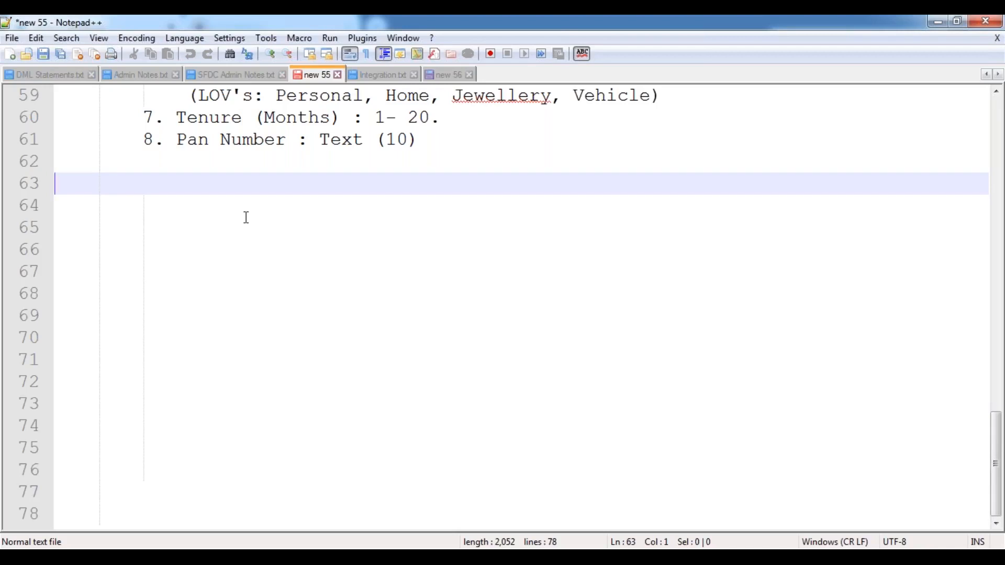
# Write "Object Manager : Manage all the Salesforce Objects." on line 63 of the notes.
pyautogui.write('Obje')
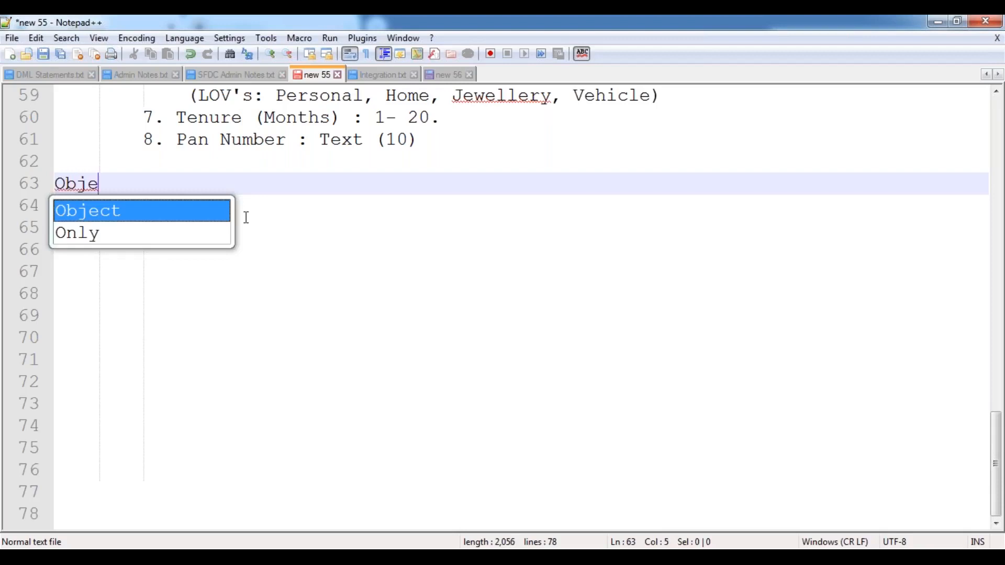
pyautogui.write('ct Manager :')
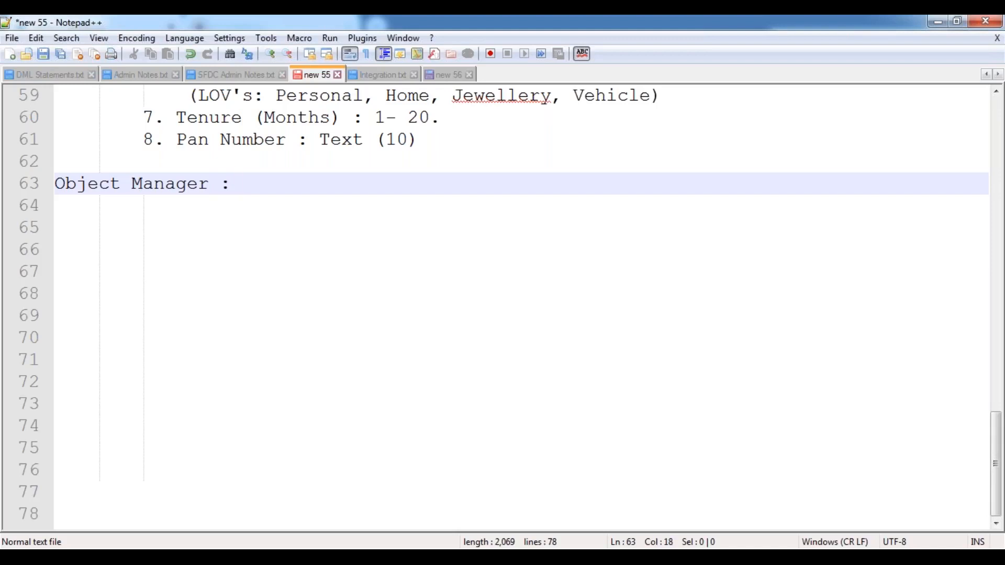
pyautogui.write(' Manage all')
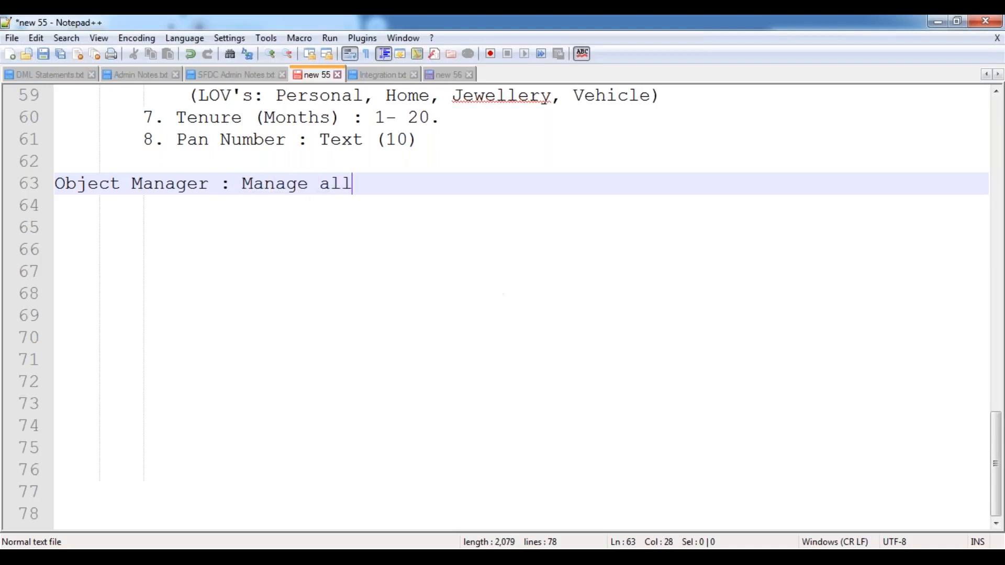
pyautogui.write(' the Salesforce')
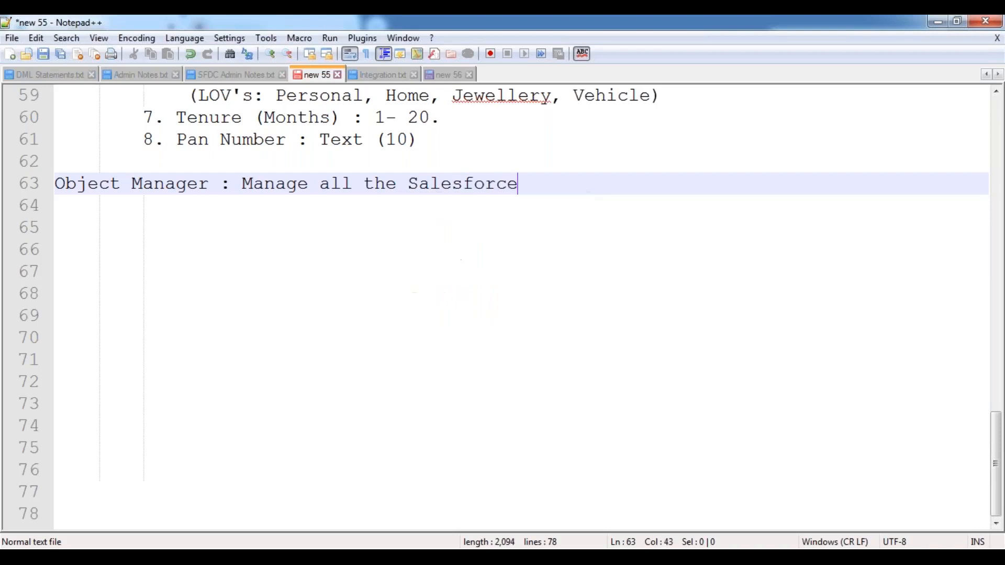
pyautogui.write(' Objects.')
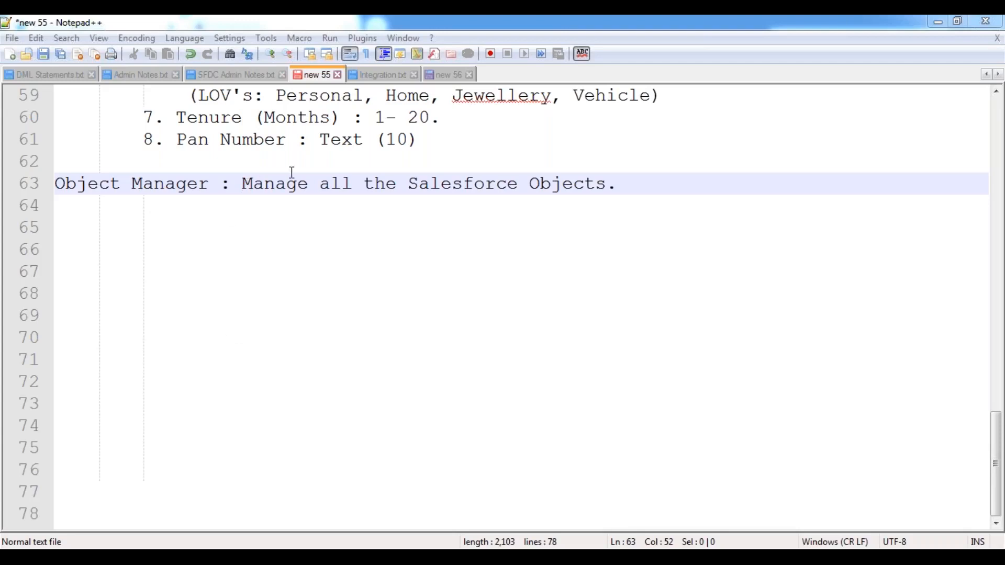
# Switch to Salesforce Setup in the browser, search the setup pages for "app" and open App Manager.
pyautogui.hotkey('alt', 'Tab')
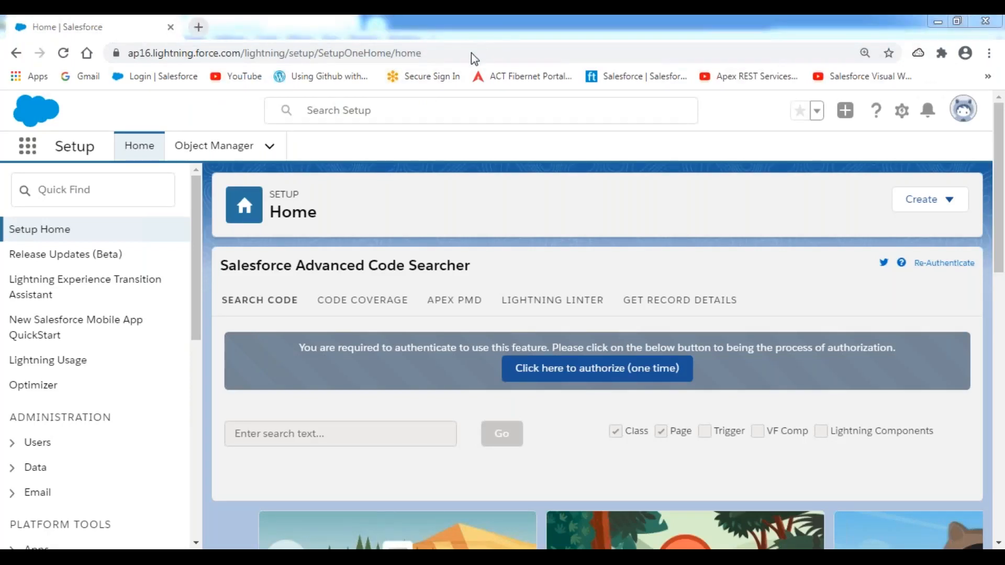
pyautogui.moveTo(11, 174)
pyautogui.mouseDown()
pyautogui.moveTo(181, 175)
pyautogui.moveTo(182, 212)
pyautogui.moveTo(6, 219)
pyautogui.moveTo(4, 169)
pyautogui.moveTo(36, 170)
pyautogui.mouseUp()
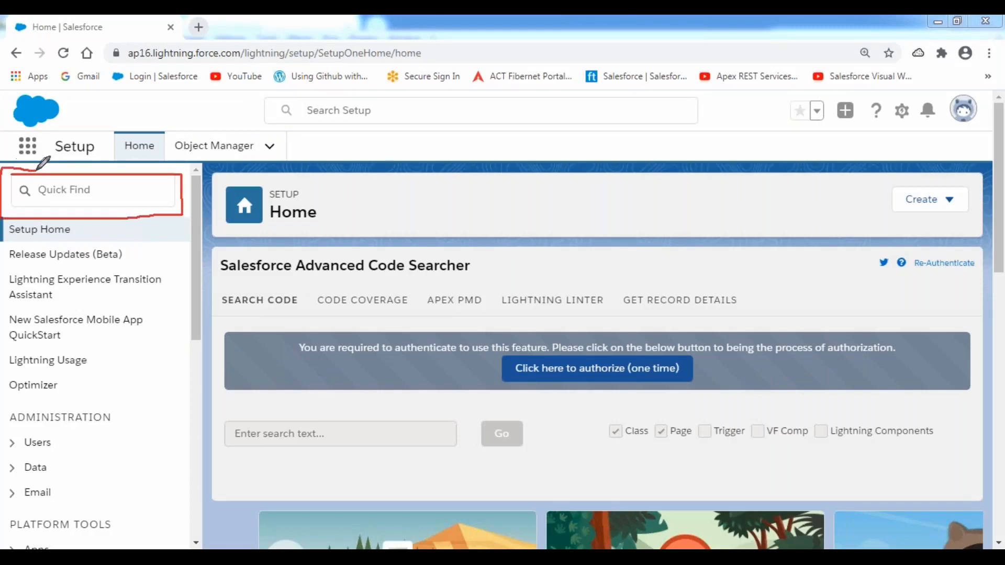
pyautogui.click(64, 190)
pyautogui.write('ap')
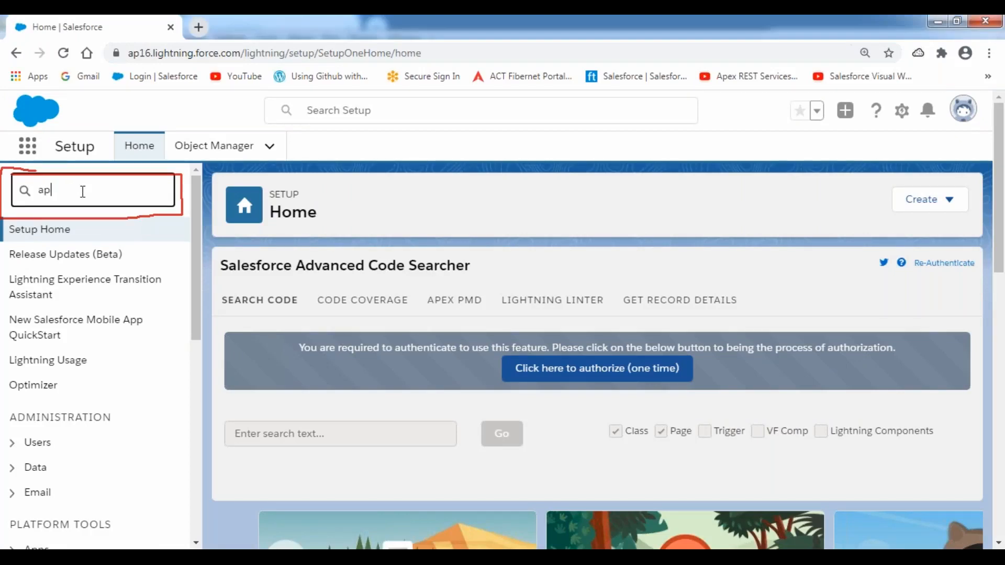
pyautogui.write('p')
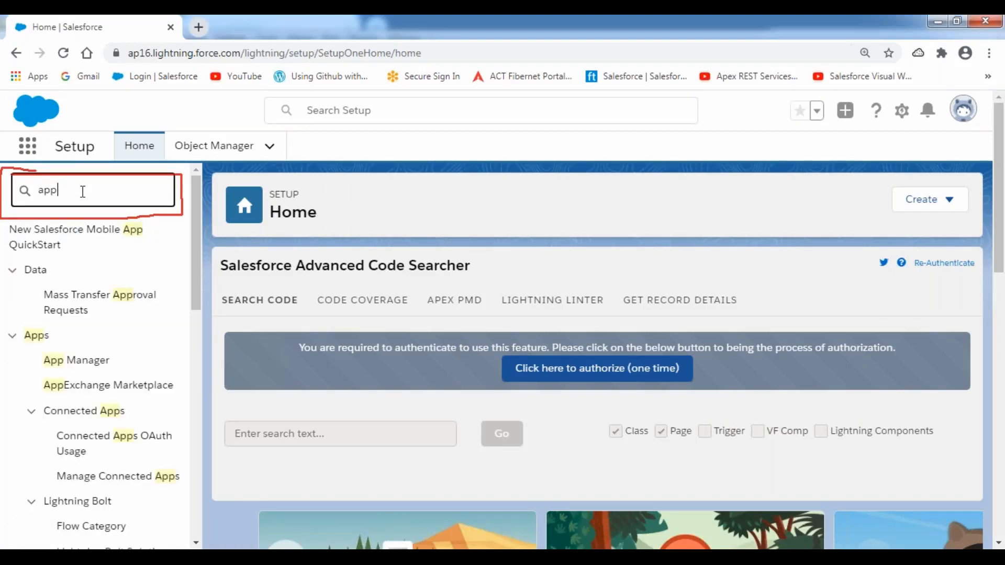
pyautogui.click(80, 368)
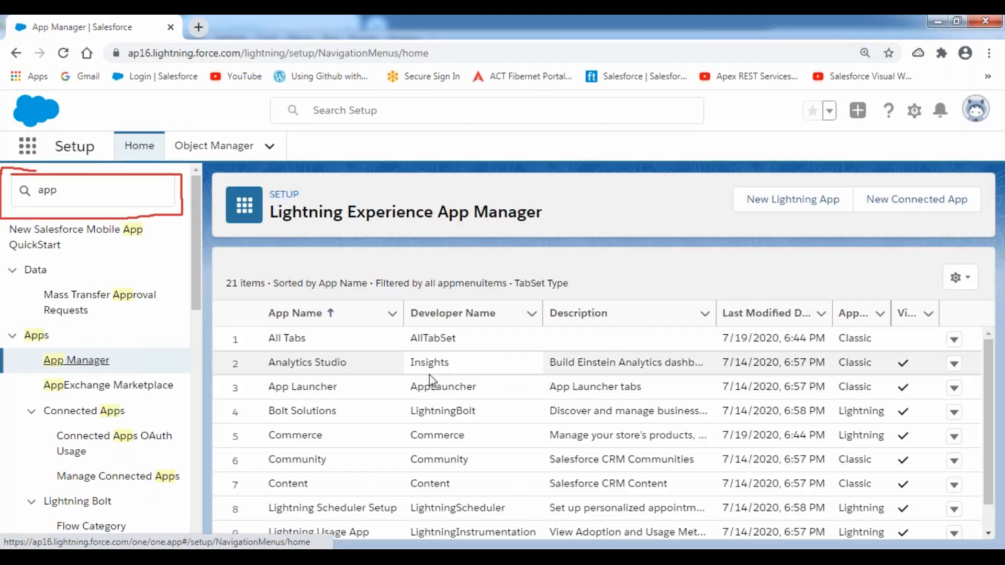
# Examine the app types in the App Manager list and the actions available for the Talent Acquisition app.
pyautogui.scroll(-5, 429, 375)
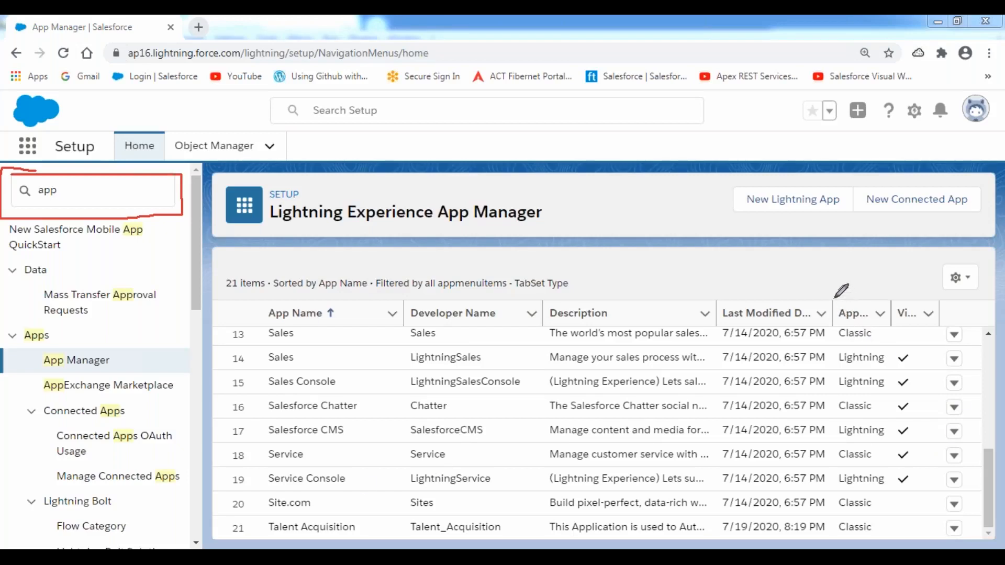
pyautogui.moveTo(832, 298)
pyautogui.mouseDown()
pyautogui.moveTo(837, 544)
pyautogui.moveTo(900, 543)
pyautogui.moveTo(894, 300)
pyautogui.moveTo(836, 296)
pyautogui.mouseUp()
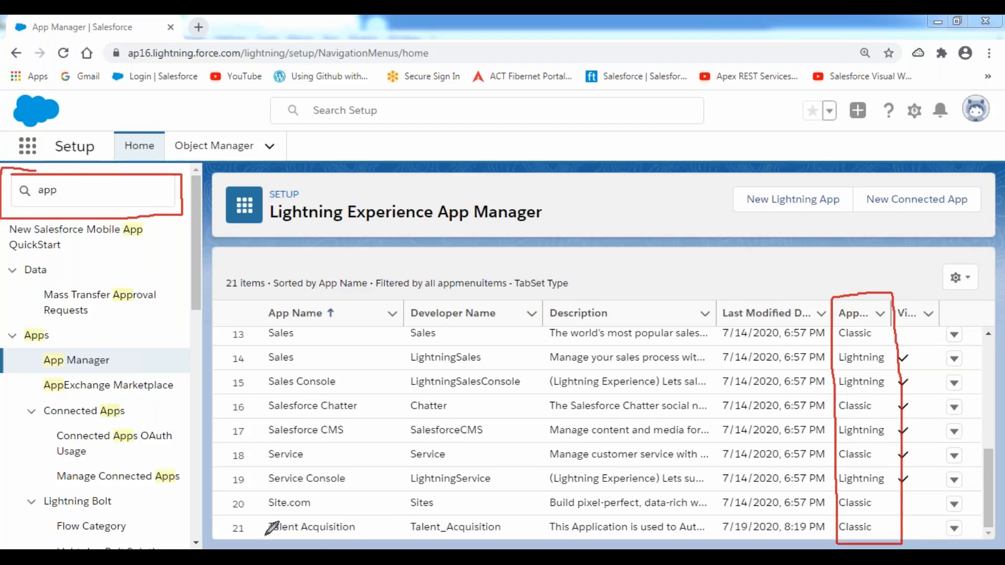
pyautogui.moveTo(265, 536)
pyautogui.mouseDown()
pyautogui.moveTo(361, 540)
pyautogui.moveTo(365, 515)
pyautogui.moveTo(235, 515)
pyautogui.moveTo(234, 541)
pyautogui.moveTo(314, 539)
pyautogui.mouseUp()
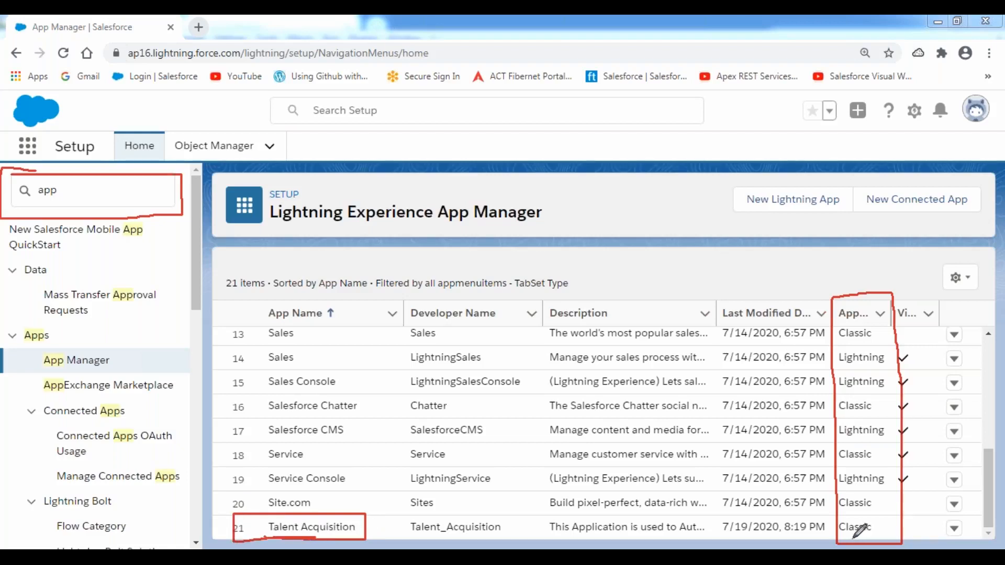
pyautogui.moveTo(897, 537)
pyautogui.mouseDown()
pyautogui.moveTo(895, 518)
pyautogui.moveTo(838, 517)
pyautogui.moveTo(833, 536)
pyautogui.moveTo(842, 541)
pyautogui.mouseUp()
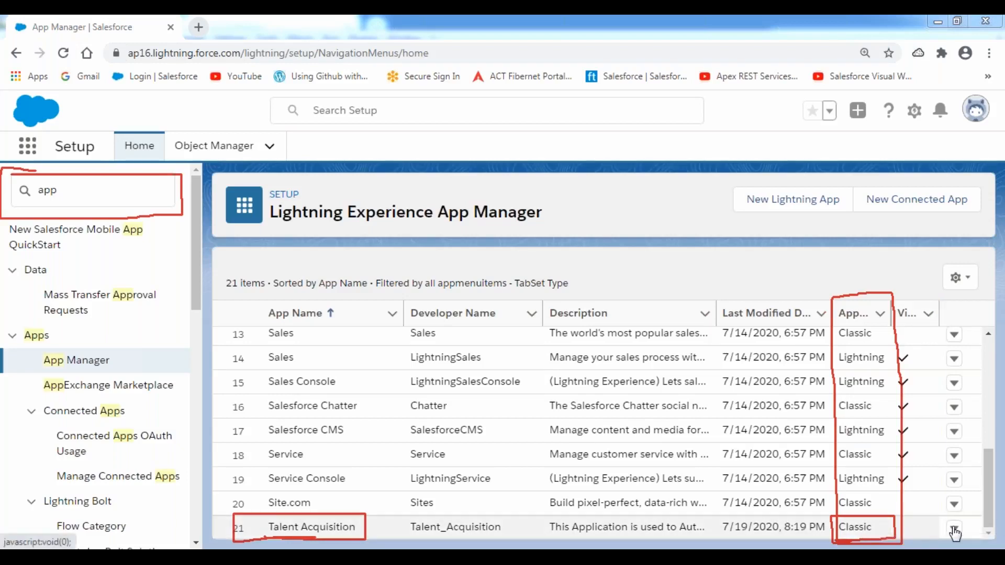
pyautogui.click(991, 519)
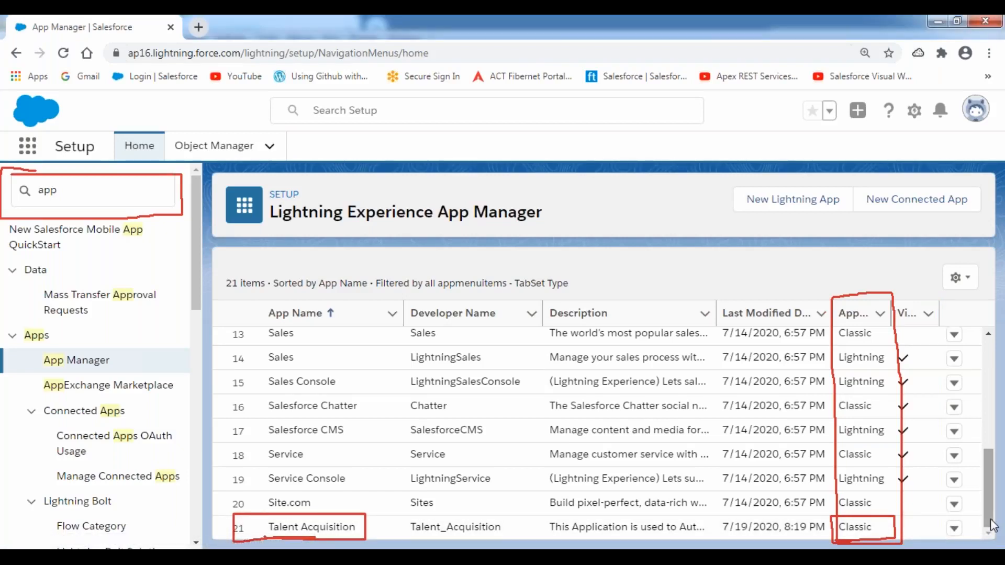
pyautogui.click(955, 530)
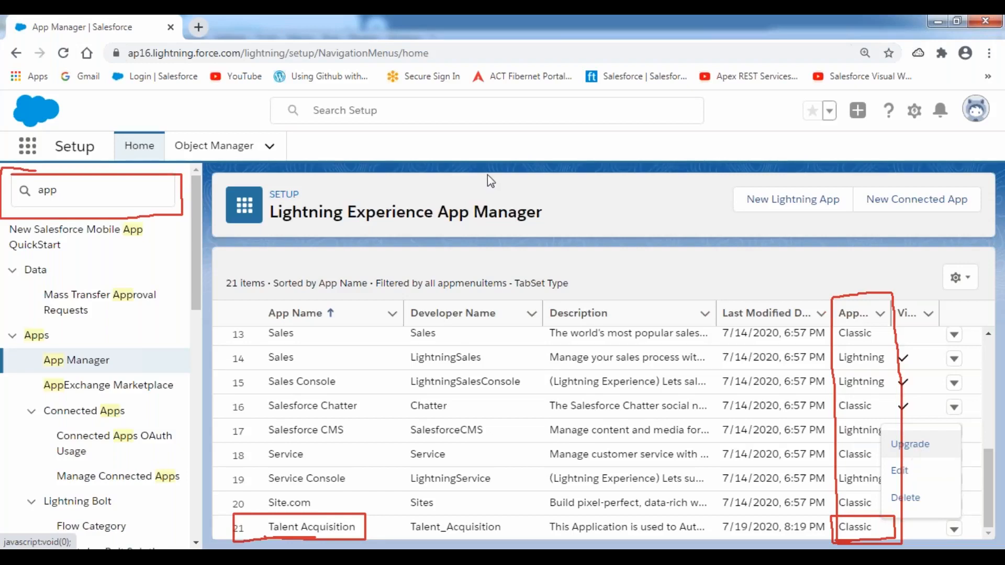
pyautogui.click(495, 157)
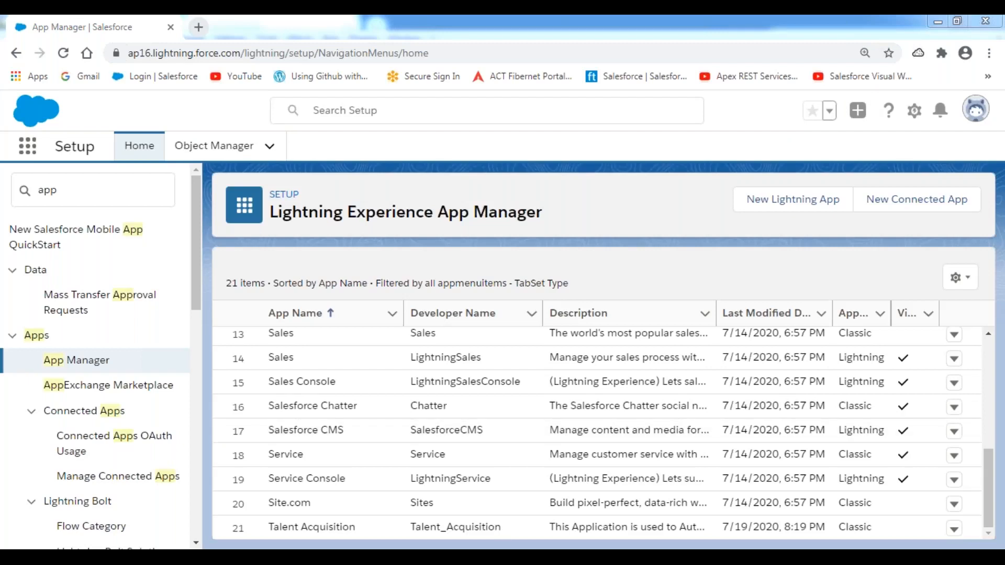
# Switch back to the Notepad++ notes and add the heading "UseCase:" on line 65, underlined with a row of equals signs.
pyautogui.hotkey('alt', 'Tab')
pyautogui.click(115, 235)
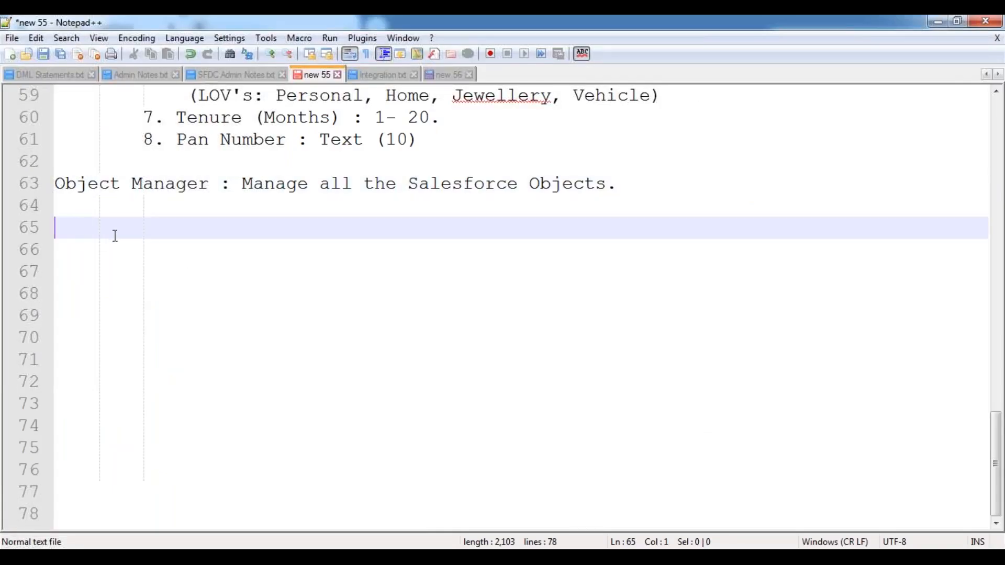
pyautogui.write('Use')
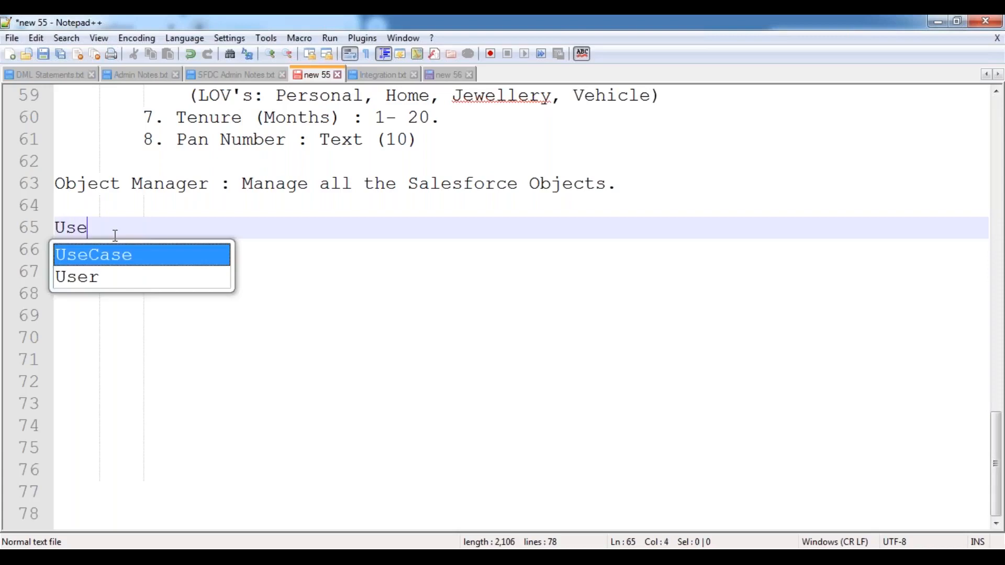
pyautogui.write('Case:')
pyautogui.press('Return')
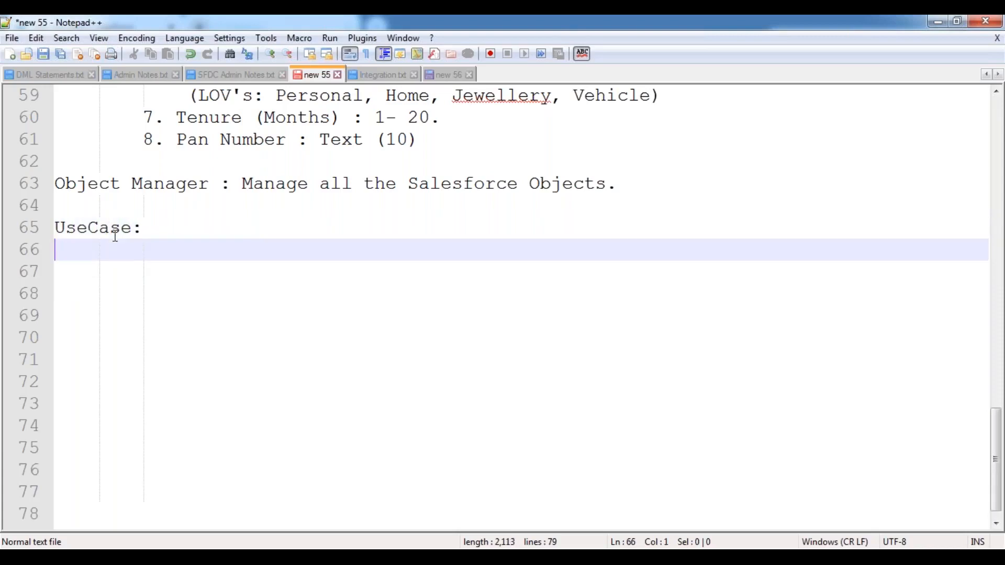
pyautogui.write('========')
pyautogui.press('Return')
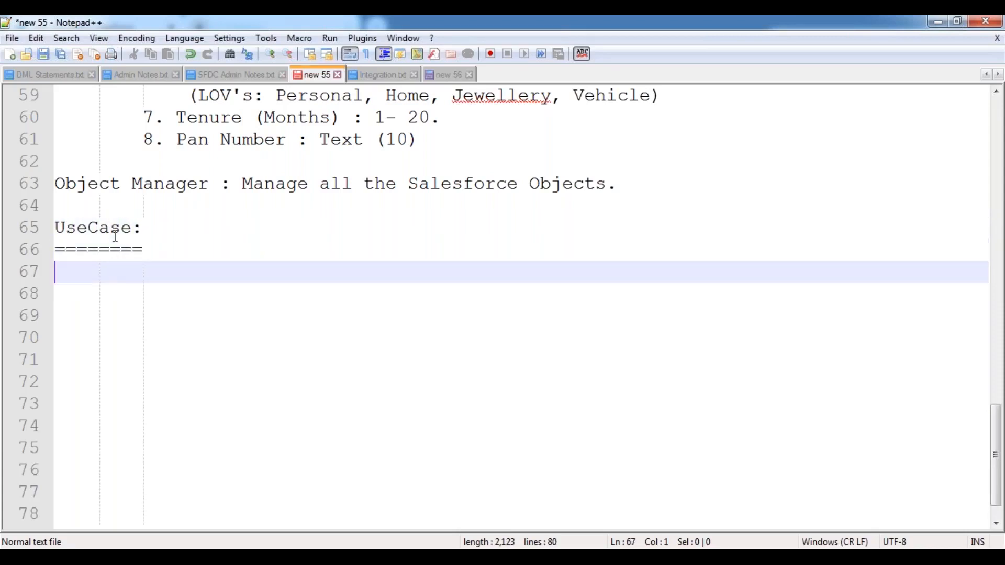
# Write "Create a Custom Lightning Application with the Name" as an indented line under the UseCase heading.
pyautogui.press('End')
pyautogui.press('Tab')
pyautogui.press('BackSpace')
pyautogui.press('BackSpace')
pyautogui.press('BackSpace')
pyautogui.write('Crea')
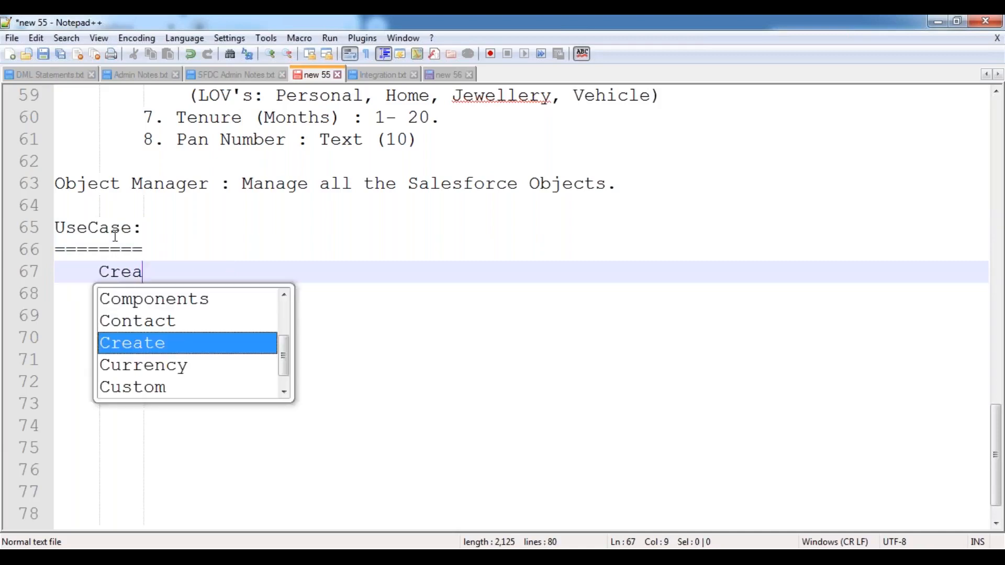
pyautogui.write('te a Custom App')
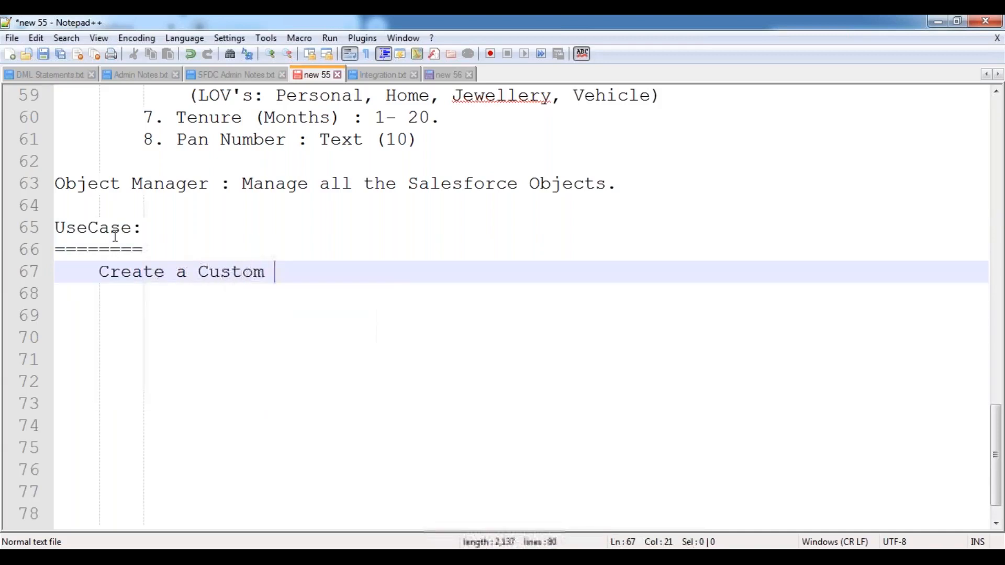
pyautogui.press('BackSpace')
pyautogui.press('BackSpace')
pyautogui.press('BackSpace')
pyautogui.write('Ligh')
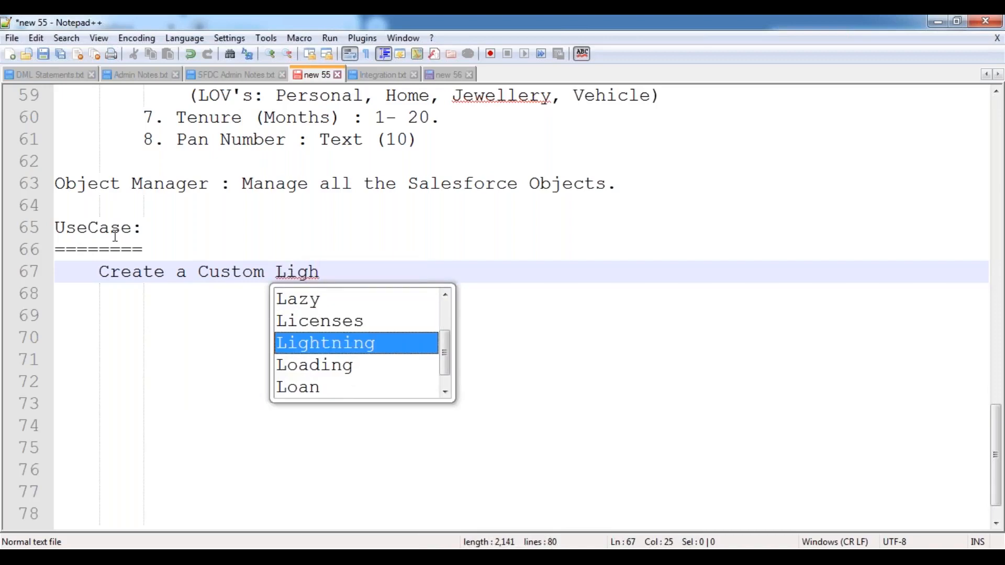
pyautogui.press('Return')
pyautogui.write('Applic')
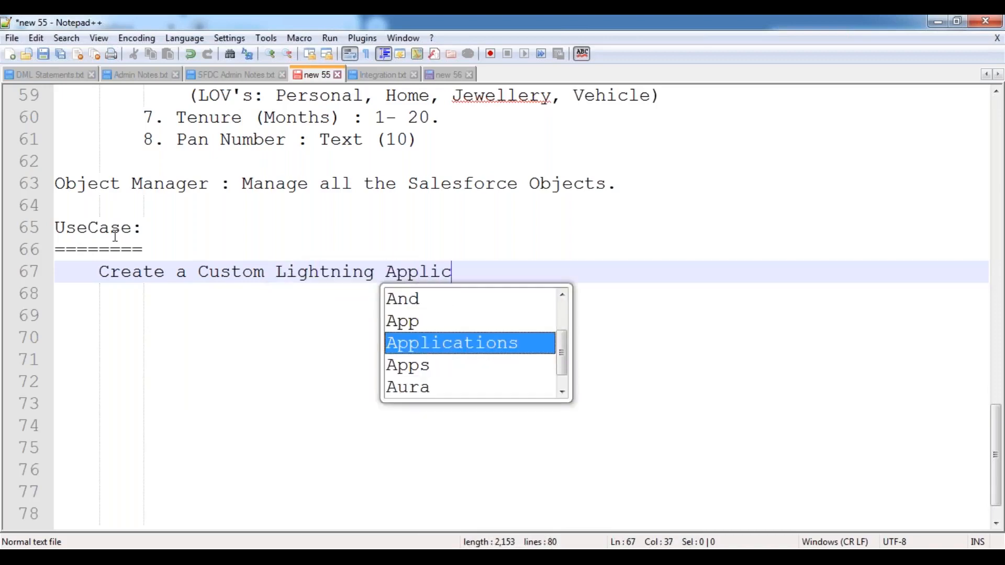
pyautogui.press('Return')
pyautogui.press('BackSpace')
pyautogui.write('with t')
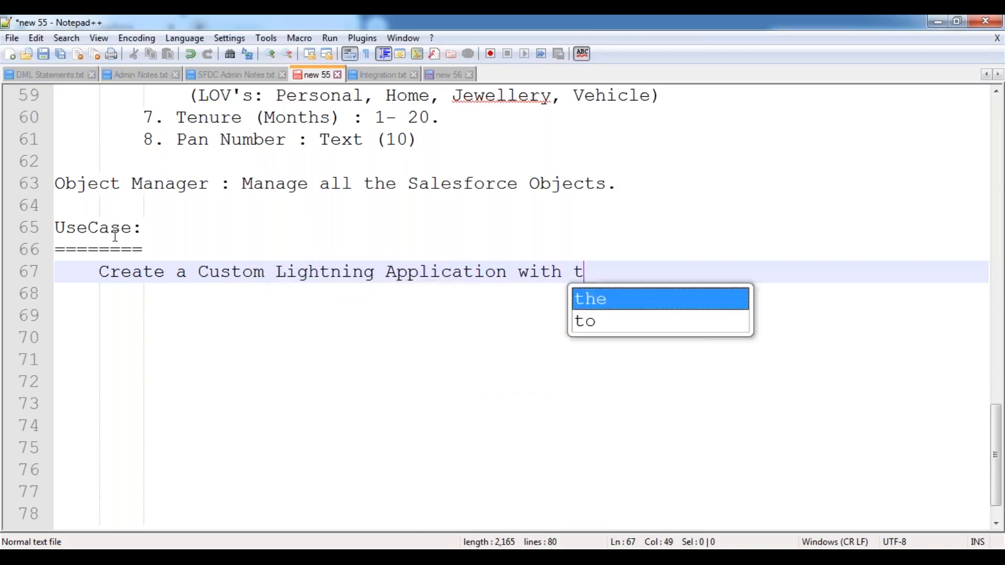
pyautogui.write('he Name  "')
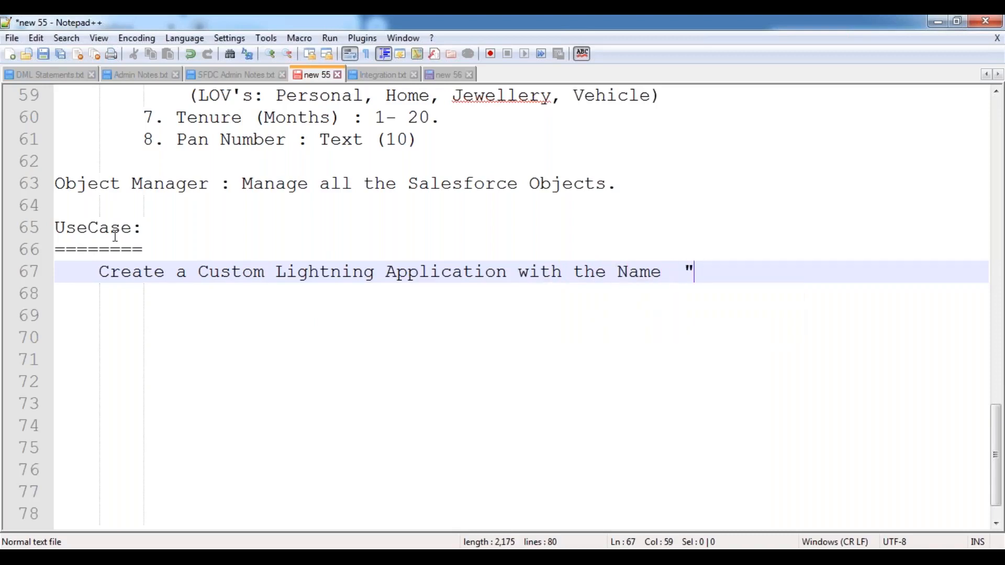
# Complete the use case sentence with the application name "Farmers Insurance" in double quotes, followed by a full stop.
pyautogui.press('BackSpace')
pyautogui.press('BackSpace')
pyautogui.write(':Farmers')
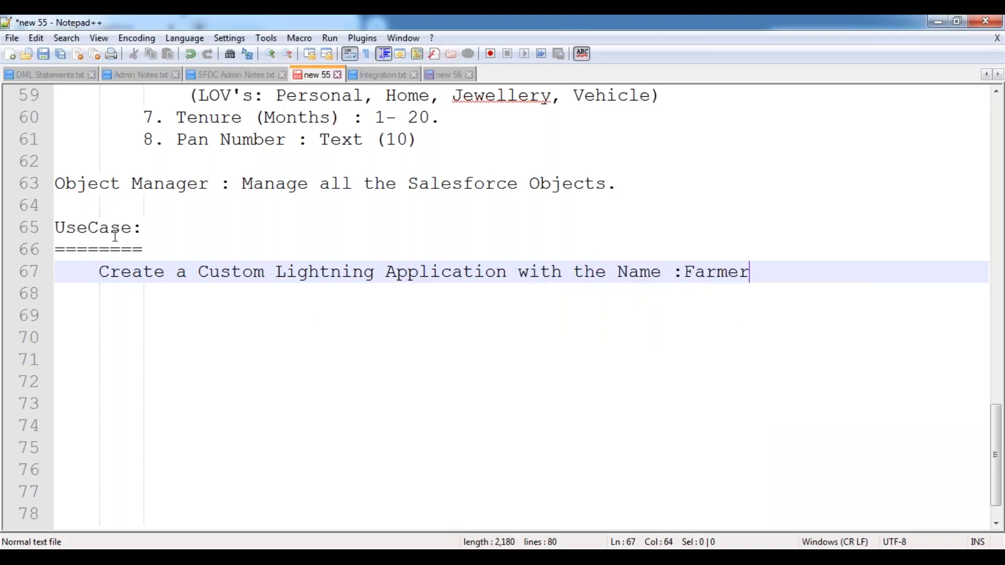
pyautogui.press('Left')
pyautogui.press('Left')
pyautogui.press('Left')
pyautogui.press('Left')
pyautogui.press('Left')
pyautogui.press('Left')
pyautogui.press('BackSpace')
pyautogui.write('"')
pyautogui.press('End')
pyautogui.write('Insurance".')
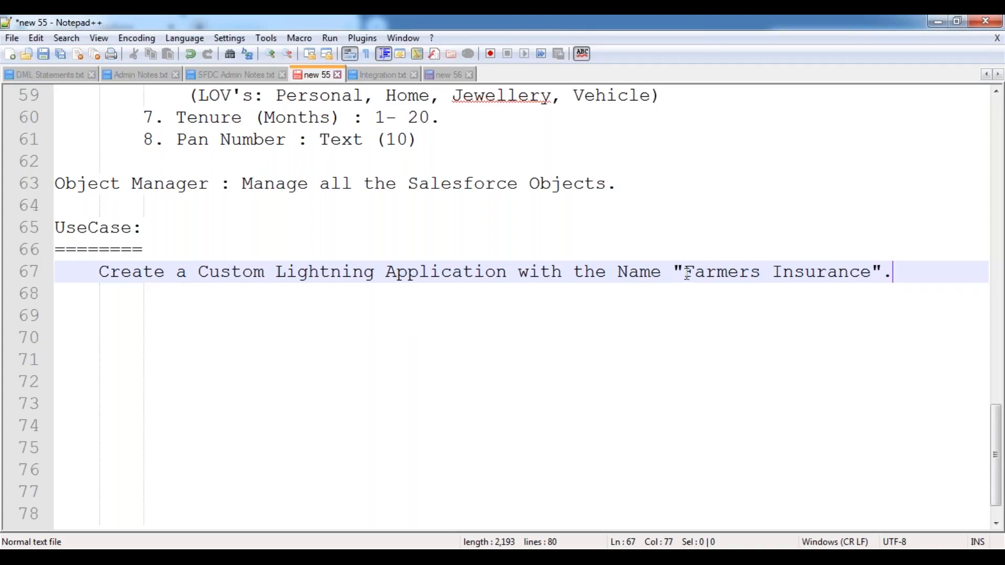
pyautogui.moveTo(684, 273); pyautogui.dragTo(871, 285)
pyautogui.click(872, 288)
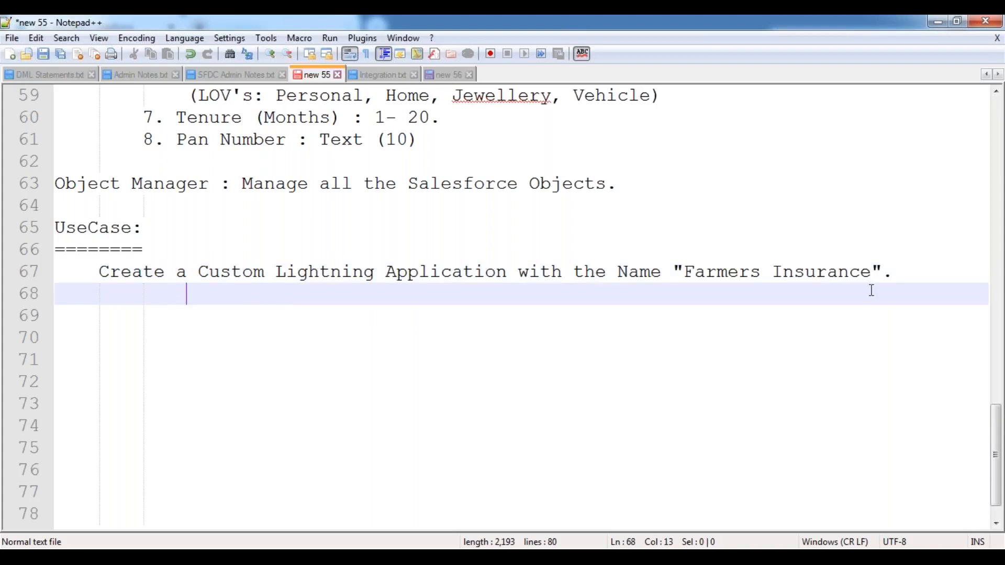
# Start an indented line below the use case sentence, leaving one blank line, with the text "Step 1: Get the Required Image /".
pyautogui.click(905, 276)
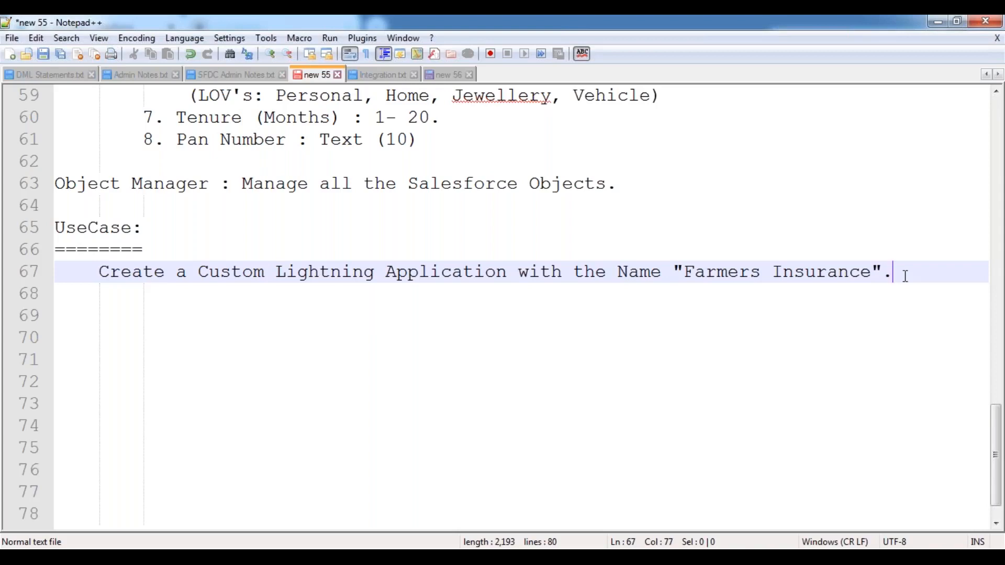
pyautogui.press('Return')
pyautogui.press('Return')
pyautogui.press('Tab')
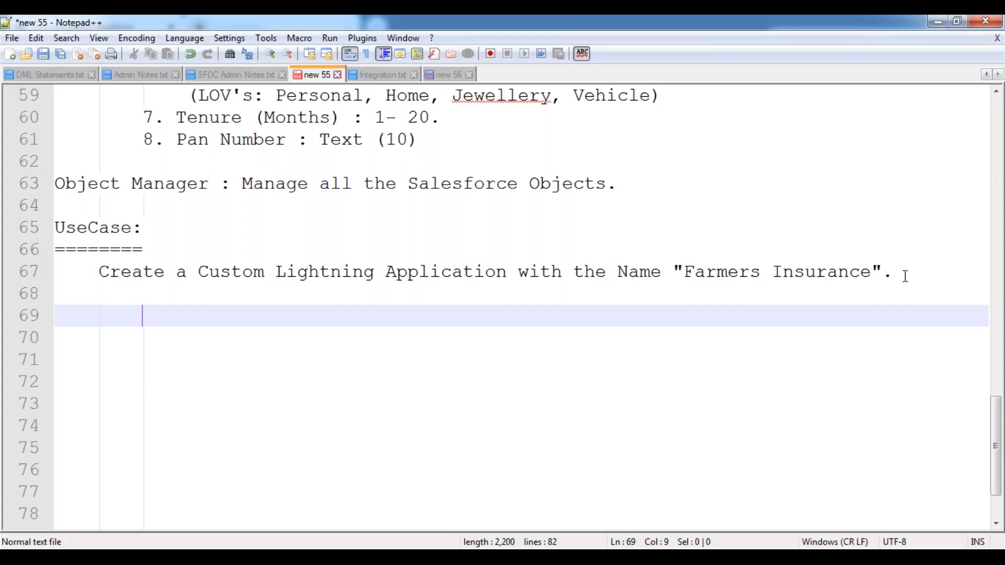
pyautogui.write('Step 1: ')
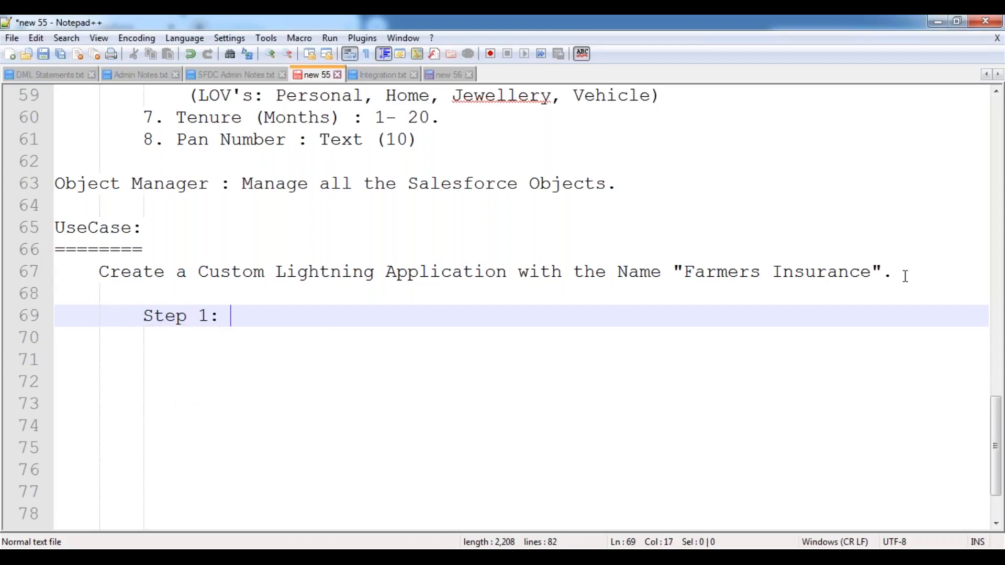
pyautogui.write('Get the ')
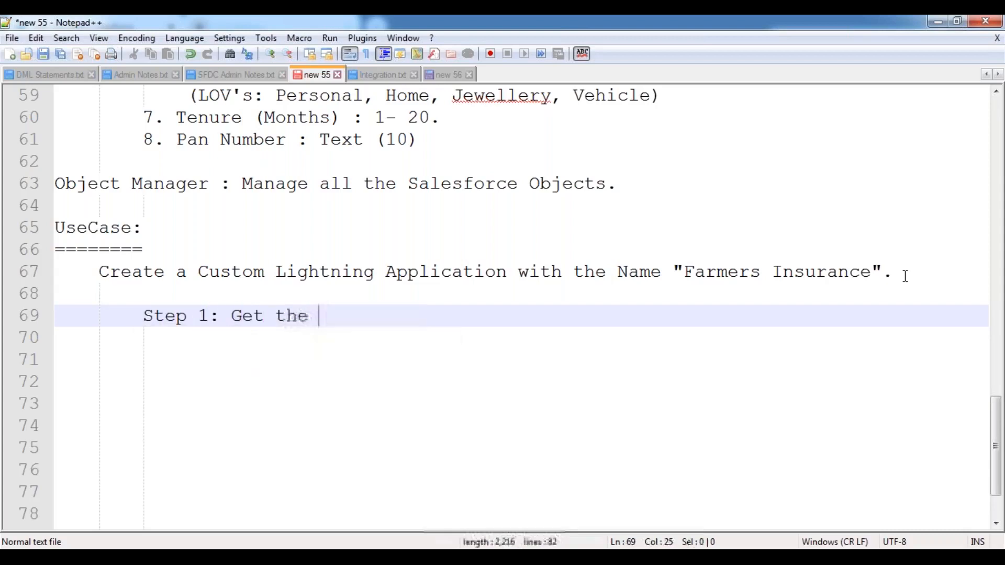
pyautogui.write('Required Imace')
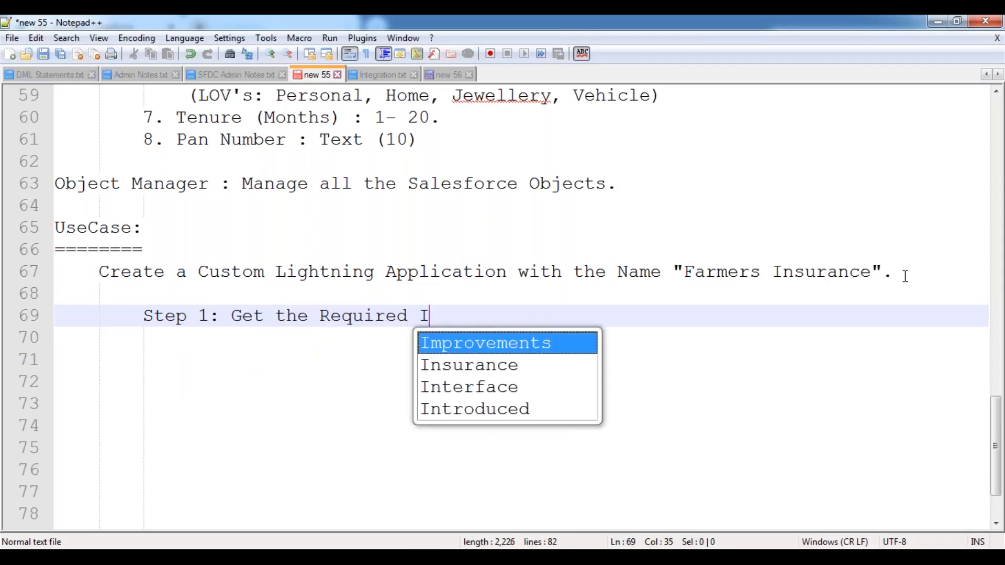
pyautogui.press('BackSpace')
pyautogui.press('BackSpace')
pyautogui.press('BackSpace')
pyautogui.write('ge / ')
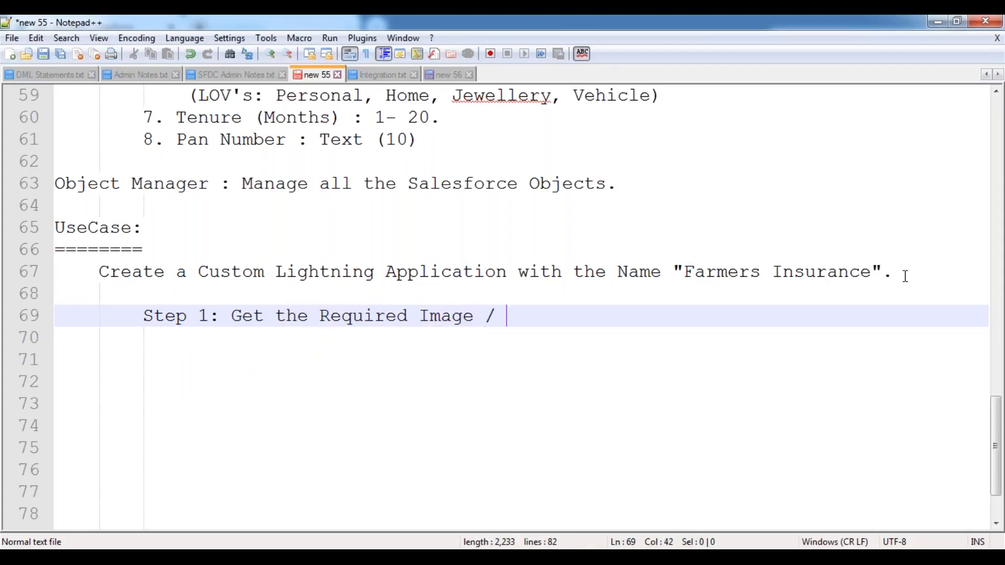
# Complete the Step 1 line with "Logo from the Internet / Client.".
pyautogui.write('Loago fro')
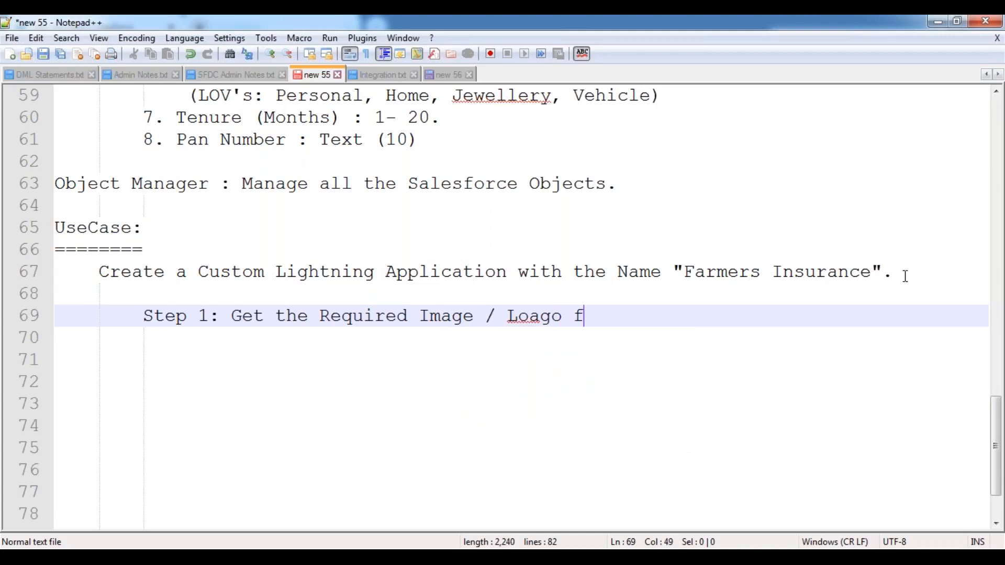
pyautogui.press('BackSpace')
pyautogui.press('BackSpace')
pyautogui.press('BackSpace')
pyautogui.press('BackSpace')
pyautogui.press('BackSpace')
pyautogui.press('BackSpace')
pyautogui.press('BackSpace')
pyautogui.write('go from the ')
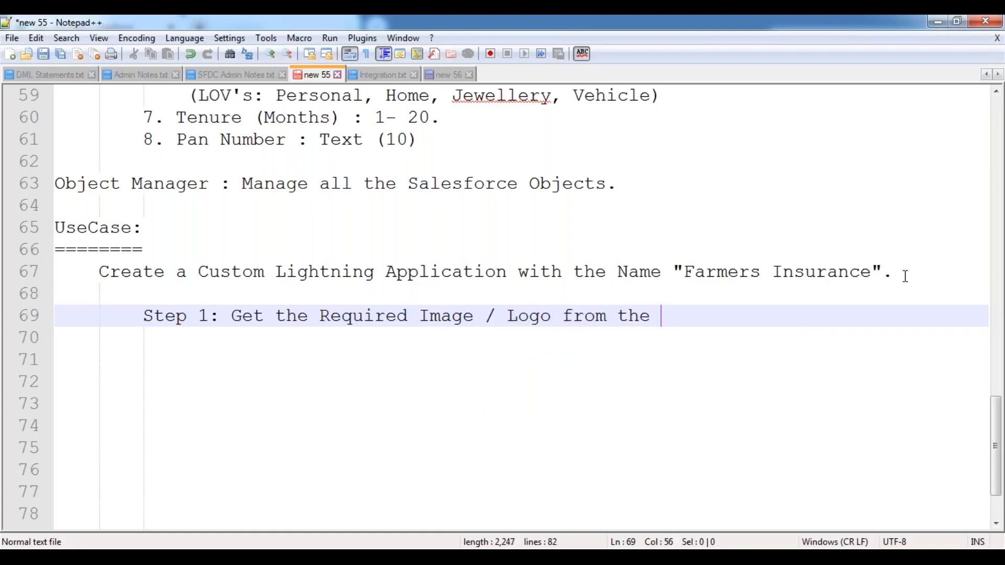
pyautogui.write('Inte')
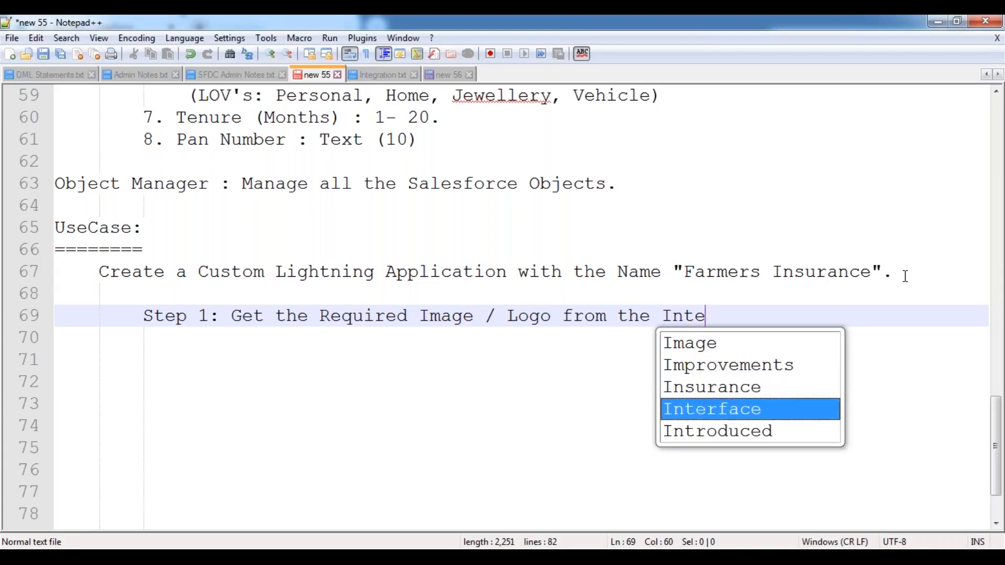
pyautogui.write('rnet / Client')
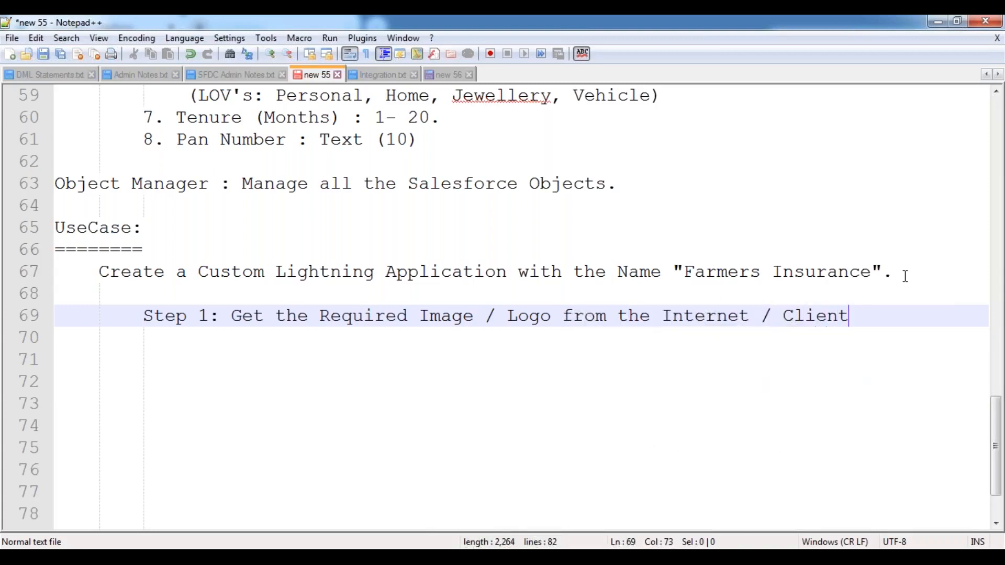
pyautogui.write('.')
# Leave a blank line below Step 1 and write "Step 2: Create the Custom Application" at the same indentation.
pyautogui.press('Return')
pyautogui.press('Return')
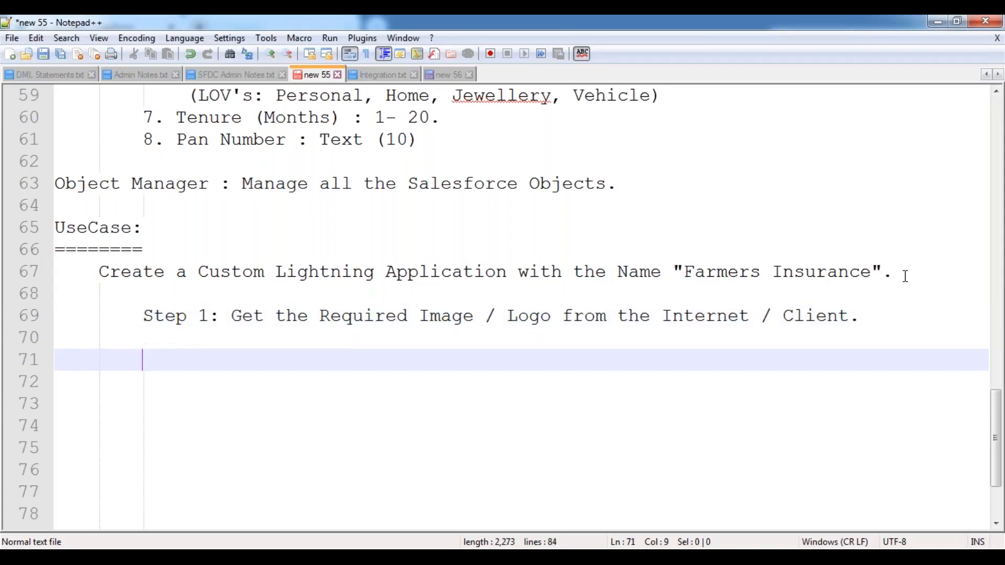
pyautogui.write('Step 3:')
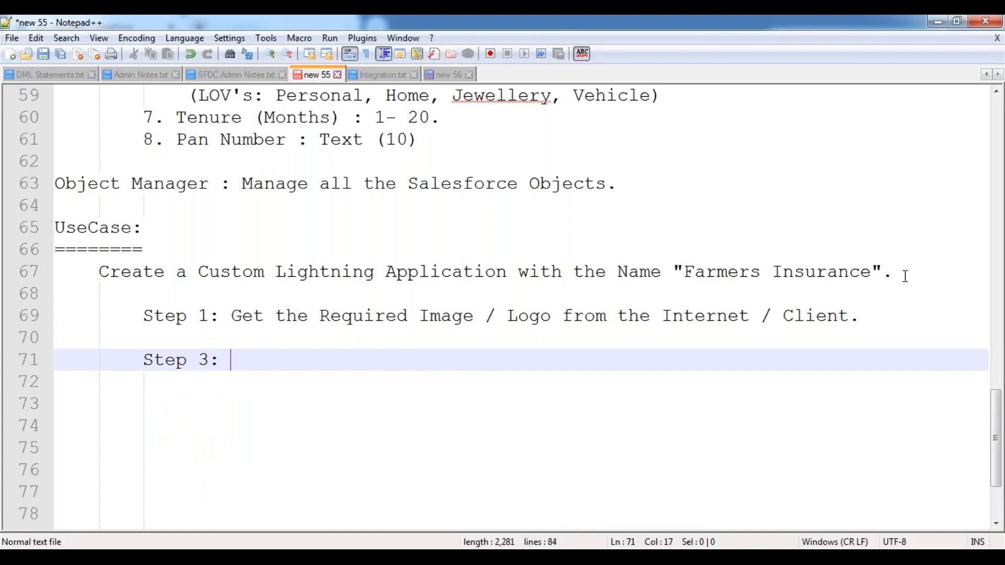
pyautogui.press('BackSpace')
pyautogui.press('BackSpace')
pyautogui.press('BackSpace')
pyautogui.press('BackSpace')
pyautogui.write('2.')
pyautogui.press('BackSpace')
pyautogui.press('BackSpace')
pyautogui.write('2: Create the')
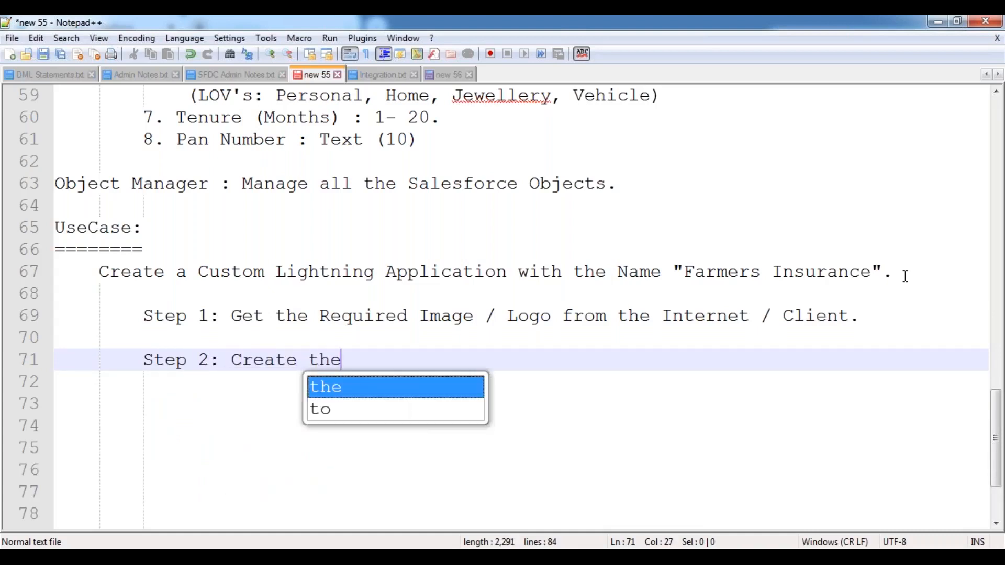
pyautogui.write(' Custom Appl')
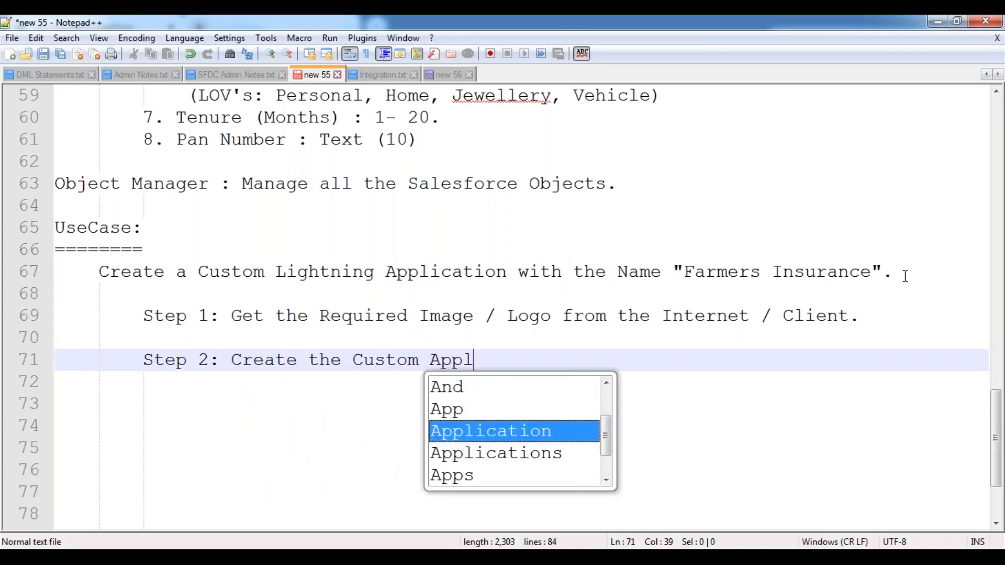
pyautogui.press('Return')
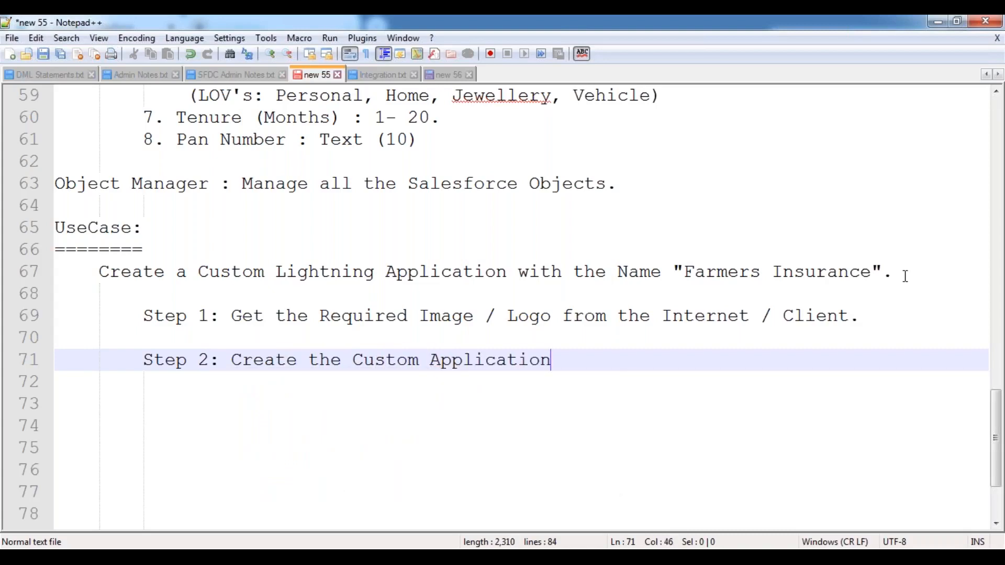
# Complete the Step 2 line with "Farmers Insurance" in double quotes, followed by by using "App Manager" and a full stop.
pyautogui.write('"Farmers')
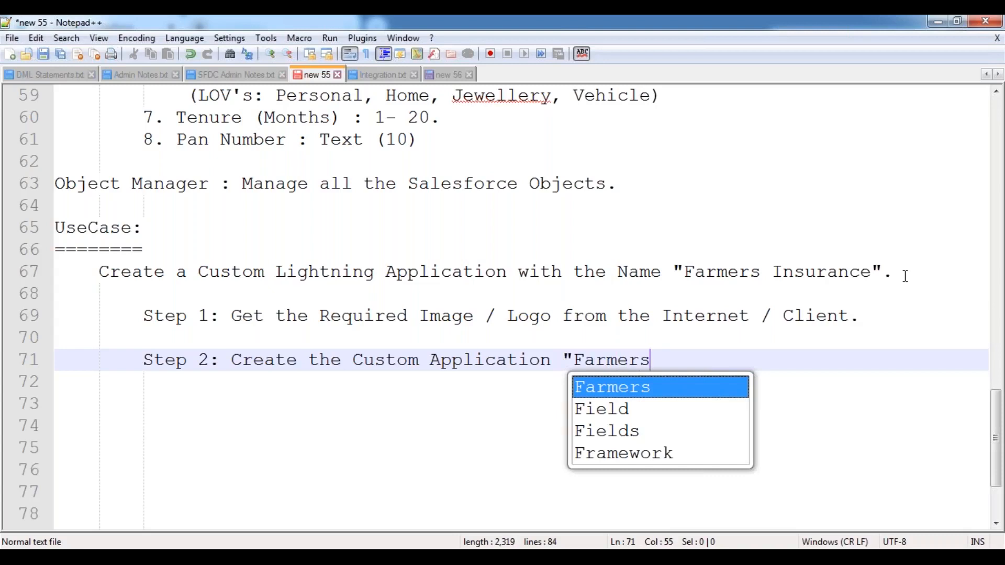
pyautogui.write(' Insur')
pyautogui.press('Return')
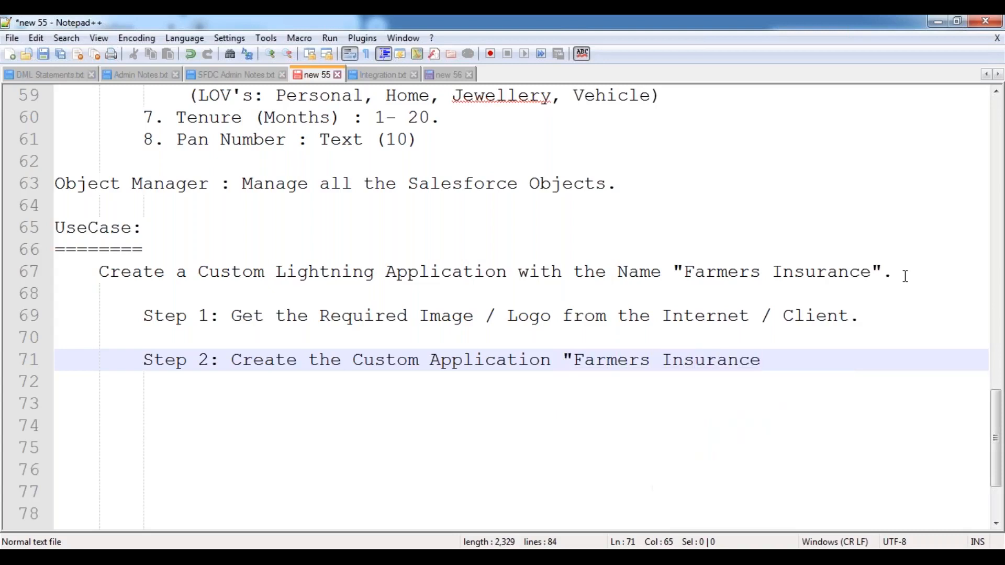
pyautogui.write('" by using ')
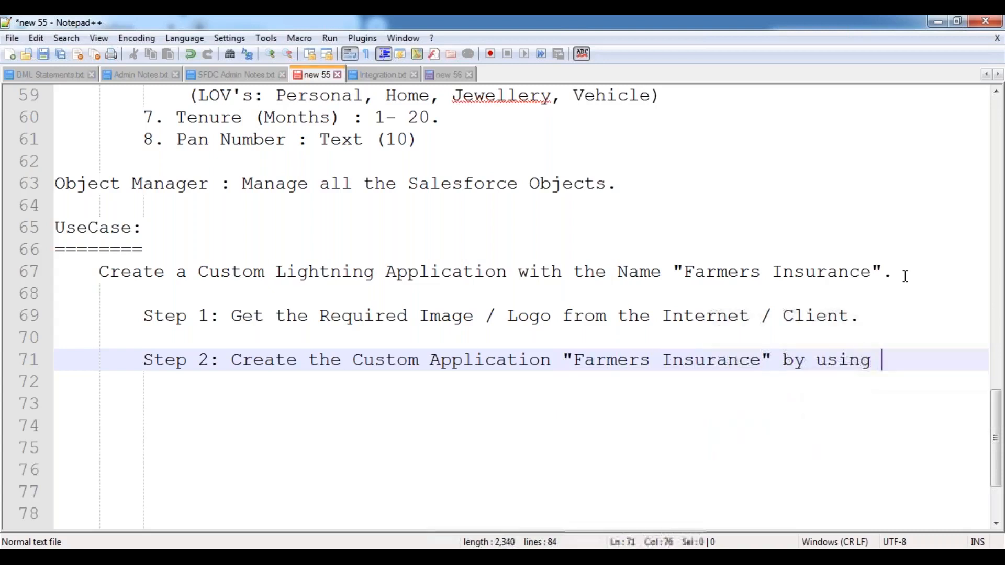
pyautogui.write('"App MAnager')
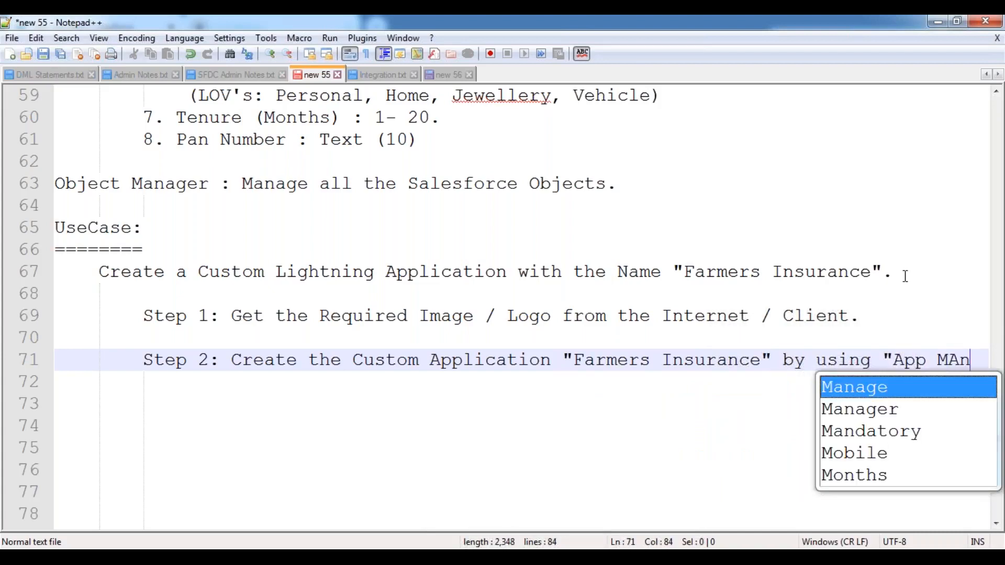
pyautogui.press('BackSpace')
pyautogui.press('BackSpace')
pyautogui.press('BackSpace')
pyautogui.press('BackSpace')
pyautogui.press('BackSpace')
pyautogui.press('BackSpace')
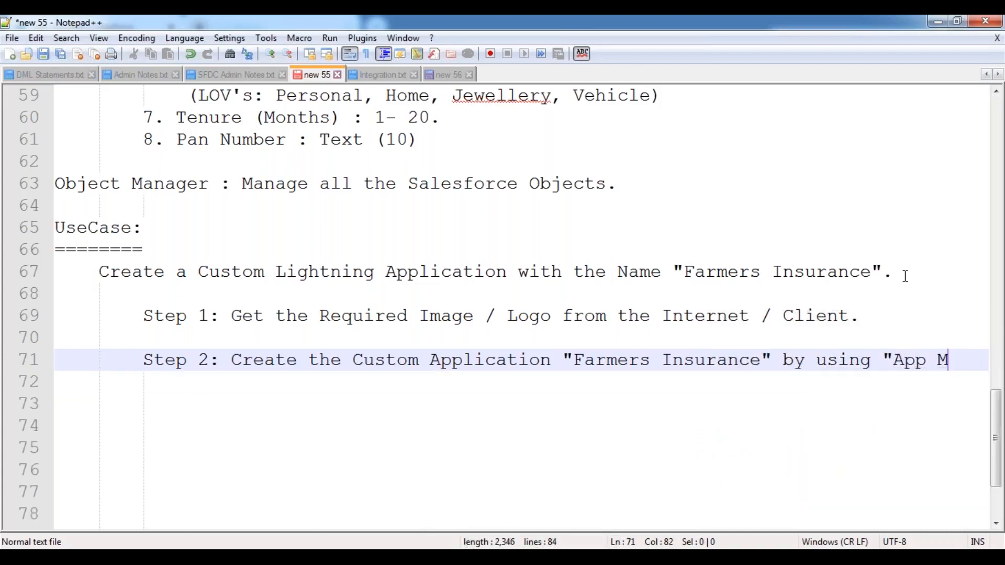
pyautogui.write('anager".')
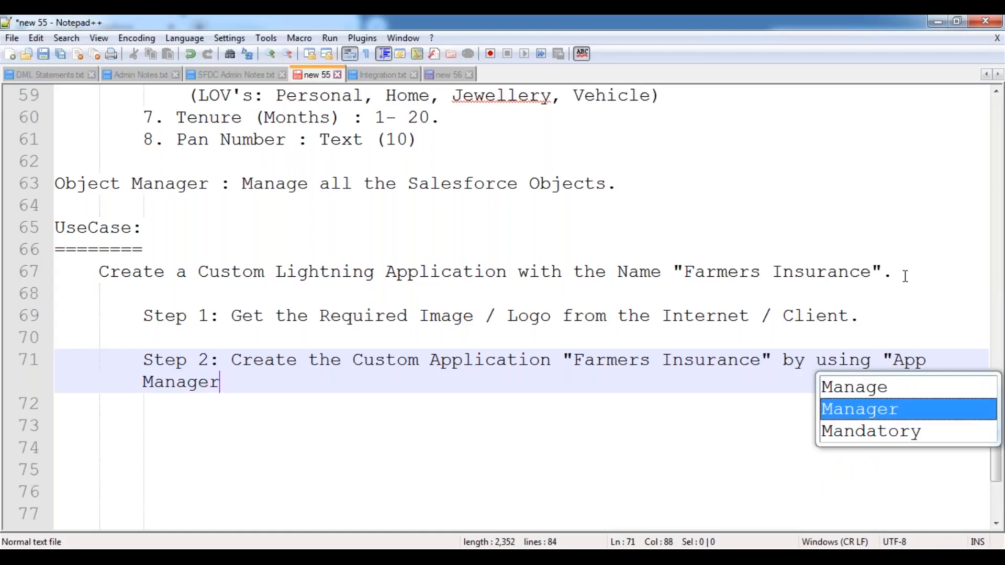
# Break the Step 2 sentence before "Manager" and indent the continuation to align with the text after the step label.
pyautogui.press('Left')
pyautogui.press('Left')
pyautogui.press('Left')
pyautogui.press('Left')
pyautogui.press('Left')
pyautogui.press('Left')
pyautogui.press('Left')
pyautogui.press('Left')
pyautogui.press('Left')
pyautogui.press('Left')
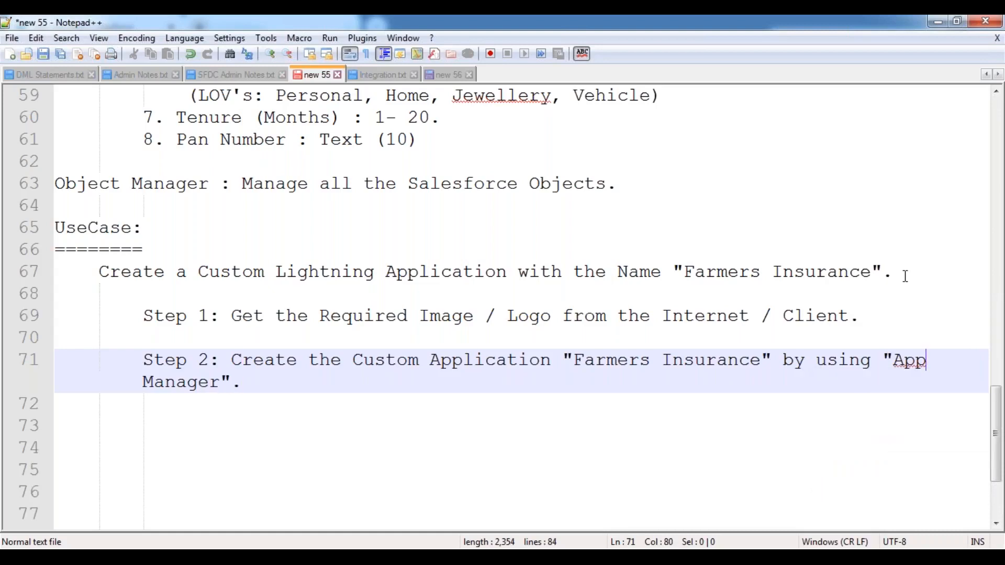
pyautogui.press('Return')
pyautogui.press('Tab')
pyautogui.press('Tab')
pyautogui.press('End')
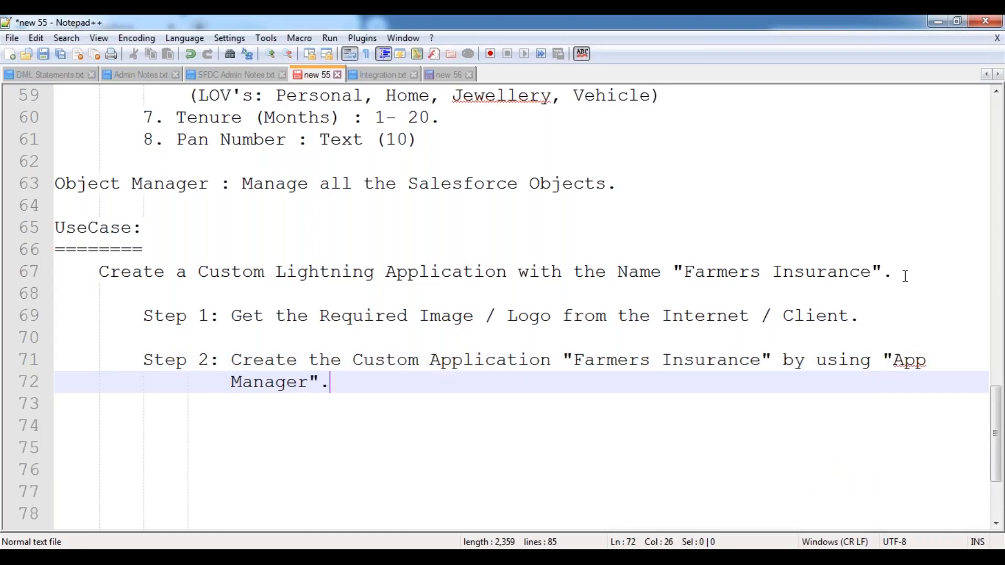
# Add two empty lines below the Step 2 text and reduce the indentation of the last one.
pyautogui.press('Return')
pyautogui.press('Return')
pyautogui.press('BackSpace')
pyautogui.press('BackSpace')
pyautogui.press('BackSpace')
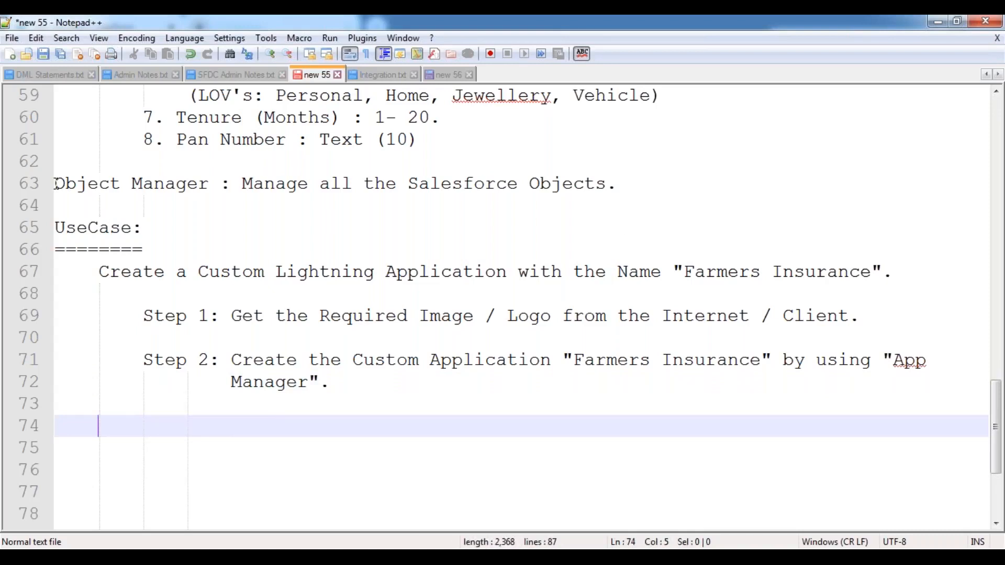
# Duplicate the Object Manager definition line below the original, separated by a blank line.
pyautogui.moveTo(55, 183); pyautogui.dragTo(635, 183)
pyautogui.hotkey('ctrl', 'c')
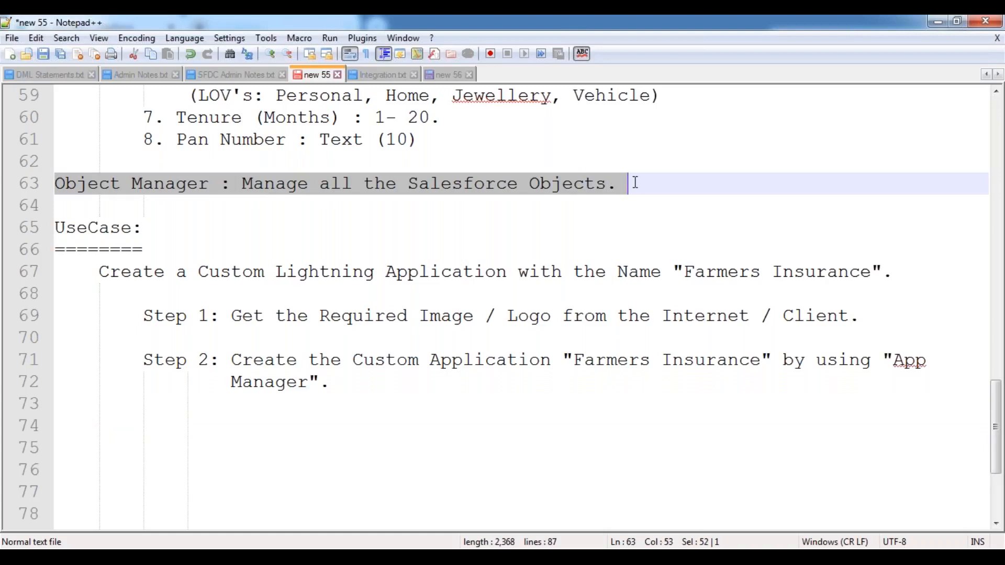
pyautogui.click(640, 191)
pyautogui.press('Return')
pyautogui.press('Return')
pyautogui.hotkey('ctrl', 'v')
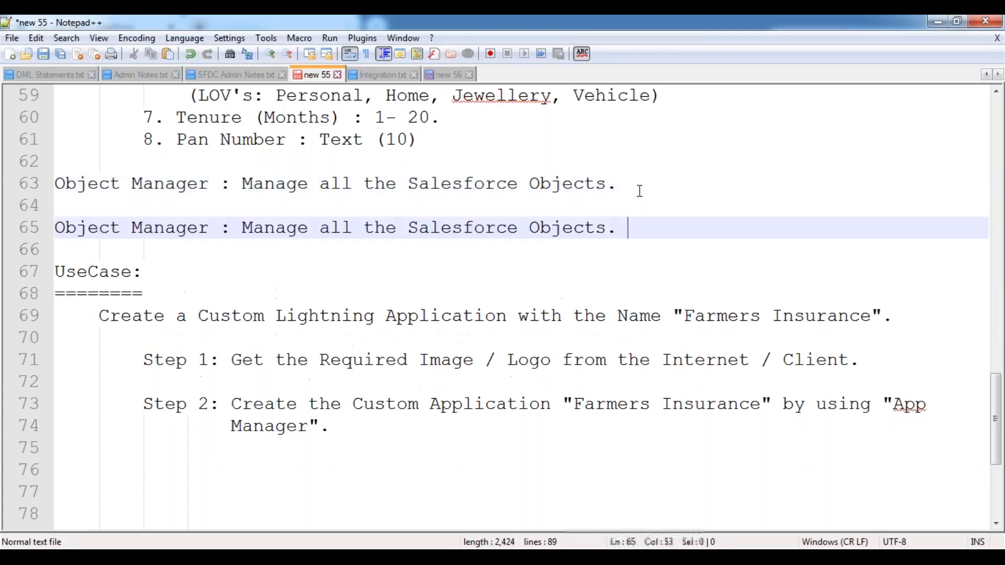
# Replace the word "Object" with "App" at the start of the duplicated definition line.
pyautogui.doubleClick(80, 229)
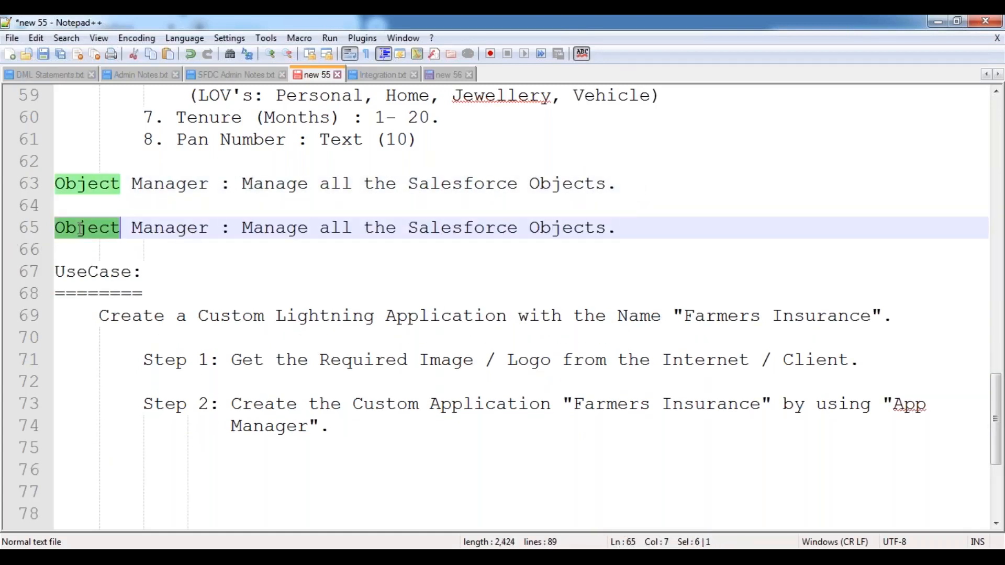
pyautogui.write('App')
pyautogui.press('Escape')
pyautogui.press('Right')
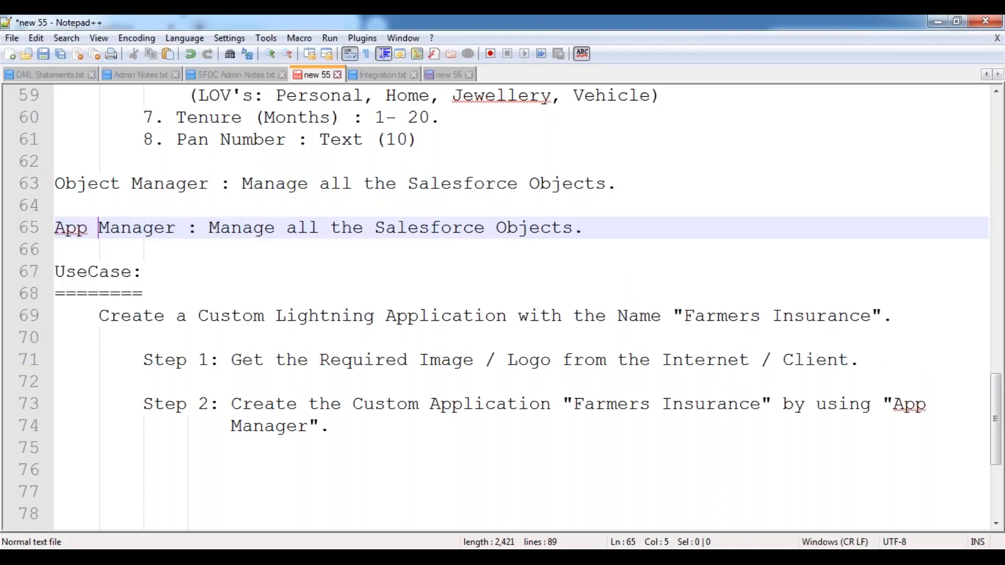
# Replace the word "Objects" with "Applications" at the end of the App Manager definition line.
pyautogui.press('Right')
pyautogui.press('Right')
pyautogui.press('Right')
pyautogui.press('Right')
pyautogui.press('Right')
pyautogui.press('Right')
pyautogui.press('Right')
pyautogui.press('Right')
pyautogui.press('Right')
pyautogui.press('Right')
pyautogui.press('Right')
pyautogui.press('Right')
pyautogui.press('Right')
pyautogui.press('Right')
pyautogui.press('Right')
pyautogui.press('Right')
pyautogui.press('Right')
pyautogui.press('Right')
pyautogui.press('Right')
pyautogui.press('Right')
pyautogui.press('Right')
pyautogui.press('Right')
pyautogui.press('Right')
pyautogui.press('Right')
pyautogui.press('Right')
pyautogui.press('Right')
pyautogui.press('Right')
pyautogui.press('Right')
pyautogui.press('Right')
pyautogui.hotkey('shift', 'Right')
pyautogui.hotkey('shift', 'Right')
pyautogui.hotkey('shift', 'Right')
pyautogui.hotkey('shift', 'Right')
pyautogui.hotkey('shift', 'Right')
pyautogui.hotkey('shift', 'Right')
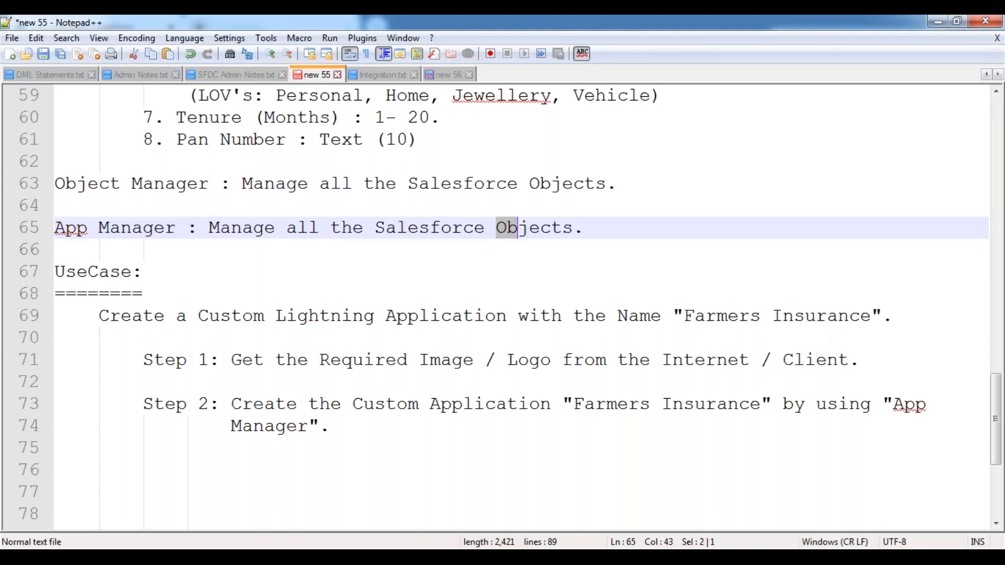
pyautogui.hotkey('shift', 'Right')
pyautogui.write('Applicat')
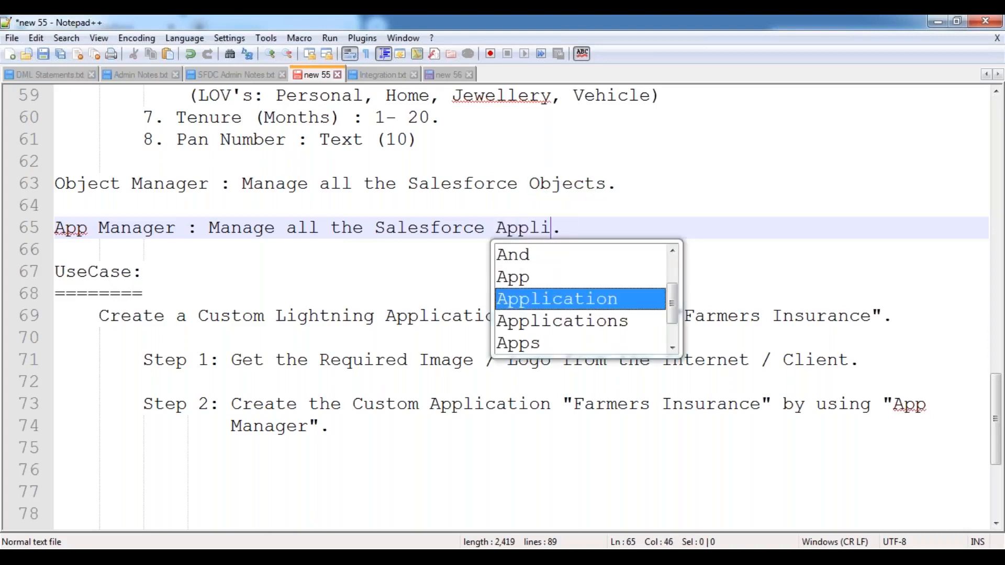
pyautogui.write('ions')
pyautogui.press('Escape')
pyautogui.press('Down')
pyautogui.press('Down')
pyautogui.press('Down')
pyautogui.press('Down')
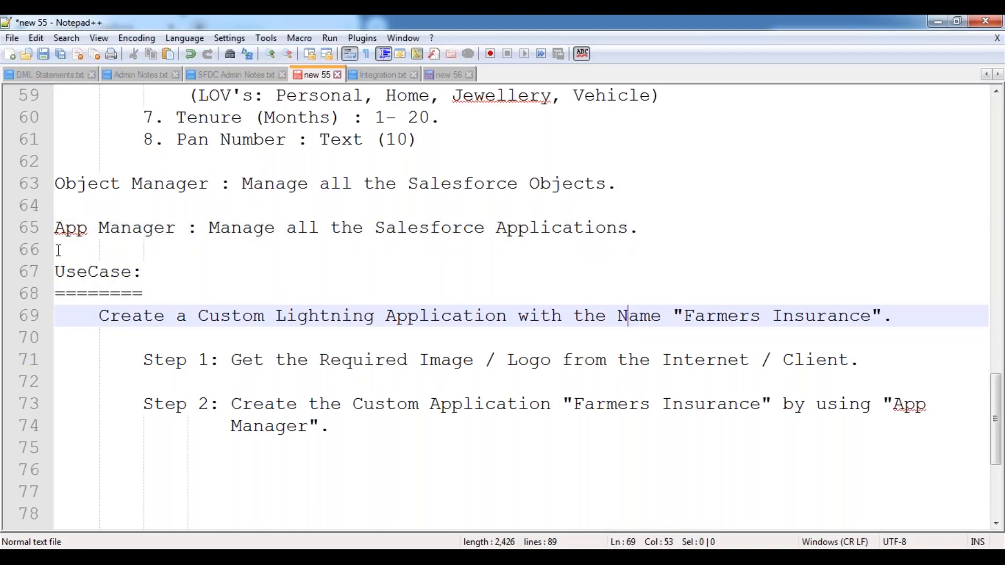
# Review the Step 1 and Step 2 instructions under the UseCase heading, highlighting each one's text.
pyautogui.scroll(-2, 393, 320)
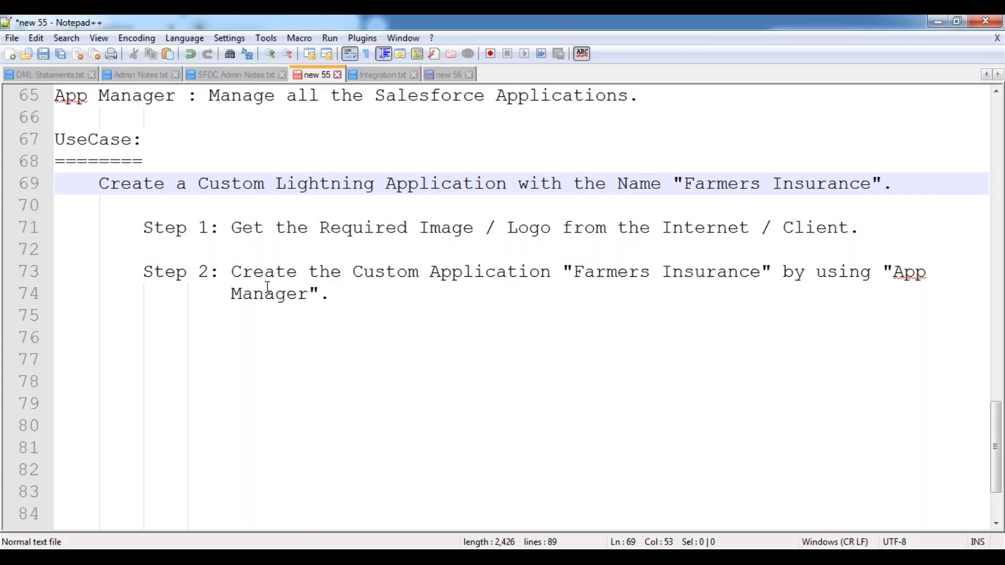
pyautogui.moveTo(234, 229); pyautogui.dragTo(889, 231)
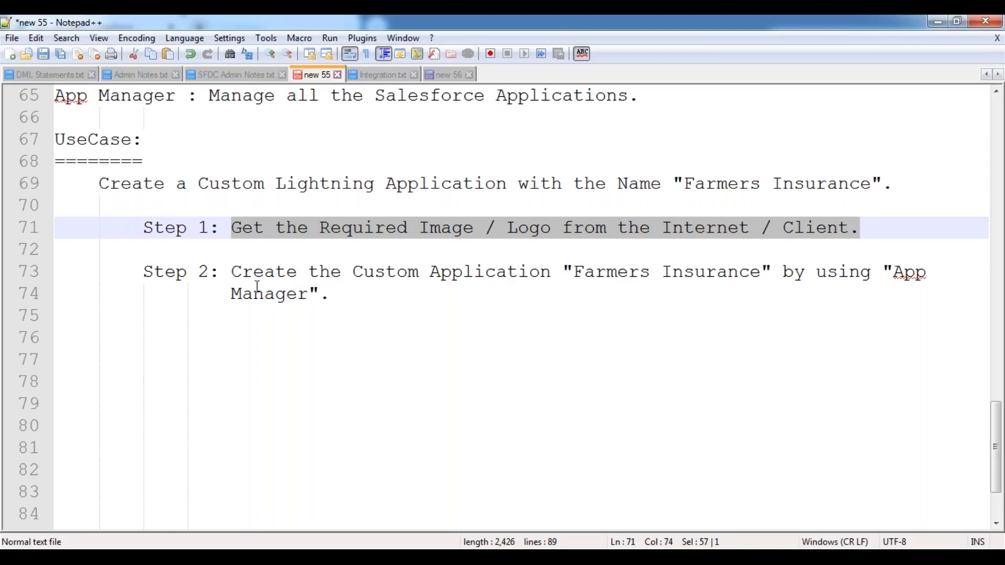
pyautogui.moveTo(236, 272); pyautogui.dragTo(369, 296)
pyautogui.click(370, 297)
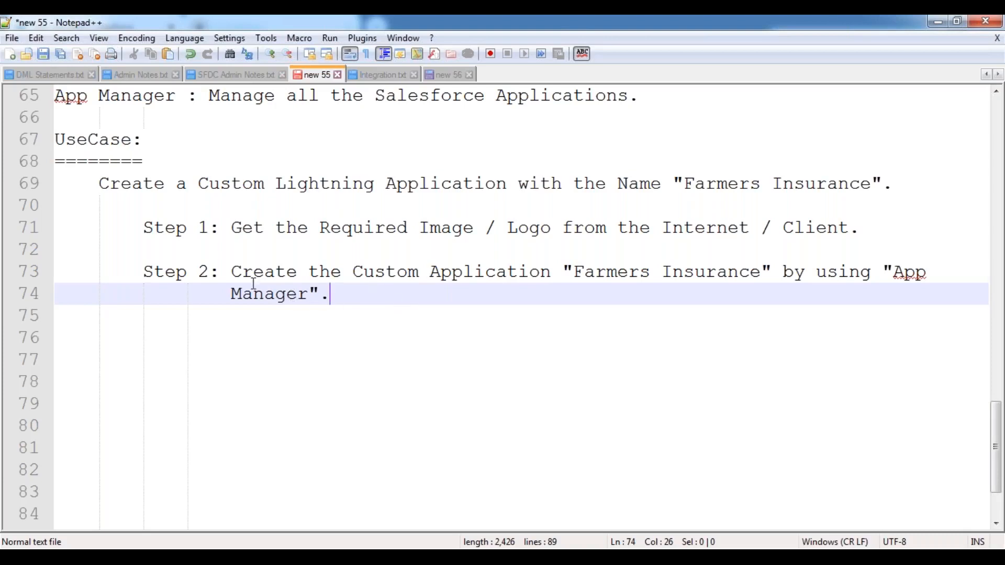
pyautogui.moveTo(229, 272); pyautogui.dragTo(771, 272)
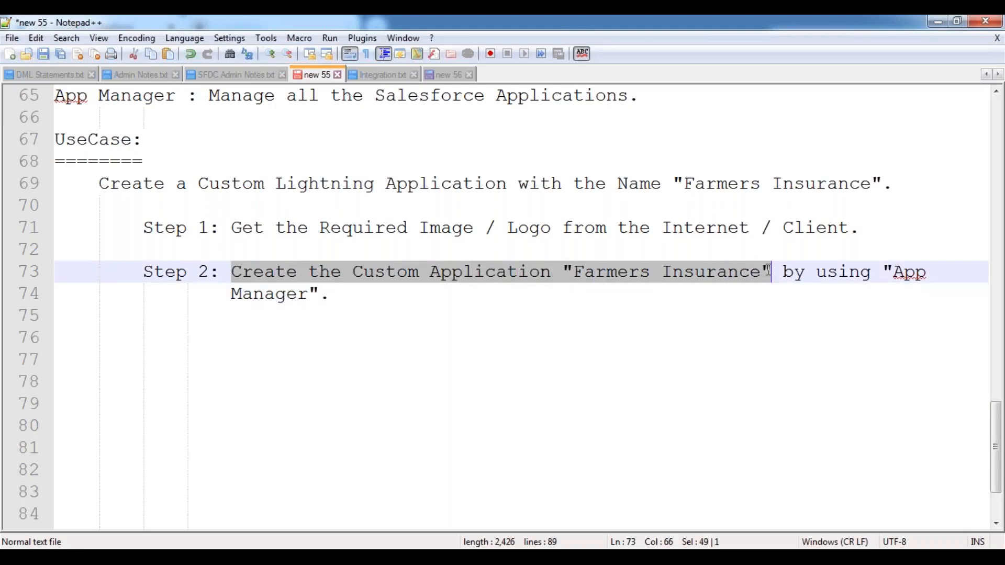
# Add the line "Objects: Home, Accounts, Contacts, Opportunities, Cases." below the Step 2 instruction, separated by a blank line.
pyautogui.click(360, 295)
pyautogui.press('Return')
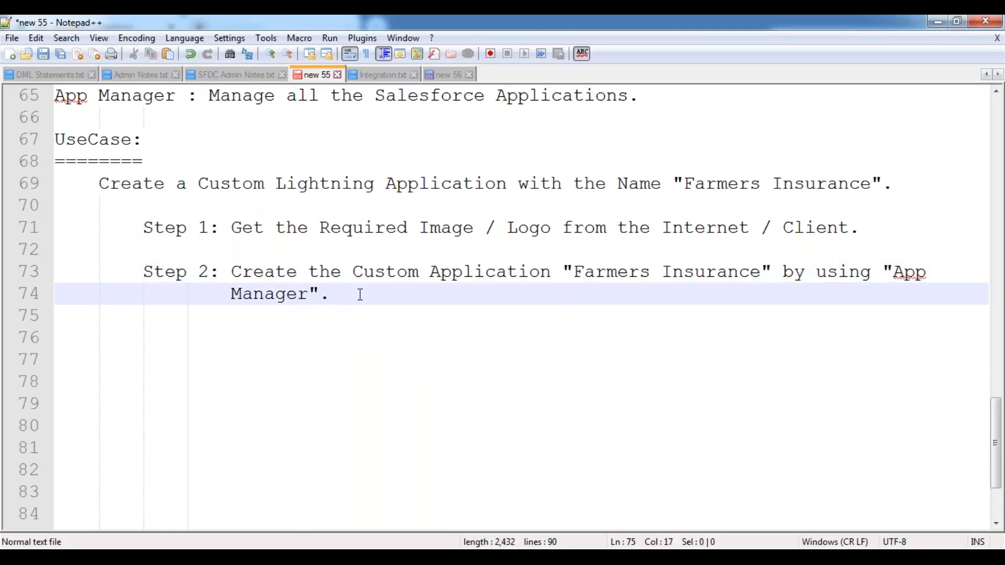
pyautogui.press('Return')
pyautogui.write('Obje')
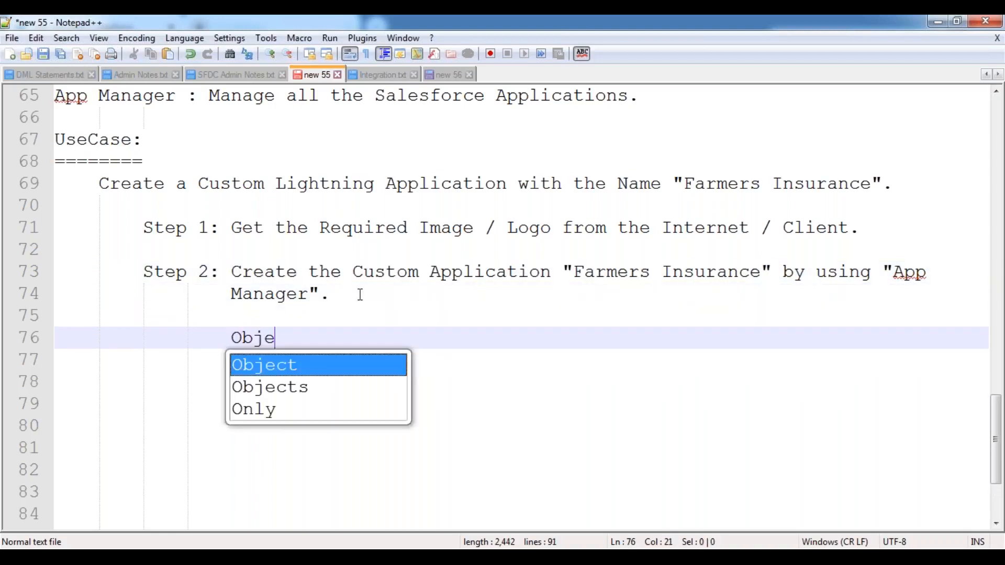
pyautogui.write('cts: ')
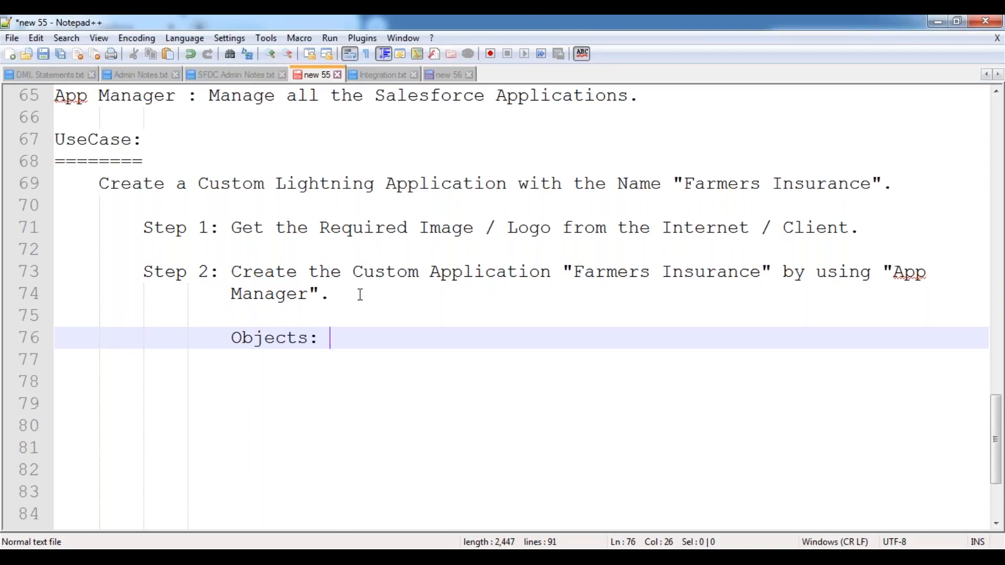
pyautogui.write('Home, Acc')
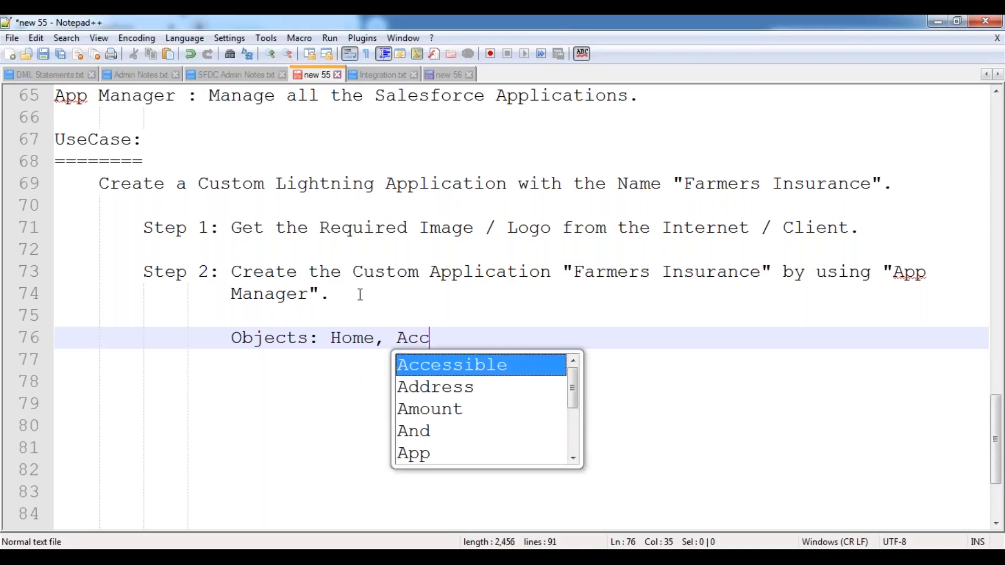
pyautogui.write('ounts, Contacts,')
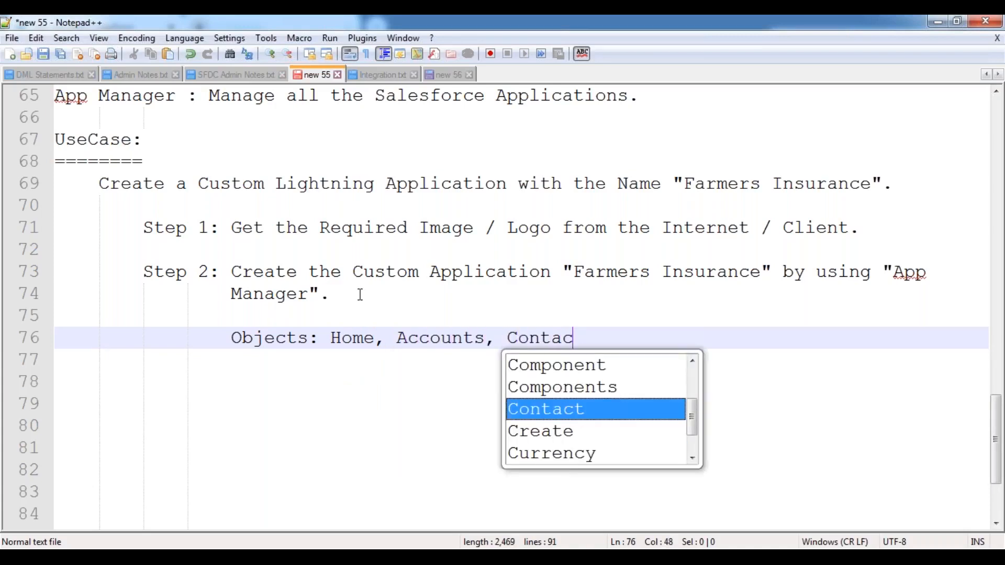
pyautogui.press('BackSpace')
pyautogui.write('s,')
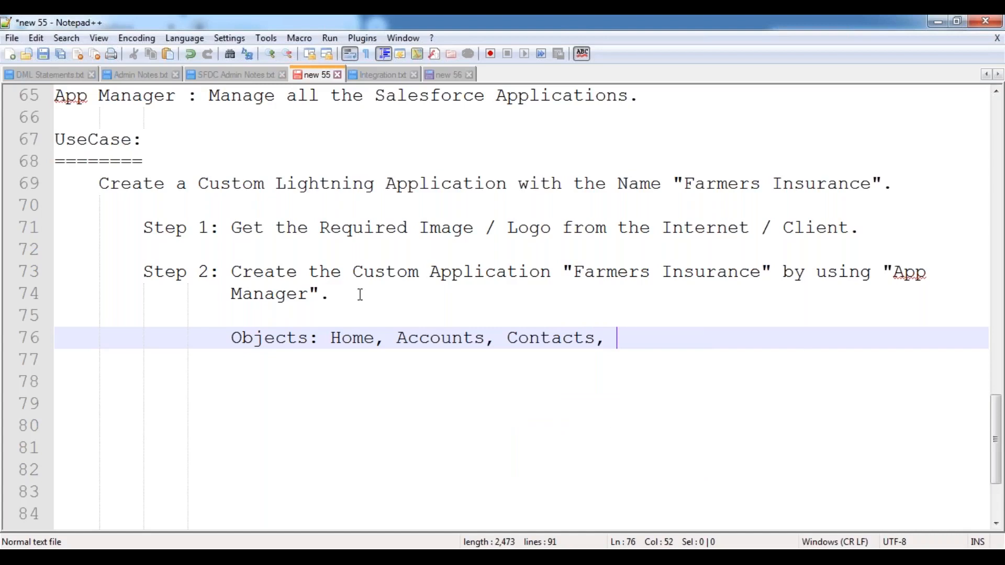
pyautogui.write(' Opportunities')
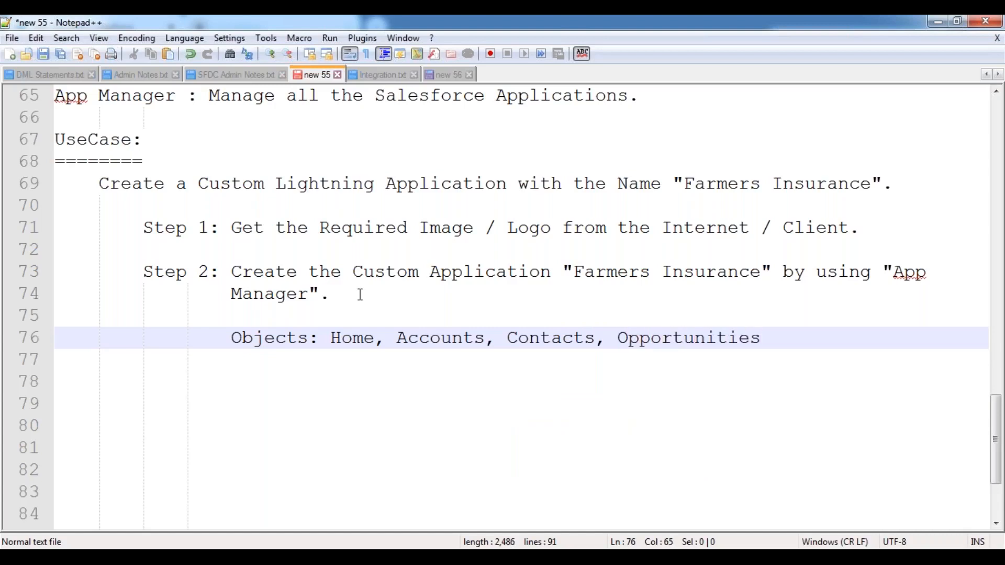
pyautogui.write(', Cases.')
pyautogui.scroll(-2, 442, 285)
pyautogui.scroll(1, 443, 287)
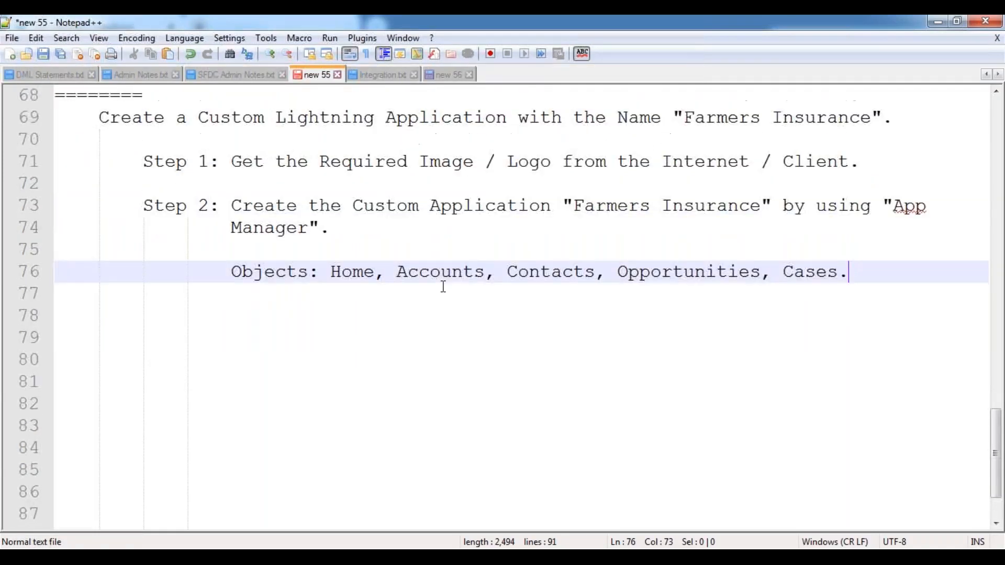
pyautogui.hotkey('ctrl', 's')
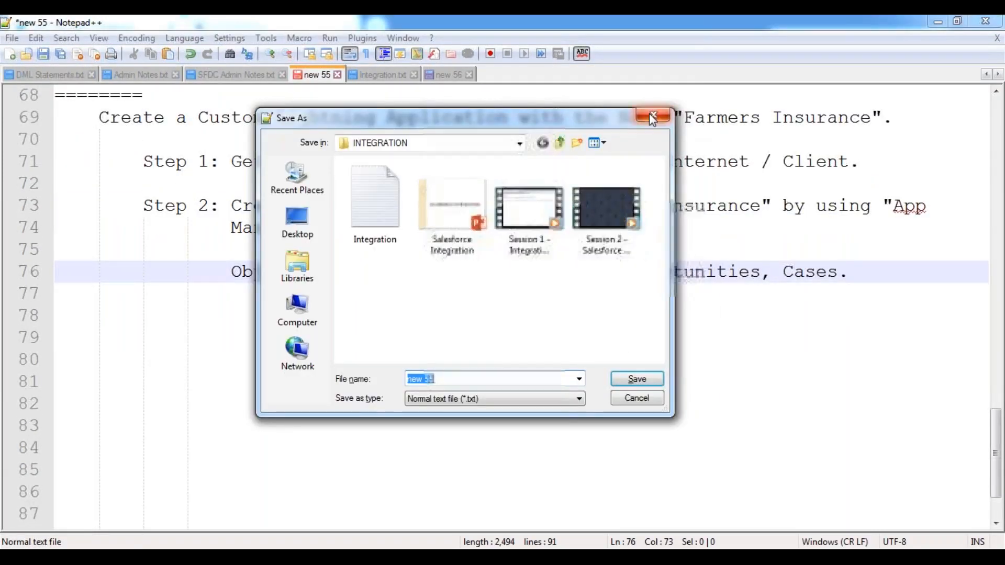
pyautogui.click(651, 116)
pyautogui.click(459, 214)
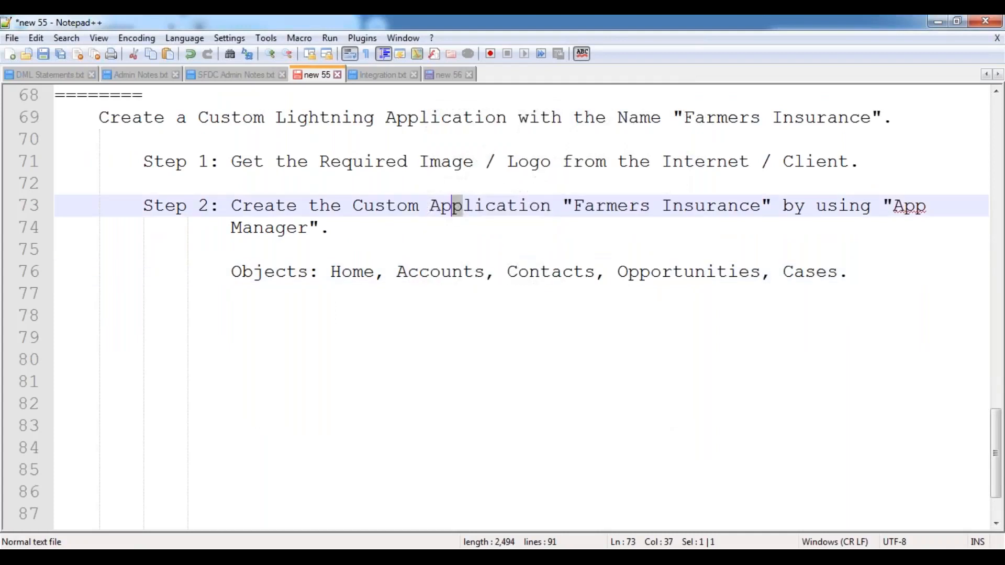
pyautogui.click(324, 228)
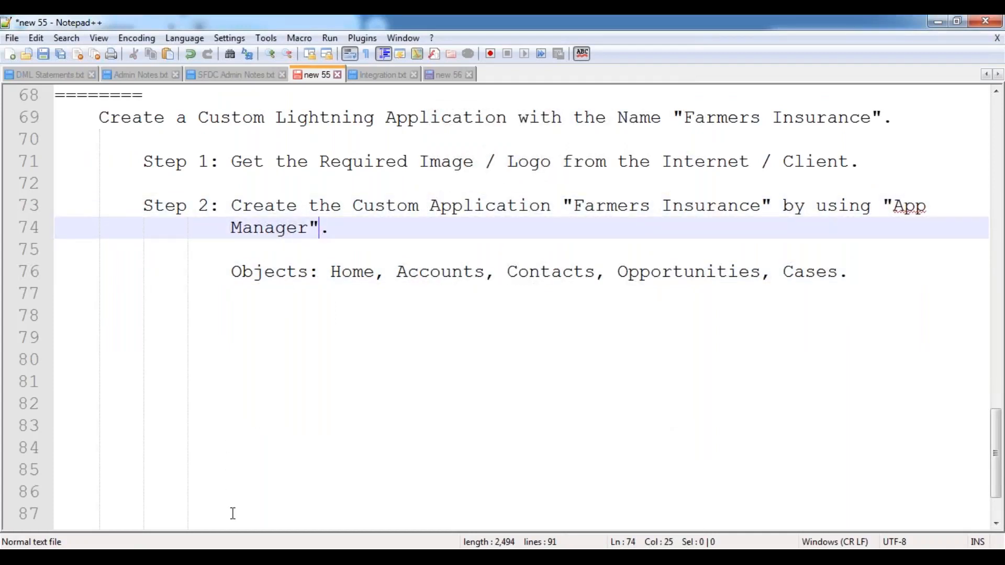
# Switch to the Chrome window with Salesforce and search Google Images in a new tab for "farmers insurance logo".
pyautogui.click(206, 556)
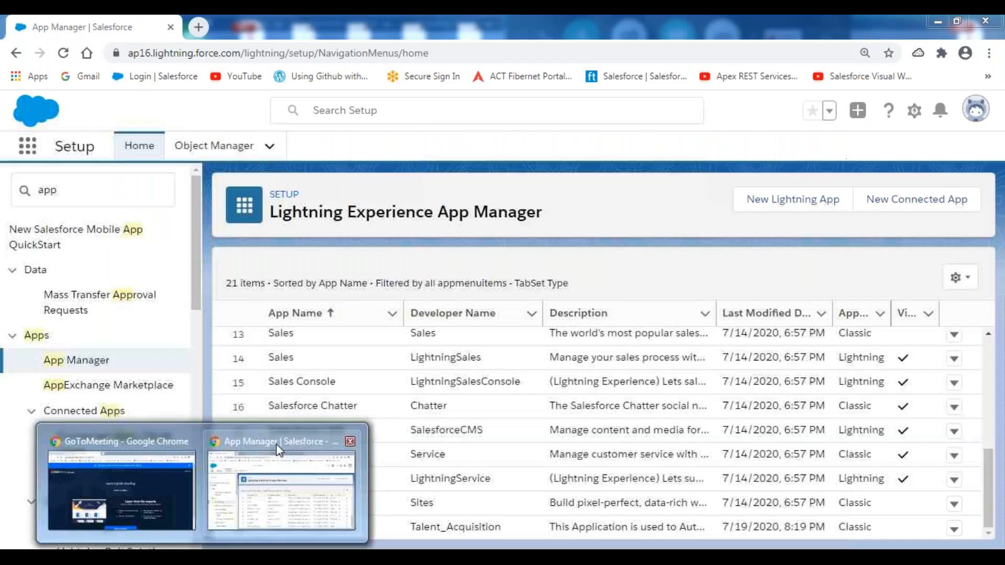
pyautogui.click(282, 487)
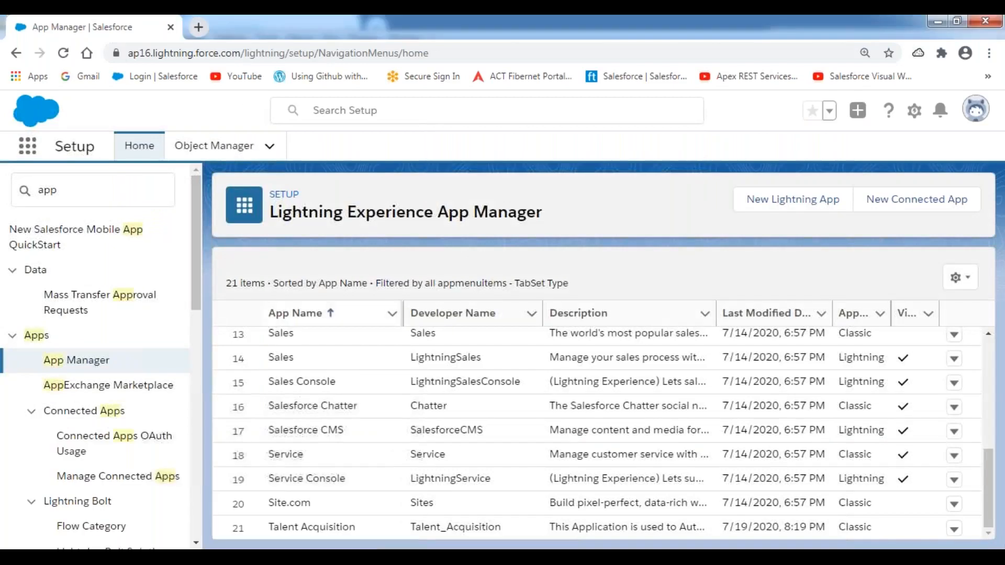
pyautogui.click(199, 27)
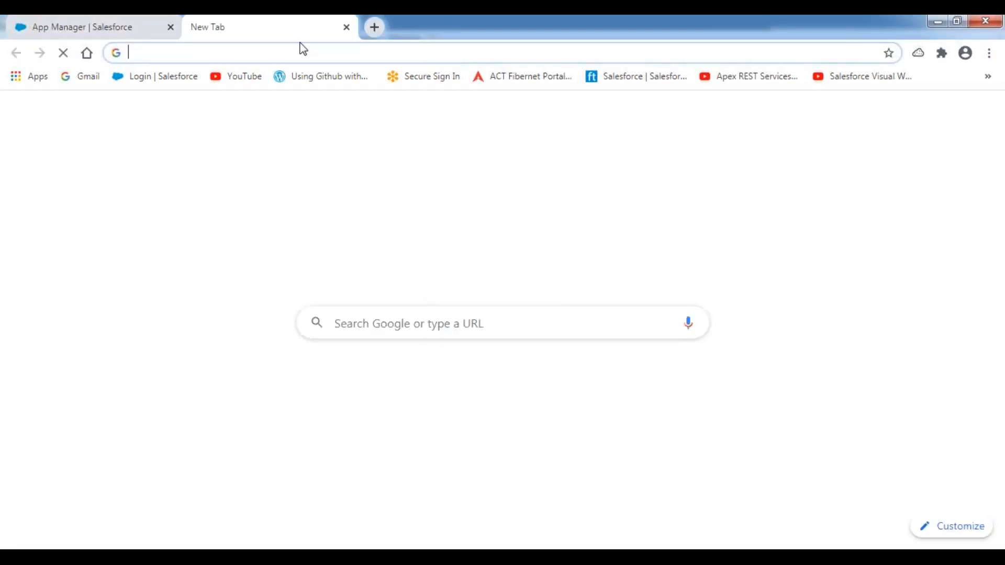
pyautogui.click(288, 59)
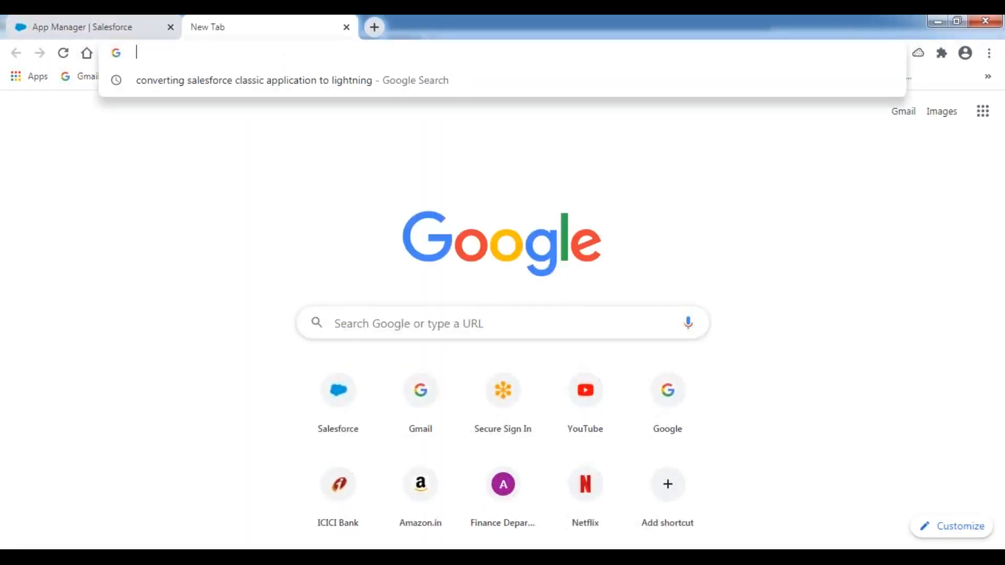
pyautogui.click(943, 112)
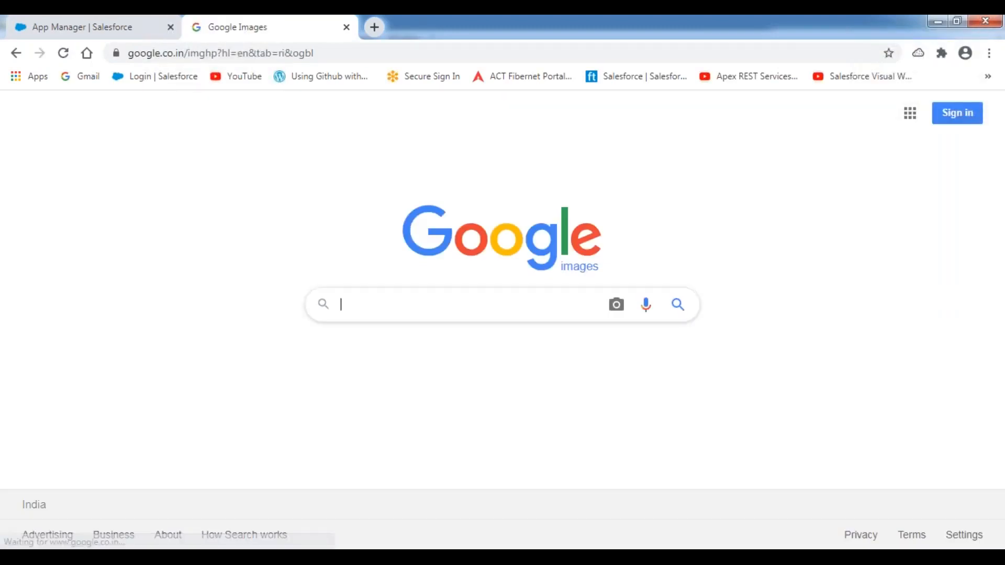
pyautogui.write('Fa')
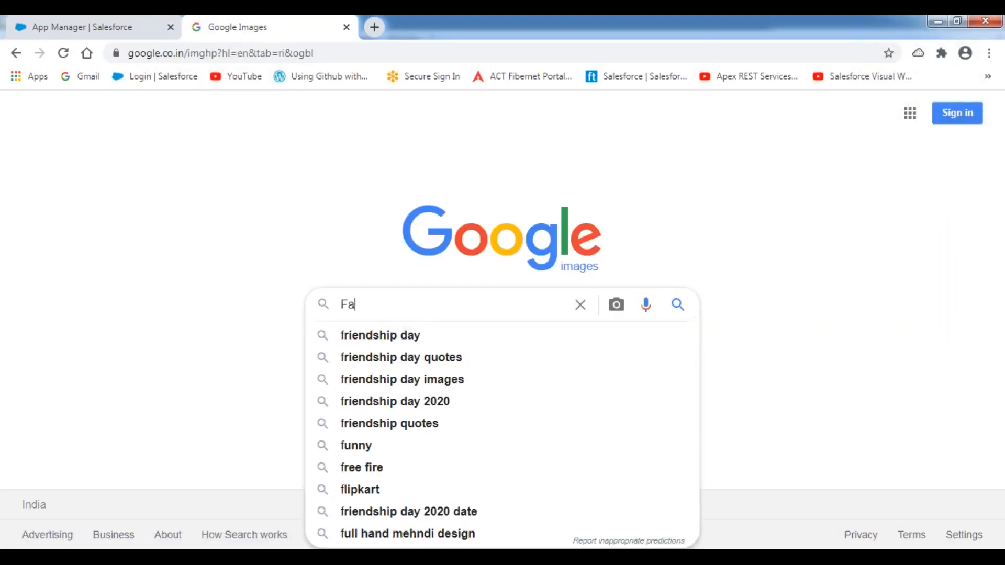
pyautogui.write('rmers')
pyautogui.write('Insru')
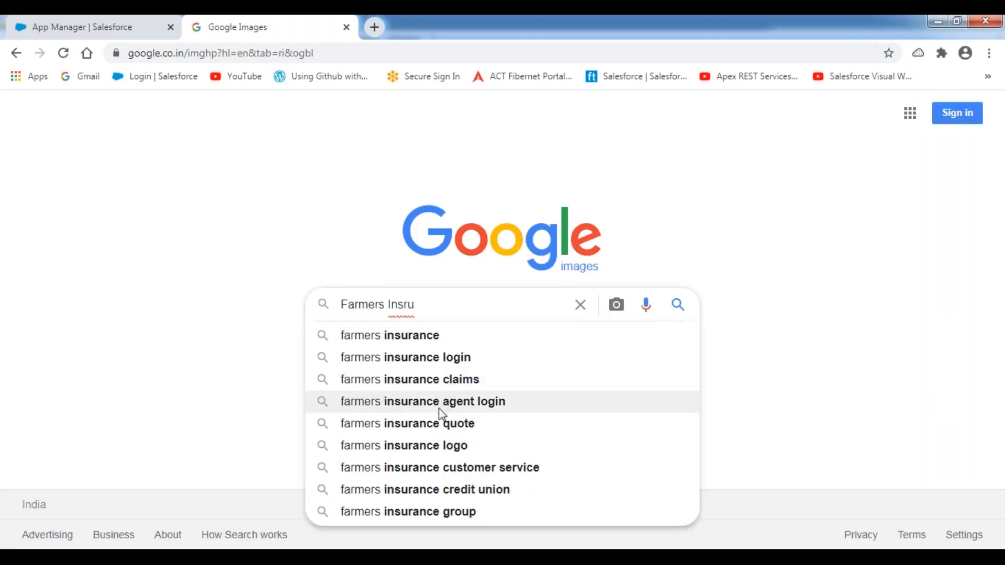
pyautogui.click(418, 449)
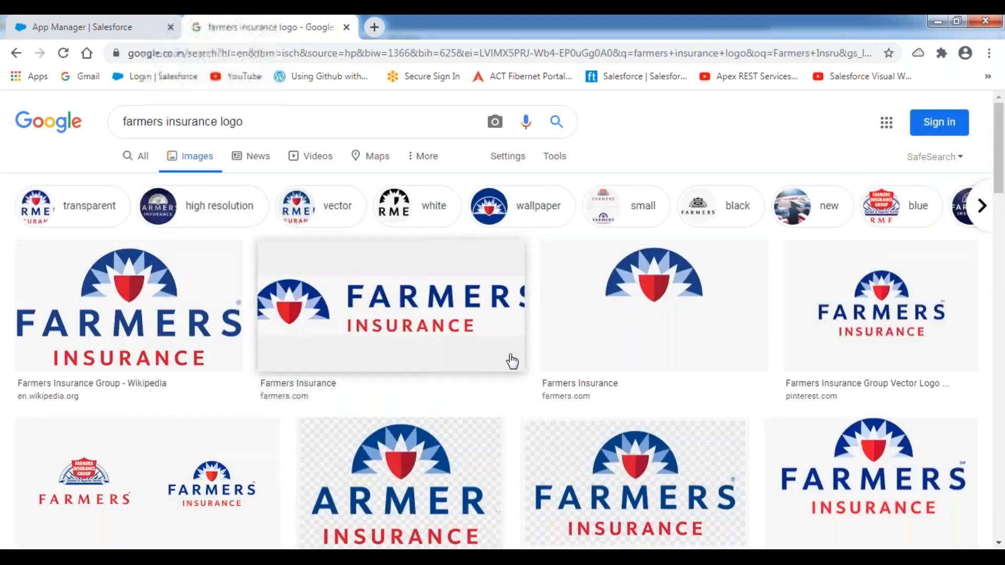
# Look through the logo results and start saving the Farmers Insurance Group image from Wikipedia to disk.
pyautogui.scroll(-3, 512, 362)
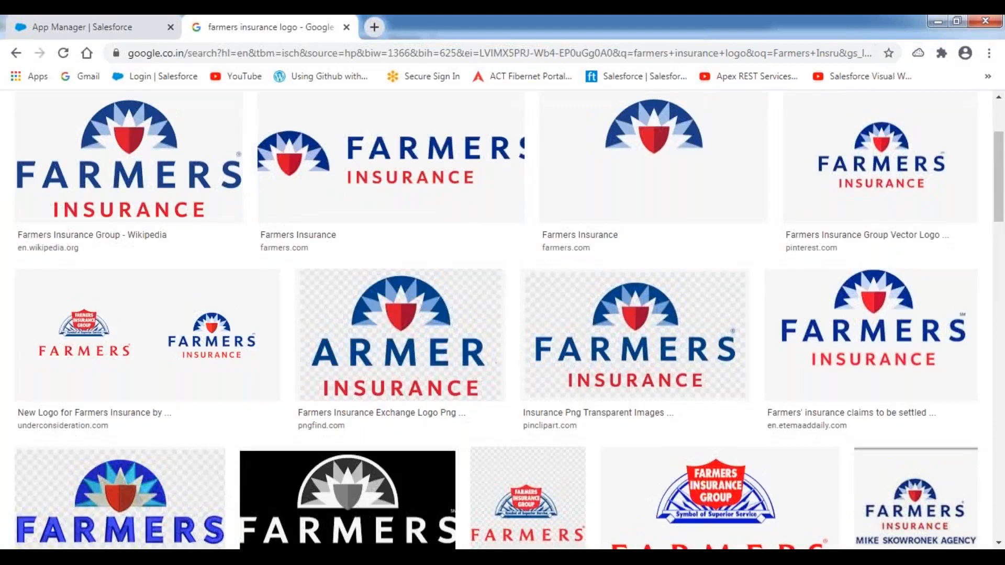
pyautogui.scroll(-3, 528, 367)
pyautogui.scroll(3, 509, 320)
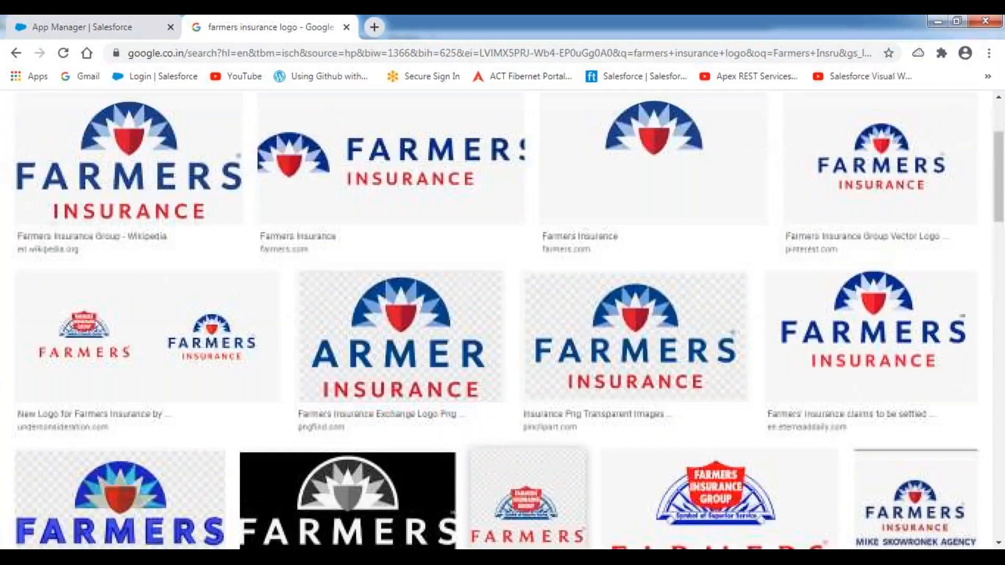
pyautogui.scroll(2, 449, 355)
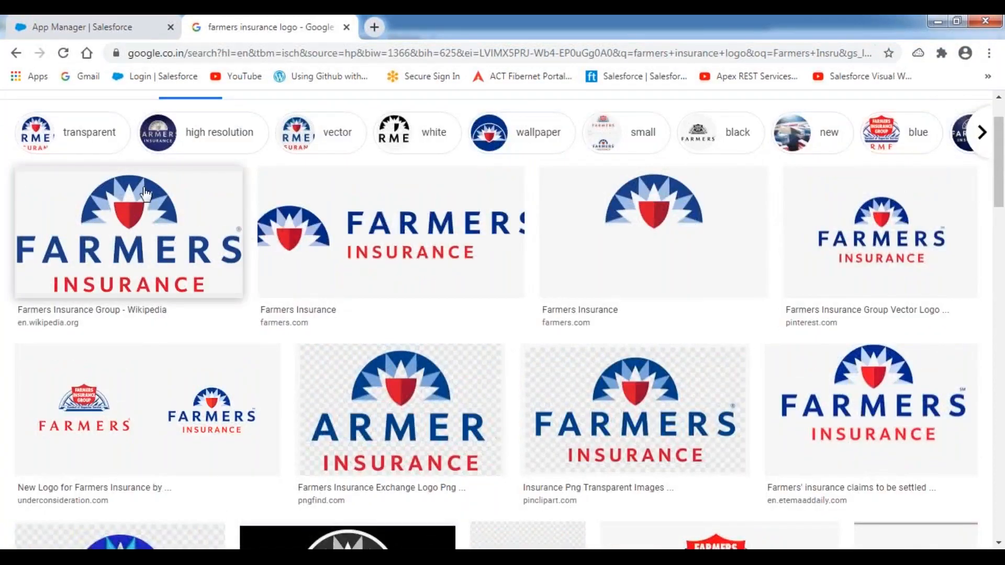
pyautogui.rightClick(164, 224)
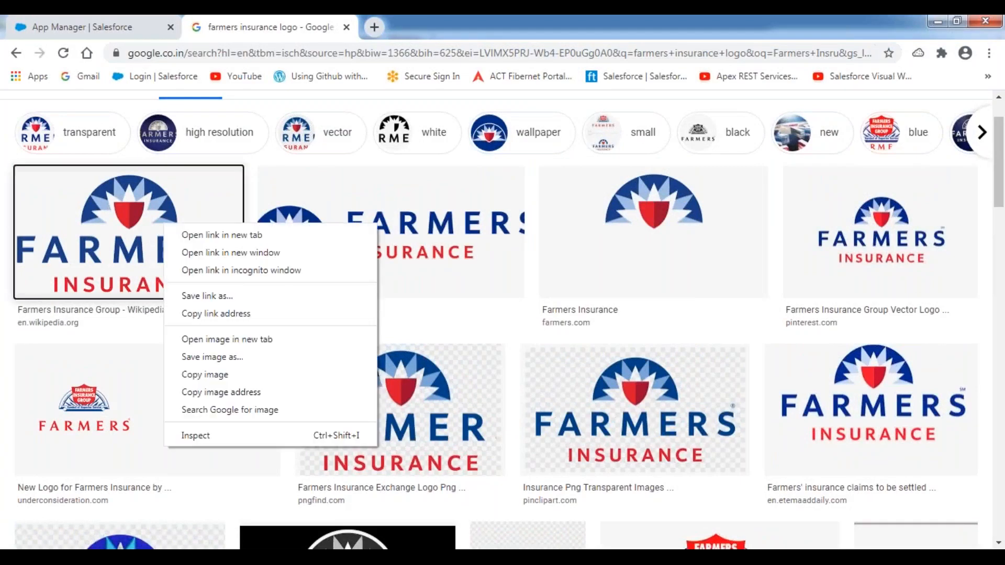
pyautogui.click(222, 358)
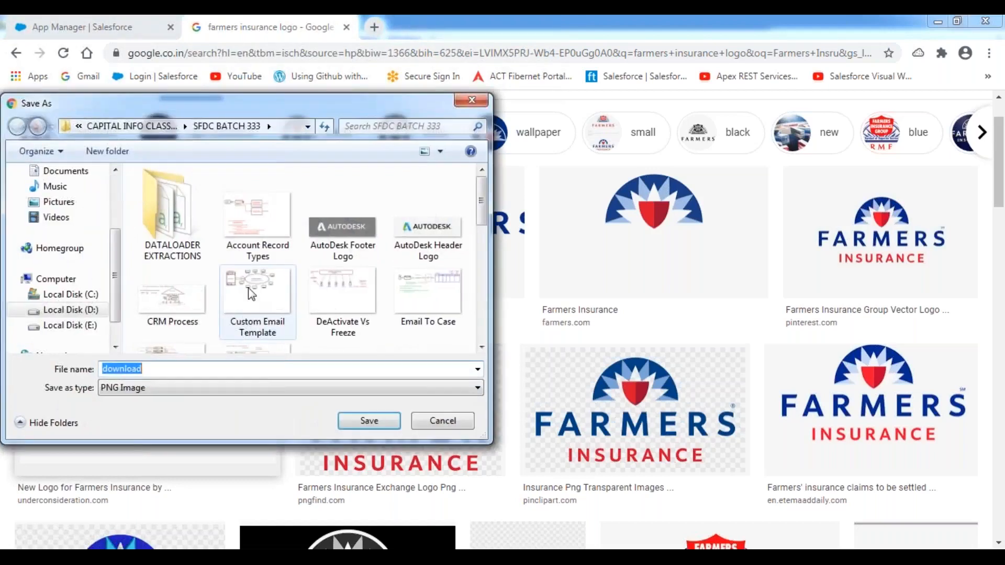
# Save the logo as PNG image "Farmers Insurance Logo" on drive D in CAPITAL INFO CLASS NOTES > SFDC BATCH 334 > ADMIN VIDEOS.
pyautogui.click(68, 310)
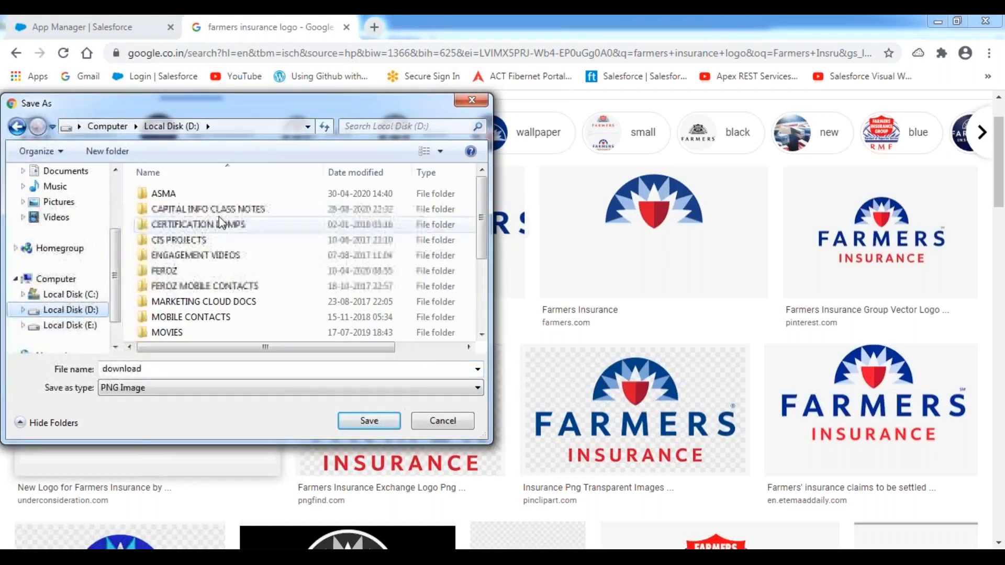
pyautogui.doubleClick(208, 209)
pyautogui.scroll(-8, 262, 314)
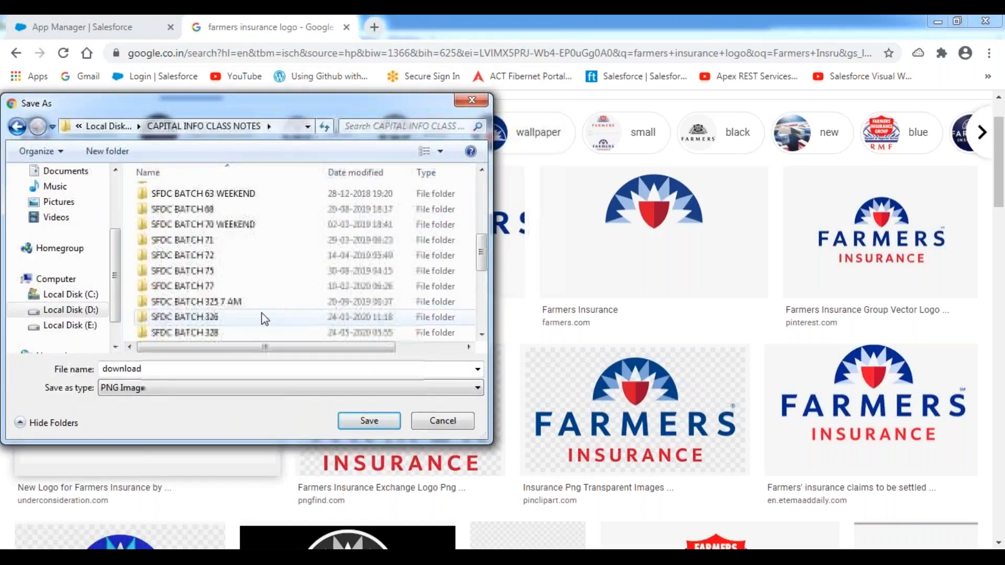
pyautogui.scroll(-3, 264, 320)
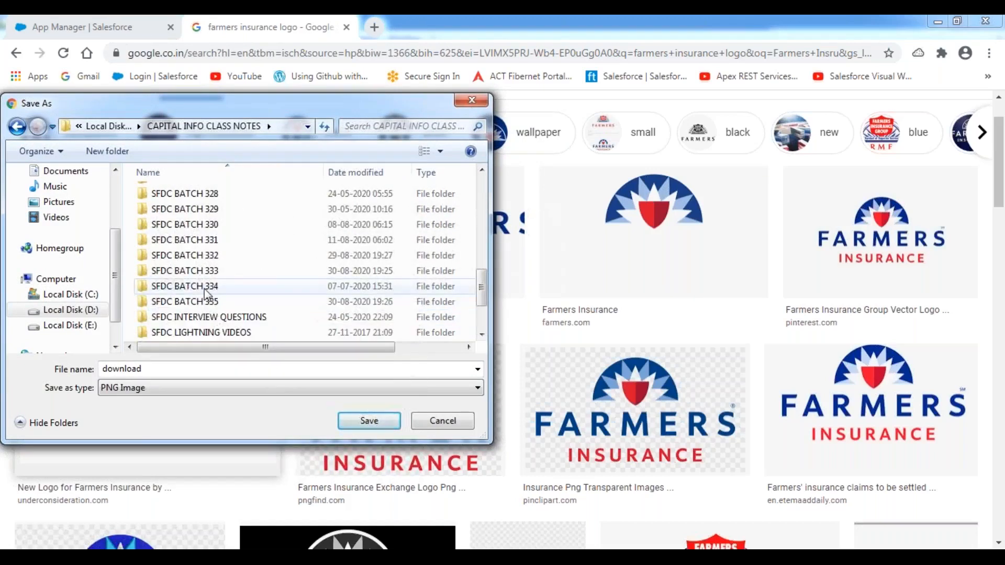
pyautogui.doubleClick(205, 287)
pyautogui.doubleClick(204, 195)
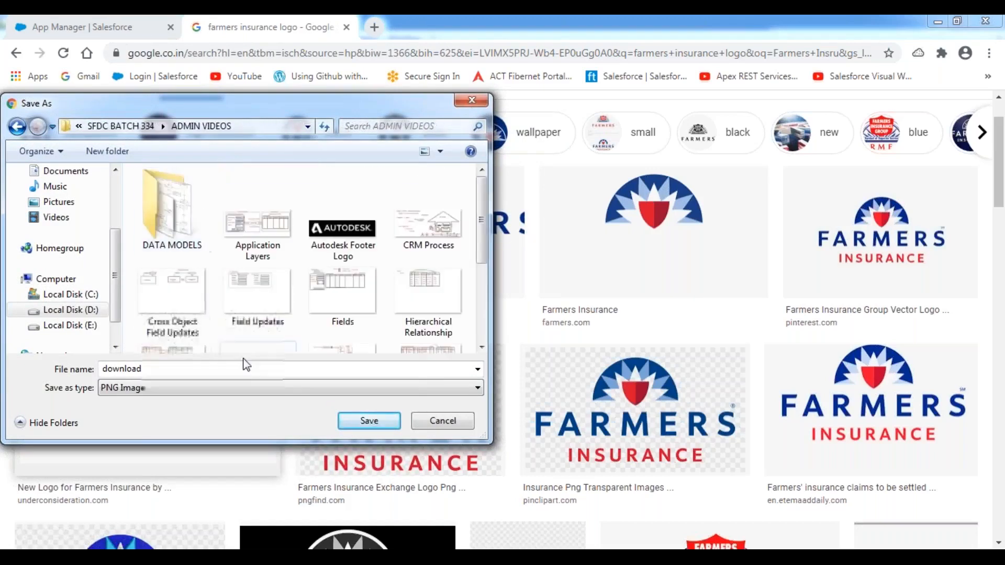
pyautogui.doubleClick(224, 371)
pyautogui.write('Farmers Insurance Logo')
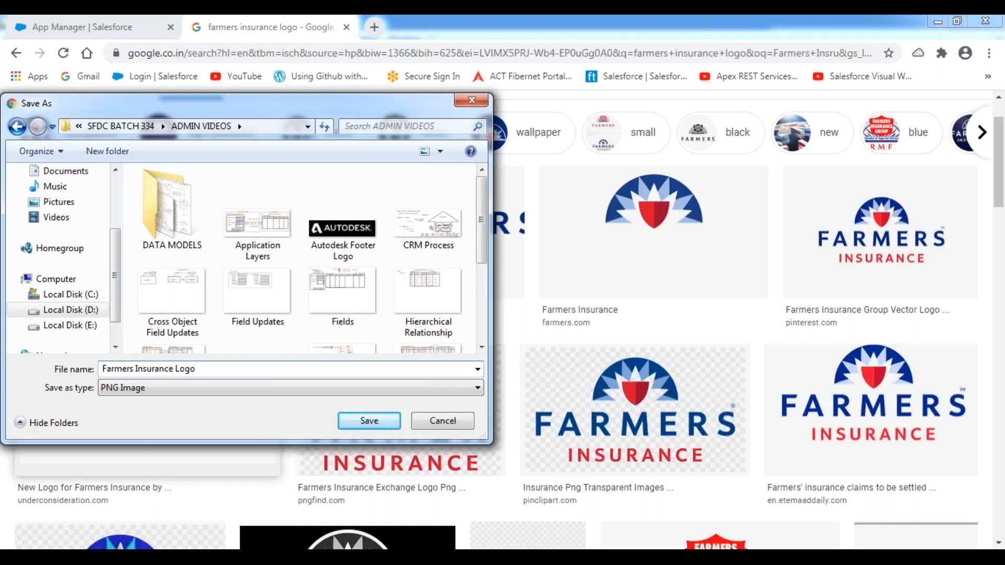
pyautogui.press('Return')
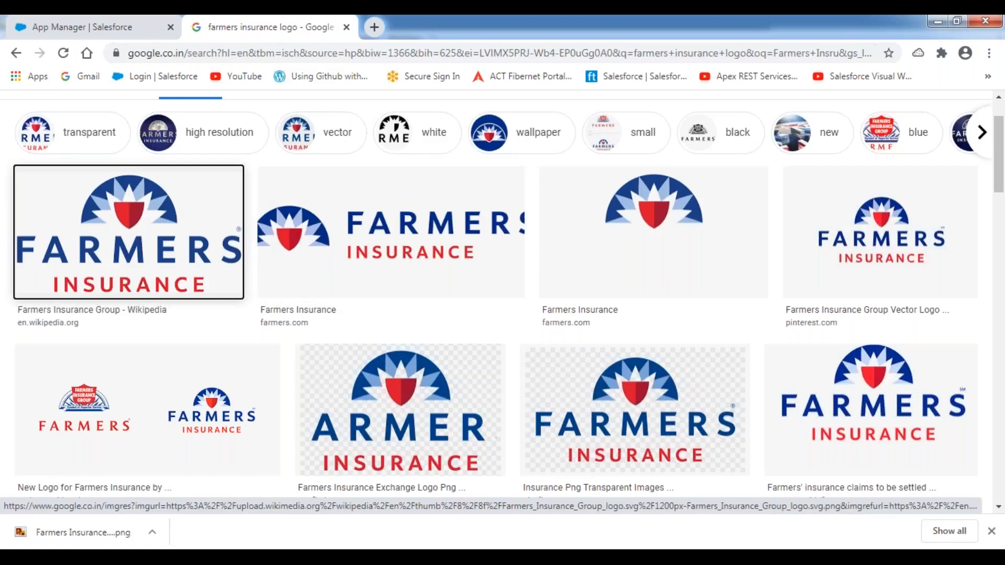
# Close the logo search tab and switch to Notepad++ to review the Step 1 instruction, highlighting its text.
pyautogui.rightClick(302, 36)
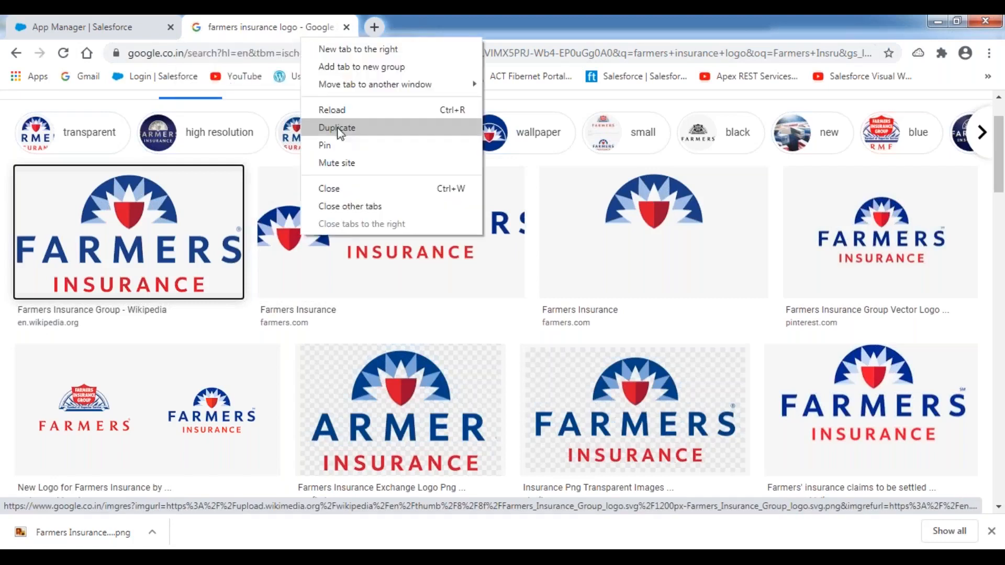
pyautogui.click(352, 194)
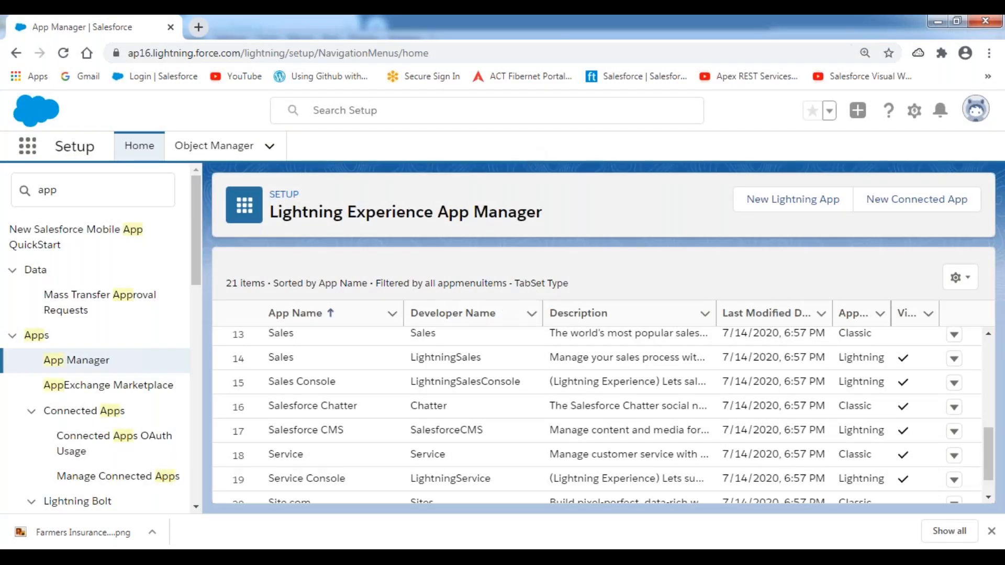
pyautogui.click(445, 550)
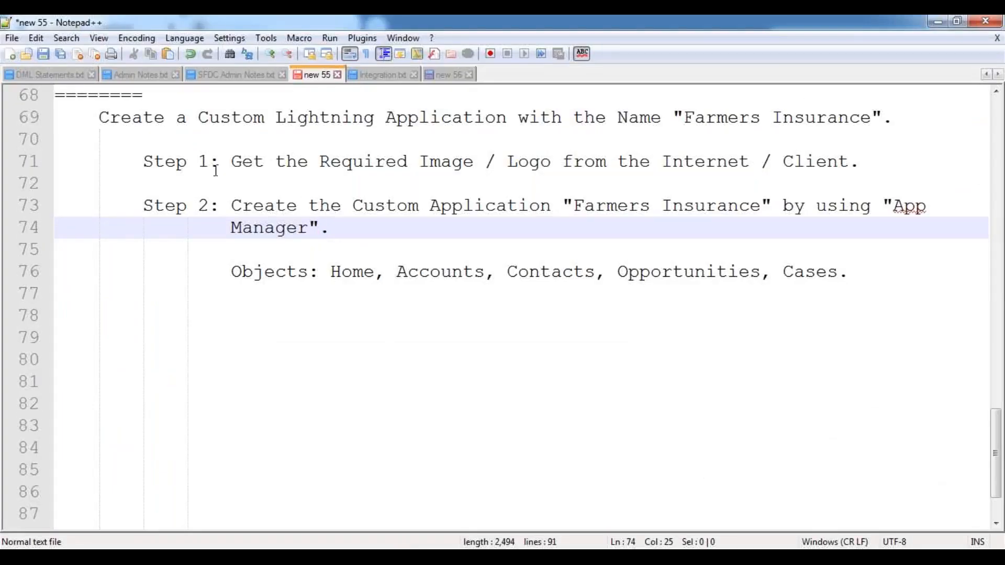
pyautogui.moveTo(231, 162); pyautogui.dragTo(868, 163)
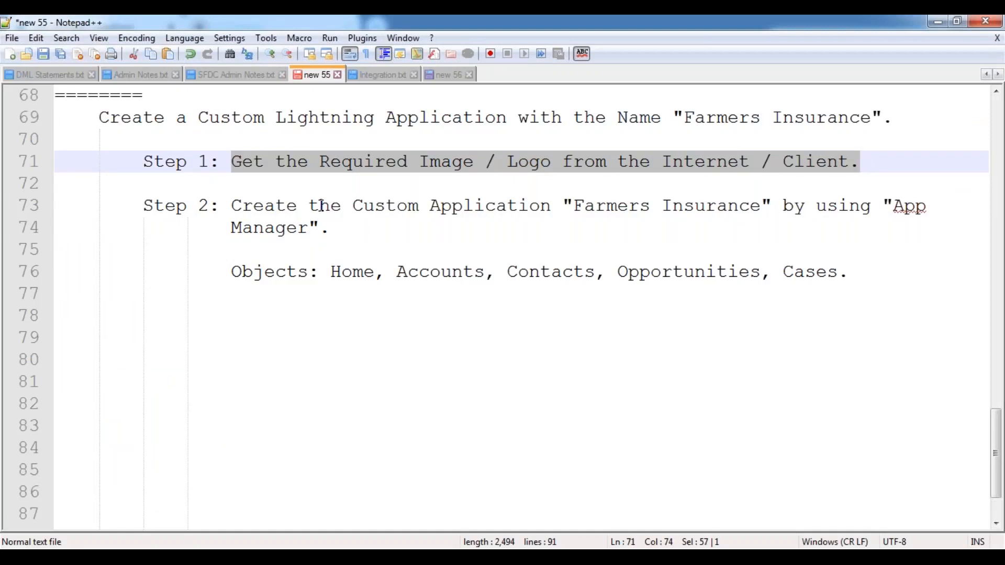
pyautogui.click(288, 205)
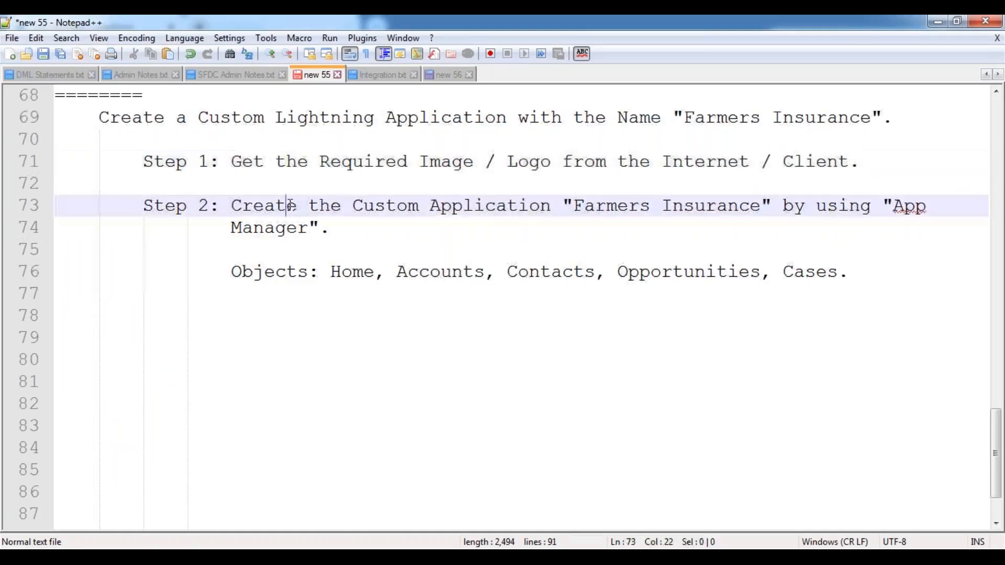
# Extend the Step 1 instruction so it ends with "and store it in the Local Device.".
pyautogui.click(232, 163)
pyautogui.moveTo(232, 163); pyautogui.dragTo(870, 162)
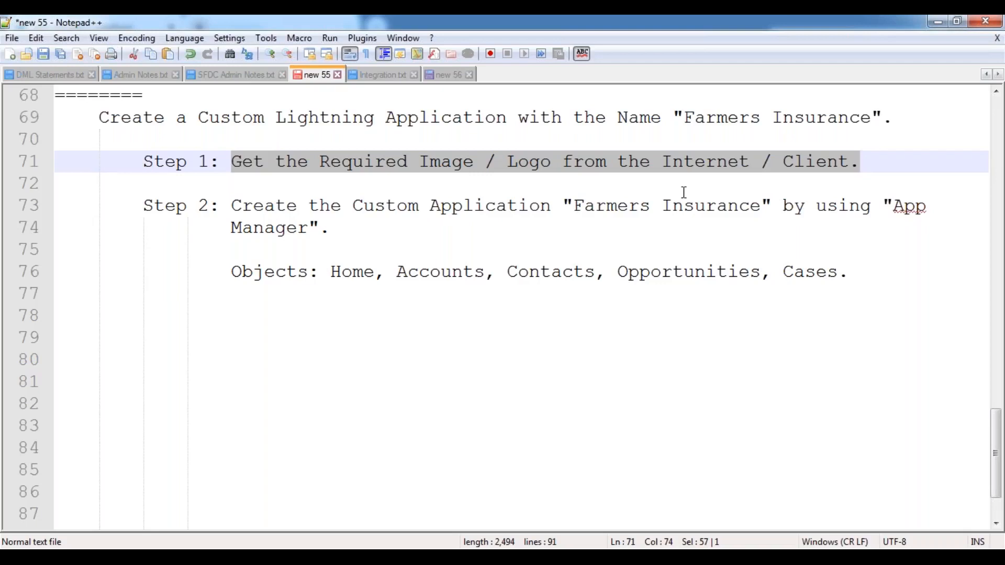
pyautogui.click(879, 167)
pyautogui.press('BackSpace')
pyautogui.write('a')
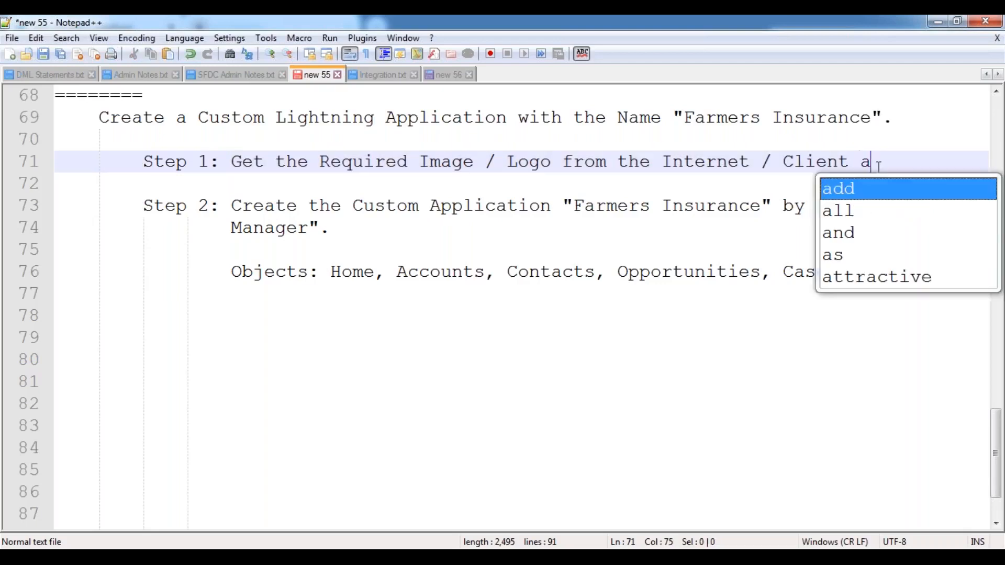
pyautogui.write('nd store it in ')
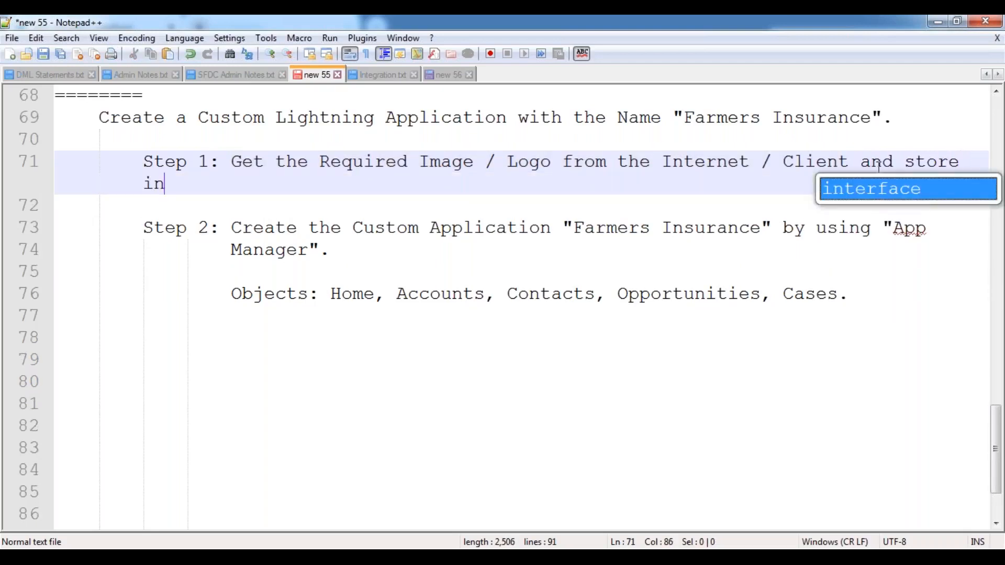
pyautogui.write('the ')
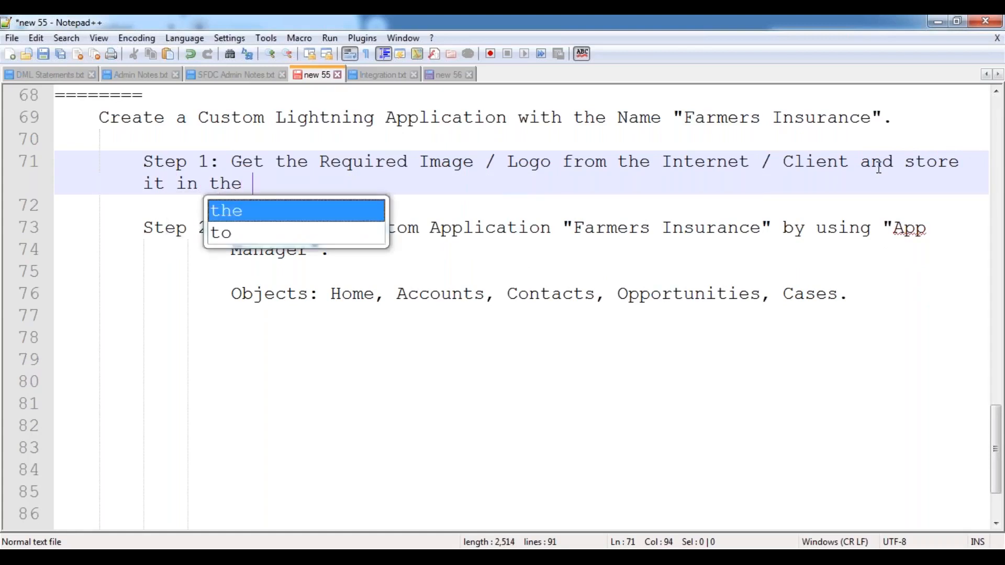
pyautogui.write('Local Device.')
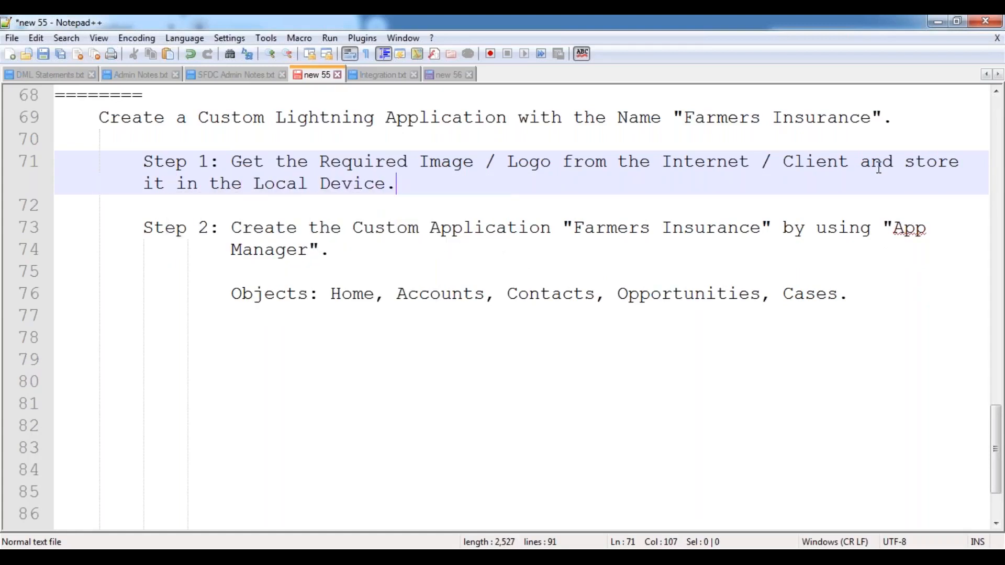
# Break the Step 1 instruction before "it in the Local Device." and indent the new line under the instruction text.
pyautogui.press('Up')
pyautogui.press('Return')
pyautogui.press('Delete')
pyautogui.press('Tab')
pyautogui.press('Tab')
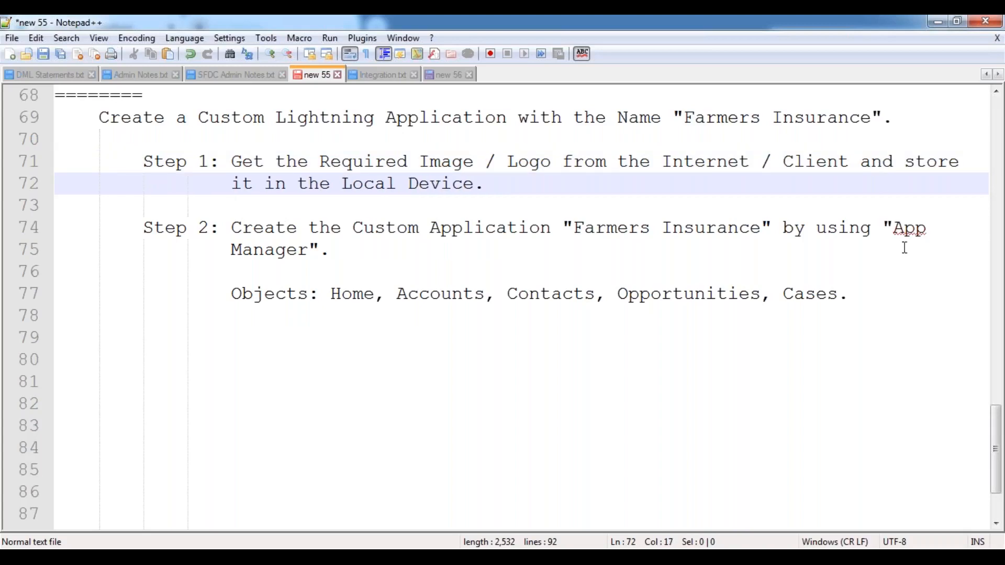
# Review the Step 2 instruction about creating the custom application in App Manager, highlighting its text.
pyautogui.click(764, 255)
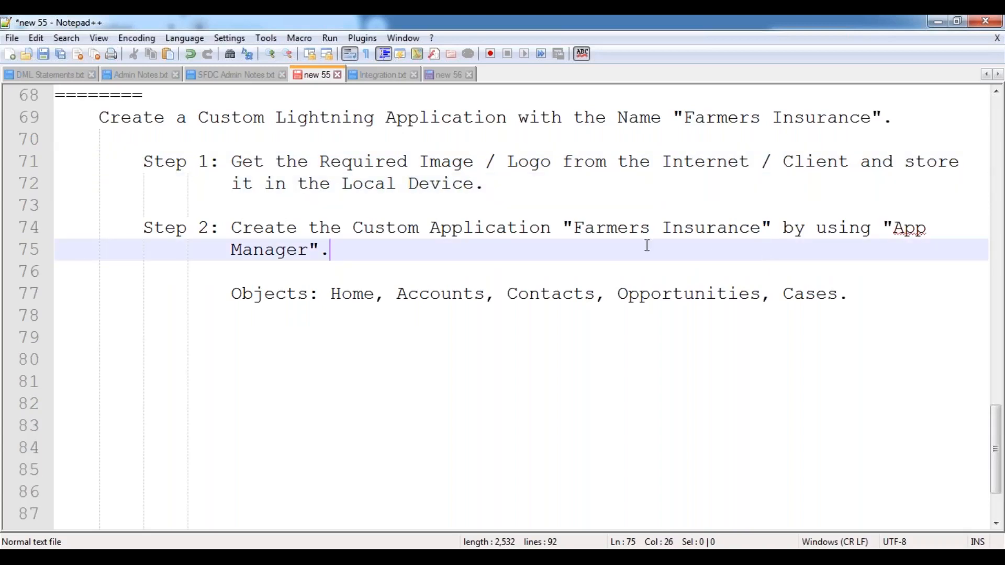
pyautogui.scroll(-1, 647, 246)
pyautogui.scroll(2, 647, 247)
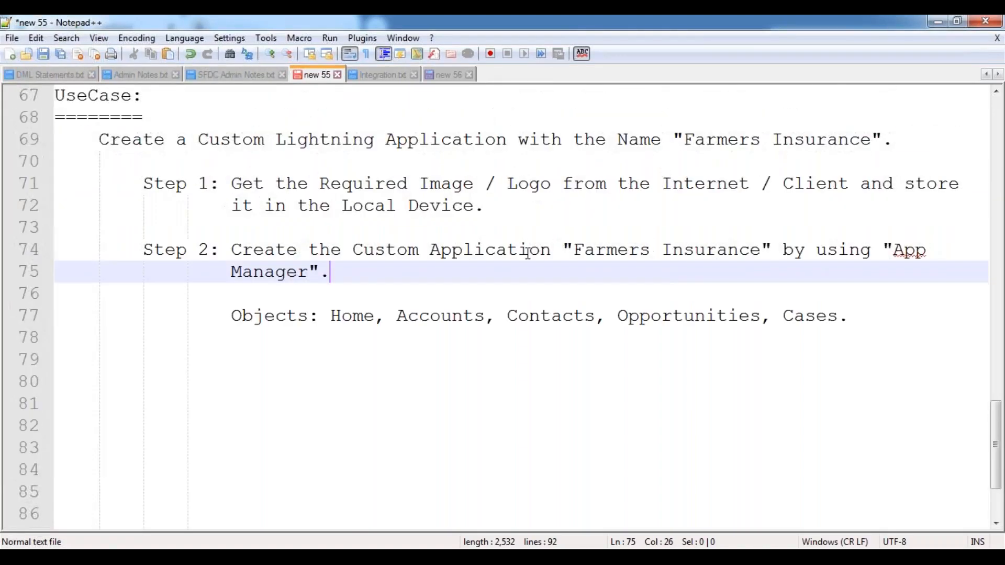
pyautogui.moveTo(234, 249); pyautogui.dragTo(373, 270)
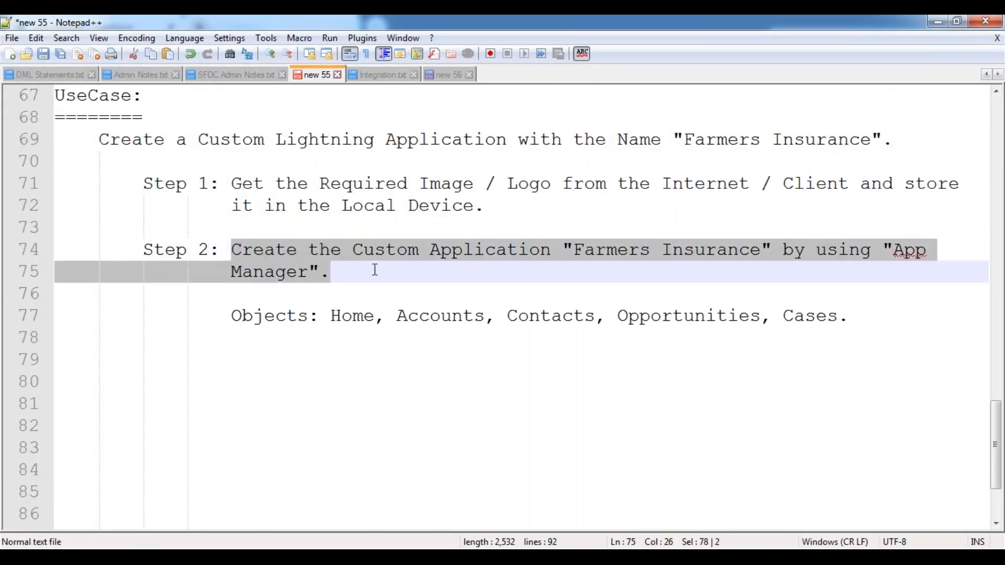
pyautogui.click(489, 267)
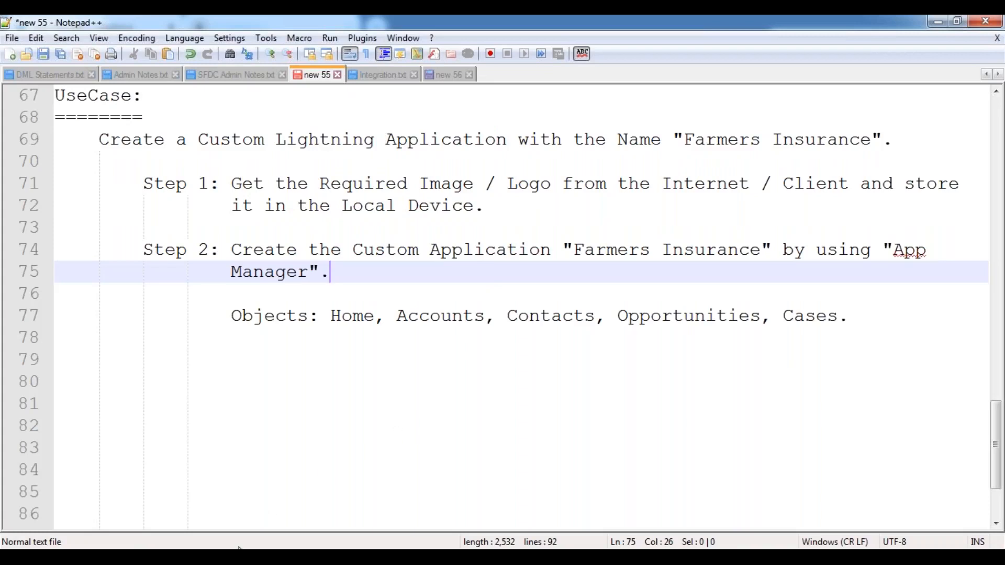
# Switch to the Chrome window with Salesforce Setup and clear the Quick Find search term.
pyautogui.moveTo(240, 548)
pyautogui.click(308, 446)
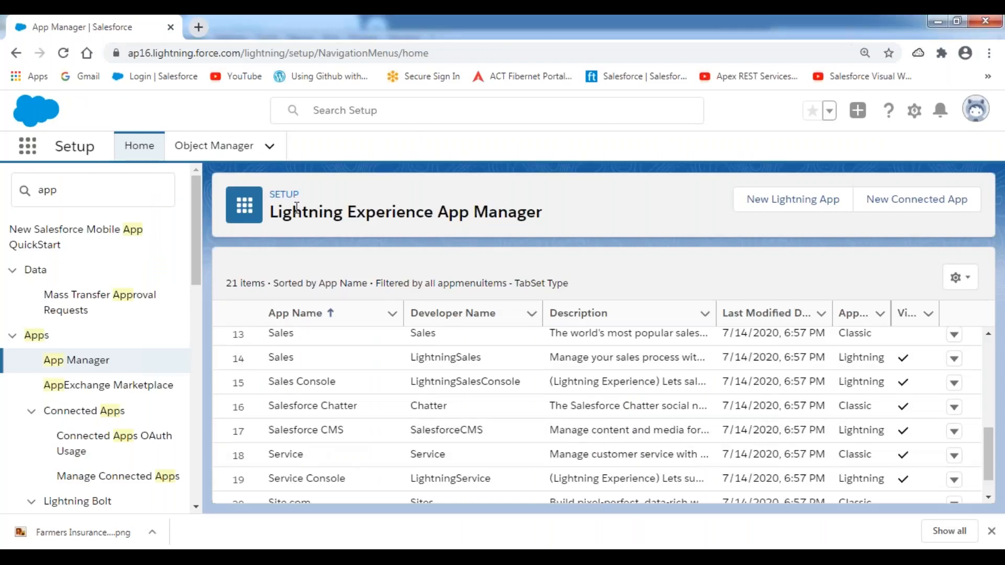
pyautogui.moveTo(70, 191); pyautogui.dragTo(32, 191)
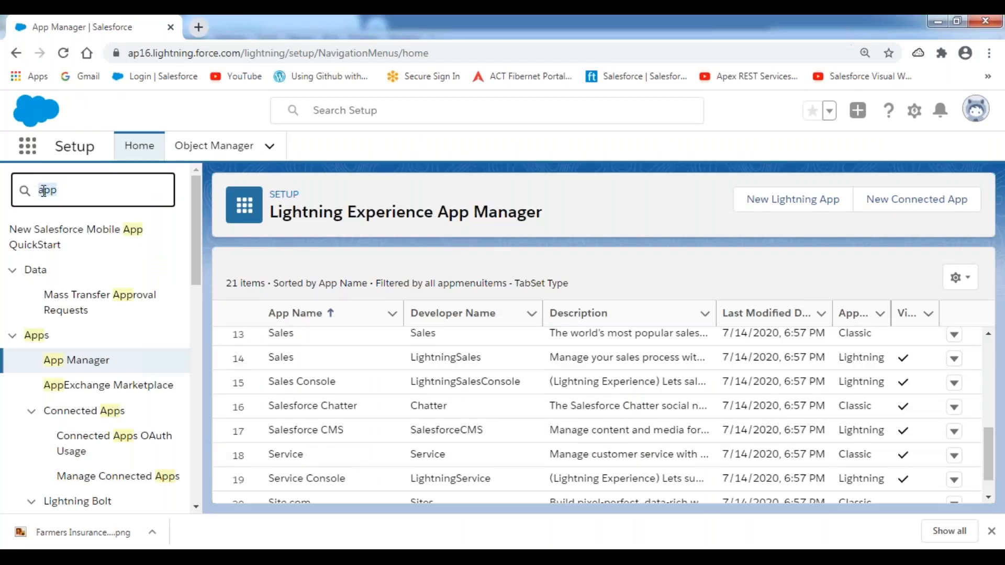
pyautogui.press('BackSpace')
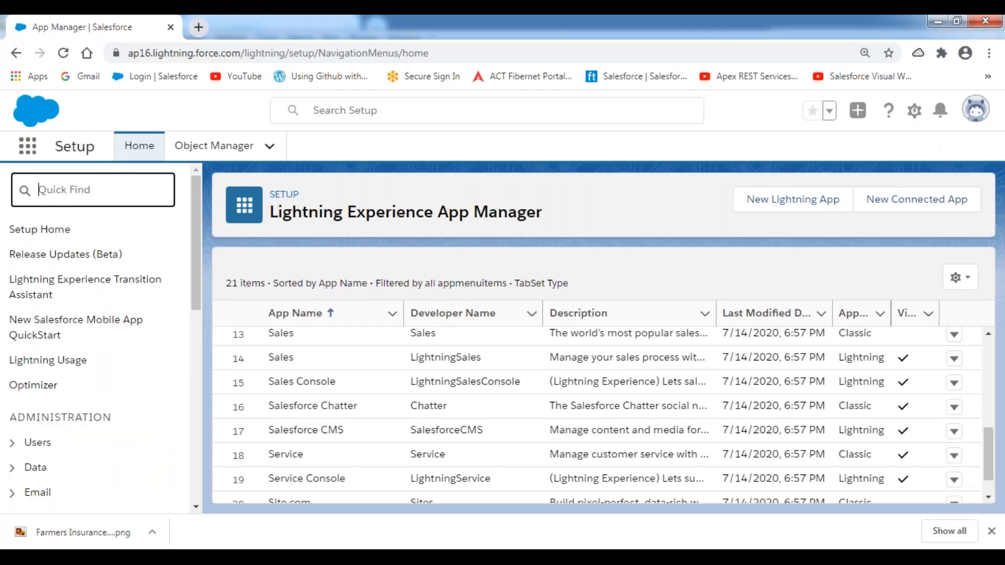
# Open Salesforce Setup in a new tab, find "app" with Quick Find and open App Manager.
pyautogui.click(916, 116)
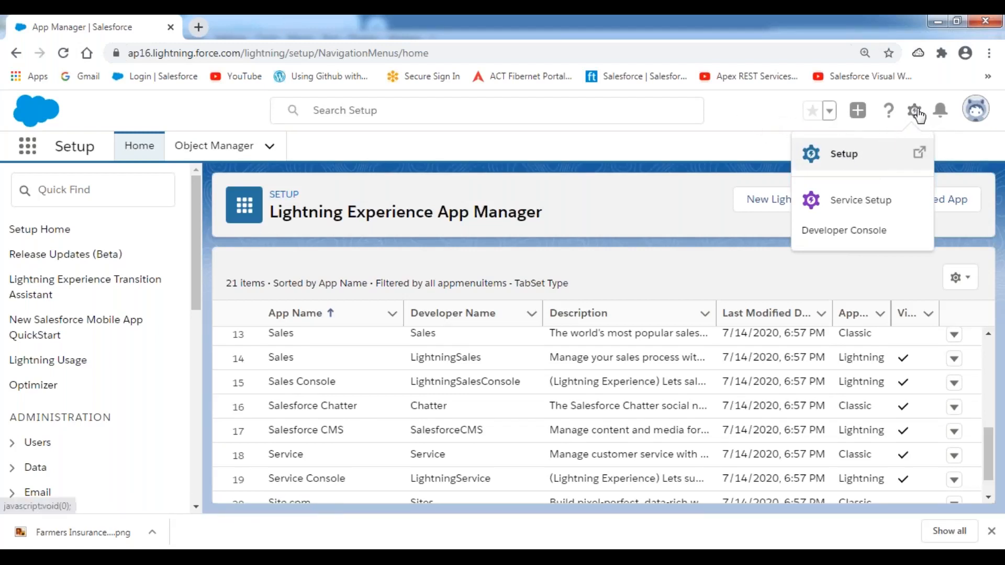
pyautogui.click(851, 155)
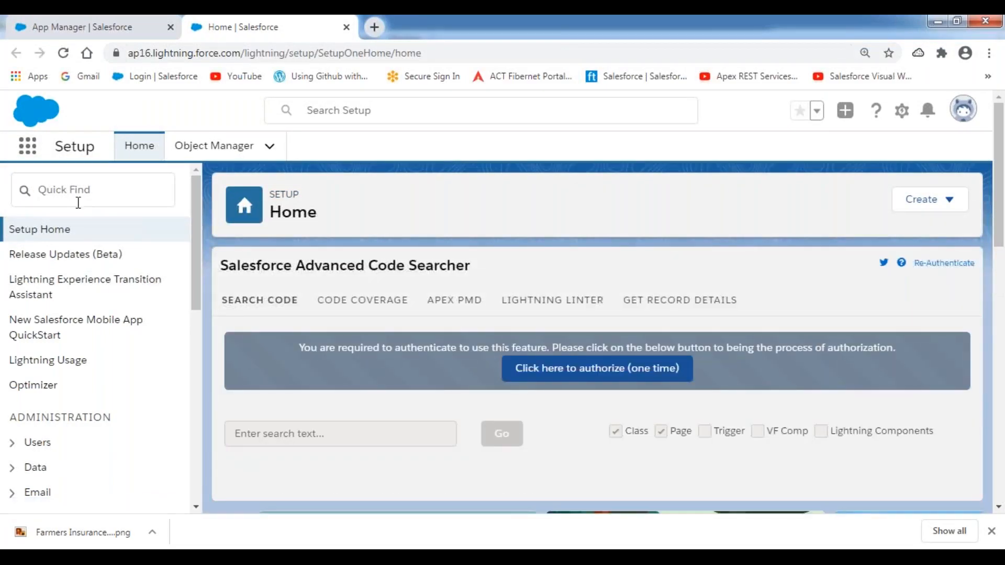
pyautogui.click(53, 192)
pyautogui.write('app')
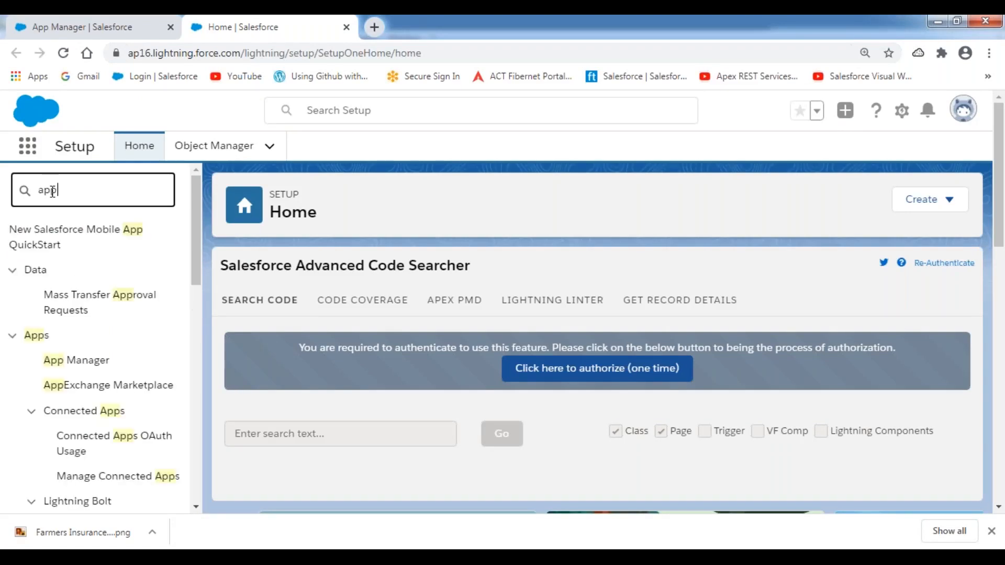
pyautogui.click(87, 372)
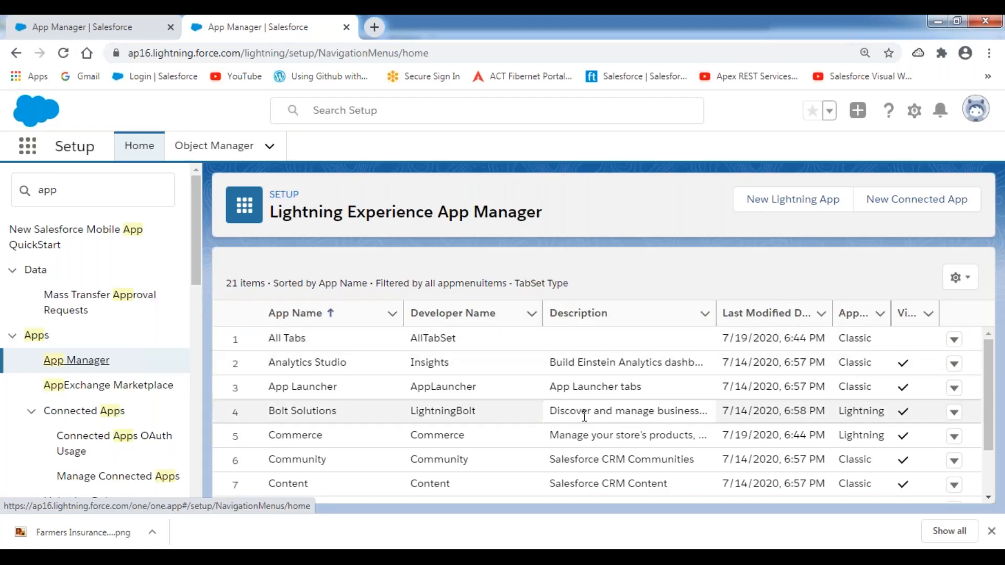
# Examine the list of existing apps in App Manager and the options for creating a Lightning app or connected app.
pyautogui.scroll(-6, 585, 417)
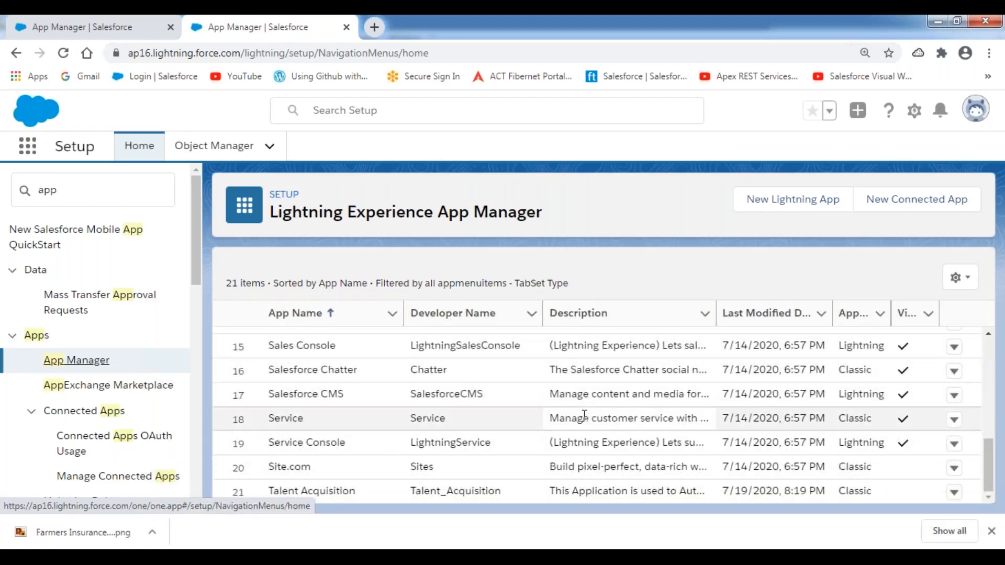
pyautogui.scroll(6, 584, 415)
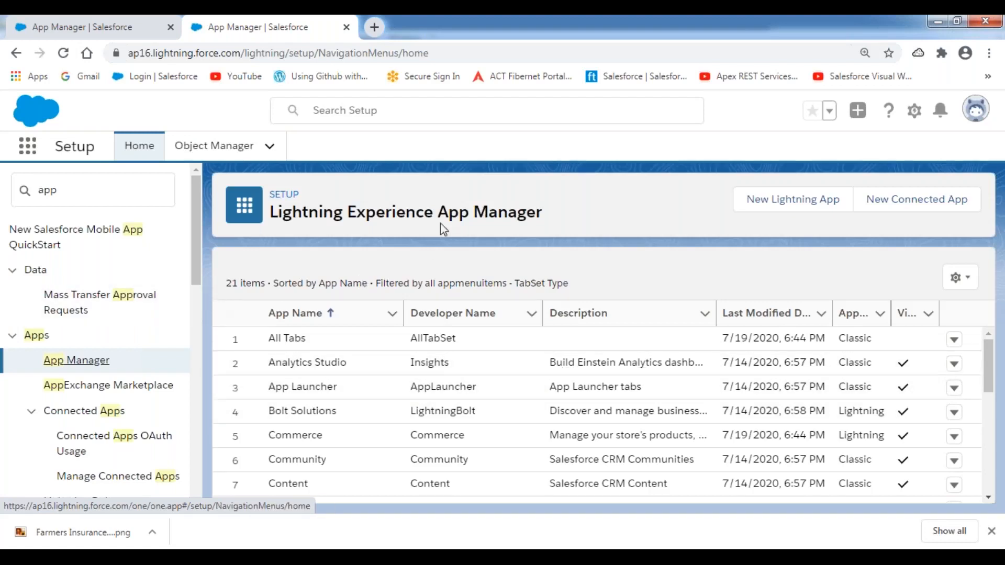
pyautogui.click(476, 55)
pyautogui.moveTo(732, 183)
pyautogui.mouseDown()
pyautogui.moveTo(731, 206)
pyautogui.moveTo(786, 222)
pyautogui.moveTo(849, 212)
pyautogui.moveTo(850, 187)
pyautogui.moveTo(733, 184)
pyautogui.mouseUp()
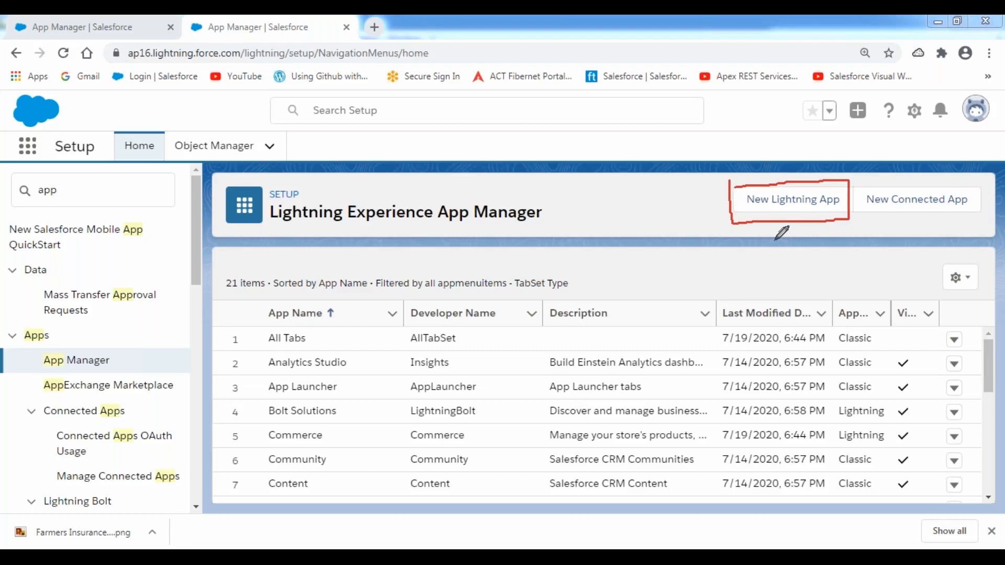
pyautogui.moveTo(869, 212)
pyautogui.mouseDown()
pyautogui.moveTo(977, 211)
pyautogui.moveTo(978, 188)
pyautogui.moveTo(867, 188)
pyautogui.moveTo(860, 212)
pyautogui.mouseUp()
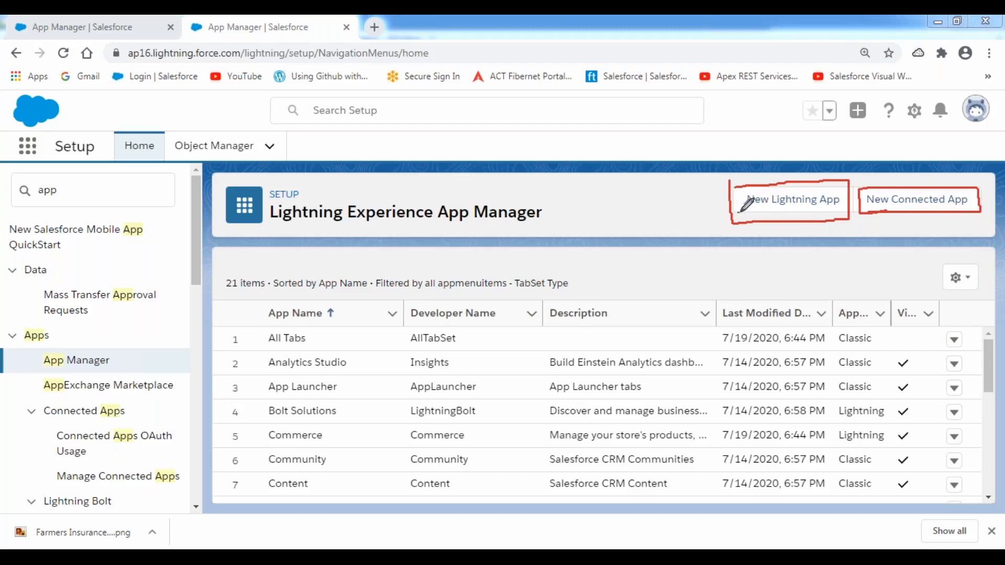
pyautogui.moveTo(740, 212); pyautogui.dragTo(841, 211)
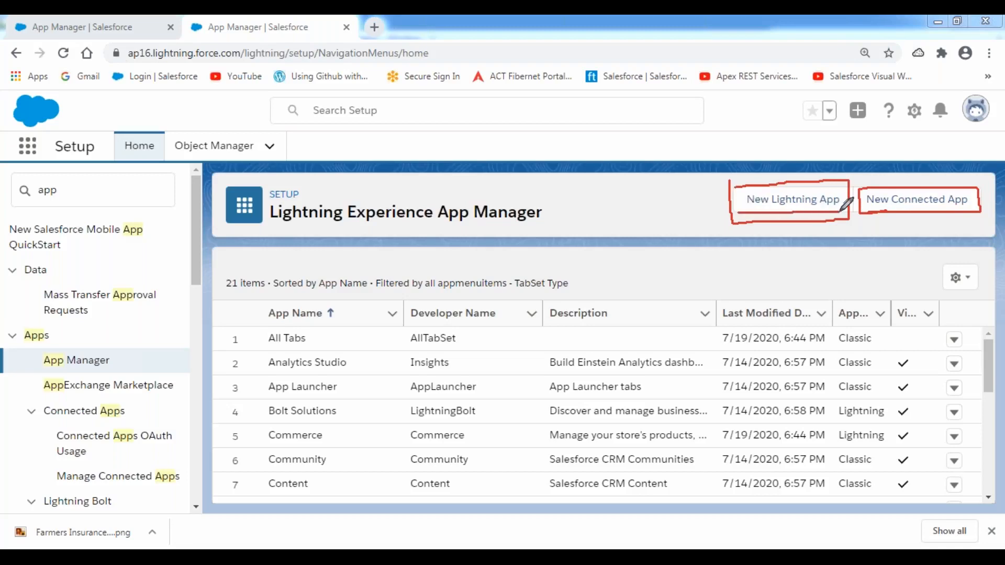
# Start a new Lightning app and name it "Farmers Insurance", letting the developer name fill in as "Farmers_Insurance".
pyautogui.click(790, 207)
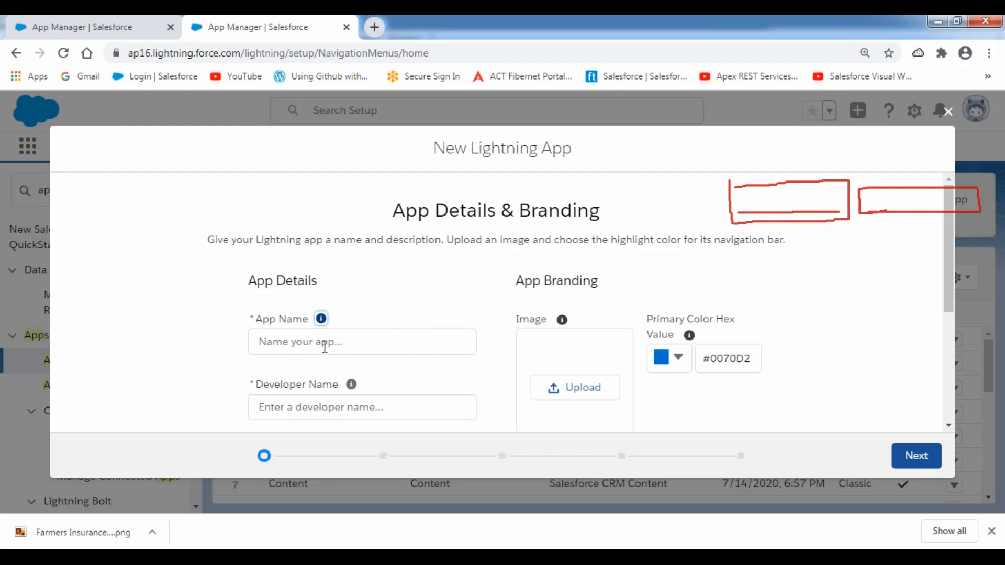
pyautogui.scroll(-4, 325, 343)
pyautogui.scroll(2, 325, 344)
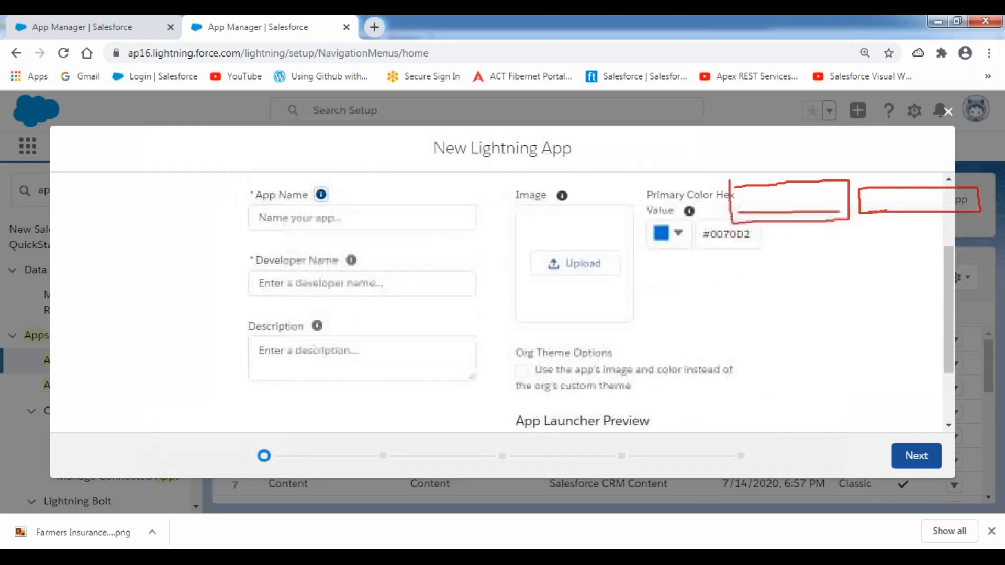
pyautogui.scroll(2, 322, 343)
pyautogui.click(322, 343)
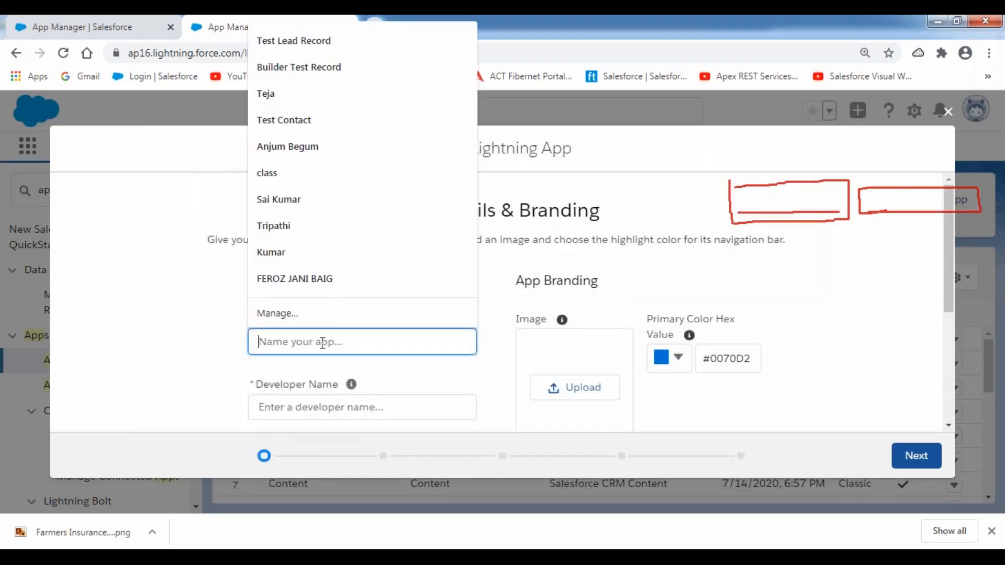
pyautogui.write('Far')
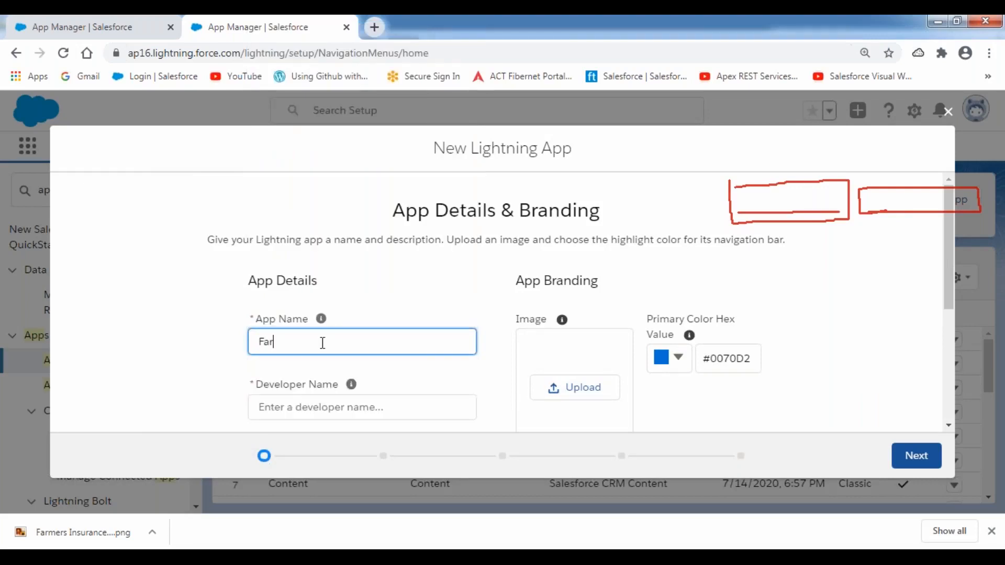
pyautogui.write('mers Insurance')
pyautogui.click(409, 293)
# Enter the app description "This Application is used to Manage the Complete Insurance Processes of our Organization.".
pyautogui.scroll(-3, 410, 292)
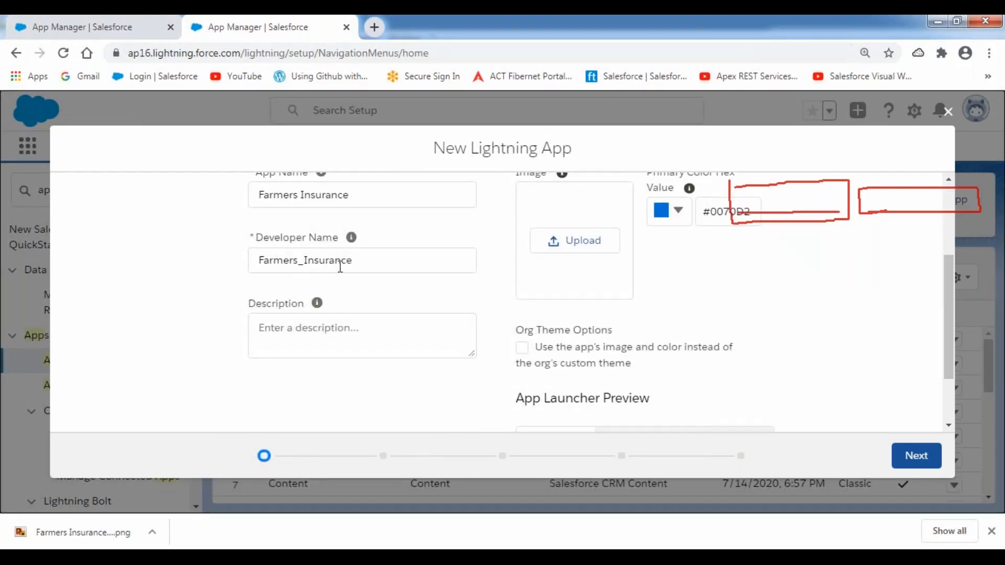
pyautogui.click(304, 329)
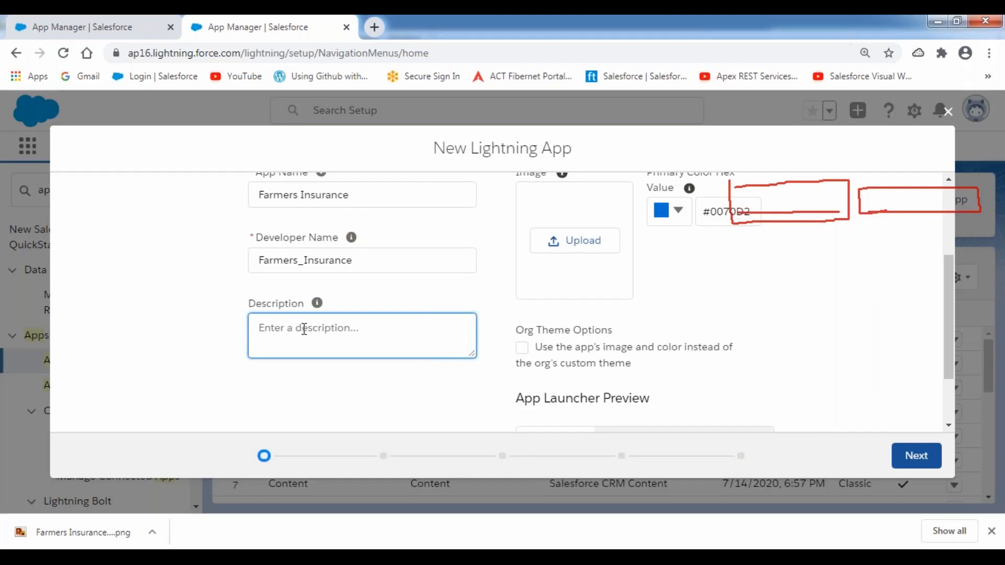
pyautogui.write('This Application is used to Manager the')
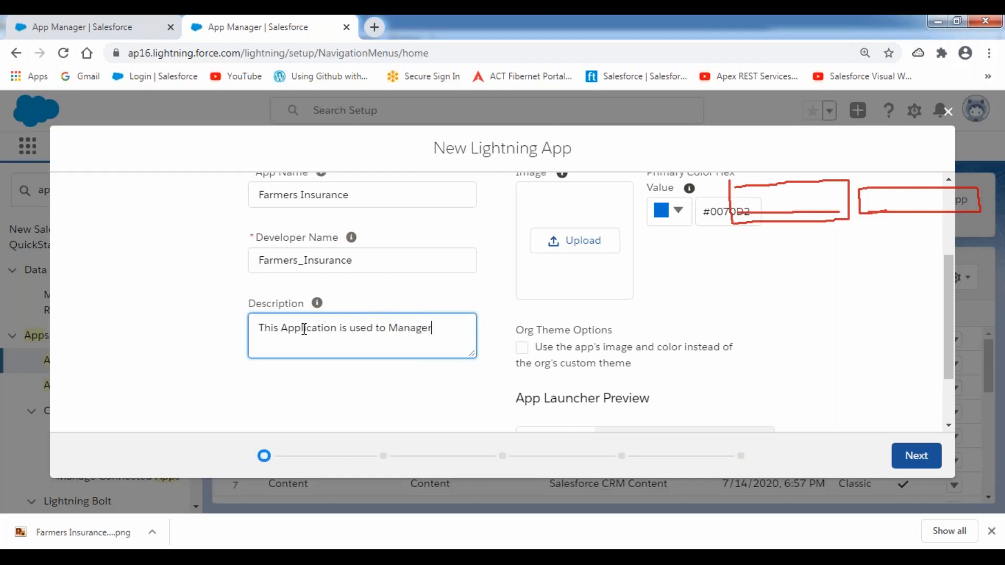
pyautogui.press('BackSpace')
pyautogui.press('BackSpace')
pyautogui.press('BackSpace')
pyautogui.press('BackSpace')
pyautogui.press('BackSpace')
pyautogui.write('the Complete Insurance Processe')
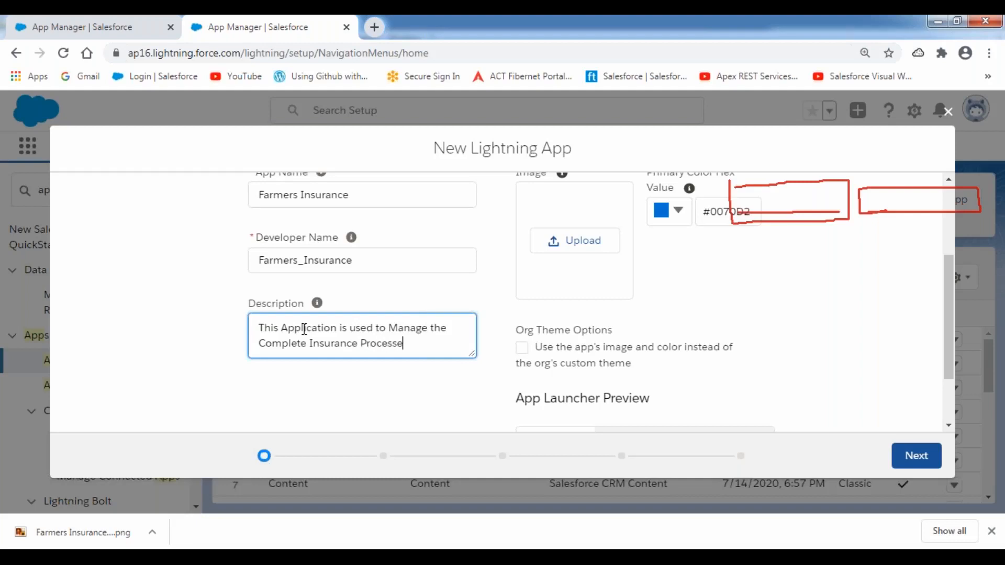
pyautogui.write('s of our Organization.')
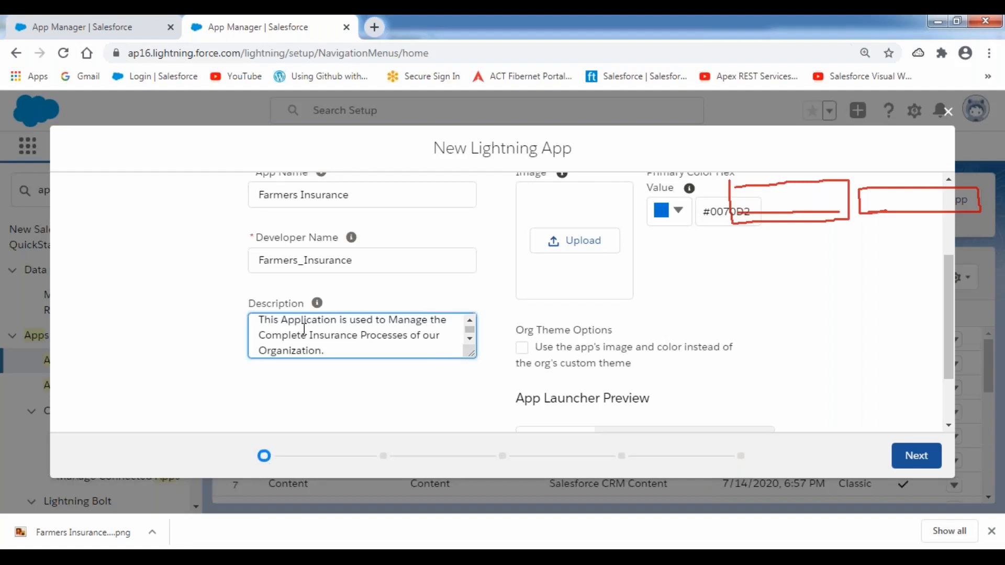
pyautogui.scroll(3, 464, 271)
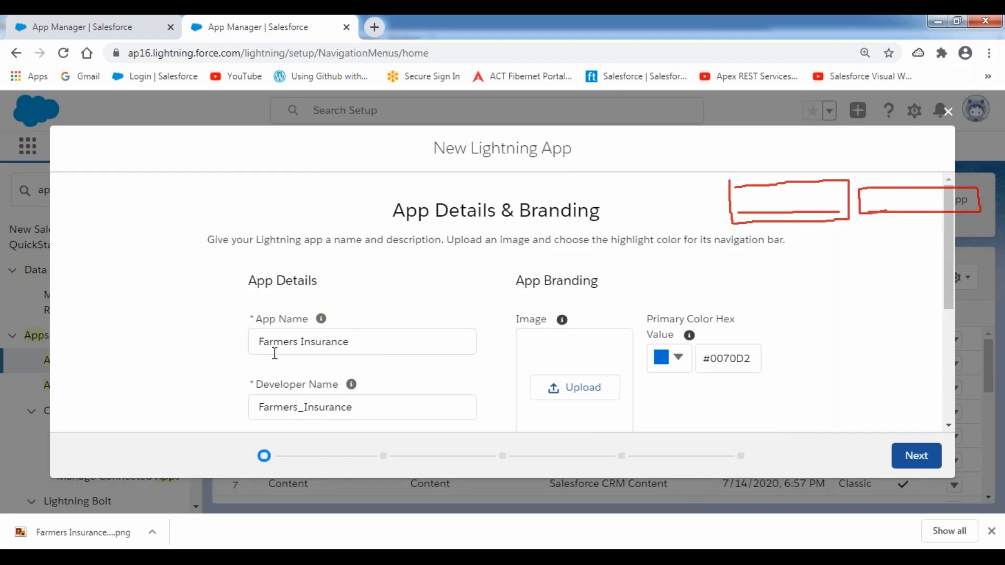
pyautogui.scroll(-3, 449, 310)
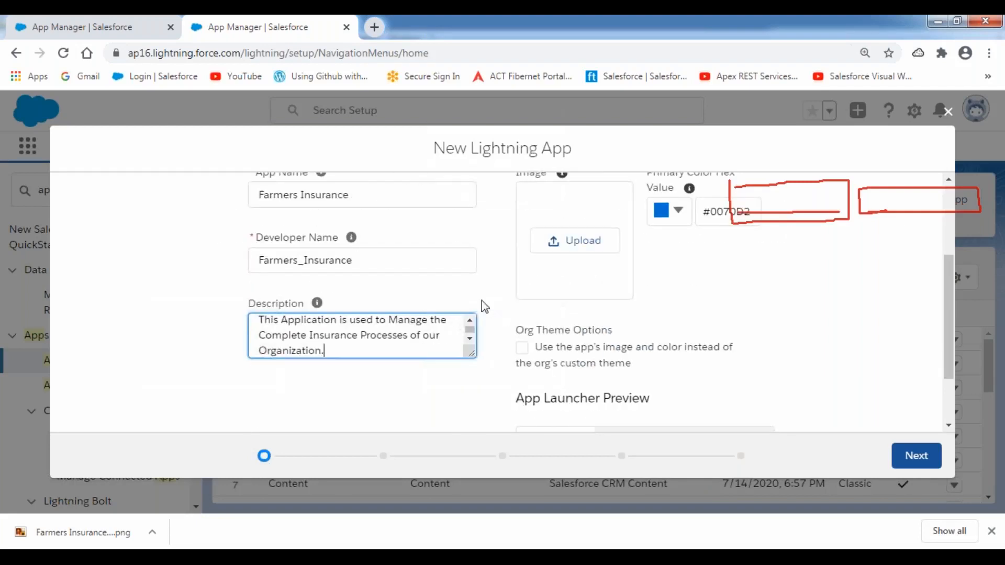
pyautogui.scroll(2, 529, 372)
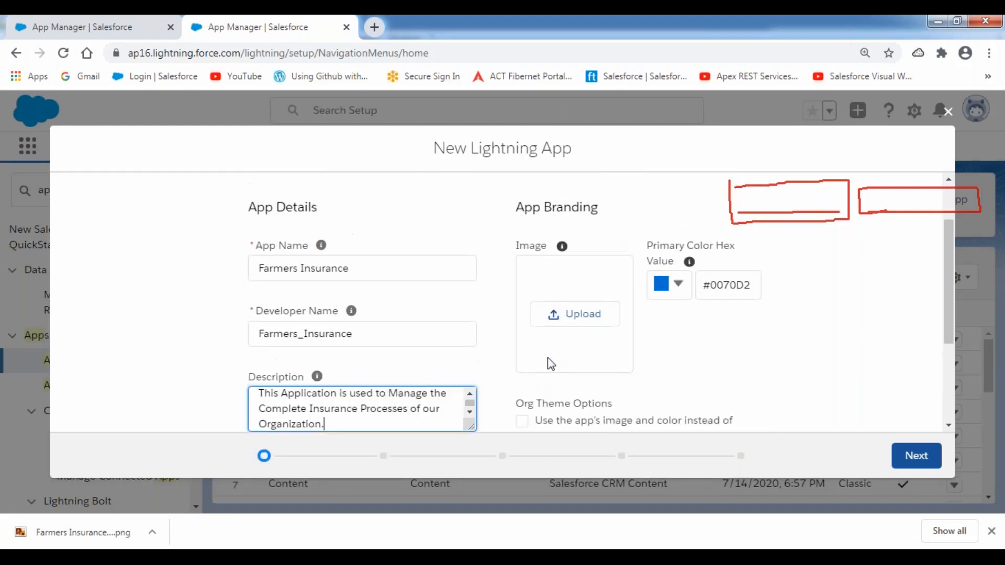
pyautogui.click(488, 22)
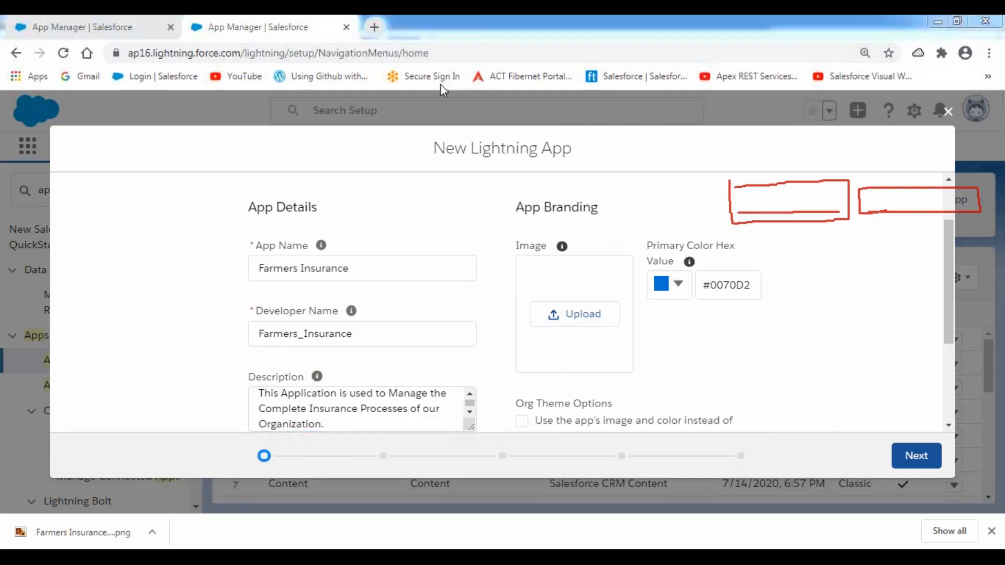
# Examine the App Branding section, covering the image upload area and the primary color hex value.
pyautogui.click(448, 124)
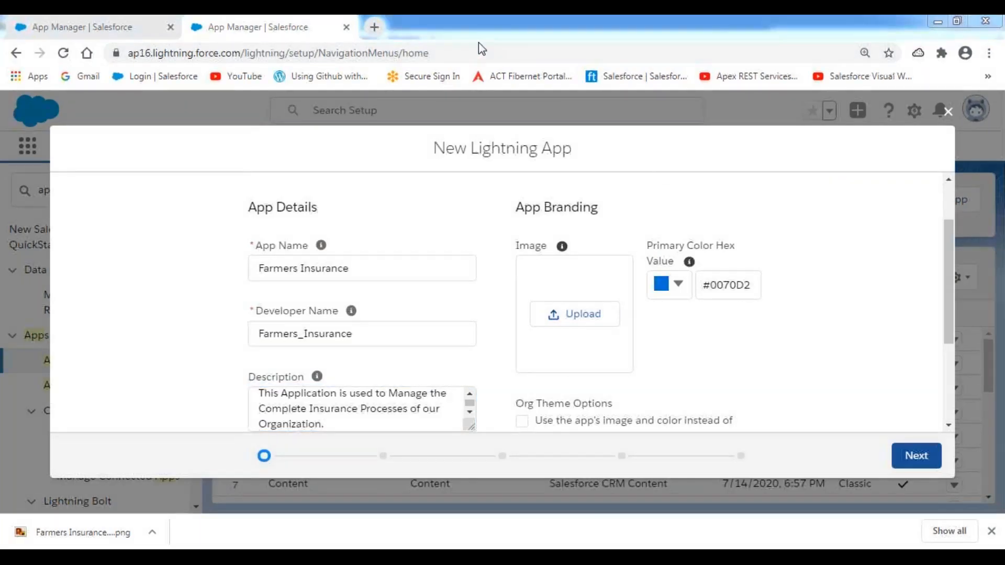
pyautogui.moveTo(513, 220); pyautogui.dragTo(602, 219)
pyautogui.moveTo(674, 221)
pyautogui.mouseDown()
pyautogui.moveTo(643, 249)
pyautogui.moveTo(651, 314)
pyautogui.moveTo(781, 280)
pyautogui.moveTo(696, 219)
pyautogui.moveTo(660, 224)
pyautogui.mouseUp()
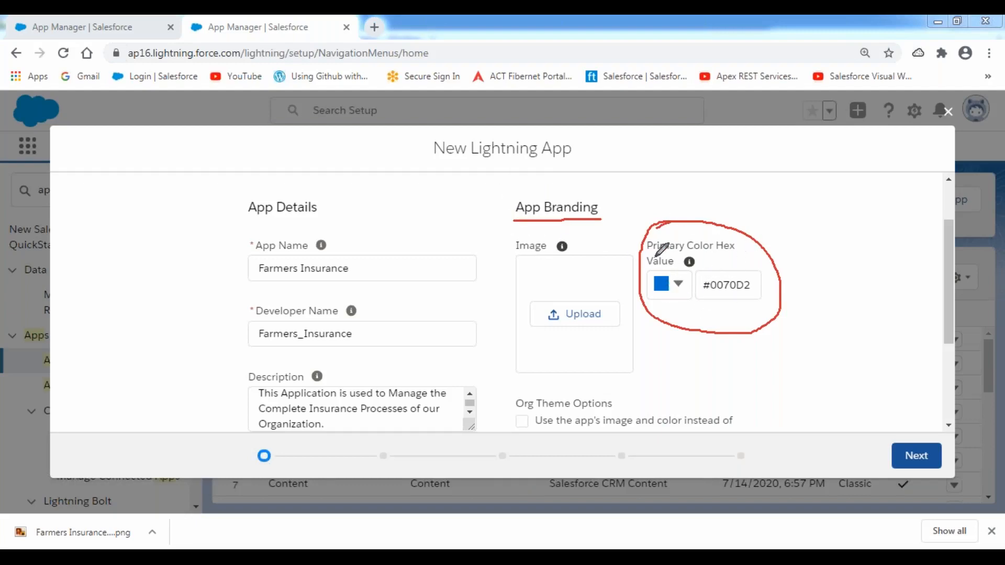
pyautogui.moveTo(504, 237)
pyautogui.mouseDown()
pyautogui.moveTo(503, 367)
pyautogui.moveTo(641, 372)
pyautogui.moveTo(649, 224)
pyautogui.moveTo(505, 226)
pyautogui.moveTo(503, 238)
pyautogui.mouseUp()
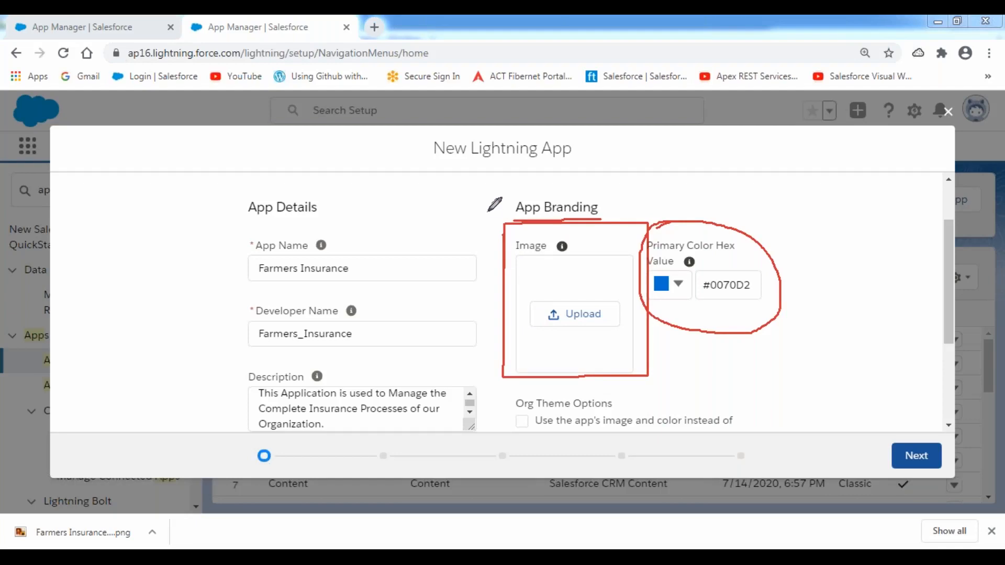
pyautogui.moveTo(487, 196)
pyautogui.mouseDown()
pyautogui.moveTo(484, 399)
pyautogui.moveTo(796, 401)
pyautogui.moveTo(789, 209)
pyautogui.moveTo(772, 182)
pyautogui.mouseUp()
pyautogui.moveTo(682, 181)
pyautogui.mouseDown()
pyautogui.moveTo(477, 181)
pyautogui.moveTo(484, 212)
pyautogui.mouseUp()
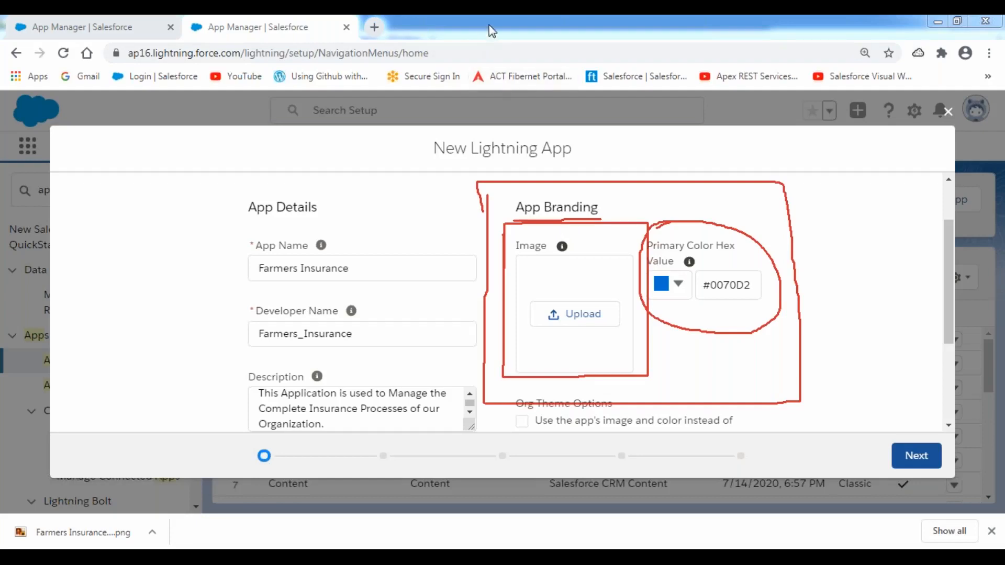
pyautogui.click(486, 124)
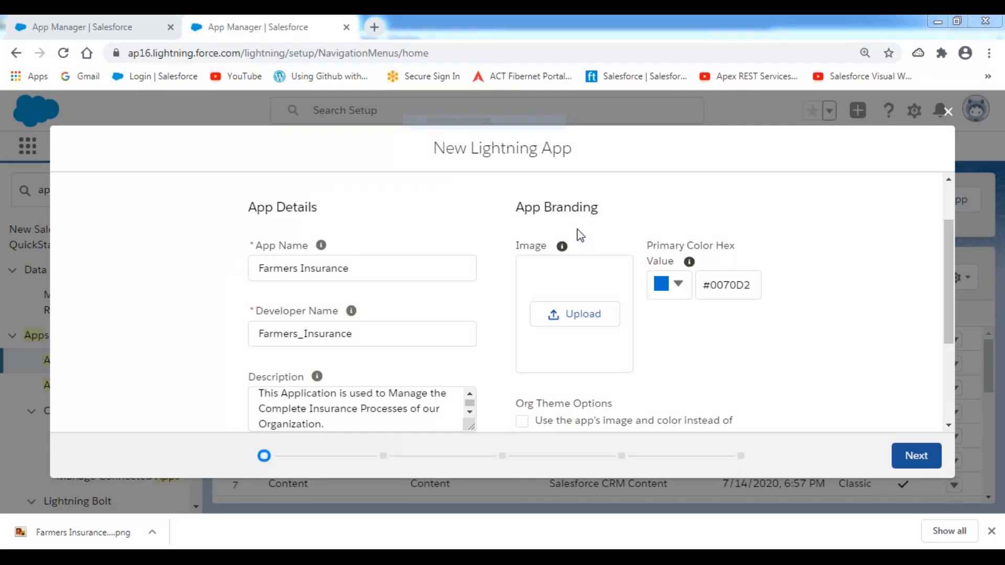
# Upload the "Farmers Insurance Logo" image from CAPITAL INFO CLASS NOTES > SFDC BATCH 334 > ADMIN VIDEOS on drive D as the app's branding image.
pyautogui.click(578, 315)
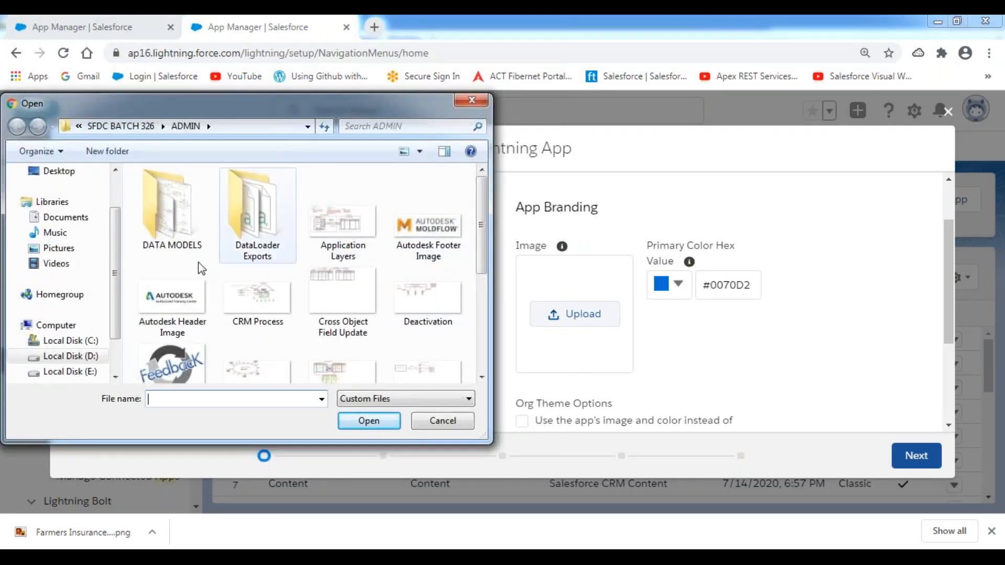
pyautogui.scroll(-1, 118, 275)
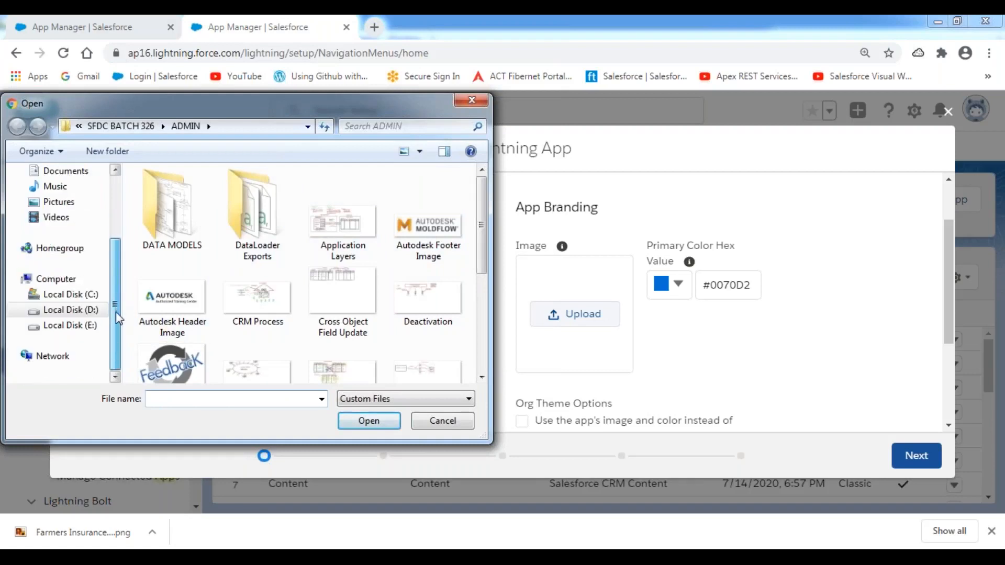
pyautogui.click(71, 310)
pyautogui.doubleClick(206, 211)
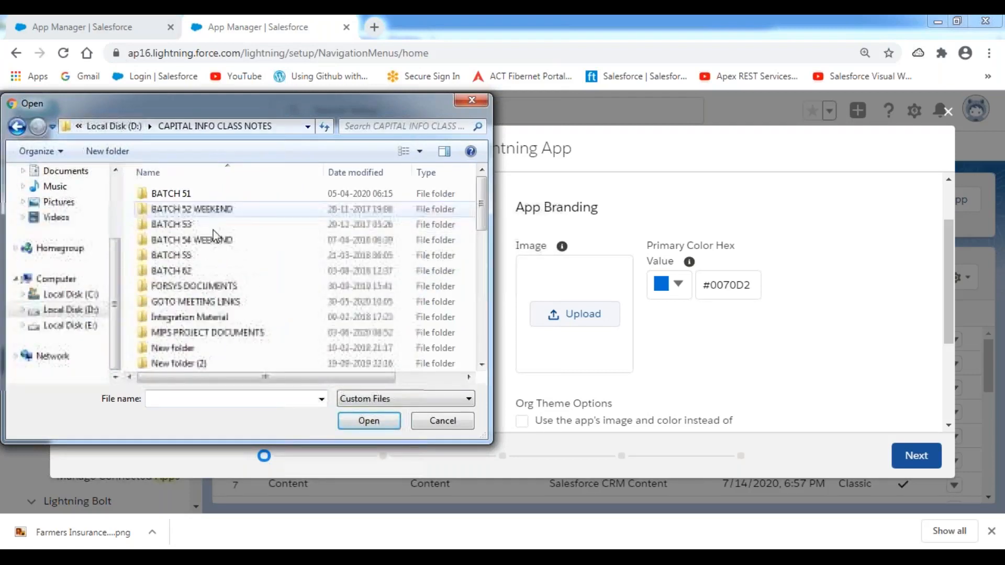
pyautogui.scroll(-5, 247, 290)
pyautogui.scroll(-4, 246, 289)
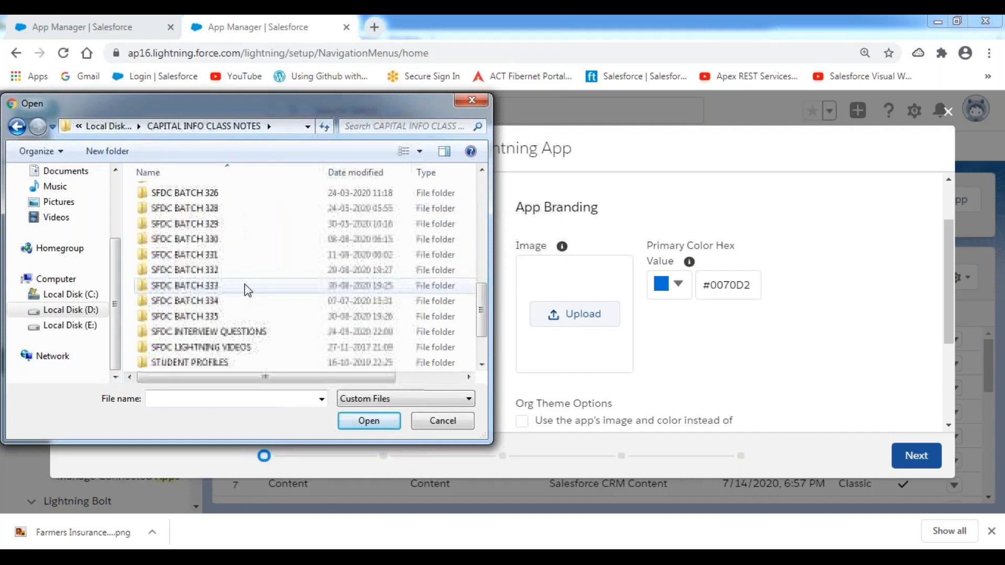
pyautogui.doubleClick(211, 300)
pyautogui.doubleClick(188, 194)
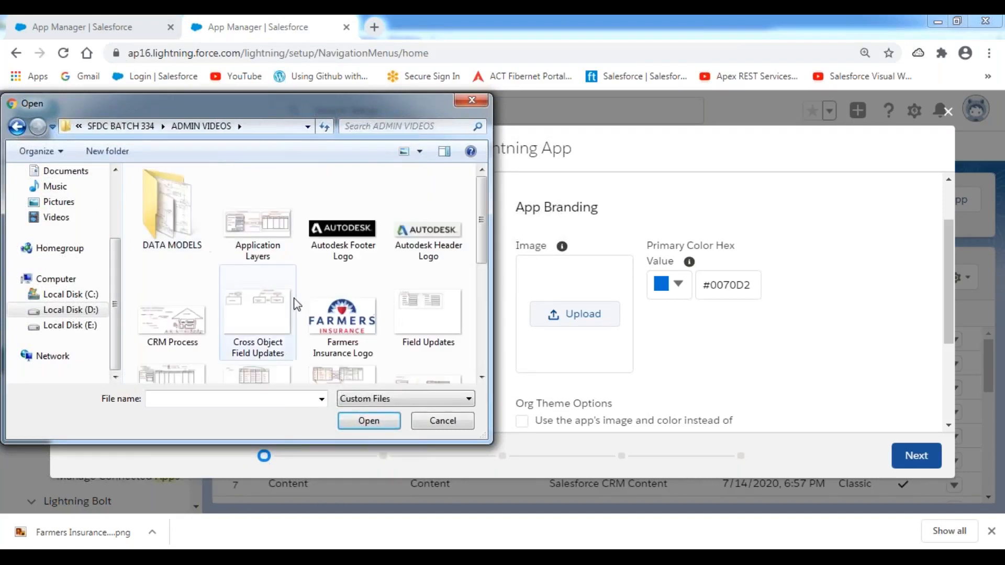
pyautogui.click(341, 312)
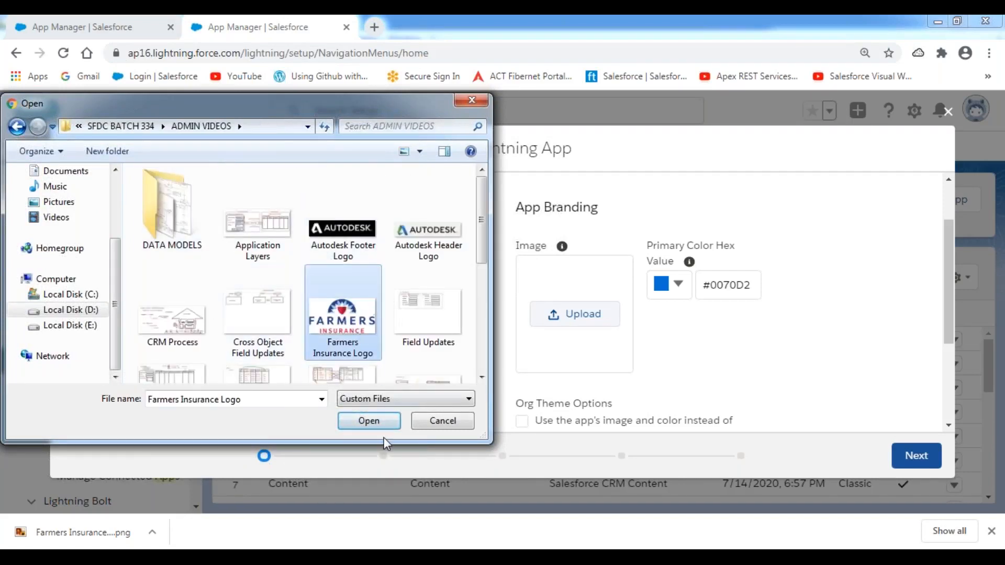
pyautogui.click(369, 426)
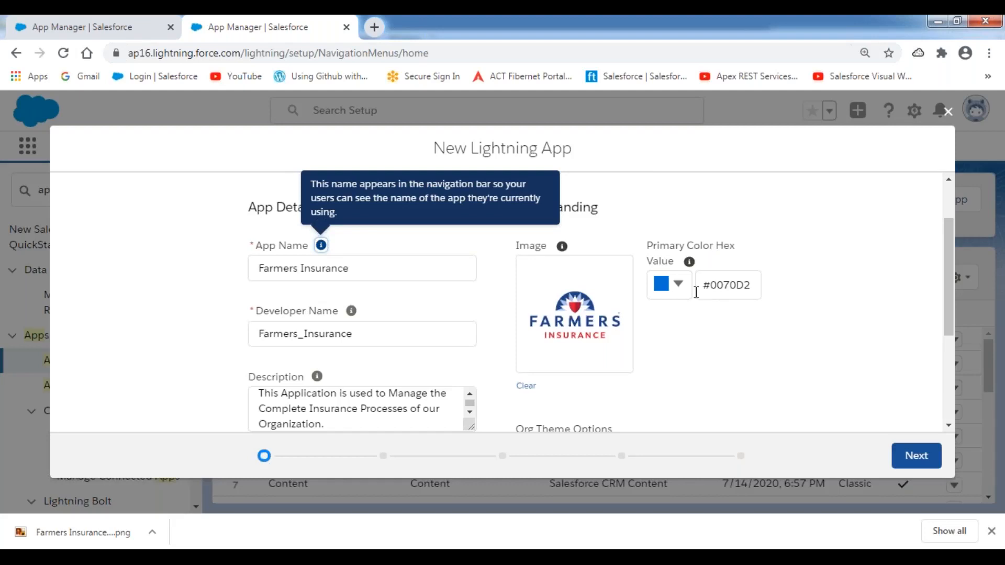
# Set the app's primary color to the dark purple #641751 and continue to the App Options page.
pyautogui.click(680, 289)
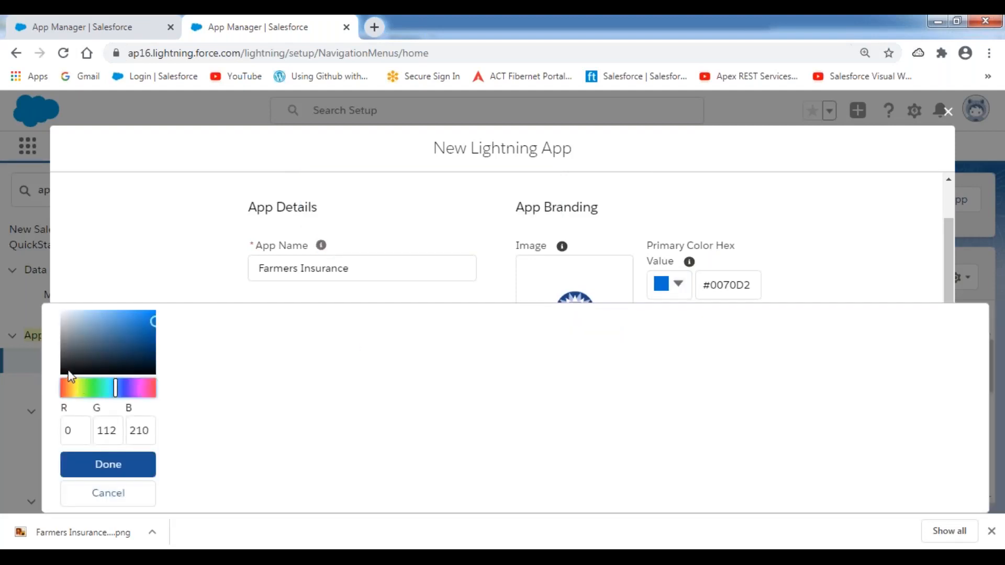
pyautogui.click(124, 388)
pyautogui.moveTo(123, 389); pyautogui.dragTo(143, 390)
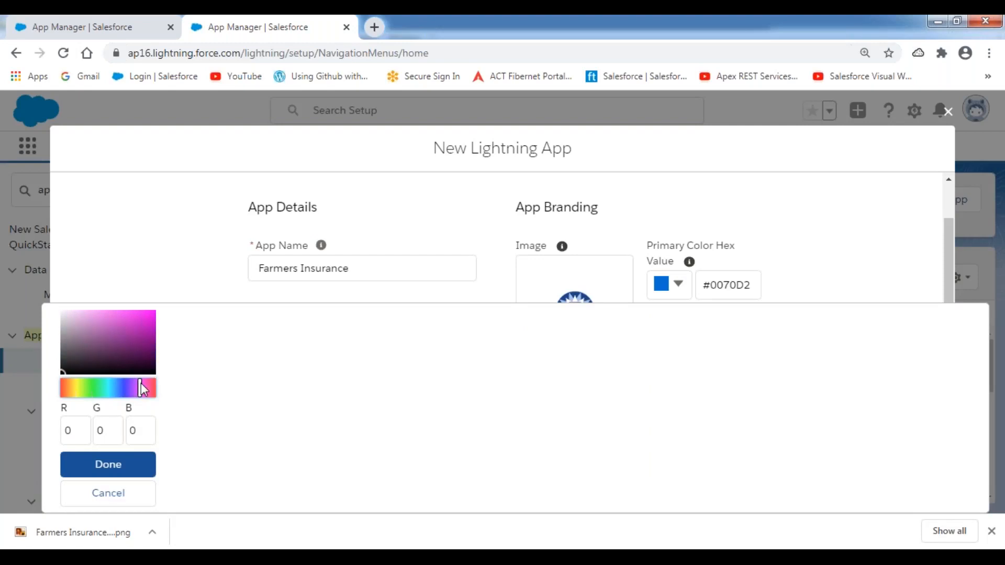
pyautogui.click(134, 350)
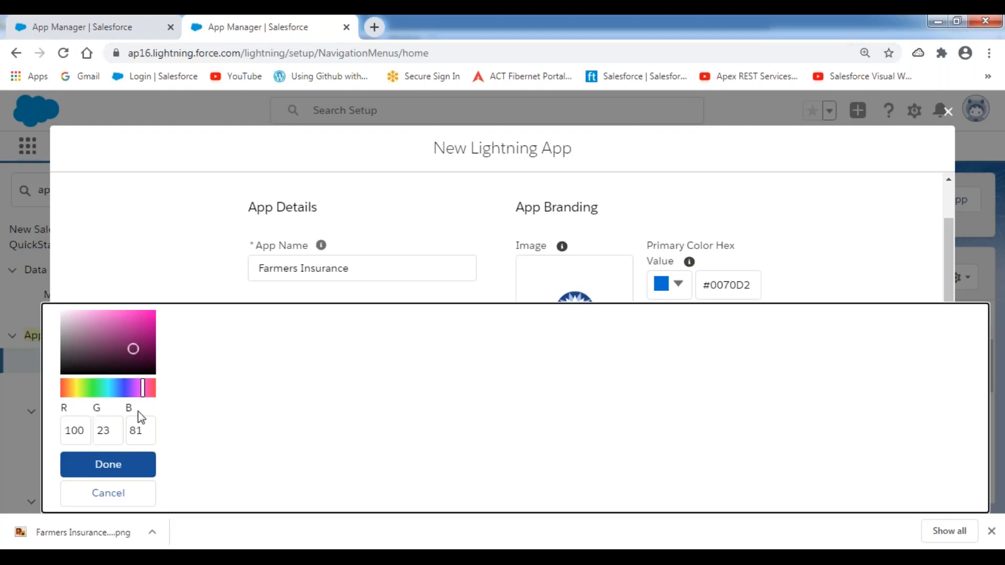
pyautogui.click(117, 470)
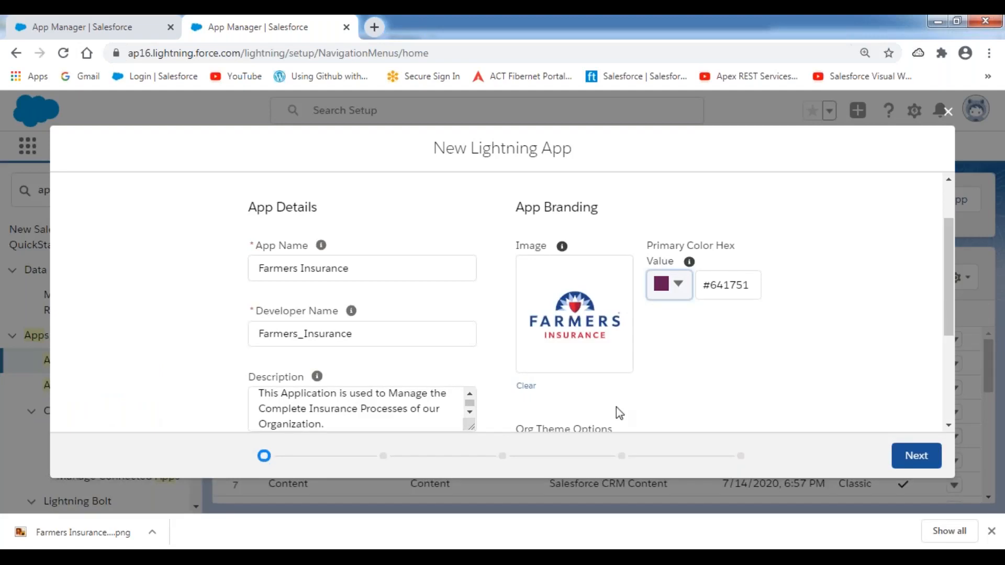
pyautogui.scroll(-3, 733, 375)
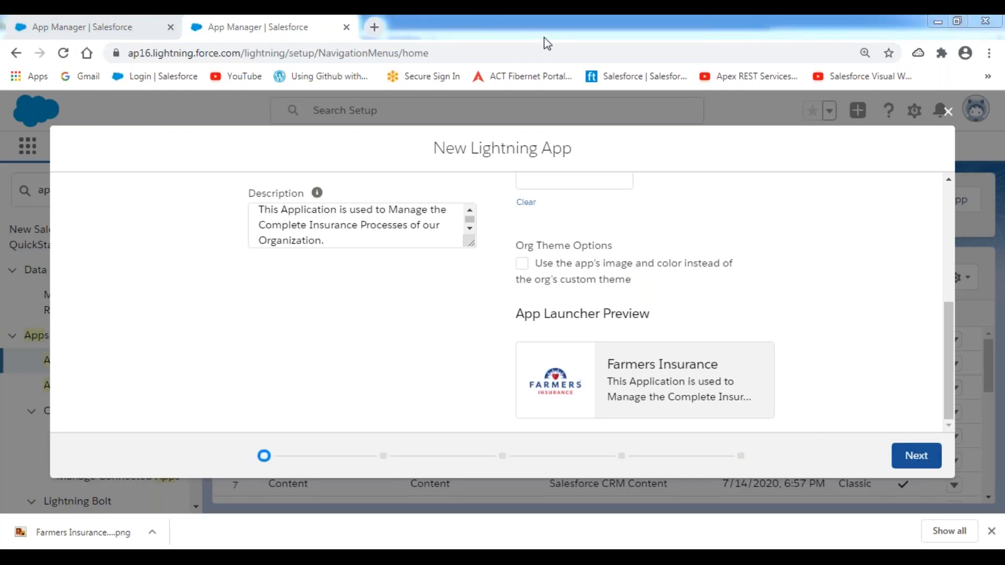
pyautogui.click(917, 456)
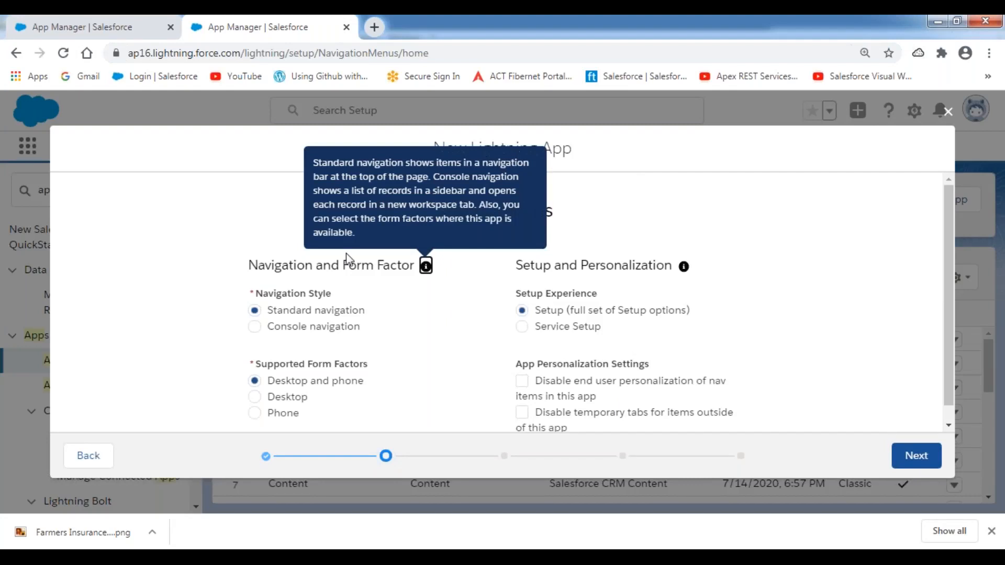
# Examine the navigation style and supported form factor choices in App Options, especially "Desktop and phone" and "Phone".
pyautogui.click(119, 292)
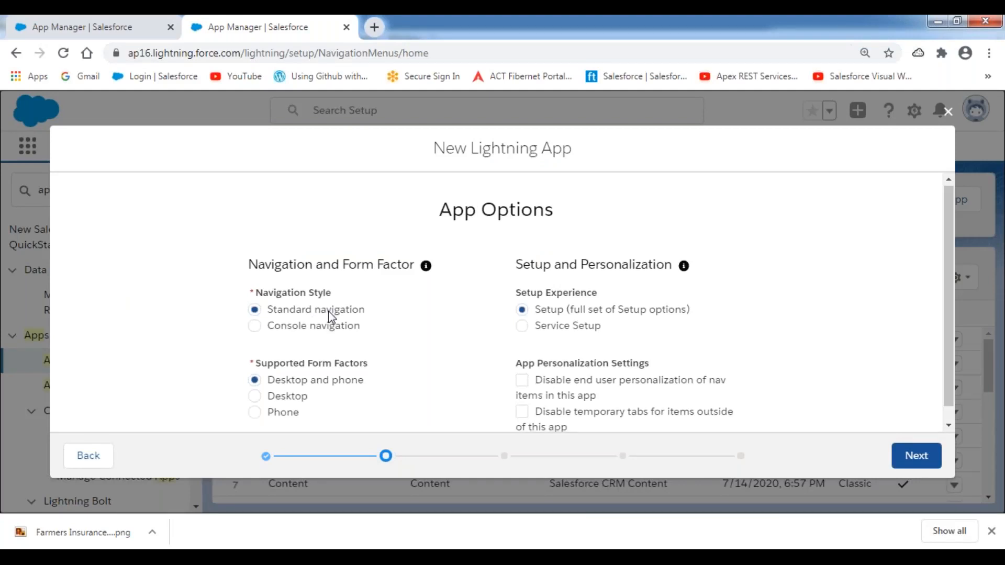
pyautogui.scroll(-1, 320, 314)
pyautogui.click(489, 25)
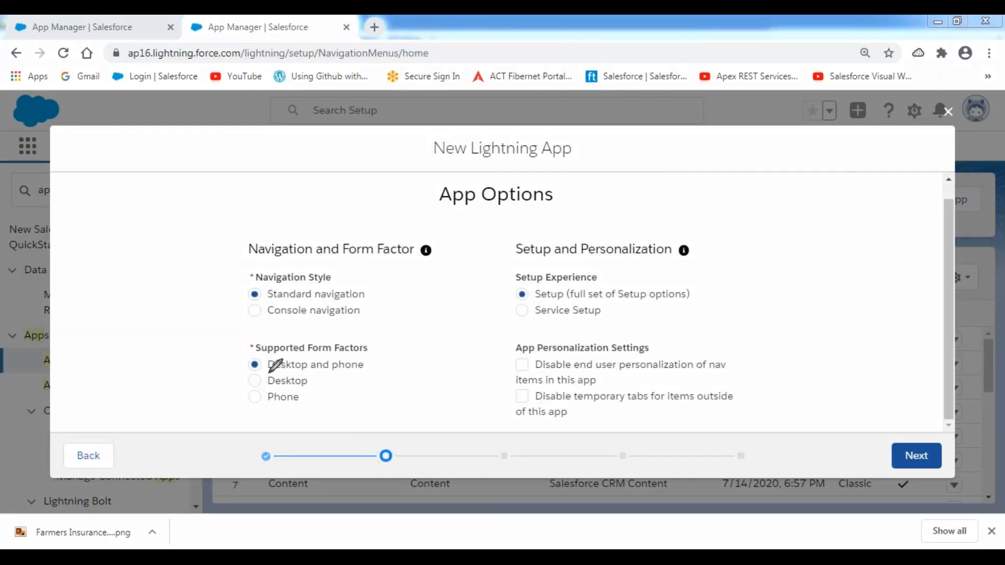
pyautogui.moveTo(268, 373); pyautogui.dragTo(368, 374)
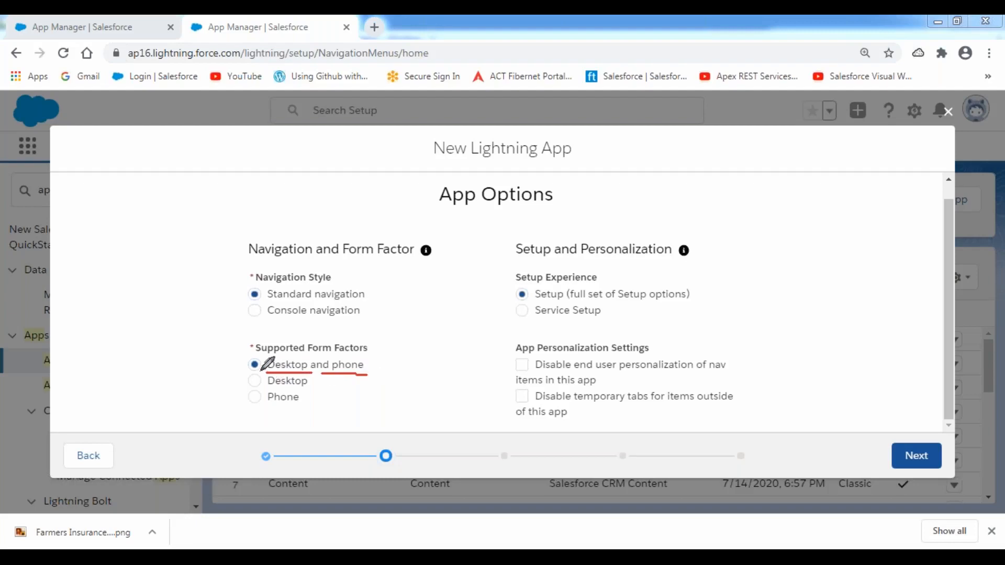
pyautogui.moveTo(267, 374); pyautogui.dragTo(371, 375)
pyautogui.moveTo(372, 375)
pyautogui.mouseDown()
pyautogui.moveTo(371, 355)
pyautogui.moveTo(265, 357)
pyautogui.moveTo(265, 371)
pyautogui.mouseUp()
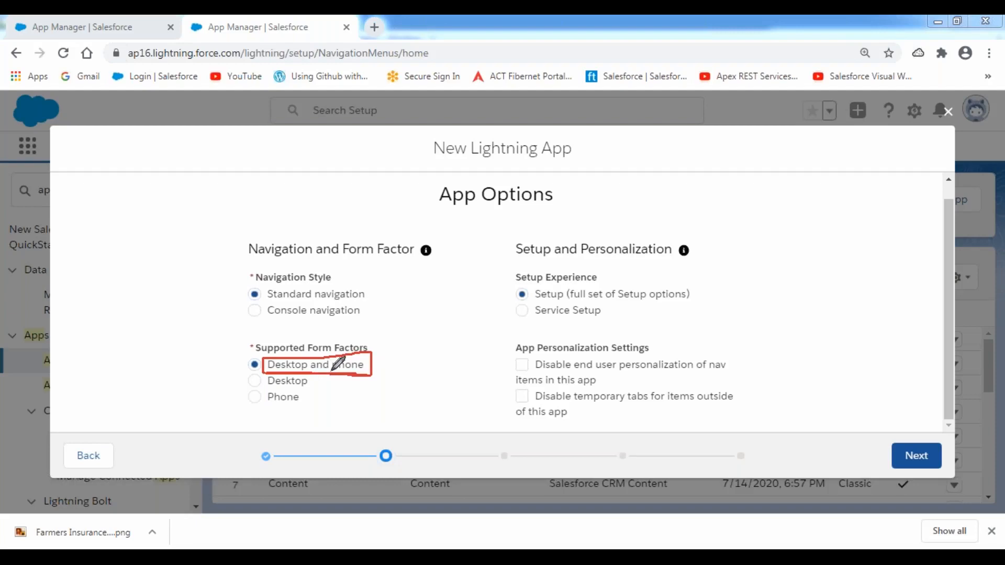
pyautogui.moveTo(263, 414)
pyautogui.mouseDown()
pyautogui.moveTo(306, 410)
pyautogui.moveTo(307, 392)
pyautogui.moveTo(250, 399)
pyautogui.mouseUp()
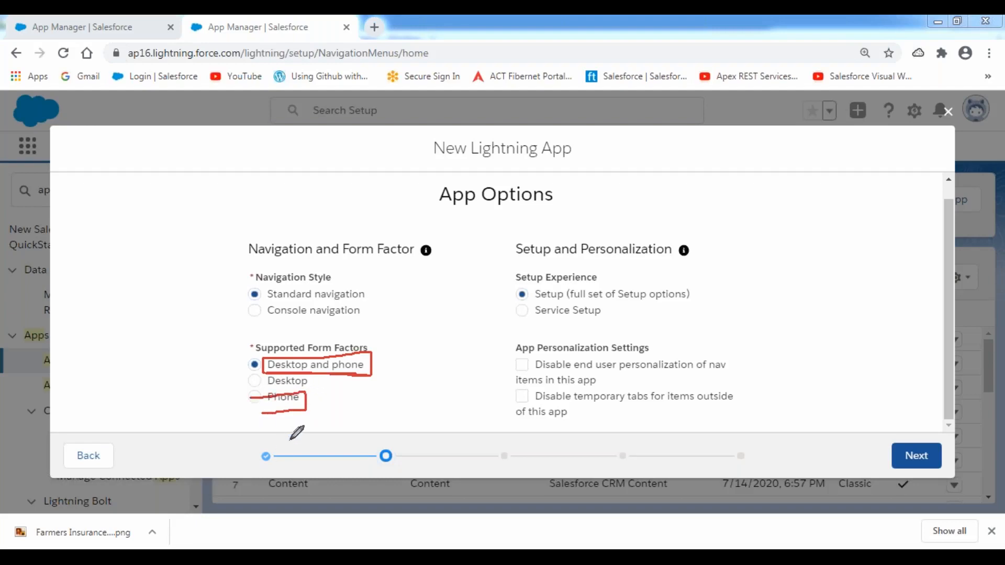
# Try the Phone and Desktop form factors, and restore the "Desktop and phone" choice.
pyautogui.click(259, 402)
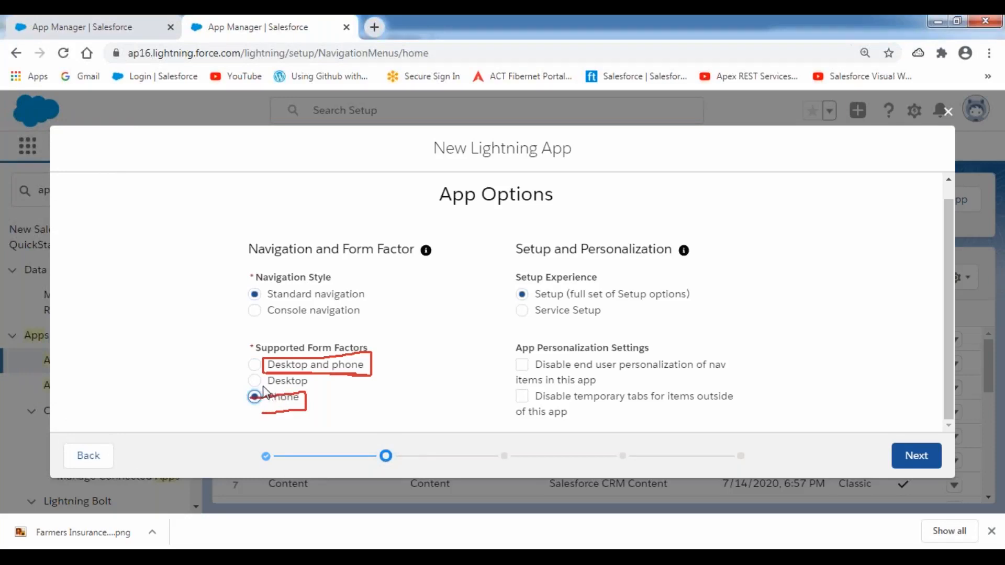
pyautogui.click(255, 381)
pyautogui.click(255, 365)
pyautogui.click(489, 23)
pyautogui.click(461, 117)
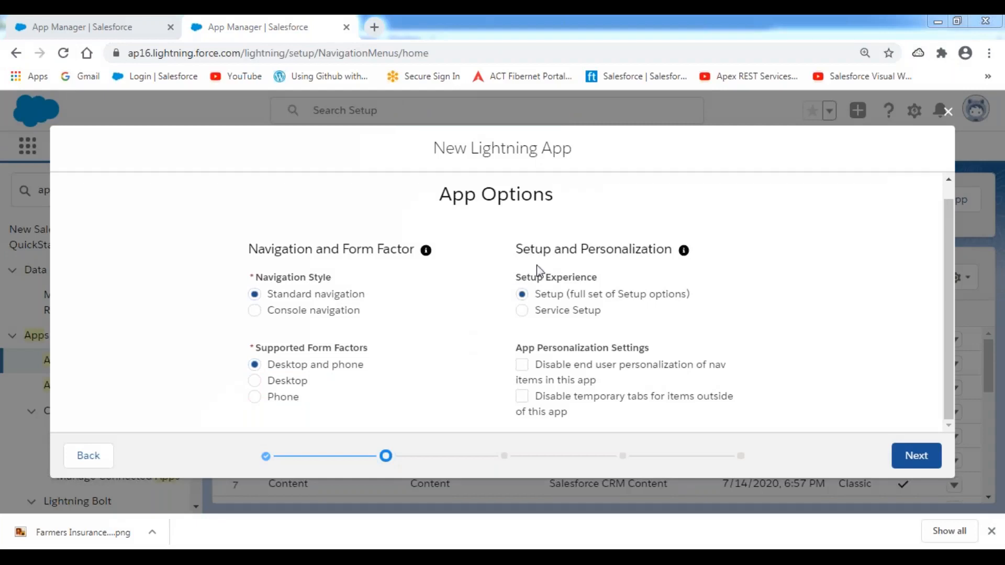
# Review the setup experience and app personalization settings, and continue to the Utility Items page.
pyautogui.moveTo(515, 252); pyautogui.dragTo(667, 245)
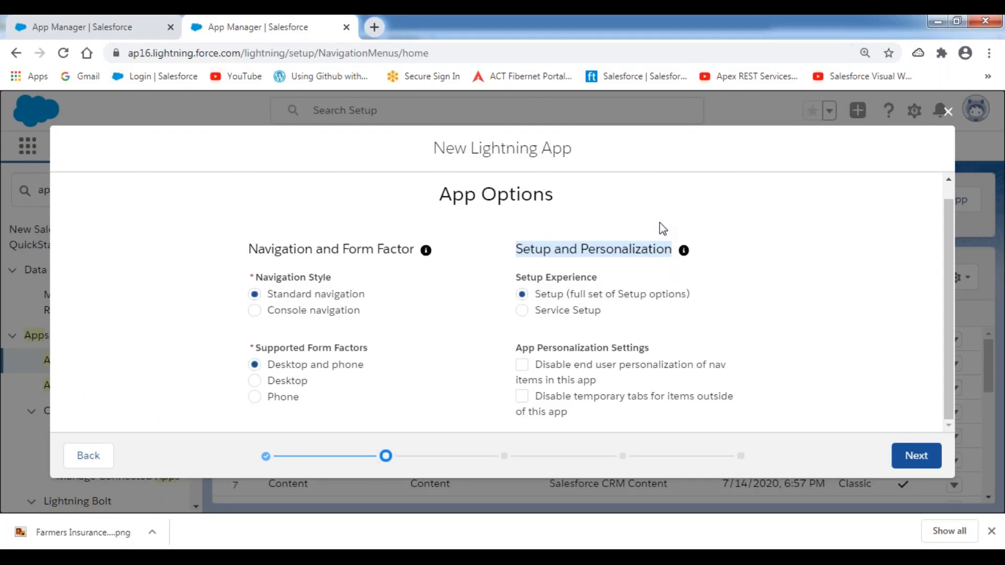
pyautogui.click(571, 295)
pyautogui.moveTo(571, 295); pyautogui.dragTo(691, 295)
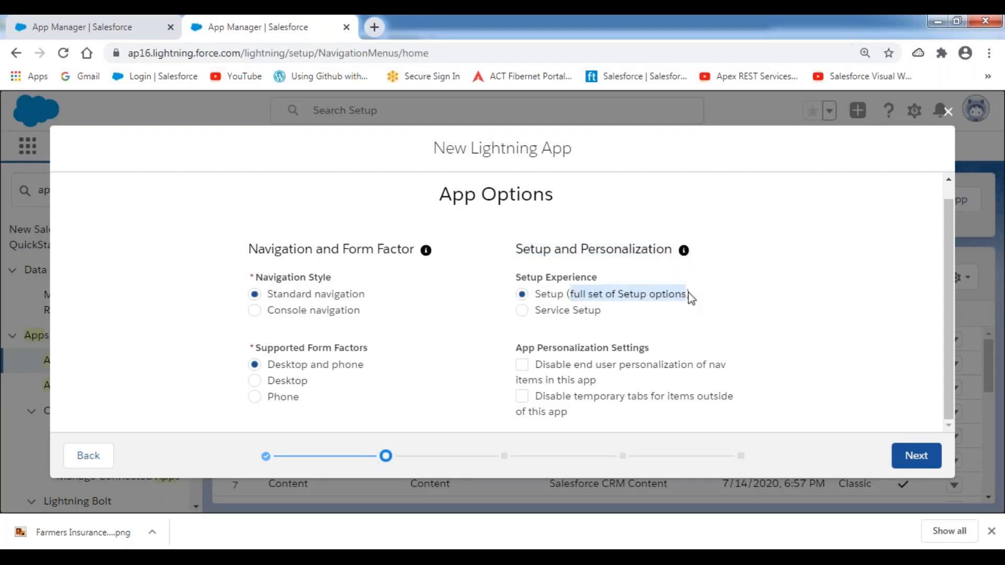
pyautogui.click(620, 196)
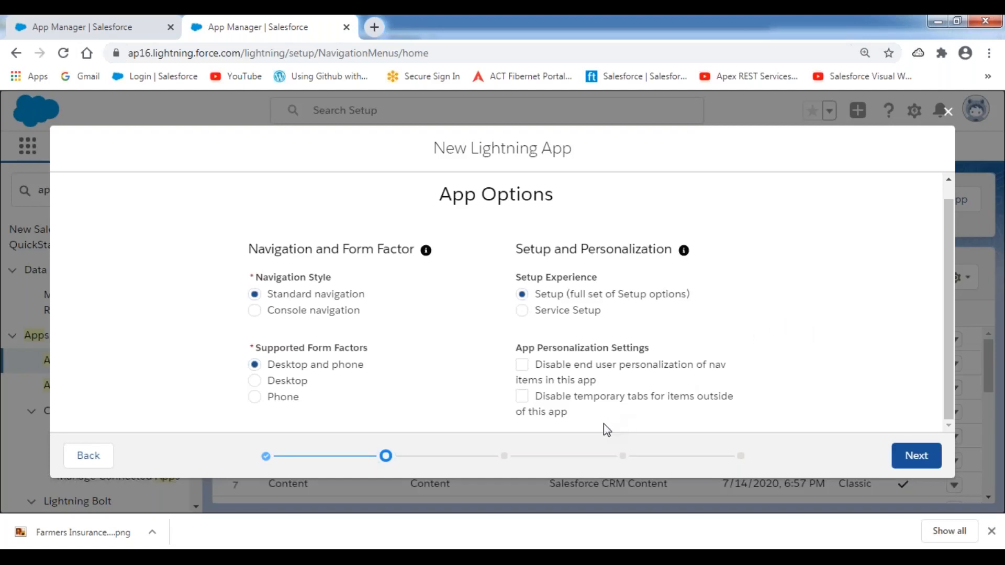
pyautogui.moveTo(518, 348); pyautogui.dragTo(670, 356)
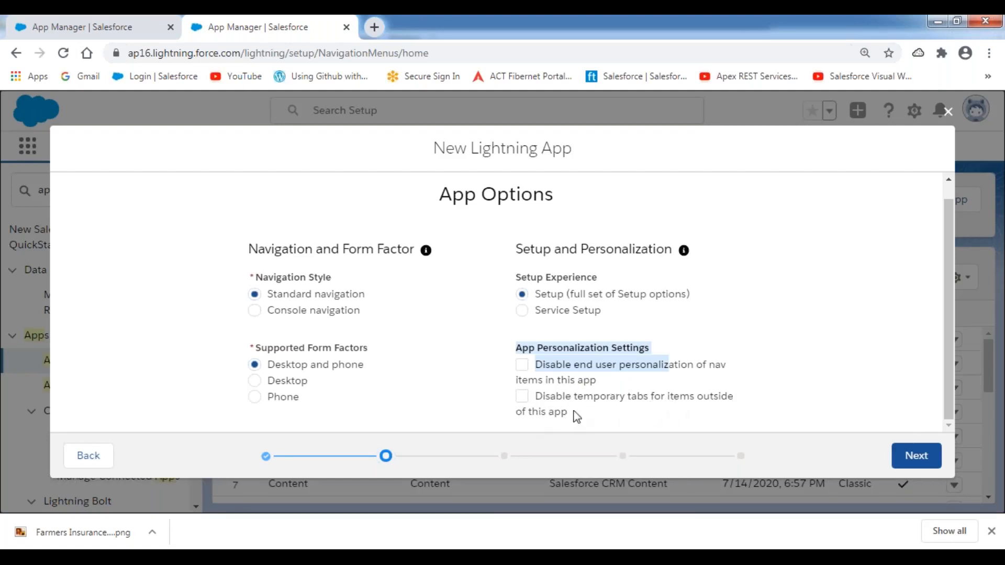
pyautogui.click(488, 347)
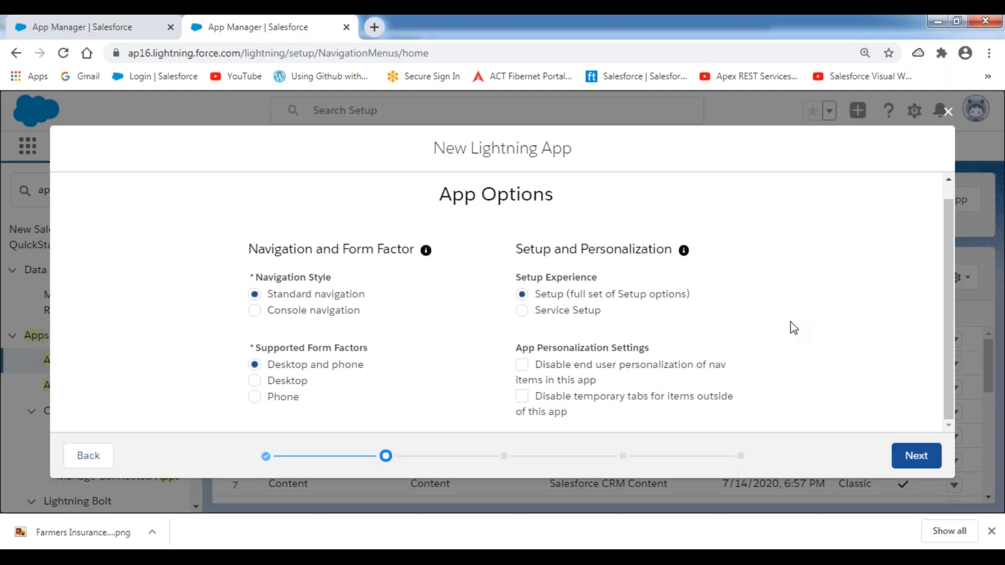
pyautogui.click(922, 460)
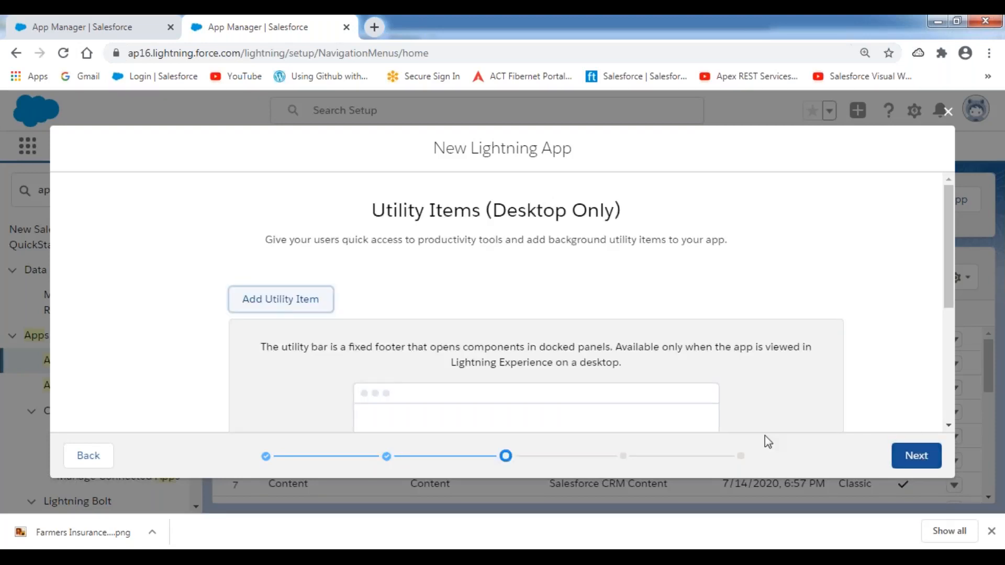
# Open the utility item list and examine the standard and custom items available for the app's utility bar.
pyautogui.scroll(-4, 540, 342)
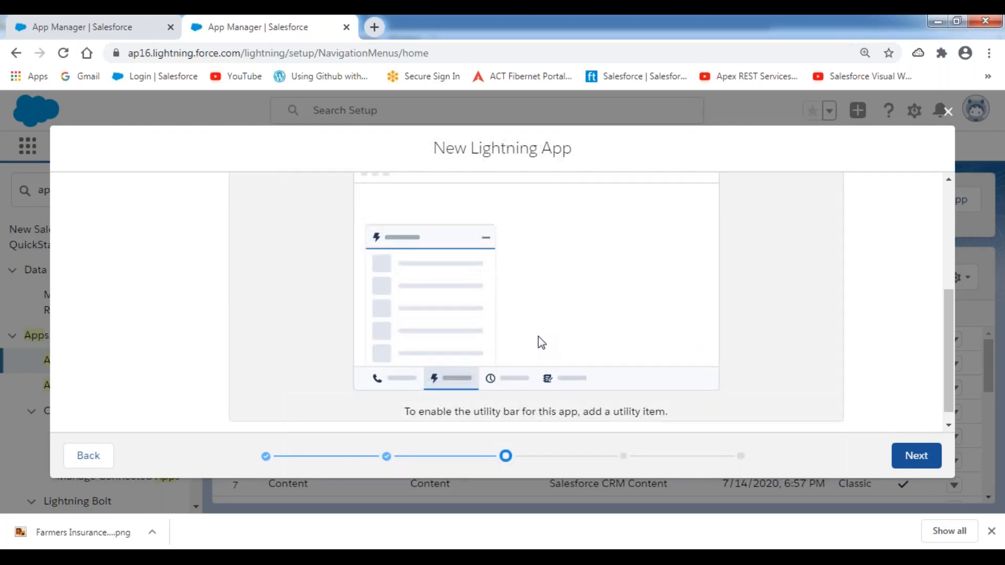
pyautogui.scroll(3, 539, 340)
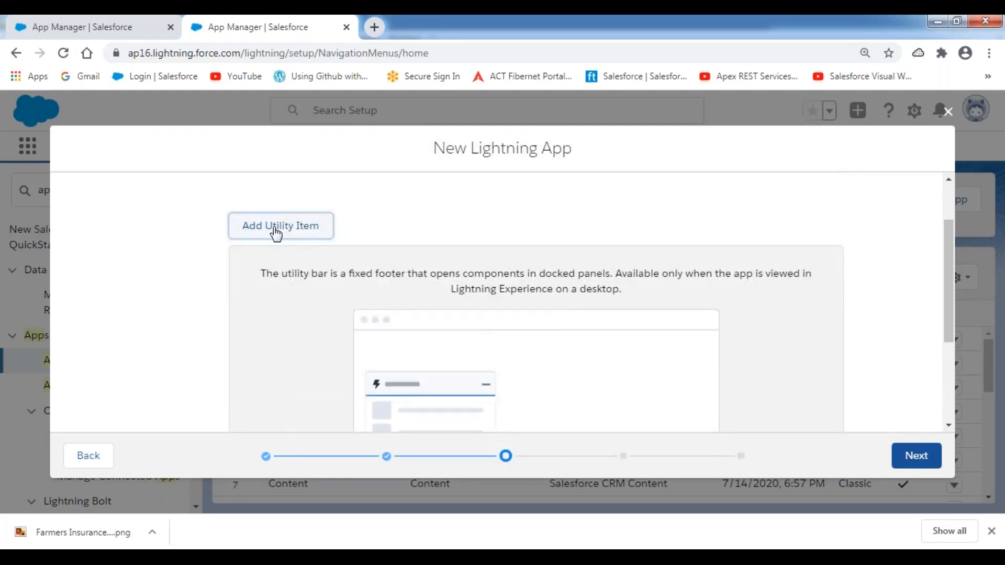
pyautogui.click(276, 230)
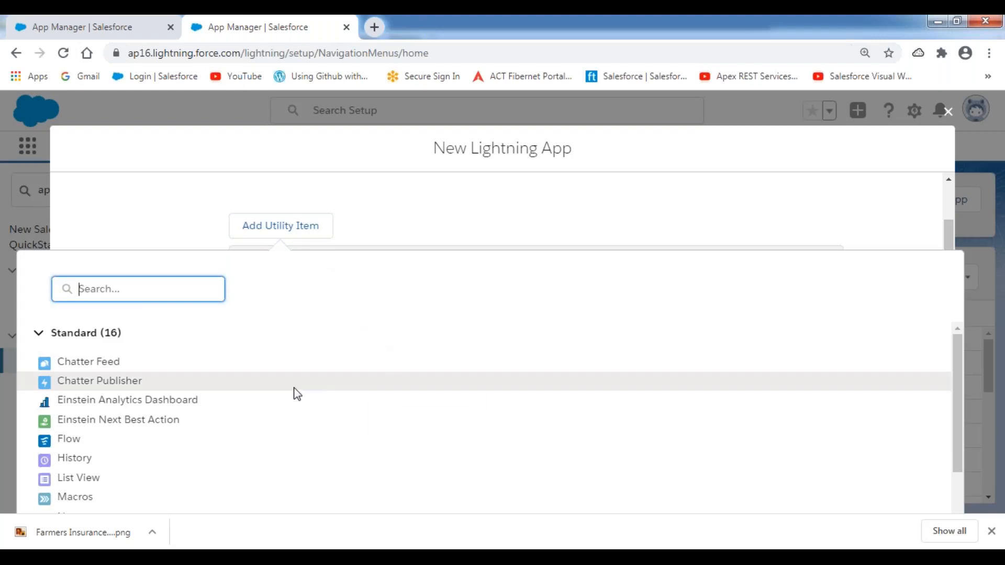
pyautogui.scroll(-6, 138, 408)
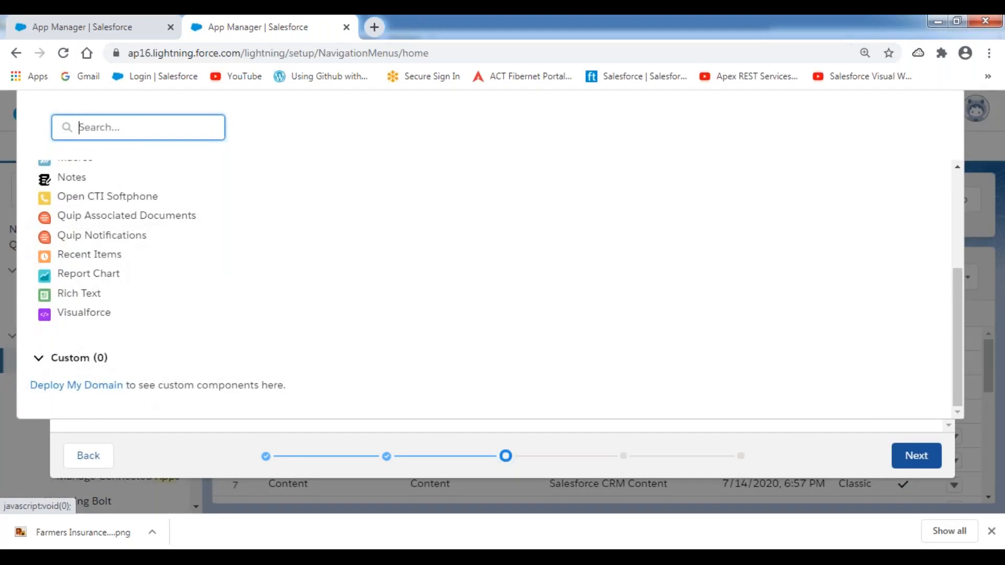
# Close the utility item list without adding any item and continue to the Navigation Items page.
pyautogui.scroll(6, 164, 404)
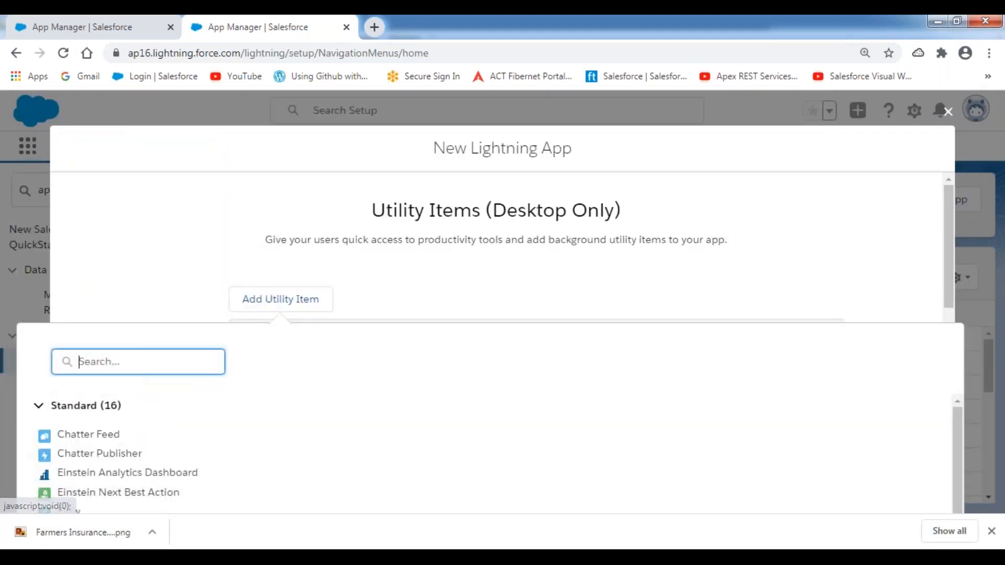
pyautogui.click(588, 274)
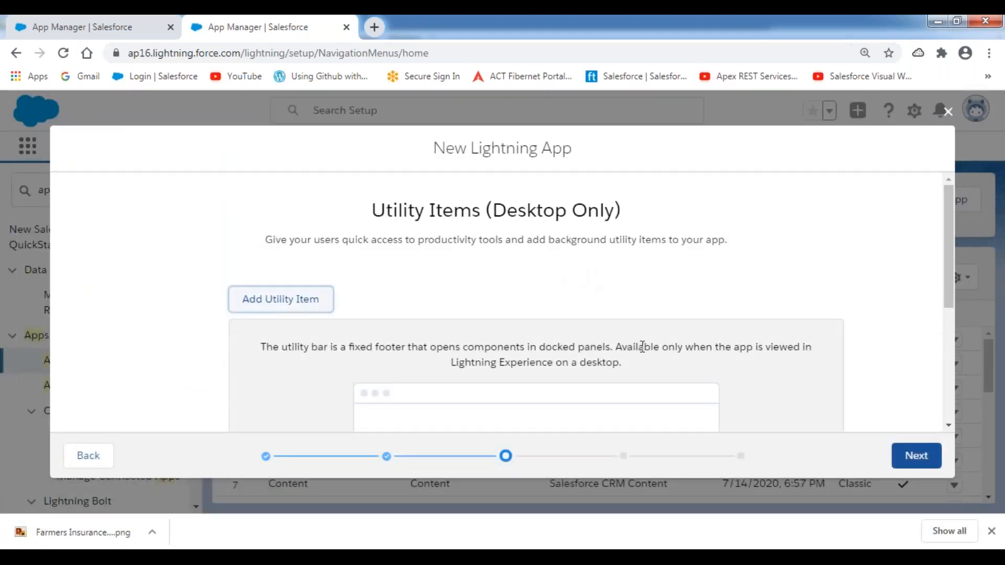
pyautogui.click(922, 460)
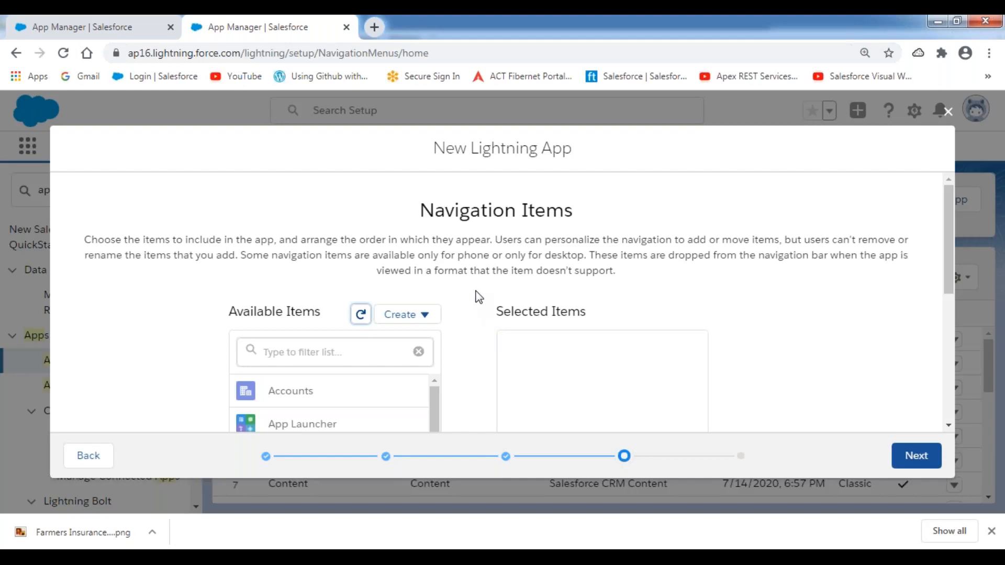
# Examine the available navigation items, check the planned objects in the Notepad++ use case notes, and return to the app wizard in Chrome.
pyautogui.scroll(-3, 479, 297)
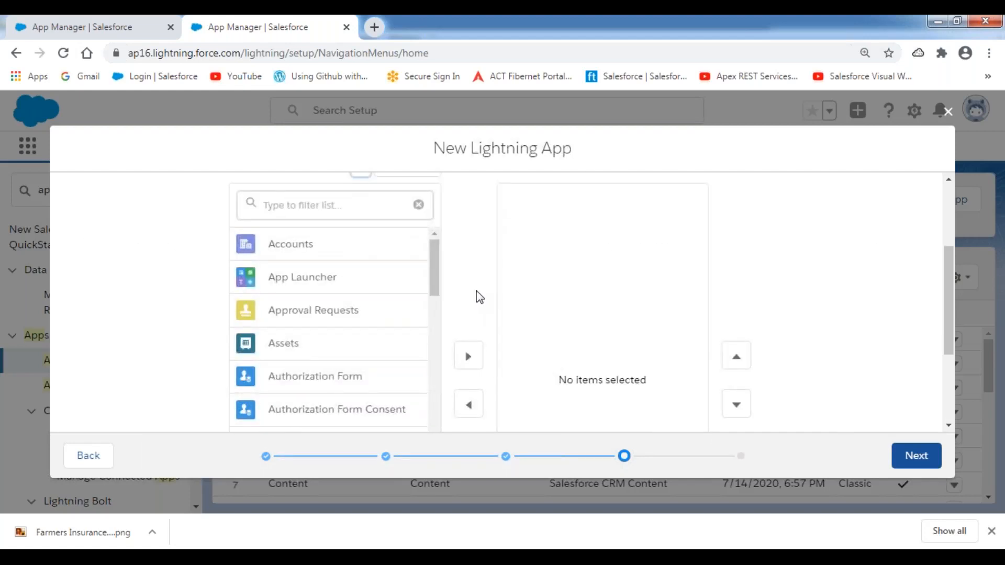
pyautogui.scroll(2, 479, 297)
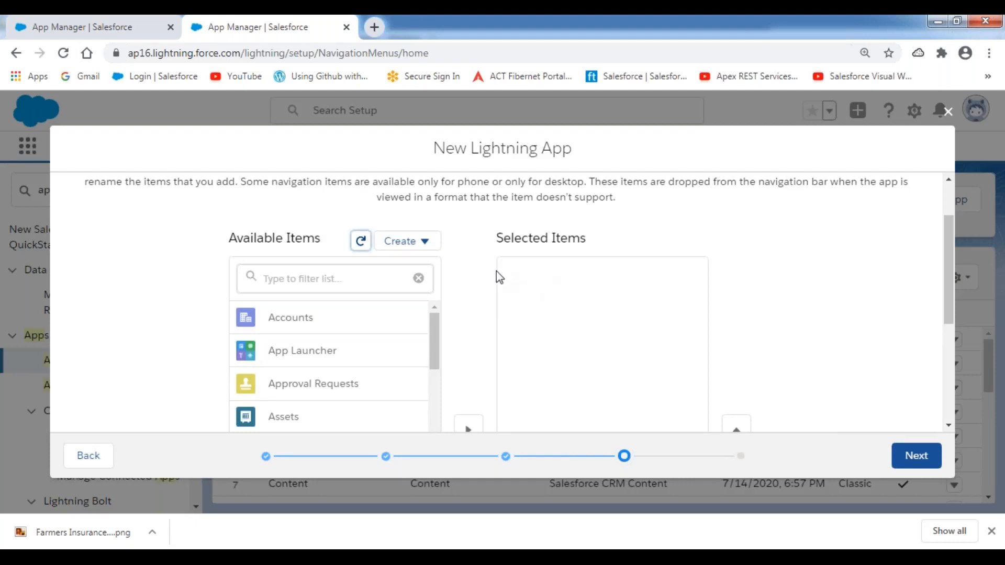
pyautogui.scroll(-2, 555, 275)
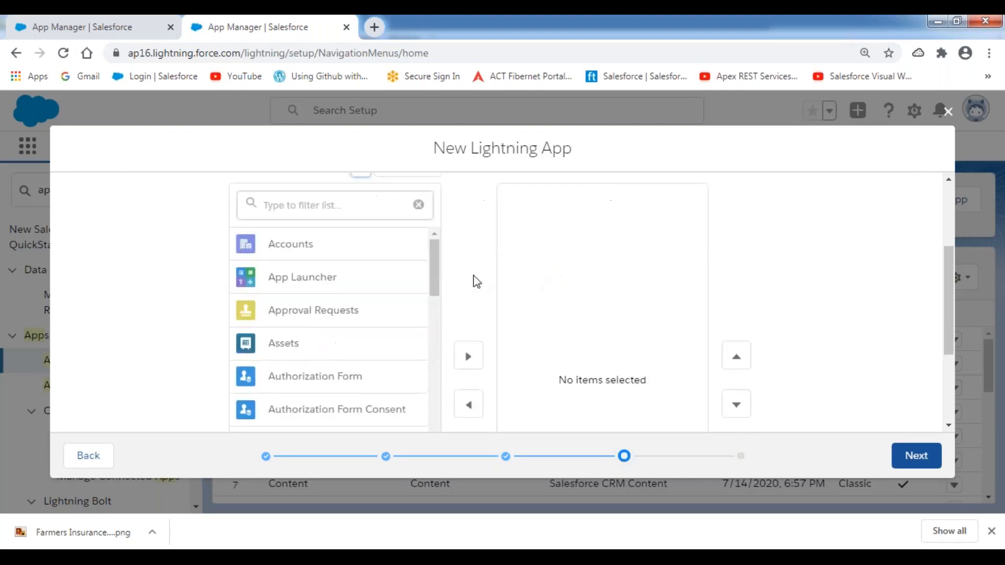
pyautogui.moveTo(433, 259); pyautogui.dragTo(355, 524)
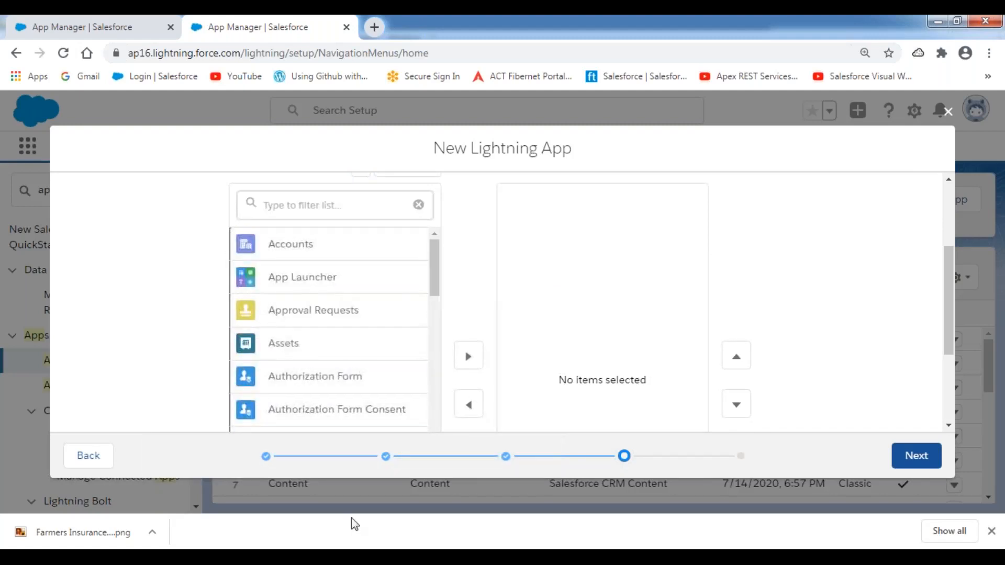
pyautogui.hotkey('alt', 'Tab')
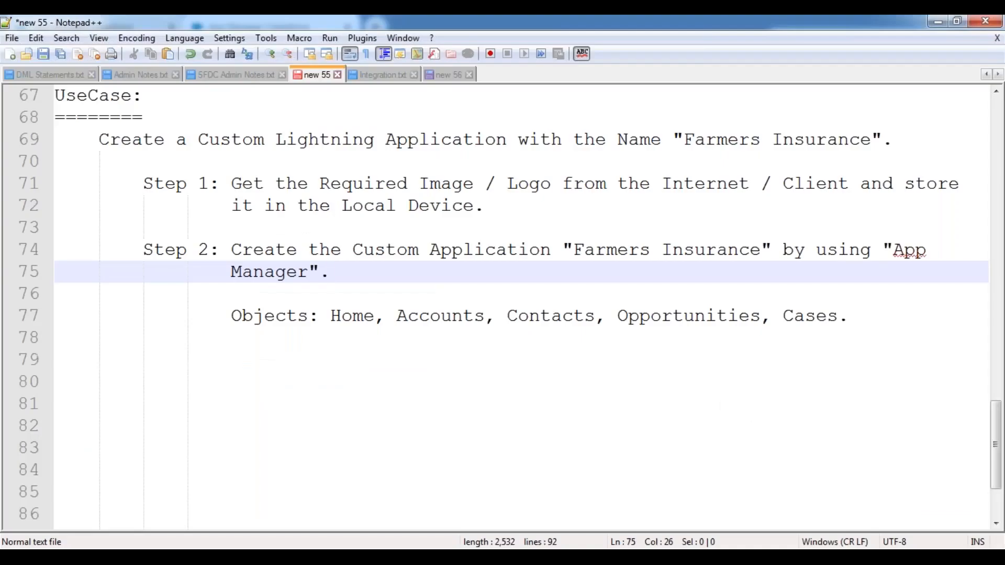
pyautogui.hotkey('alt', 'Tab')
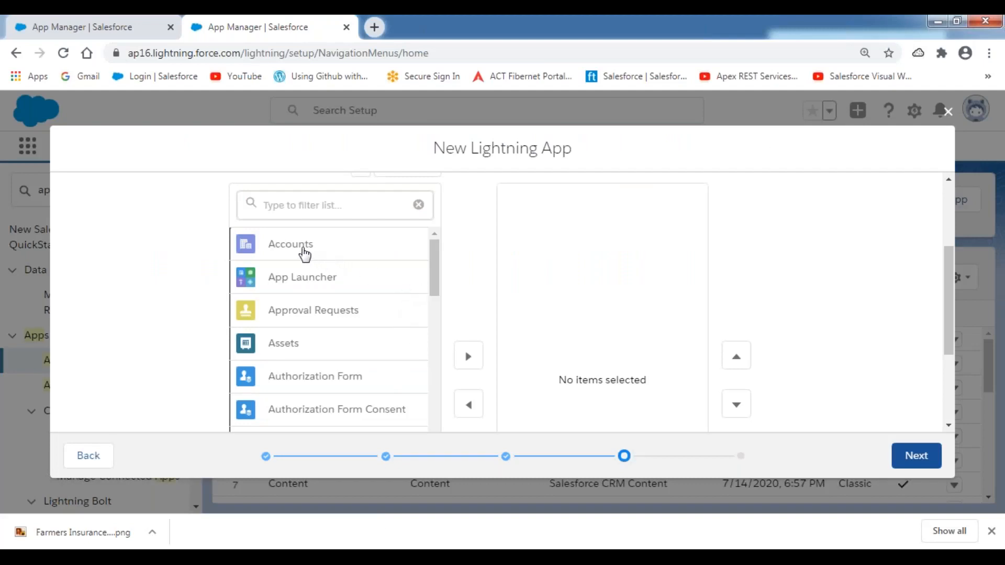
# Add Accounts to the app's selected navigation items.
pyautogui.click(305, 254)
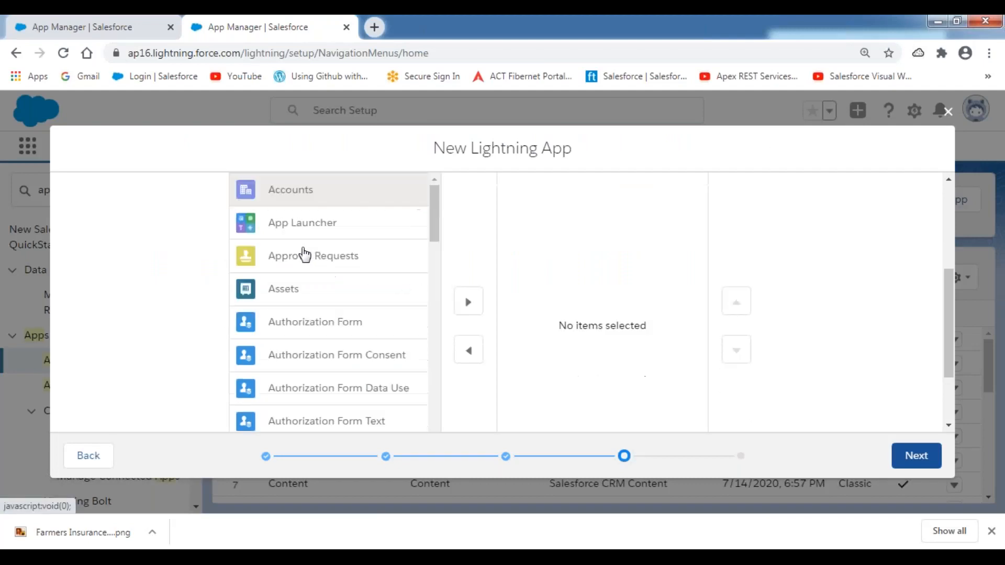
pyautogui.click(469, 304)
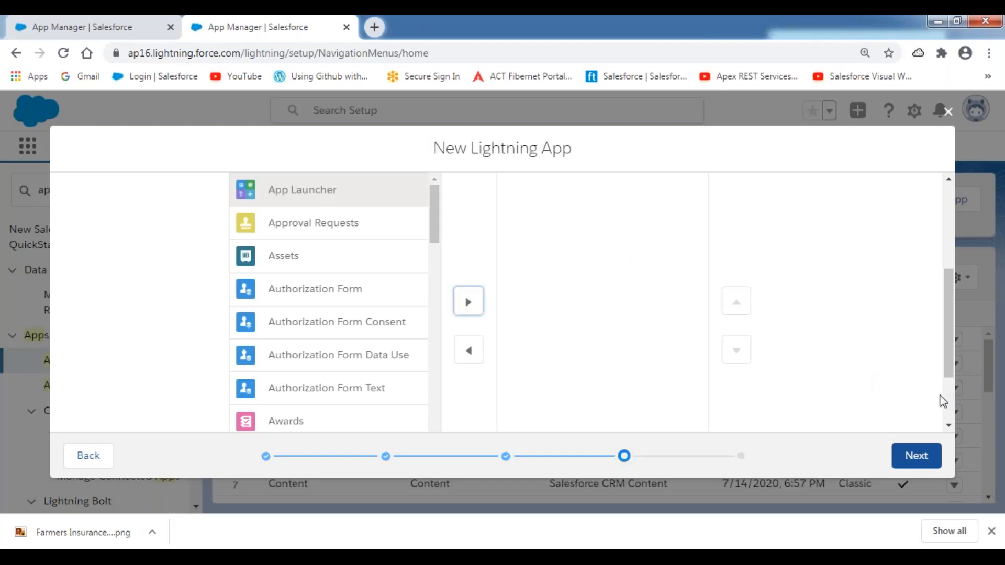
pyautogui.moveTo(947, 333); pyautogui.dragTo(945, 265)
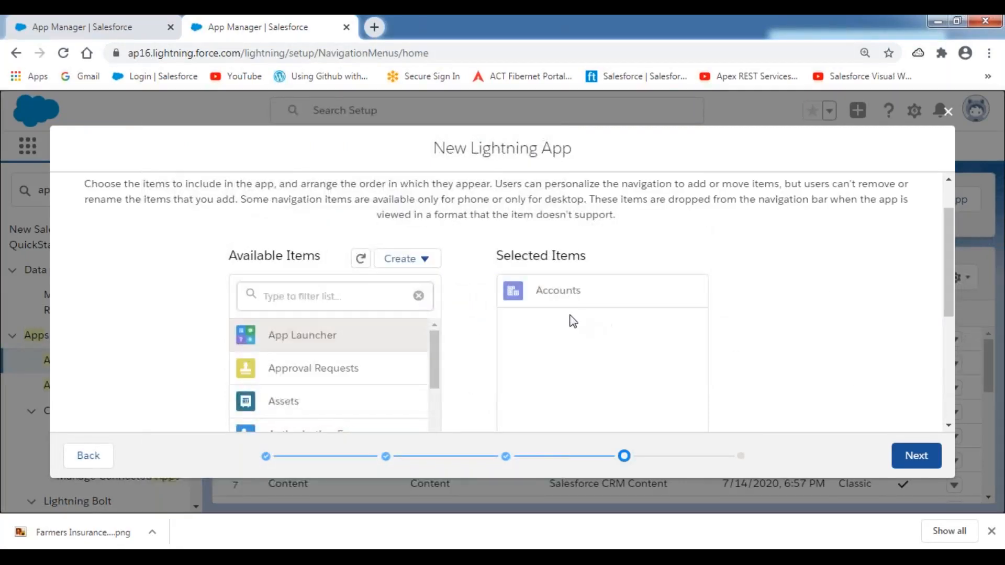
# Find Contacts among the available items and add it to the app's selected navigation items.
pyautogui.scroll(-3, 406, 382)
pyautogui.scroll(-6, 406, 383)
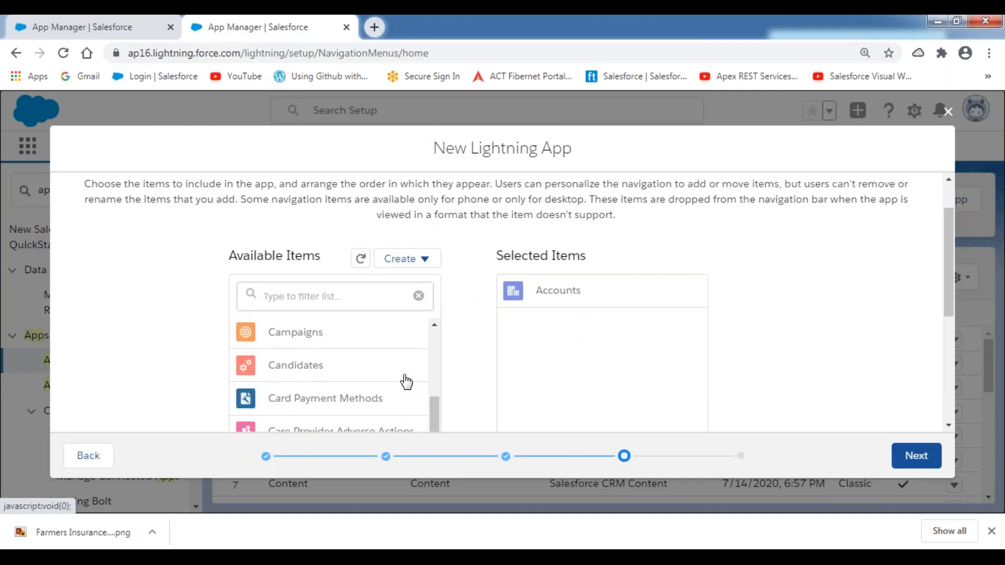
pyautogui.scroll(-6, 406, 382)
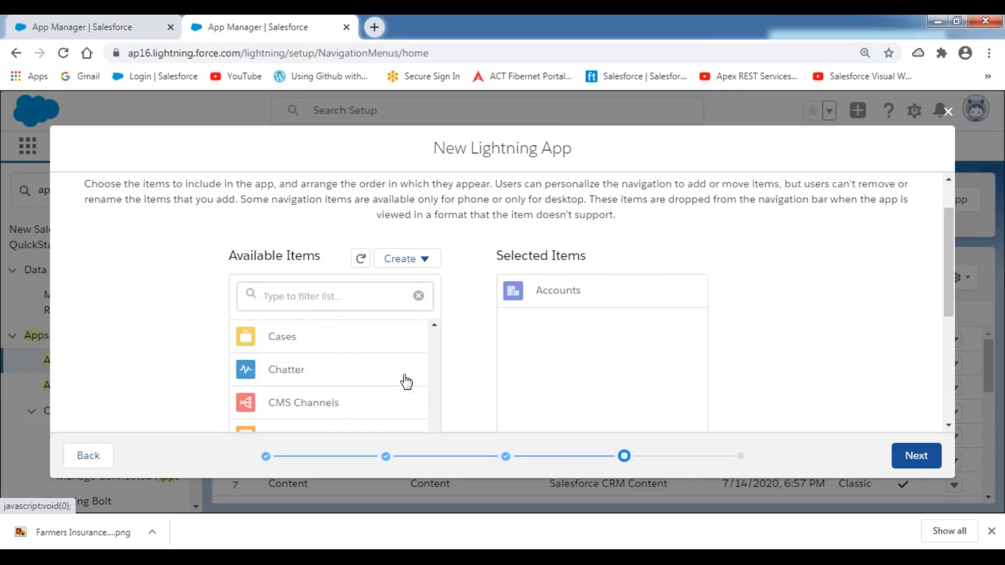
pyautogui.scroll(-3, 407, 382)
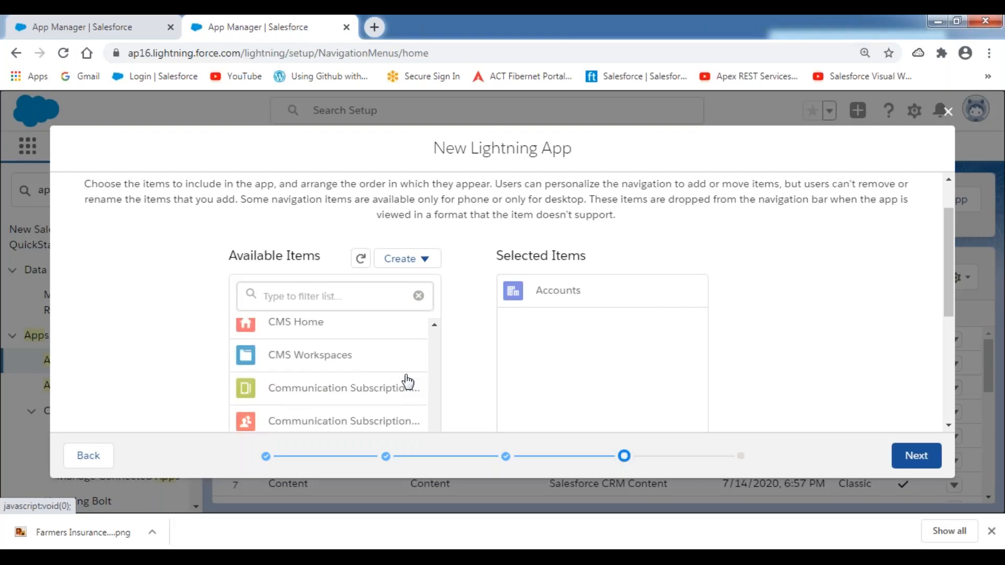
pyautogui.scroll(-4, 408, 383)
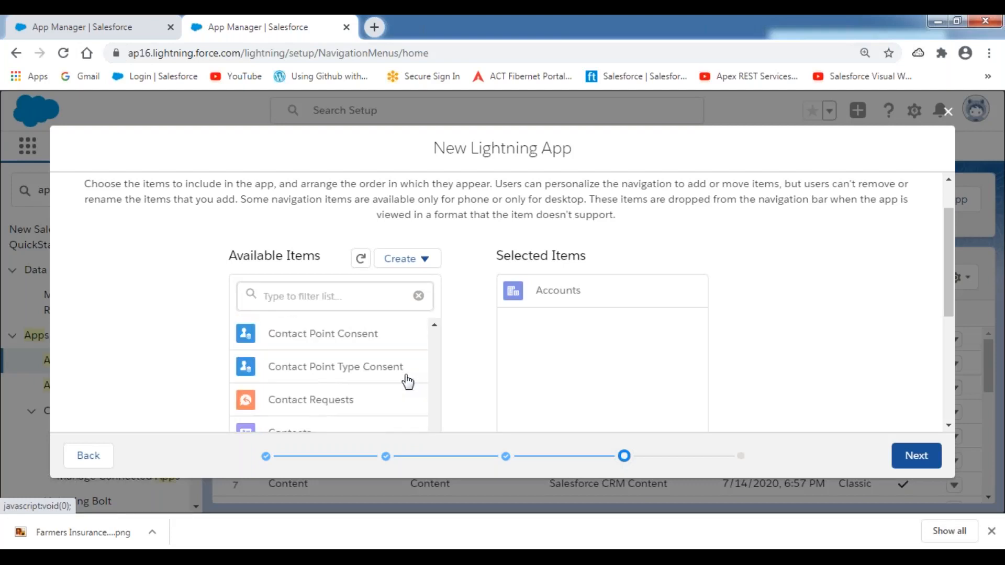
pyautogui.scroll(-2, 408, 382)
pyautogui.click(303, 364)
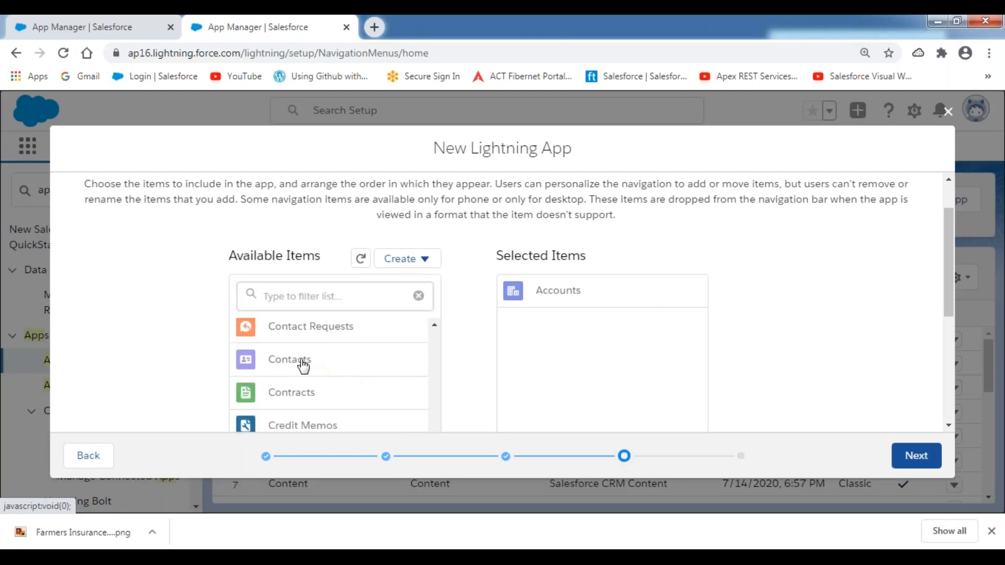
pyautogui.scroll(-3, 387, 348)
pyautogui.click(469, 309)
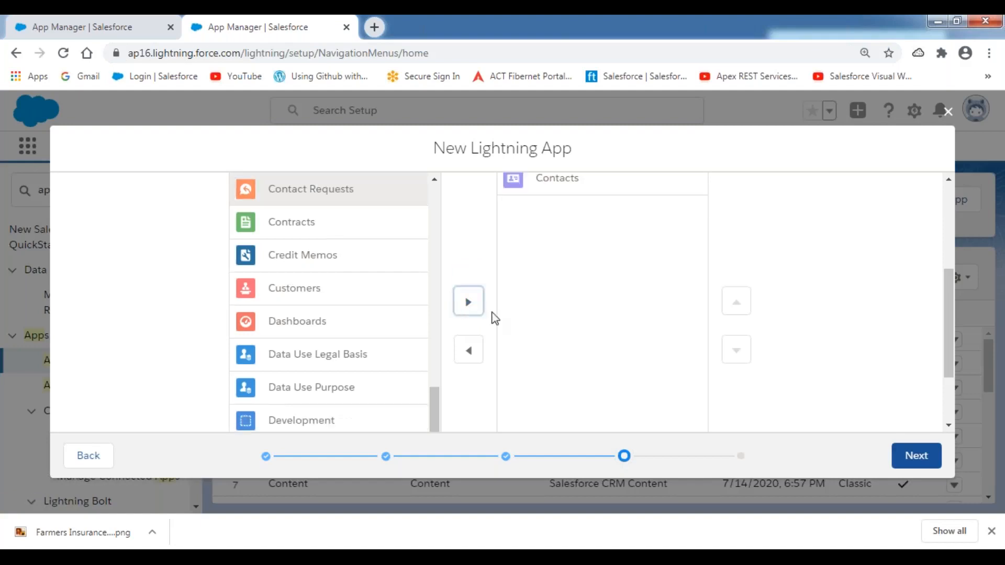
# Filter the available items by "oppo" and add Opportunities to the selected navigation items.
pyautogui.moveTo(947, 329); pyautogui.dragTo(930, 235)
pyautogui.click(299, 354)
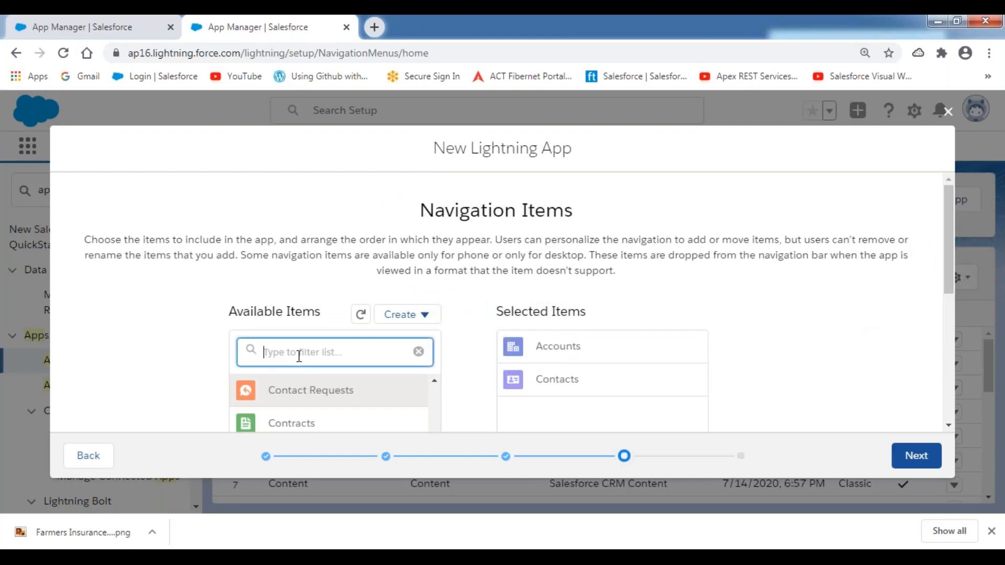
pyautogui.write('oppo')
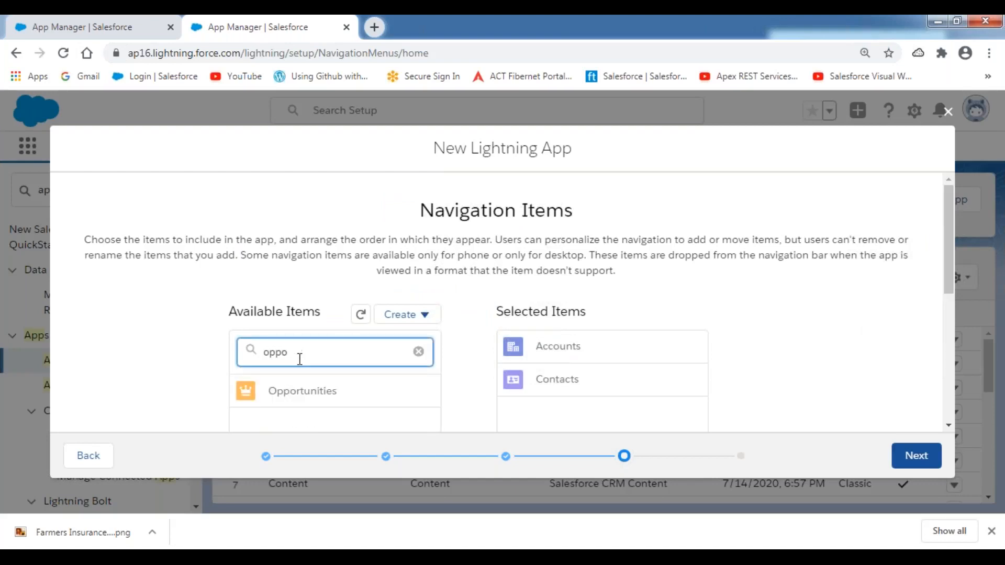
pyautogui.click(310, 398)
pyautogui.scroll(-3, 429, 394)
pyautogui.click(470, 314)
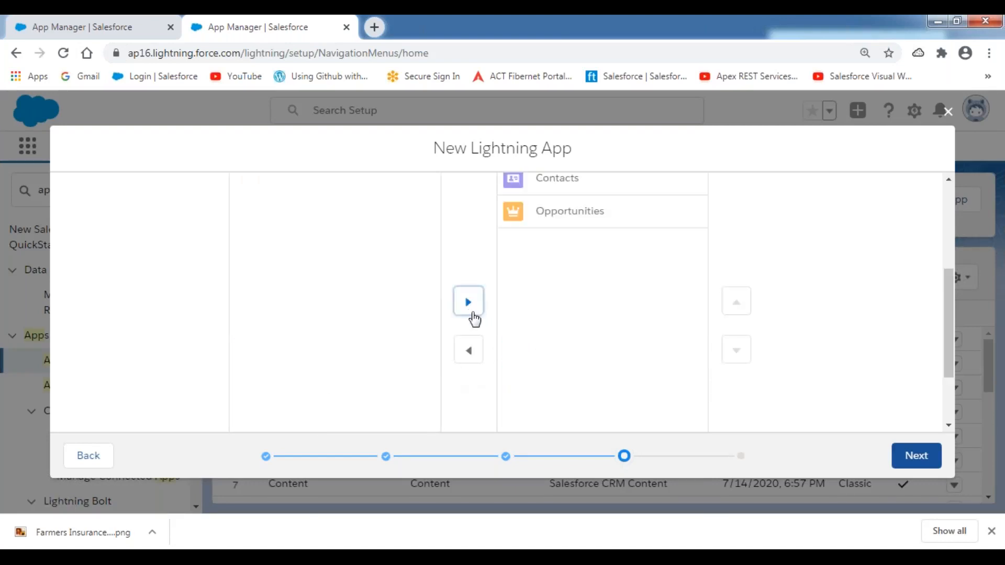
# Change the available items filter to "cas" and add Cases to the selected navigation items.
pyautogui.scroll(4, 948, 329)
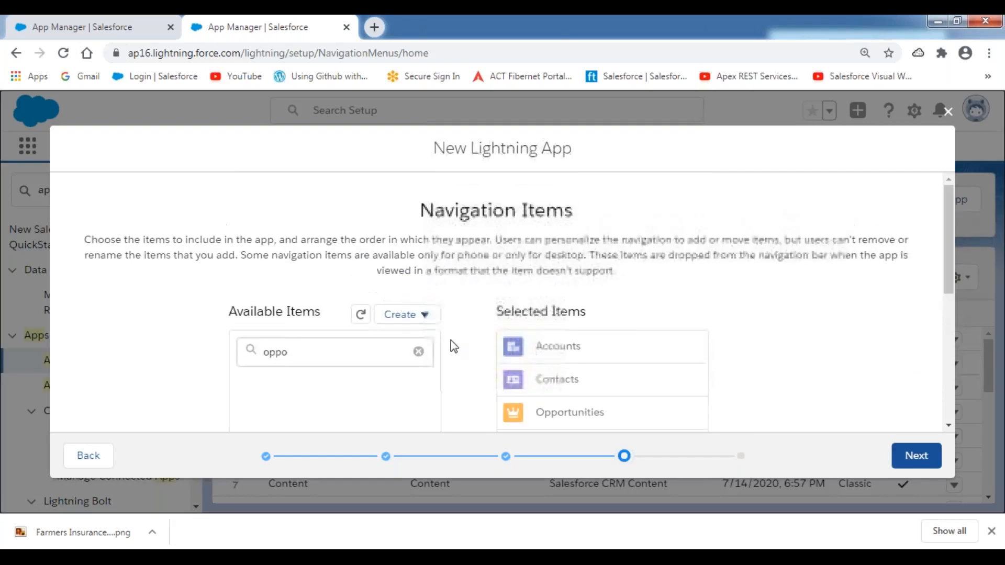
pyautogui.click(324, 355)
pyautogui.press('BackSpace')
pyautogui.press('BackSpace')
pyautogui.press('BackSpace')
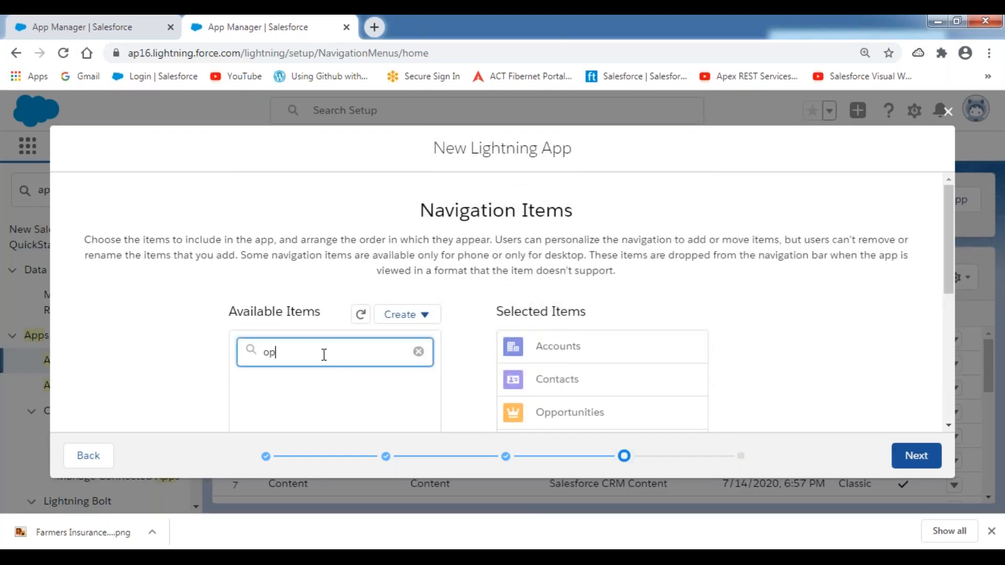
pyautogui.write('cas')
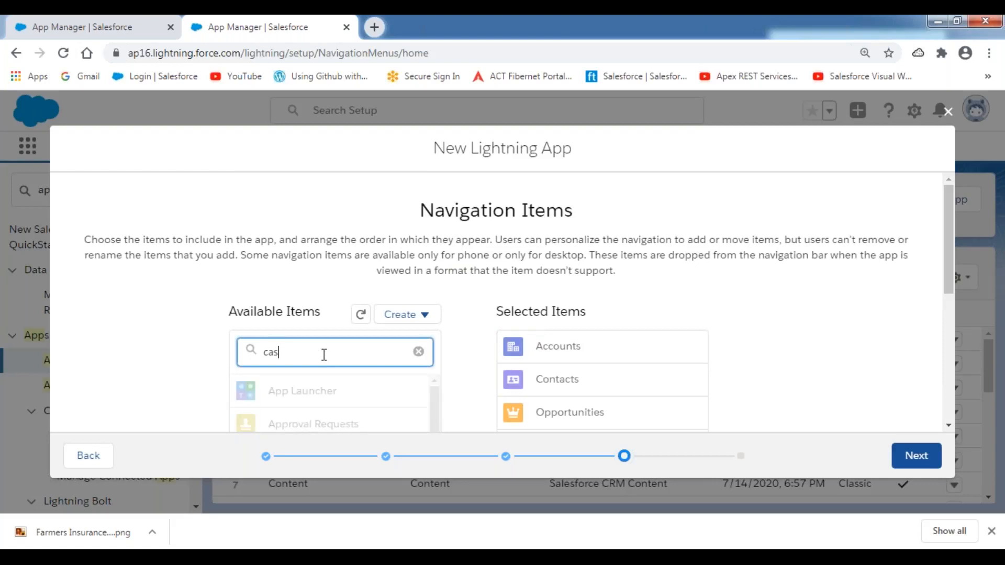
pyautogui.click(282, 402)
pyautogui.scroll(-4, 332, 395)
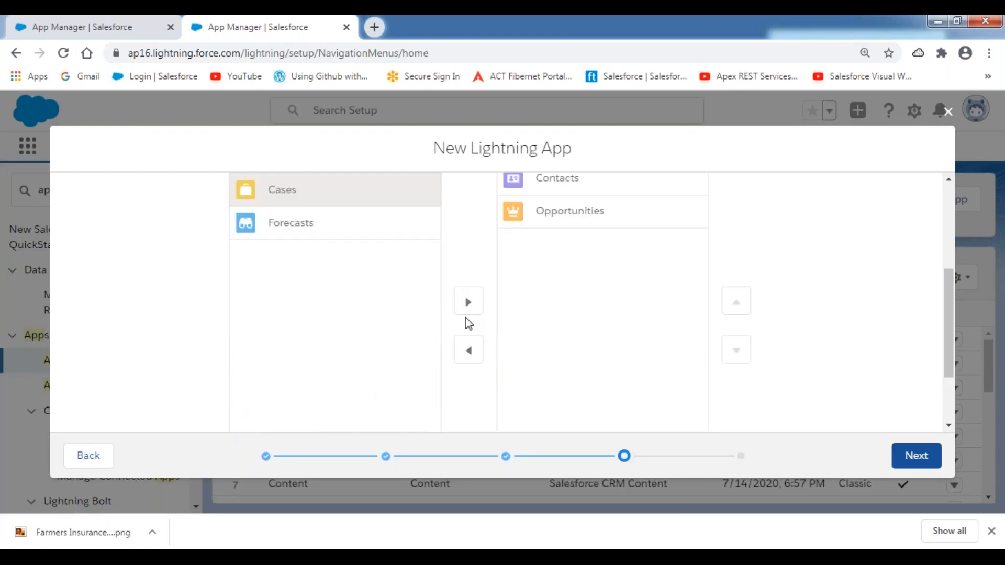
pyautogui.click(468, 302)
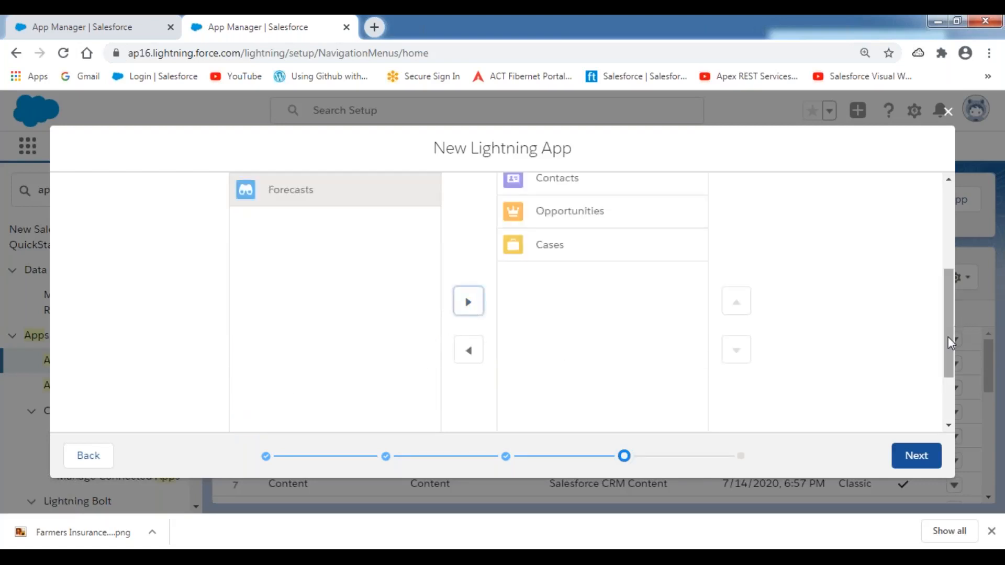
# Change the available items filter to "Camp" and add Campaigns to the selected navigation items.
pyautogui.scroll(3, 944, 329)
pyautogui.click(298, 314)
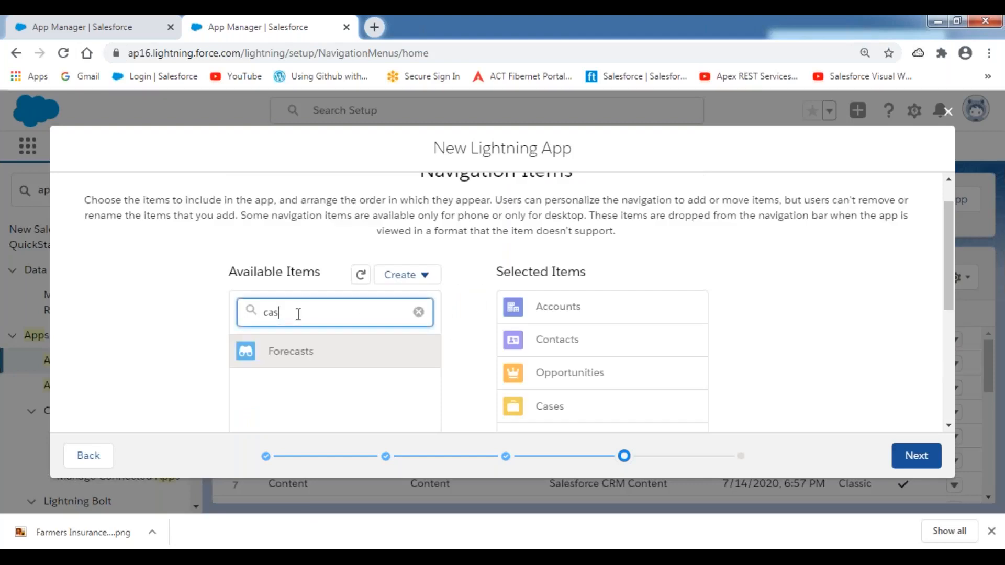
pyautogui.press('BackSpace')
pyautogui.press('BackSpace')
pyautogui.press('BackSpace')
pyautogui.write('Camp')
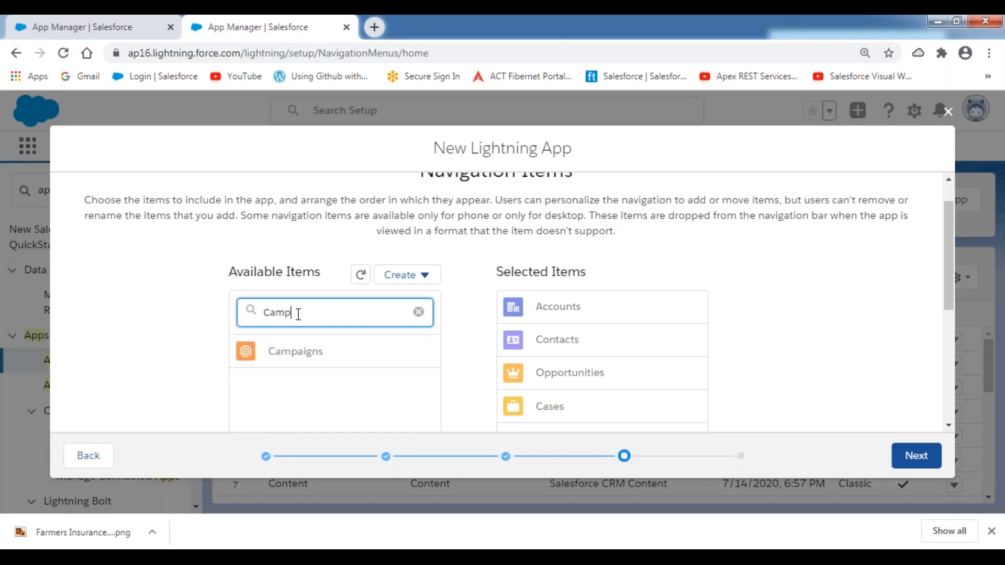
pyautogui.click(305, 351)
pyautogui.scroll(-3, 326, 350)
pyautogui.click(469, 303)
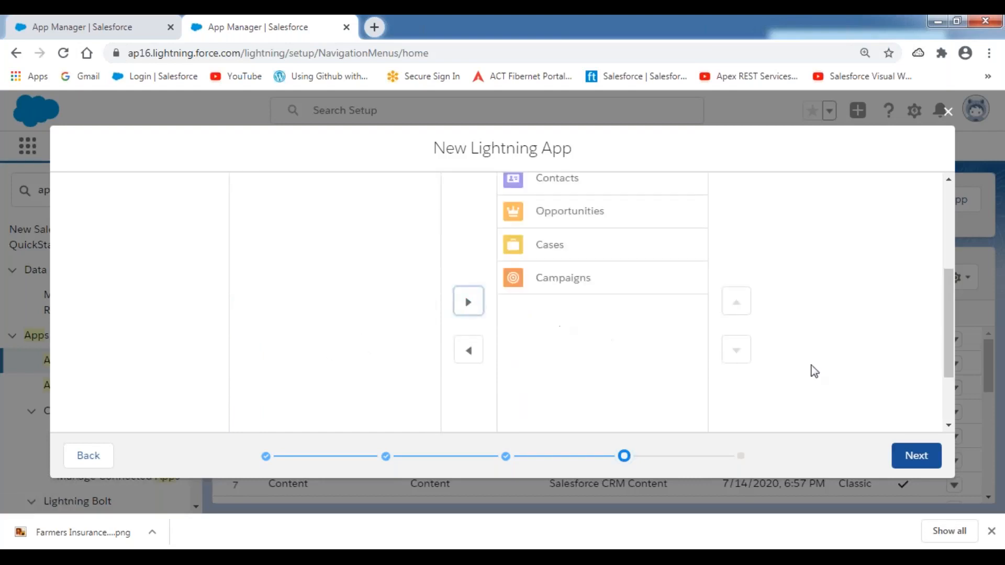
# Change the available items filter to "Lead" and add Leads to the selected navigation items.
pyautogui.moveTo(949, 328); pyautogui.dragTo(956, 263)
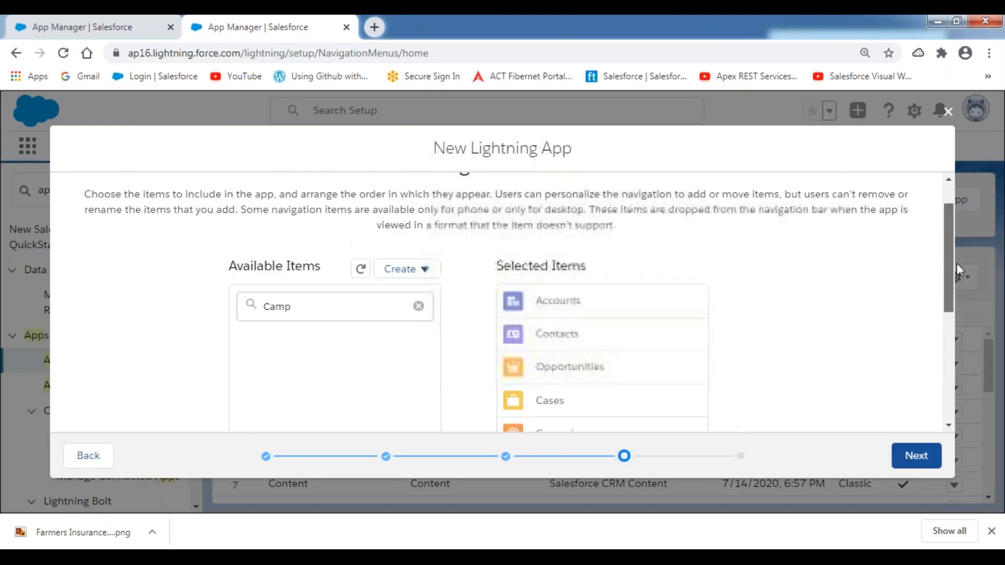
pyautogui.click(325, 305)
pyautogui.press('BackSpace')
pyautogui.press('BackSpace')
pyautogui.press('BackSpace')
pyautogui.press('BackSpace')
pyautogui.write('Lead')
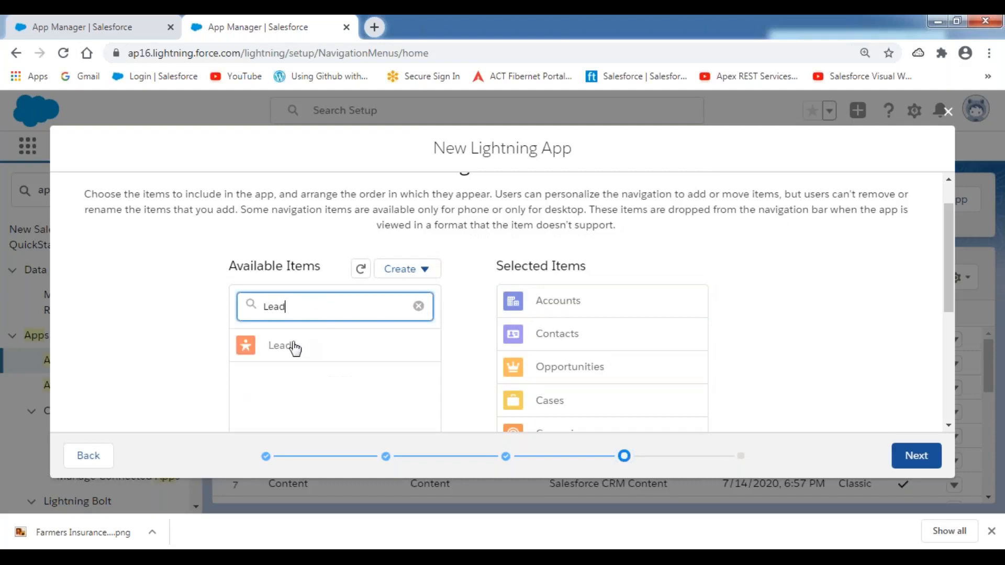
pyautogui.click(295, 348)
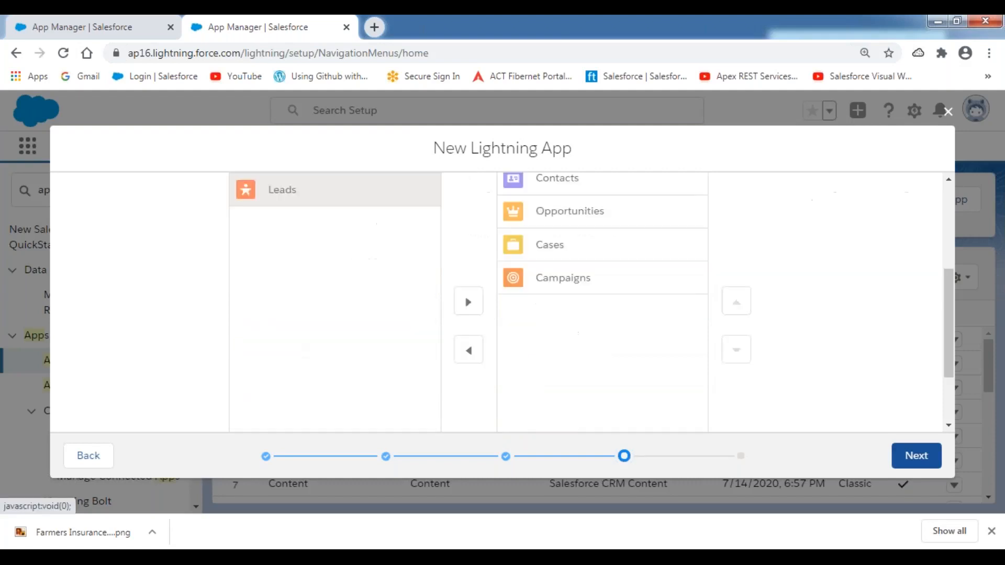
pyautogui.click(470, 302)
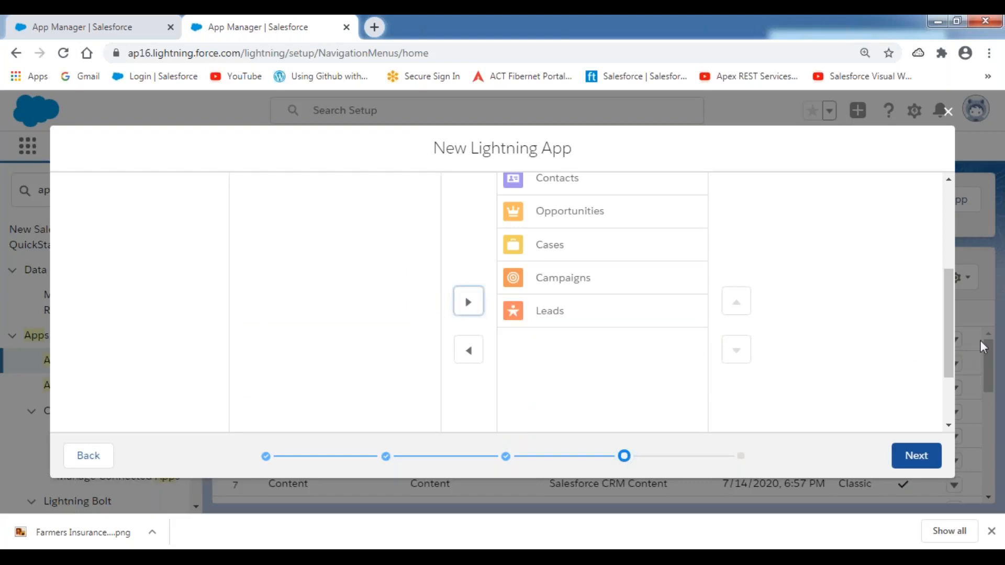
# Move Campaigns to the top of the selected navigation items.
pyautogui.moveTo(951, 329); pyautogui.dragTo(951, 288)
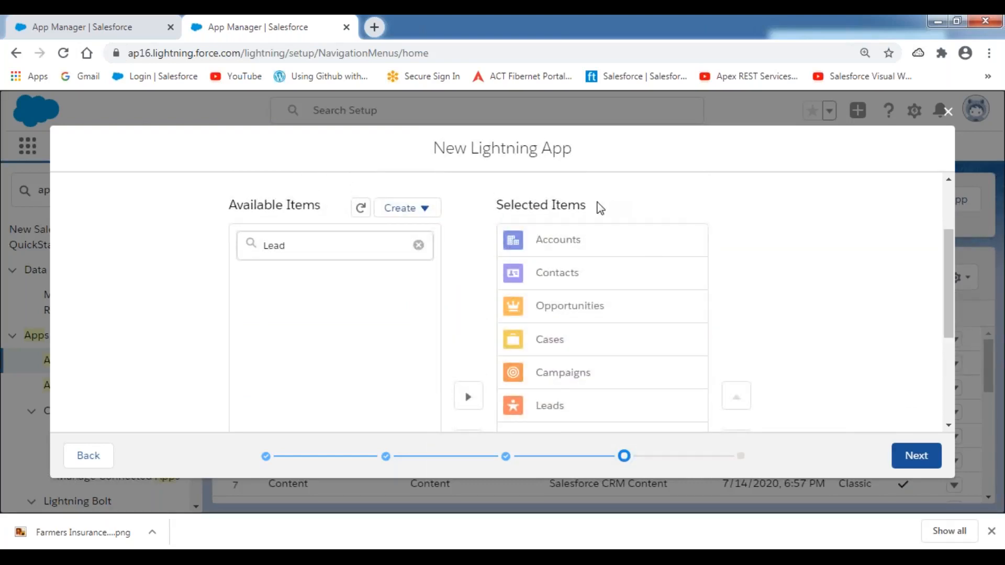
pyautogui.click(590, 253)
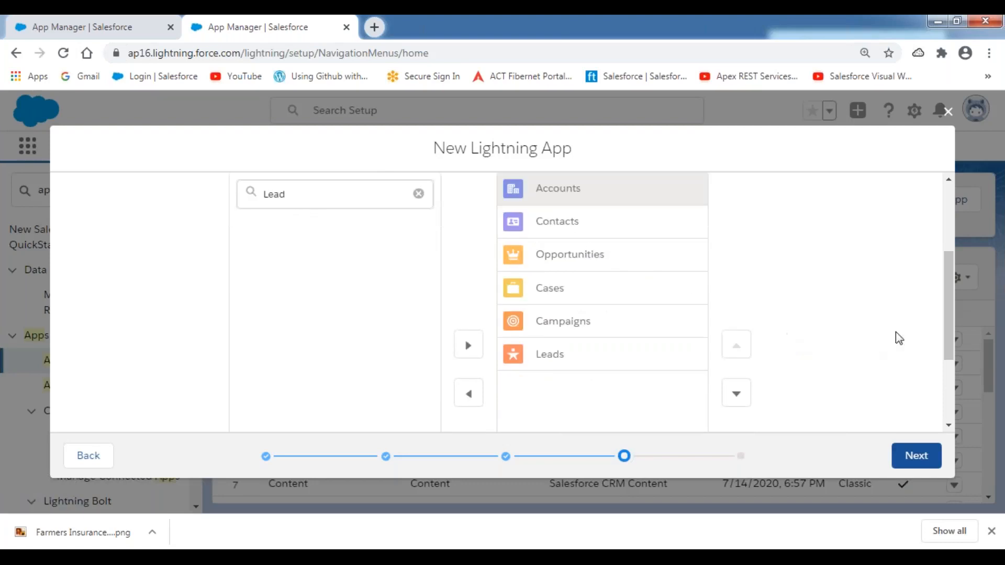
pyautogui.moveTo(950, 316); pyautogui.dragTo(950, 302)
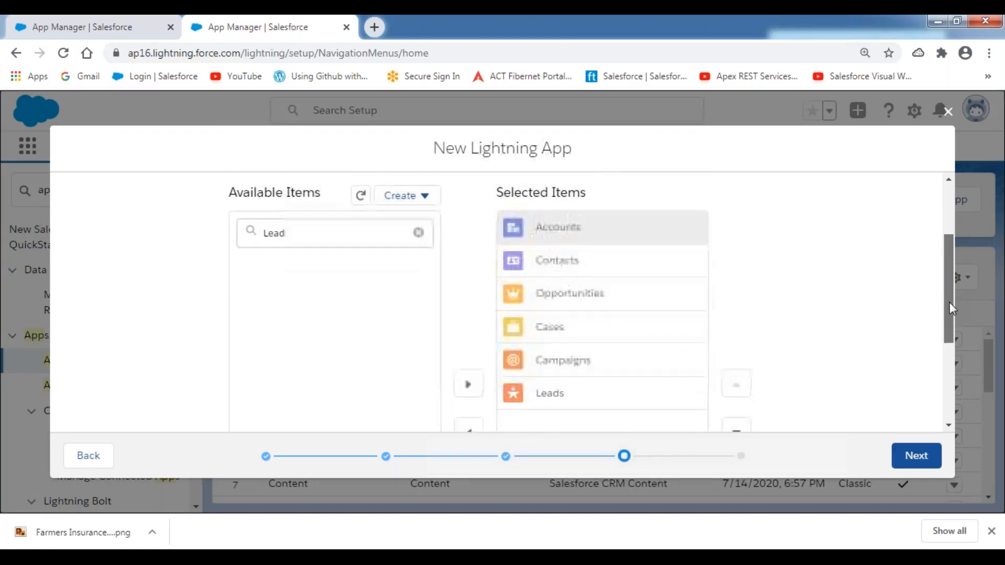
pyautogui.click(565, 366)
pyautogui.scroll(-1, 563, 369)
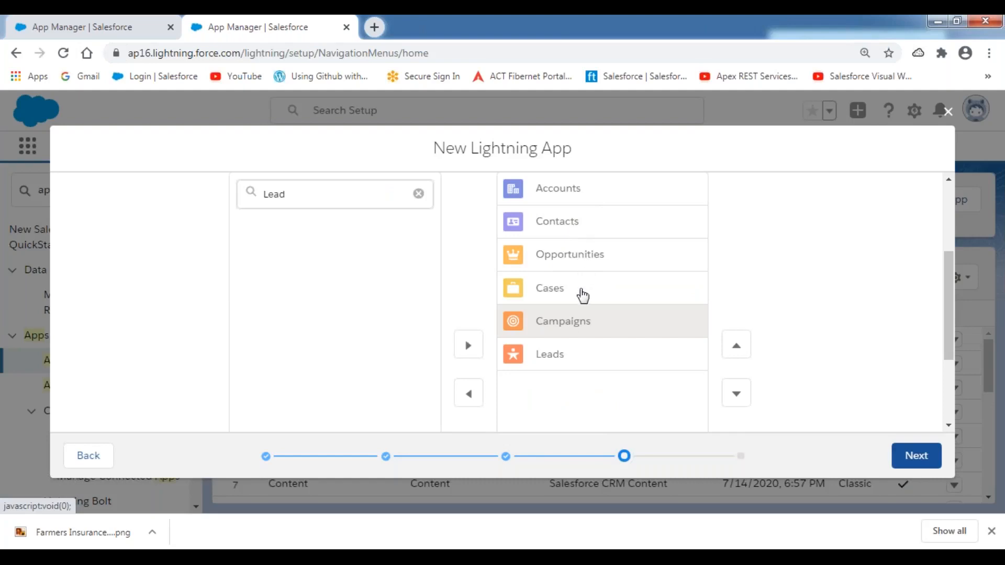
pyautogui.click(491, 25)
pyautogui.click(449, 58)
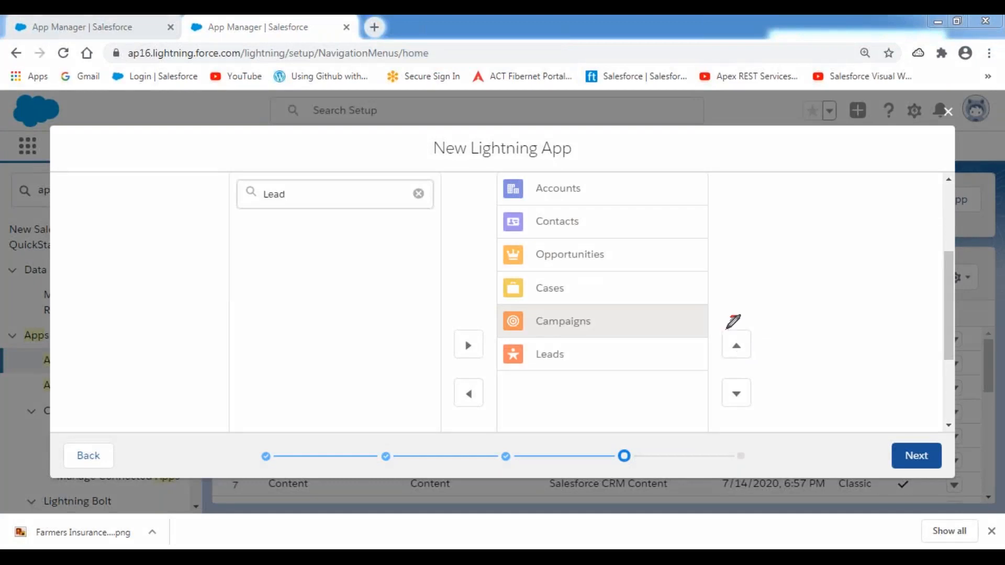
pyautogui.moveTo(727, 329)
pyautogui.mouseDown()
pyautogui.moveTo(762, 423)
pyautogui.moveTo(732, 298)
pyautogui.moveTo(724, 330)
pyautogui.mouseUp()
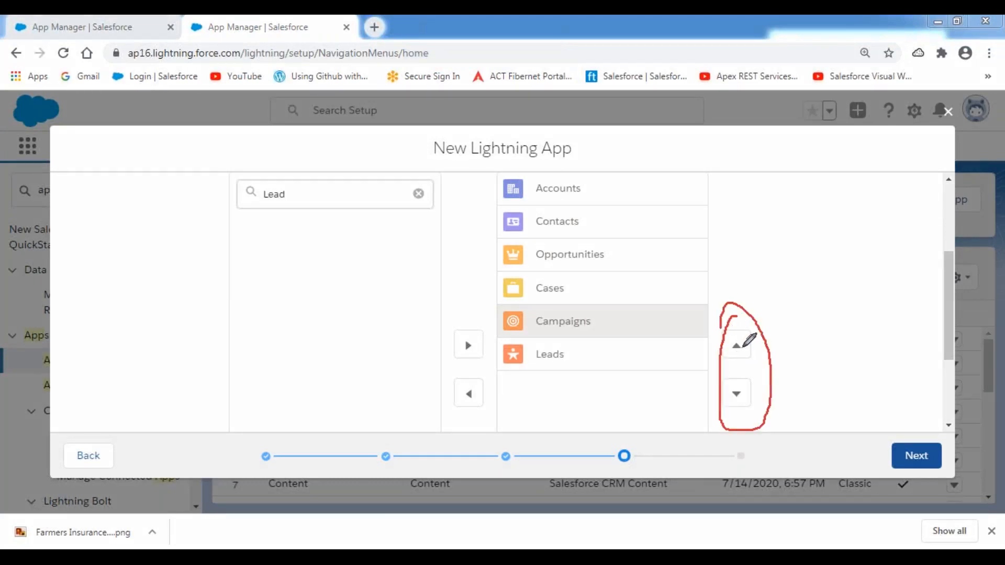
pyautogui.moveTo(449, 316)
pyautogui.mouseDown()
pyautogui.moveTo(449, 385)
pyautogui.moveTo(484, 390)
pyautogui.moveTo(456, 299)
pyautogui.moveTo(450, 366)
pyautogui.mouseUp()
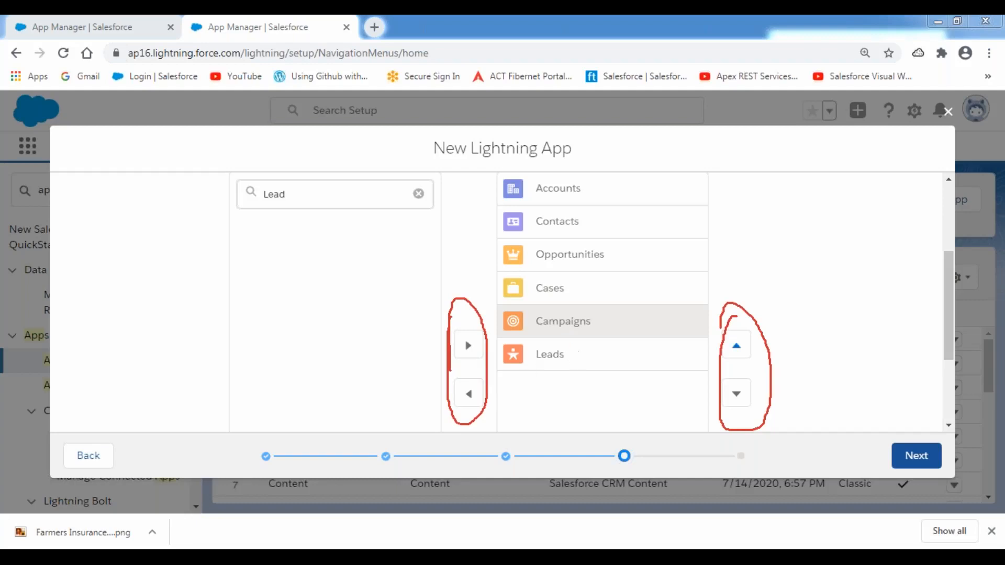
pyautogui.click(737, 346)
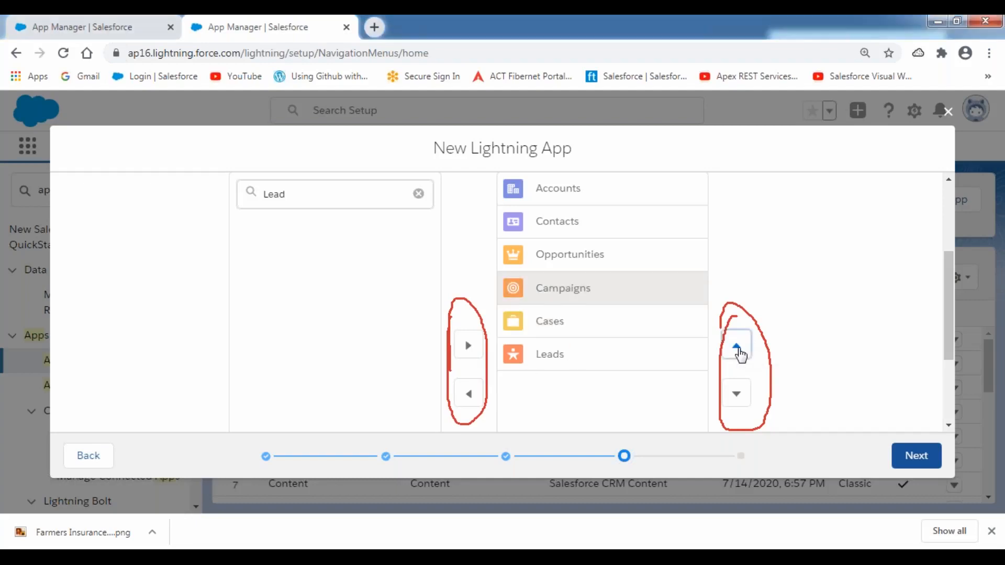
pyautogui.click(738, 347)
pyautogui.click(737, 347)
pyautogui.click(738, 347)
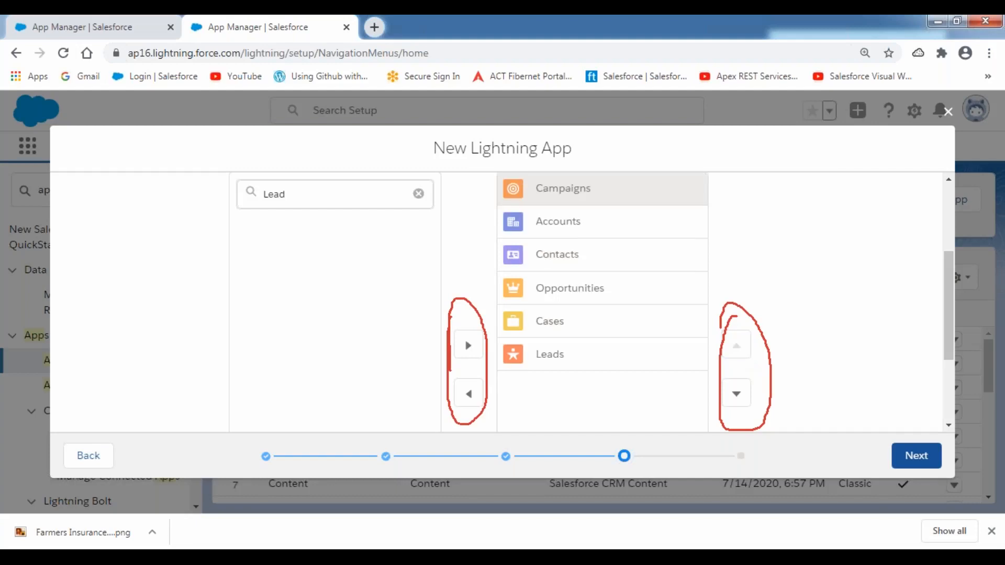
# Move Leads up to second place in the selected navigation items, directly below Campaigns.
pyautogui.click(551, 355)
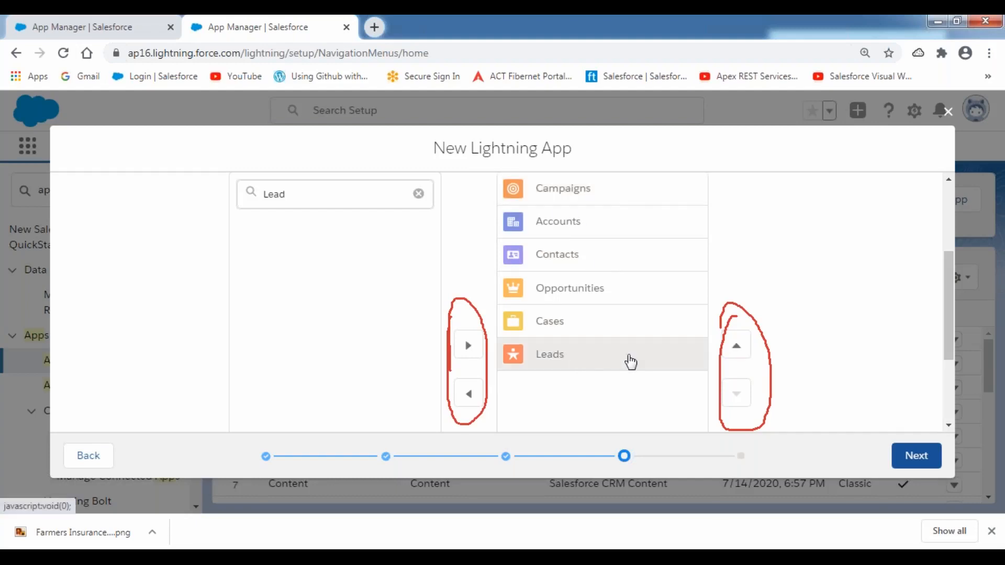
pyautogui.click(742, 354)
pyautogui.click(742, 355)
pyautogui.click(743, 355)
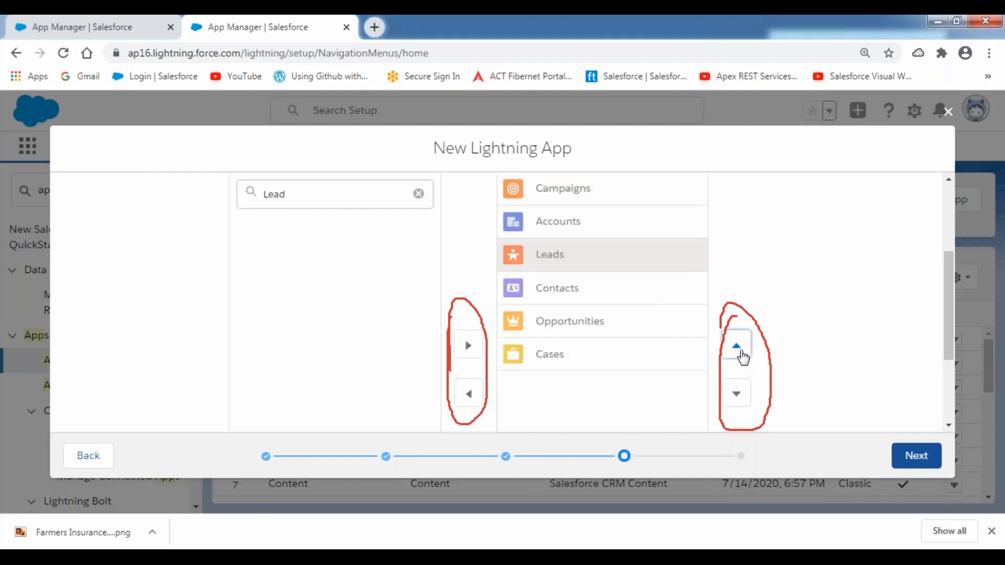
pyautogui.click(742, 355)
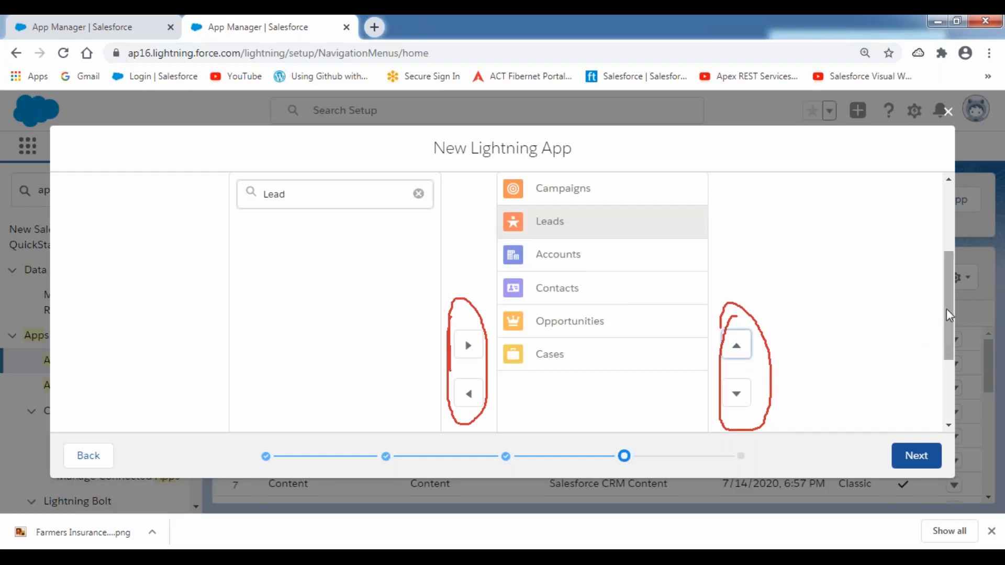
# Review the order of the selected navigation items and continue to the user profiles of the new app.
pyautogui.moveTo(951, 314); pyautogui.dragTo(810, 294)
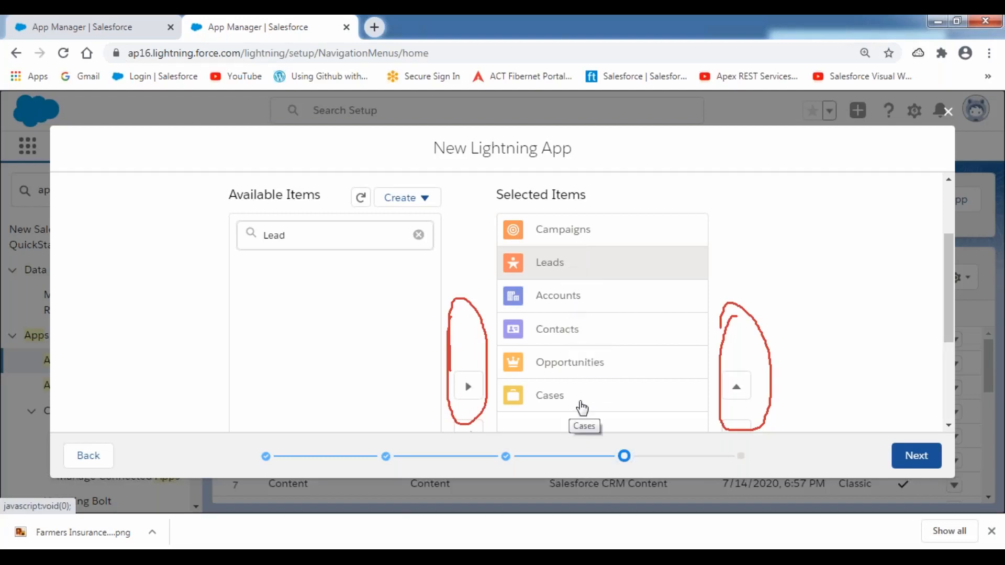
pyautogui.moveTo(945, 290); pyautogui.dragTo(943, 381)
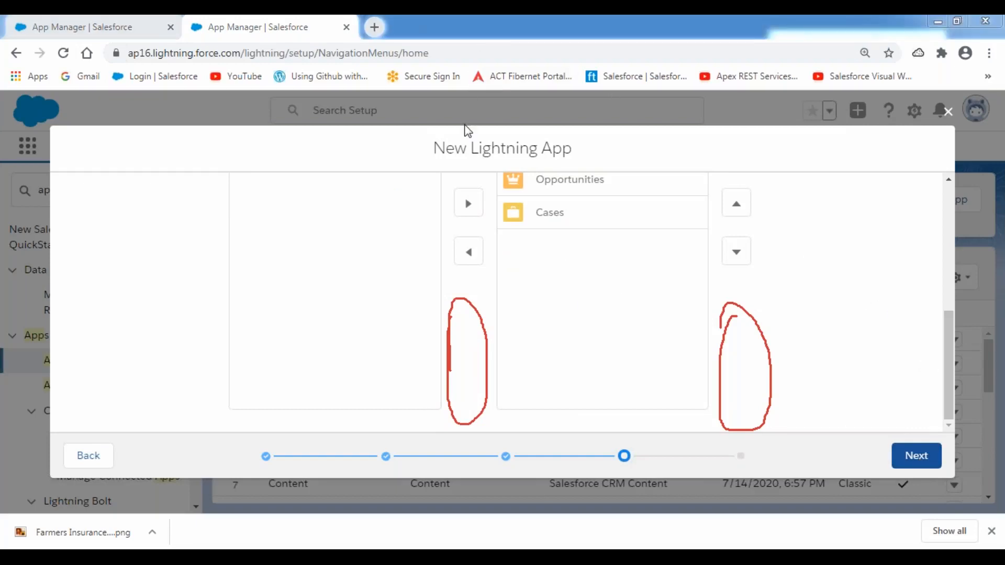
pyautogui.click(464, 124)
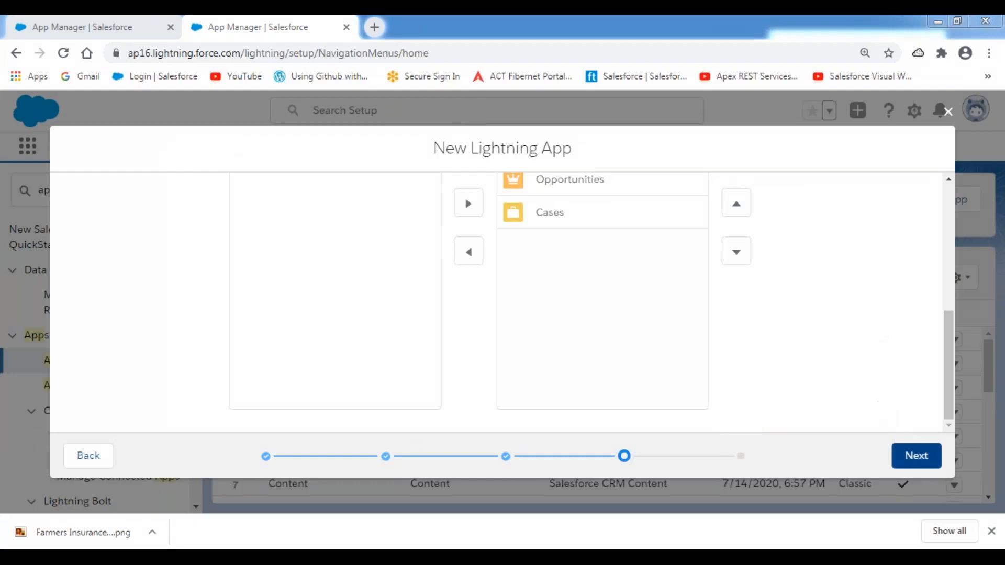
pyautogui.click(917, 461)
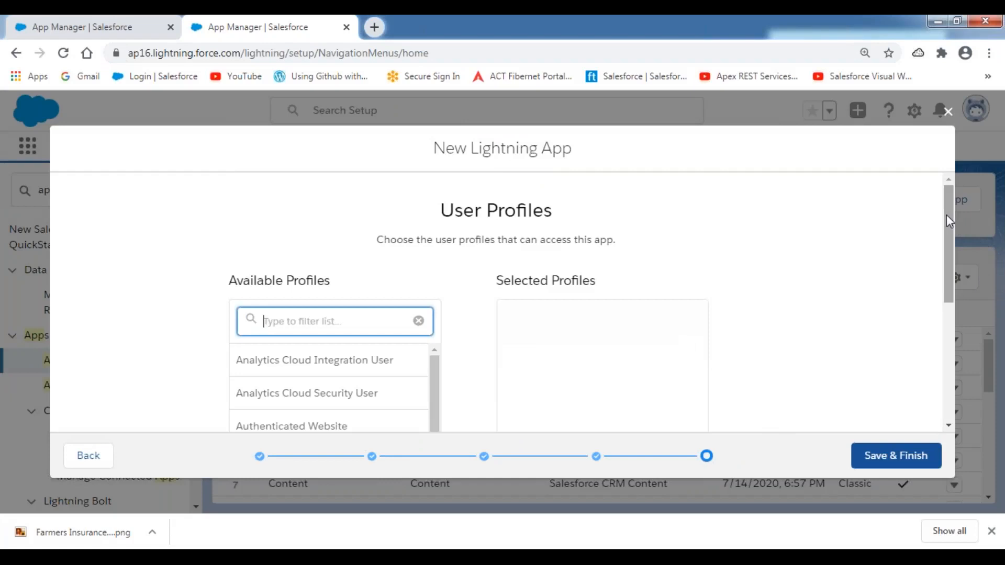
# Filter the available profiles by "syste" and add System Administrator to the selected profiles.
pyautogui.moveTo(947, 215)
pyautogui.mouseDown()
pyautogui.moveTo(951, 291)
pyautogui.moveTo(950, 221)
pyautogui.mouseUp()
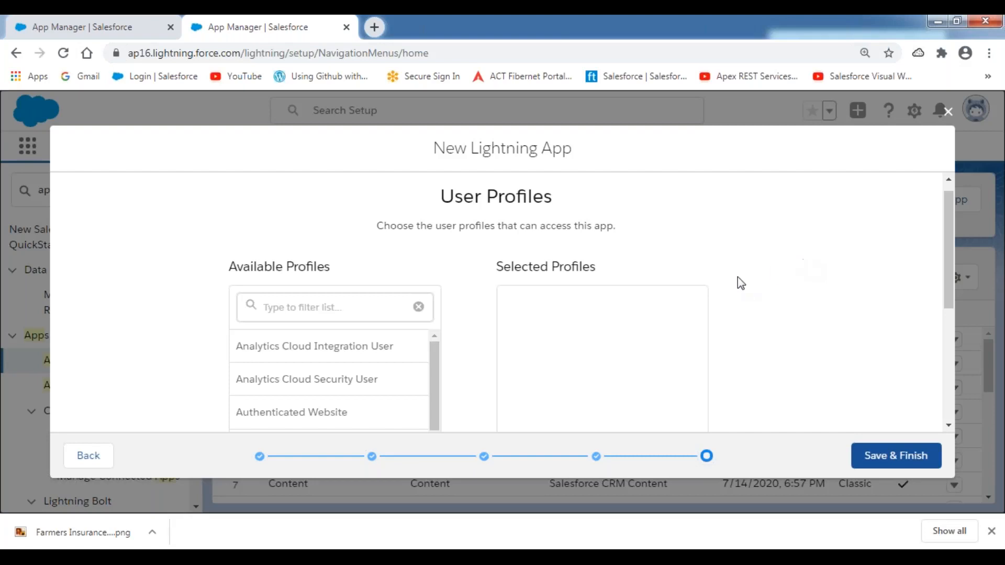
pyautogui.scroll(-4, 418, 267)
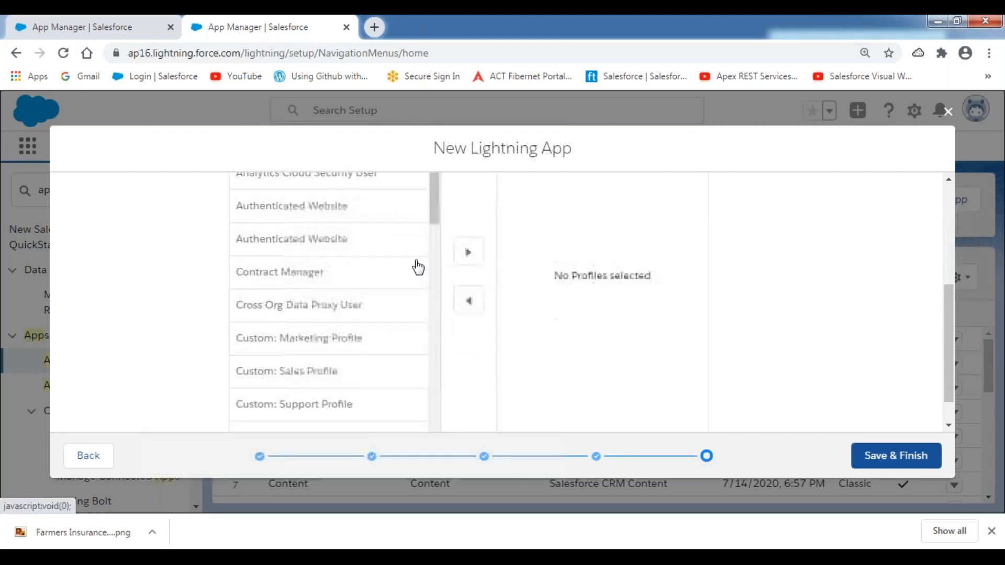
pyautogui.scroll(2, 447, 269)
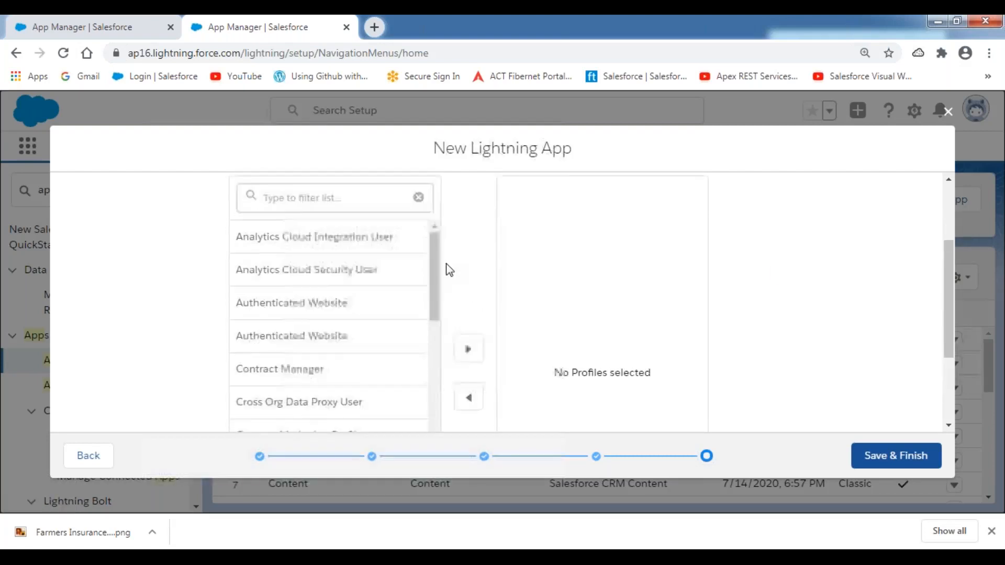
pyautogui.scroll(1, 448, 270)
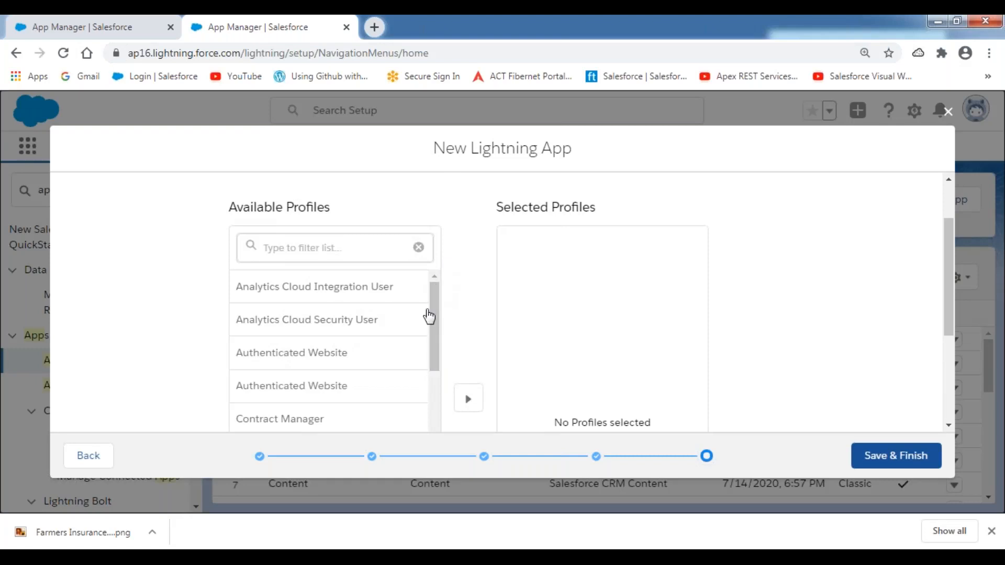
pyautogui.moveTo(432, 307); pyautogui.dragTo(439, 448)
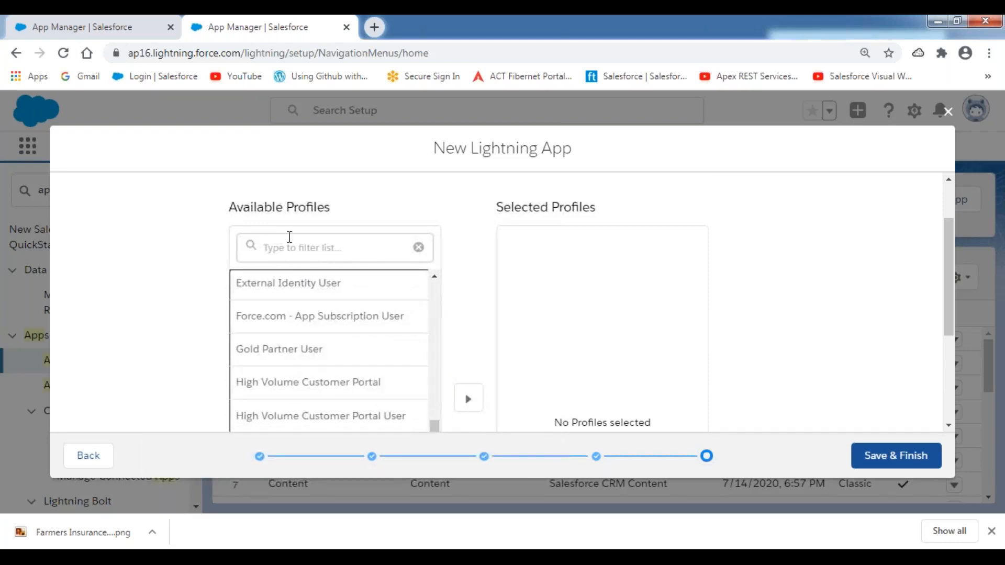
pyautogui.click(314, 246)
pyautogui.write('syste')
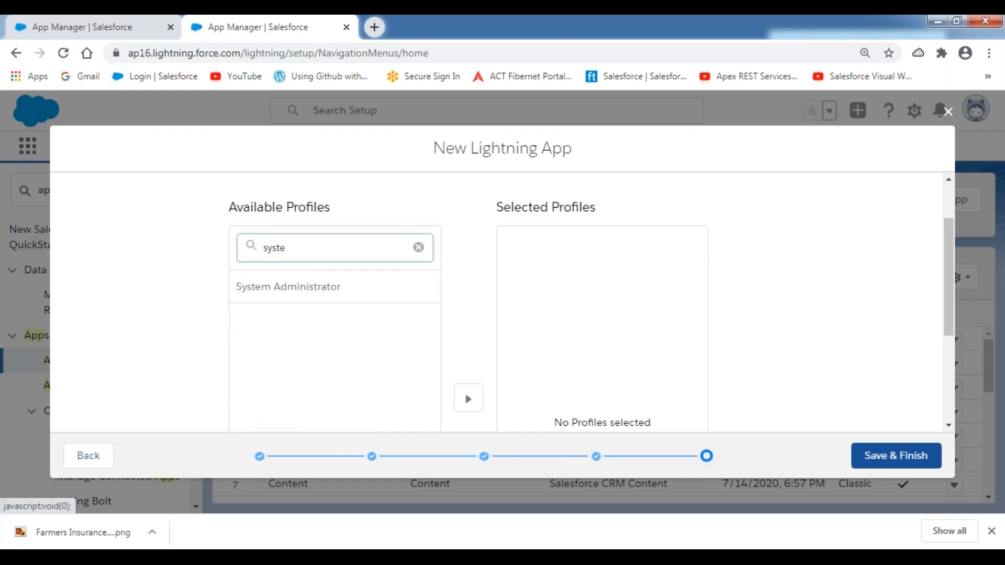
pyautogui.scroll(-2, 366, 304)
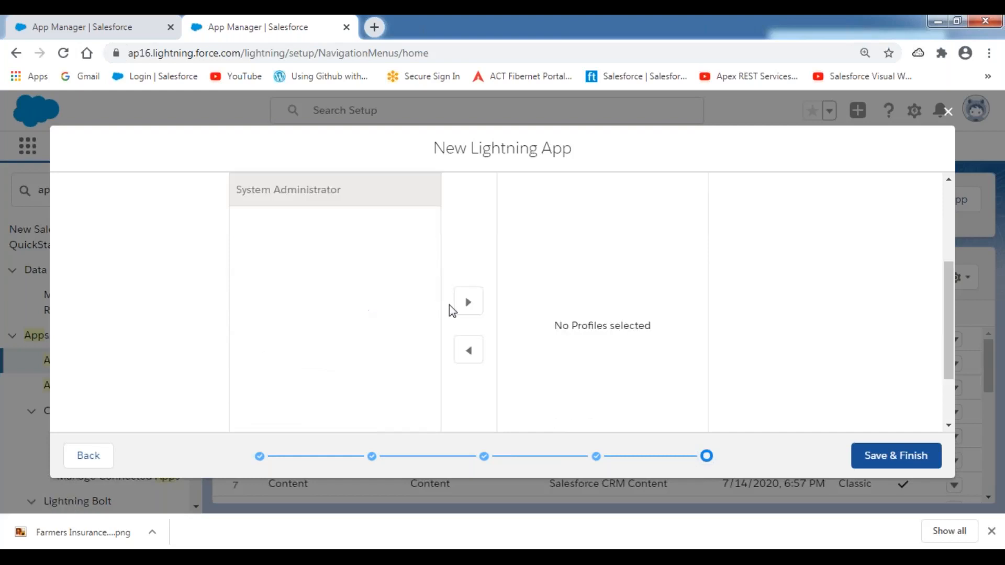
pyautogui.click(474, 308)
# Change the available profiles filter to "custom" and add Custom: Sales Profile, Custom: Support Profile and Custom: Marketing Profile to the selected profiles.
pyautogui.moveTo(946, 297); pyautogui.dragTo(950, 229)
pyautogui.click(329, 307)
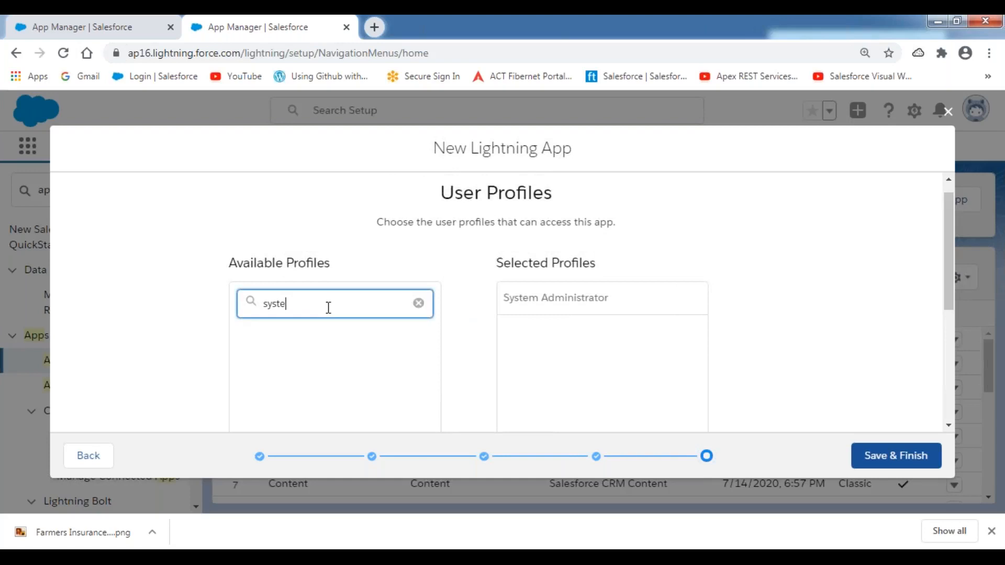
pyautogui.press('BackSpace')
pyautogui.write('custom')
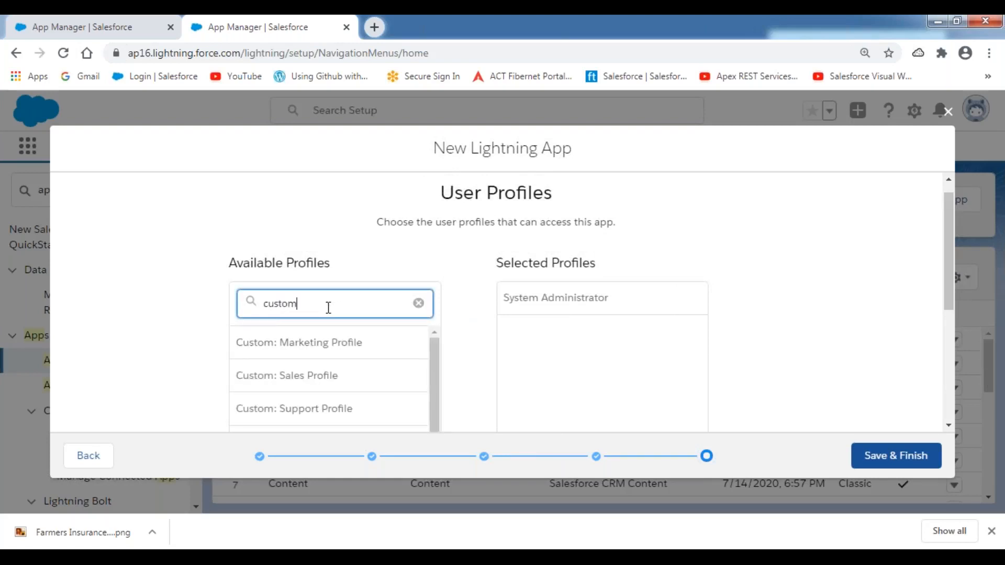
pyautogui.click(312, 378)
pyautogui.scroll(-3, 314, 377)
pyautogui.click(470, 306)
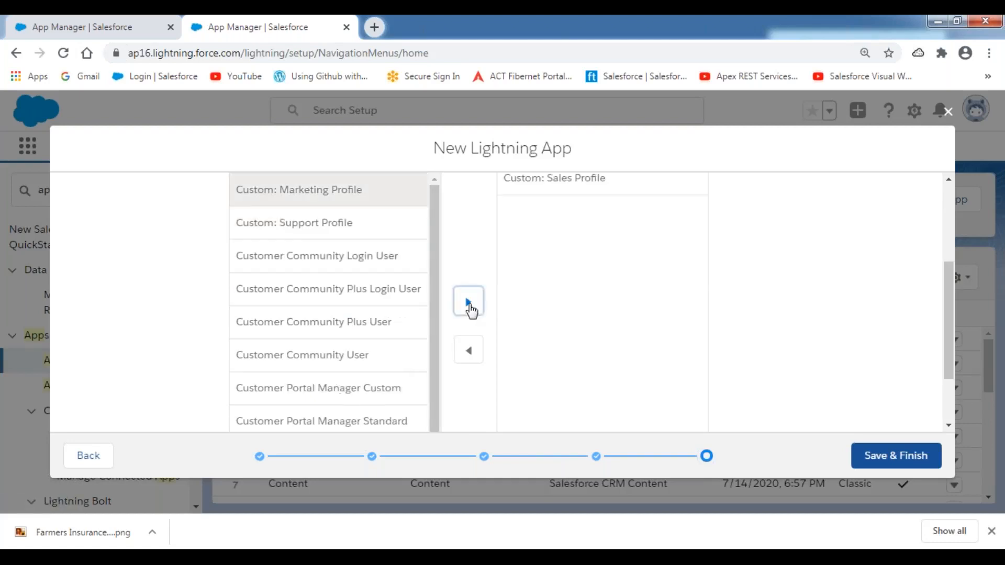
pyautogui.click(386, 234)
pyautogui.click(471, 302)
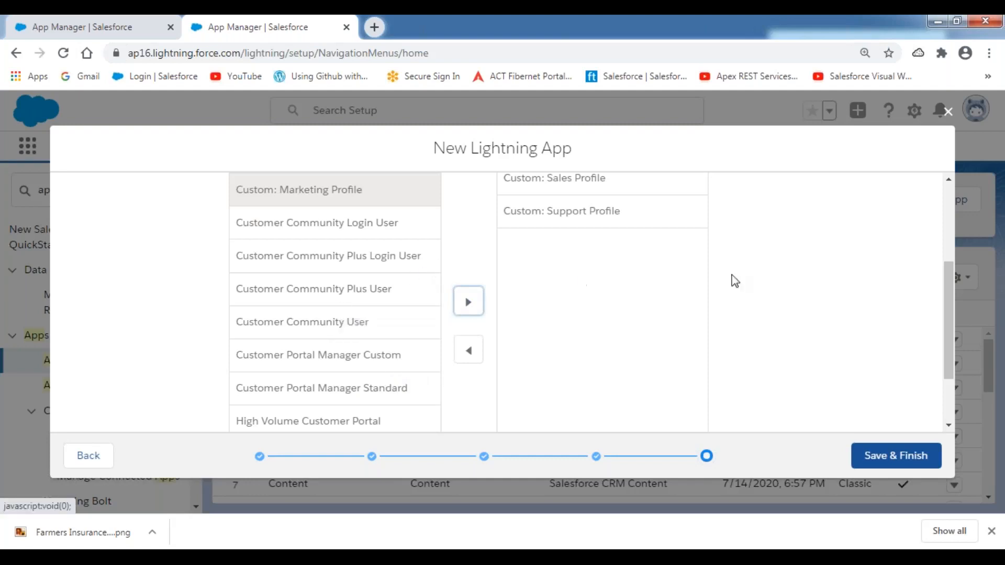
pyautogui.click(471, 313)
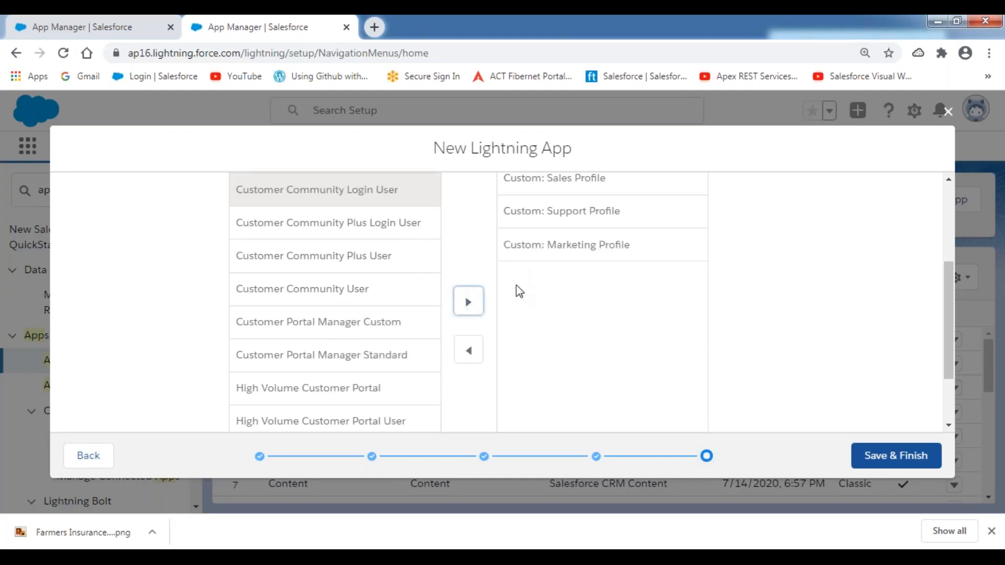
# Review the selected profiles and save the new Lightning app.
pyautogui.moveTo(951, 342); pyautogui.dragTo(951, 294)
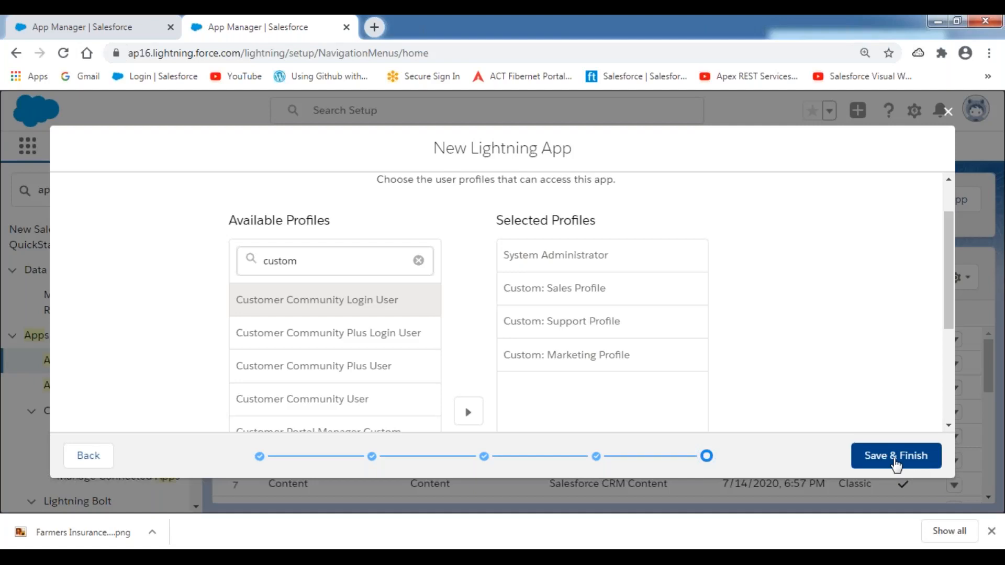
pyautogui.click(896, 458)
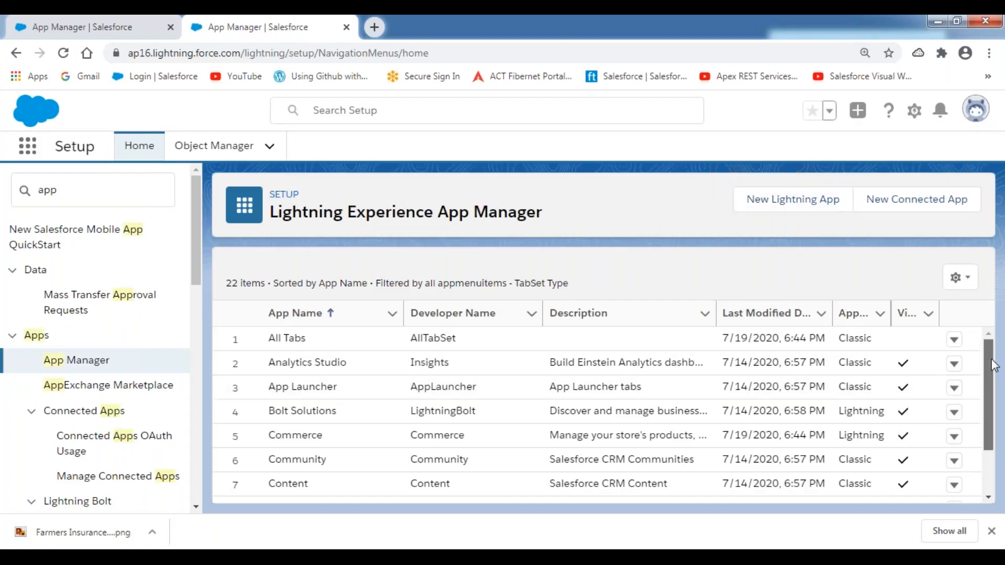
# Locate Farmers Insurance in the app list and view the actions available for it.
pyautogui.scroll(-3, 367, 408)
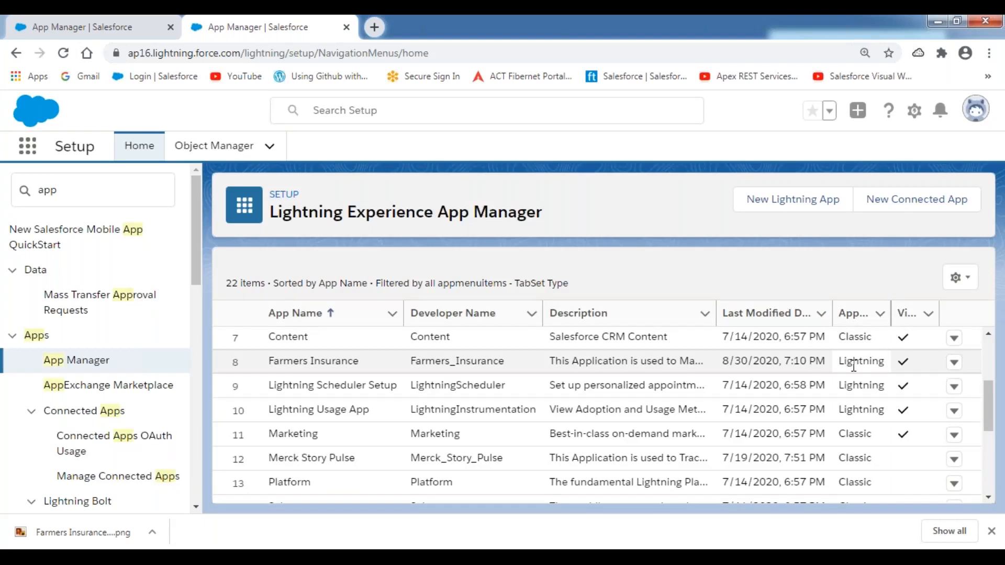
pyautogui.click(956, 365)
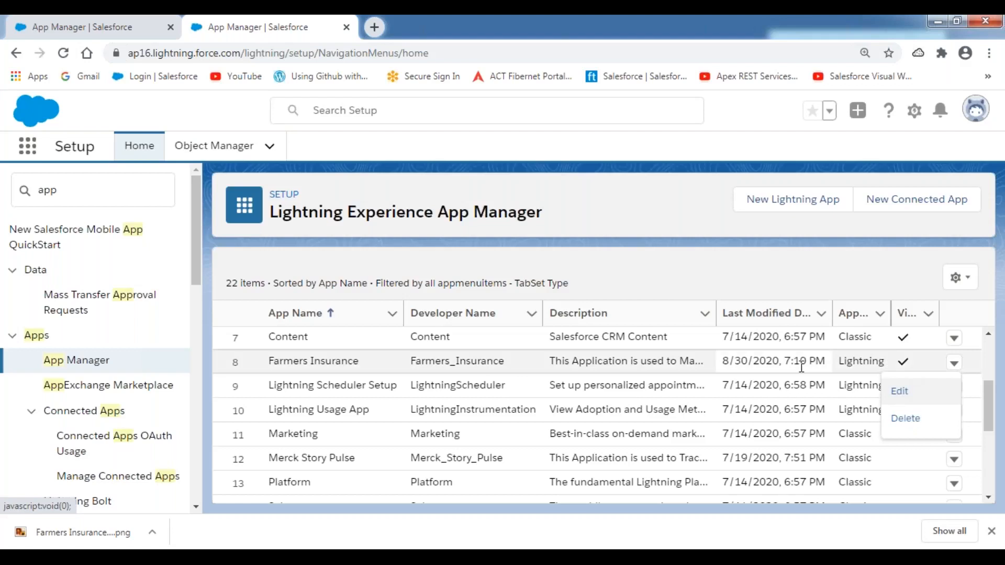
pyautogui.click(673, 229)
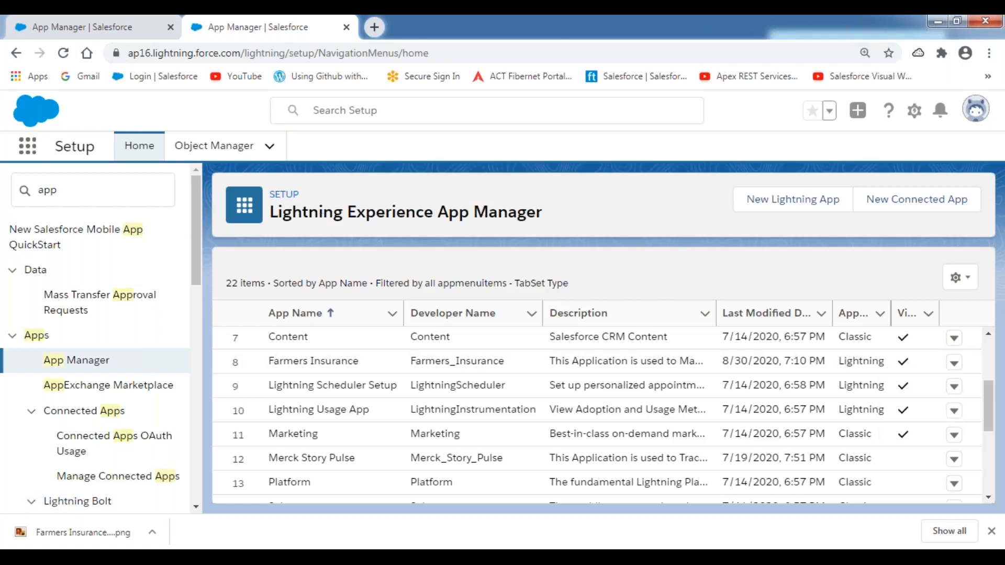
# Open the full App Launcher and locate Farmers Insurance among all apps.
pyautogui.click(29, 152)
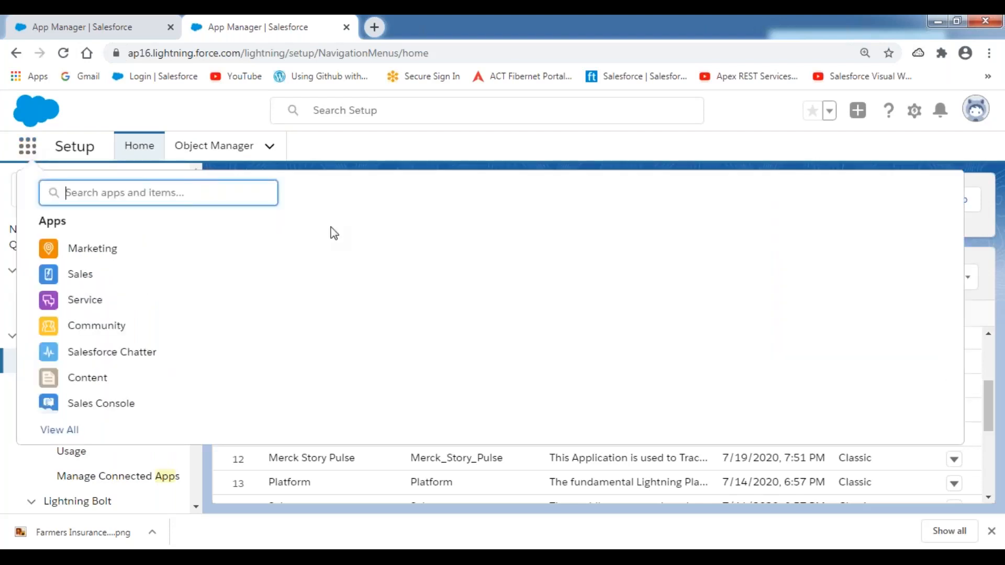
pyautogui.click(61, 433)
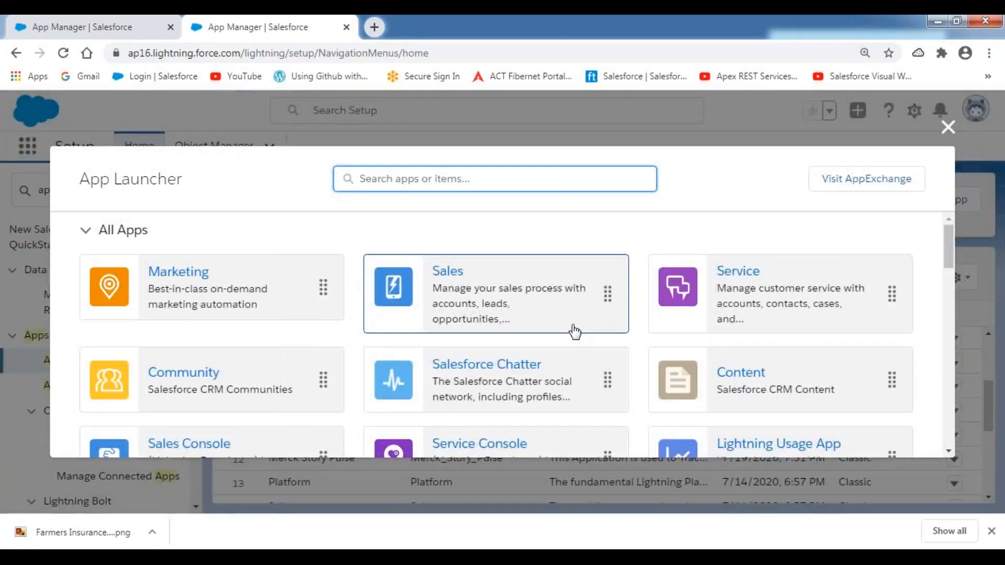
pyautogui.scroll(-3, 575, 331)
pyautogui.scroll(-3, 575, 331)
pyautogui.scroll(3, 575, 332)
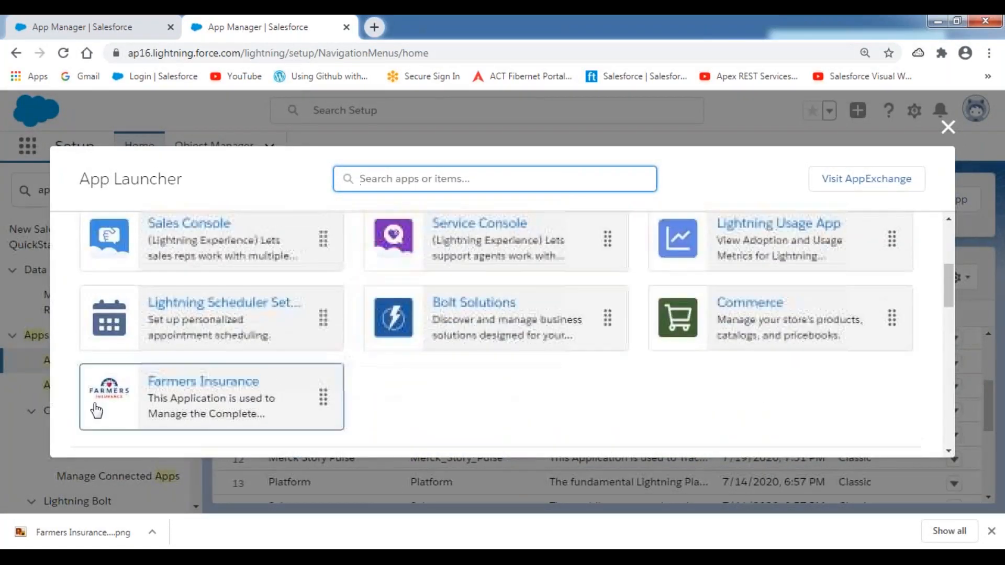
pyautogui.scroll(1, 113, 393)
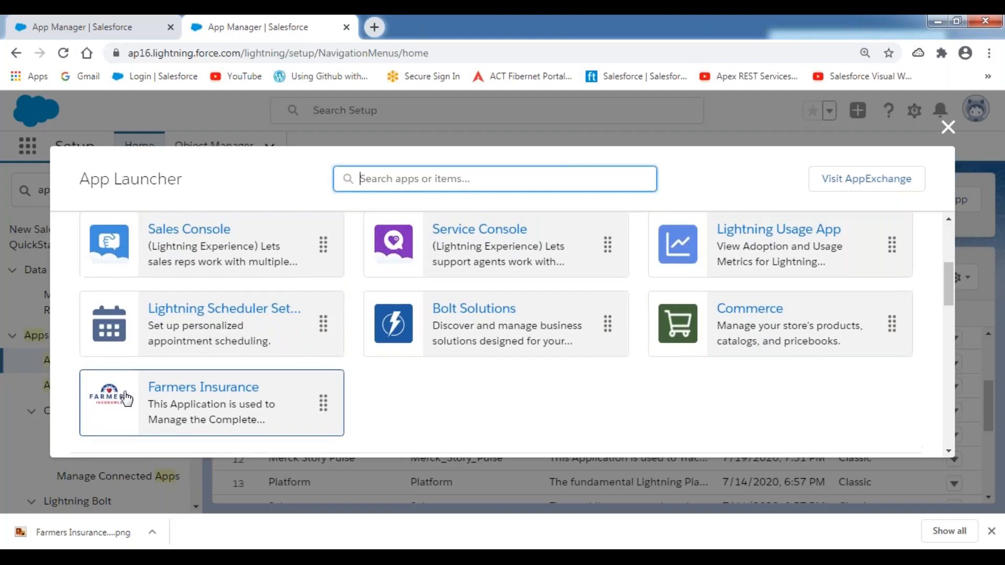
pyautogui.scroll(-1, 117, 434)
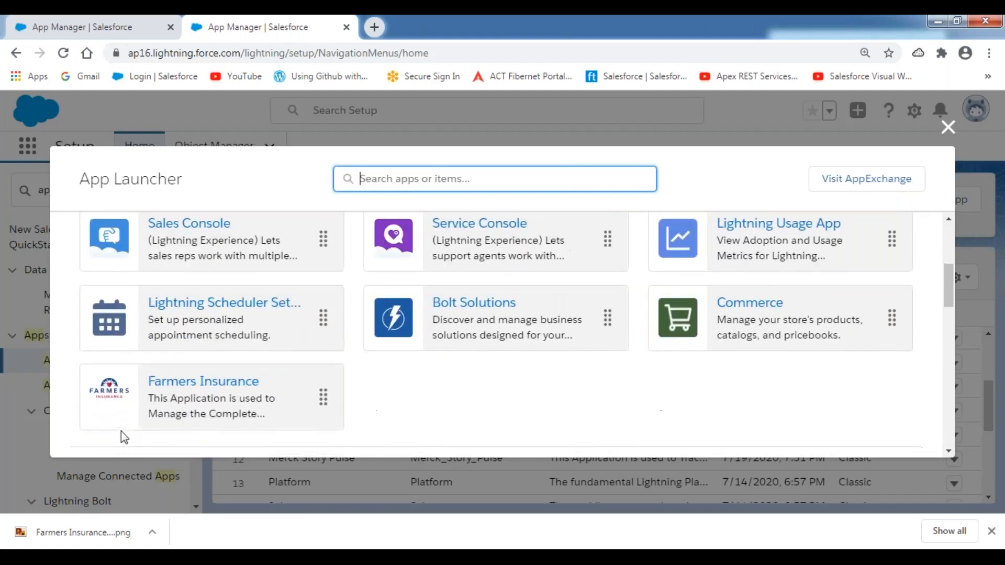
# Move the Farmers Insurance tile up the app list so it sits ahead of Sales Console.
pyautogui.moveTo(141, 389); pyautogui.dragTo(201, 348)
pyautogui.scroll(3, 208, 355)
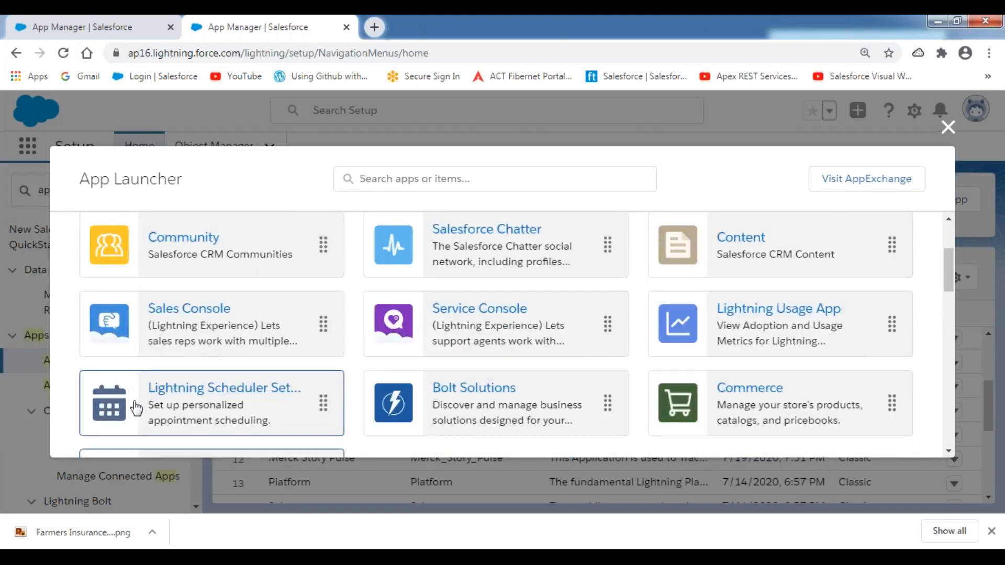
pyautogui.moveTo(108, 458); pyautogui.dragTo(129, 335)
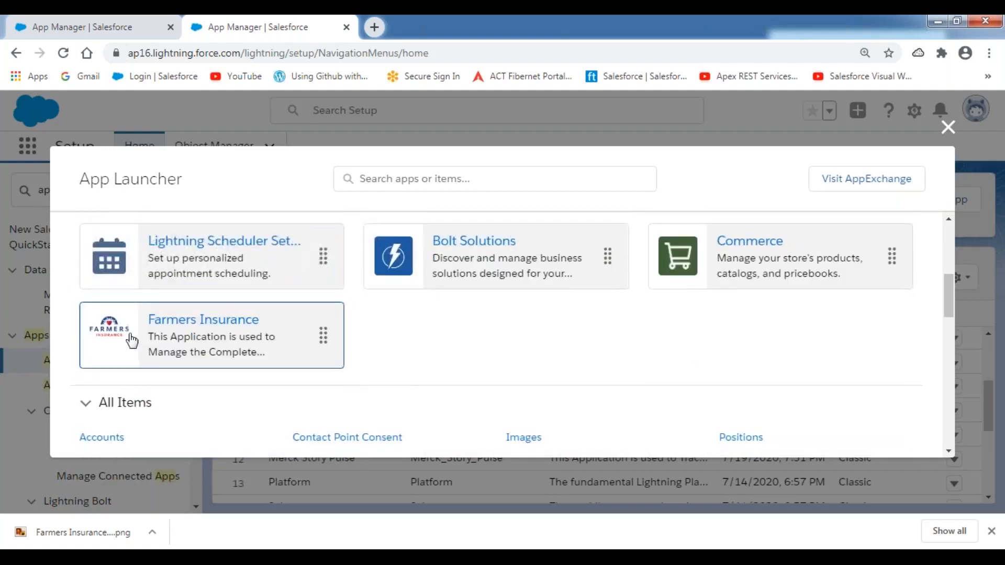
pyautogui.scroll(3, 110, 340)
pyautogui.scroll(-2, 112, 372)
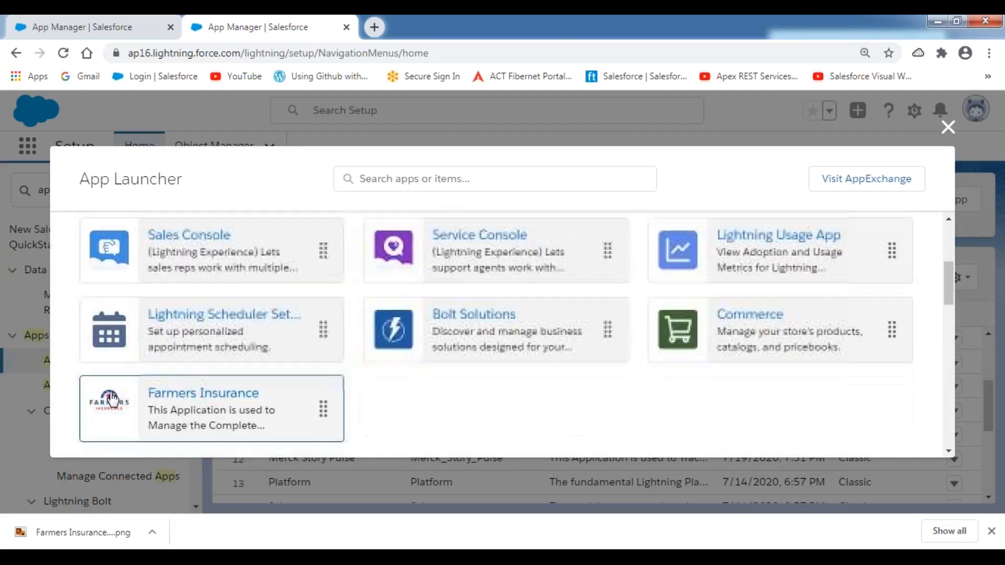
pyautogui.moveTo(111, 403); pyautogui.dragTo(123, 242)
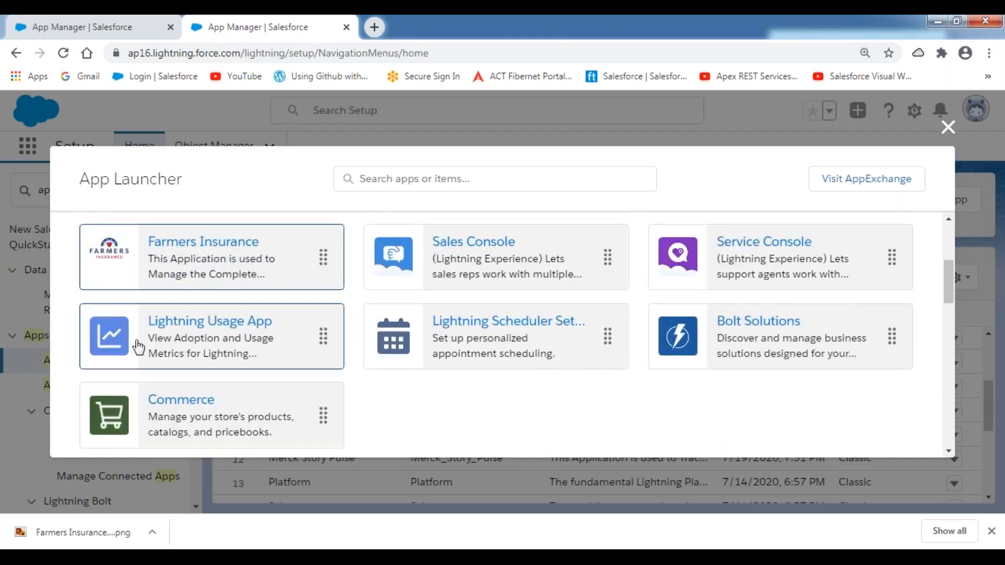
# Move the Farmers Insurance tile ahead of Community and try to bring it into the first row of apps.
pyautogui.scroll(2, 137, 345)
pyautogui.moveTo(108, 381); pyautogui.dragTo(134, 342)
pyautogui.scroll(-1, 123, 331)
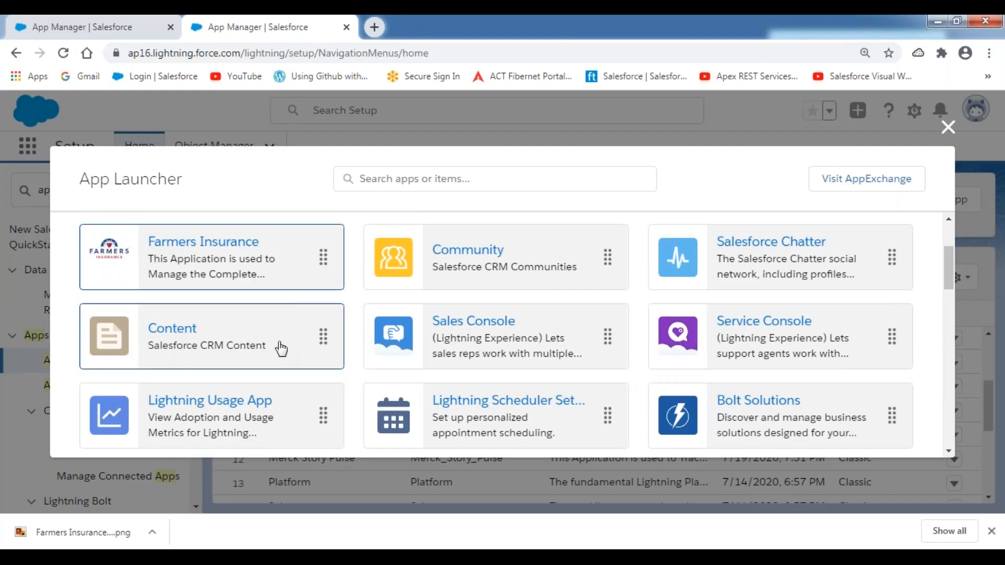
pyautogui.scroll(1, 280, 348)
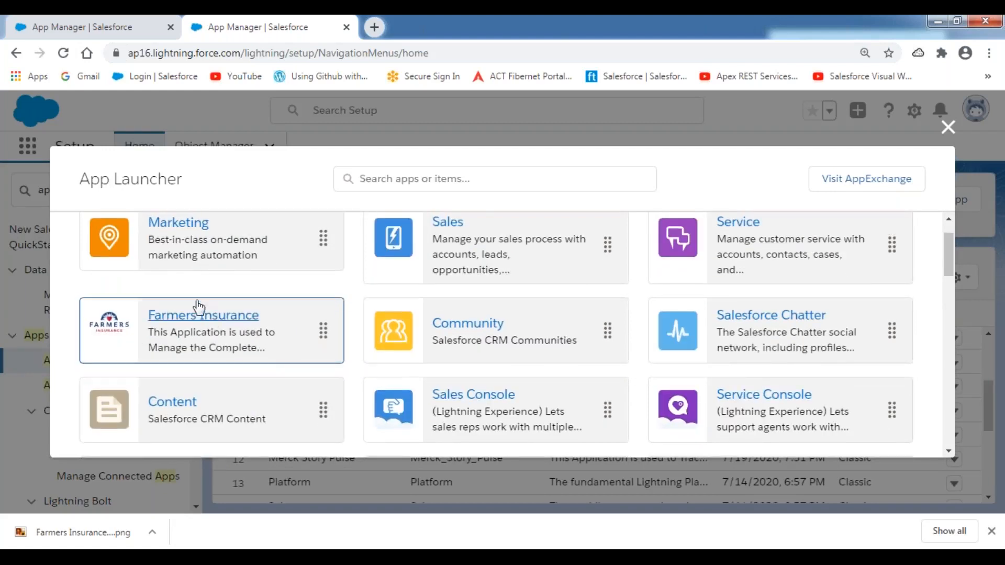
pyautogui.moveTo(118, 322); pyautogui.dragTo(142, 254)
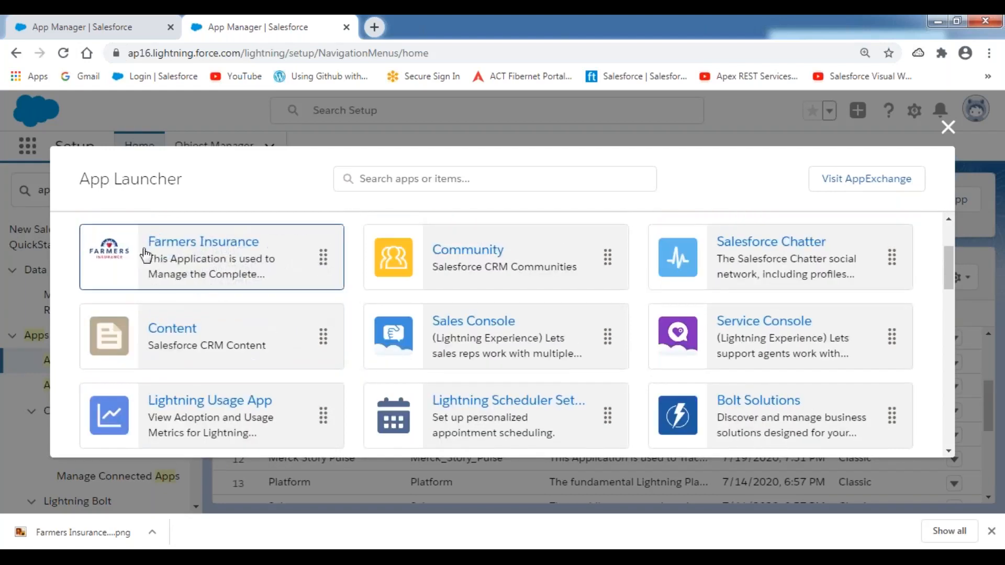
pyautogui.scroll(2, 260, 275)
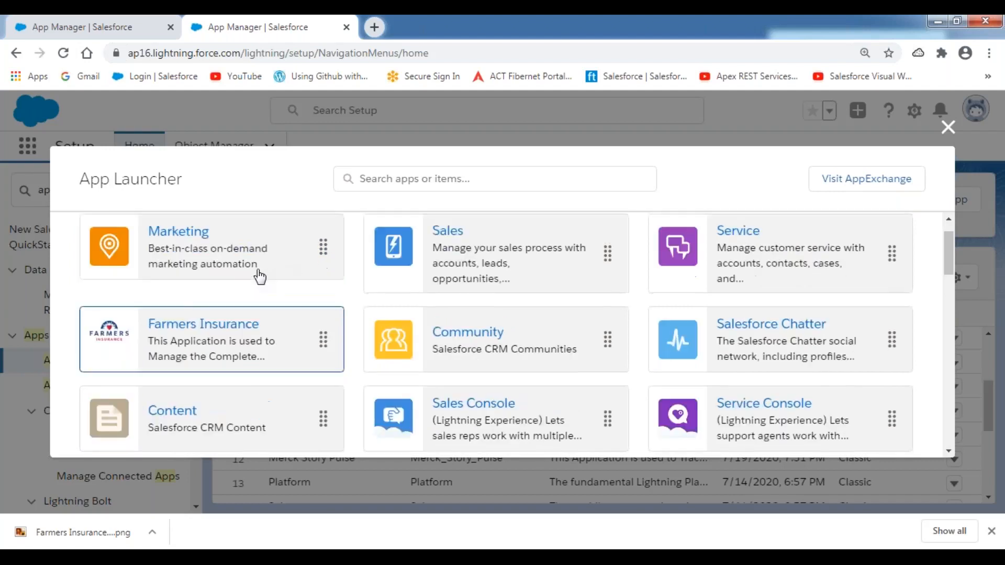
pyautogui.moveTo(154, 354); pyautogui.dragTo(189, 247)
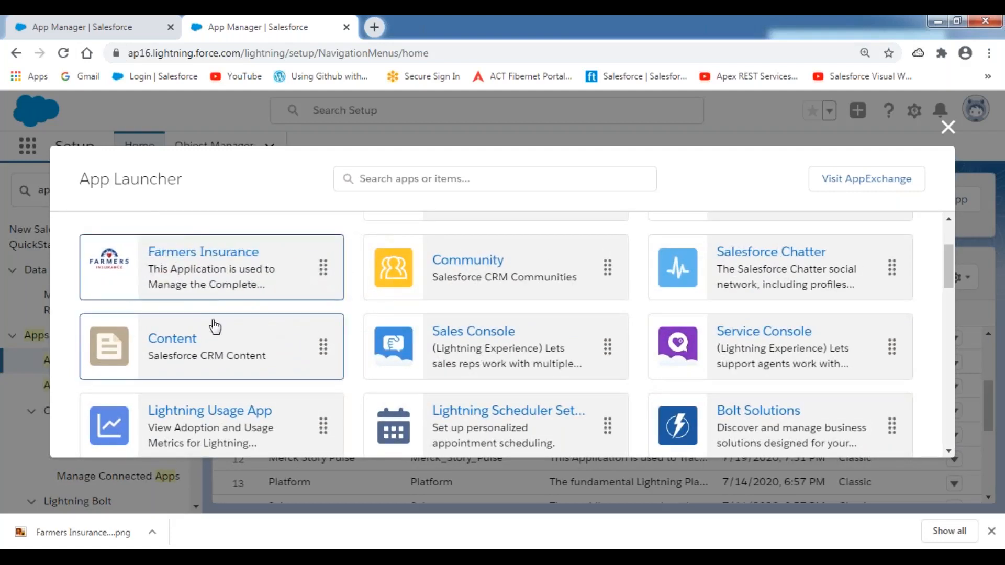
# Try to reposition the Farmers Insurance tile from below Marketing to the first row of apps.
pyautogui.scroll(3, 215, 327)
pyautogui.moveTo(107, 374); pyautogui.dragTo(142, 270)
pyautogui.scroll(2, 226, 315)
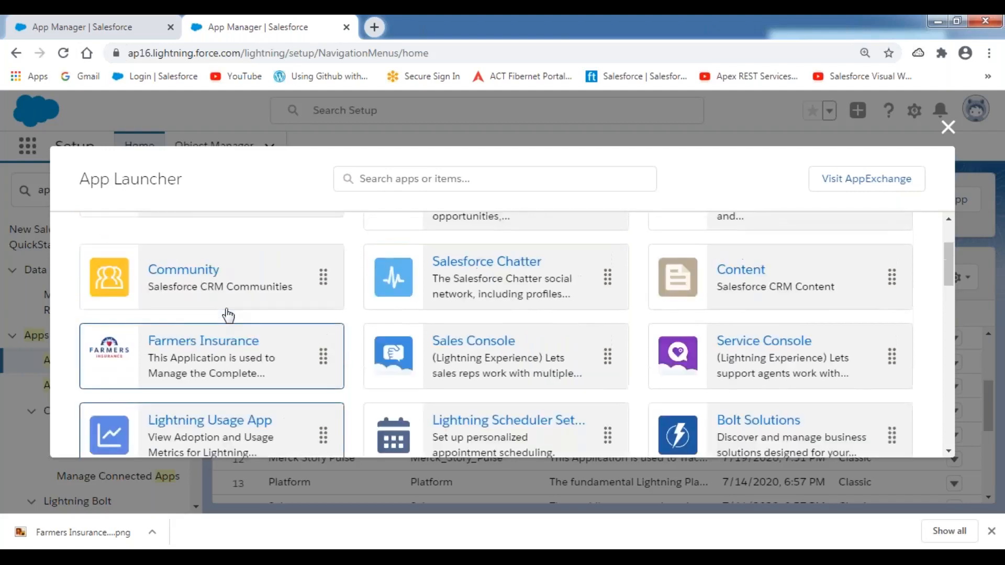
pyautogui.scroll(3, 226, 317)
pyautogui.scroll(-1, 222, 338)
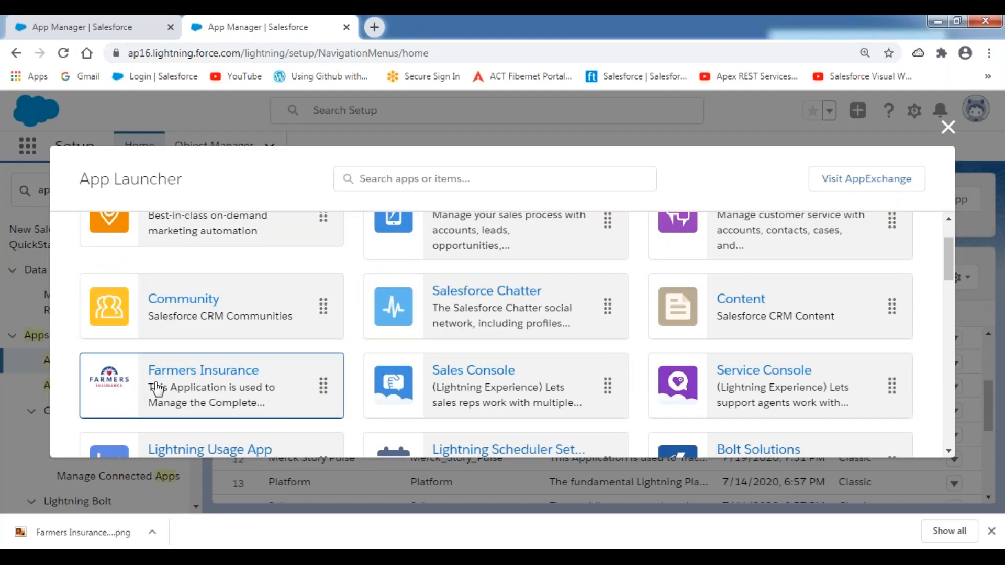
pyautogui.moveTo(157, 390); pyautogui.dragTo(140, 225)
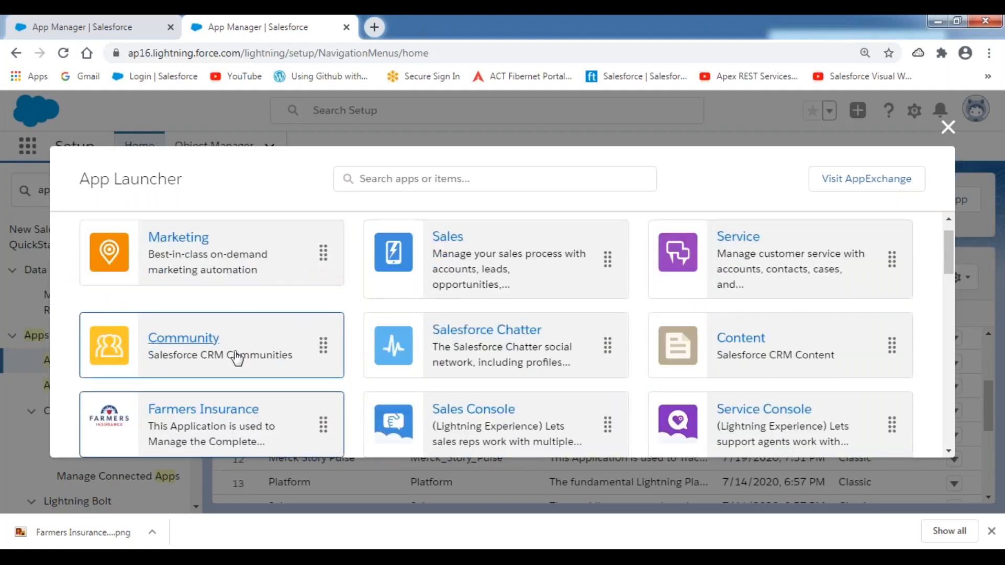
pyautogui.moveTo(157, 418); pyautogui.dragTo(204, 283)
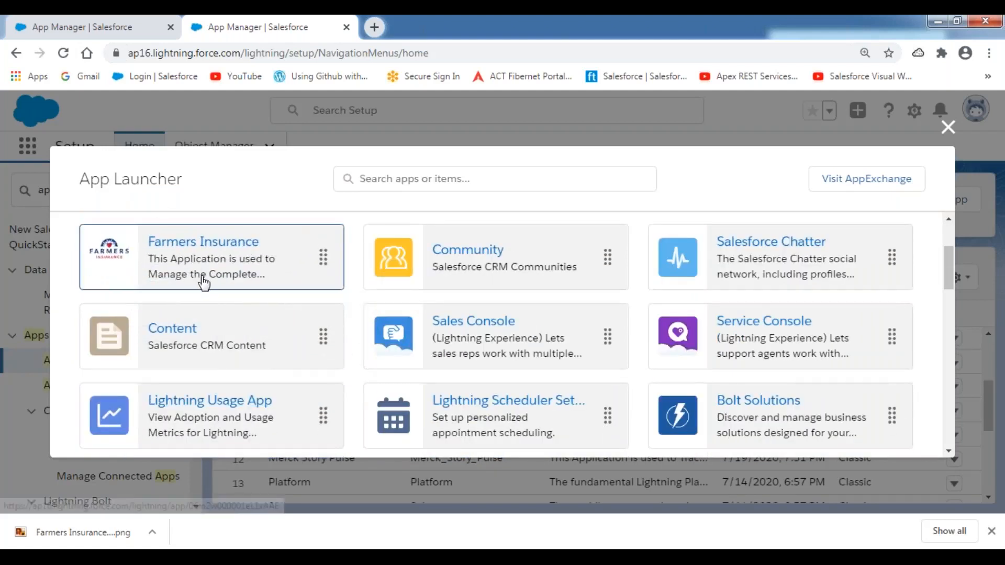
pyautogui.scroll(3, 206, 286)
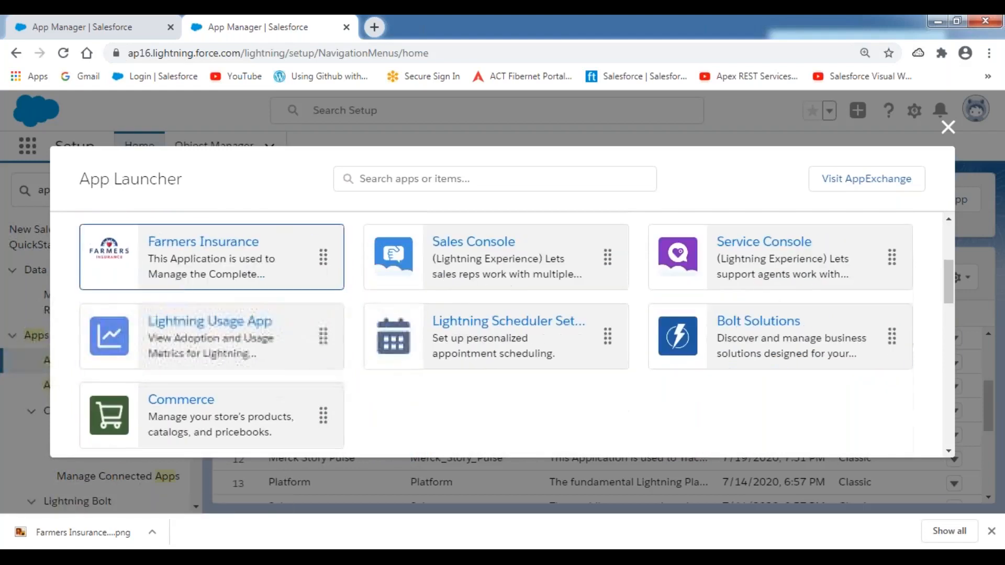
pyautogui.scroll(3, 215, 332)
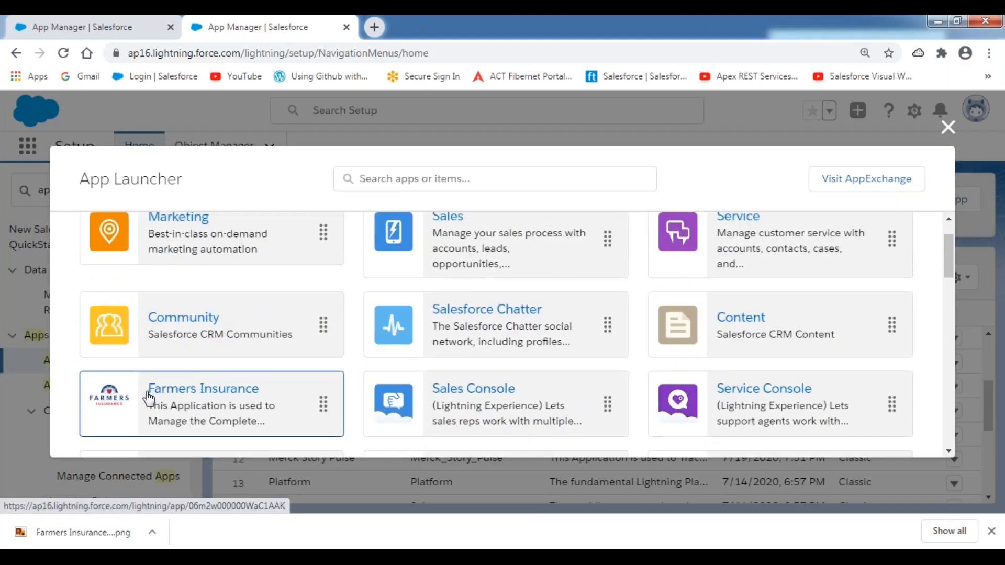
# Place the Farmers Insurance tile in the first row of apps, between Marketing and Sales.
pyautogui.moveTo(149, 399); pyautogui.dragTo(180, 247)
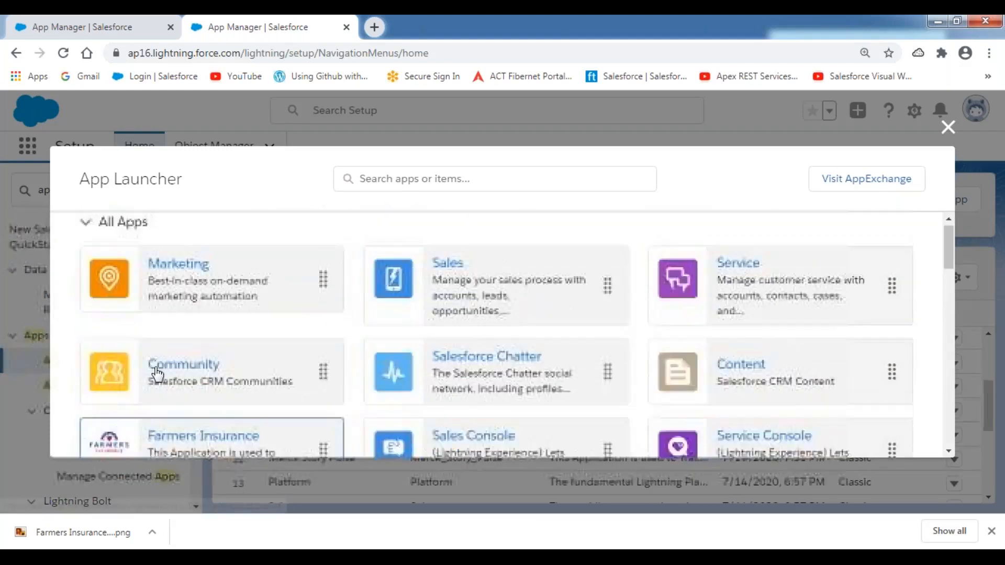
pyautogui.moveTo(123, 446); pyautogui.dragTo(135, 433)
pyautogui.scroll(-3, 135, 434)
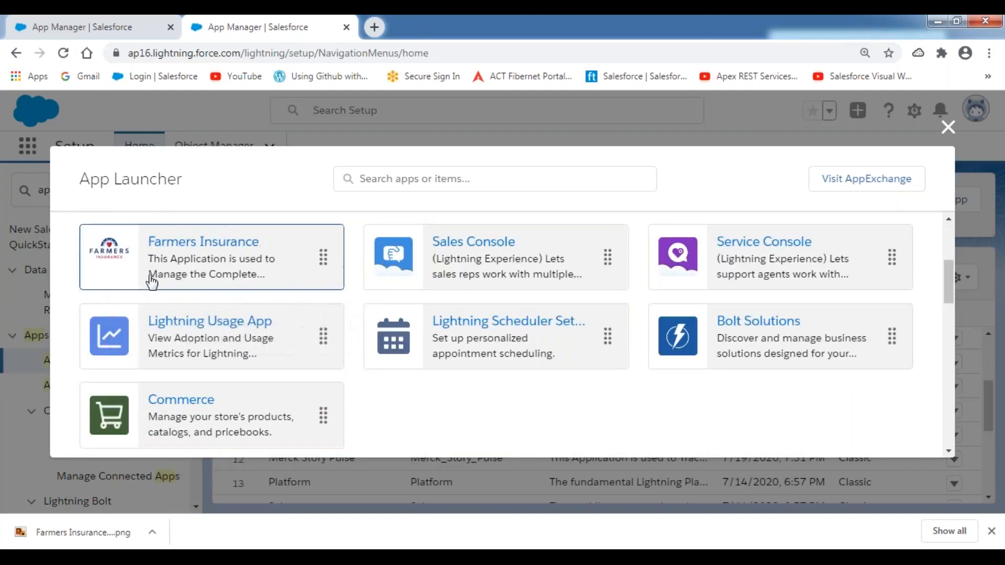
pyautogui.scroll(3, 157, 280)
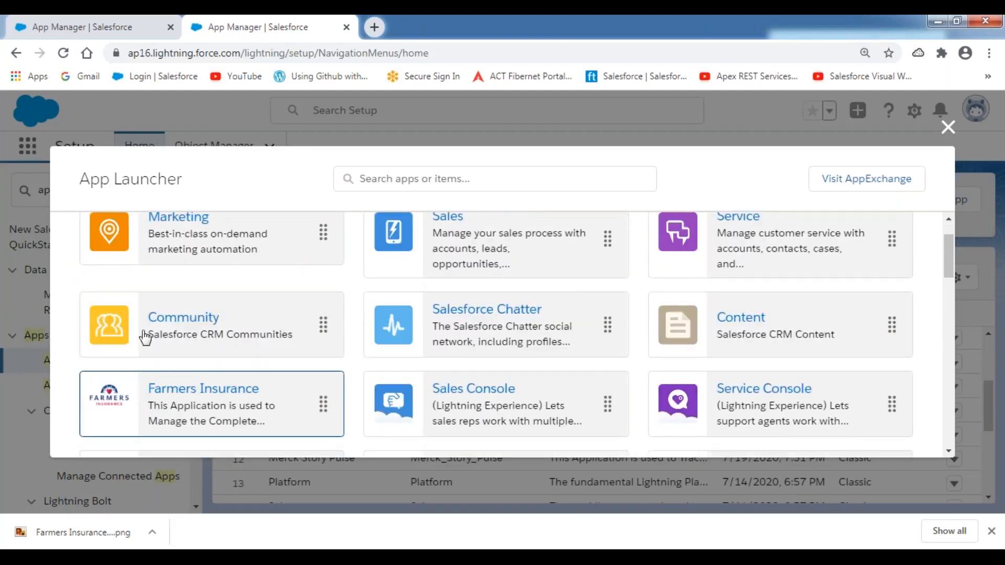
pyautogui.moveTo(145, 337); pyautogui.dragTo(328, 304)
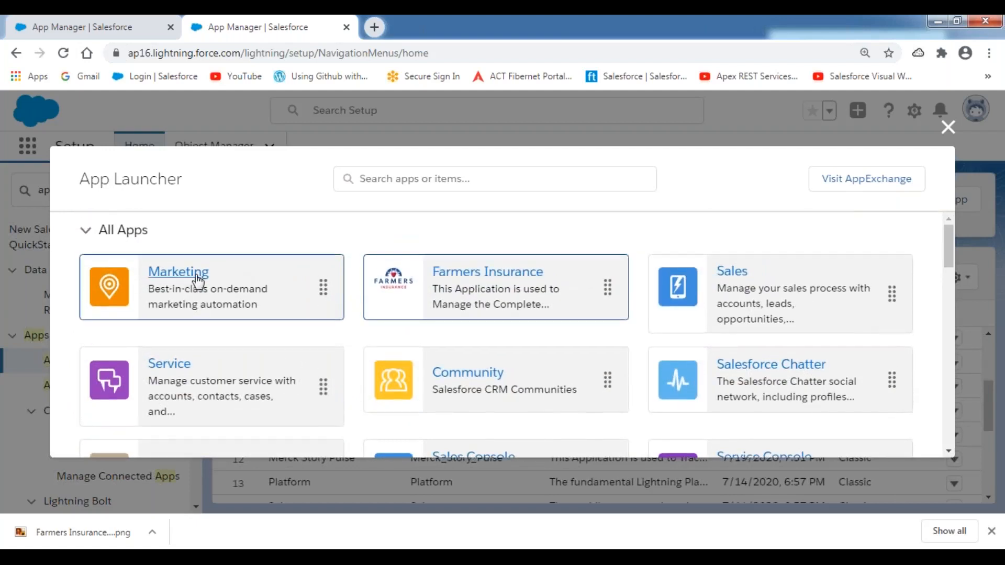
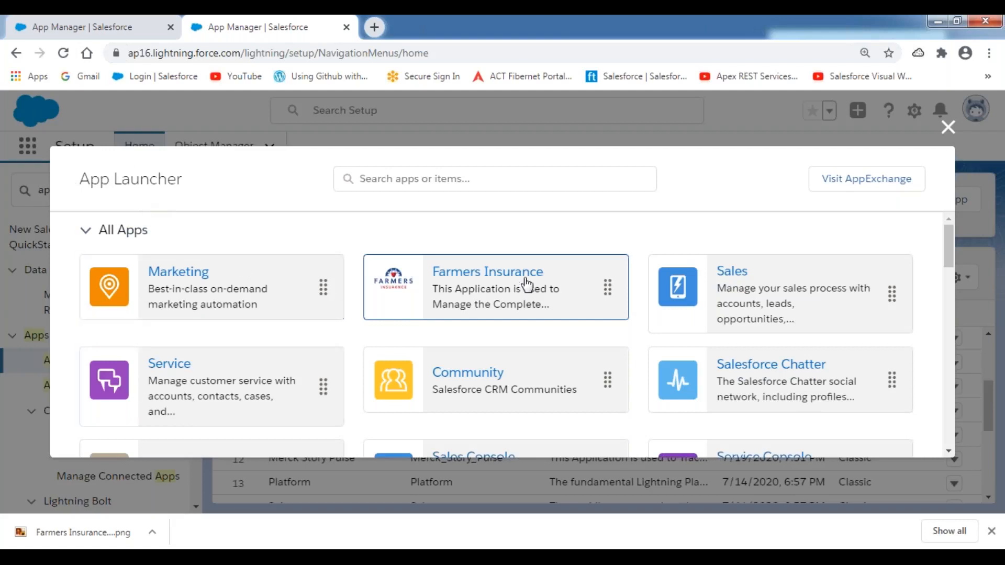
# Open the Farmers Insurance app and dismiss the tip about pinned list views.
pyautogui.click(486, 277)
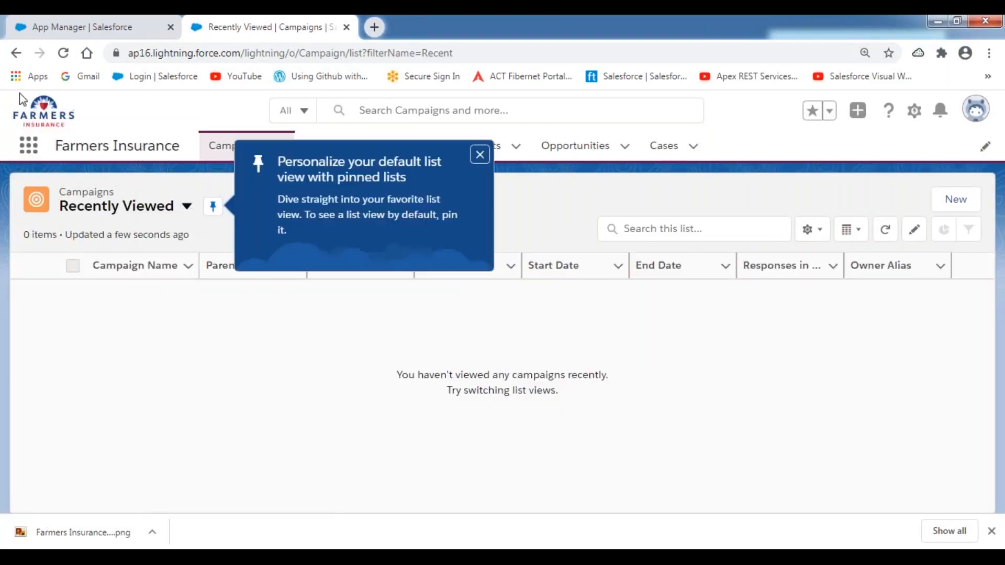
pyautogui.click(481, 154)
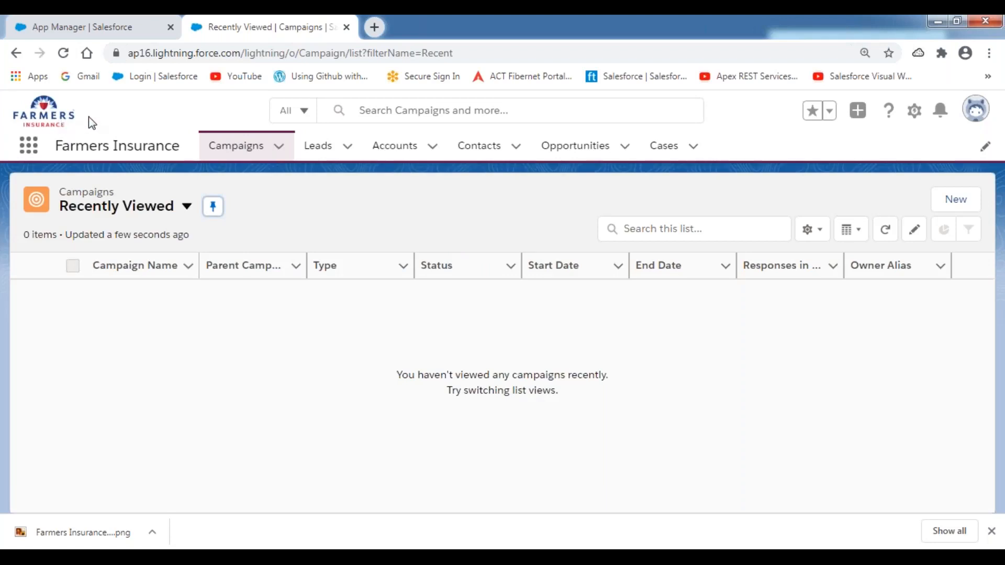
pyautogui.click(487, 30)
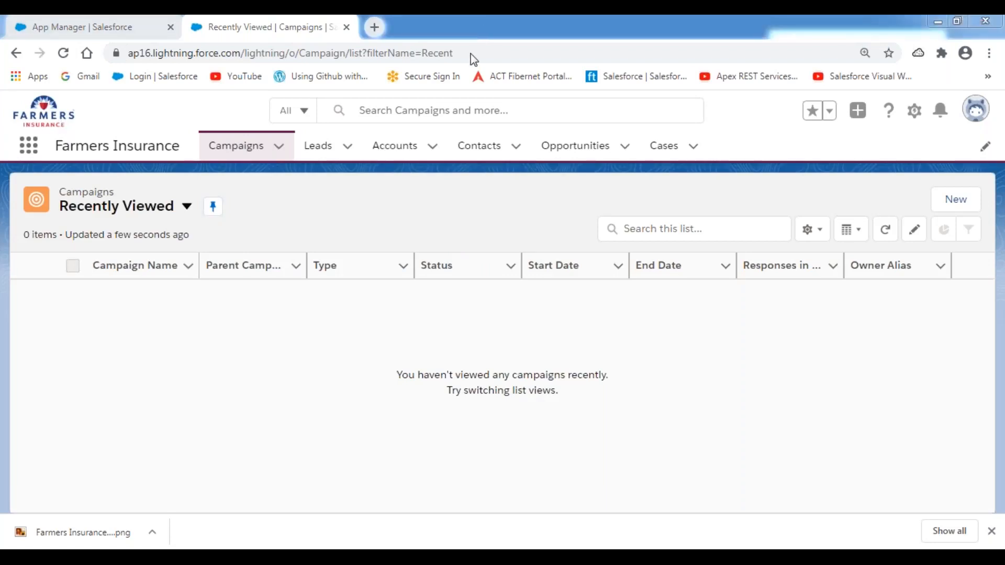
pyautogui.moveTo(196, 124)
pyautogui.mouseDown()
pyautogui.moveTo(195, 157)
pyautogui.moveTo(259, 164)
pyautogui.moveTo(707, 169)
pyautogui.mouseUp()
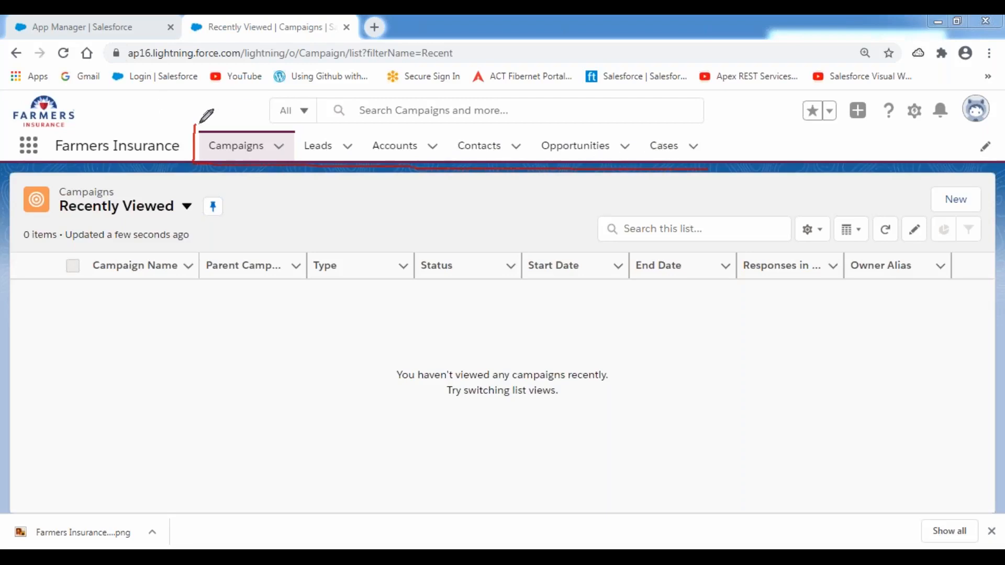
pyautogui.moveTo(221, 125)
pyautogui.mouseDown()
pyautogui.moveTo(720, 127)
pyautogui.moveTo(720, 166)
pyautogui.mouseUp()
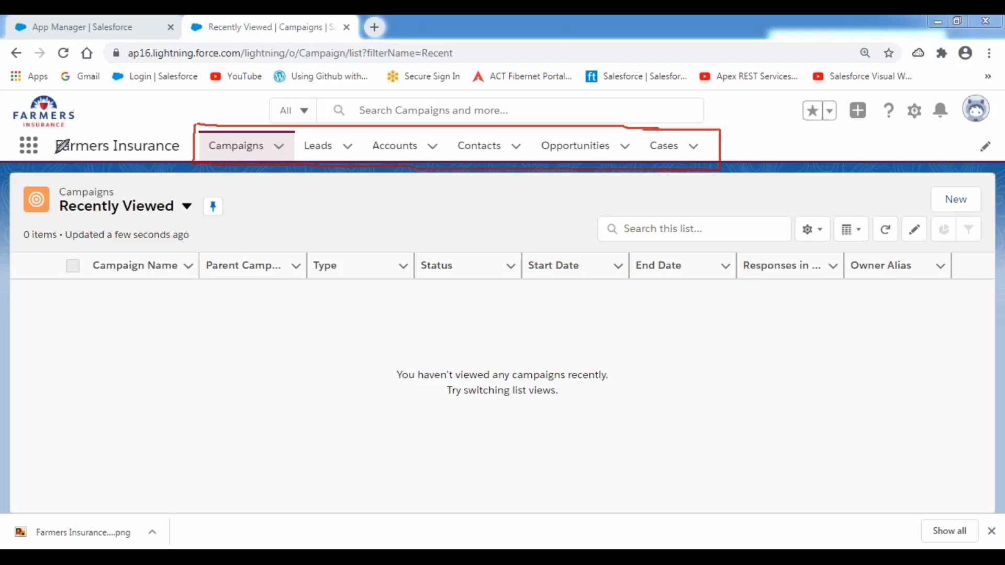
pyautogui.moveTo(52, 155)
pyautogui.mouseDown()
pyautogui.moveTo(183, 157)
pyautogui.moveTo(183, 129)
pyautogui.moveTo(56, 130)
pyautogui.moveTo(58, 157)
pyautogui.mouseUp()
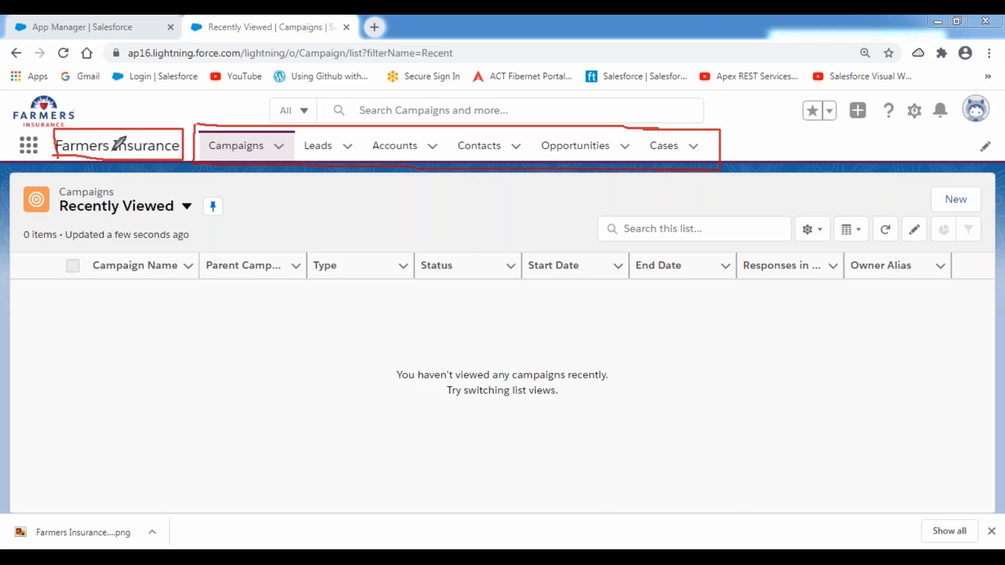
pyautogui.moveTo(15, 86)
pyautogui.mouseDown()
pyautogui.moveTo(10, 131)
pyautogui.moveTo(76, 86)
pyautogui.moveTo(12, 82)
pyautogui.mouseUp()
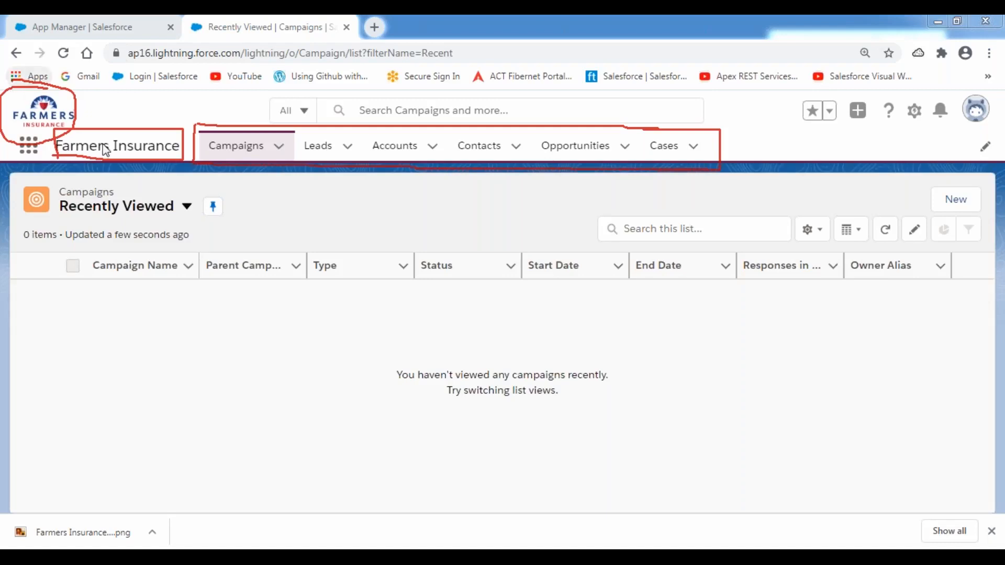
pyautogui.click(149, 101)
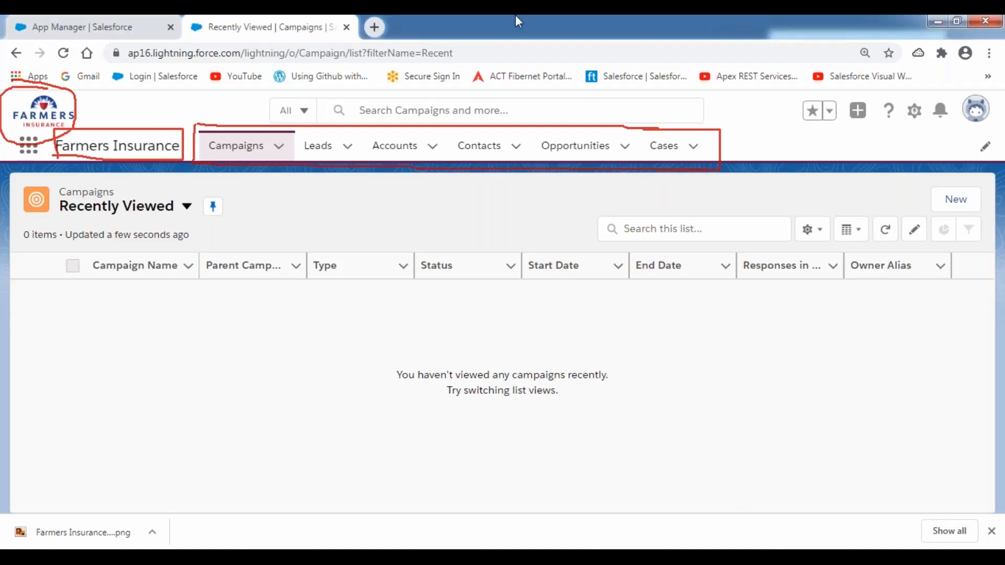
pyautogui.click(488, 24)
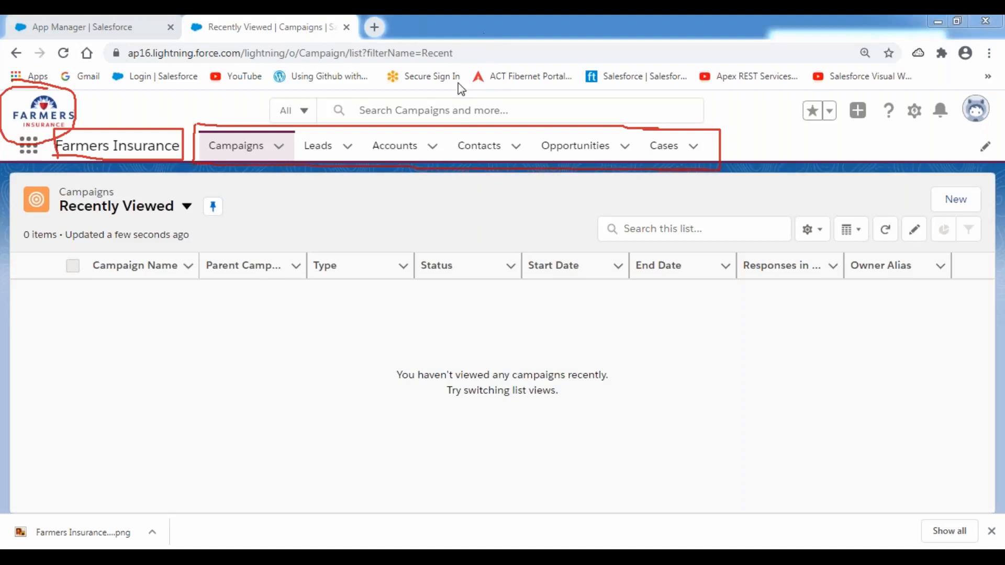
pyautogui.click(453, 121)
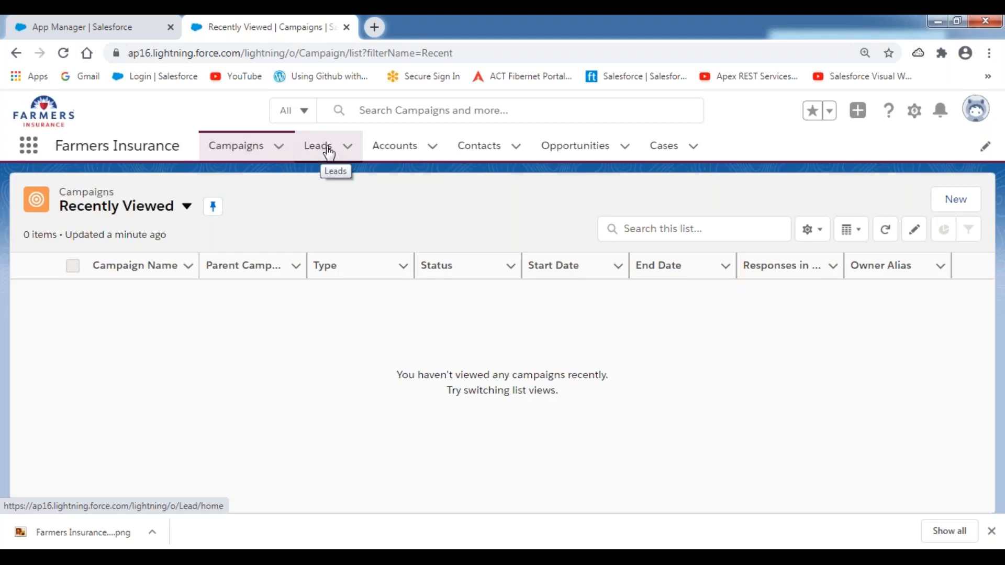
# Open a blank New Lead form from the Leads navigation item, review its fields, and close it without saving.
pyautogui.click(348, 148)
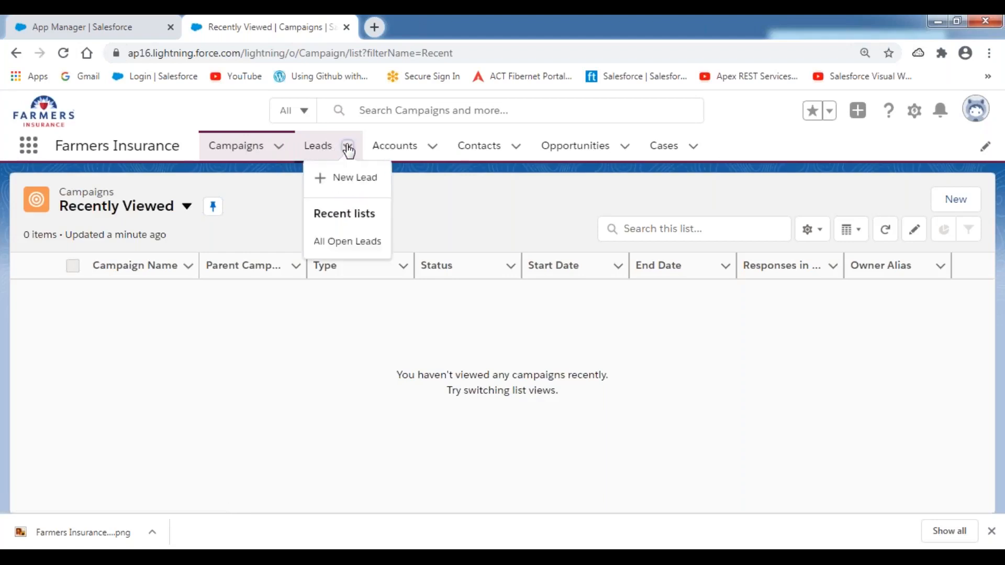
pyautogui.click(350, 181)
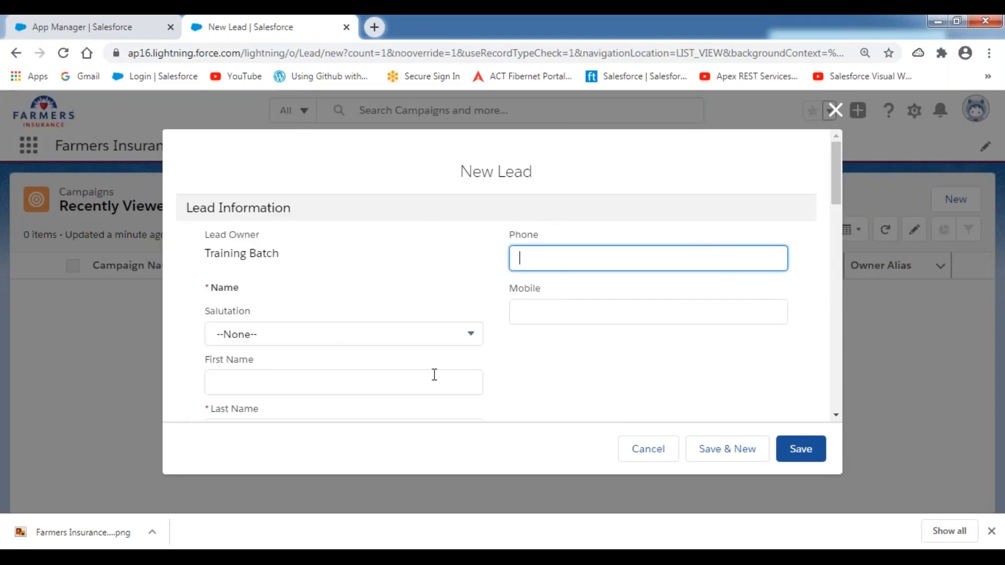
pyautogui.scroll(-10, 498, 360)
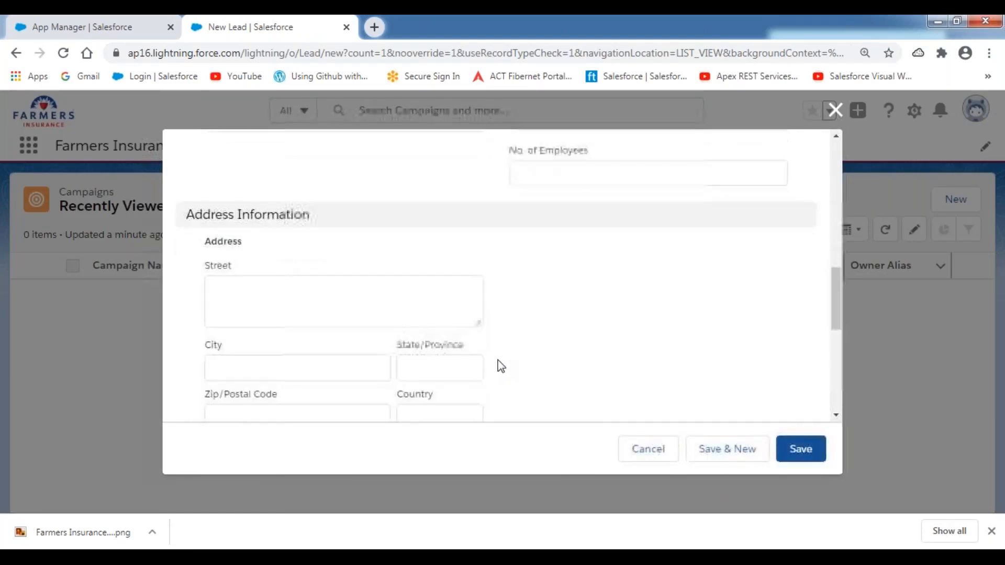
pyautogui.scroll(10, 498, 360)
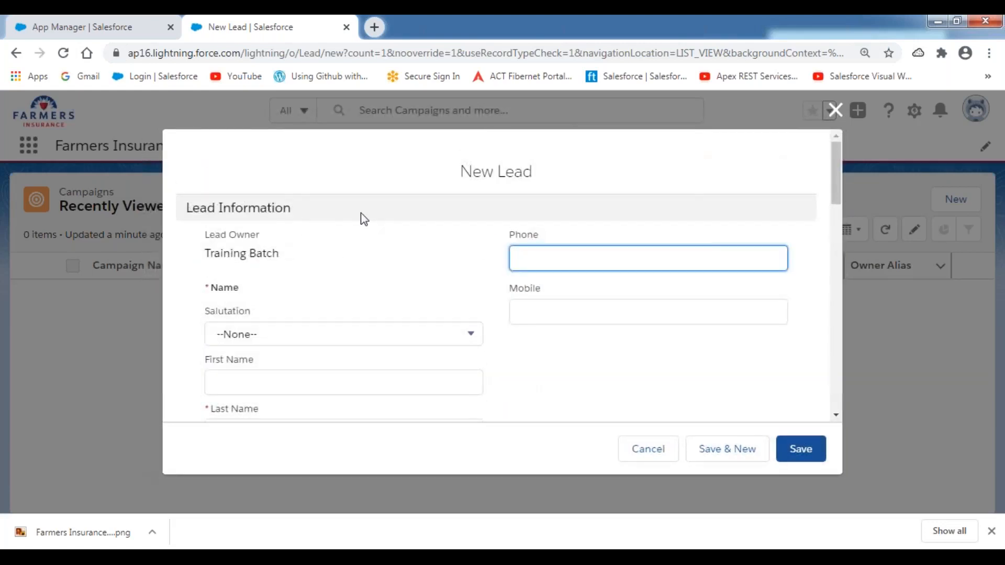
pyautogui.click(836, 110)
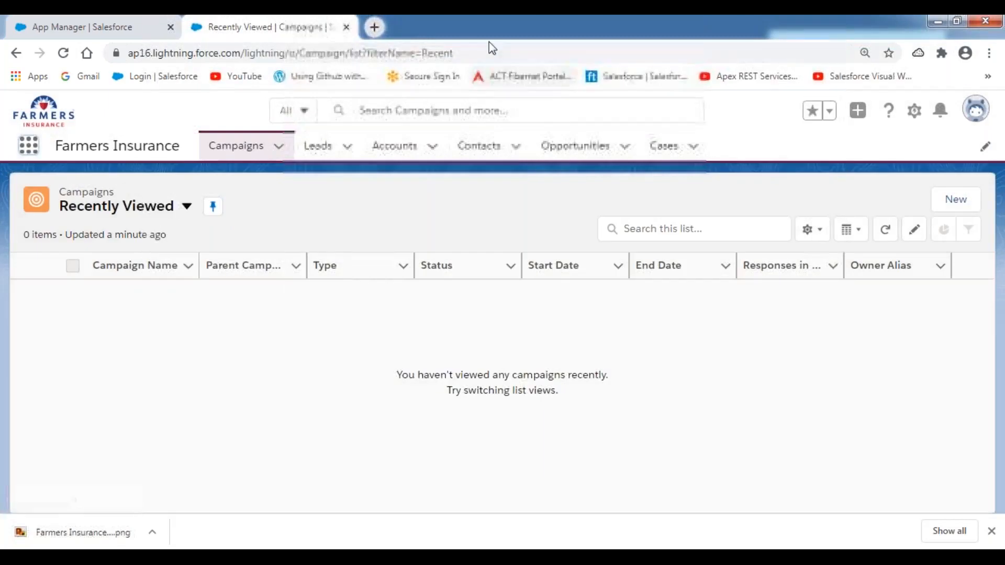
# Open the Leads object and switch its list view to All Open Leads.
pyautogui.click(330, 149)
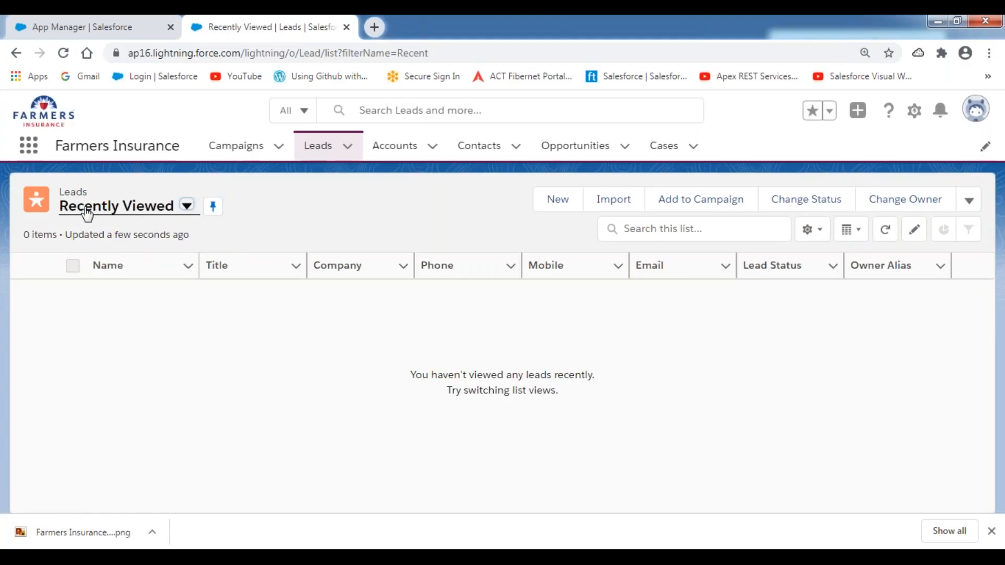
pyautogui.click(187, 209)
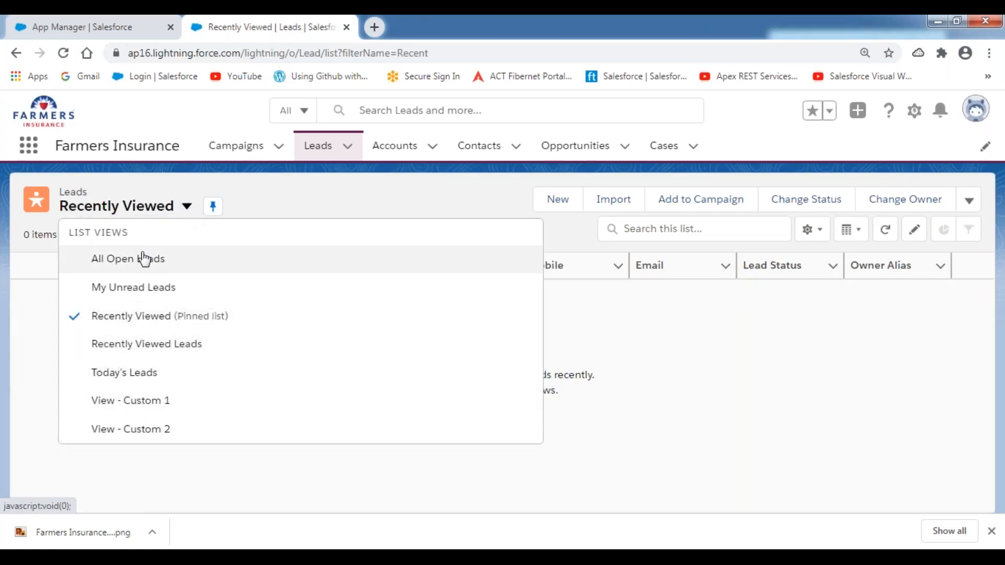
pyautogui.click(127, 262)
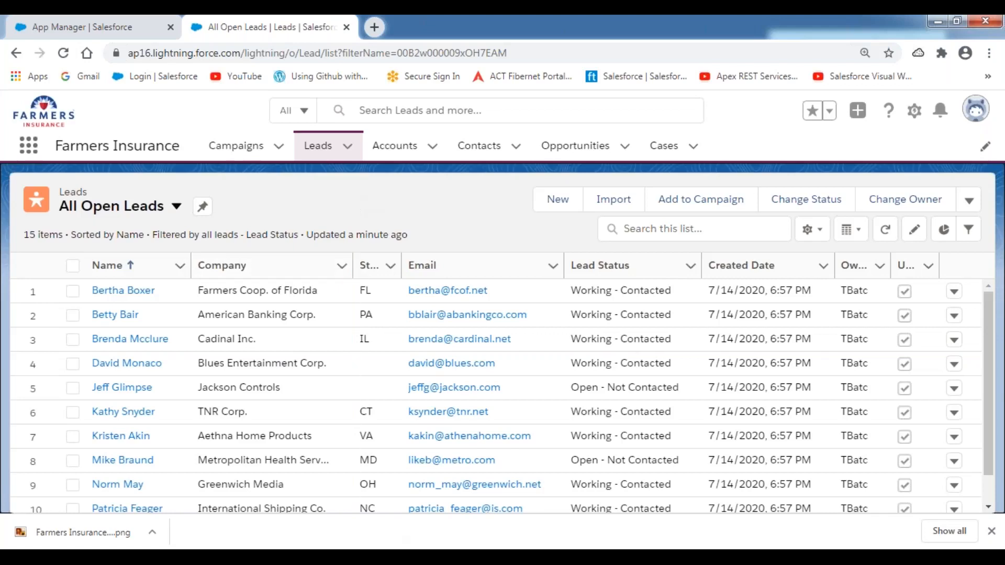
# Switch to the Notepad++ notes and add a "UseCase:" heading underlined with "========" on line 80, followed by an indented line.
pyautogui.click(391, 557)
pyautogui.click(79, 380)
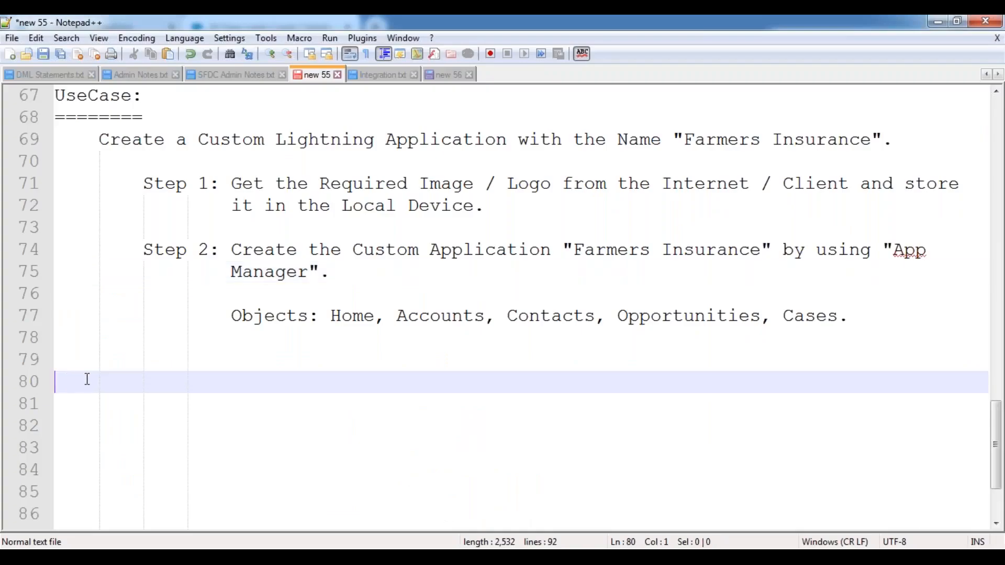
pyautogui.write('USec')
pyautogui.press('Return')
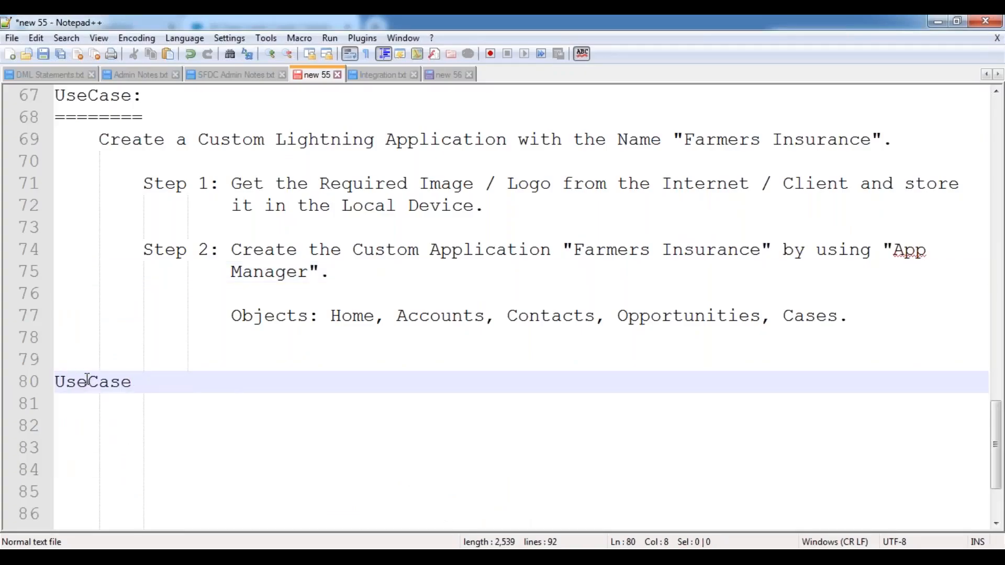
pyautogui.write(':')
pyautogui.press('Return')
pyautogui.write('========')
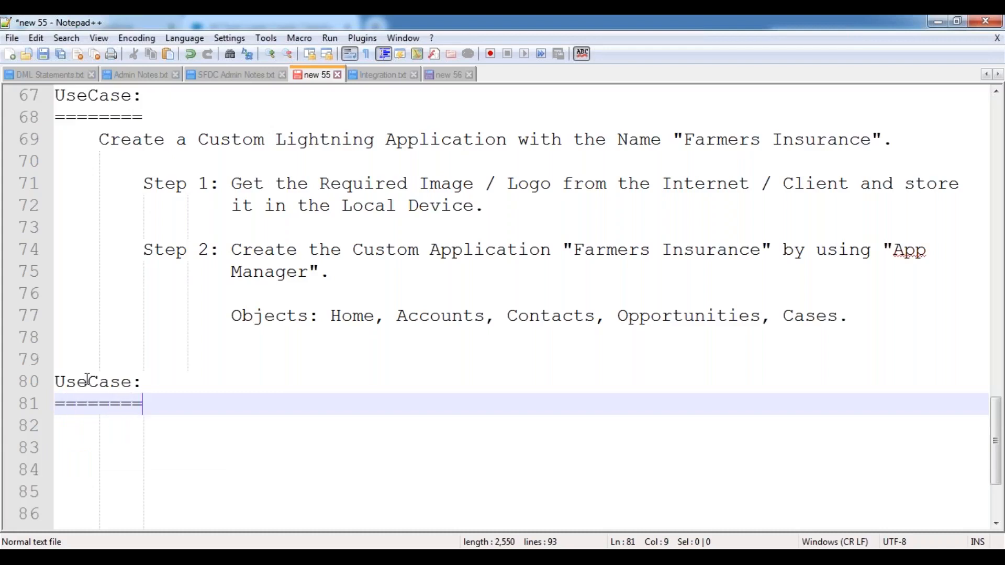
pyautogui.press('Return')
pyautogui.press('Tab')
pyautogui.press('BackSpace')
pyautogui.press('BackSpace')
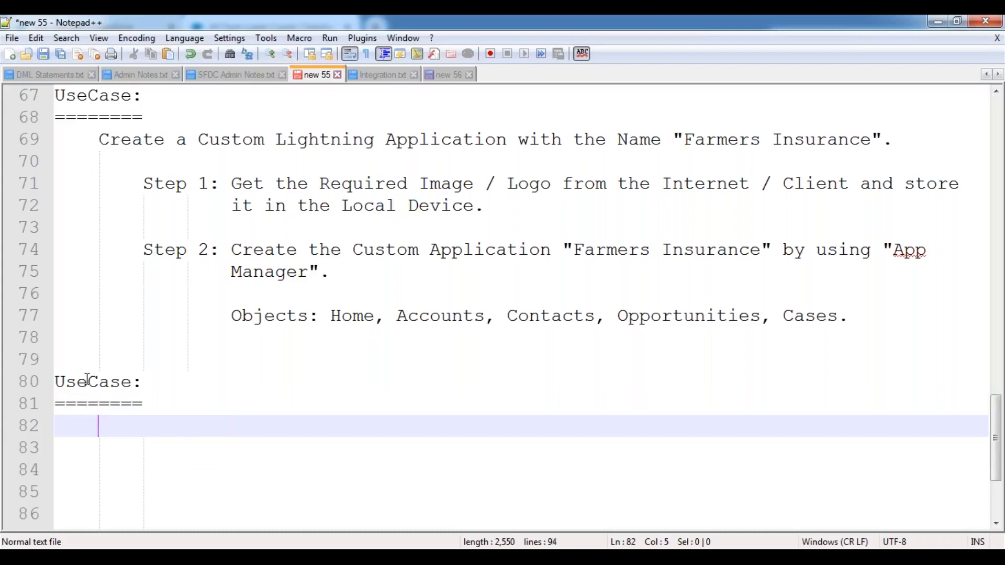
# Write "Create a ListView Option / Filter for Lead Object" on the indented line under the new UseCase heading.
pyautogui.write('Create a ')
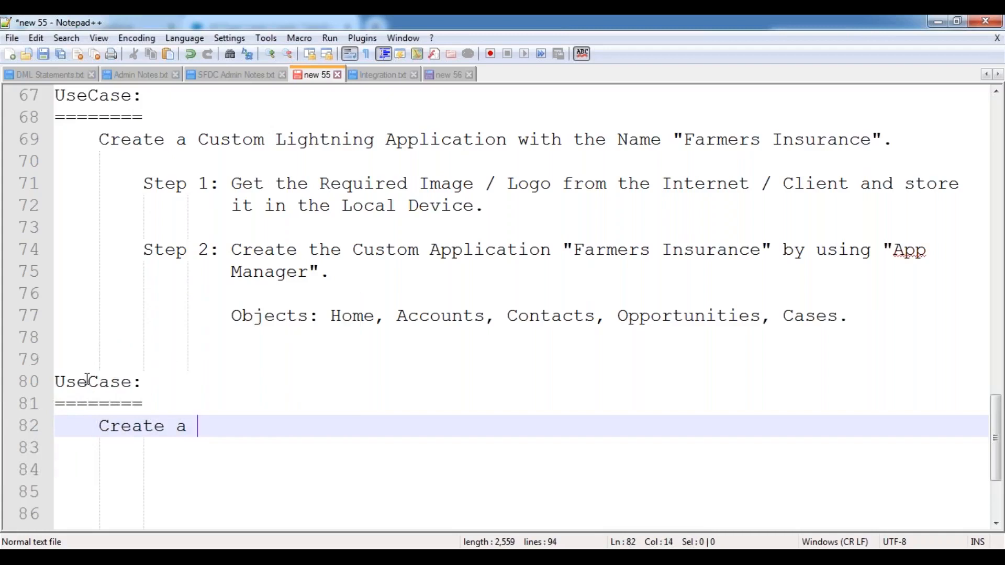
pyautogui.write('ListView Option')
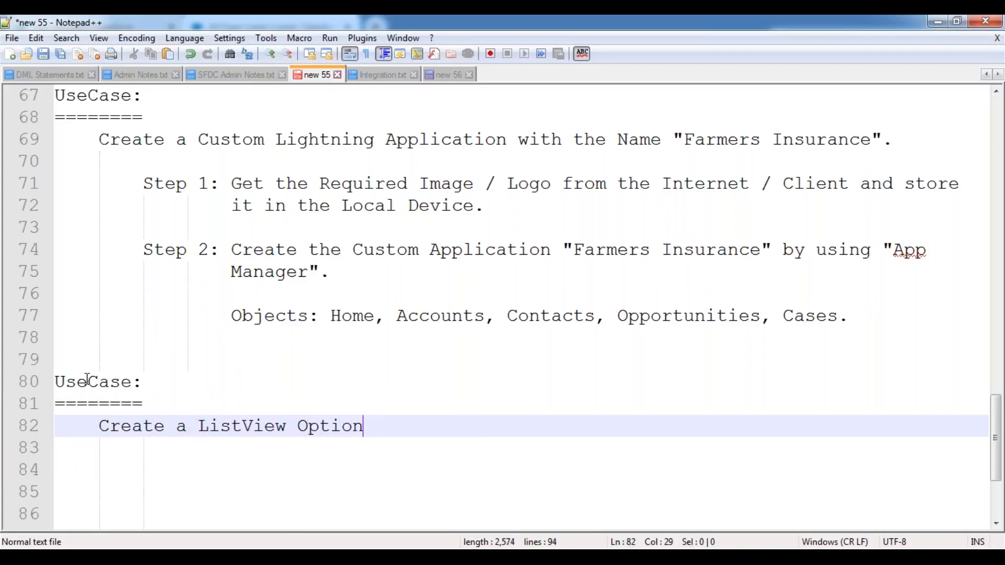
pyautogui.write(' / Filter')
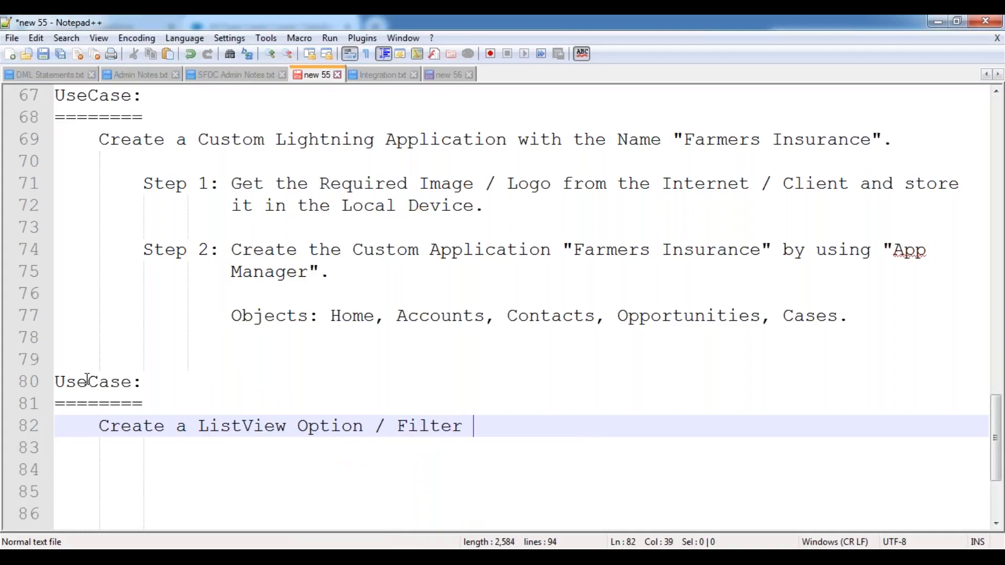
pyautogui.write(' for Lad')
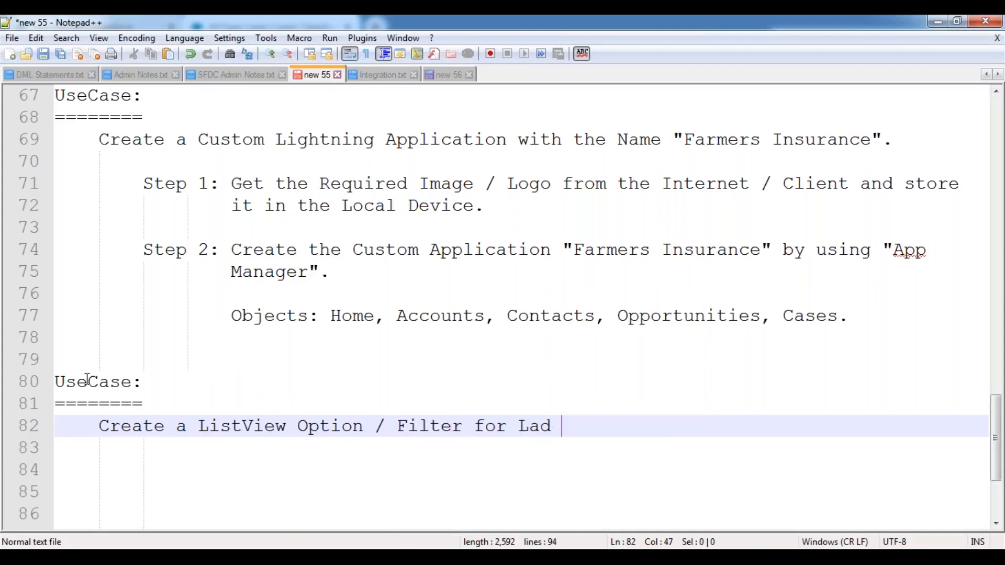
pyautogui.press('BackSpace')
pyautogui.press('BackSpace')
pyautogui.press('BackSpace')
pyautogui.write('ead Obje')
pyautogui.press('BackSpace')
pyautogui.press('BackSpace')
pyautogui.write('bject')
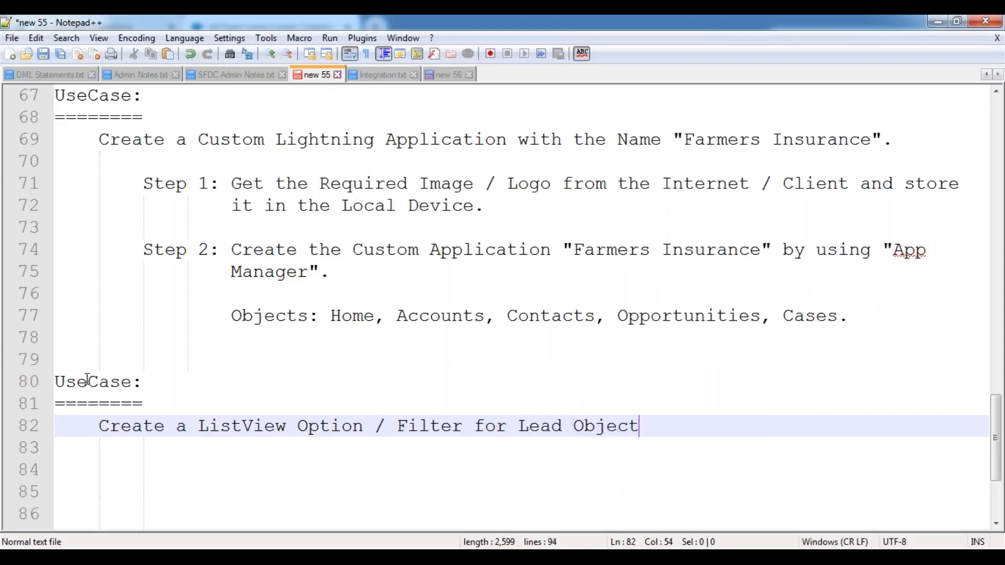
# Complete the use case sentence with ", to represent only the "Hot Rating Lead Records".".
pyautogui.write(', to repre')
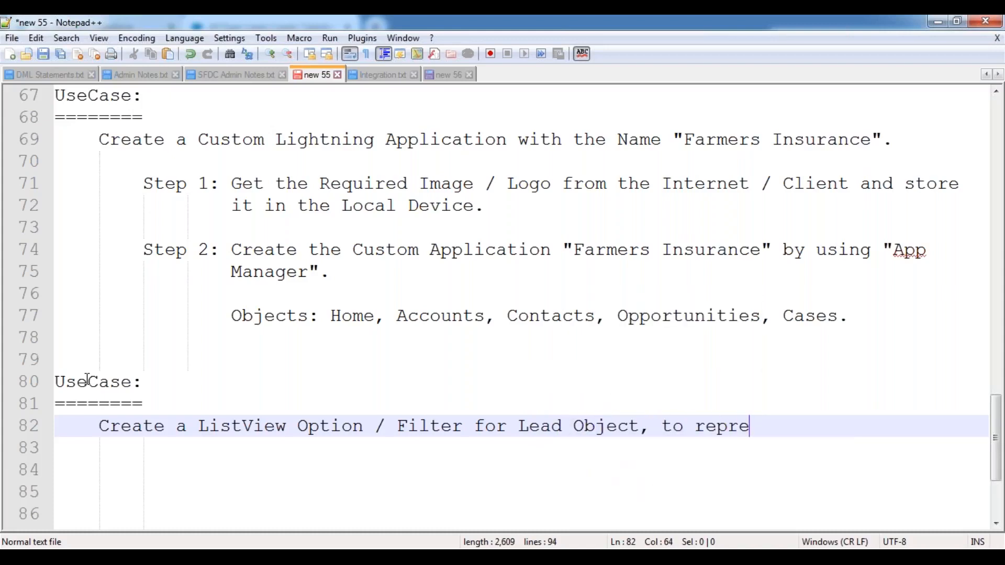
pyautogui.write('sent only')
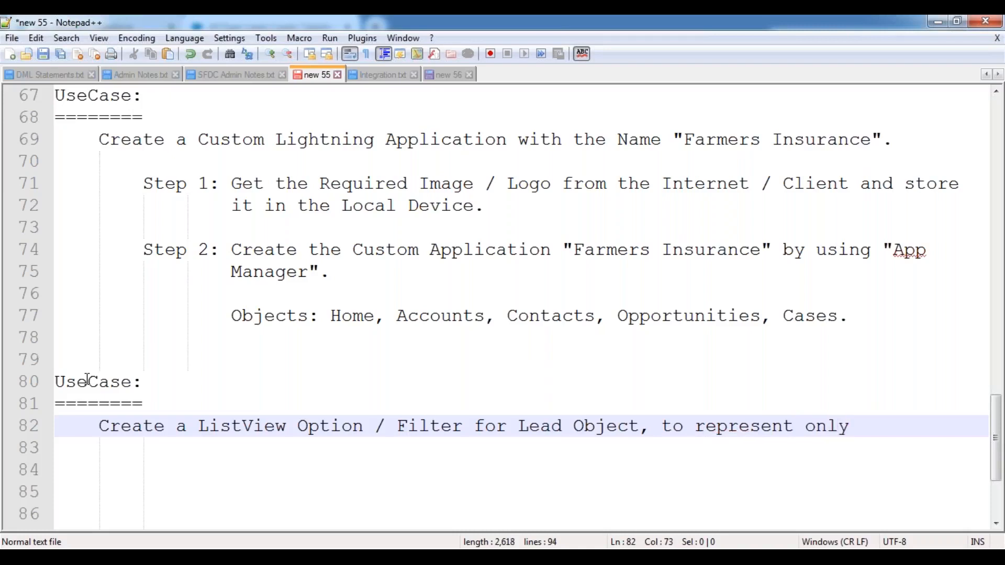
pyautogui.write(' the "Hot Ra')
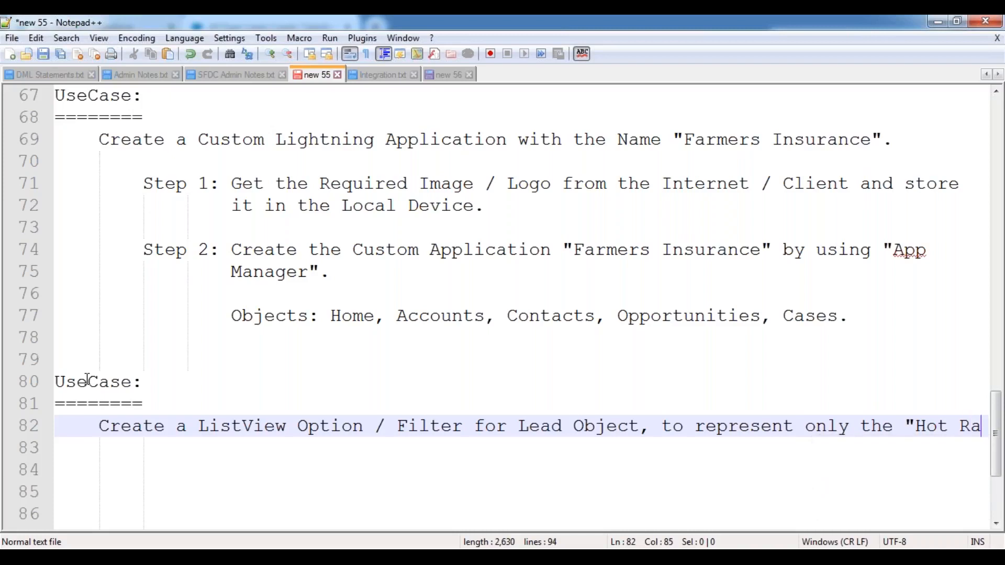
pyautogui.write('ting :')
pyautogui.press('BackSpace')
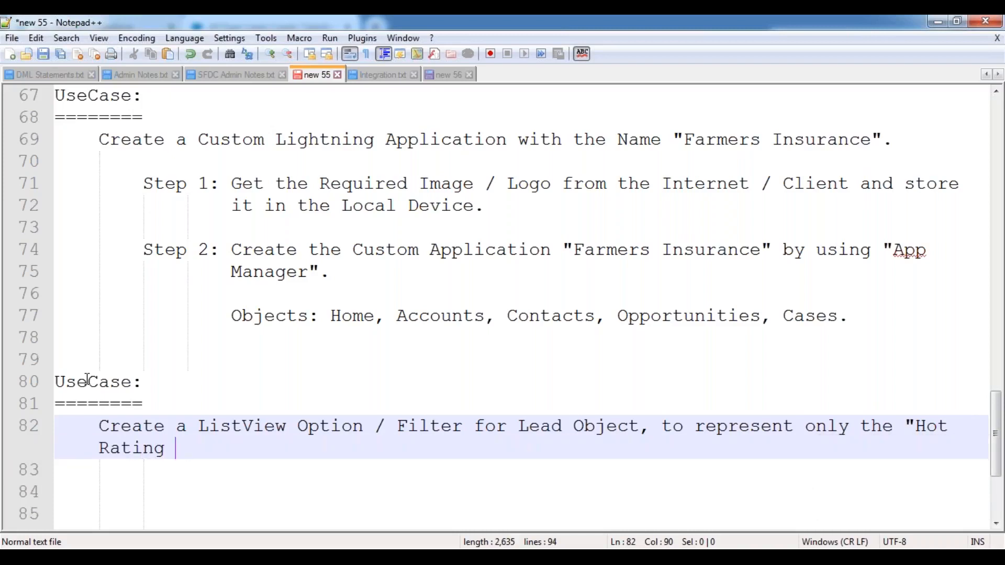
pyautogui.write('Lead REcor')
pyautogui.press('BackSpace')
pyautogui.press('BackSpace')
pyautogui.press('BackSpace')
pyautogui.press('BackSpace')
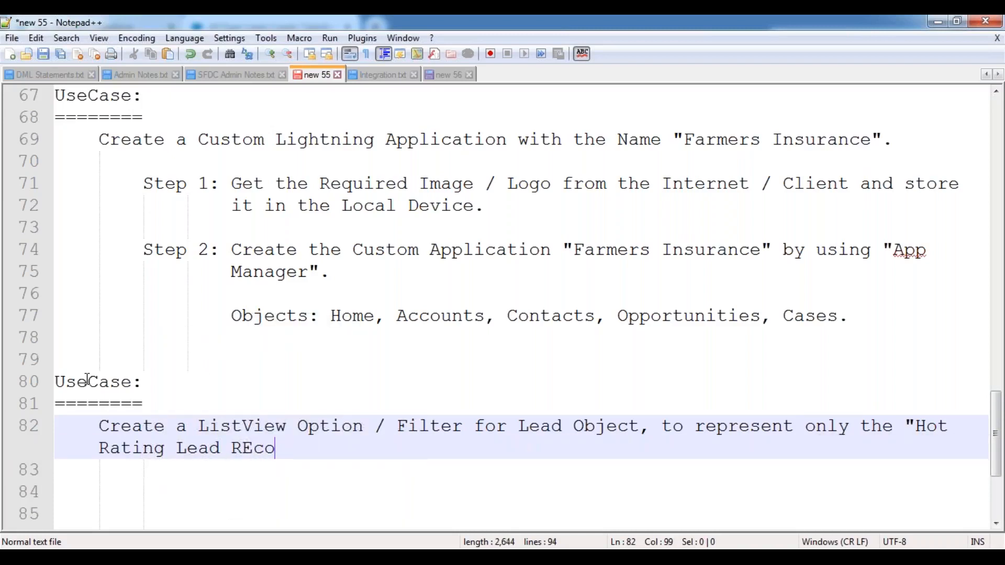
pyautogui.write('ecords".')
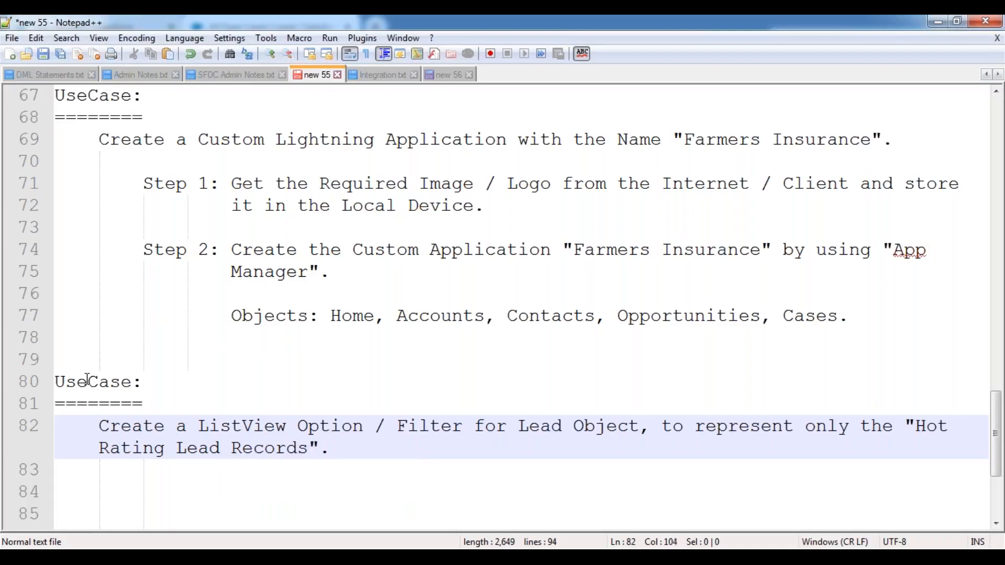
# Start a line below the use case sentence reading "(Columns: First Name, LastName, Rating, Industry, Annual Revenue".
pyautogui.press('Return')
pyautogui.write('(C')
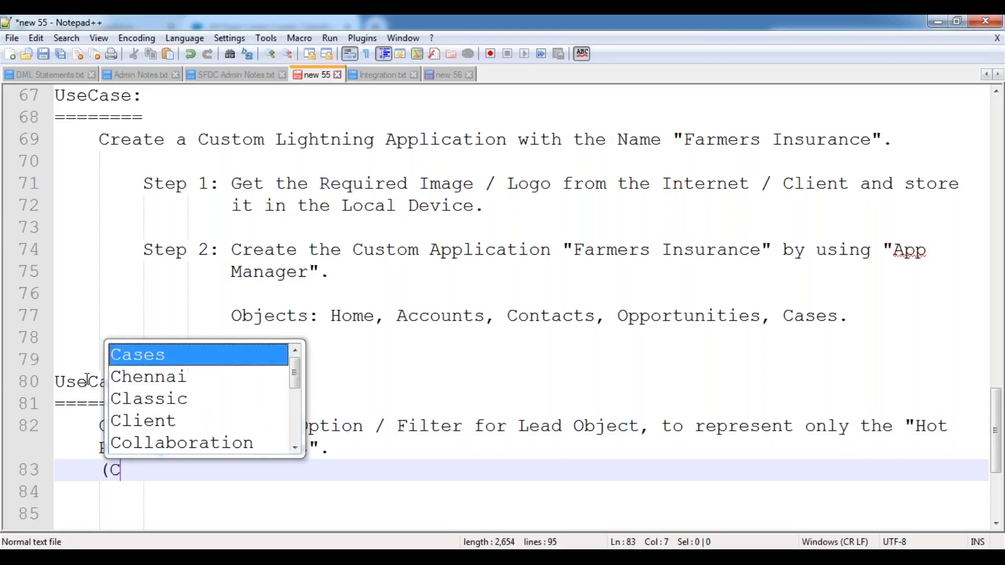
pyautogui.write('olumns:')
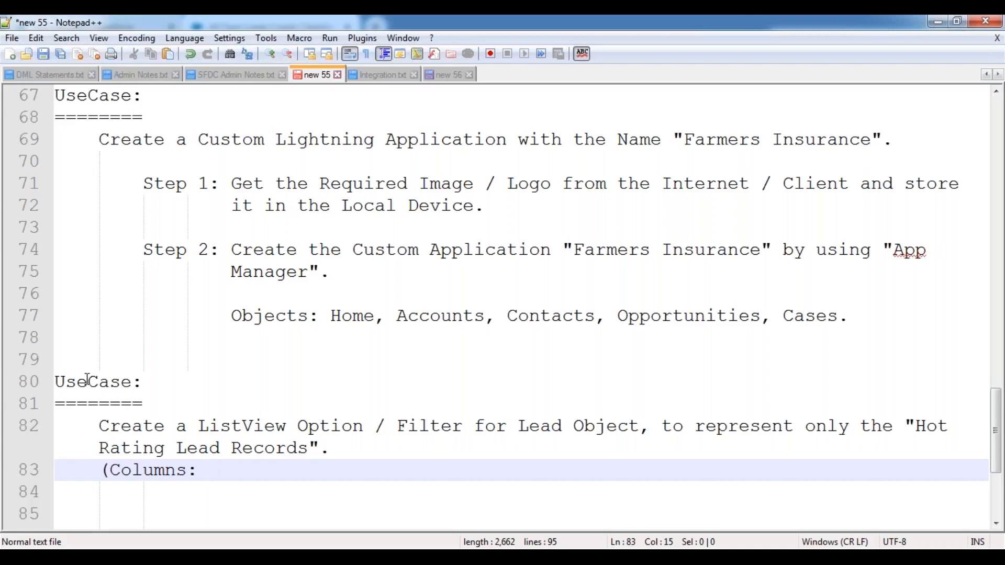
pyautogui.write('First Name')
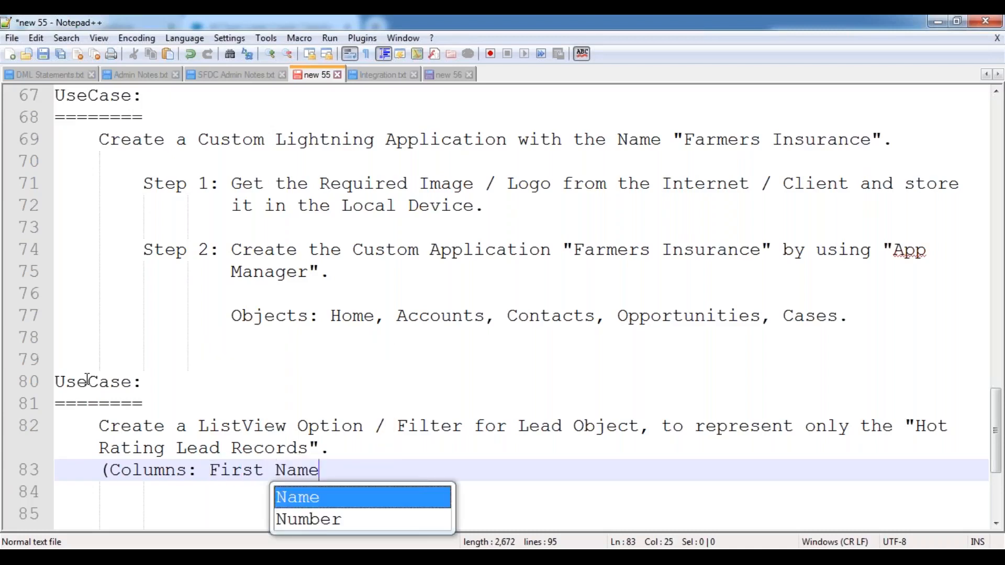
pyautogui.write(', LastName')
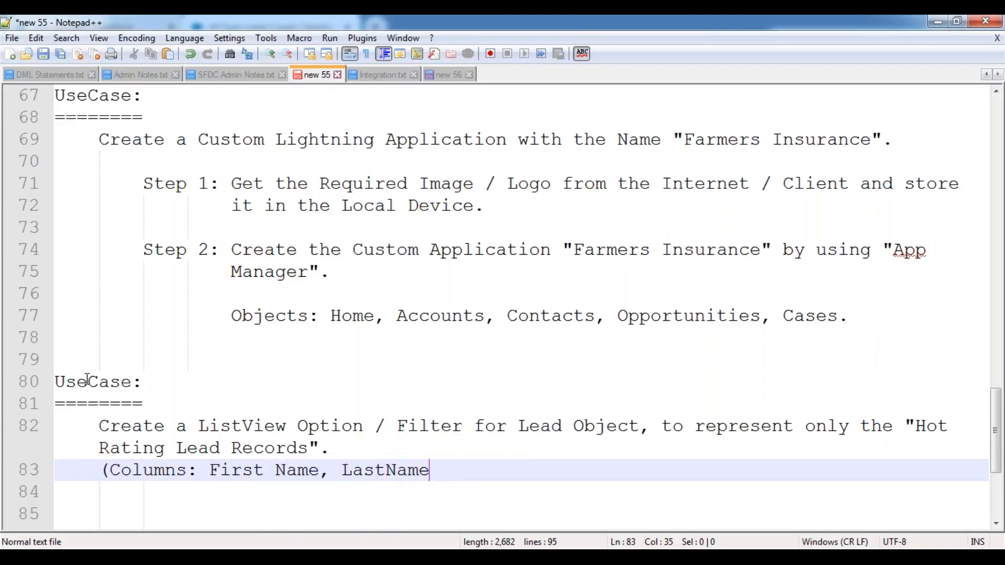
pyautogui.write(', Rating, Industry, An')
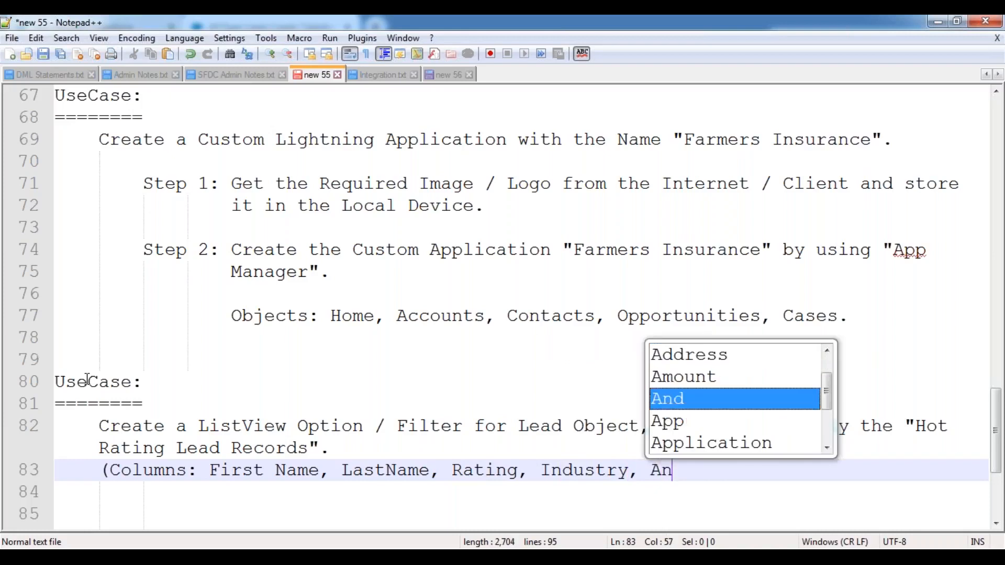
pyautogui.write('nual Revenue')
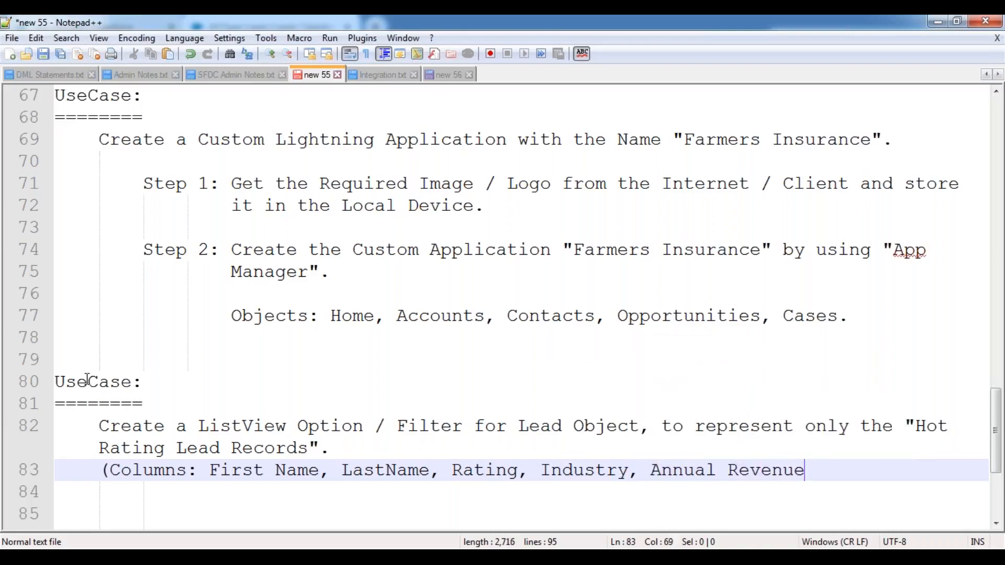
# Finish the column list with ", Company, Status, Phone, Fax)" and return to the use case sentence above it.
pyautogui.write(', P')
pyautogui.press('BackSpace')
pyautogui.write('Company, ')
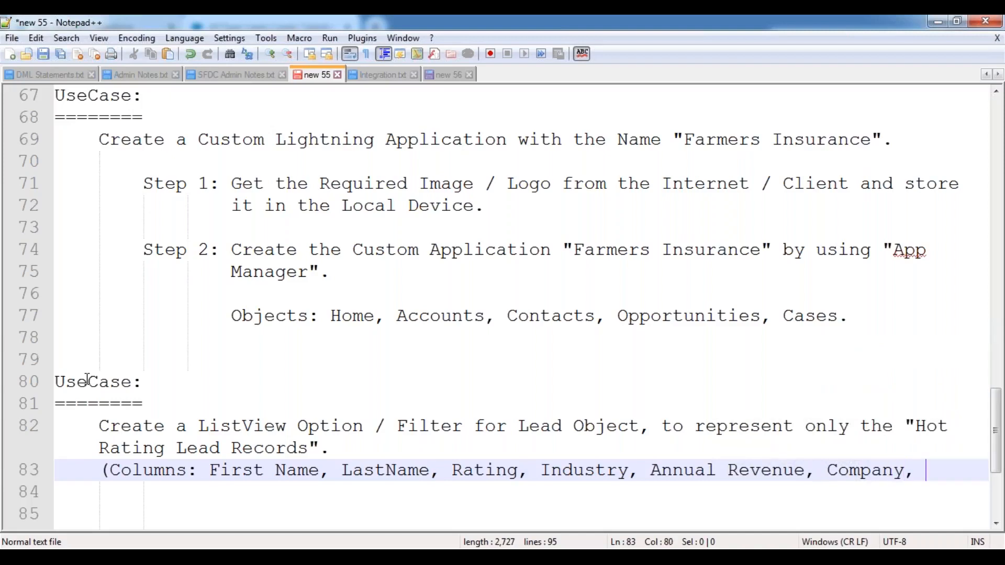
pyautogui.write('Status, ')
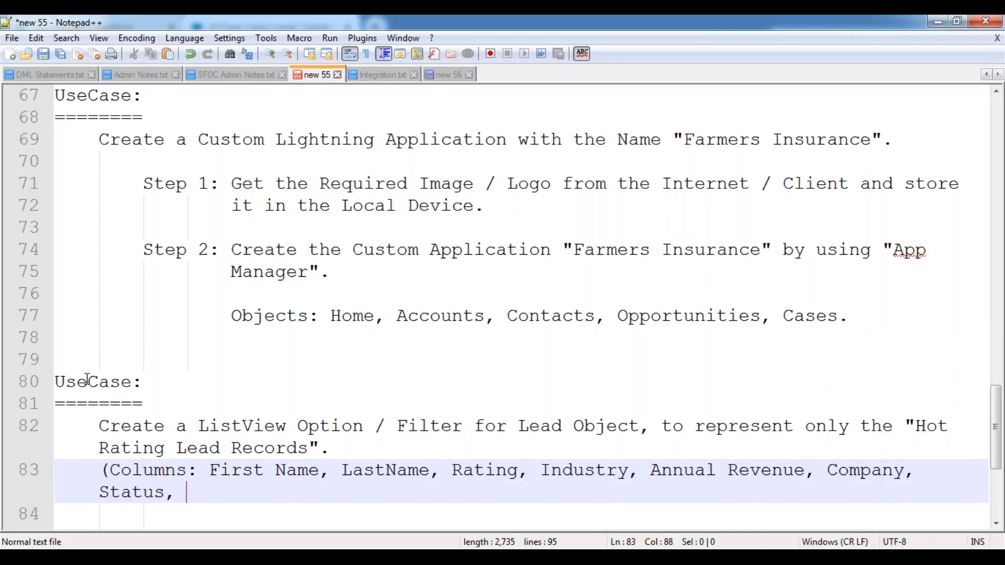
pyautogui.write('Phone, D')
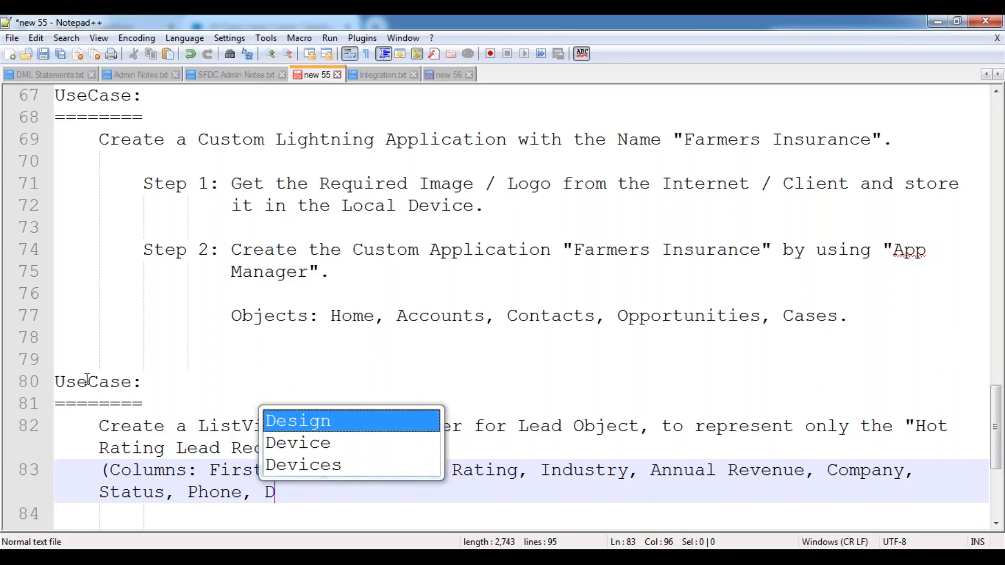
pyautogui.press('BackSpace')
pyautogui.write('Fax)')
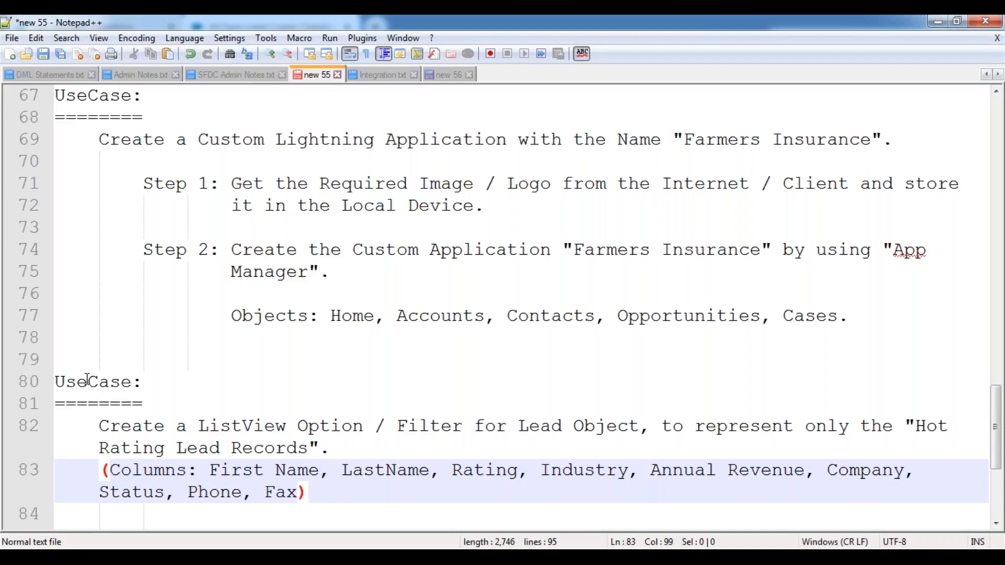
pyautogui.scroll(-3, 231, 322)
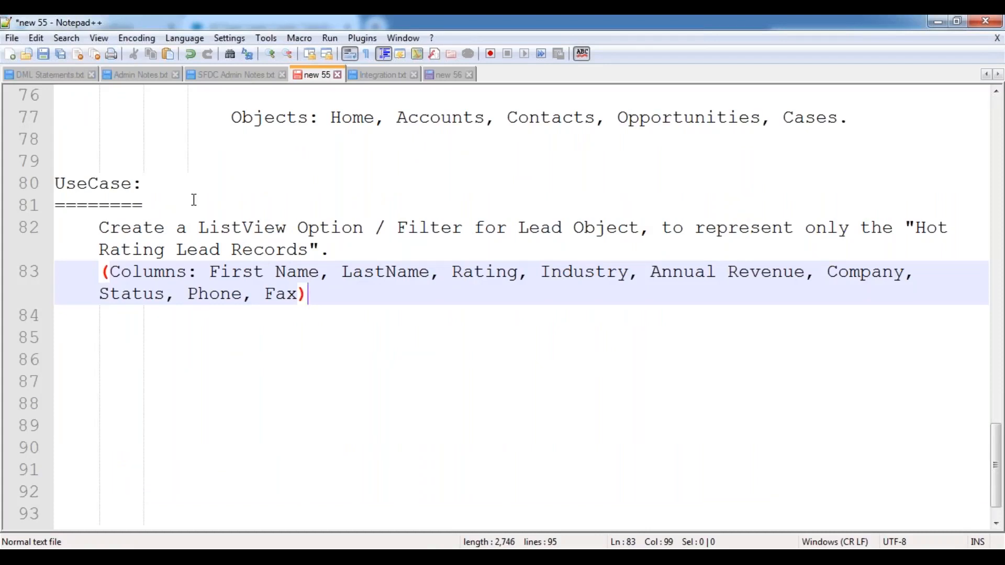
pyautogui.click(152, 257)
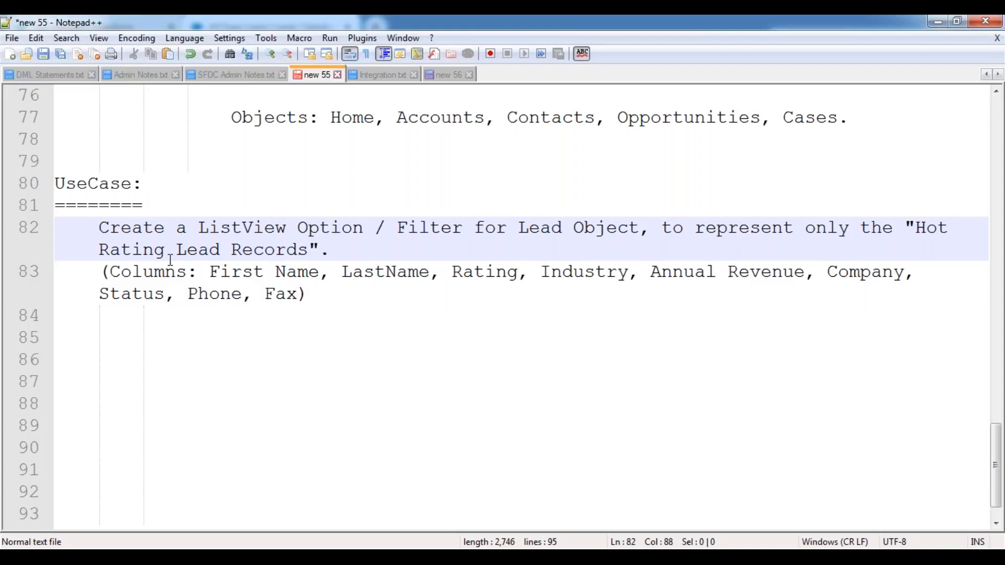
# Switch to Salesforce in the browser and look through the list views available for Leads.
pyautogui.hotkey('alt', 'Tab')
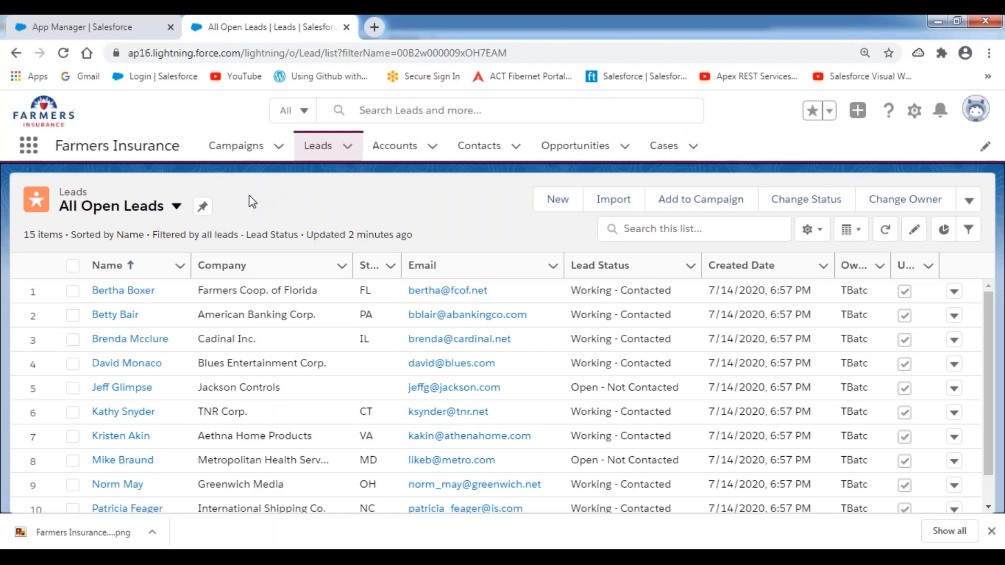
pyautogui.click(178, 207)
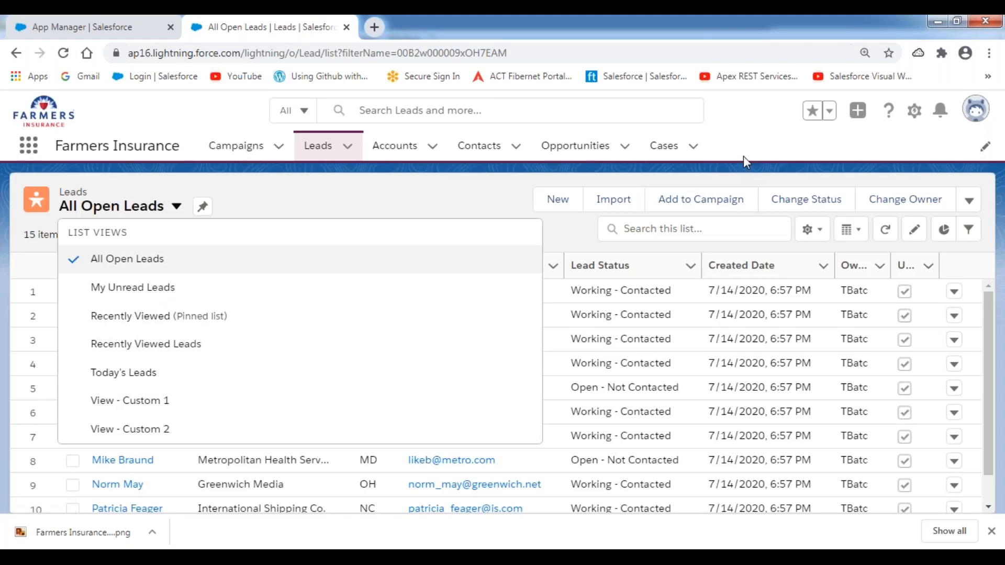
pyautogui.click(271, 207)
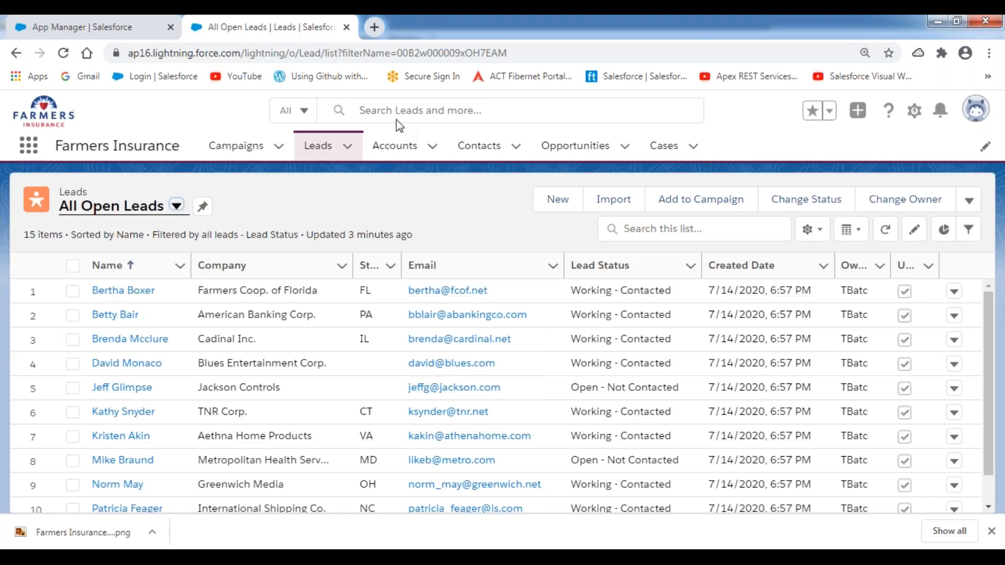
pyautogui.click(485, 36)
pyautogui.click(464, 60)
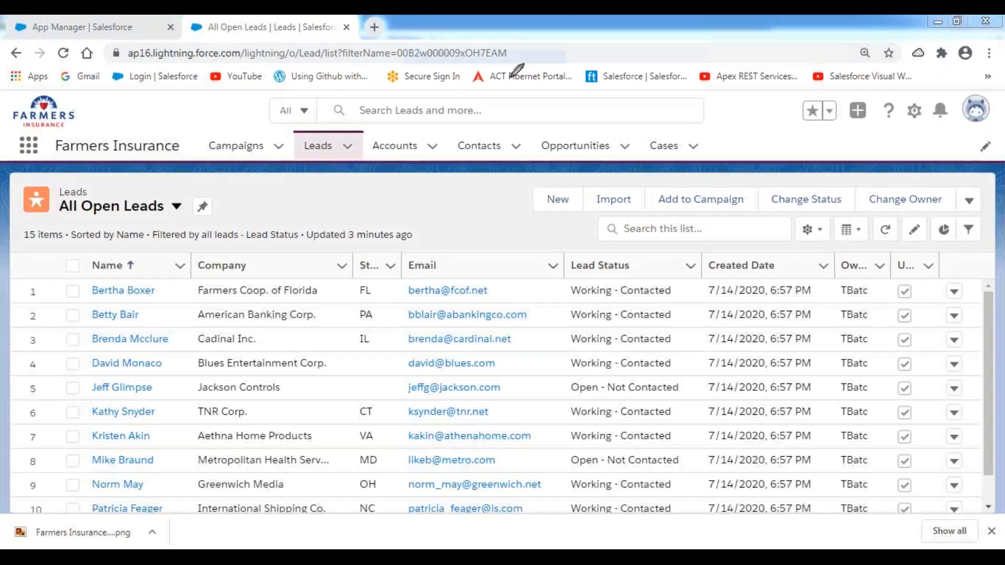
pyautogui.moveTo(791, 214)
pyautogui.mouseDown()
pyautogui.moveTo(791, 251)
pyautogui.moveTo(840, 244)
pyautogui.moveTo(837, 214)
pyautogui.moveTo(791, 212)
pyautogui.mouseUp()
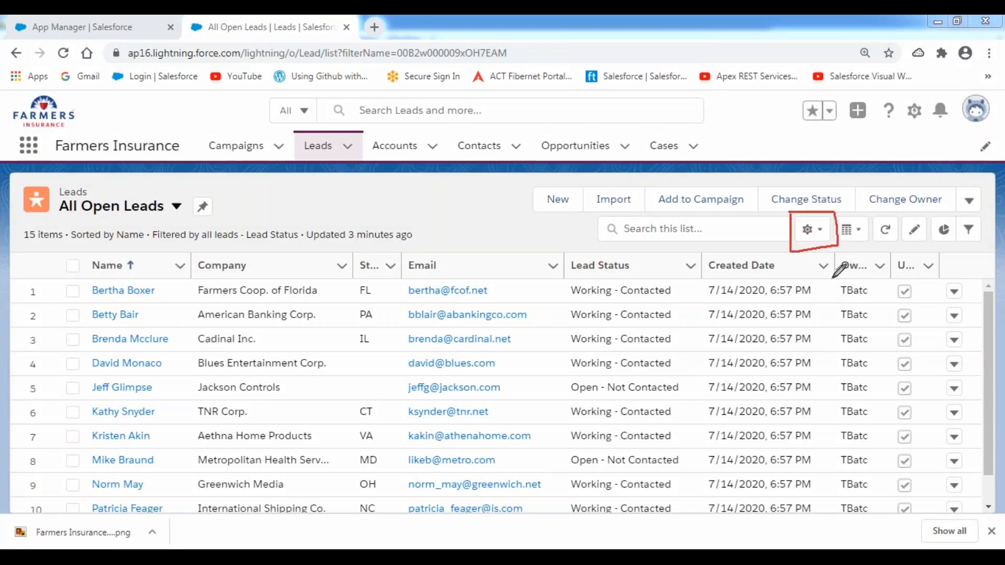
# Start a new Lead list view named "Hot Rating Leads" with the API name Hot_Rating_Leads.
pyautogui.click(823, 236)
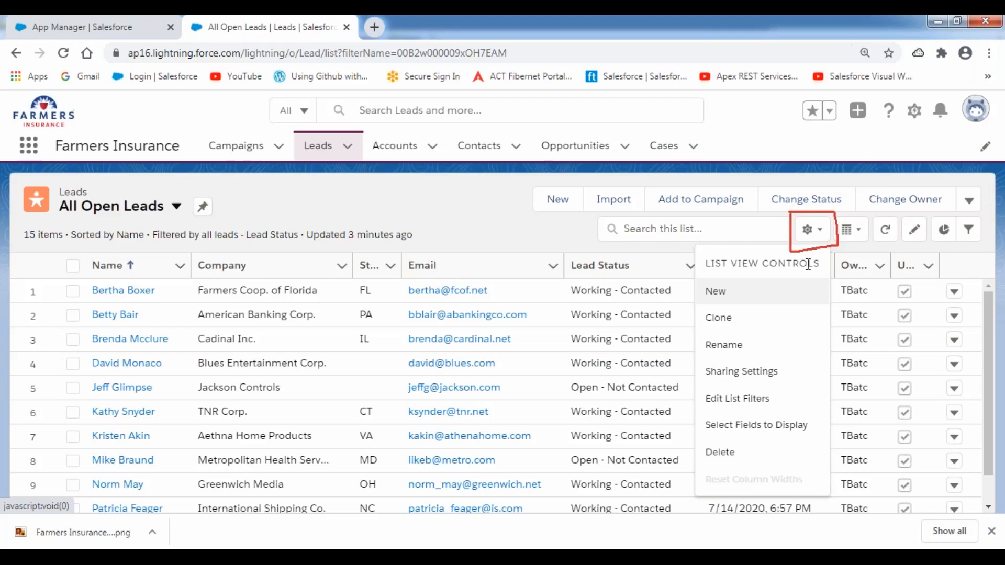
pyautogui.click(717, 292)
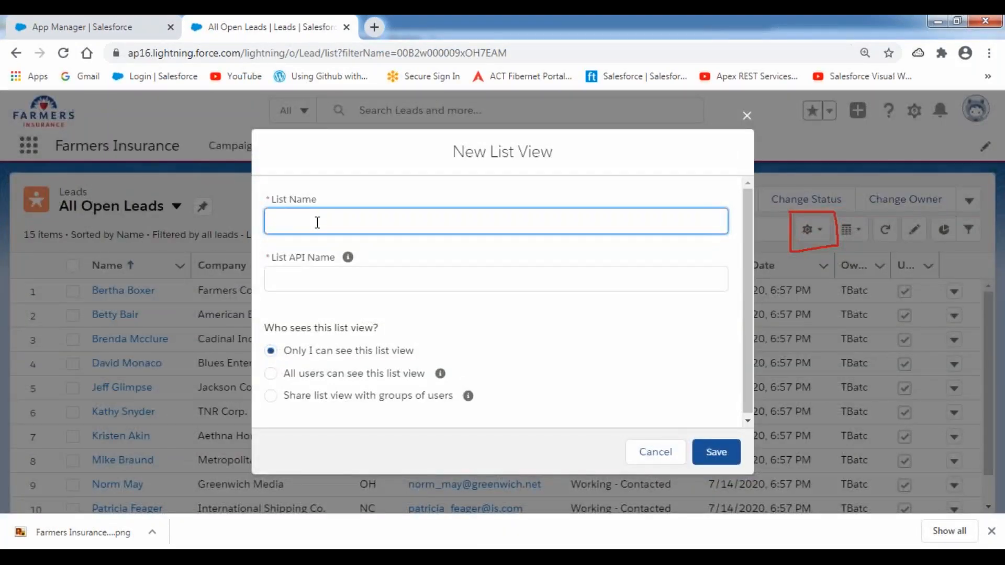
pyautogui.write('Hor')
pyautogui.write(' Rating')
pyautogui.write(' Leafs')
pyautogui.click(382, 178)
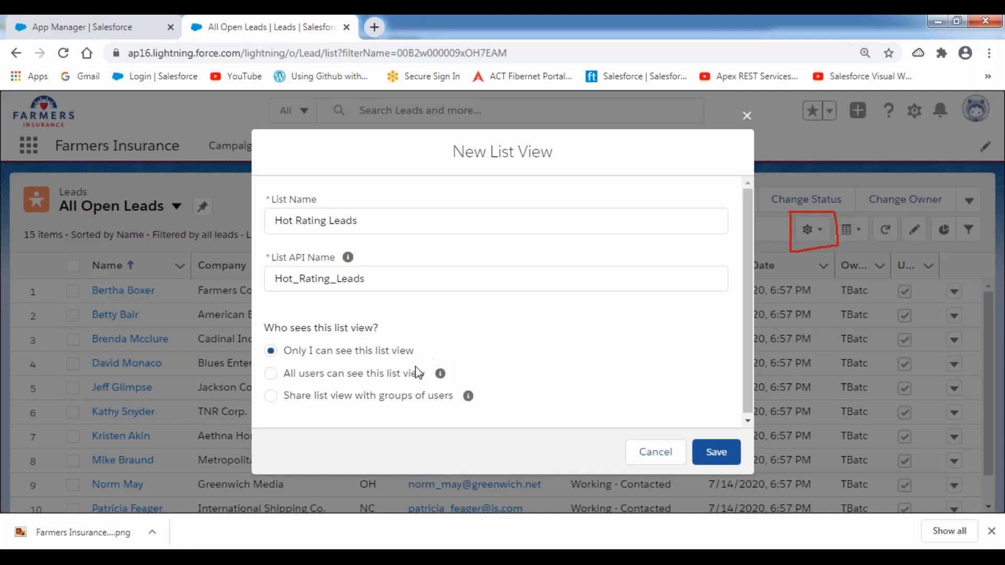
# Make the new list view visible to all users and save it.
pyautogui.click(269, 377)
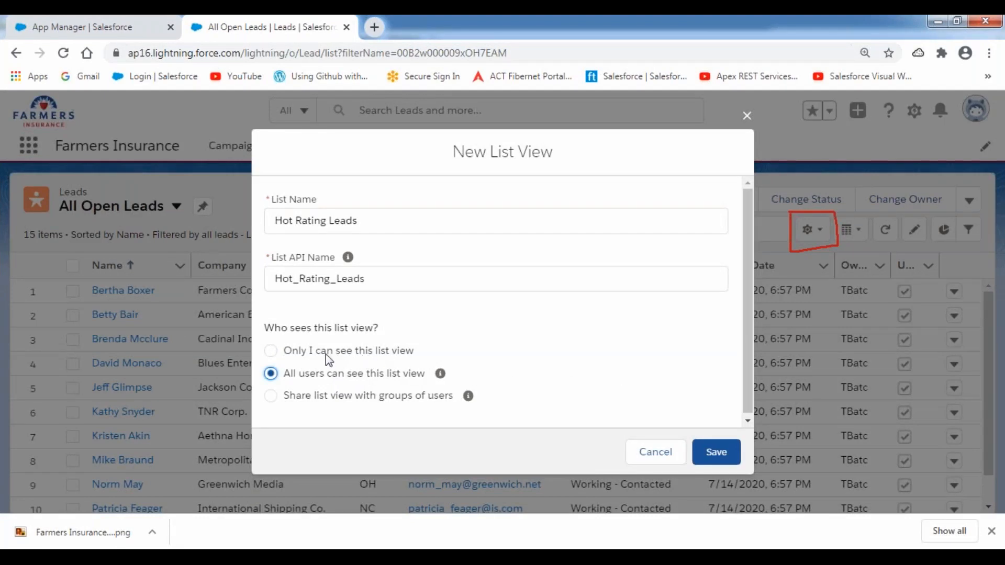
pyautogui.click(272, 352)
pyautogui.click(271, 398)
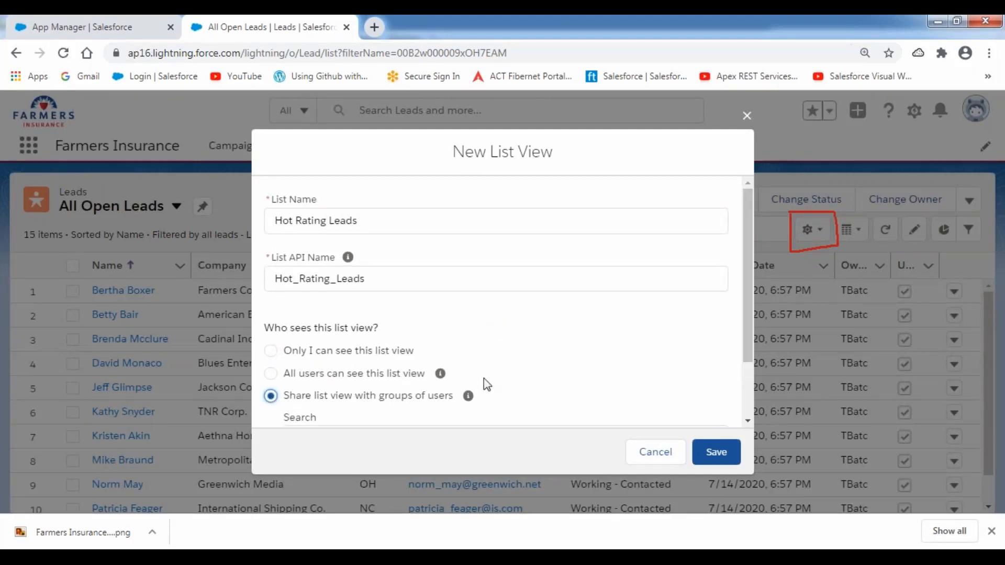
pyautogui.scroll(-2, 534, 390)
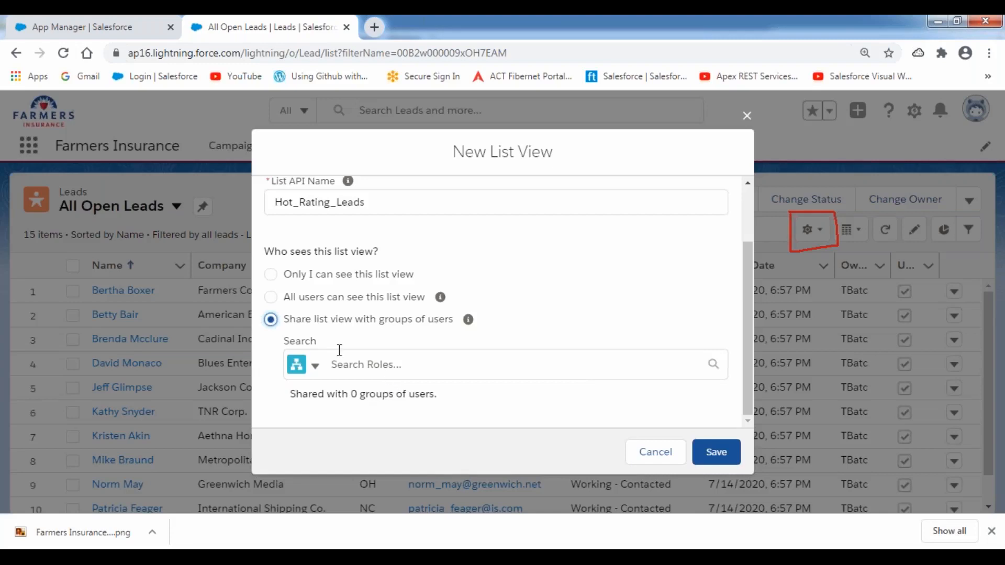
pyautogui.click(272, 296)
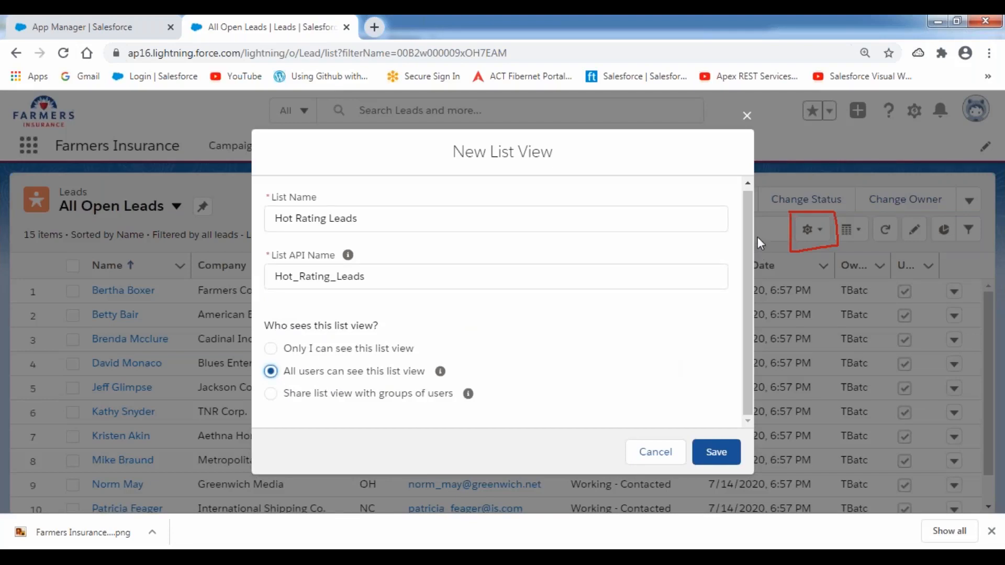
pyautogui.click(718, 454)
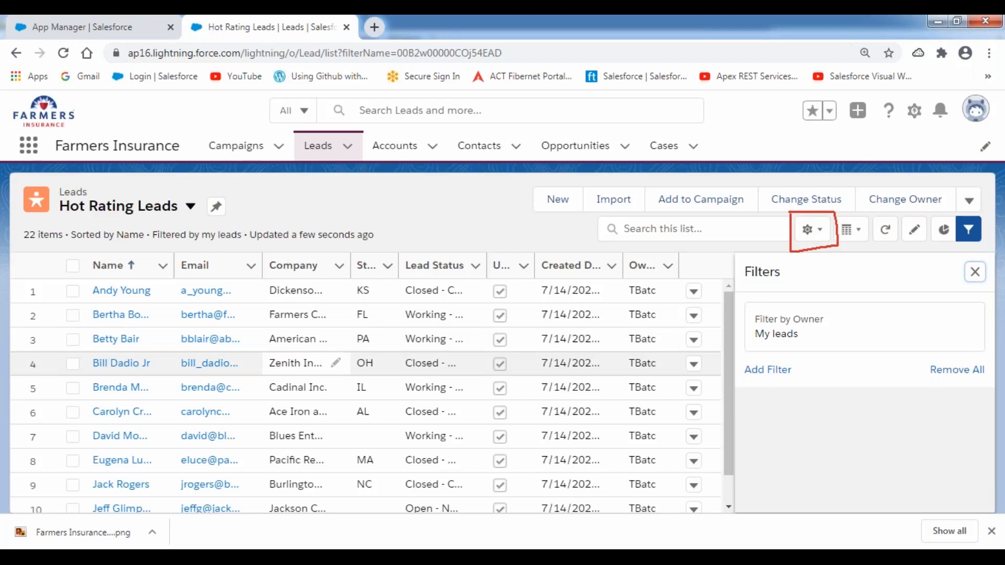
pyautogui.scroll(-5, 335, 345)
pyautogui.scroll(5, 335, 335)
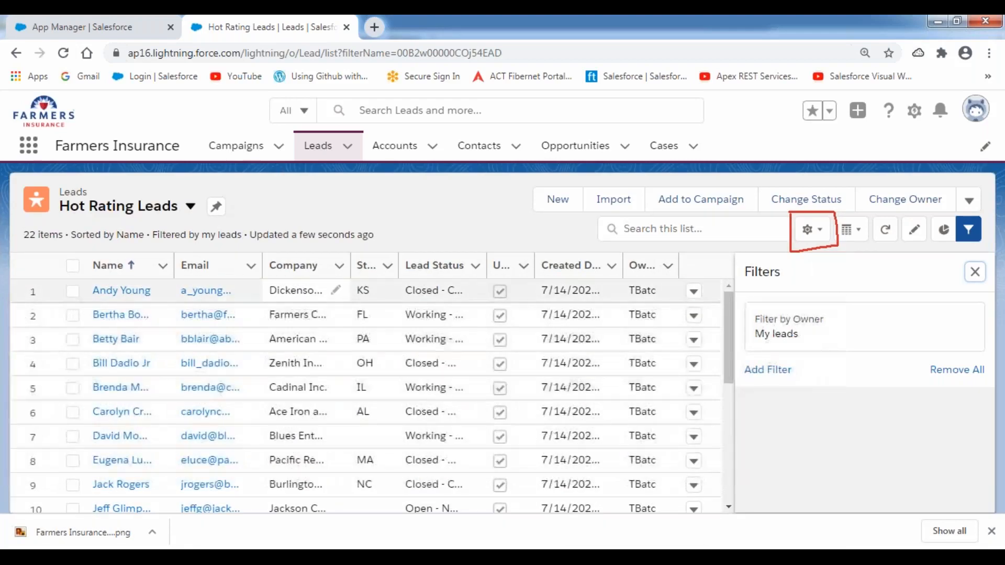
pyautogui.click(489, 28)
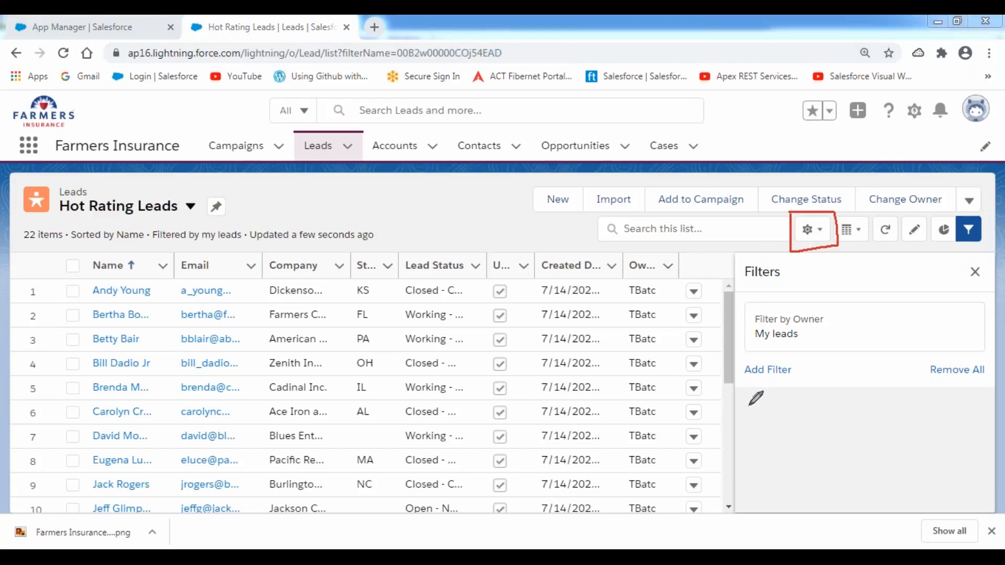
pyautogui.moveTo(738, 361)
pyautogui.mouseDown()
pyautogui.moveTo(738, 392)
pyautogui.moveTo(815, 387)
pyautogui.moveTo(814, 356)
pyautogui.moveTo(739, 359)
pyautogui.mouseUp()
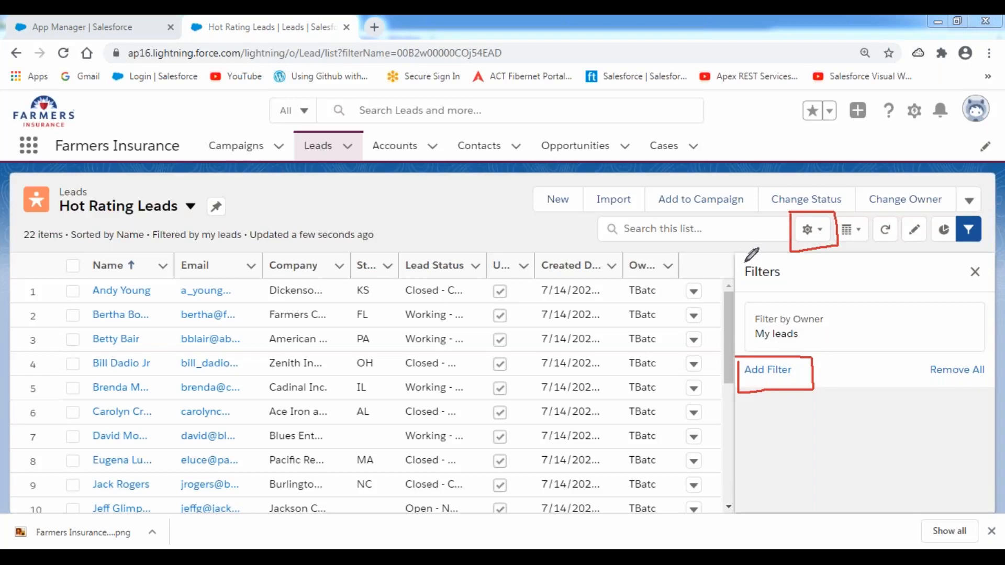
pyautogui.moveTo(745, 260)
pyautogui.mouseDown()
pyautogui.moveTo(747, 291)
pyautogui.moveTo(795, 260)
pyautogui.moveTo(738, 259)
pyautogui.mouseUp()
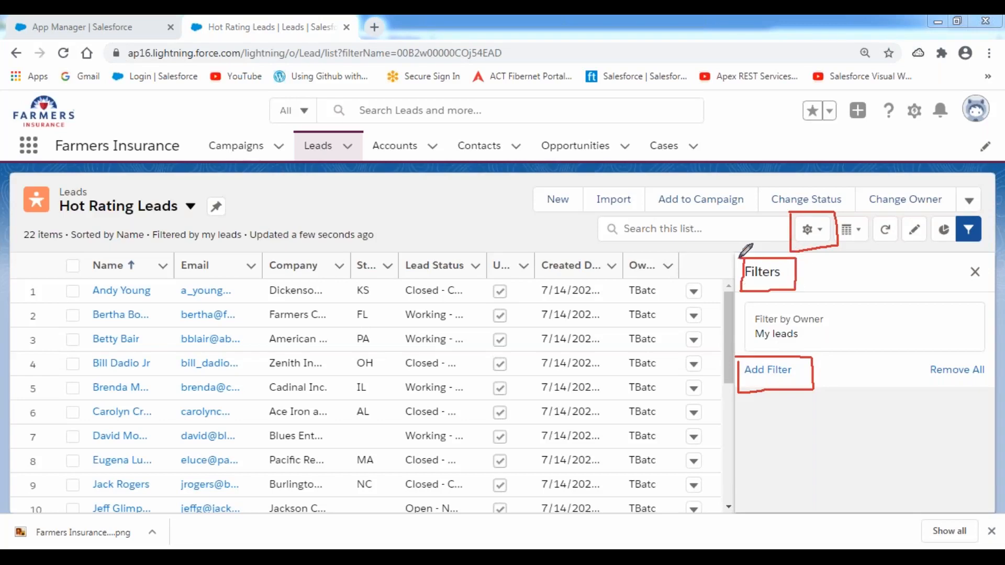
# Add a filter to the Hot Rating Leads list view where Rating equals Hot, and save the filter.
pyautogui.click(777, 375)
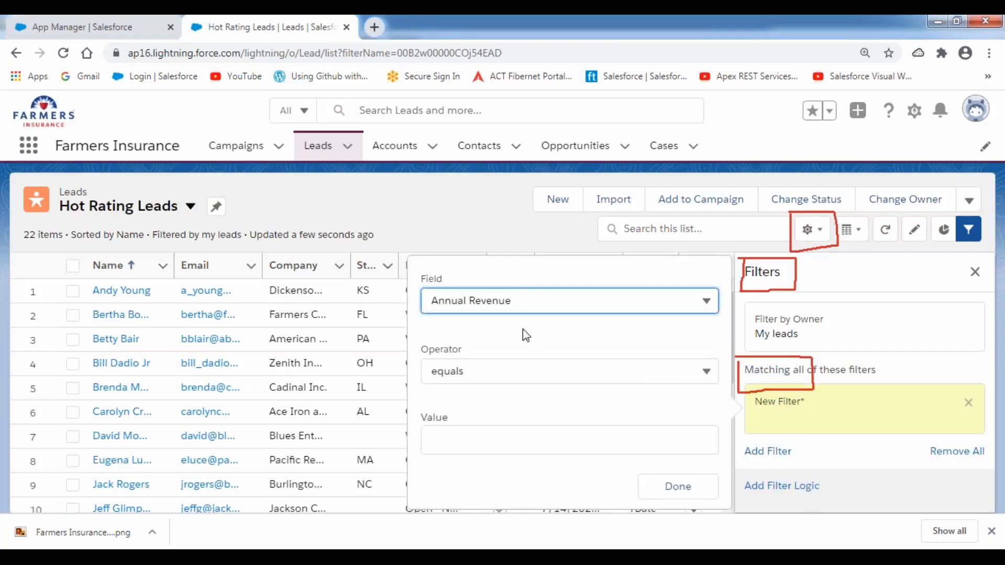
pyautogui.click(529, 303)
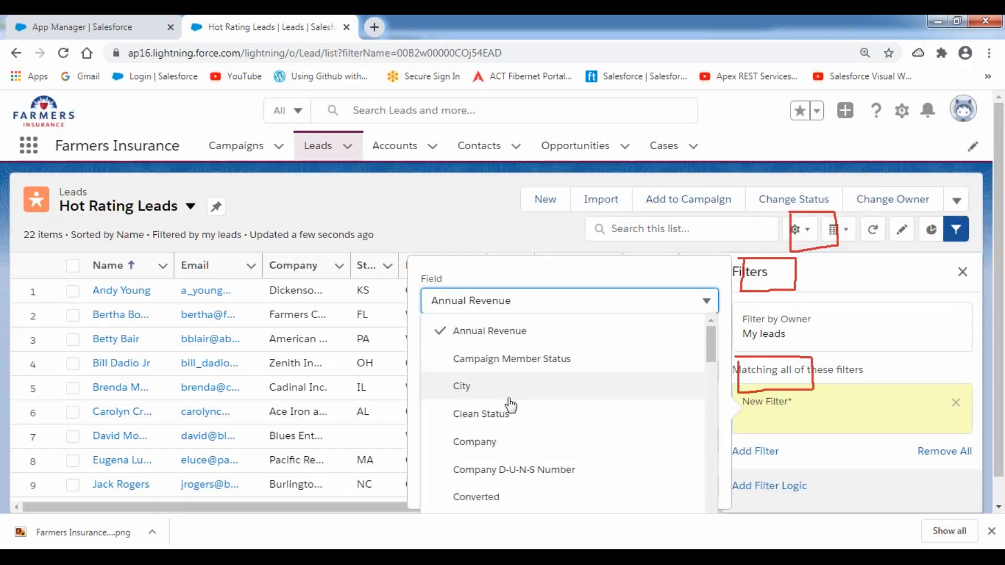
pyautogui.scroll(-3, 507, 405)
pyautogui.scroll(-7, 509, 404)
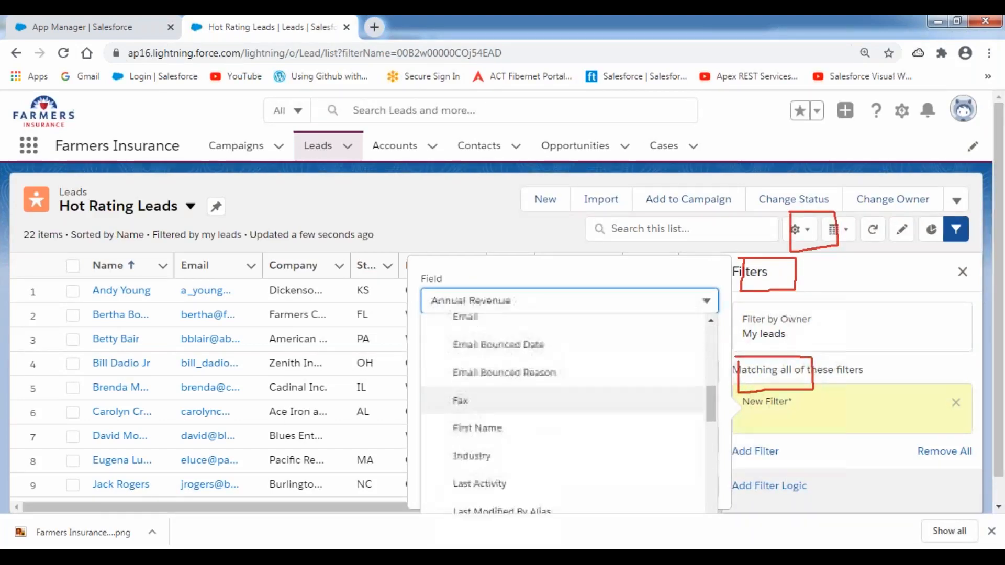
pyautogui.scroll(-6, 510, 404)
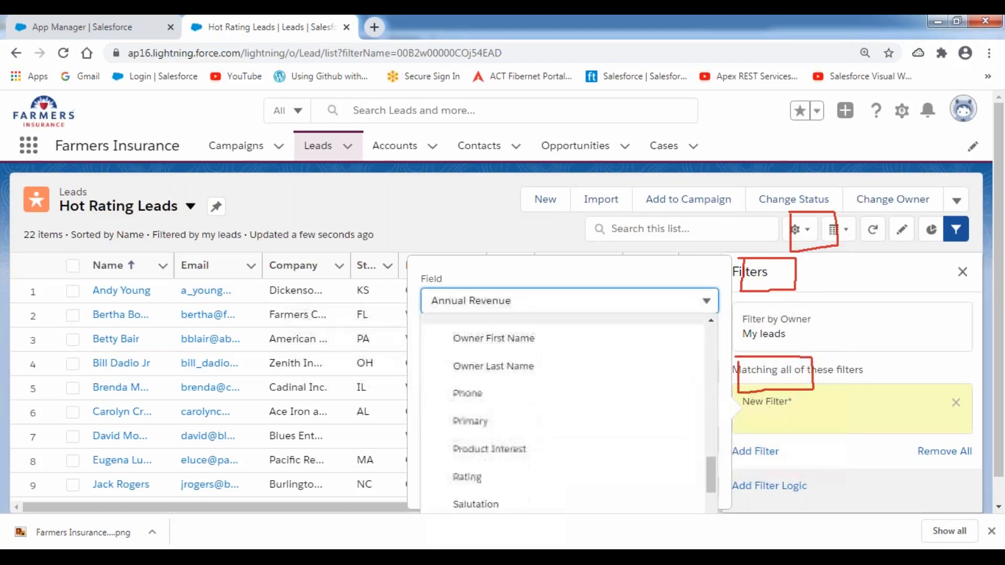
pyautogui.click(480, 422)
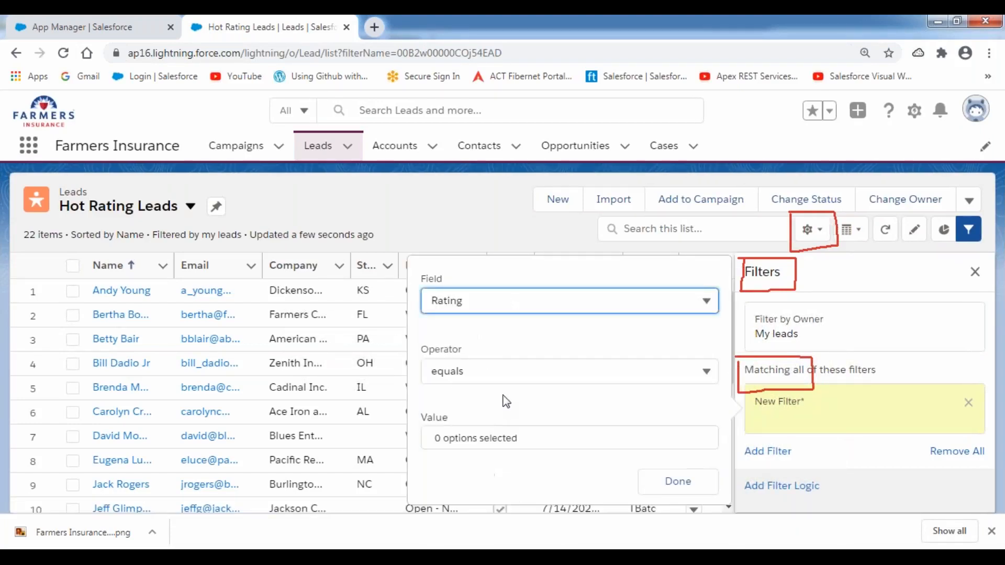
pyautogui.click(546, 446)
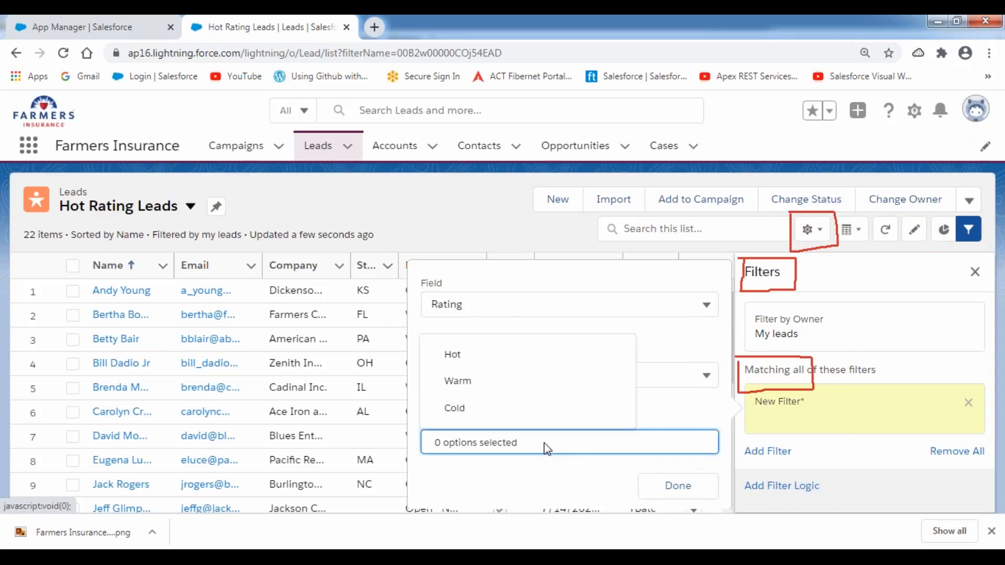
pyautogui.click(465, 357)
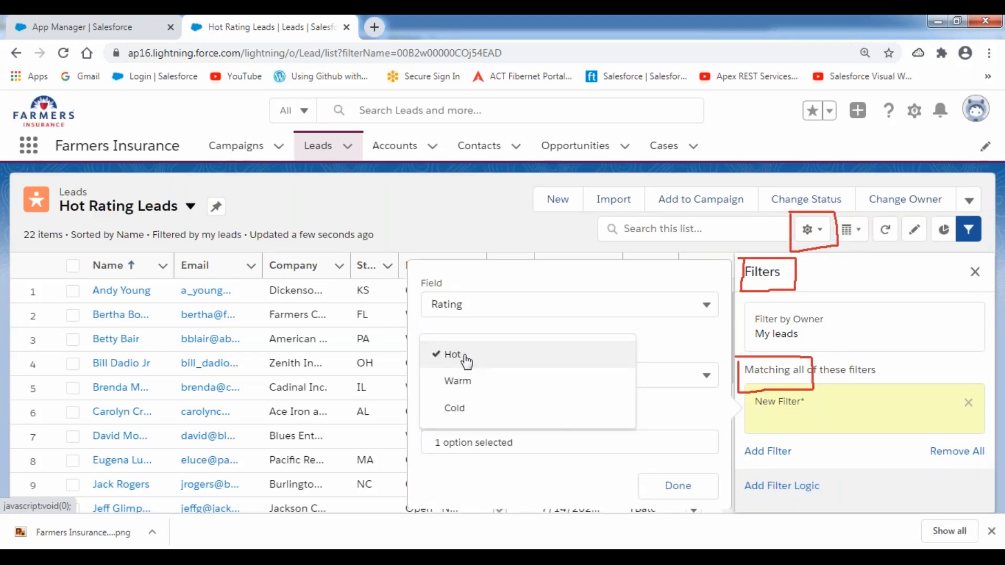
pyautogui.click(716, 467)
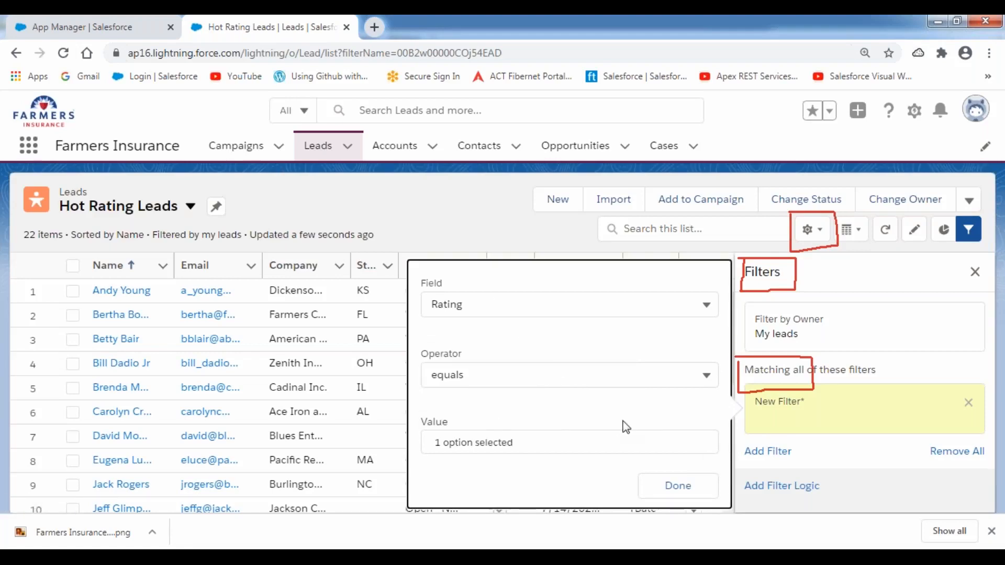
pyautogui.click(680, 487)
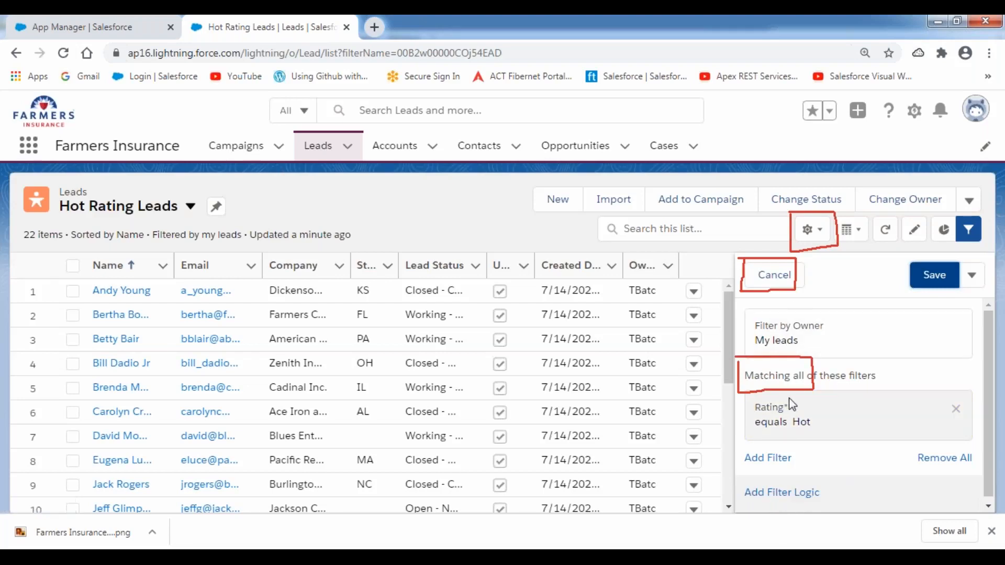
pyautogui.click(935, 278)
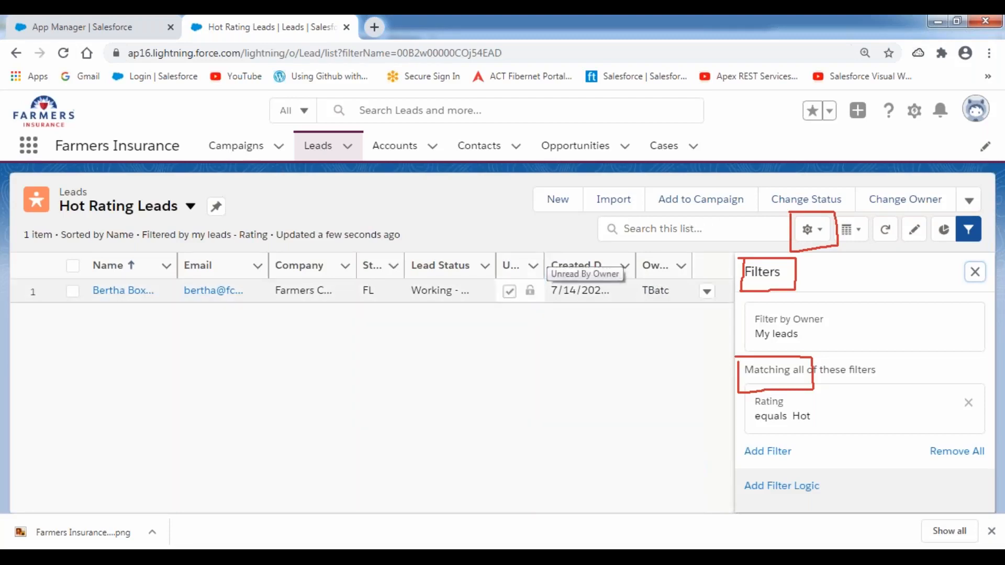
# Switch to Notepad++ to read the columns the use case requires for the lead list view, and return to Salesforce in the browser.
pyautogui.click(395, 555)
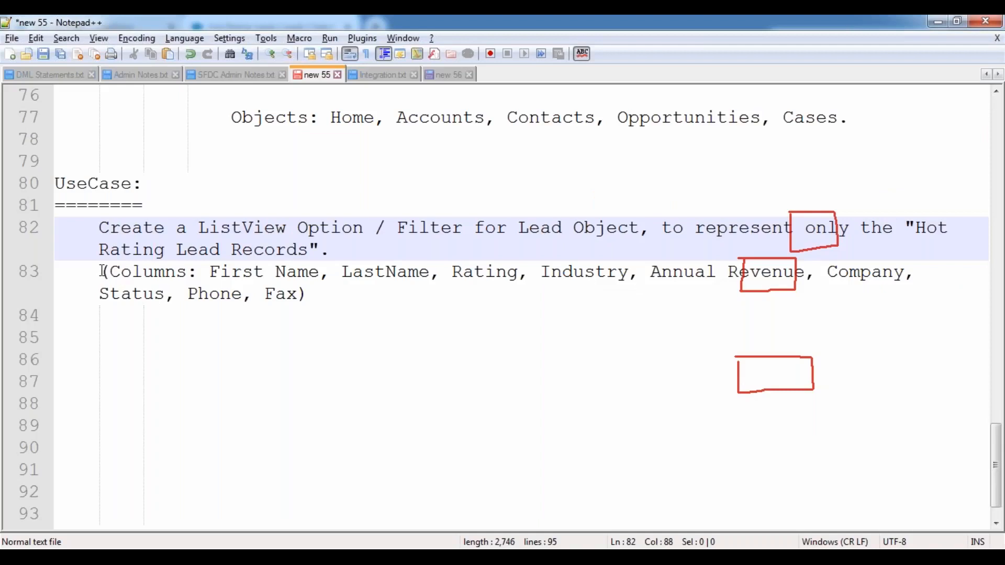
pyautogui.moveTo(102, 272); pyautogui.dragTo(337, 301)
pyautogui.click(387, 316)
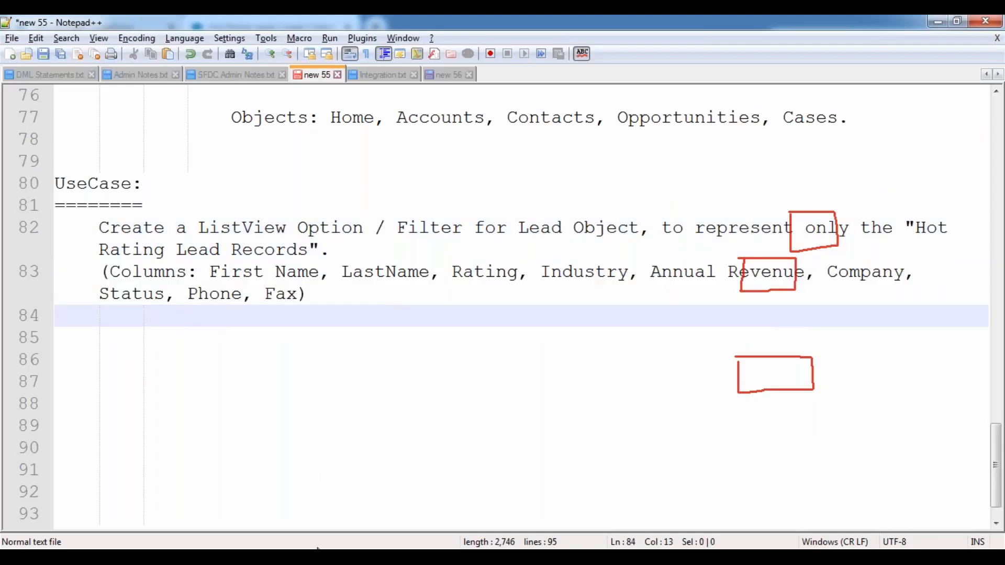
pyautogui.click(288, 441)
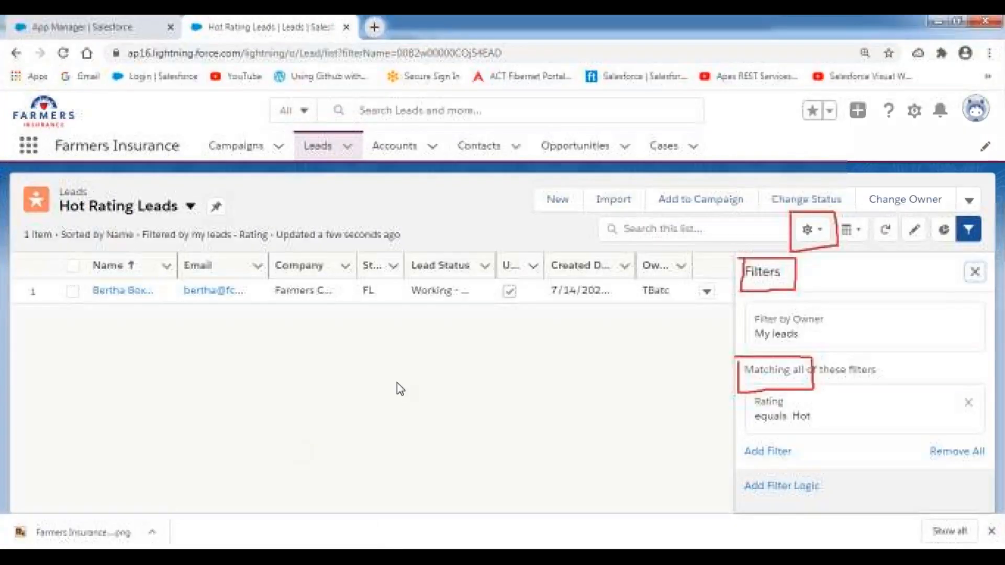
# Open the selection of displayed fields for the list view and remove Email, Company and State/Province from the visible fields.
pyautogui.click(817, 229)
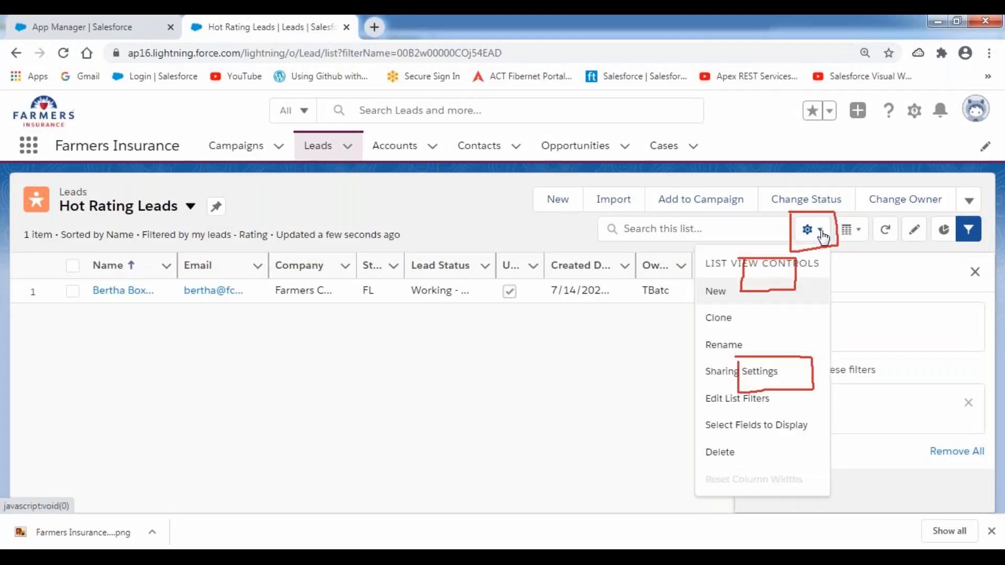
pyautogui.click(767, 429)
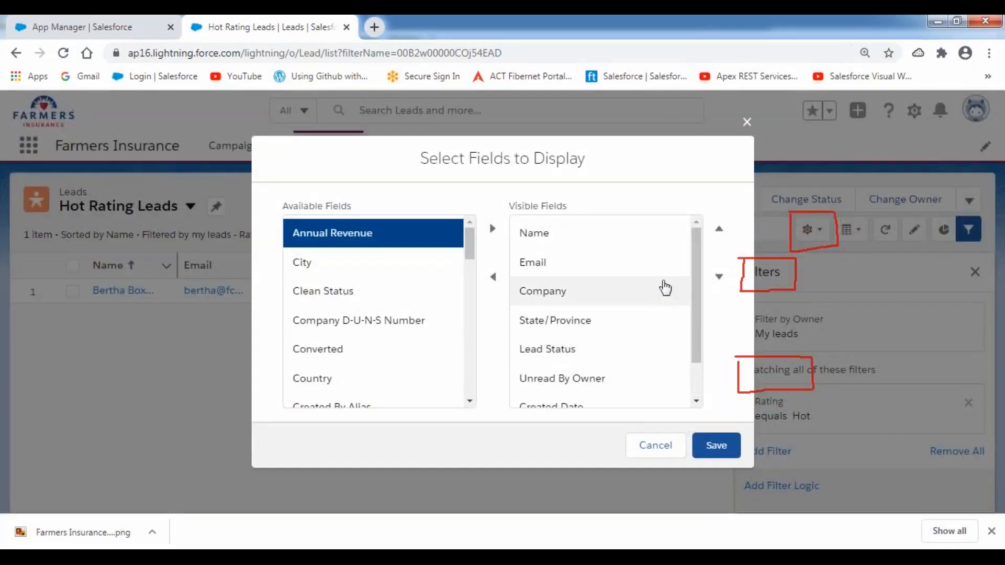
pyautogui.scroll(-1, 618, 274)
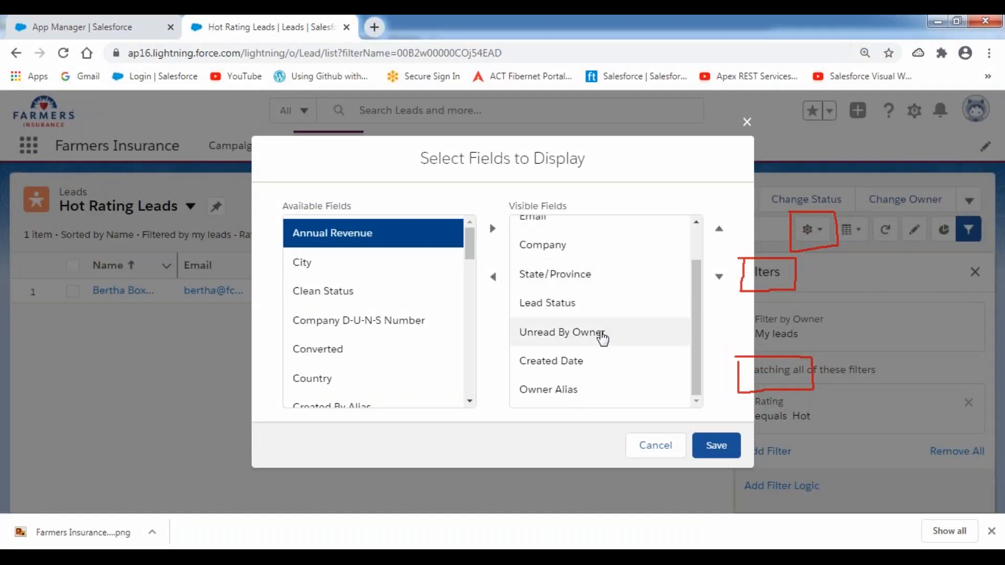
pyautogui.scroll(1, 597, 333)
pyautogui.click(538, 270)
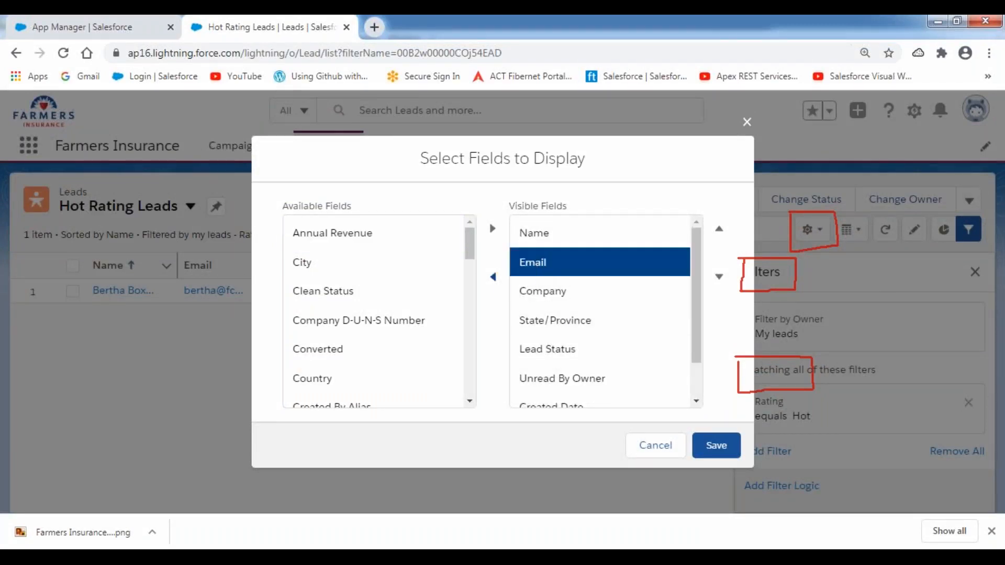
pyautogui.click(493, 277)
pyautogui.click(549, 264)
pyautogui.click(492, 279)
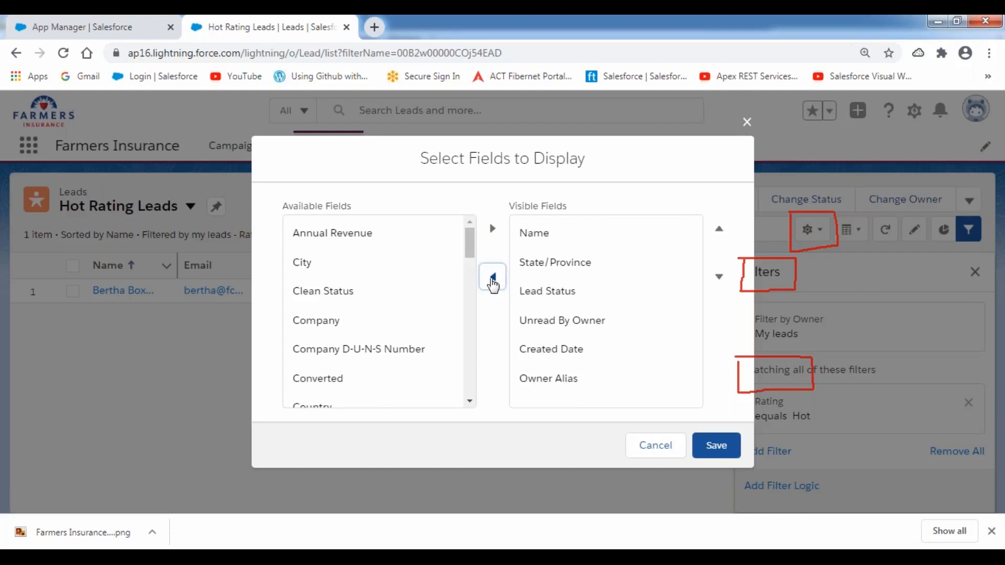
pyautogui.click(559, 268)
pyautogui.click(495, 285)
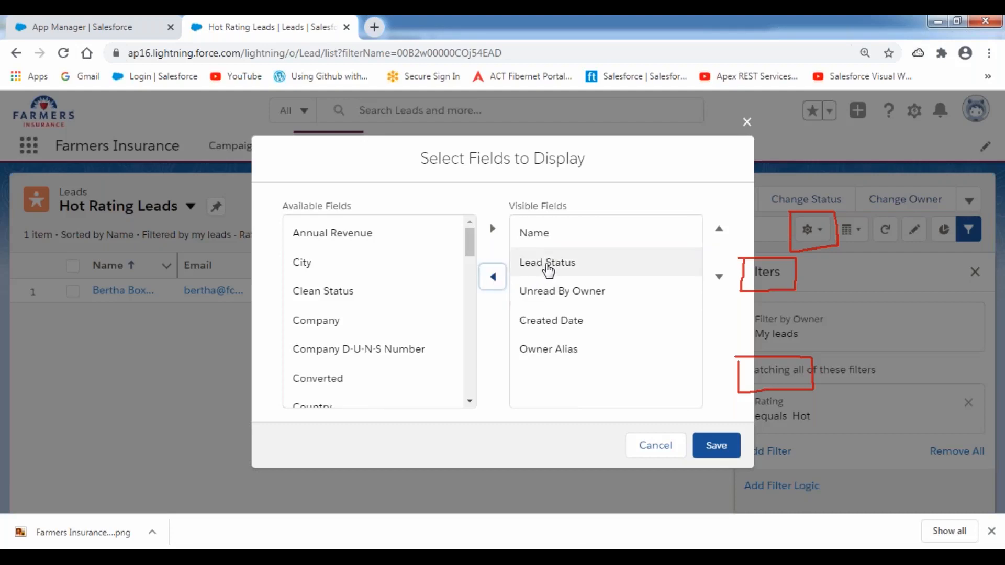
# Remove Lead Status, Unread By Owner, Created Date and Owner Alias from the visible fields.
pyautogui.click(545, 272)
pyautogui.click(495, 283)
pyautogui.click(545, 273)
pyautogui.click(493, 283)
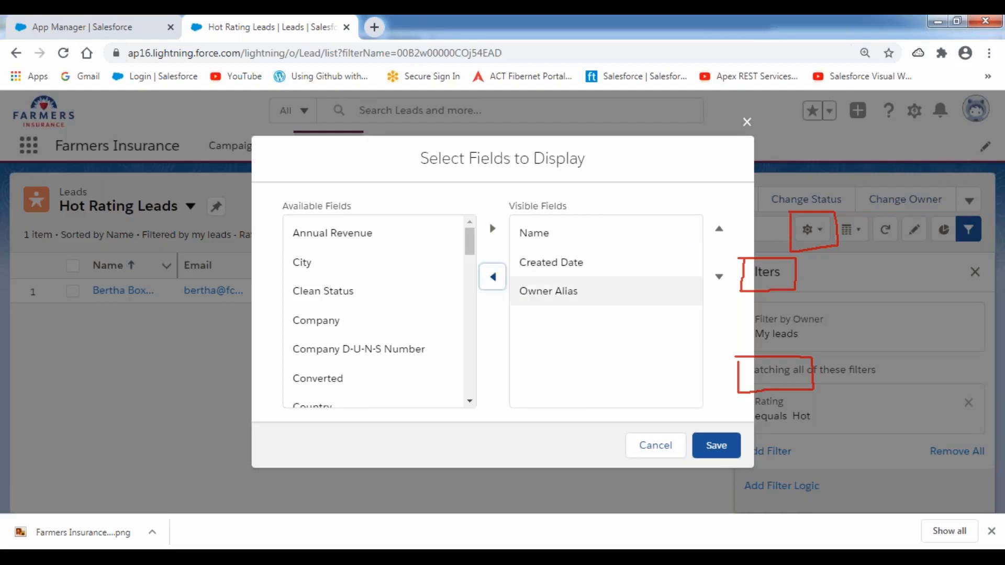
pyautogui.click(557, 271)
pyautogui.click(492, 280)
pyautogui.click(549, 266)
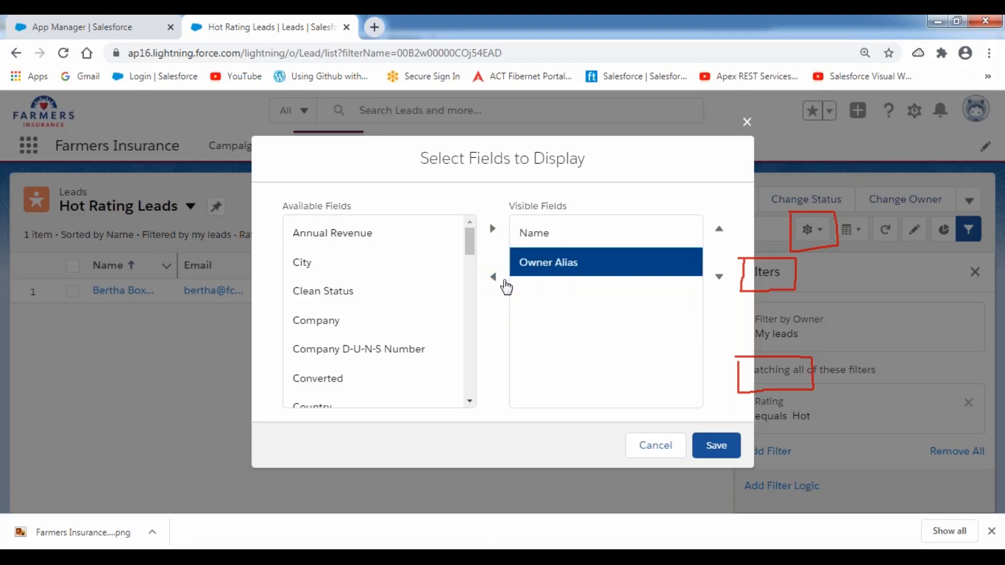
pyautogui.click(493, 277)
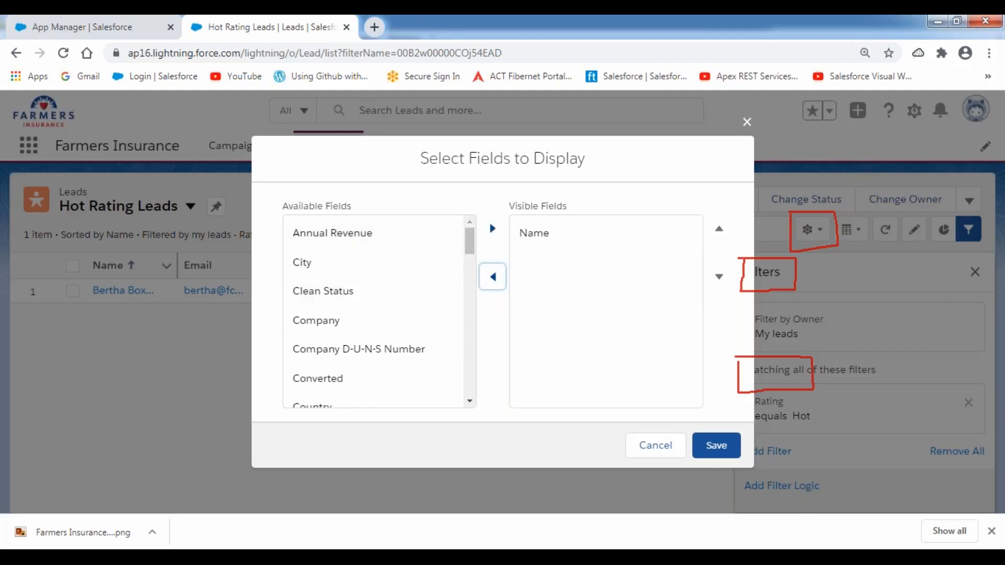
# Add First Name, Last Name and Rating to the visible fields, in that order after Name.
pyautogui.moveTo(471, 240); pyautogui.dragTo(472, 300)
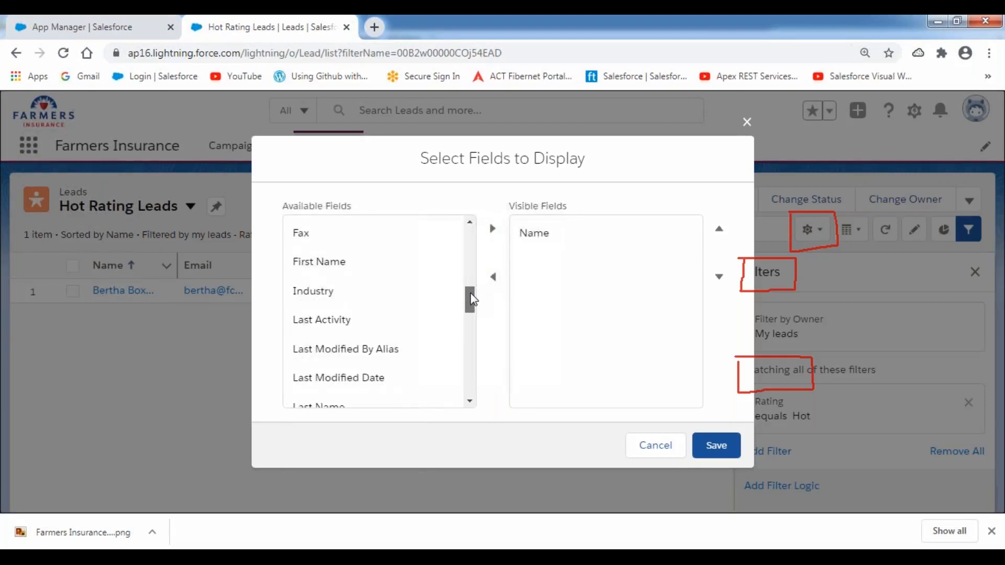
pyautogui.click(332, 261)
pyautogui.click(493, 228)
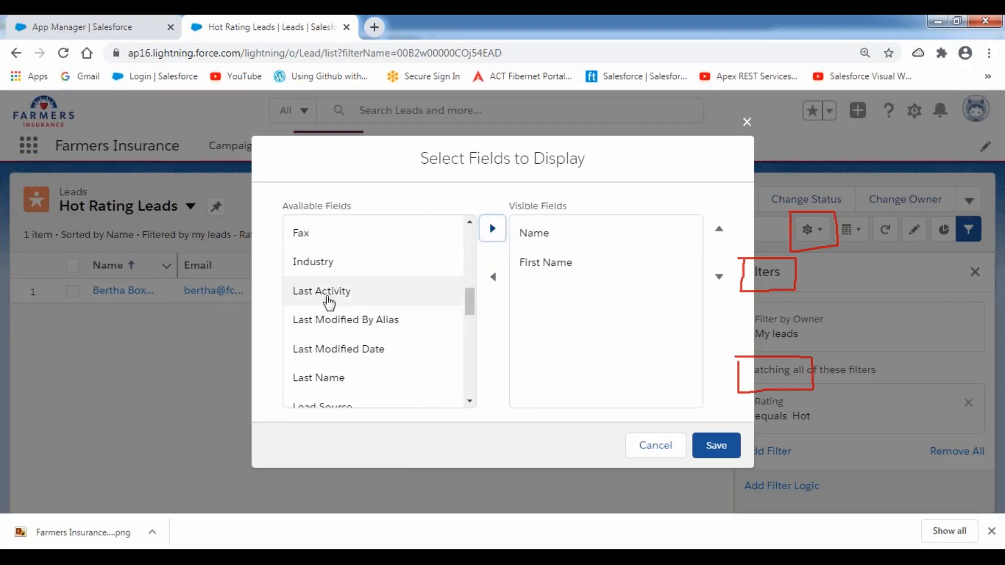
pyautogui.click(331, 378)
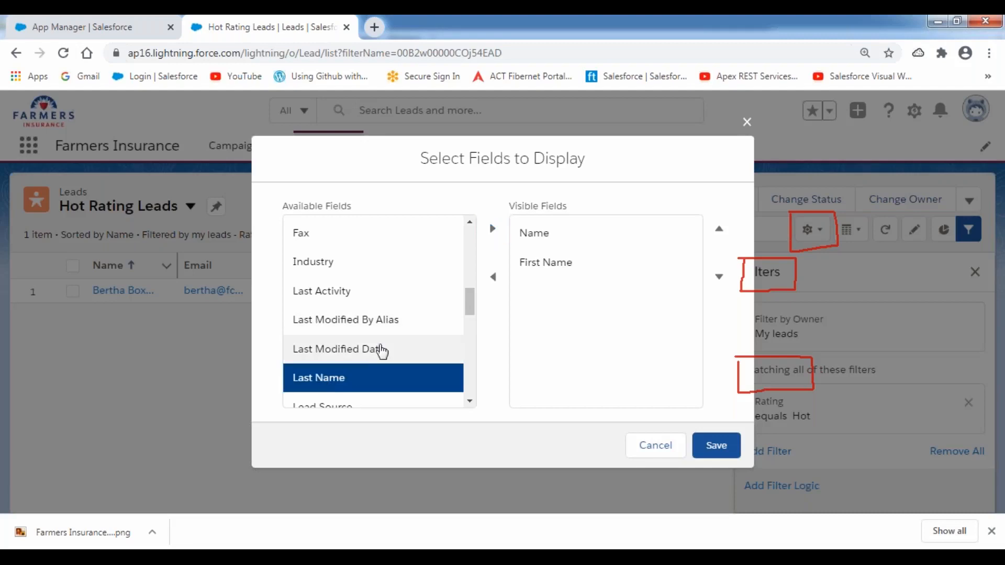
pyautogui.click(492, 228)
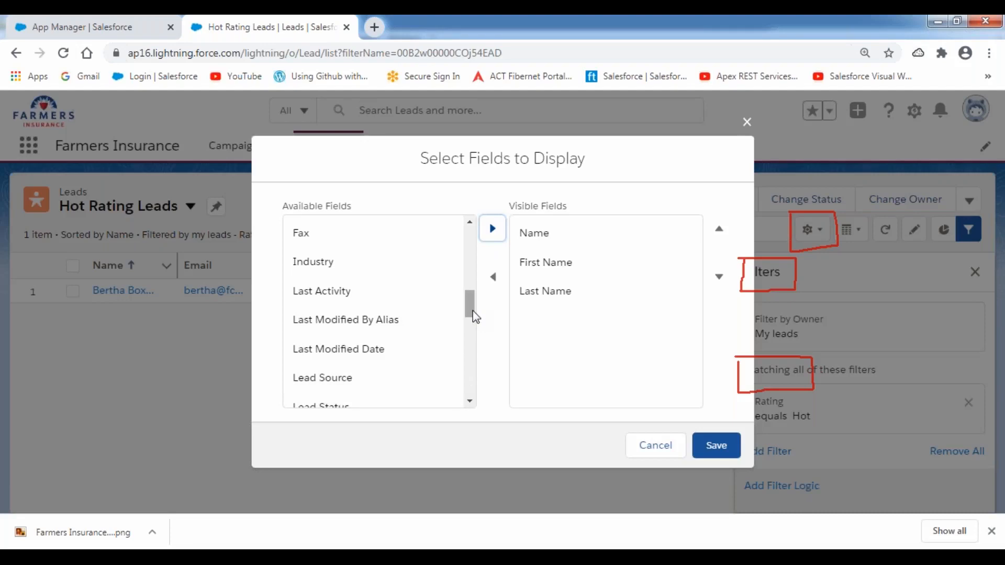
pyautogui.moveTo(472, 310); pyautogui.dragTo(472, 365)
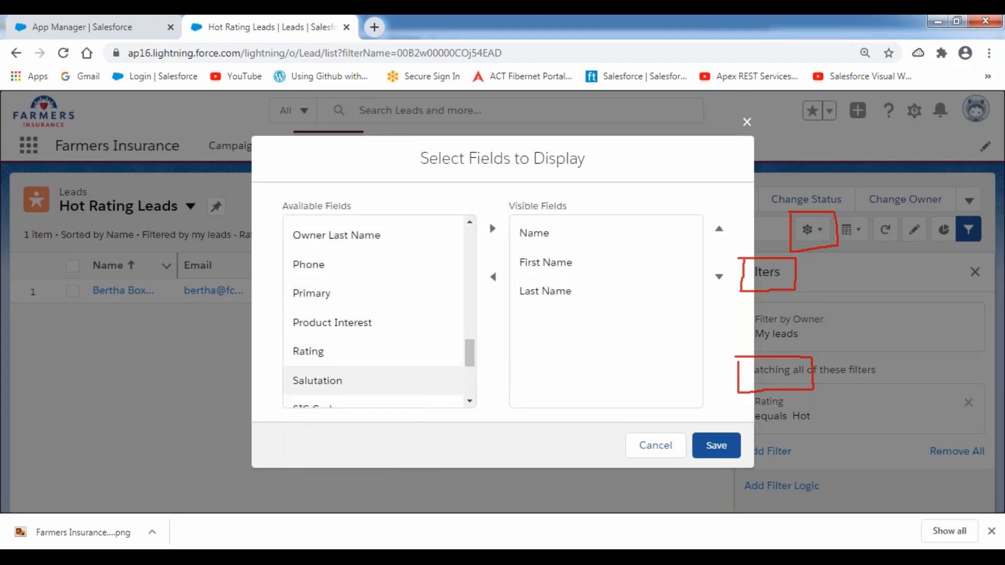
pyautogui.click(325, 351)
pyautogui.click(492, 228)
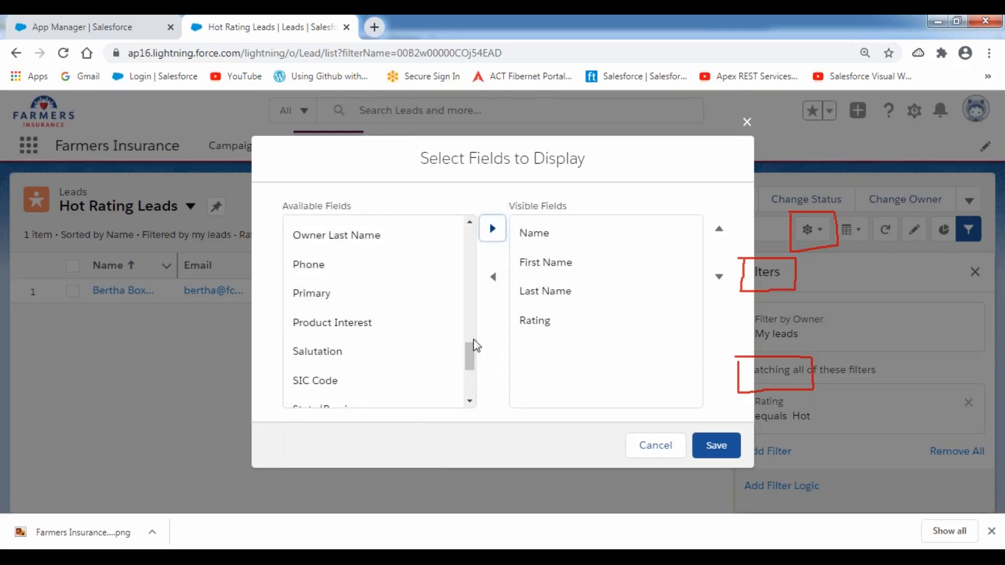
# Add Industry and Annual Revenue to the visible fields after Rating.
pyautogui.moveTo(472, 365); pyautogui.dragTo(472, 309)
pyautogui.click(324, 294)
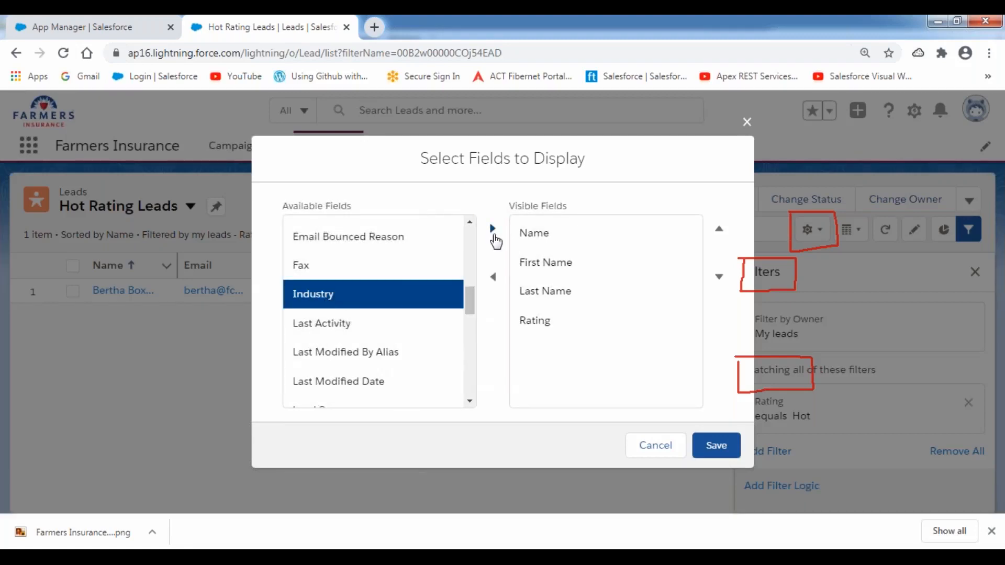
pyautogui.click(493, 229)
pyautogui.moveTo(471, 318); pyautogui.dragTo(476, 234)
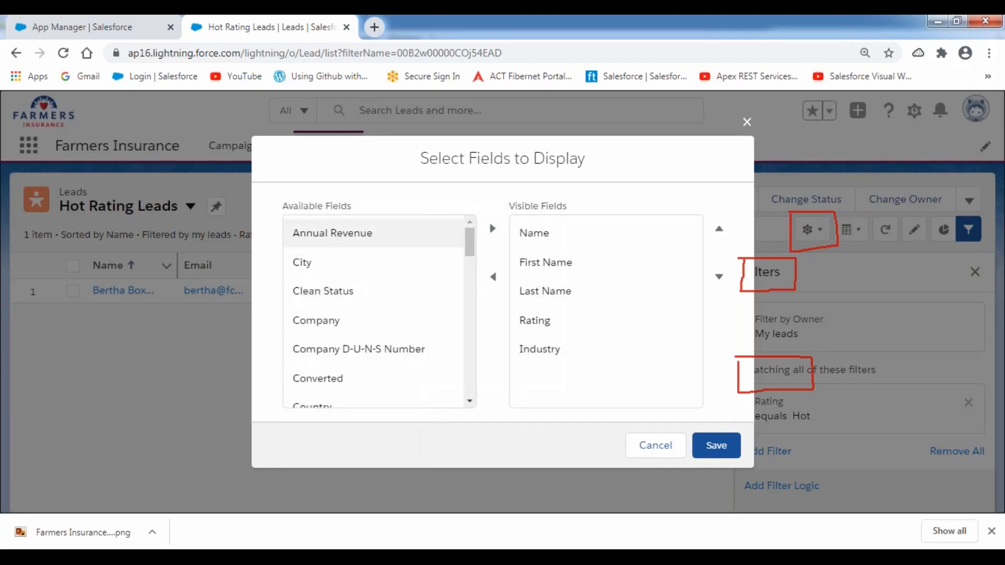
pyautogui.click(358, 233)
pyautogui.click(492, 230)
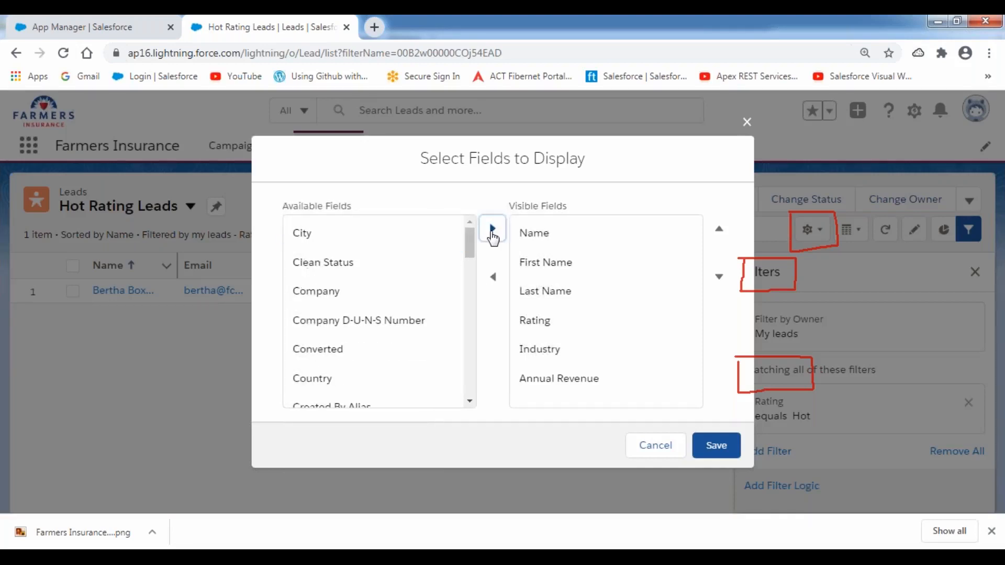
# Add Company and Lead Status to the visible fields after Annual Revenue.
pyautogui.moveTo(471, 251); pyautogui.dragTo(472, 254)
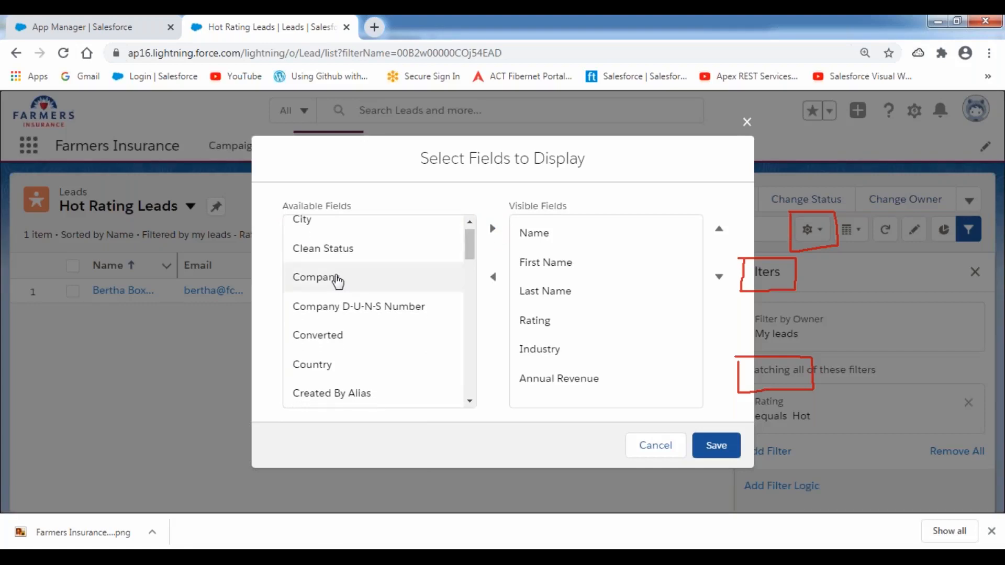
pyautogui.click(337, 277)
pyautogui.click(492, 230)
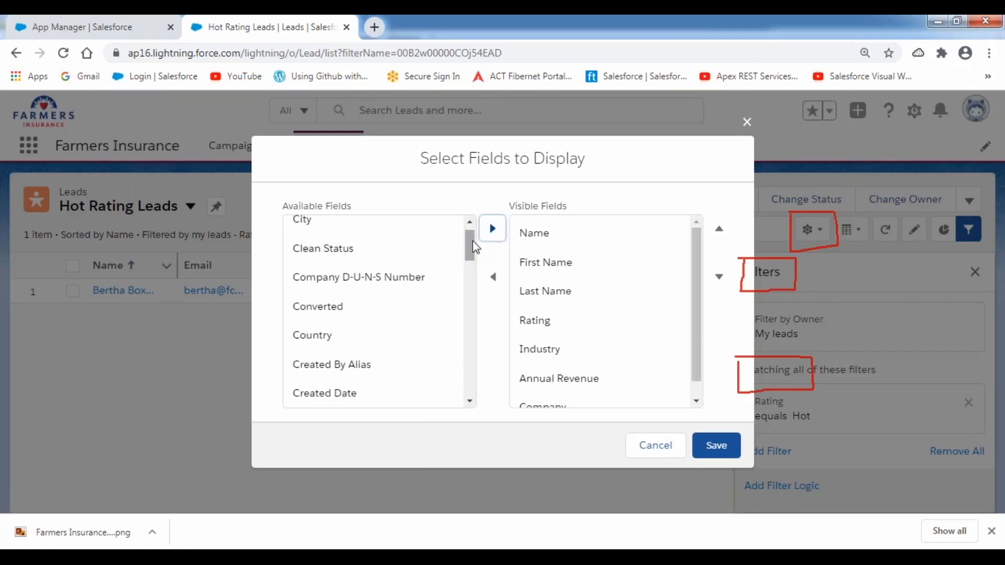
pyautogui.moveTo(473, 241); pyautogui.dragTo(472, 330)
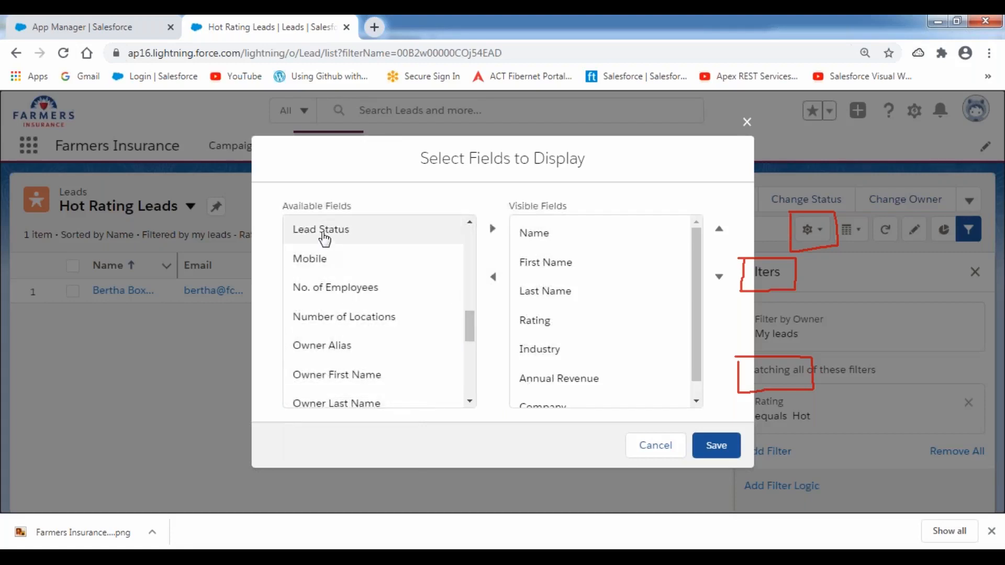
pyautogui.click(326, 231)
pyautogui.click(490, 229)
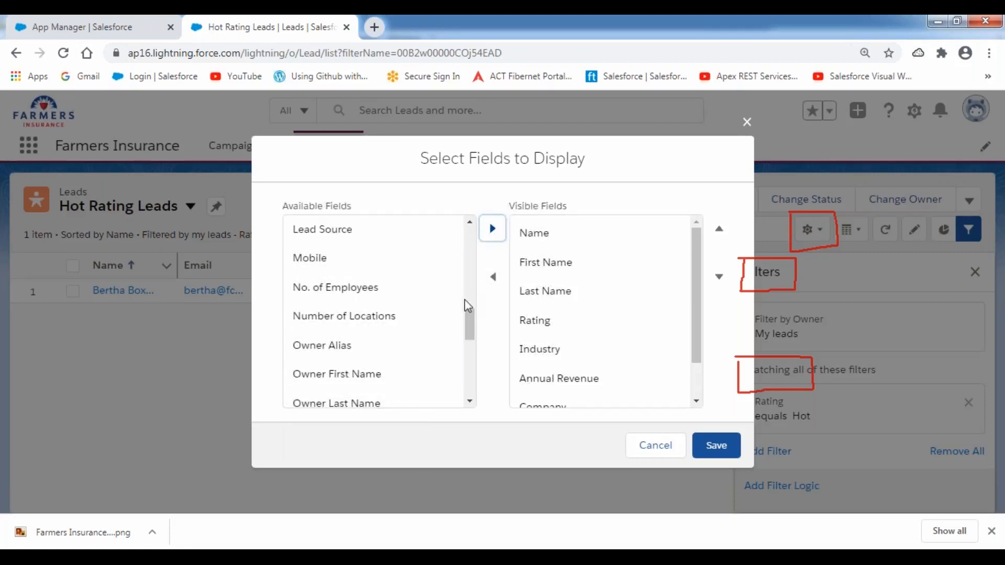
# Add Phone and Fax to the visible fields after Lead Status and save the Hot Rating Leads column selection.
pyautogui.moveTo(469, 323); pyautogui.dragTo(471, 354)
pyautogui.click(393, 272)
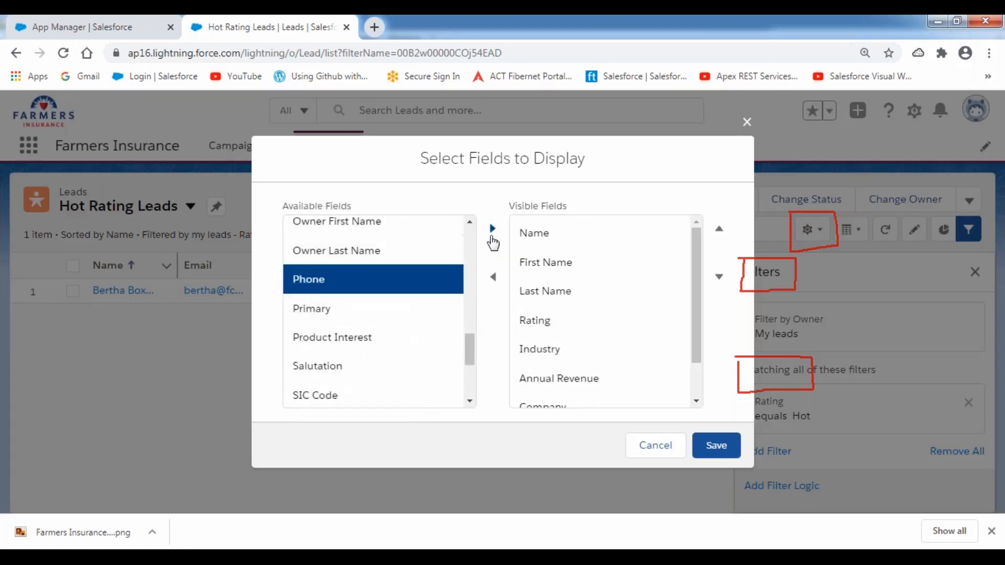
pyautogui.click(492, 230)
pyautogui.moveTo(469, 348); pyautogui.dragTo(469, 289)
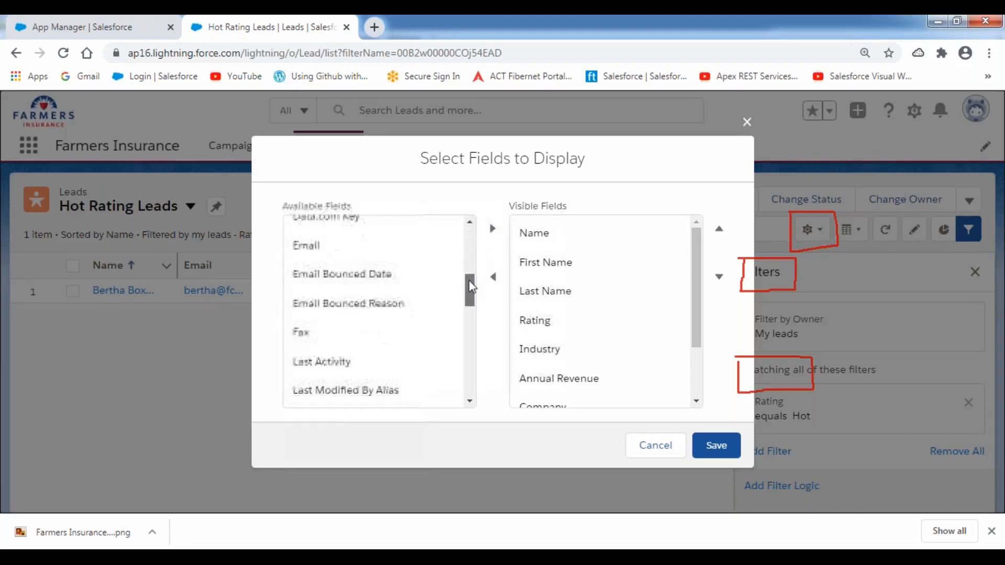
pyautogui.click(304, 333)
pyautogui.click(494, 229)
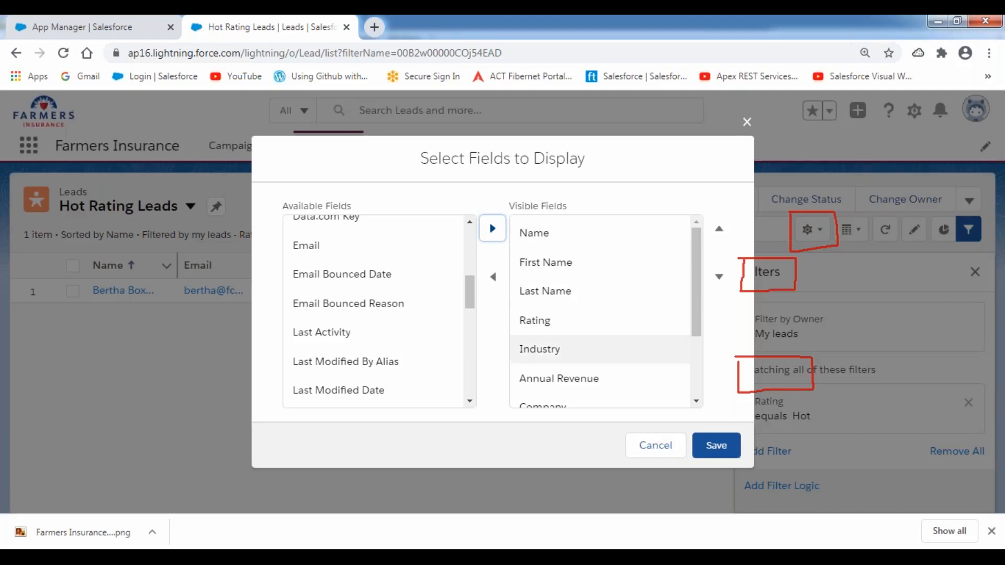
pyautogui.click(711, 450)
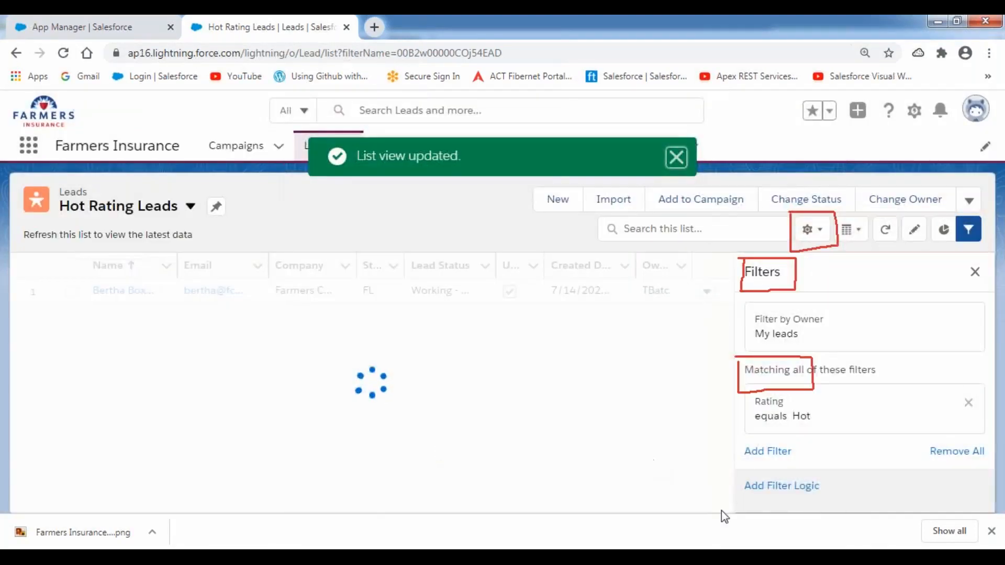
# Close the browser's downloads bar and the list view's Filters pane.
pyautogui.click(992, 531)
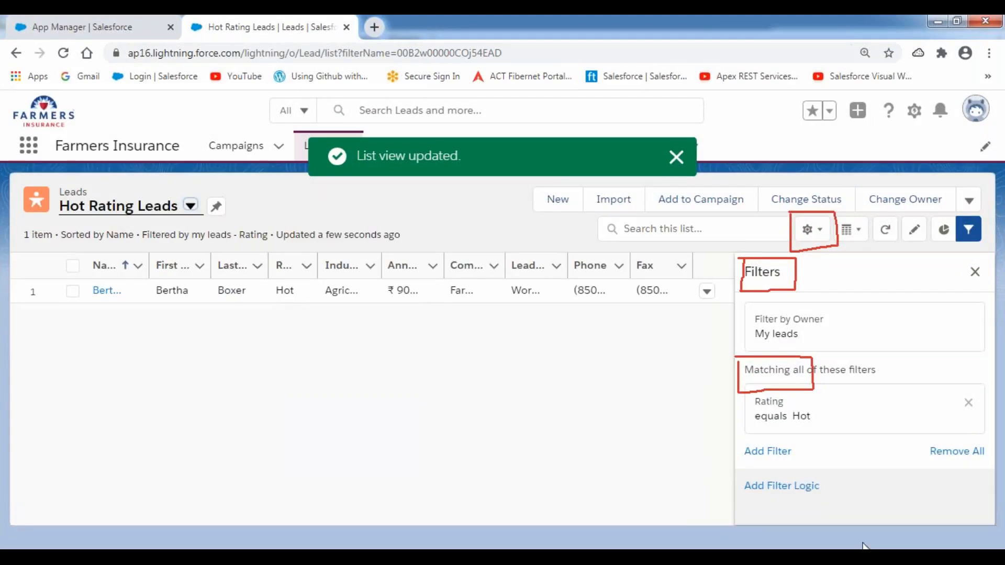
pyautogui.click(976, 274)
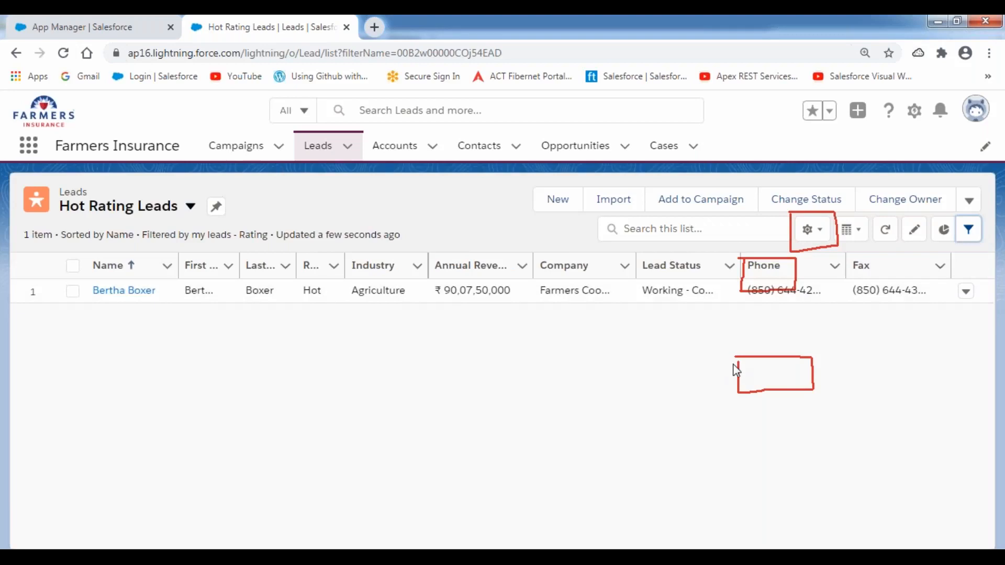
pyautogui.click(489, 22)
pyautogui.click(476, 124)
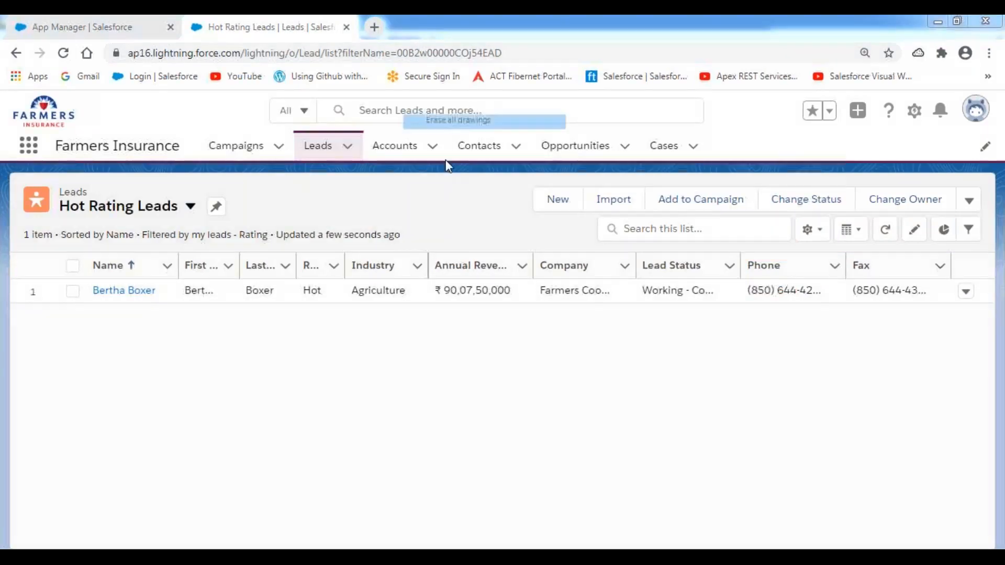
pyautogui.click(271, 385)
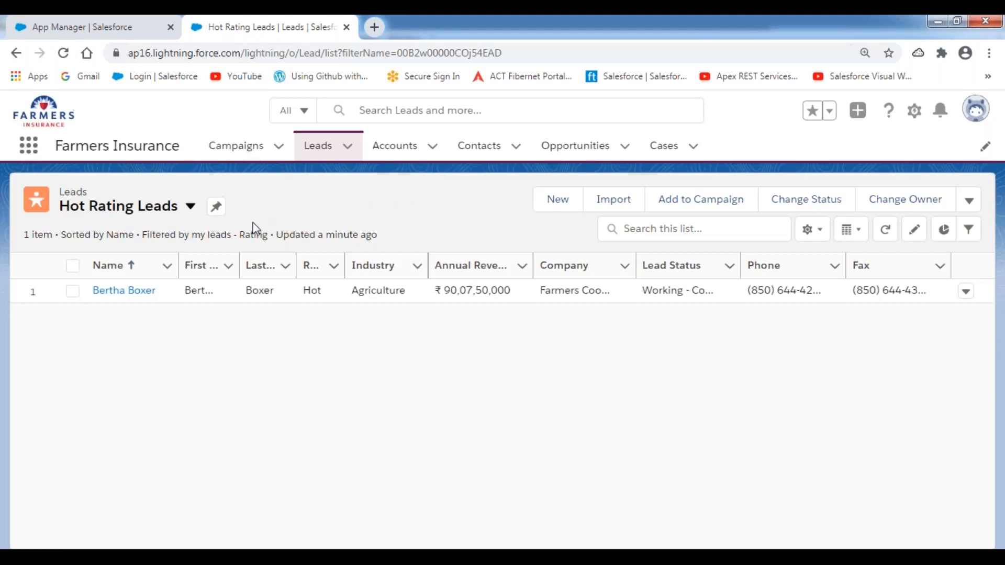
# Switch to the All Open Leads list view and open its selection of fields to display.
pyautogui.click(191, 207)
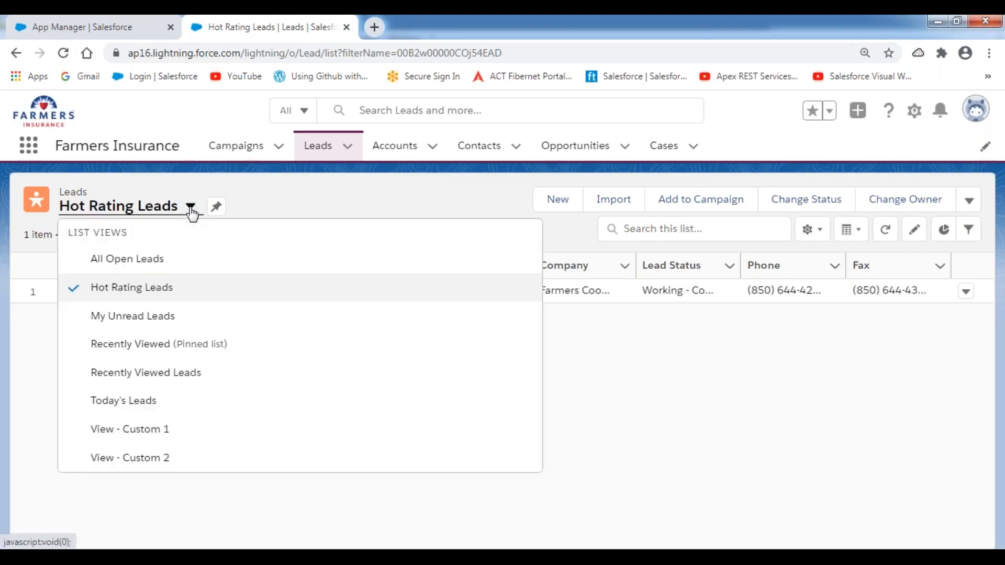
pyautogui.click(131, 267)
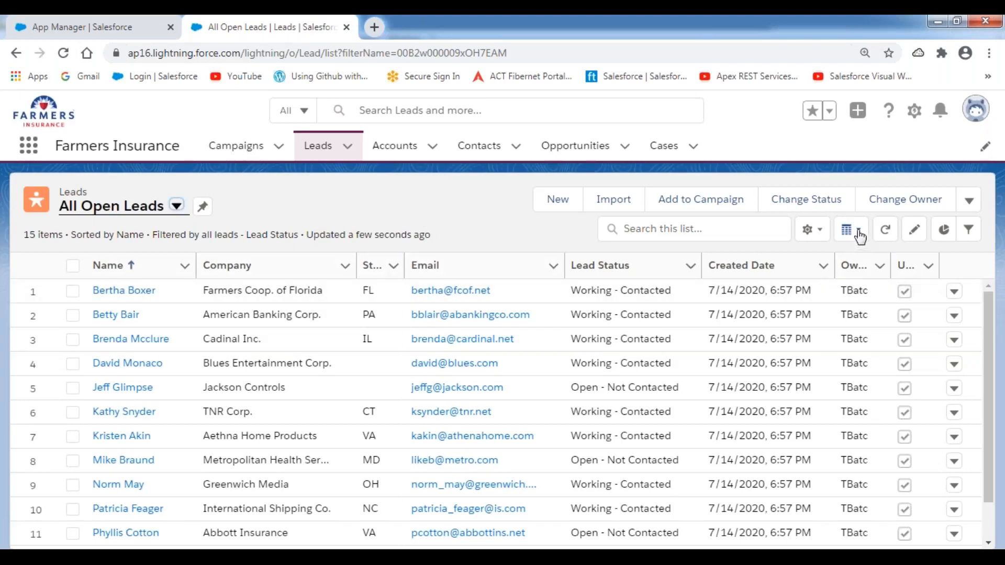
pyautogui.click(826, 234)
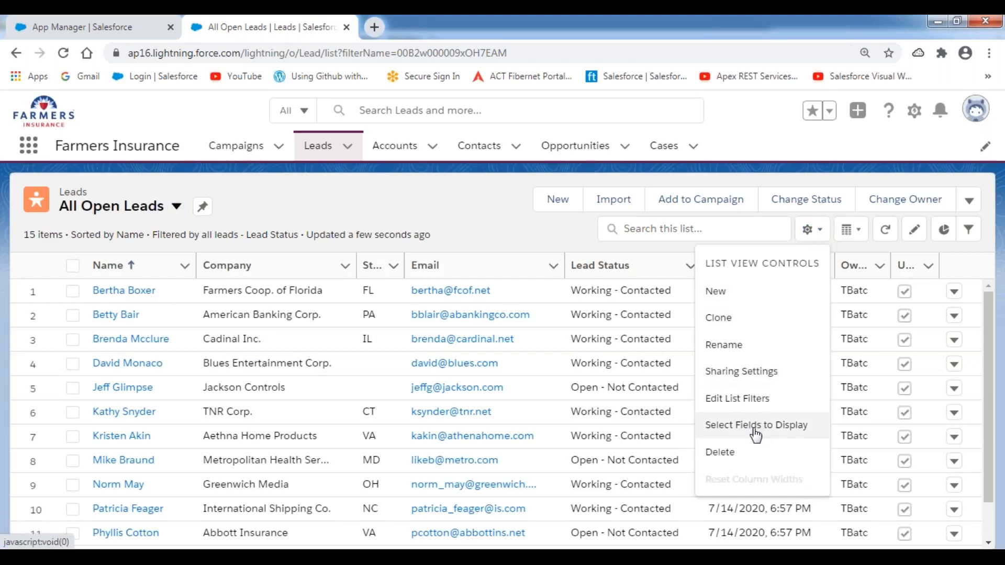
pyautogui.click(765, 428)
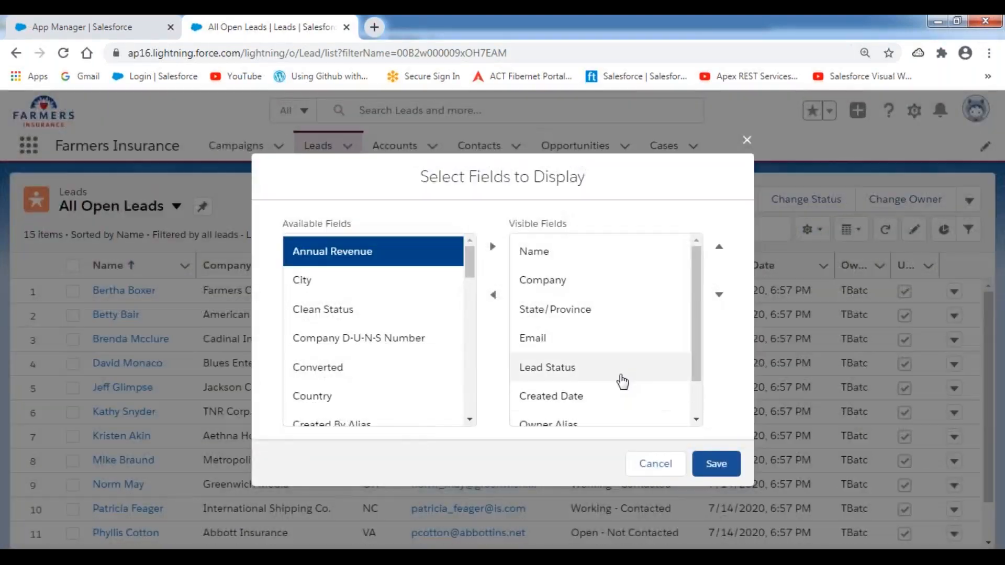
# Remove State/Province, Email, Created Date, Owner Alias and Unread By Owner from the visible fields of All Open Leads.
pyautogui.click(528, 312)
pyautogui.click(494, 294)
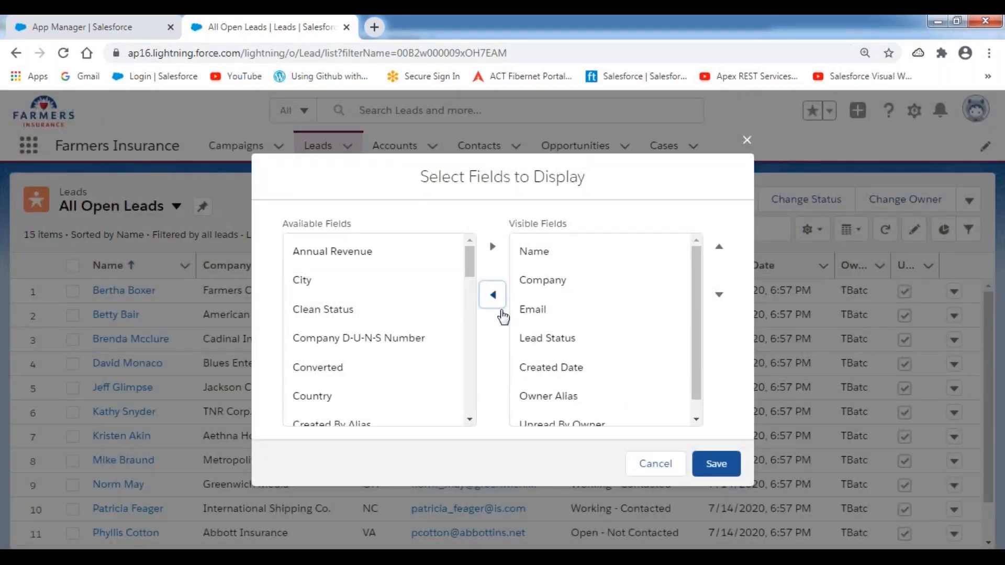
pyautogui.click(520, 310)
pyautogui.click(494, 298)
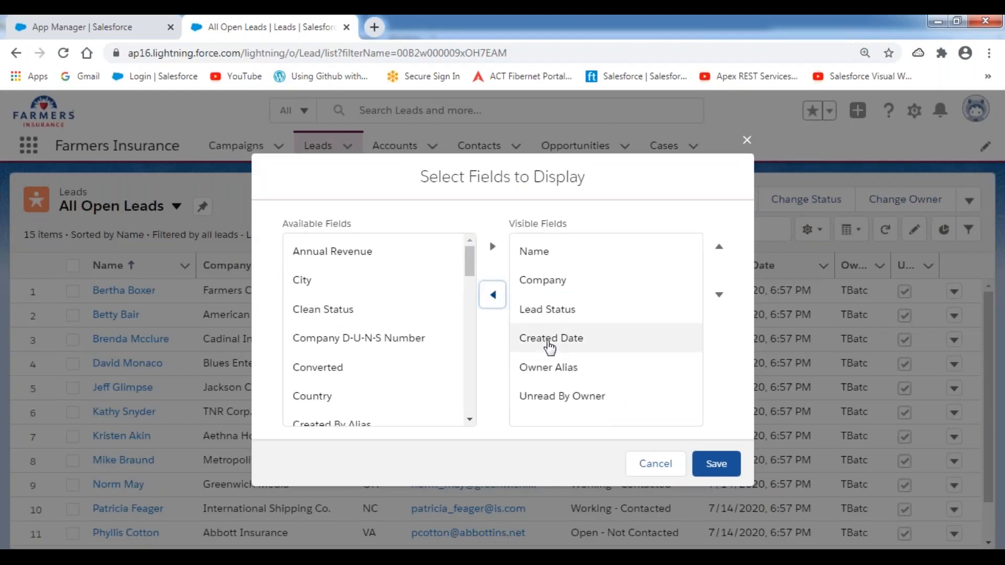
pyautogui.click(550, 345)
pyautogui.click(493, 296)
pyautogui.click(539, 342)
pyautogui.click(494, 296)
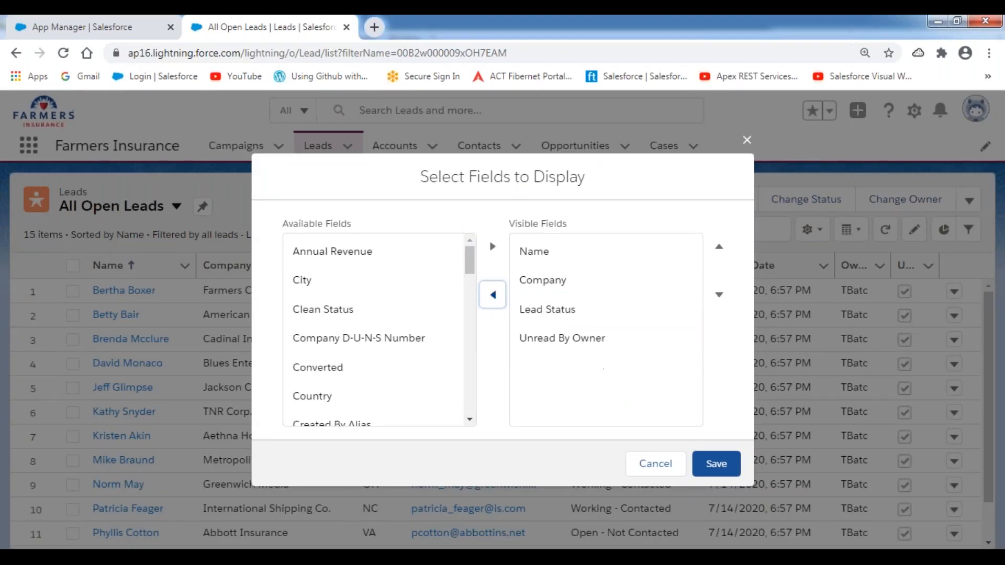
pyautogui.click(559, 340)
pyautogui.click(493, 296)
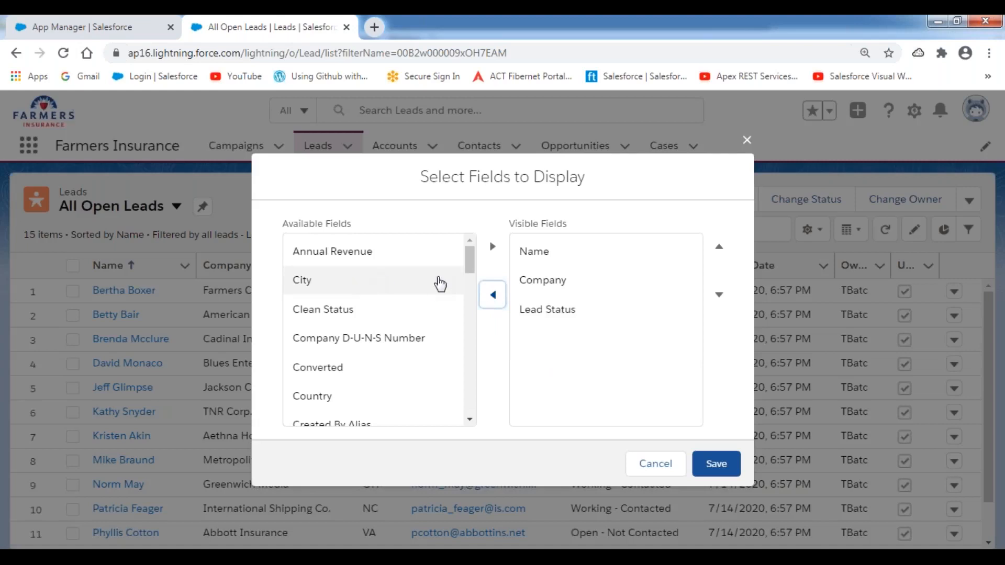
# Remove Company and Lead Status from the visible fields, leaving only Name.
pyautogui.moveTo(471, 254); pyautogui.dragTo(471, 312)
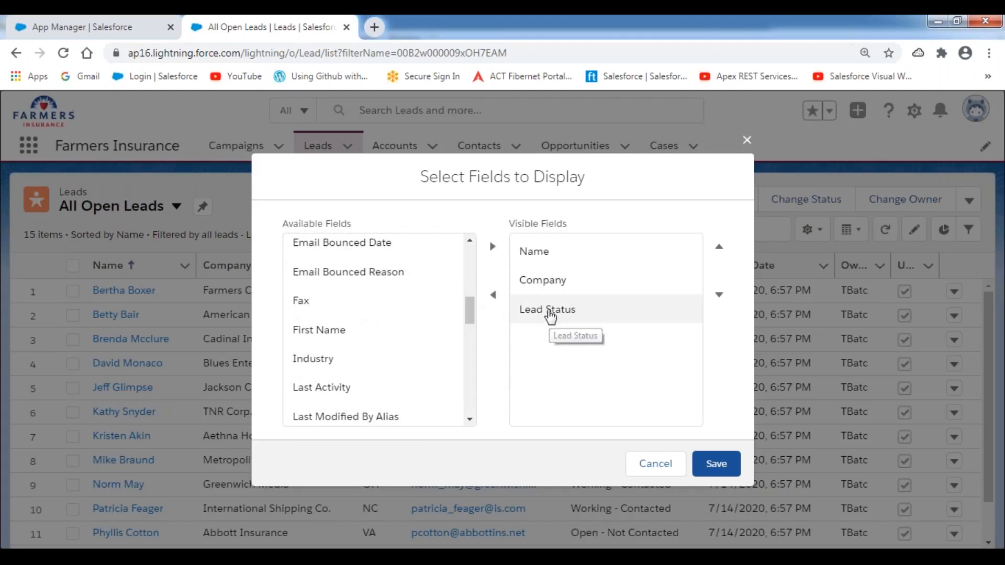
pyautogui.click(543, 283)
pyautogui.click(492, 295)
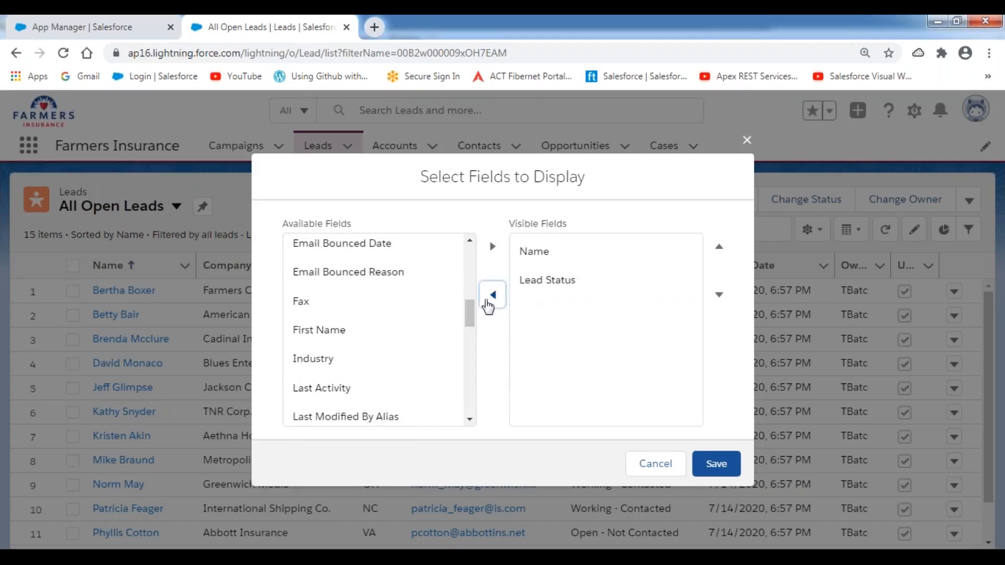
pyautogui.click(534, 282)
pyautogui.click(493, 294)
# Add Rating and Industry to the visible fields after Name.
pyautogui.moveTo(471, 314); pyautogui.dragTo(473, 374)
pyautogui.click(314, 379)
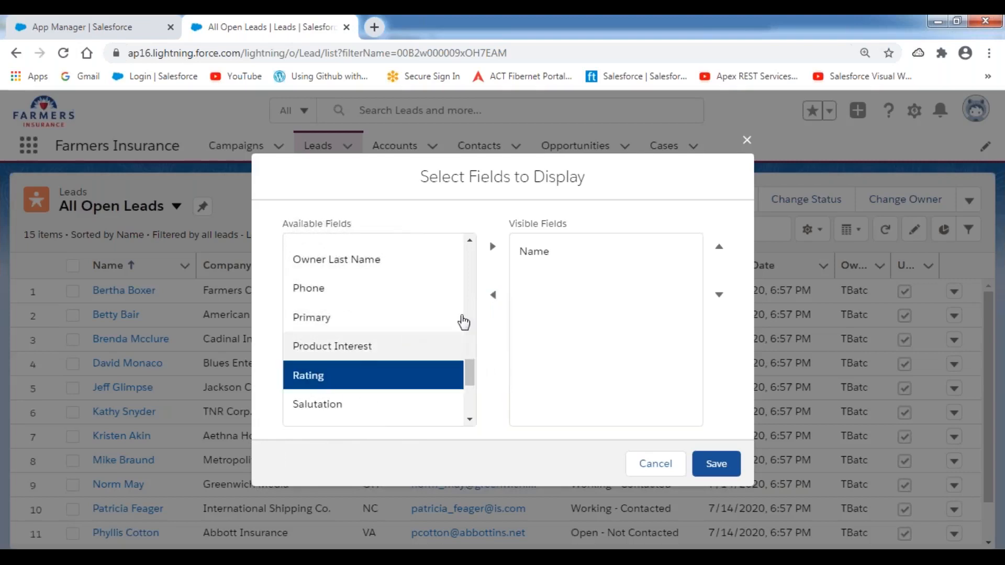
pyautogui.click(493, 249)
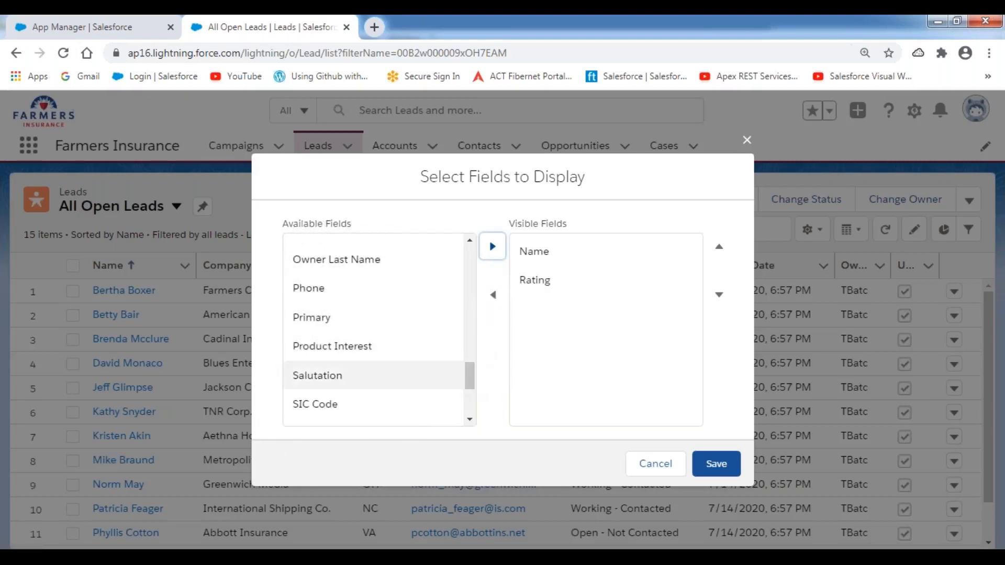
pyautogui.moveTo(467, 383); pyautogui.dragTo(472, 325)
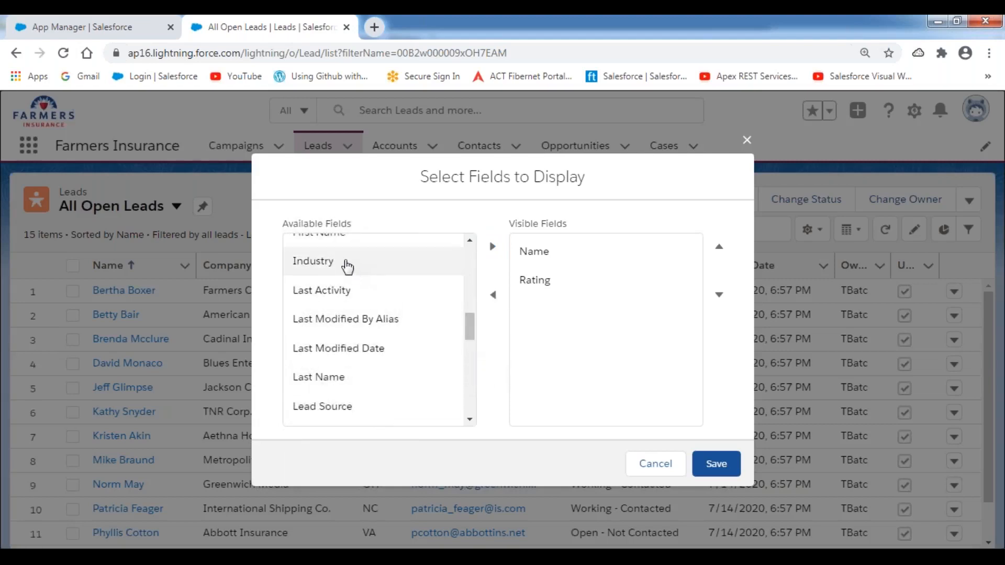
pyautogui.click(337, 269)
pyautogui.click(492, 248)
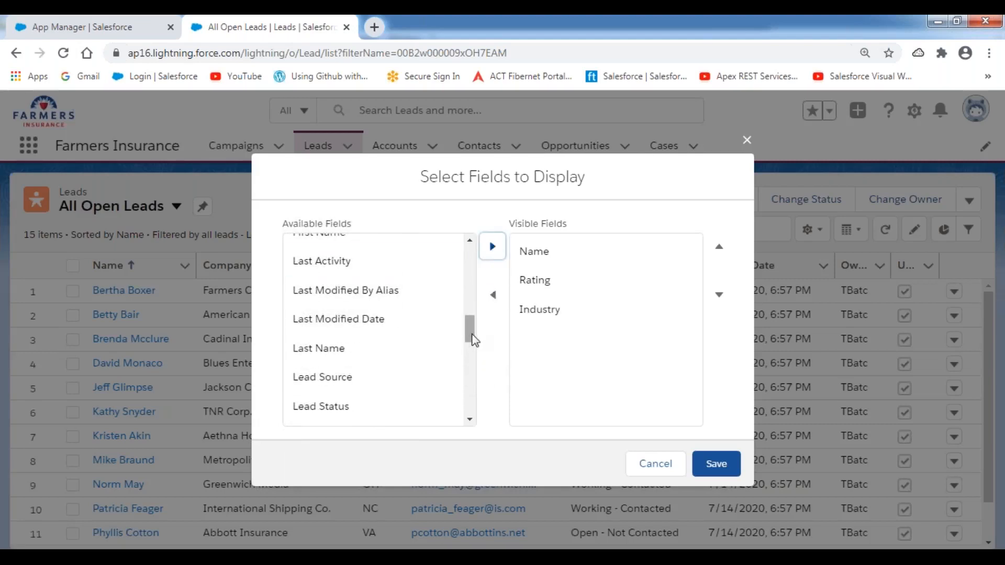
# Add Lead Status and Phone to the visible fields after Industry.
pyautogui.moveTo(470, 329)
pyautogui.mouseDown()
pyautogui.moveTo(474, 370)
pyautogui.moveTo(464, 278)
pyautogui.moveTo(464, 334)
pyautogui.mouseUp()
pyautogui.click(333, 348)
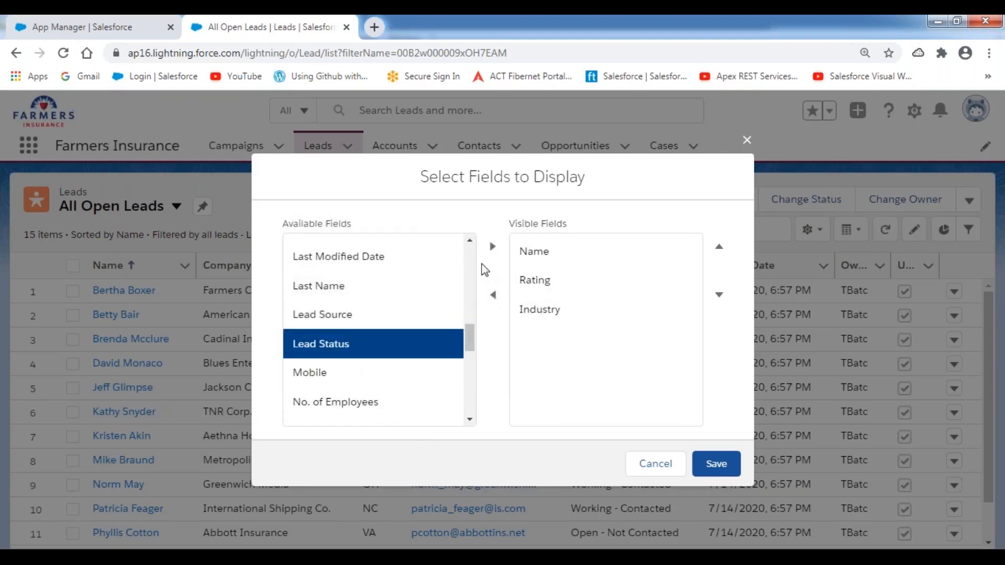
pyautogui.click(492, 249)
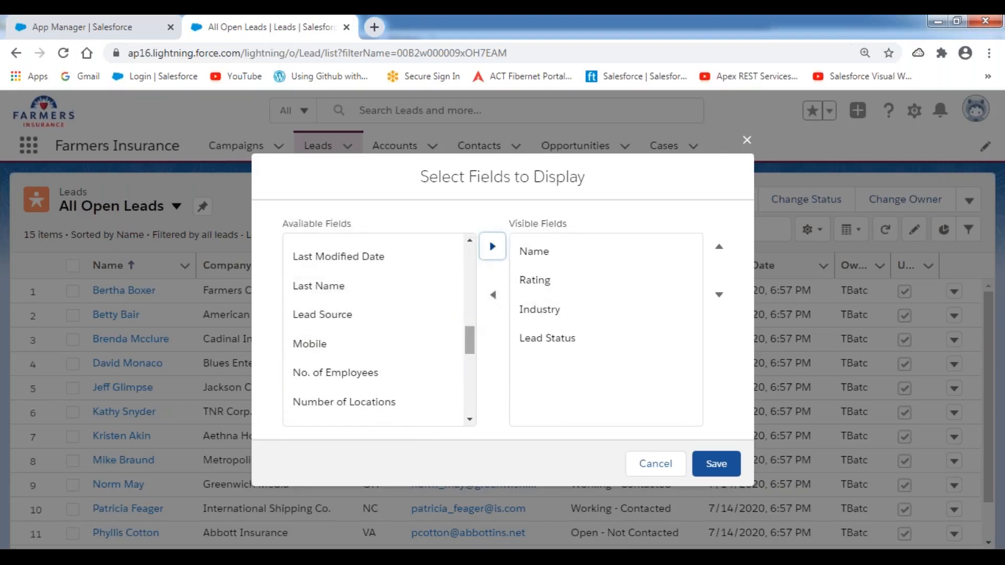
pyautogui.moveTo(470, 338); pyautogui.dragTo(478, 370)
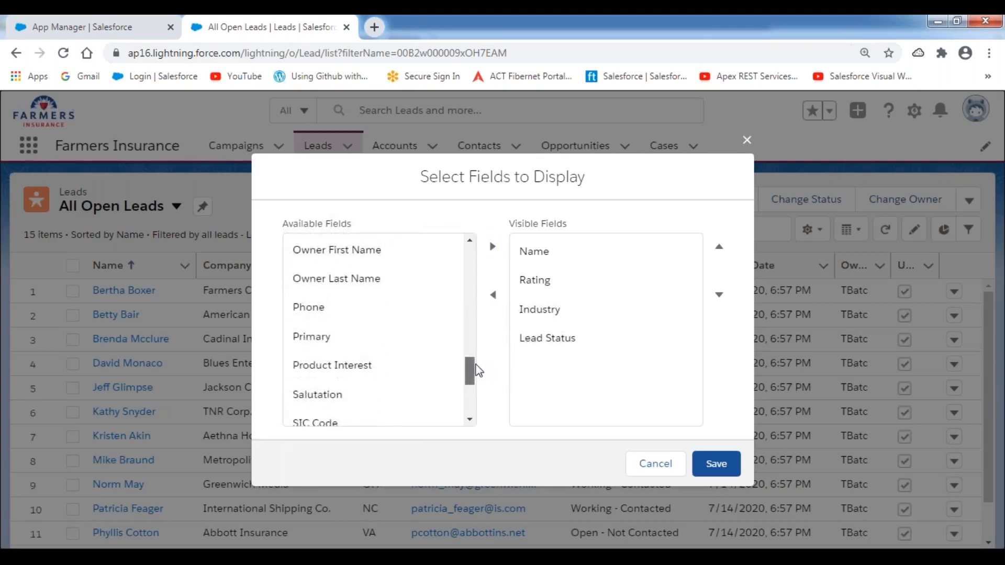
pyautogui.click(344, 313)
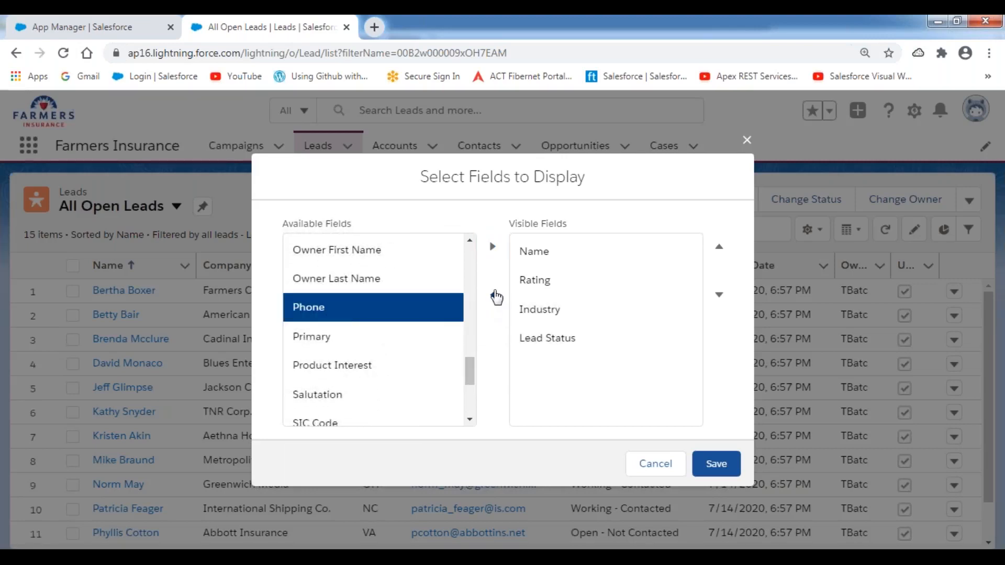
pyautogui.click(494, 247)
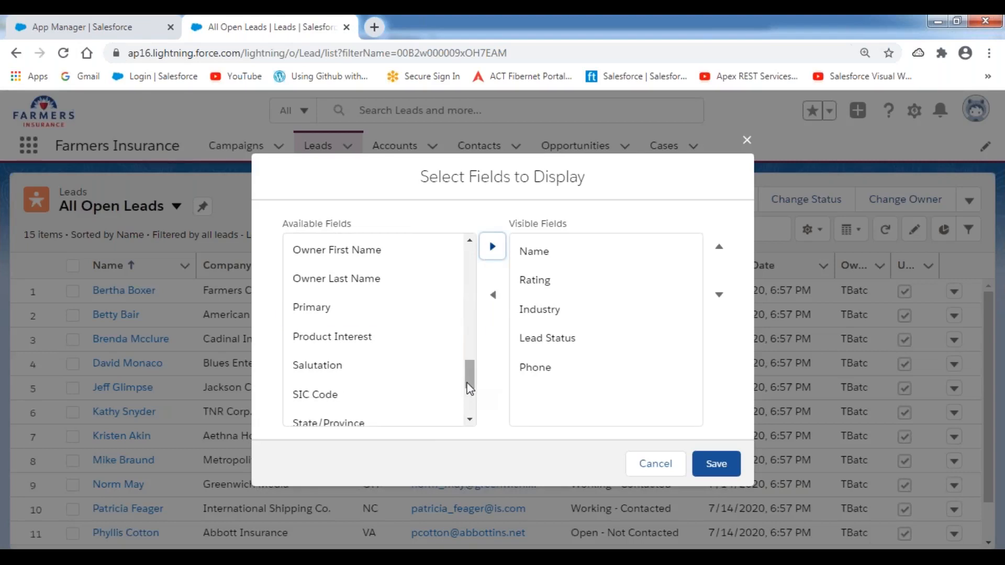
# Add Fax and Annual Revenue to the visible fields after Phone.
pyautogui.moveTo(471, 386); pyautogui.dragTo(469, 324)
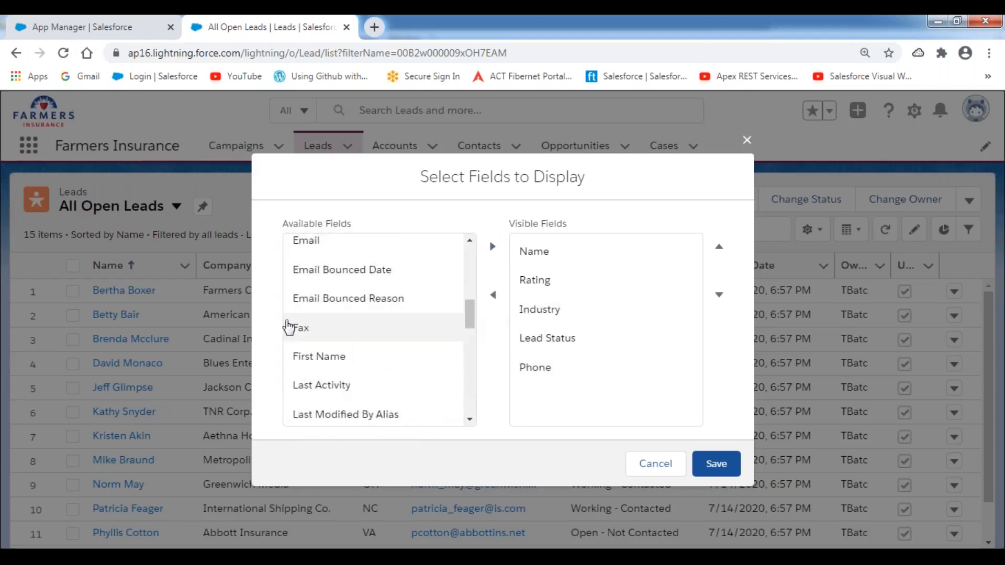
pyautogui.click(325, 338)
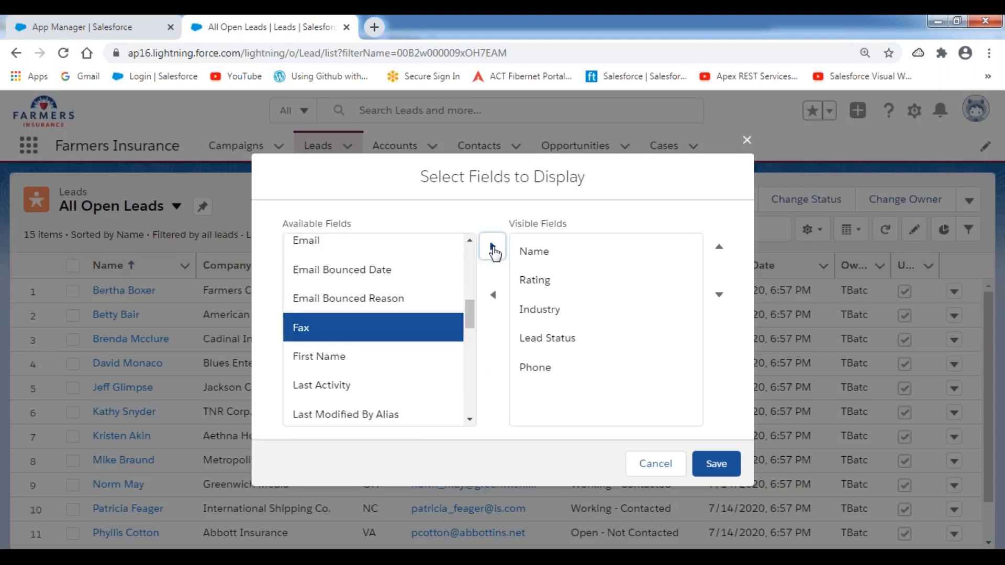
pyautogui.click(493, 246)
pyautogui.moveTo(467, 330); pyautogui.dragTo(471, 253)
pyautogui.click(343, 252)
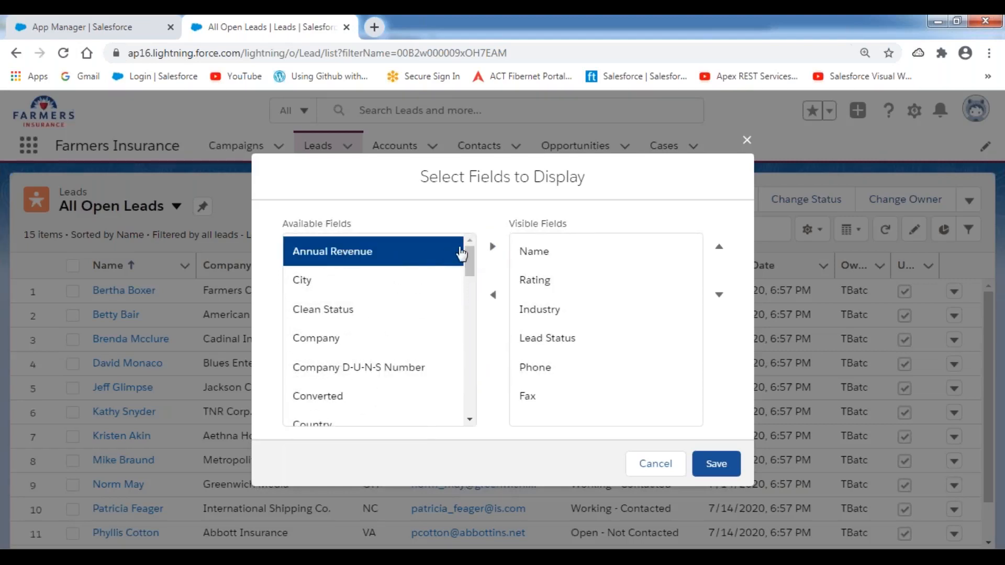
pyautogui.click(491, 248)
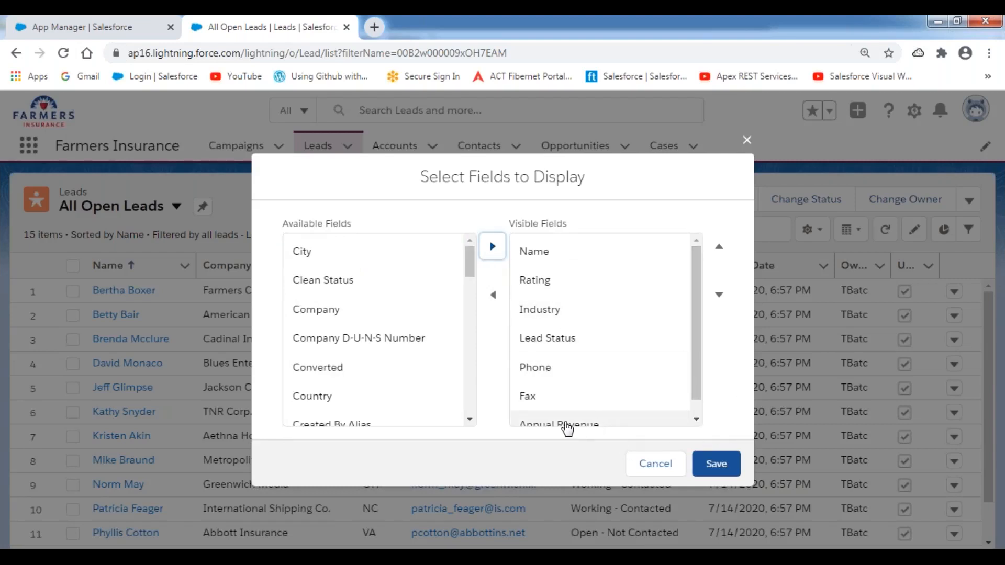
# Move Annual Revenue up to directly after Industry and save the All Open Leads column selection.
pyautogui.click(571, 424)
pyautogui.click(720, 248)
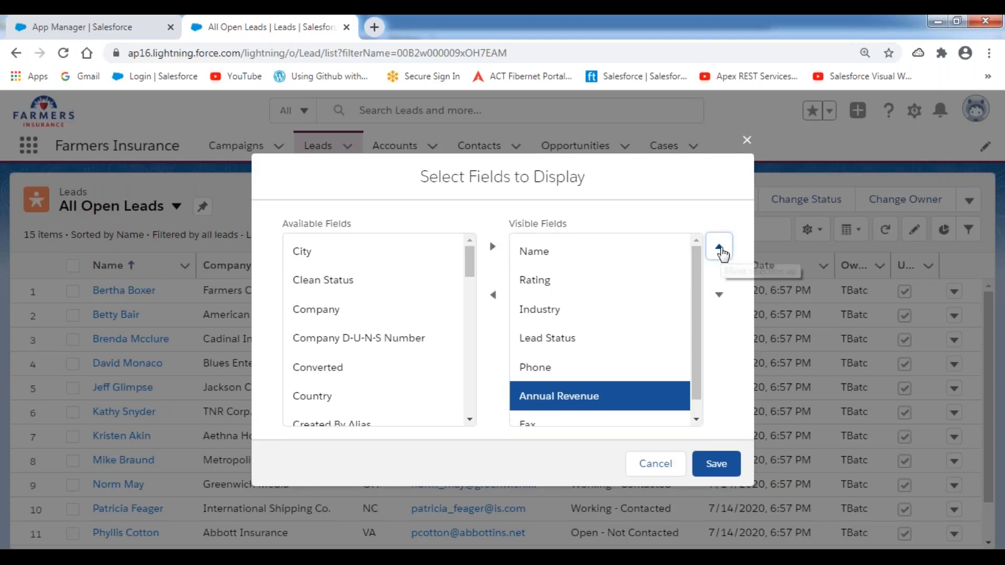
pyautogui.click(720, 248)
pyautogui.click(720, 248)
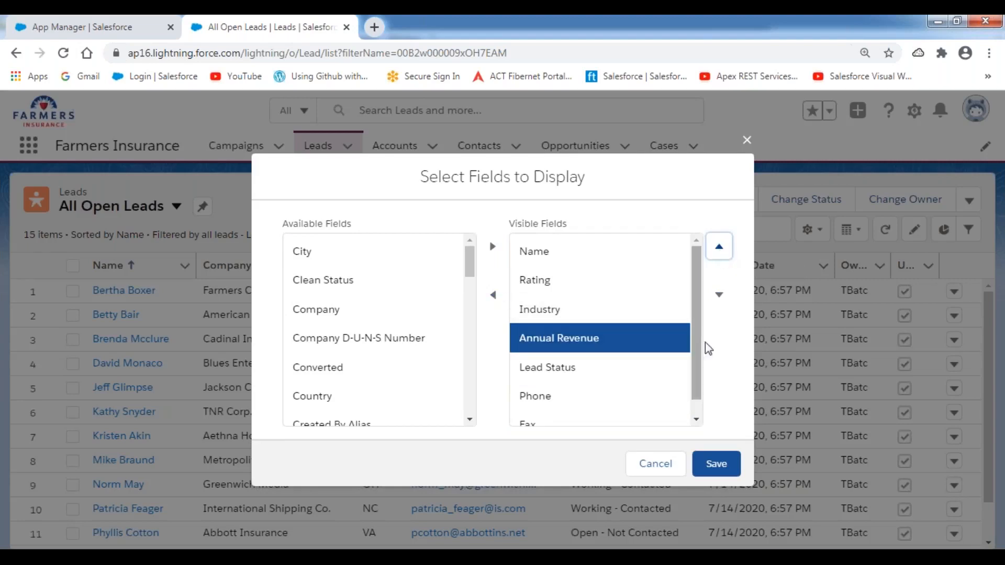
pyautogui.moveTo(694, 317); pyautogui.dragTo(694, 284)
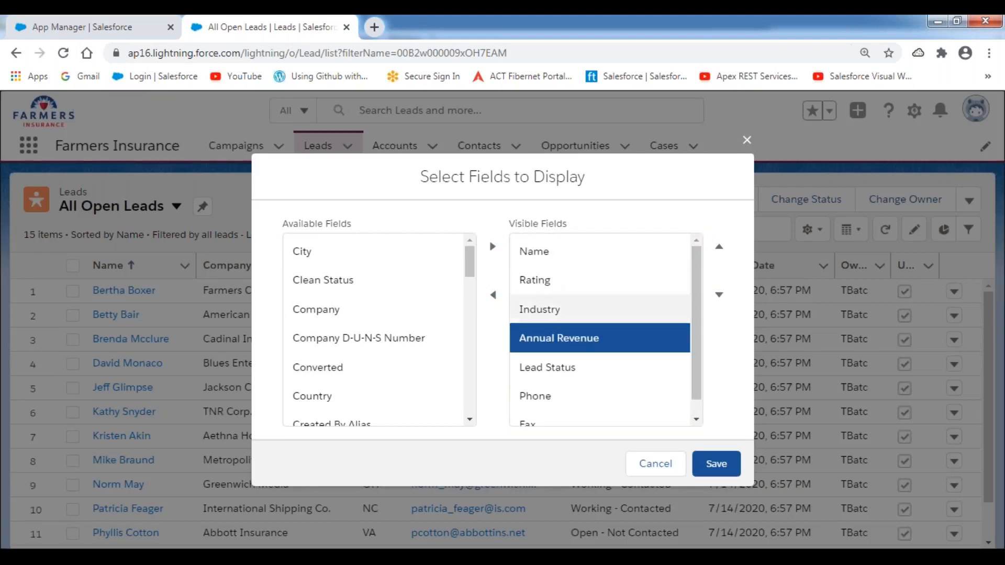
pyautogui.click(713, 465)
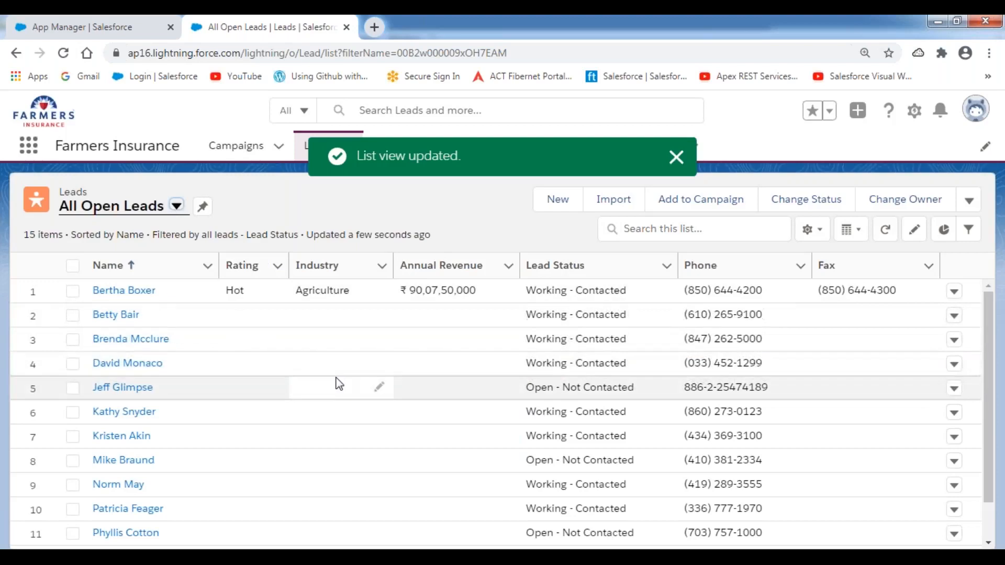
pyautogui.scroll(-2, 340, 385)
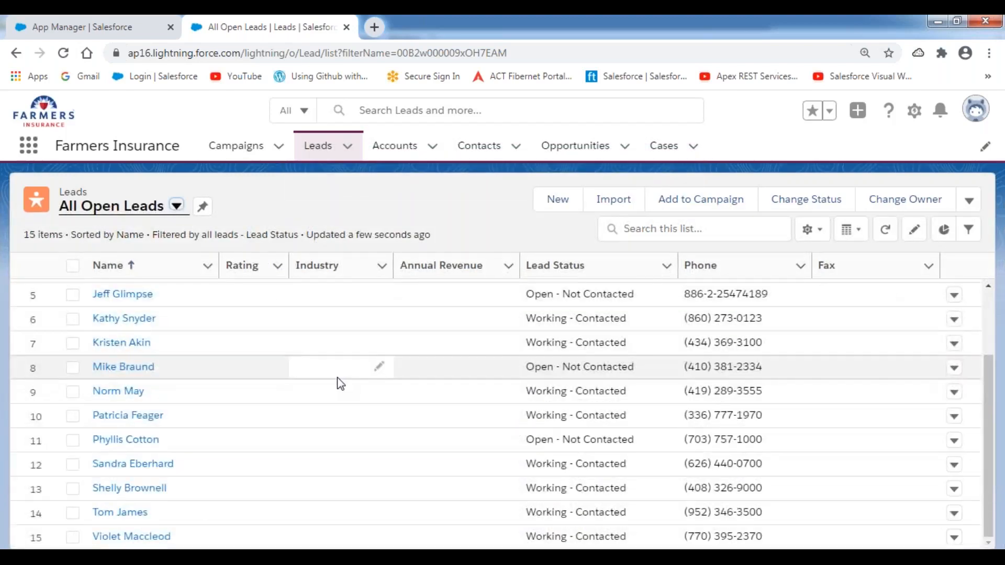
pyautogui.scroll(2, 341, 379)
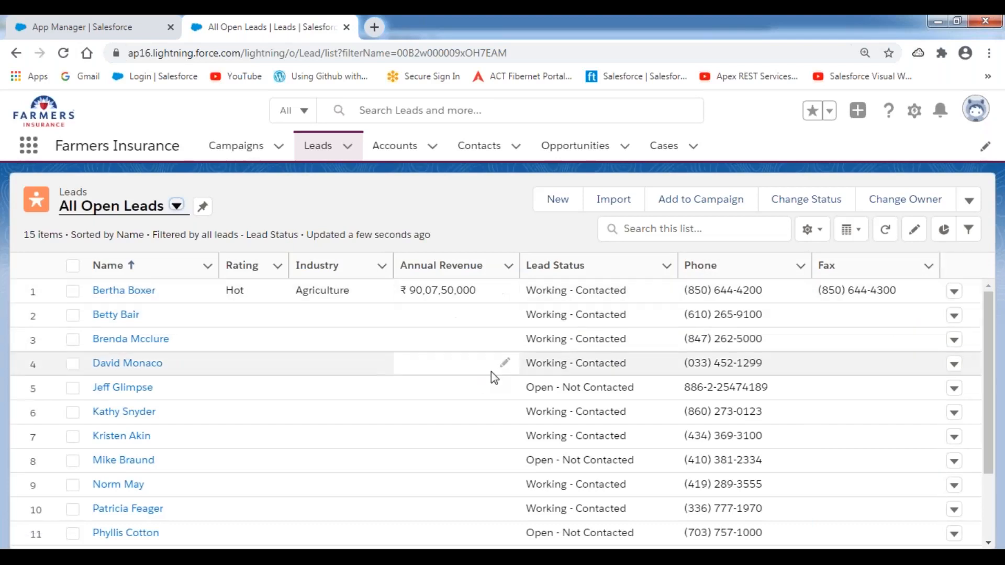
pyautogui.scroll(-2, 445, 377)
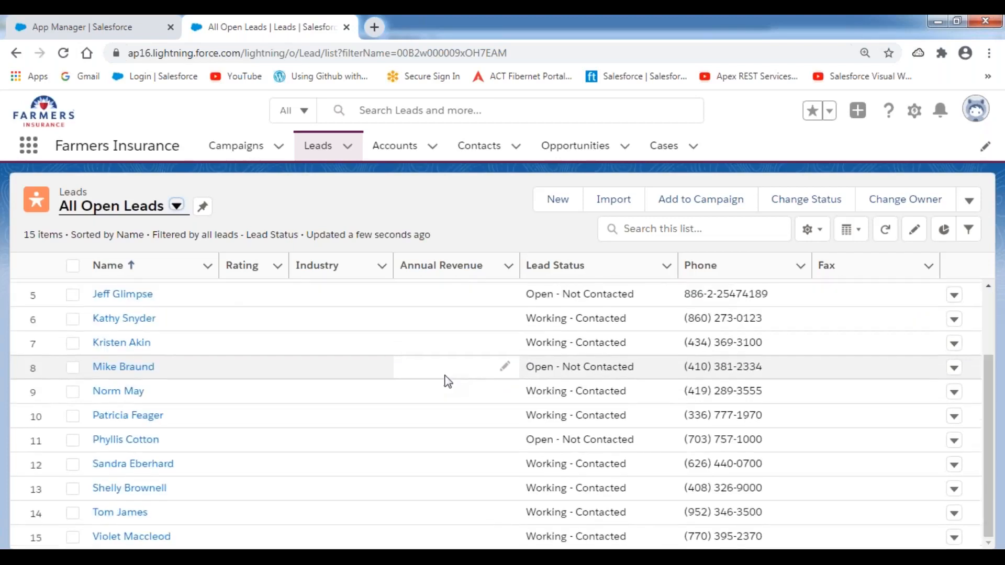
pyautogui.scroll(2, 449, 381)
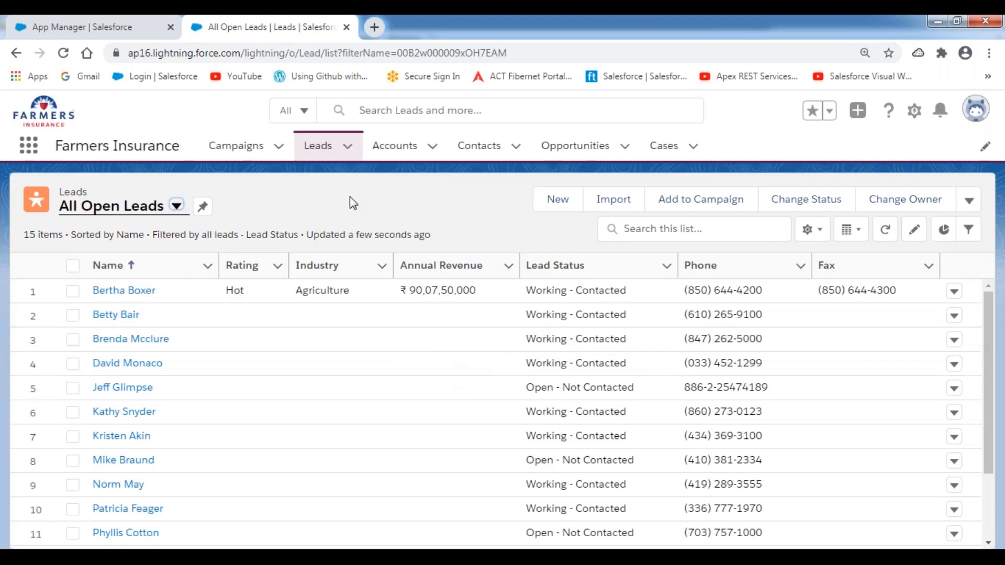
# Open the All Accounts list view of the Accounts object.
pyautogui.click(398, 153)
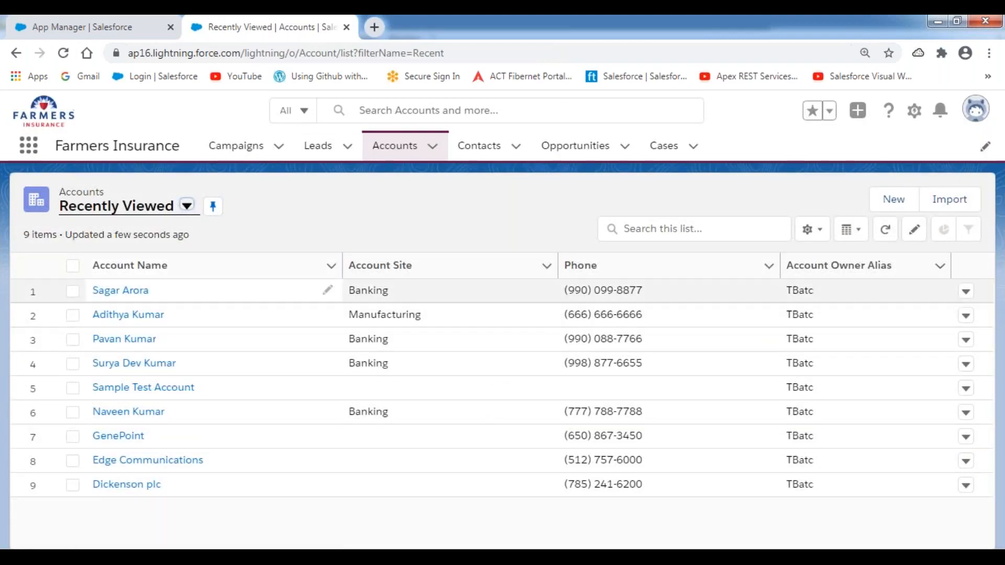
pyautogui.click(187, 206)
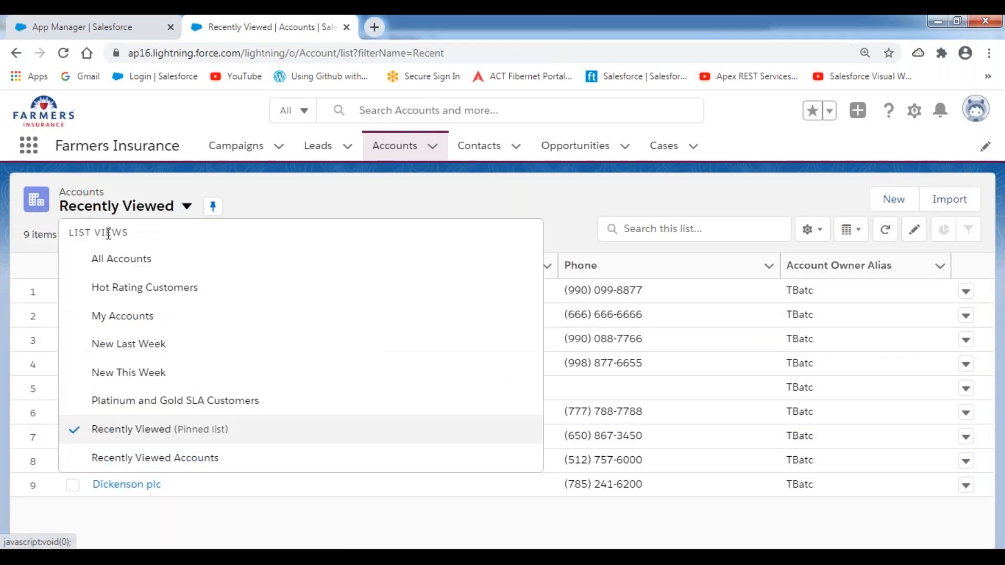
pyautogui.click(128, 269)
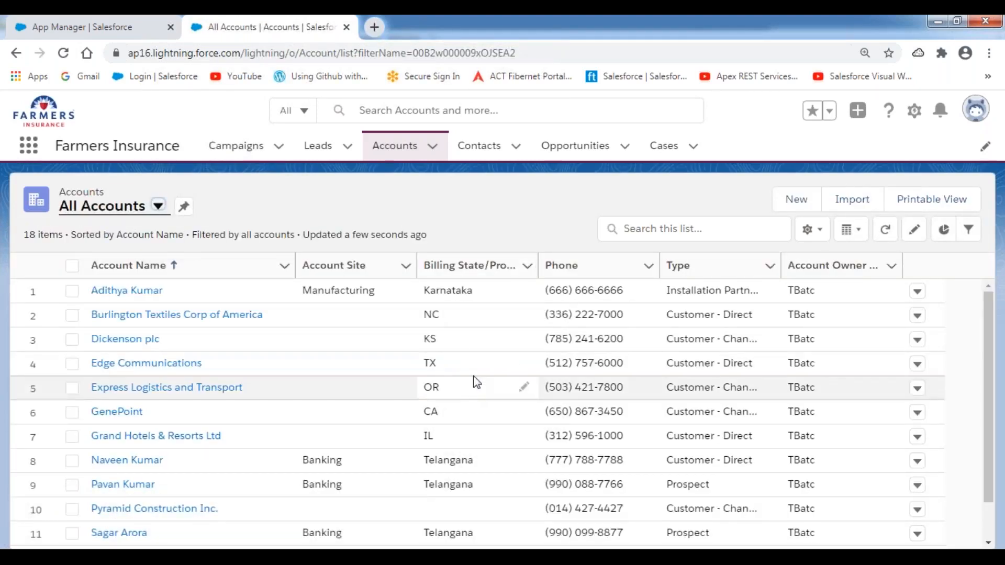
pyautogui.scroll(-2, 475, 373)
pyautogui.scroll(2, 475, 368)
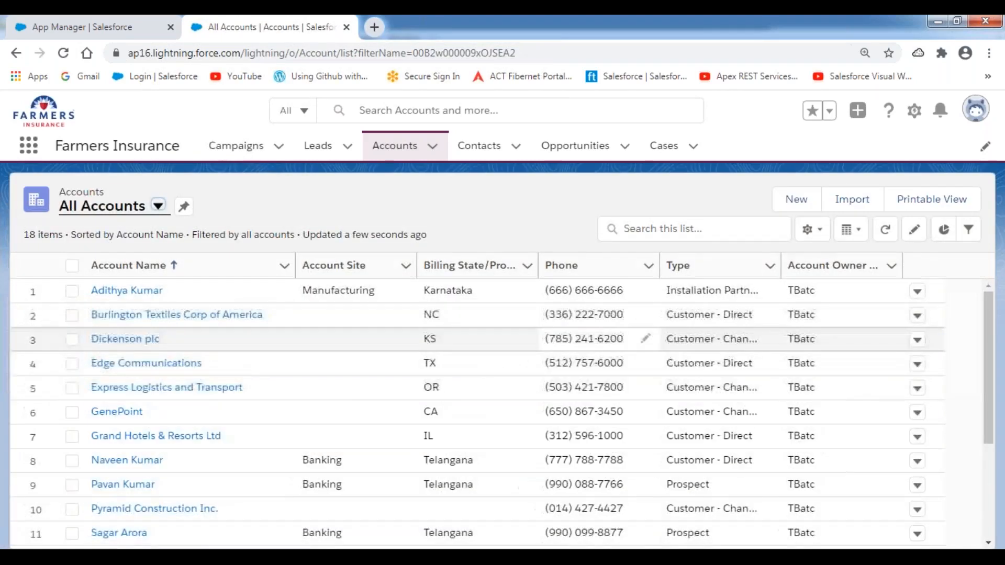
# Remove Account Site, Billing State/Province, Phone, Type and Account Owner Alias from the visible fields of the All Accounts list view.
pyautogui.click(817, 230)
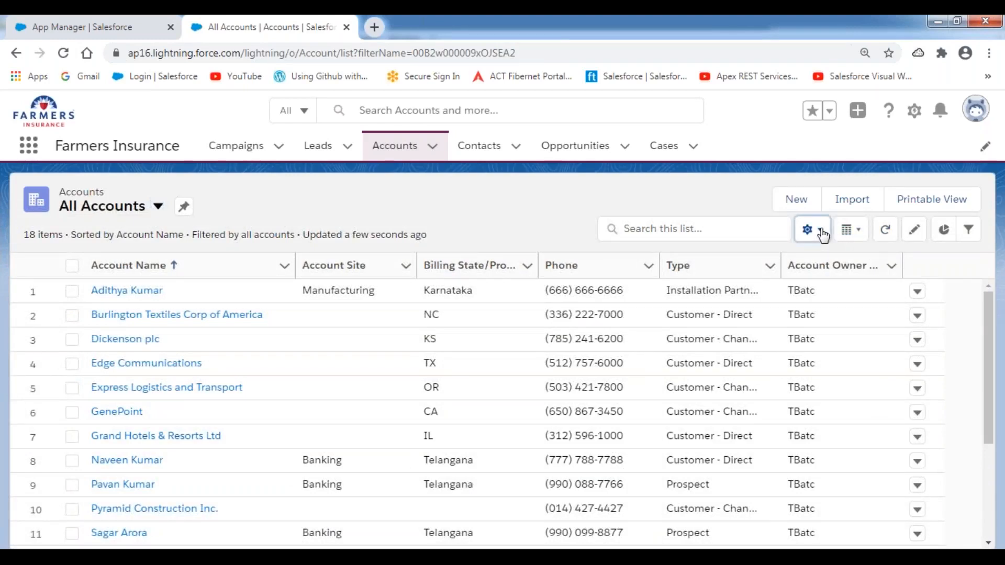
pyautogui.click(739, 427)
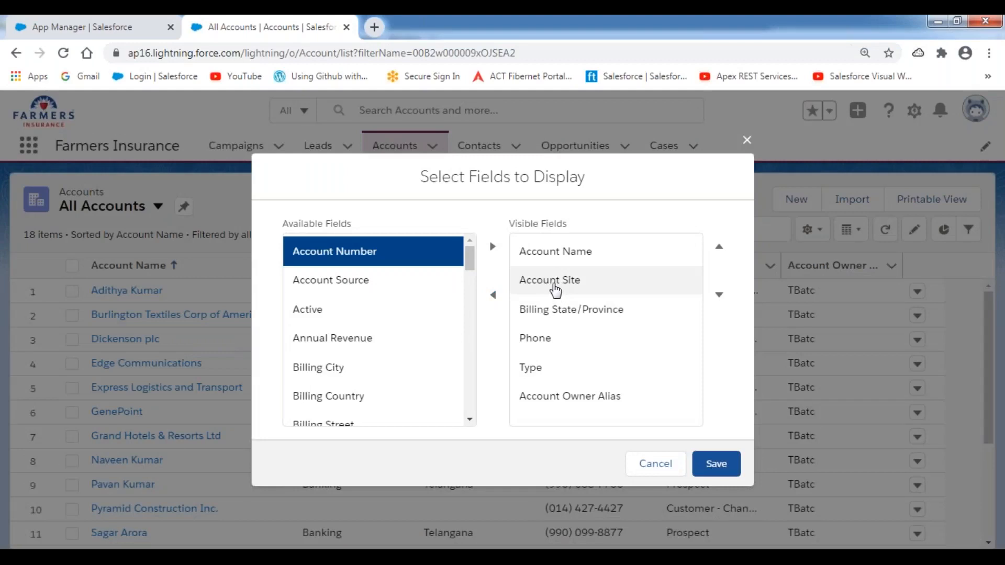
pyautogui.click(555, 288)
pyautogui.click(494, 295)
pyautogui.click(518, 286)
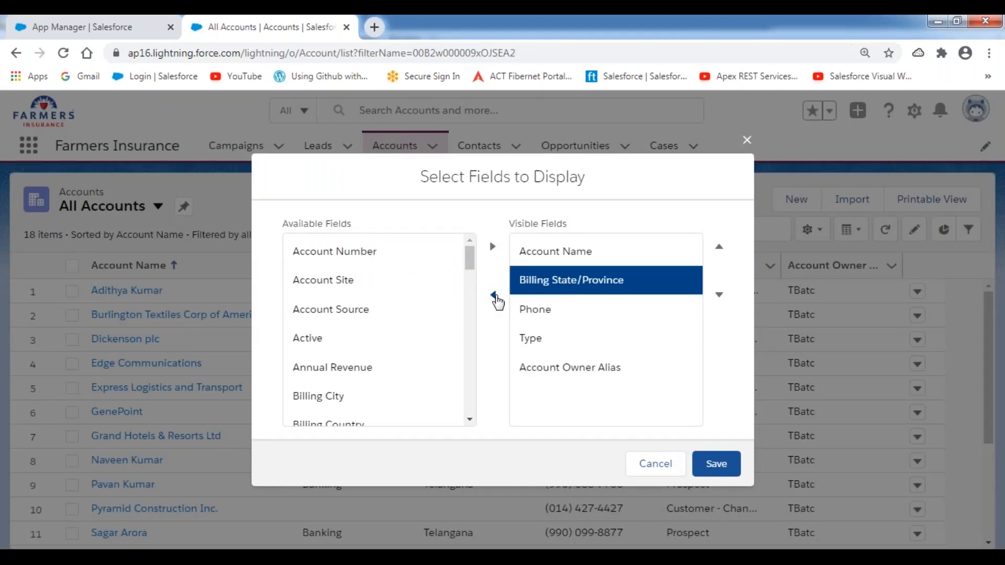
pyautogui.click(494, 296)
pyautogui.click(532, 282)
pyautogui.click(494, 295)
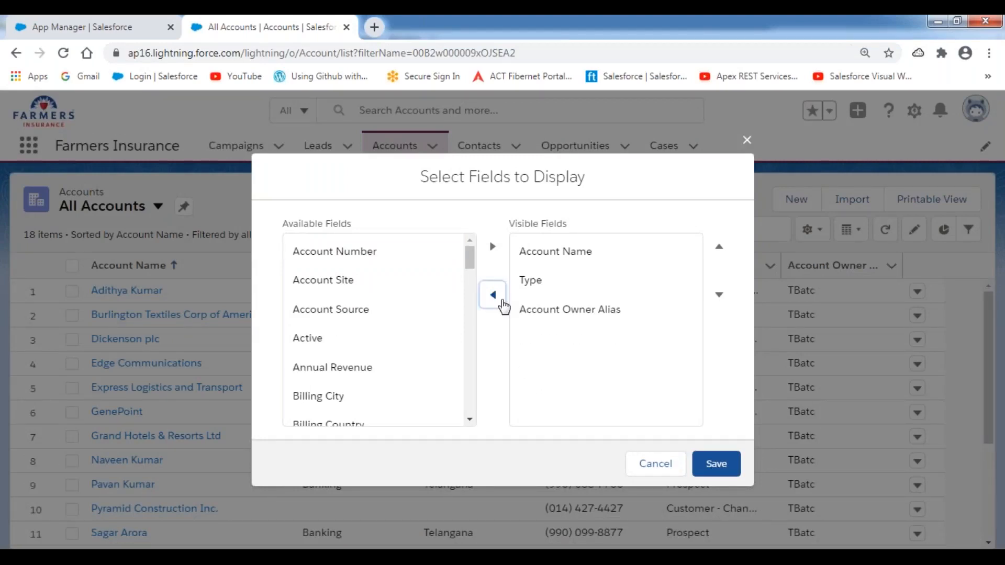
pyautogui.click(529, 284)
pyautogui.click(494, 296)
pyautogui.click(534, 285)
pyautogui.click(493, 297)
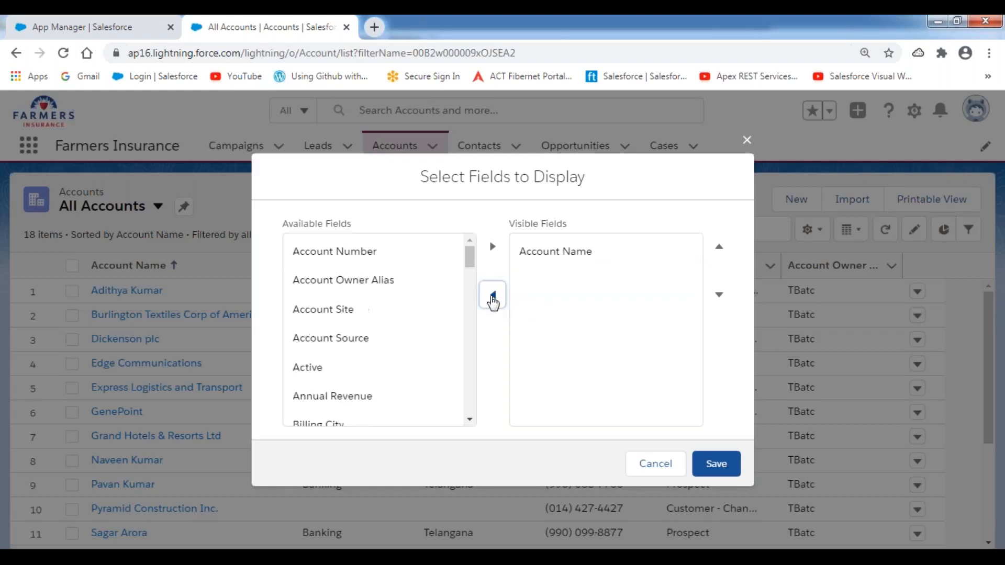
# Add Rating and Industry to the visible fields after Account Name.
pyautogui.moveTo(468, 253); pyautogui.dragTo(470, 356)
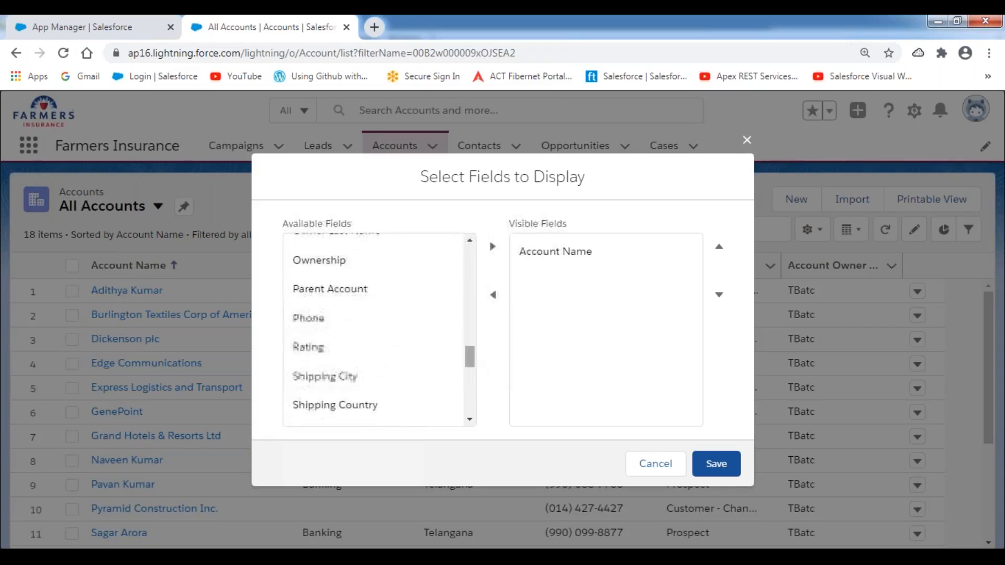
pyautogui.click(314, 348)
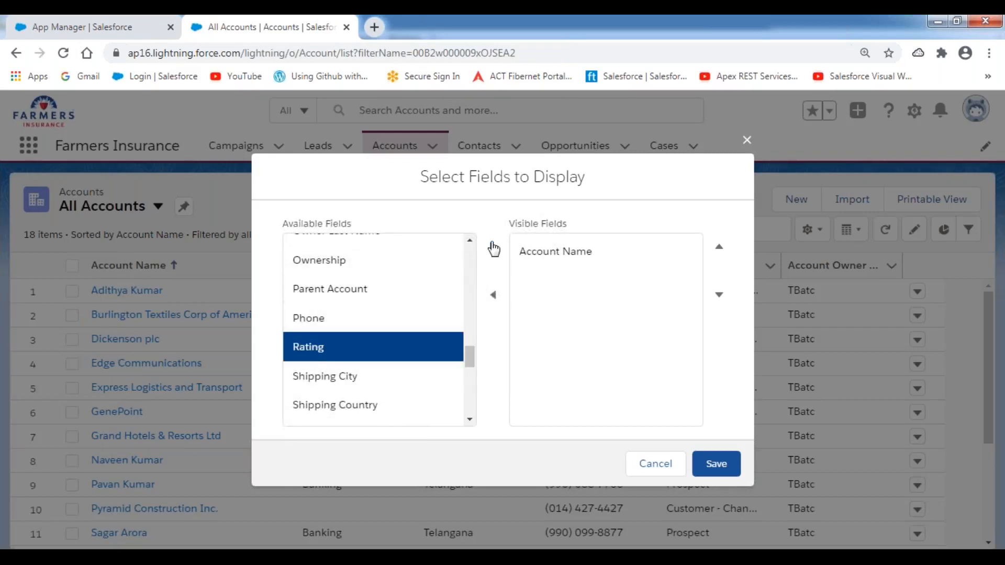
pyautogui.click(492, 246)
pyautogui.moveTo(469, 365); pyautogui.dragTo(470, 326)
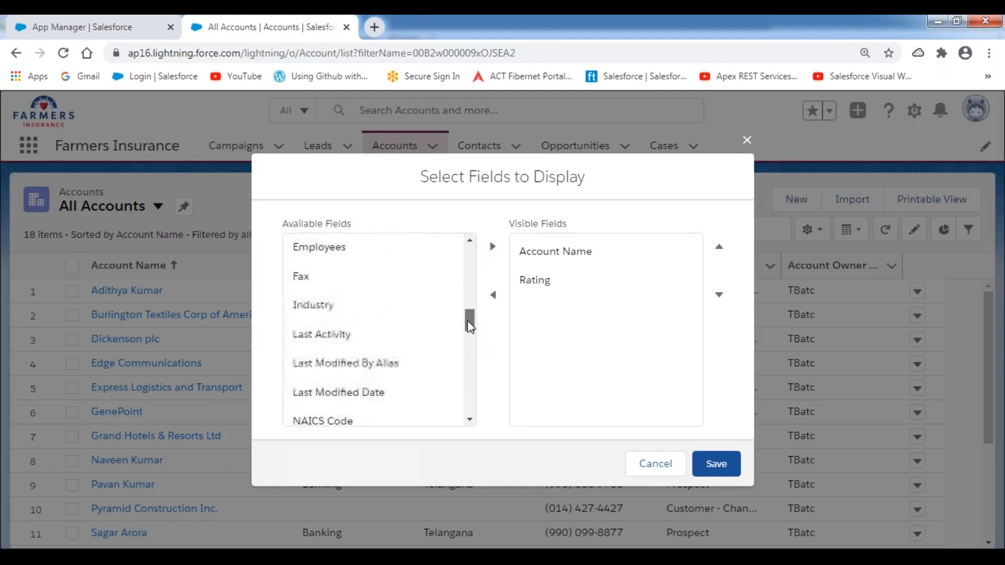
pyautogui.click(329, 323)
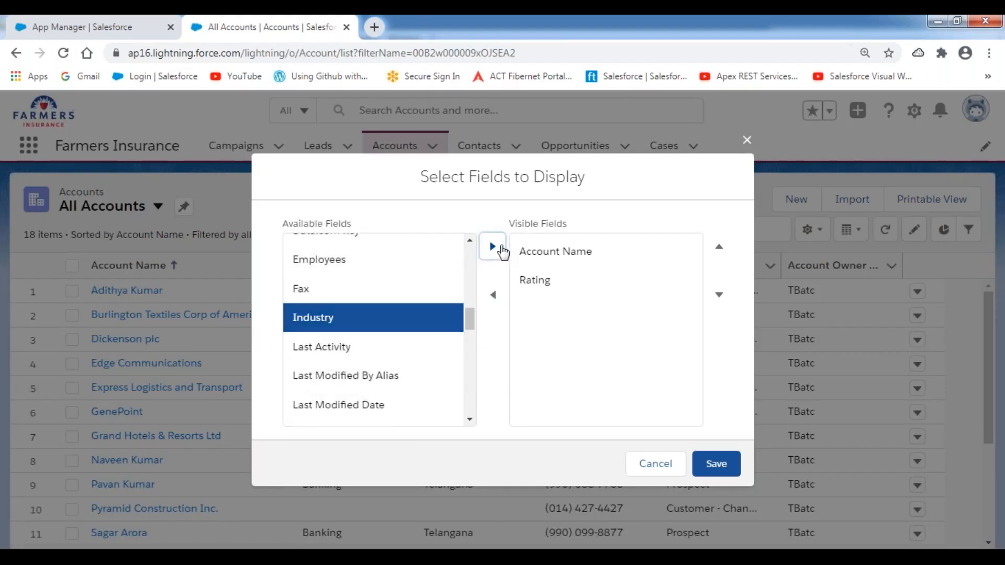
pyautogui.click(499, 247)
# Add Annual Revenue and Phone to the visible account fields after Industry.
pyautogui.moveTo(469, 335); pyautogui.dragTo(473, 283)
pyautogui.click(356, 317)
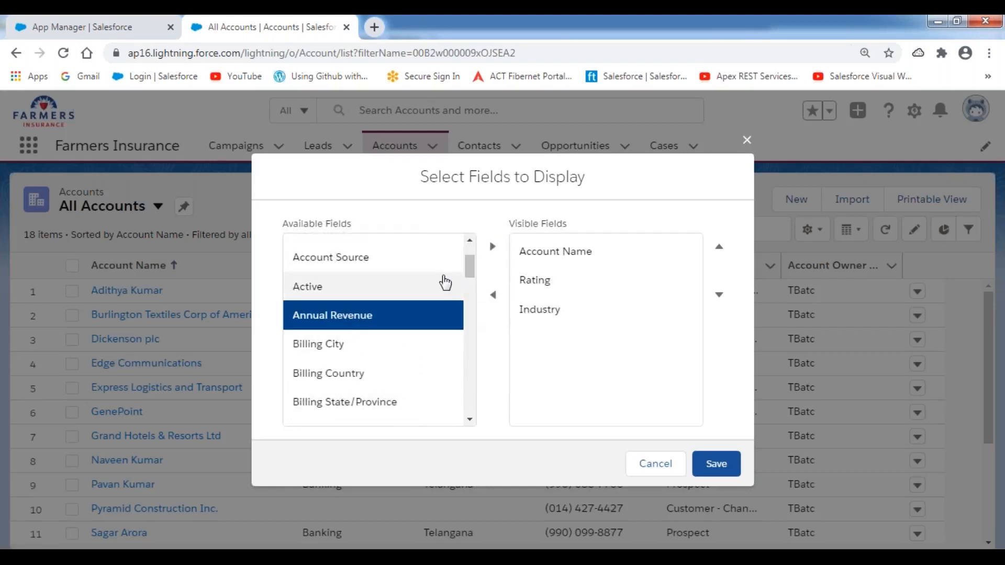
pyautogui.click(492, 247)
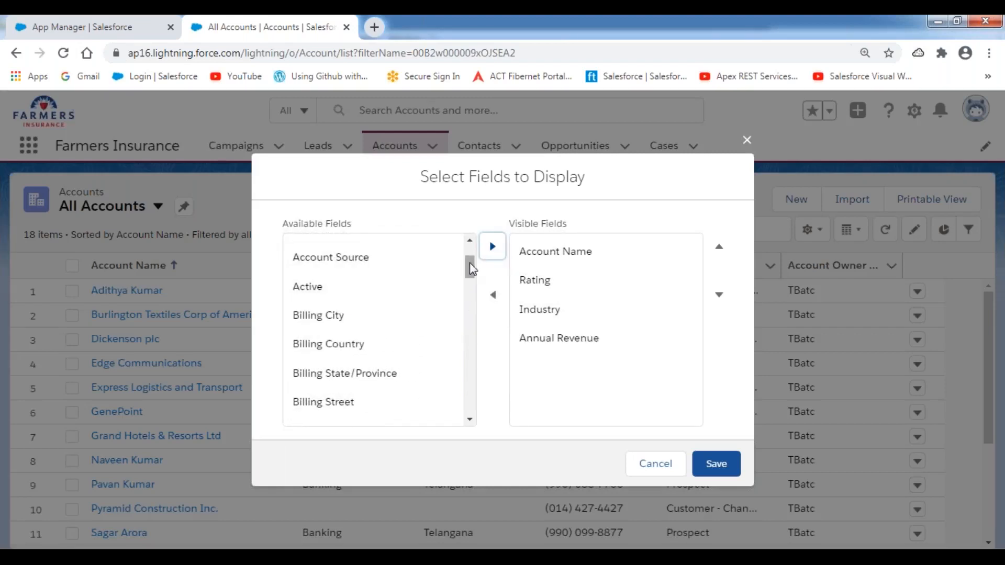
pyautogui.moveTo(473, 269); pyautogui.dragTo(487, 349)
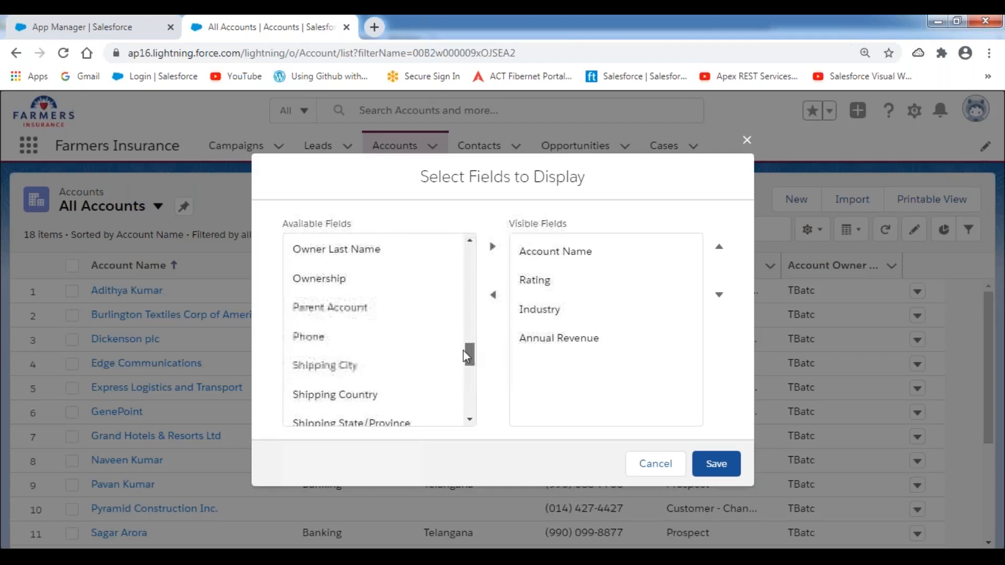
pyautogui.click(325, 336)
pyautogui.click(492, 249)
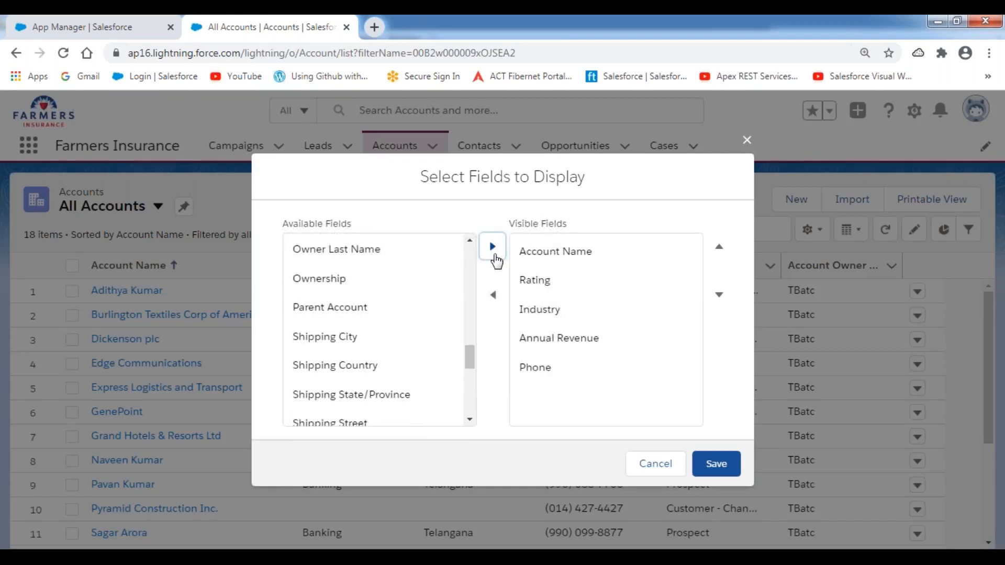
# Add Fax and Active to the visible fields after Phone and save the All Accounts column selection.
pyautogui.moveTo(472, 368); pyautogui.dragTo(471, 255)
pyautogui.click(309, 324)
pyautogui.click(493, 246)
pyautogui.click(312, 346)
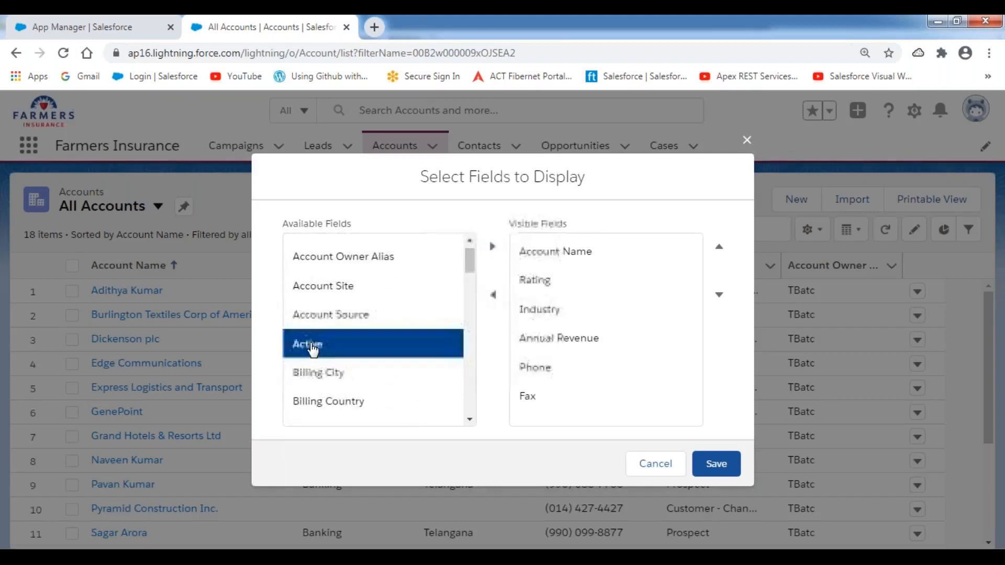
pyautogui.click(493, 246)
pyautogui.click(714, 464)
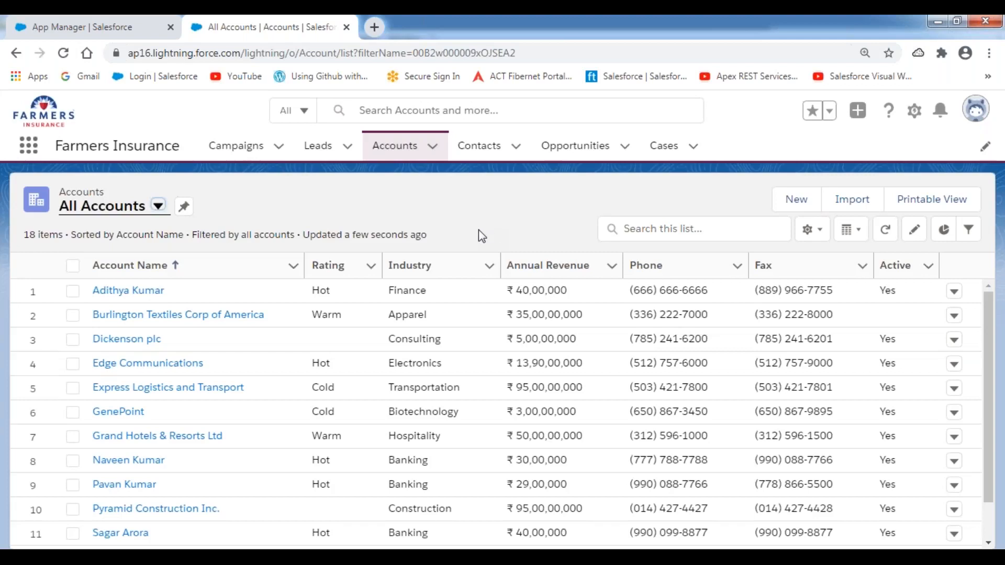
pyautogui.click(487, 24)
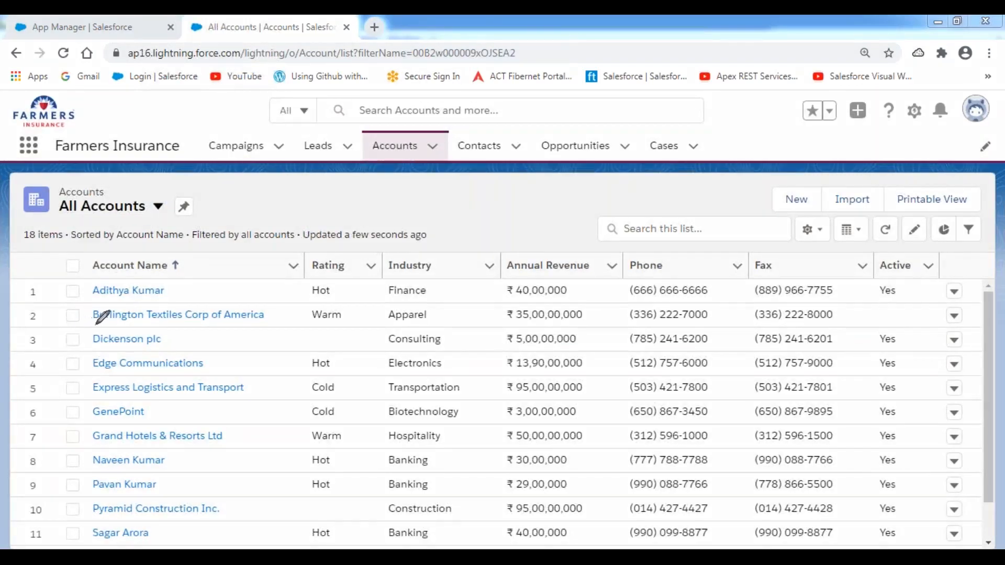
pyautogui.moveTo(95, 325)
pyautogui.mouseDown()
pyautogui.moveTo(252, 323)
pyautogui.moveTo(276, 313)
pyautogui.moveTo(112, 305)
pyautogui.moveTo(88, 307)
pyautogui.moveTo(91, 325)
pyautogui.mouseUp()
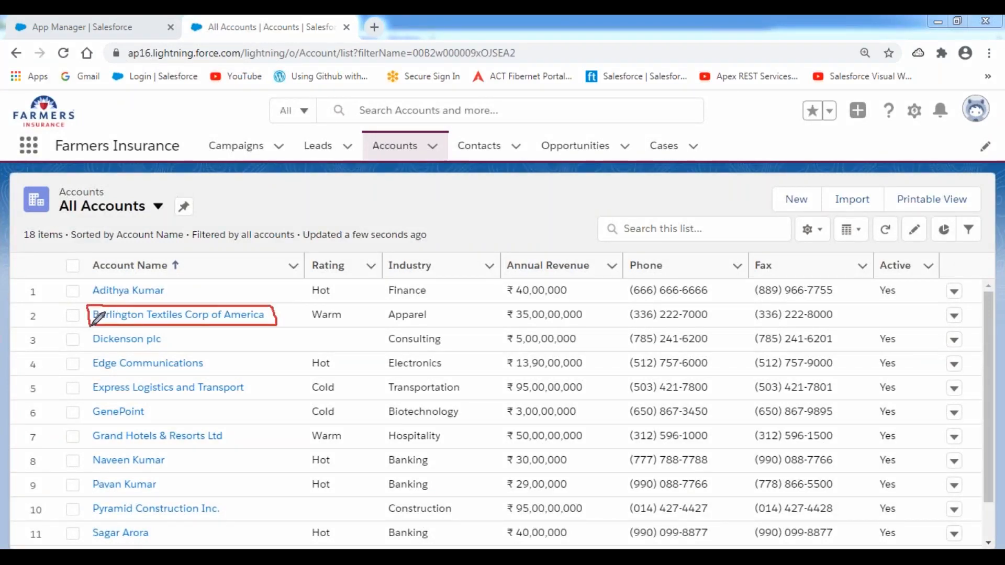
pyautogui.moveTo(310, 324)
pyautogui.mouseDown()
pyautogui.moveTo(349, 325)
pyautogui.moveTo(349, 303)
pyautogui.moveTo(308, 302)
pyautogui.moveTo(307, 325)
pyautogui.mouseUp()
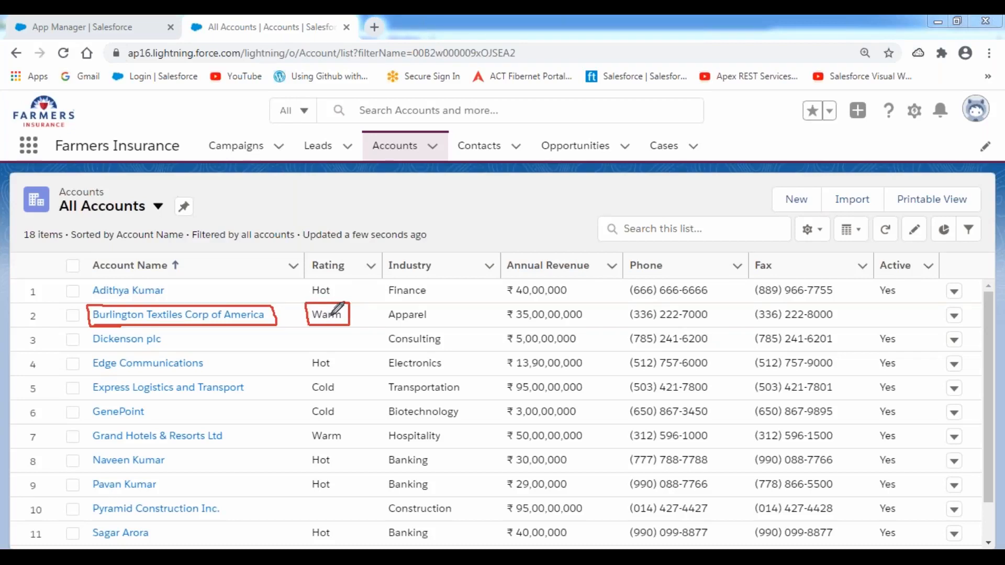
# Open the Burlington Textiles Corp of America account record and look through its details.
pyautogui.click(202, 317)
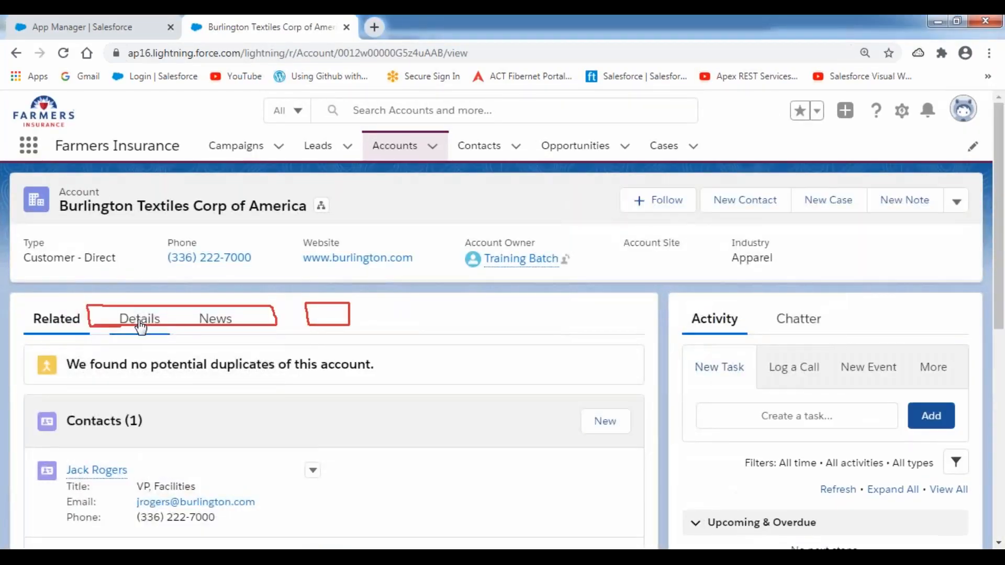
pyautogui.click(140, 320)
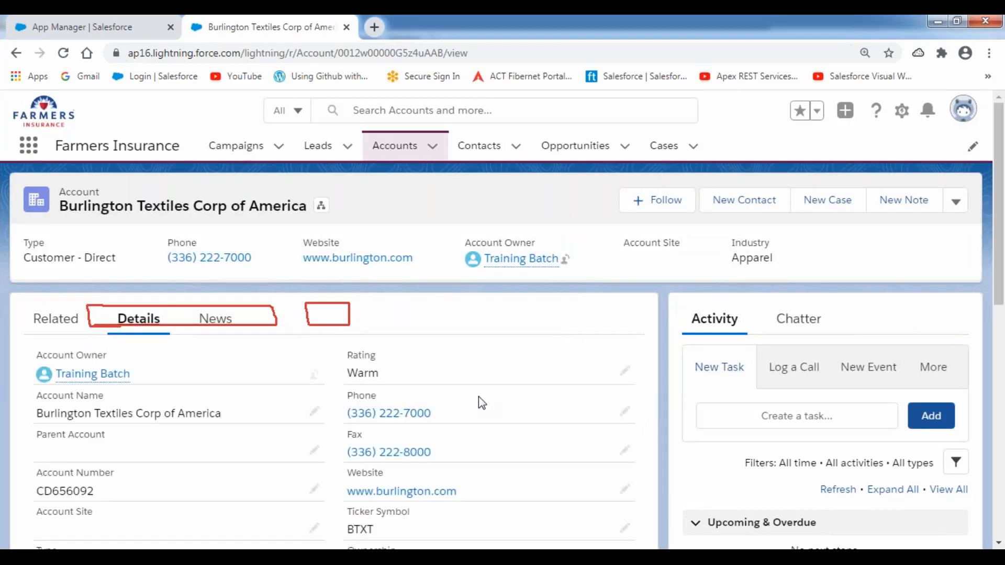
pyautogui.scroll(-9, 479, 397)
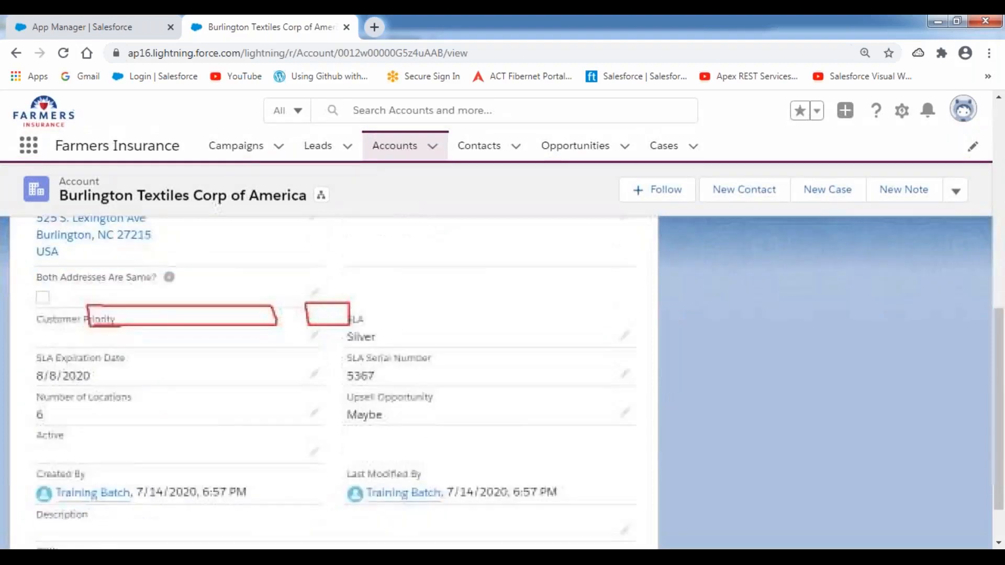
pyautogui.scroll(5, 328, 415)
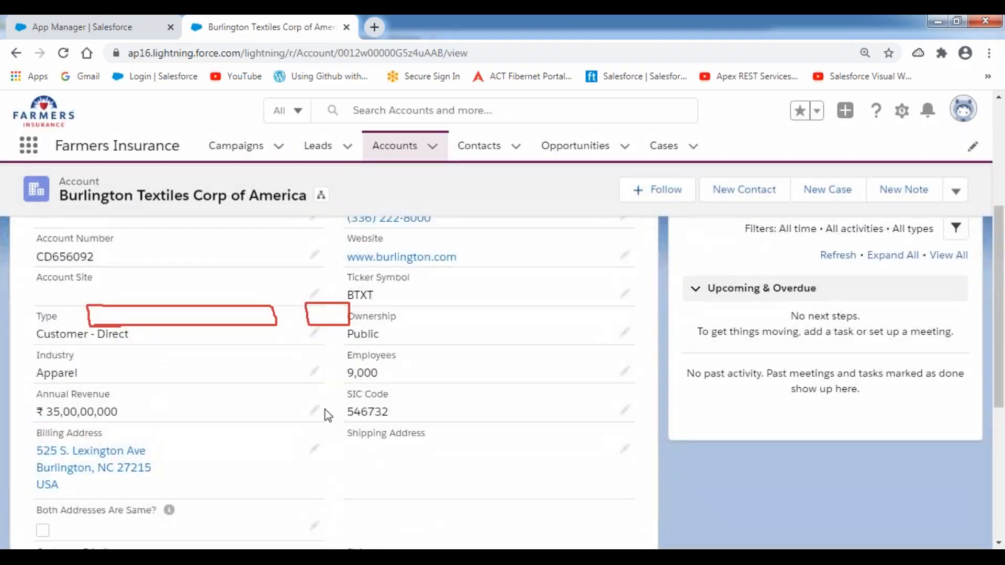
pyautogui.scroll(5, 330, 365)
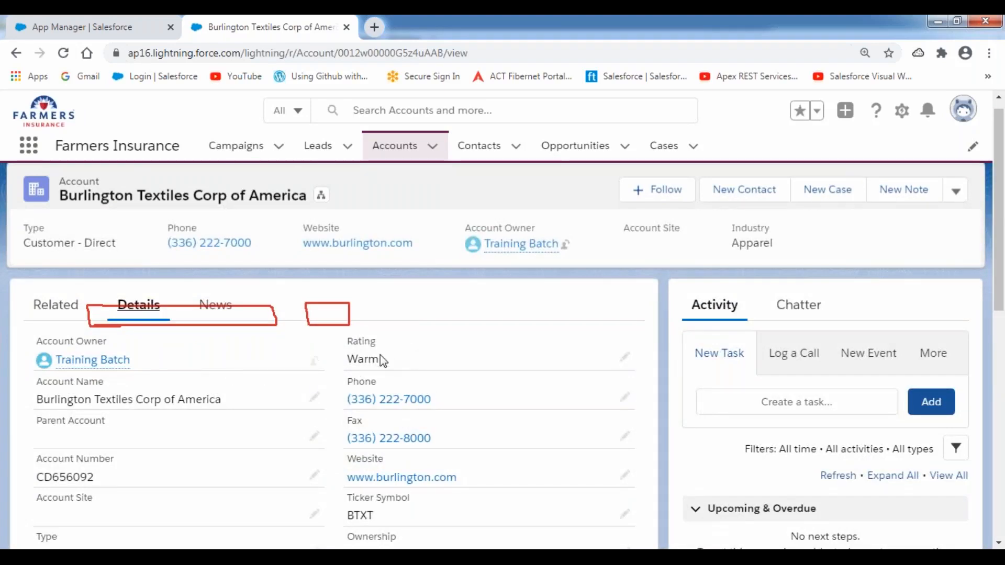
# Set the Burlington Textiles Corp of America account's Rating to Hot and save the record.
pyautogui.doubleClick(392, 366)
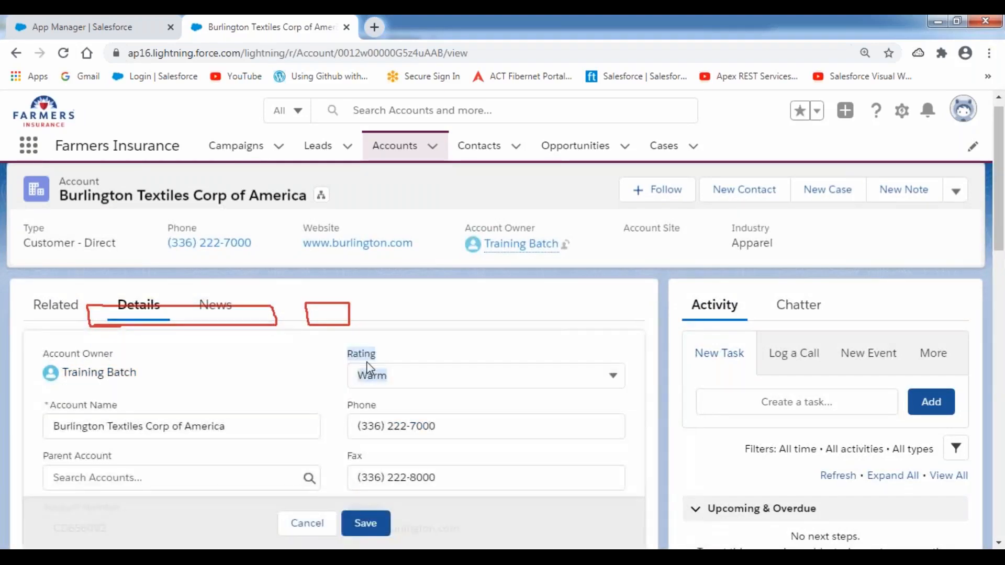
pyautogui.click(395, 377)
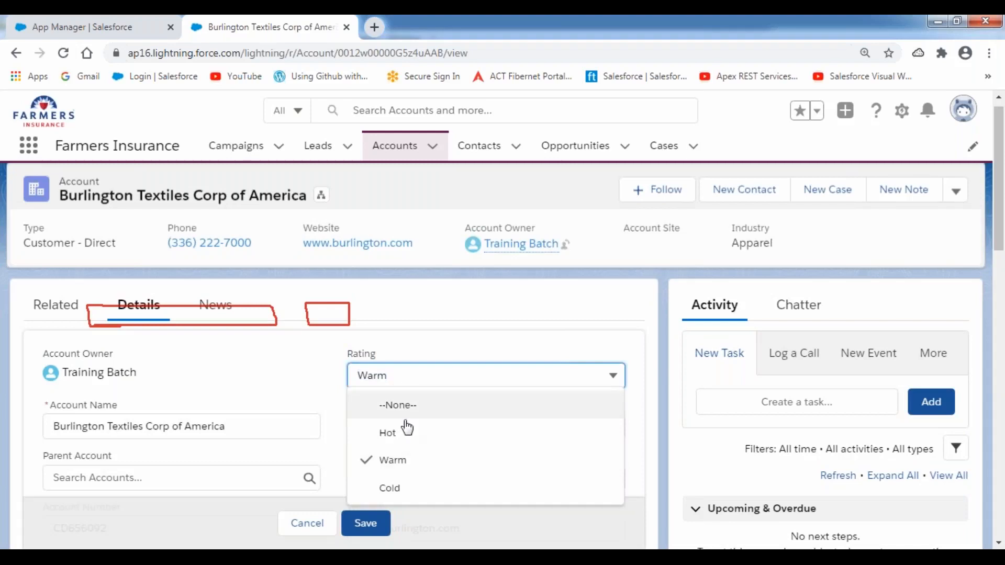
pyautogui.click(392, 433)
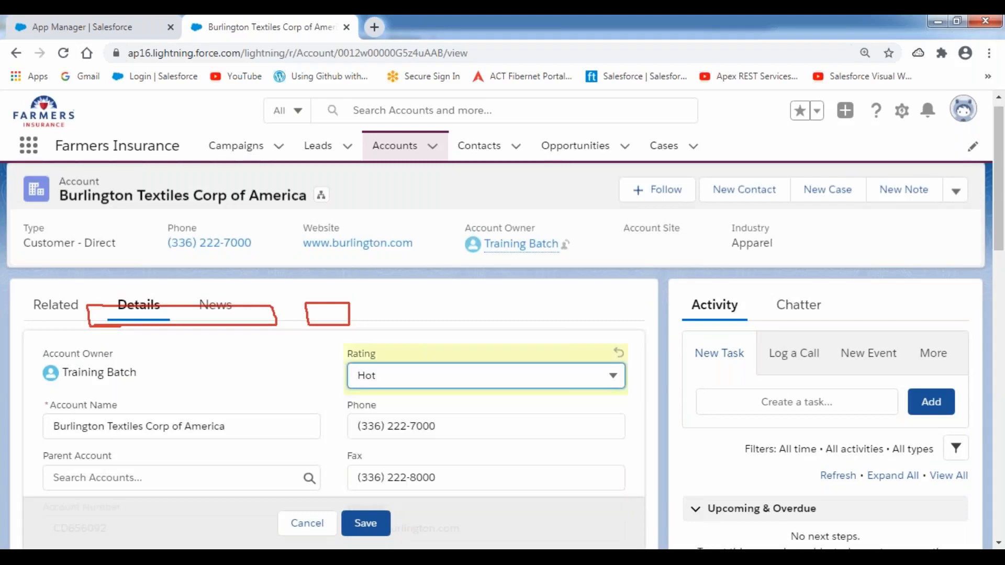
pyautogui.click(363, 523)
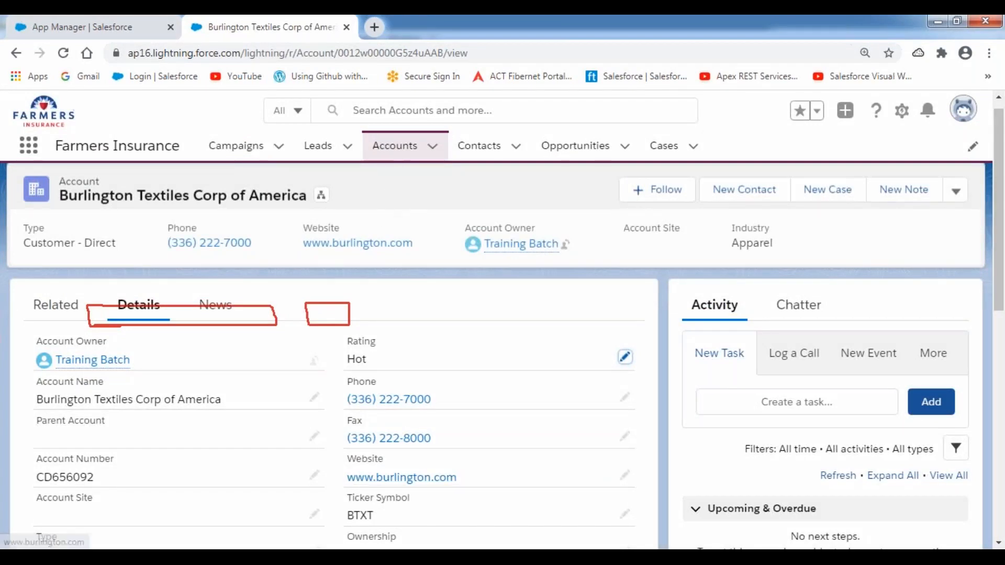
# Return to the Accounts object and open the All Accounts list view.
pyautogui.click(398, 147)
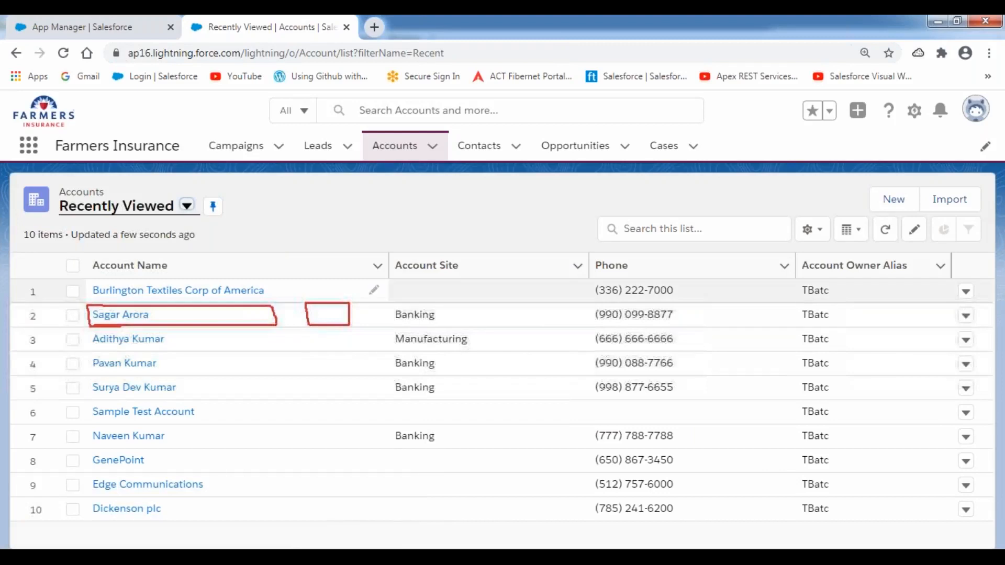
pyautogui.click(186, 205)
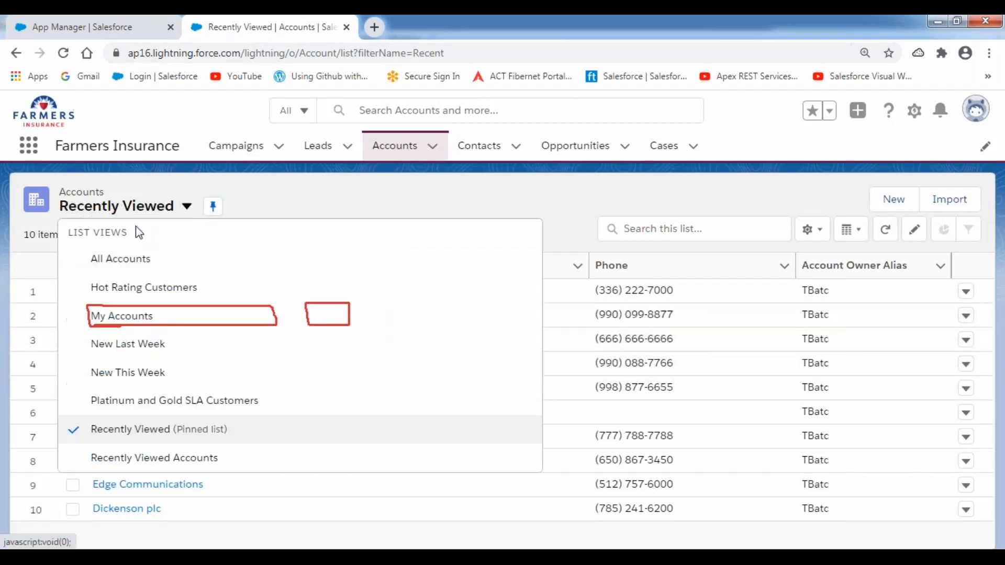
pyautogui.click(112, 262)
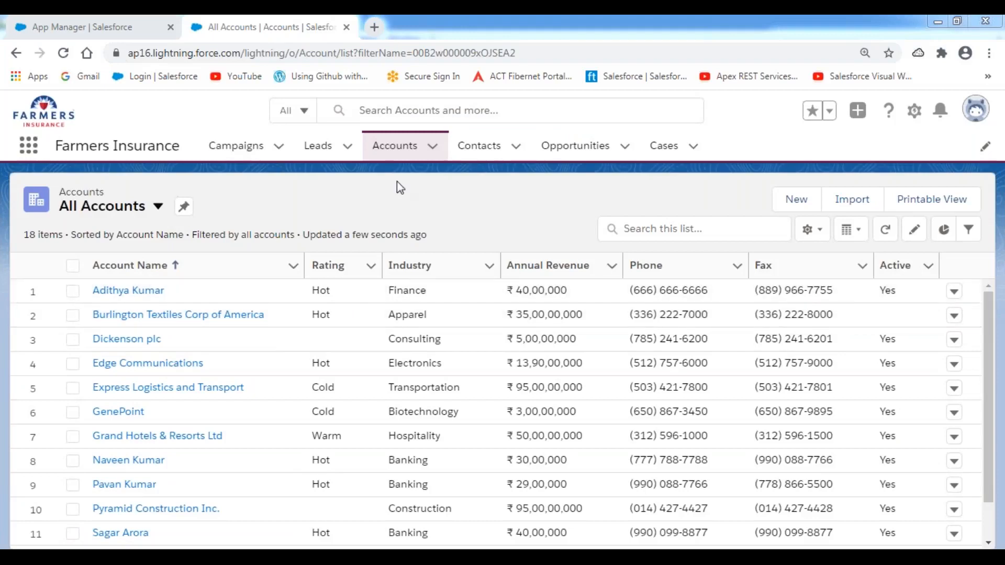
pyautogui.click(466, 218)
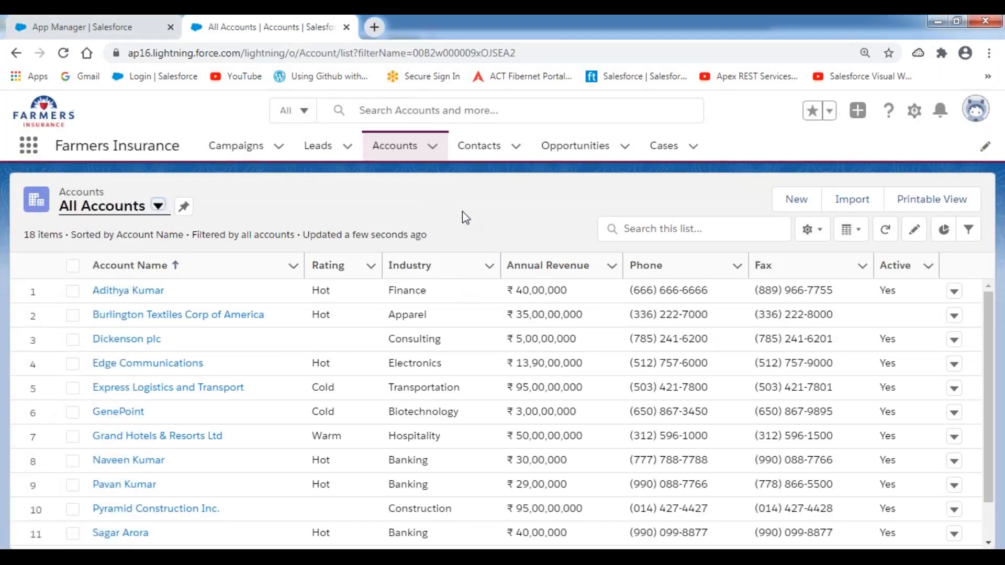
# Switch to the Notepad++ notes and add the line "Kanban View." below the lead list view use case.
pyautogui.hotkey('alt', 'Tab')
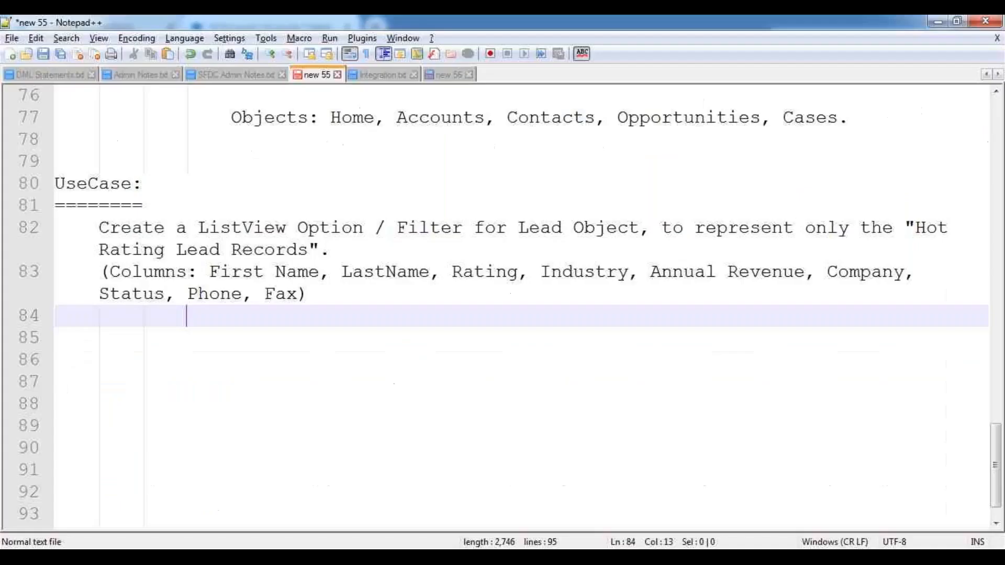
pyautogui.press('Return')
pyautogui.press('Return')
pyautogui.press('BackSpace')
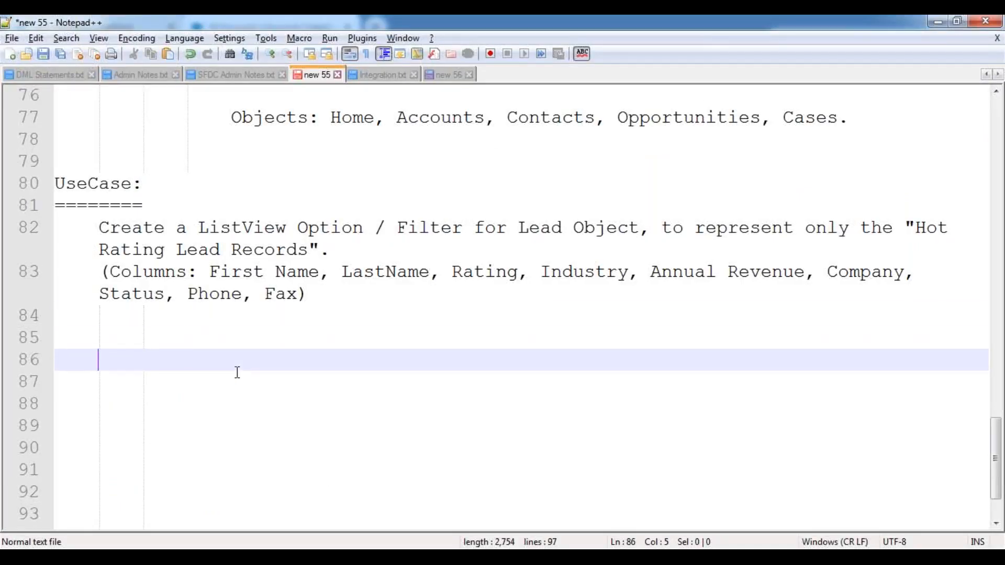
pyautogui.write('Kanban')
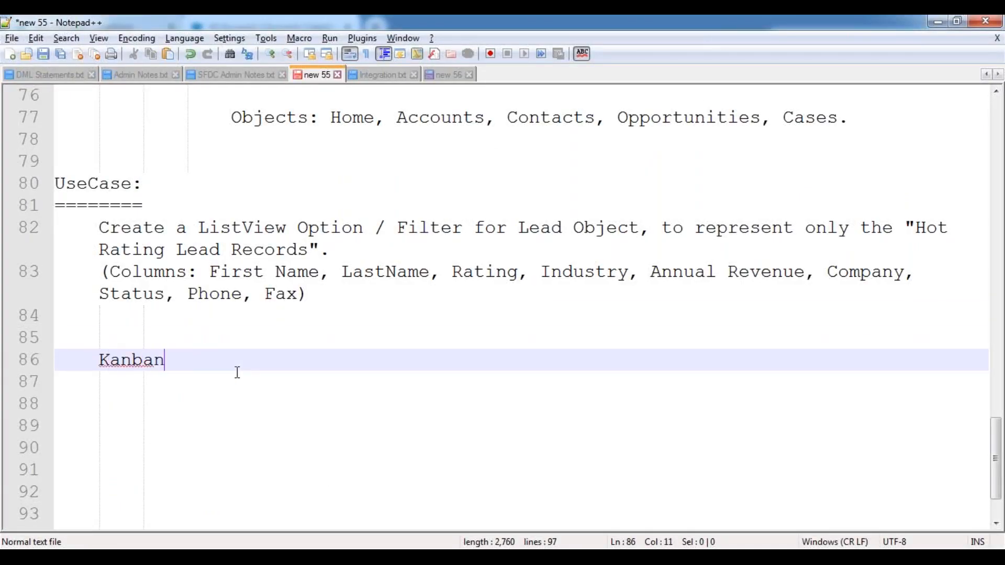
pyautogui.write(' View.')
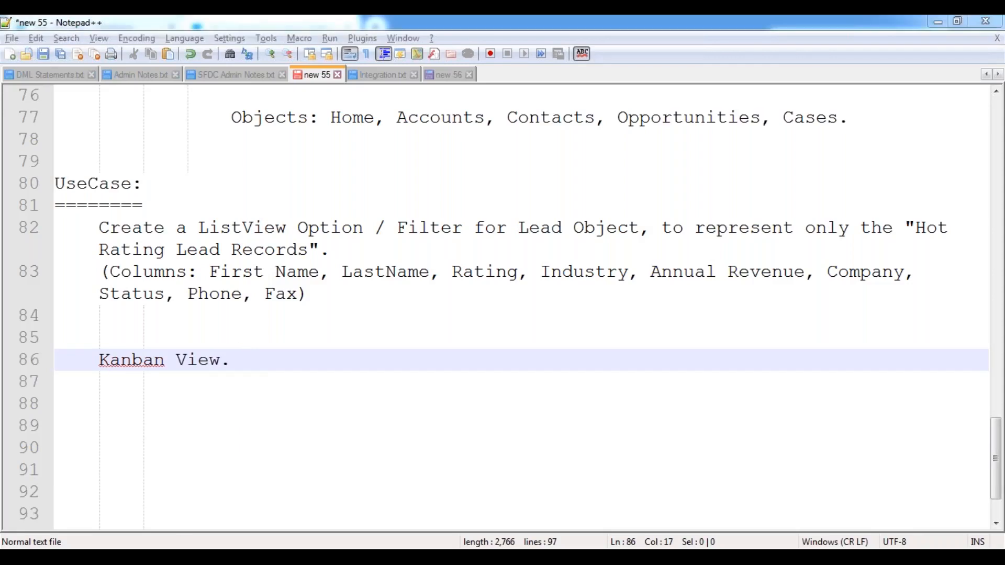
# Switch back to Salesforce in Chrome and display the All Accounts list as a Kanban board.
pyautogui.click(283, 433)
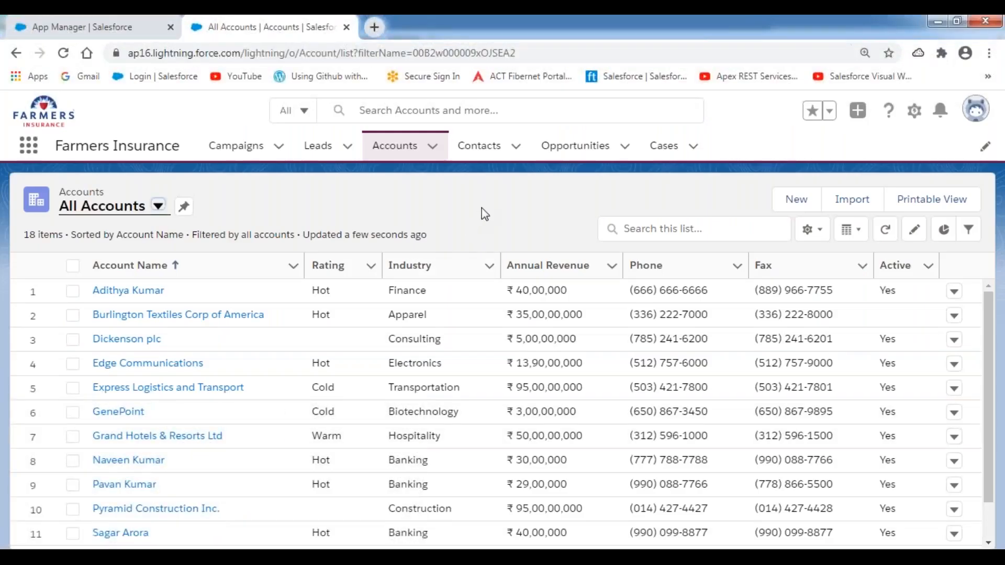
pyautogui.click(489, 29)
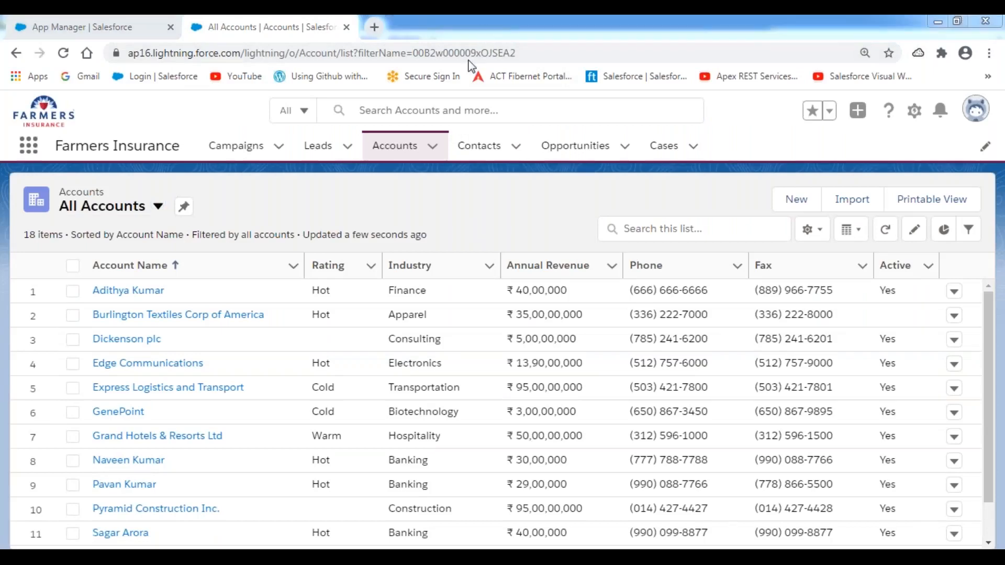
pyautogui.click(467, 55)
pyautogui.moveTo(833, 209)
pyautogui.mouseDown()
pyautogui.moveTo(832, 246)
pyautogui.moveTo(867, 251)
pyautogui.moveTo(872, 212)
pyautogui.moveTo(831, 211)
pyautogui.mouseUp()
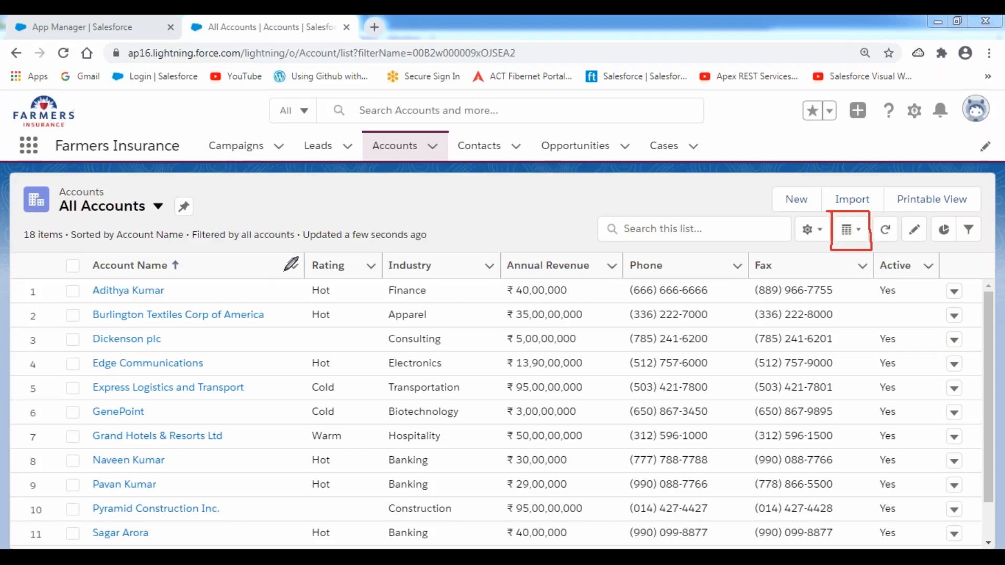
pyautogui.hotkey('ctrl', 'shift', '2')
pyautogui.click(859, 229)
pyautogui.click(859, 233)
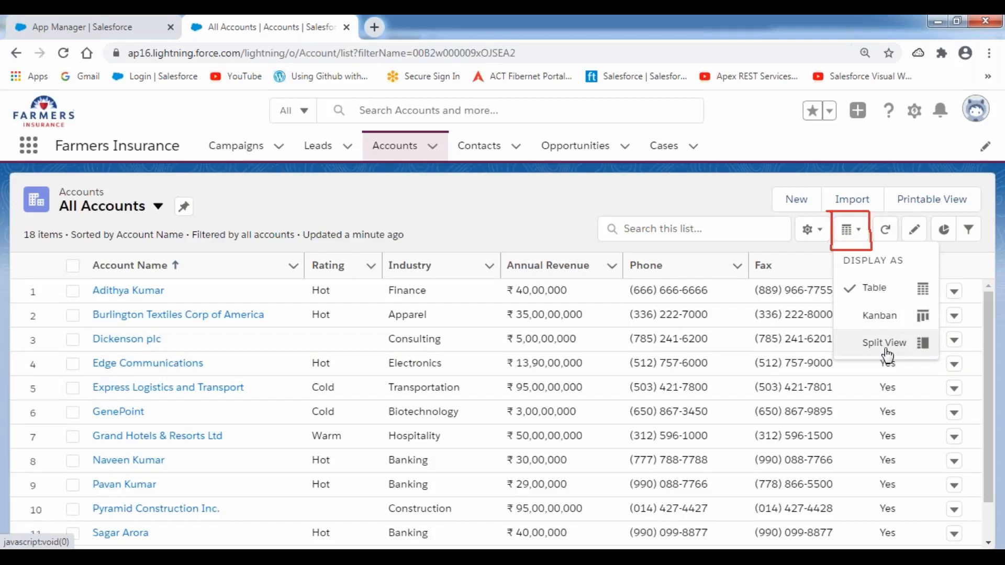
pyautogui.click(879, 318)
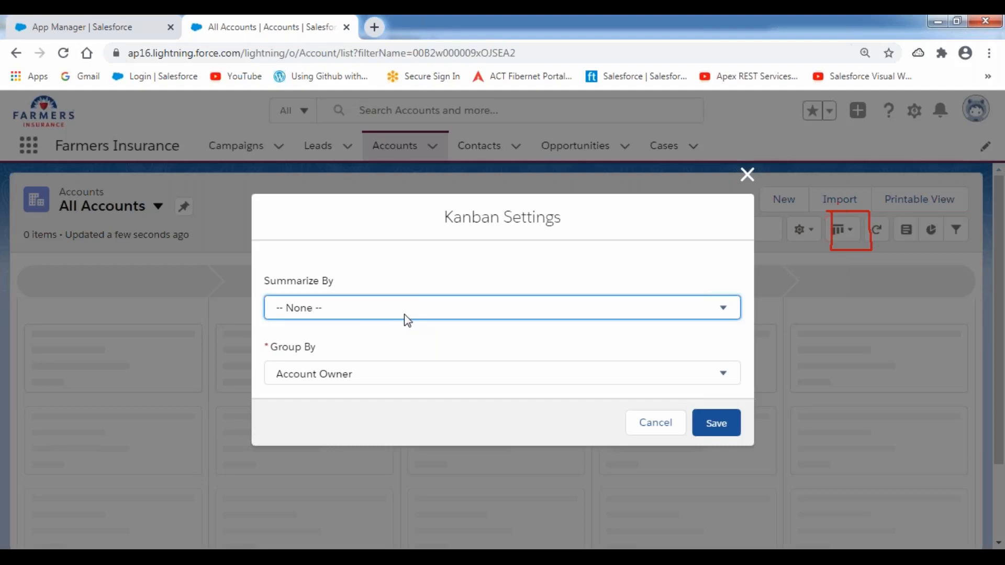
# Configure the Kanban to summarize by Annual Revenue and group by Rating, and save the settings.
pyautogui.click(404, 314)
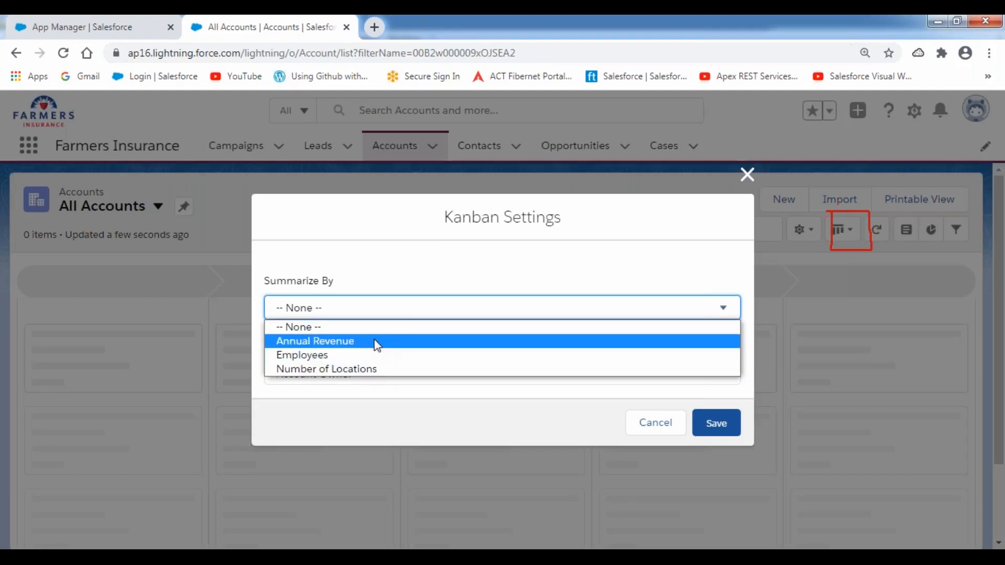
pyautogui.click(376, 342)
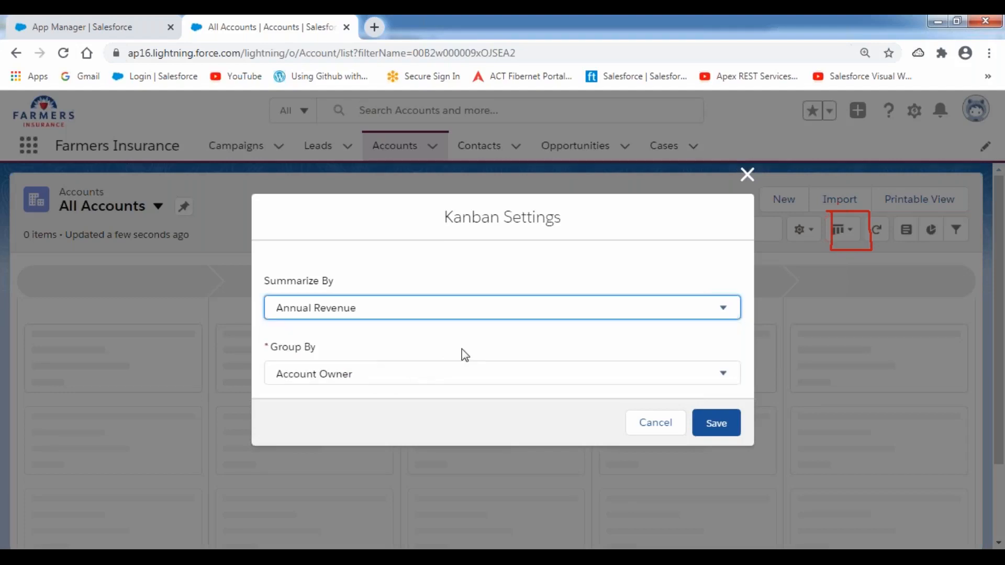
pyautogui.click(414, 375)
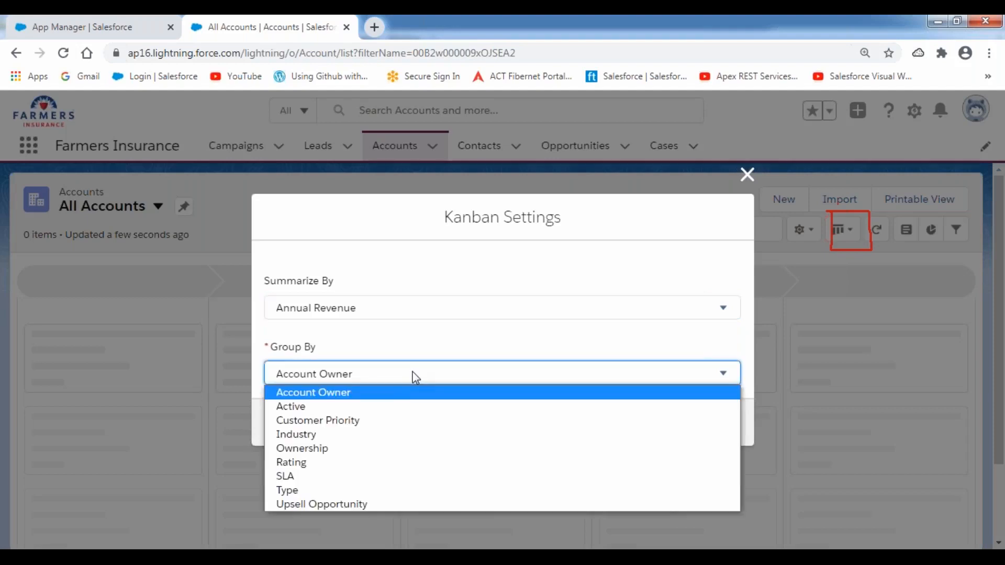
pyautogui.click(333, 463)
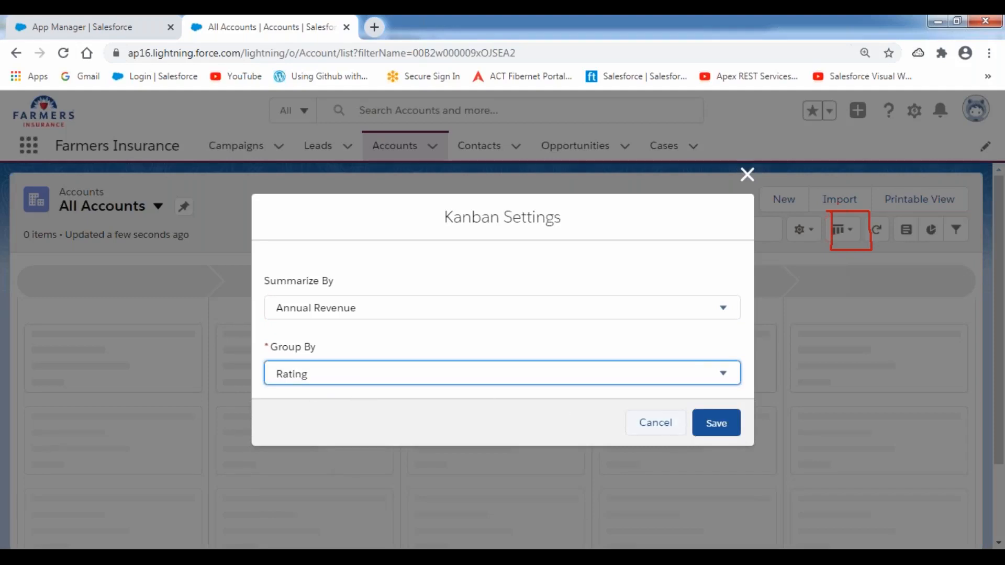
pyautogui.click(725, 435)
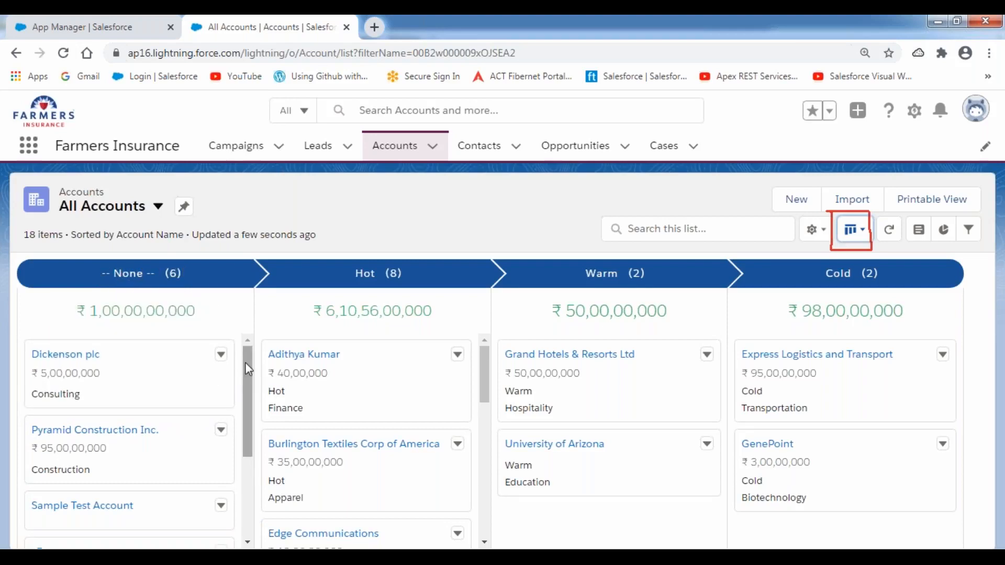
# Look through the None and Hot columns, then move Dickenson plc to Warm and Pyramid Construction Inc. to Cold.
pyautogui.moveTo(245, 363); pyautogui.dragTo(240, 466)
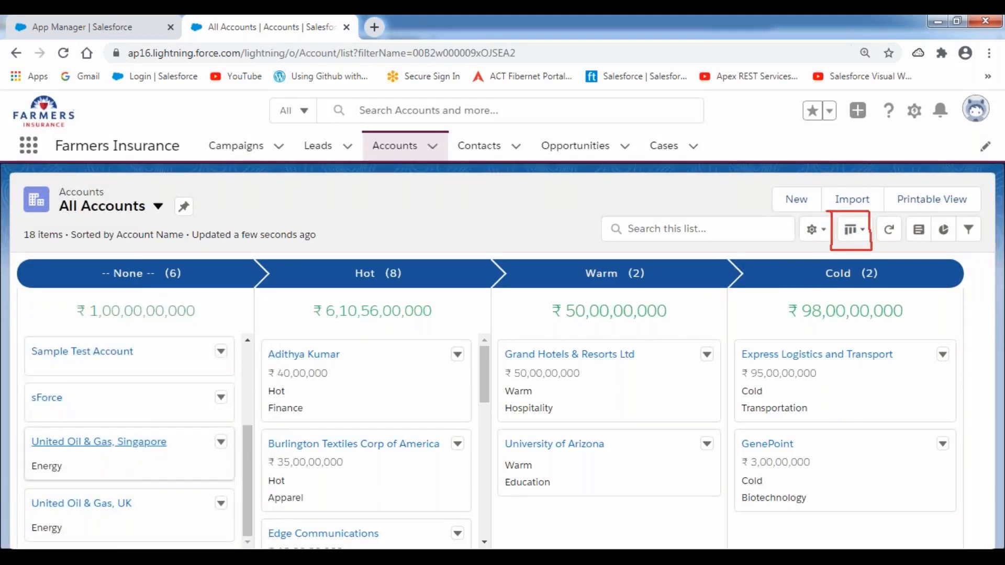
pyautogui.scroll(3, 112, 414)
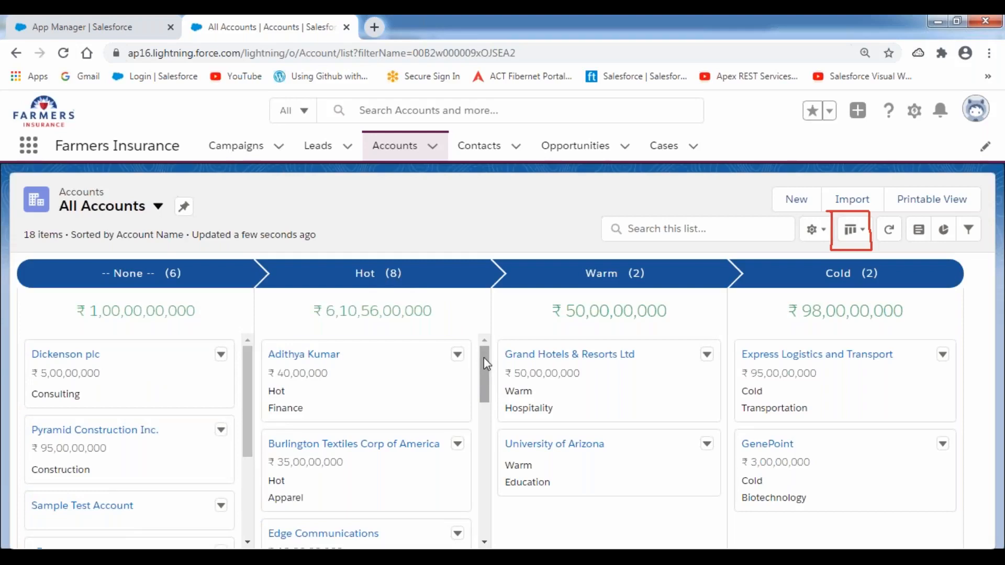
pyautogui.moveTo(484, 357); pyautogui.dragTo(477, 503)
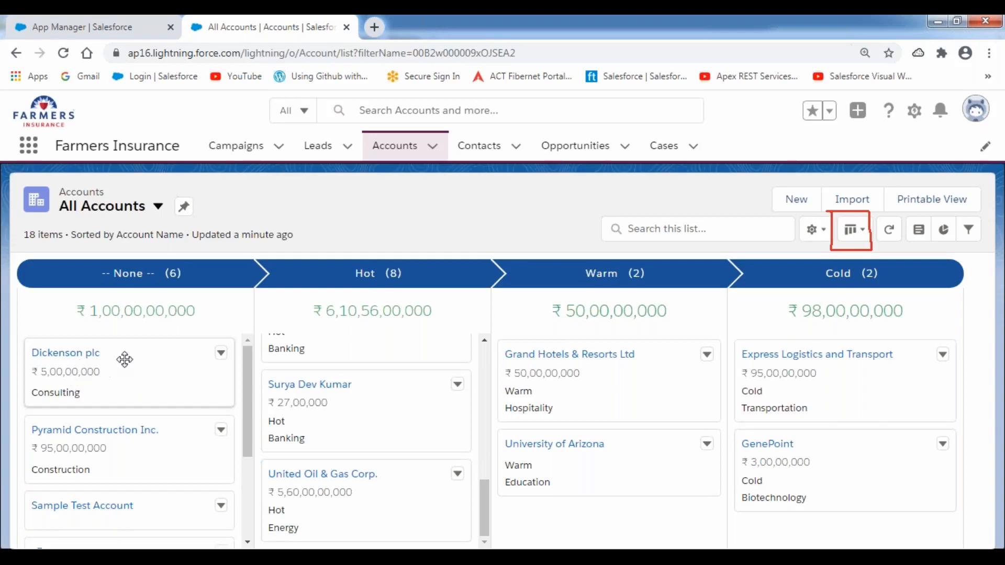
pyautogui.moveTo(120, 352); pyautogui.dragTo(532, 348)
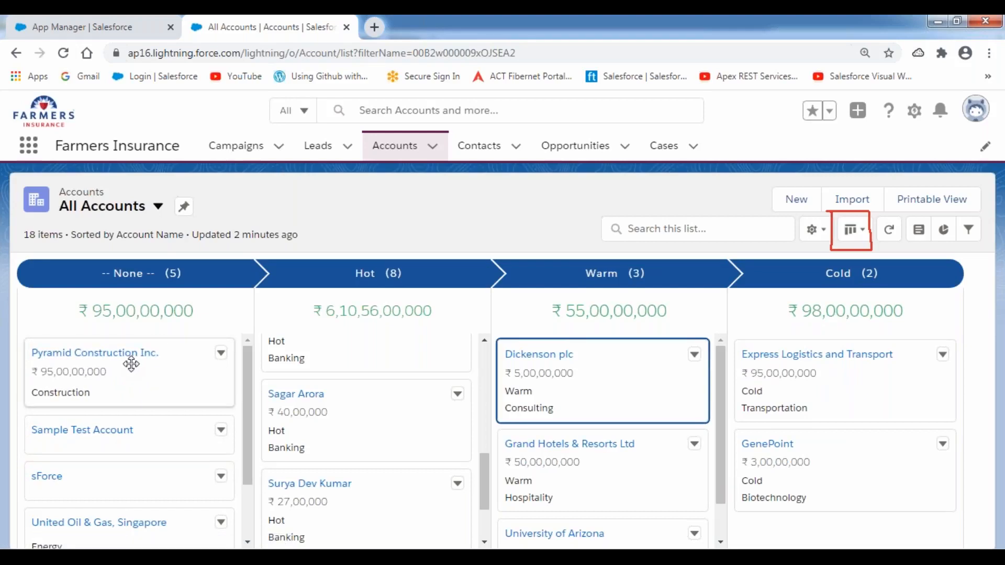
pyautogui.moveTo(131, 364); pyautogui.dragTo(749, 337)
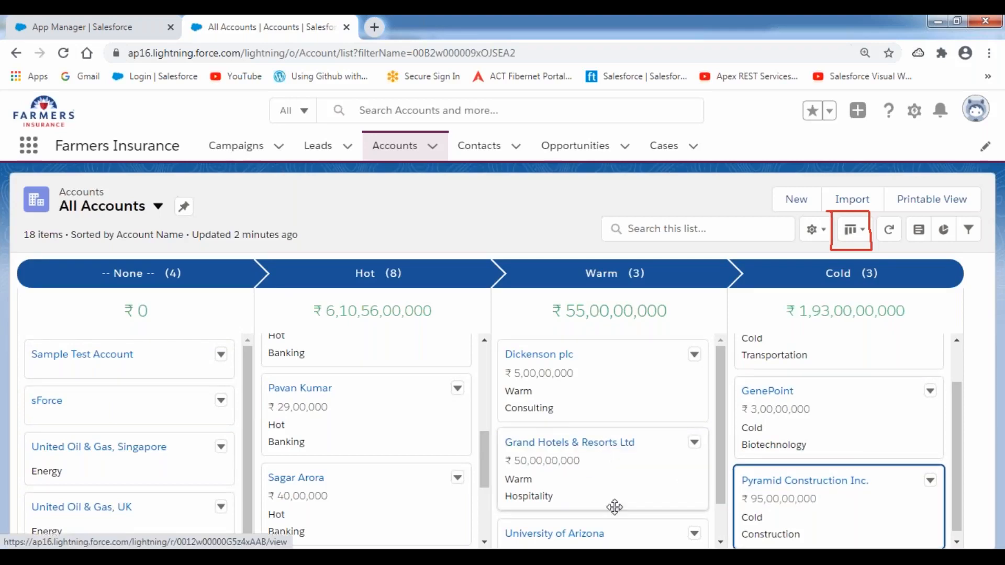
# Move the Grand Hotels & Resorts Ltd, Dickenson plc and GenePoint cards to the Hot column.
pyautogui.moveTo(615, 475); pyautogui.dragTo(419, 398)
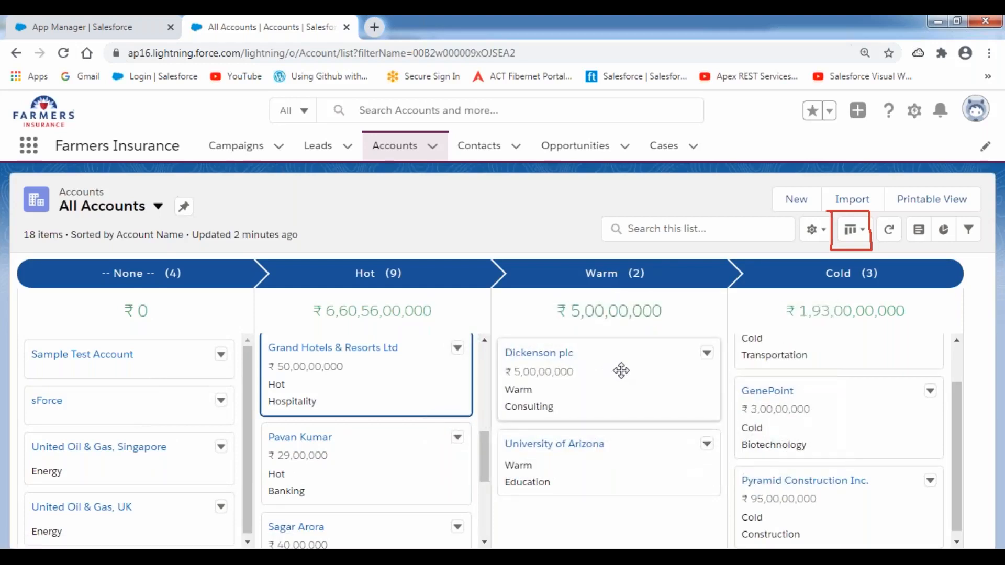
pyautogui.moveTo(628, 370); pyautogui.dragTo(373, 459)
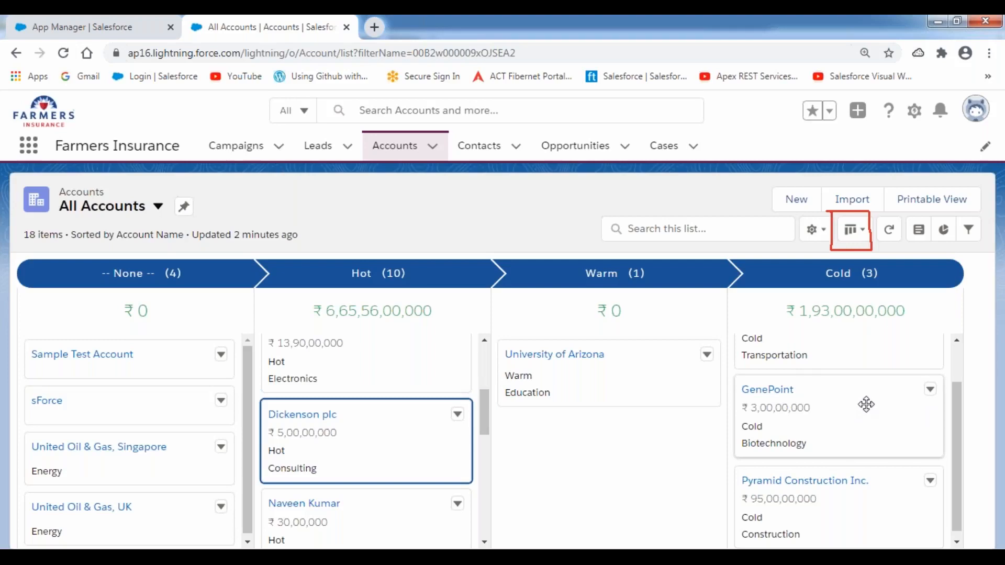
pyautogui.moveTo(866, 404); pyautogui.dragTo(325, 414)
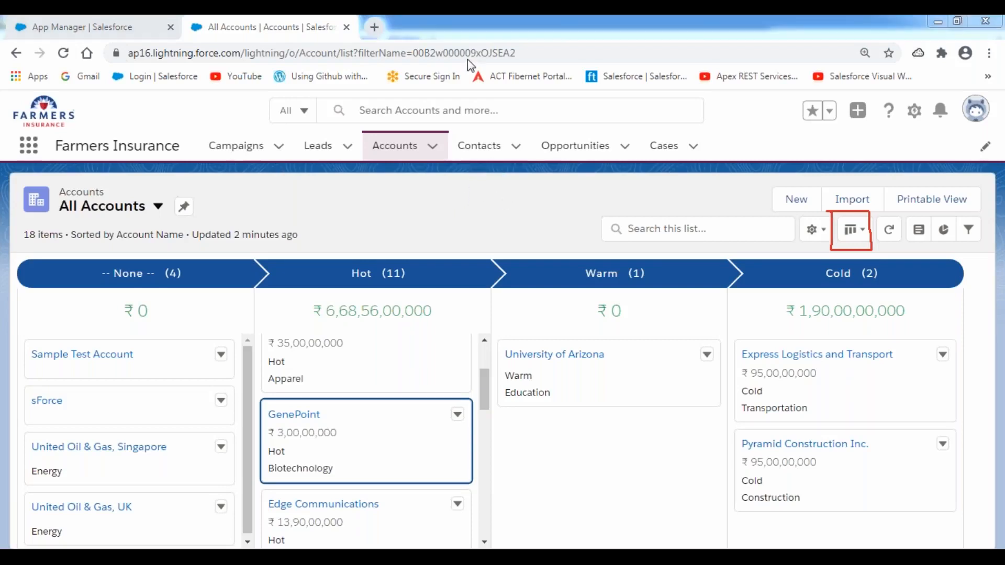
# Show the list view's charts and examine the industry segments of the Accounts By Industry chart.
pyautogui.moveTo(942, 215)
pyautogui.mouseDown()
pyautogui.moveTo(943, 246)
pyautogui.moveTo(957, 226)
pyautogui.moveTo(936, 215)
pyautogui.mouseUp()
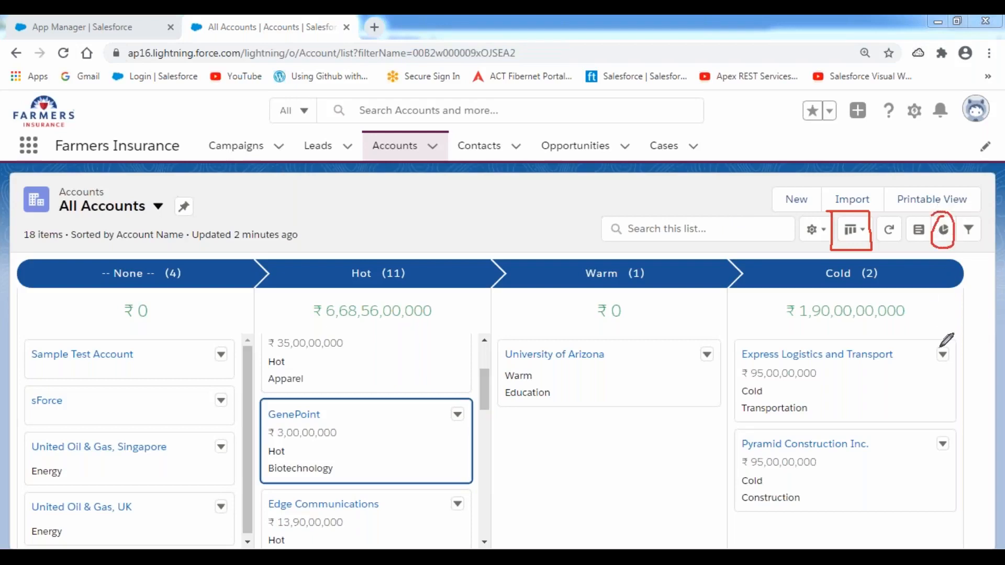
pyautogui.click(944, 233)
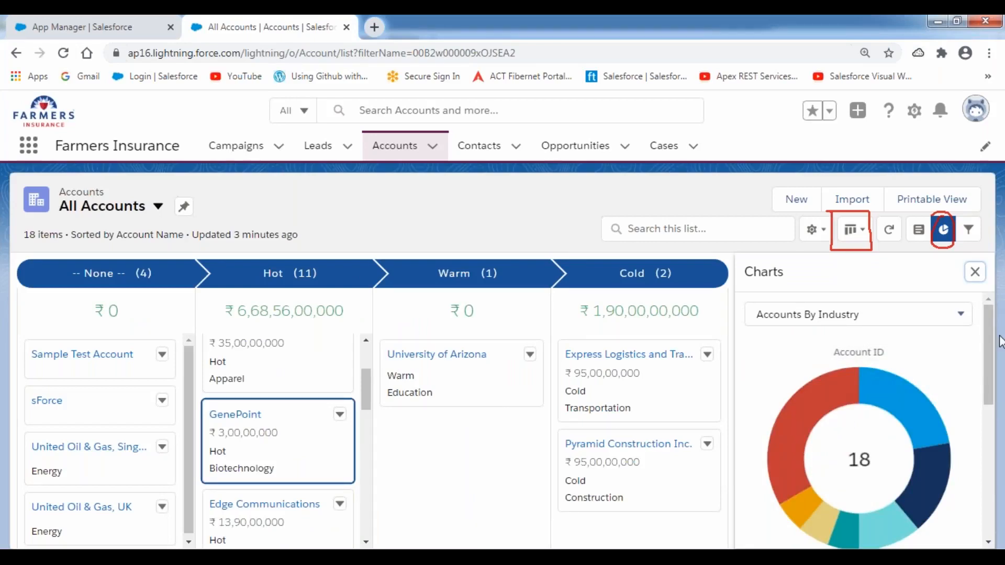
pyautogui.moveTo(898, 399)
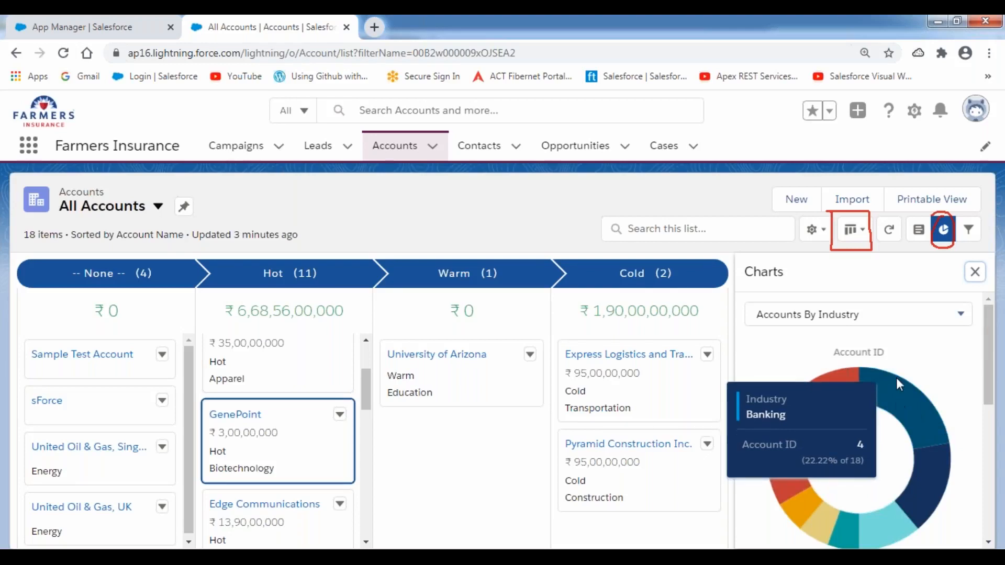
pyautogui.click(933, 319)
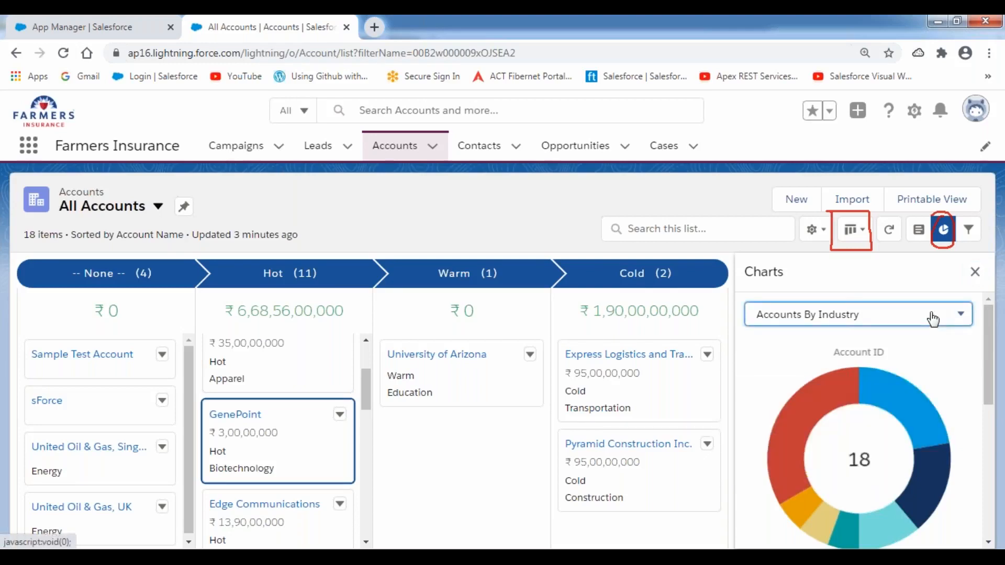
pyautogui.click(751, 391)
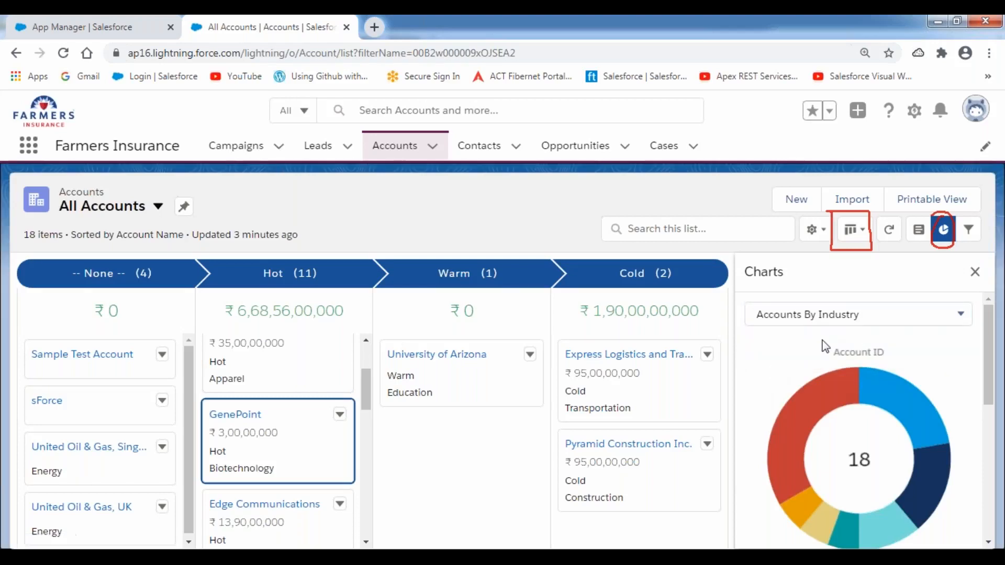
pyautogui.moveTo(988, 344)
pyautogui.mouseDown()
pyautogui.moveTo(990, 467)
pyautogui.moveTo(997, 358)
pyautogui.mouseUp()
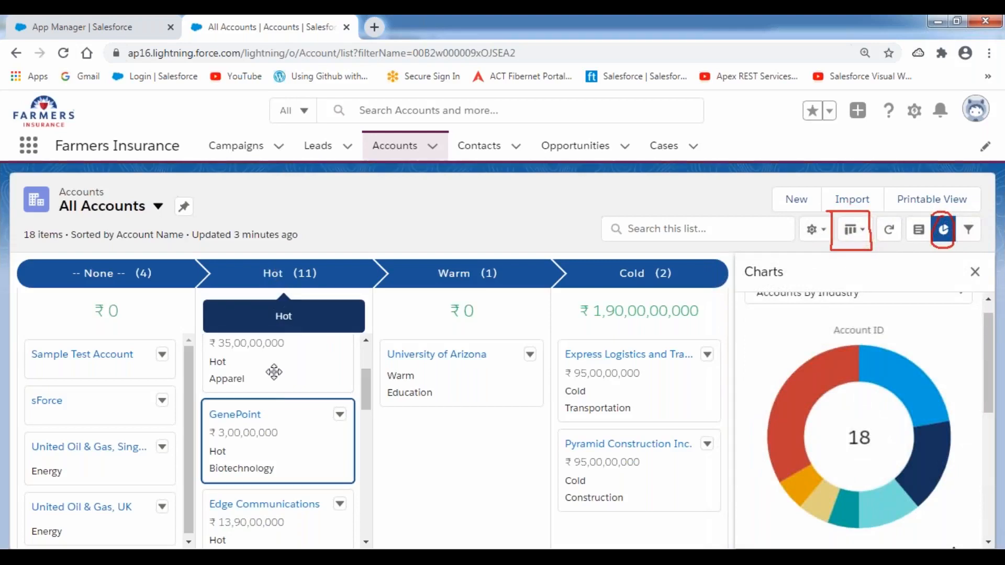
pyautogui.click(248, 362)
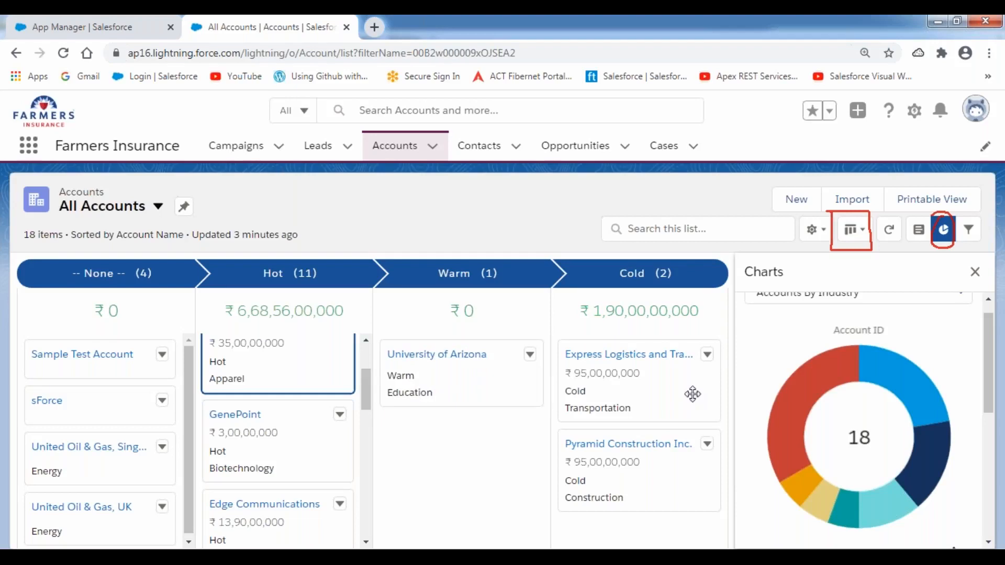
pyautogui.moveTo(910, 391)
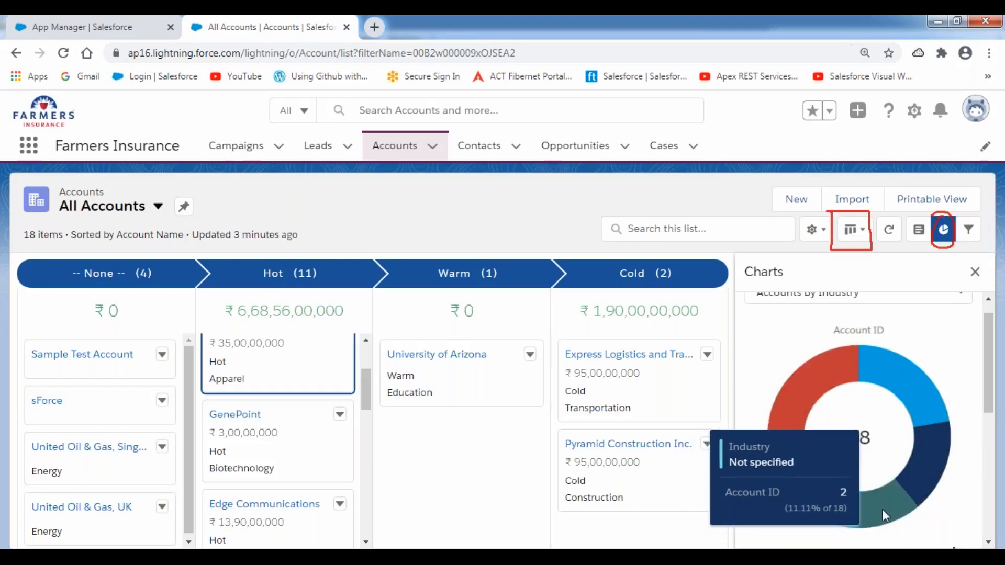
pyautogui.moveTo(839, 507)
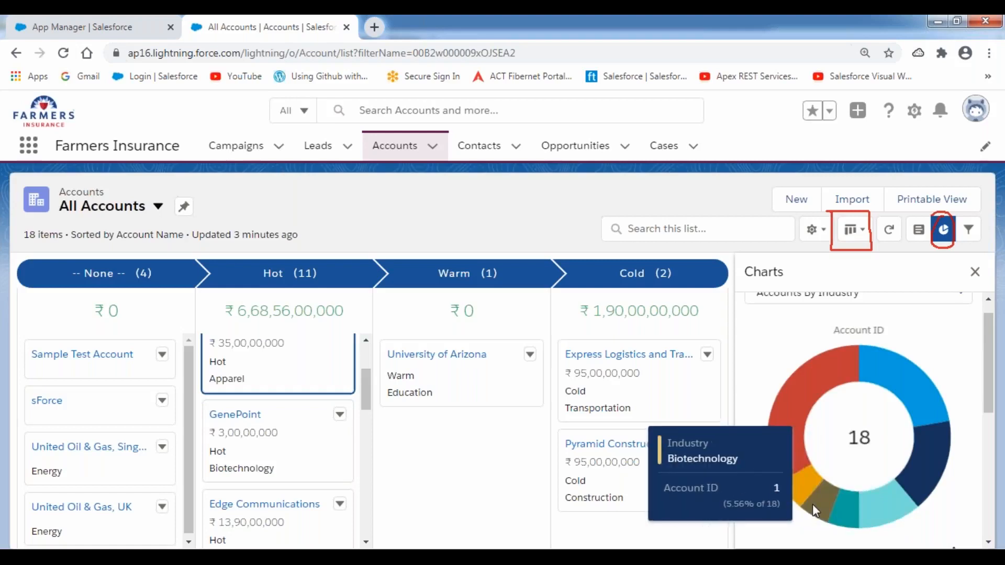
# Finish examining the Accounts By Industry chart, then open the printable view of All Accounts and look through its records.
pyautogui.moveTo(789, 456)
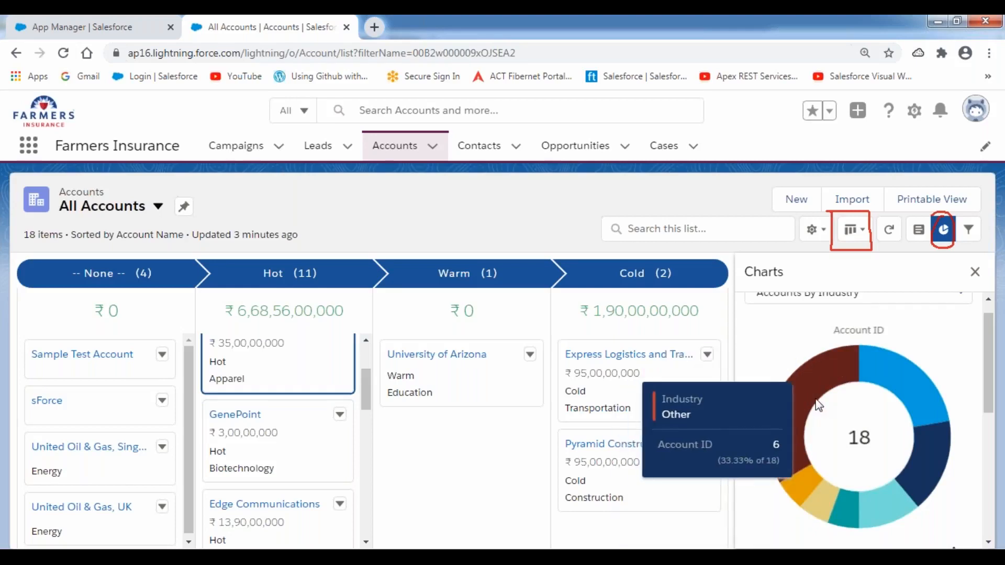
pyautogui.scroll(1, 985, 360)
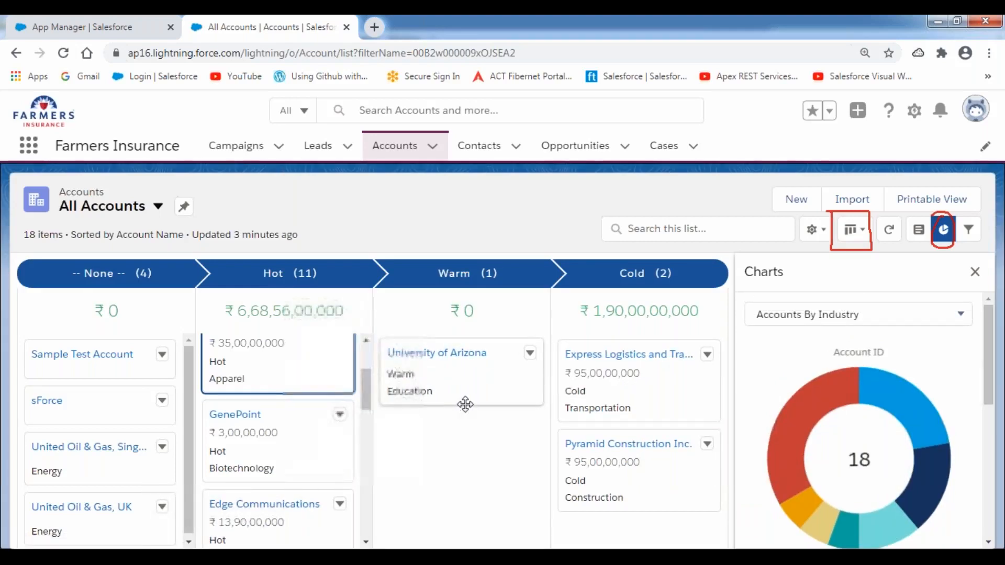
pyautogui.click(928, 205)
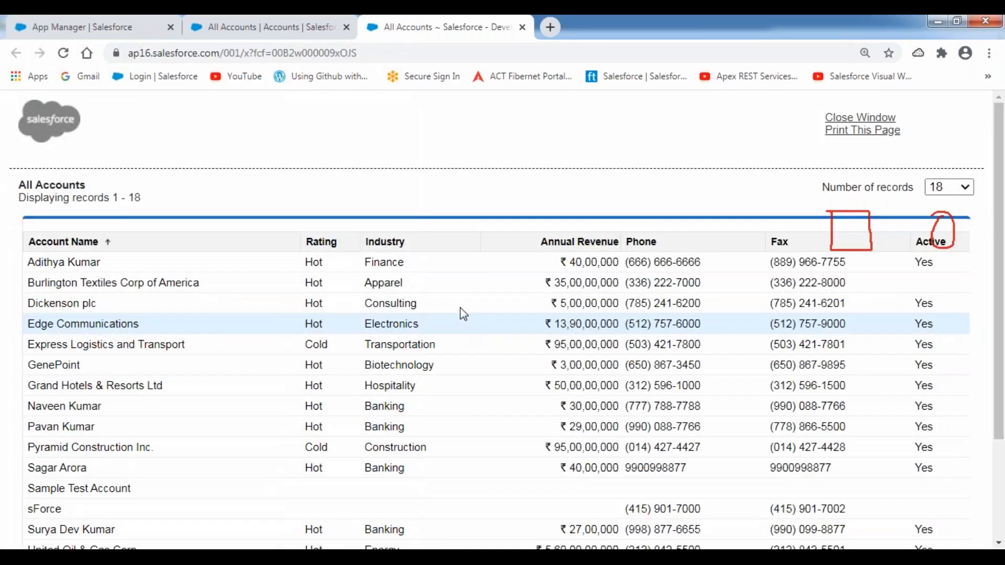
pyautogui.scroll(-3, 469, 216)
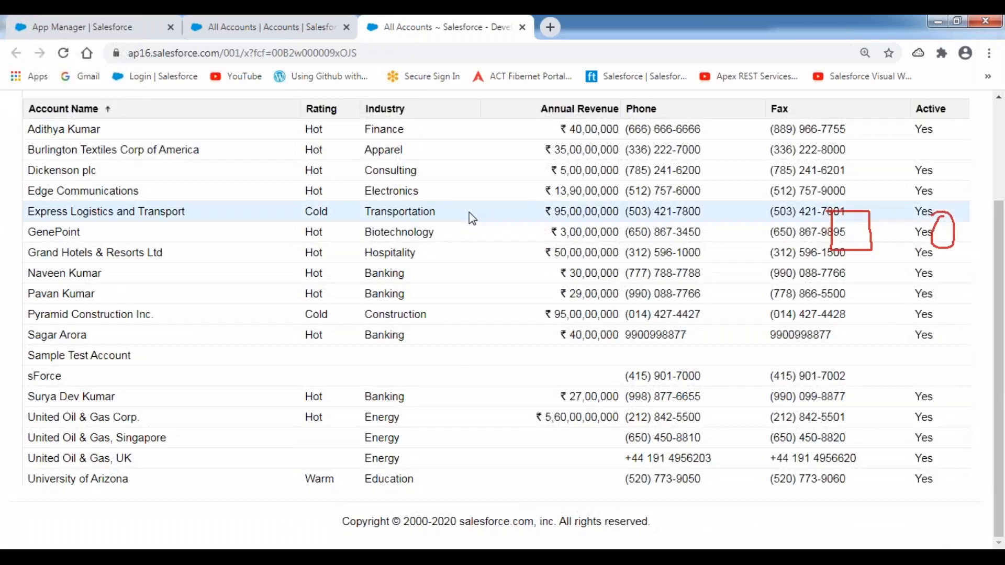
pyautogui.scroll(3, 469, 212)
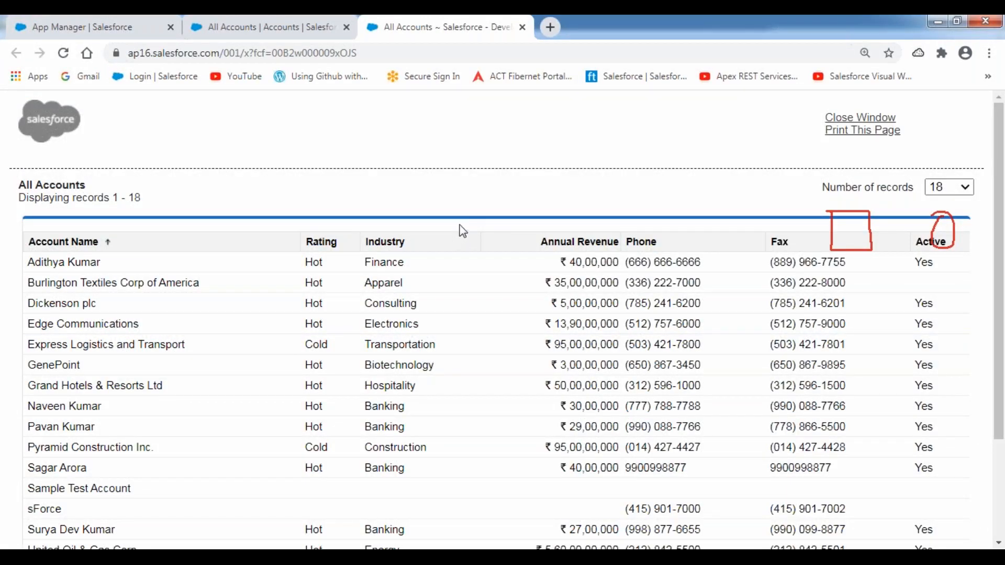
pyautogui.scroll(-3, 463, 230)
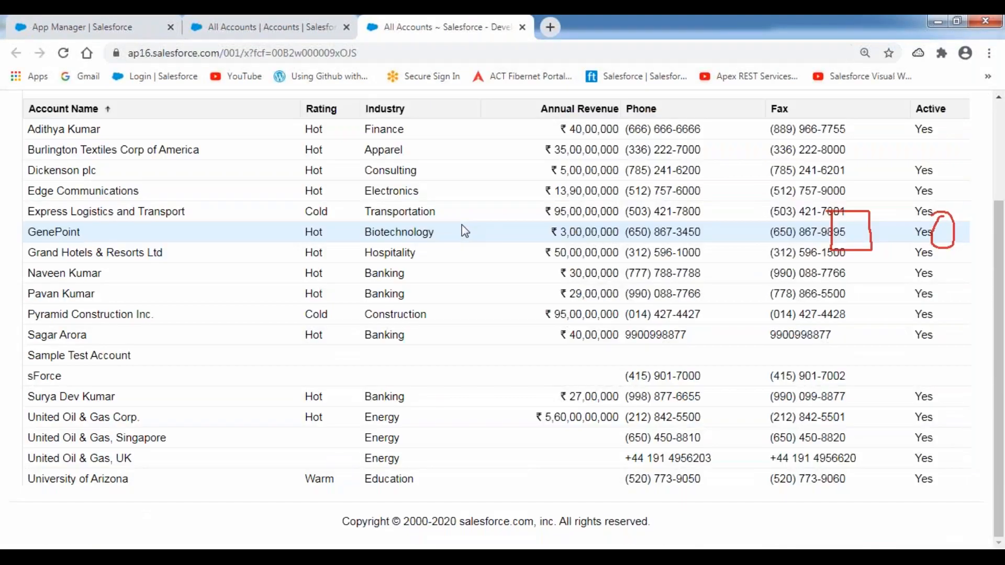
pyautogui.scroll(3, 462, 226)
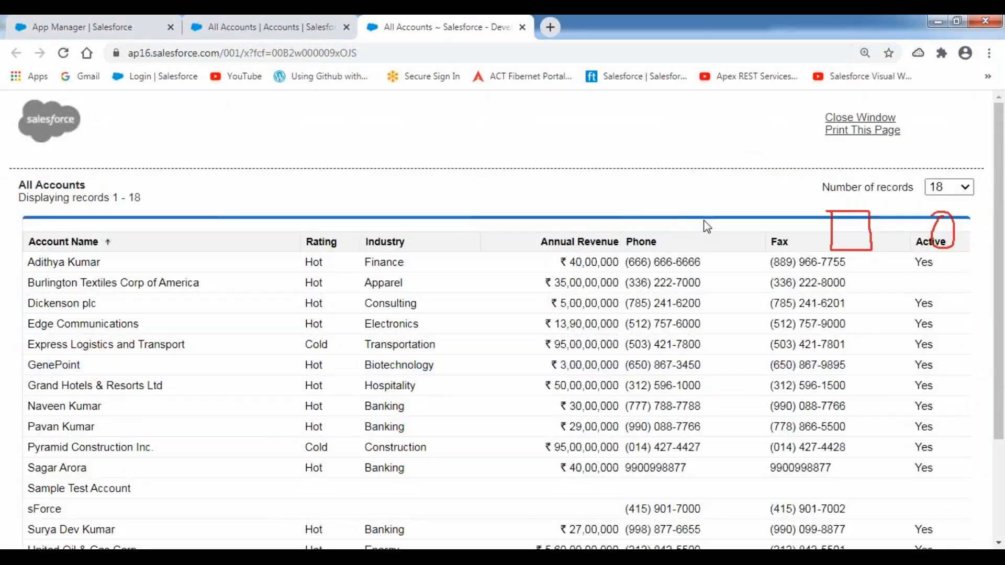
pyautogui.moveTo(826, 189); pyautogui.dragTo(924, 194)
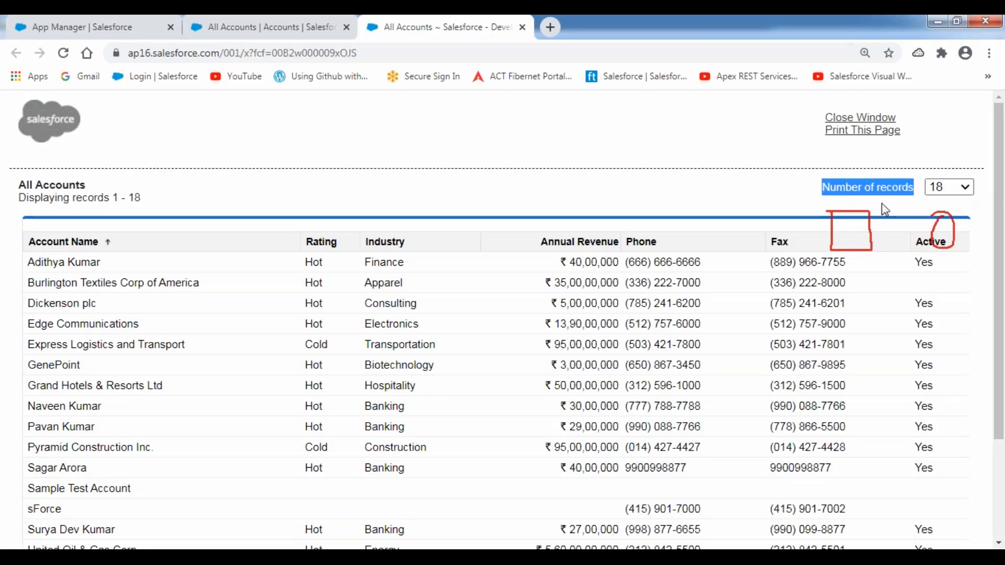
# Save the printable All Accounts page as a PDF on the Desktop, keeping the suggested file name, and close the printable view.
pyautogui.click(863, 134)
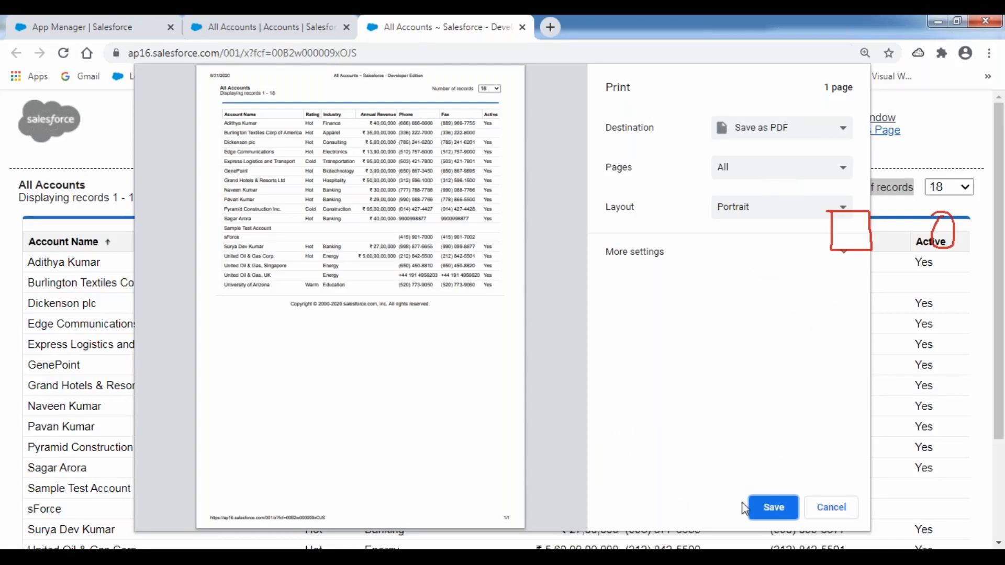
pyautogui.click(775, 509)
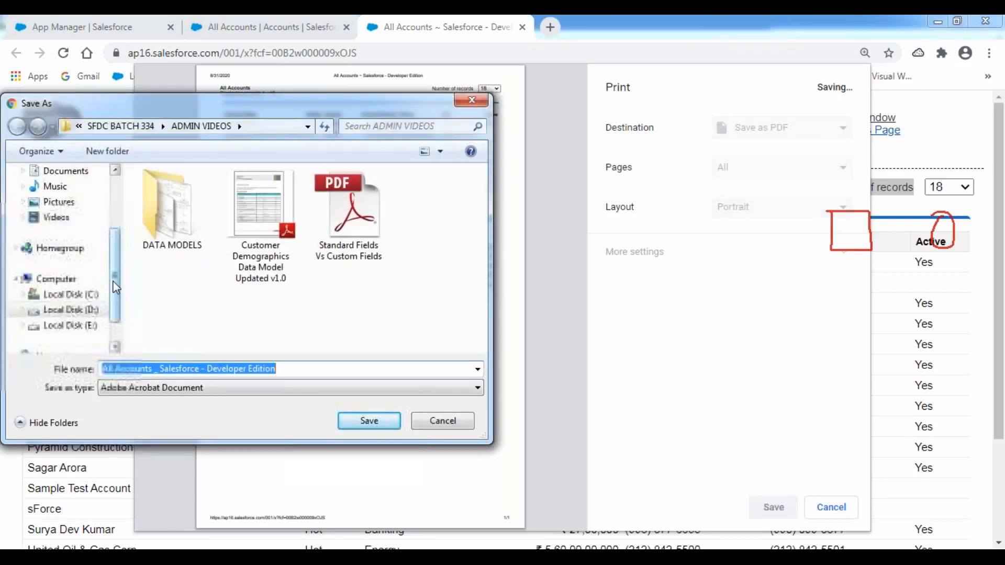
pyautogui.scroll(2, 79, 252)
pyautogui.click(58, 225)
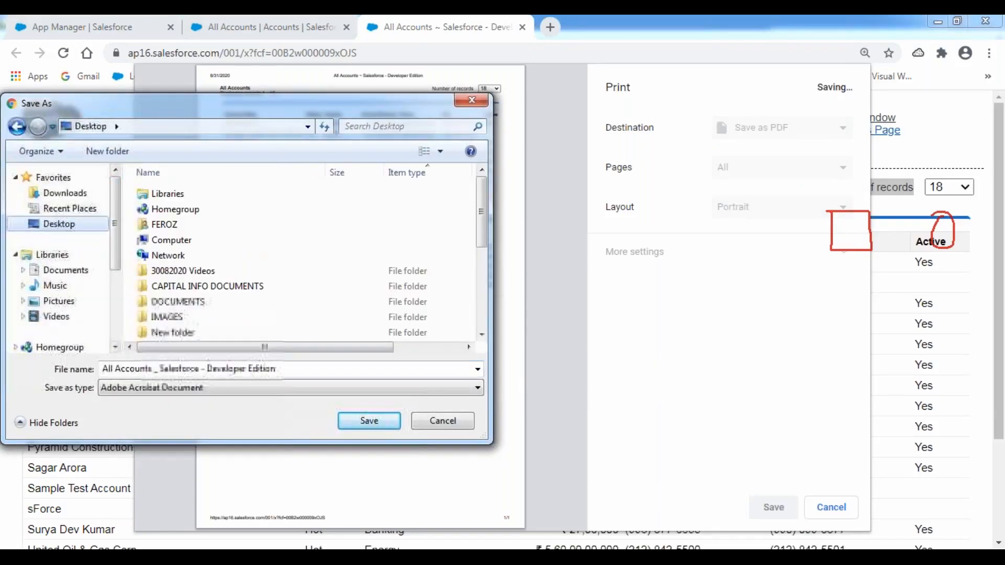
pyautogui.click(369, 422)
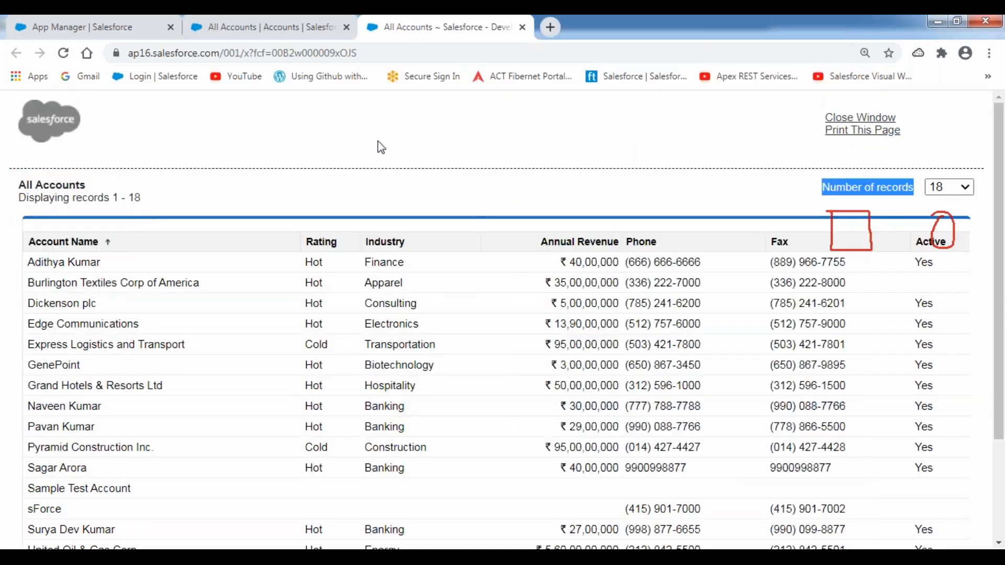
pyautogui.click(851, 119)
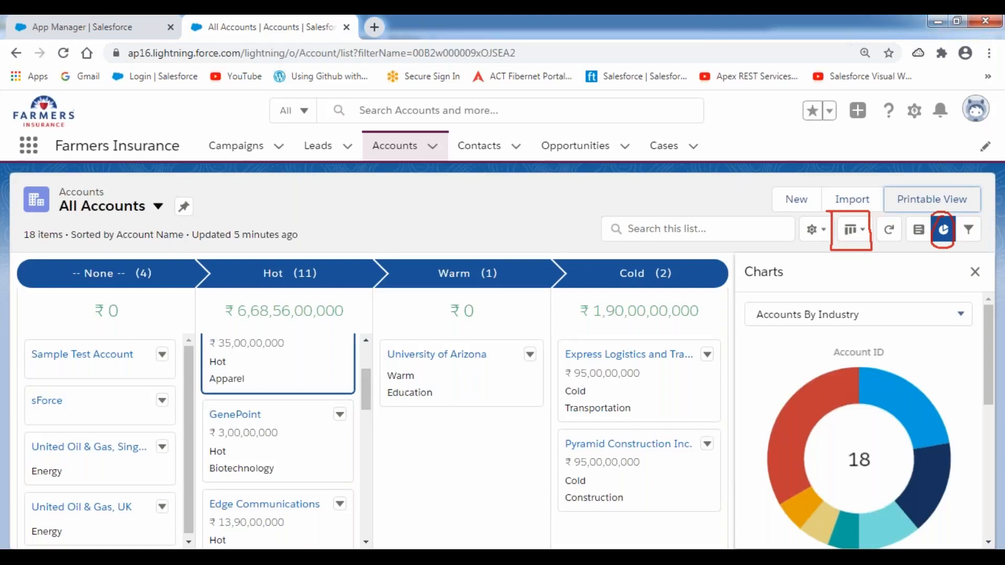
# Reopen the printable view, review the available print destinations, then cancel printing and close the printable view.
pyautogui.click(940, 201)
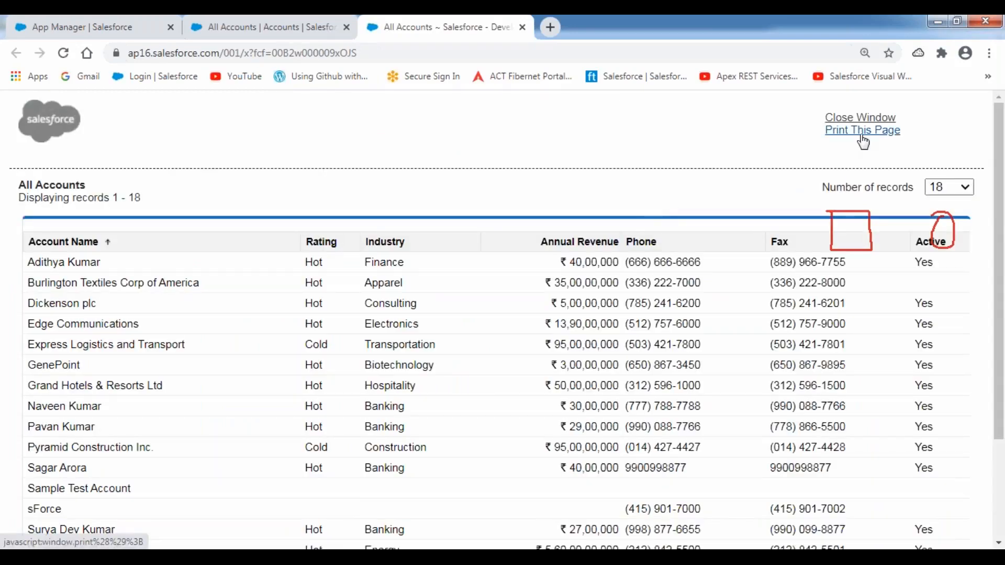
pyautogui.click(862, 134)
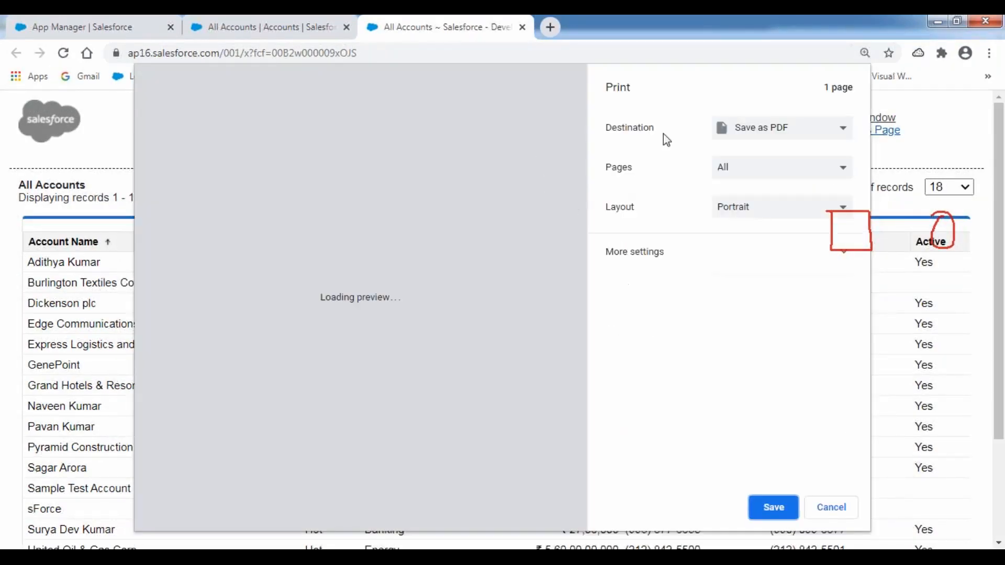
pyautogui.click(842, 128)
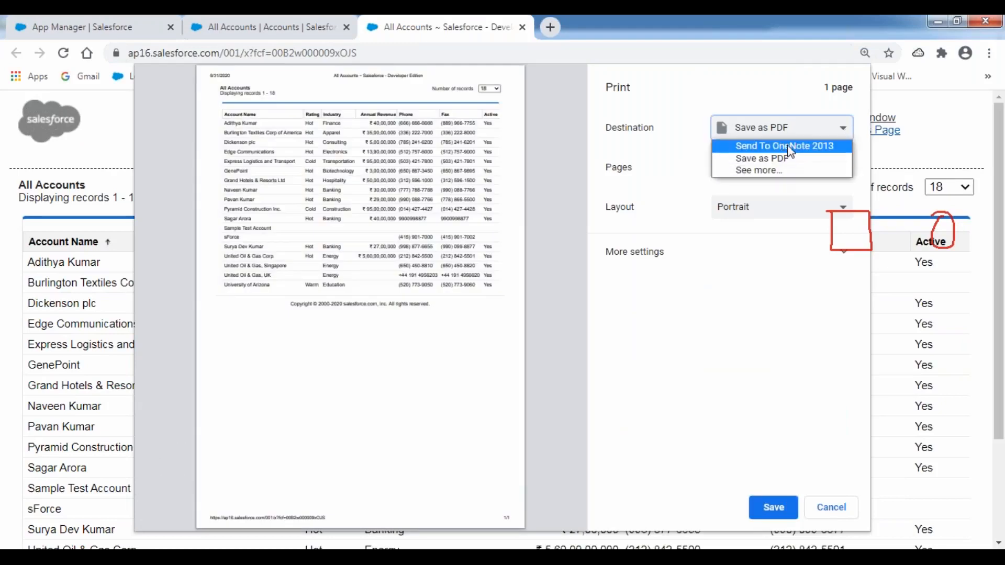
pyautogui.click(775, 172)
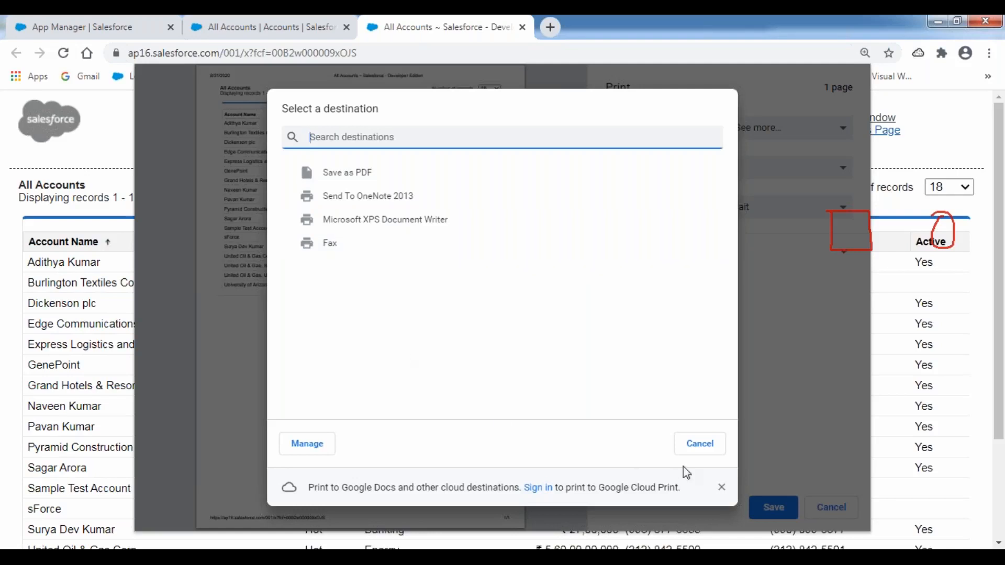
pyautogui.click(700, 444)
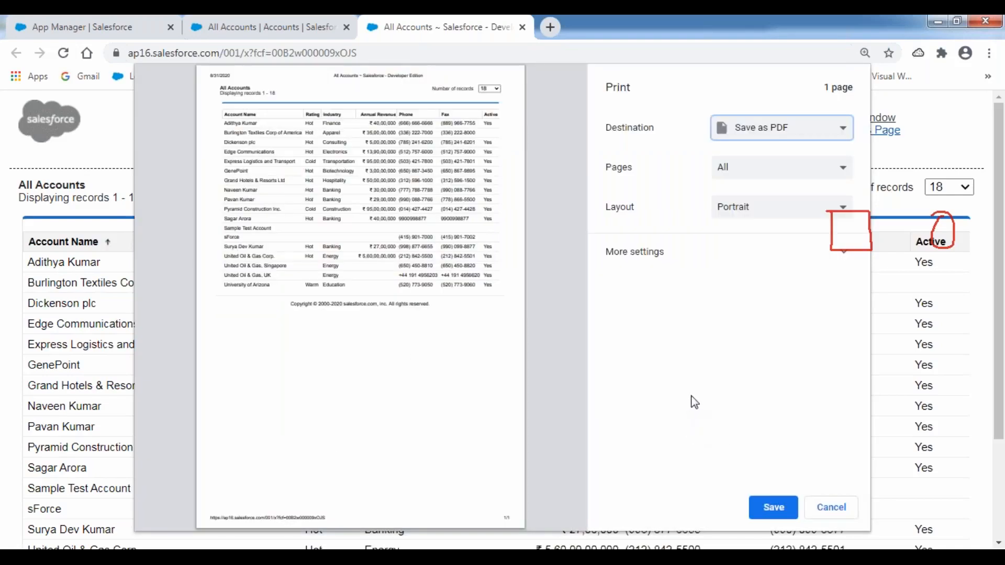
pyautogui.click(831, 510)
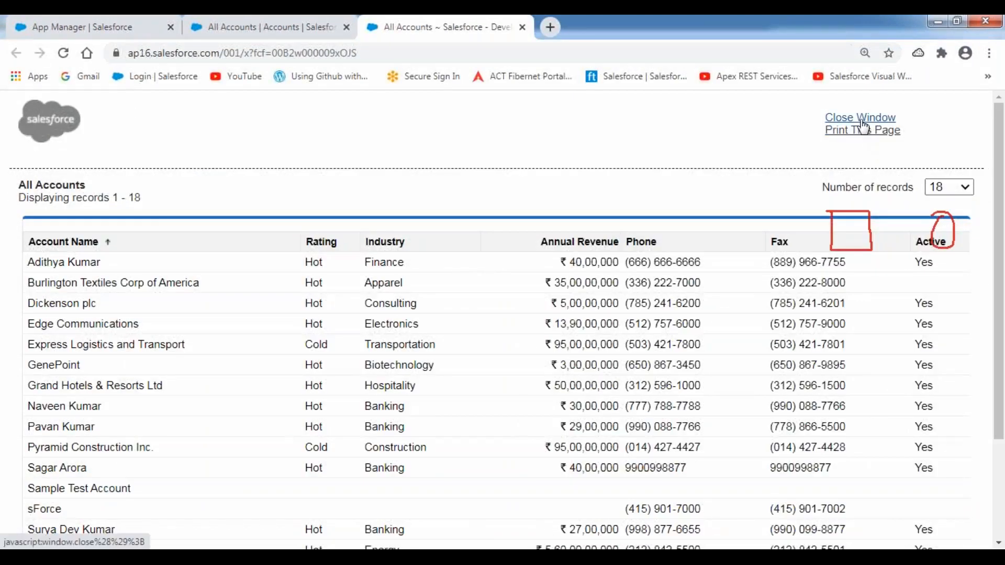
pyautogui.click(862, 121)
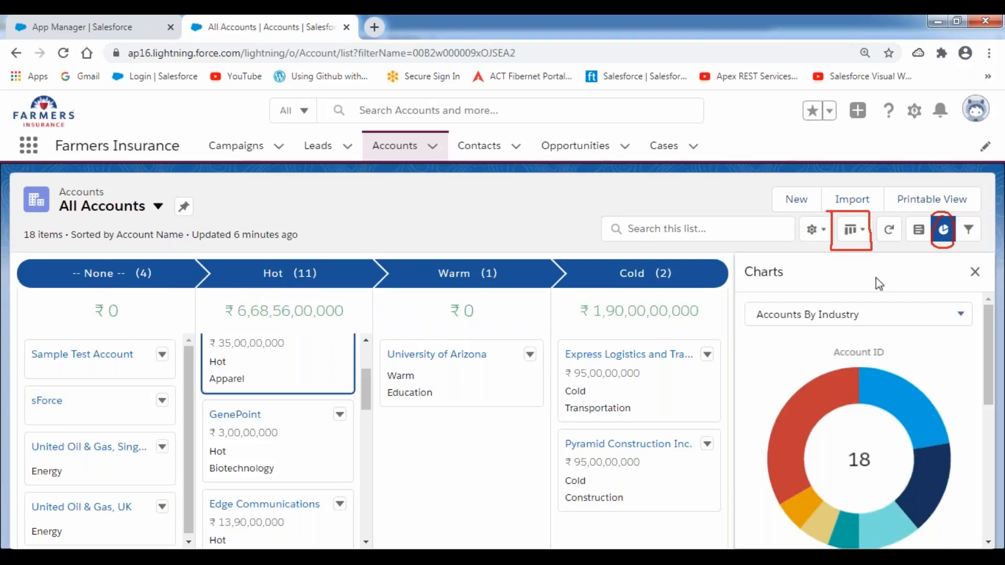
# Display the All Accounts list as Split View and browse its account list.
pyautogui.click(863, 236)
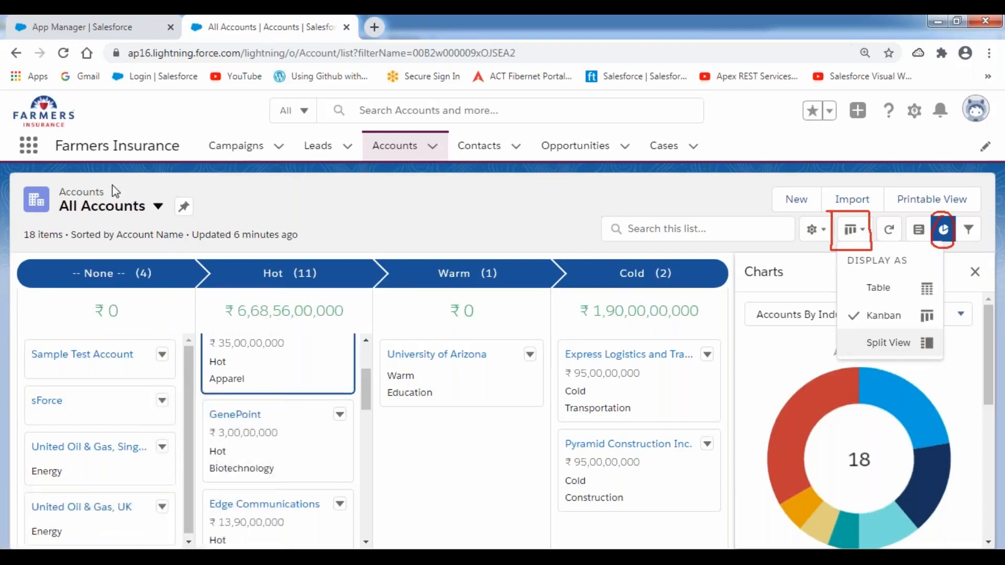
pyautogui.click(889, 345)
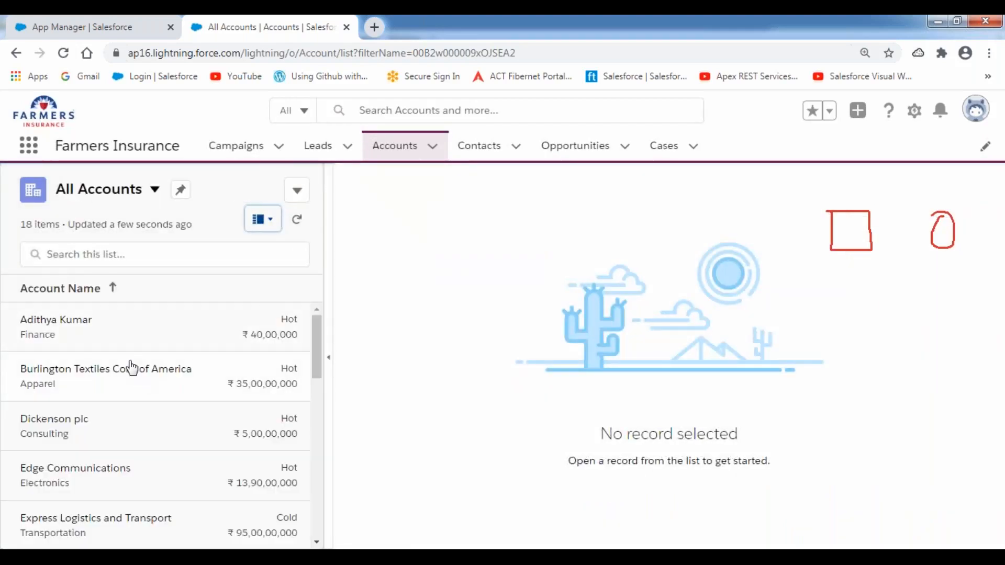
pyautogui.click(317, 331)
pyautogui.moveTo(316, 327)
pyautogui.mouseDown()
pyautogui.moveTo(313, 494)
pyautogui.moveTo(313, 312)
pyautogui.mouseUp()
# Open the first account in the split view list and look through its detail fields.
pyautogui.click(45, 327)
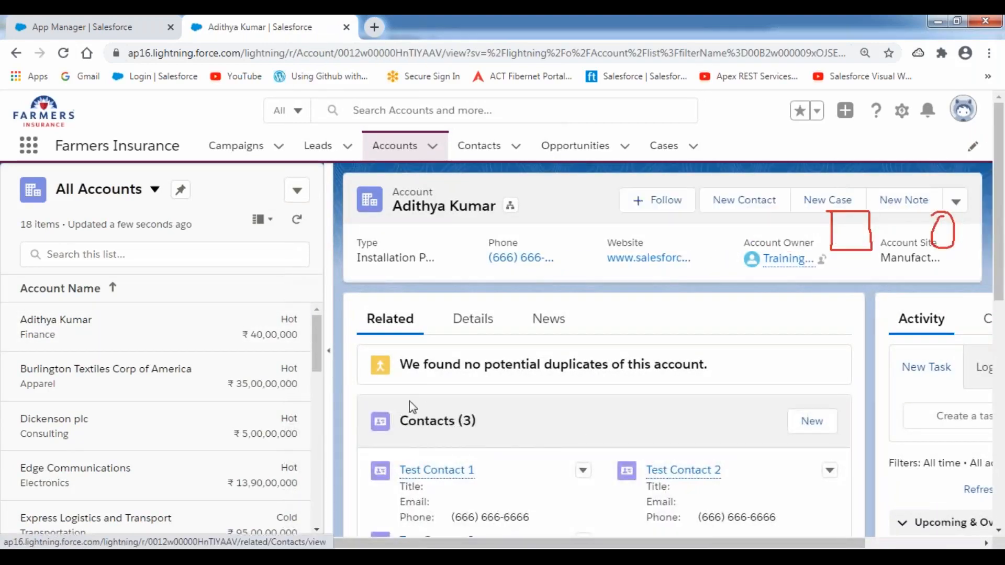
pyautogui.click(472, 322)
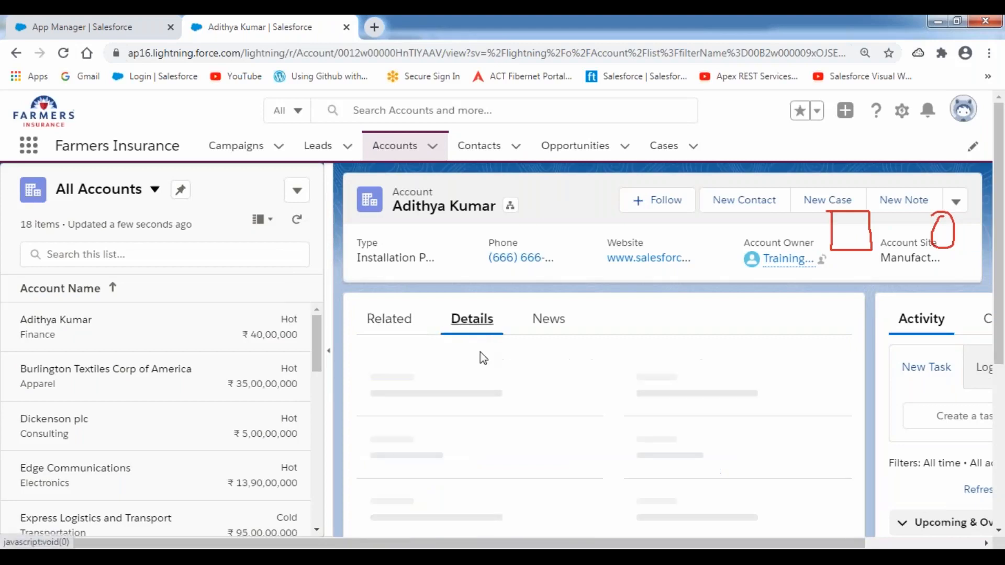
pyautogui.scroll(-10, 581, 425)
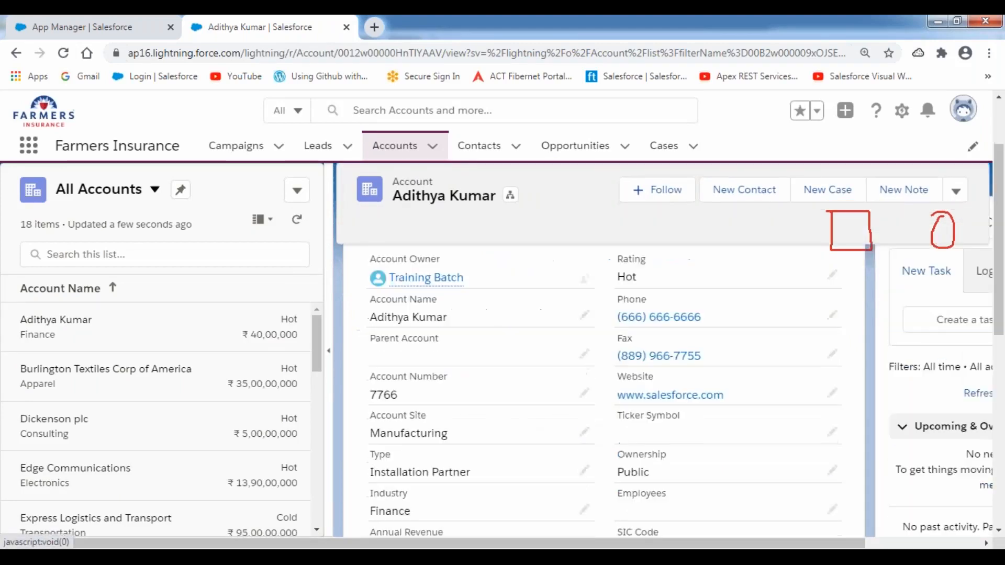
pyautogui.scroll(10, 580, 425)
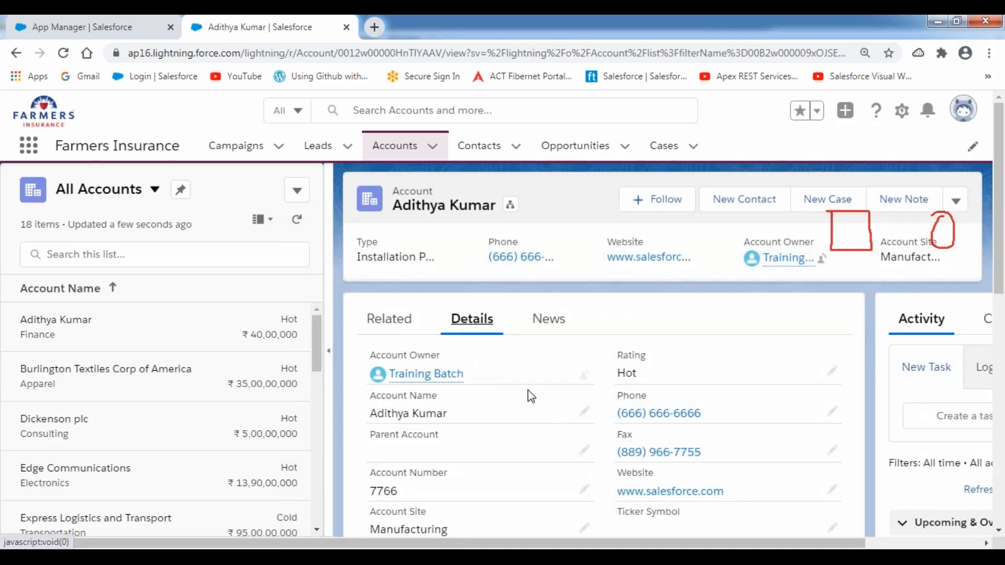
# Open the Edge Communications account in the split view and look through its details and related lists.
pyautogui.click(55, 475)
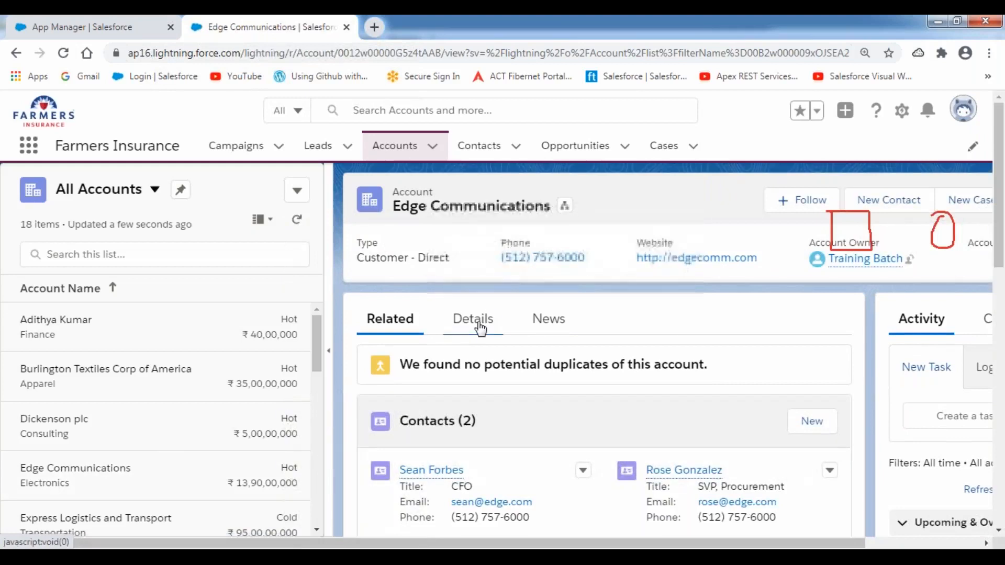
pyautogui.click(476, 324)
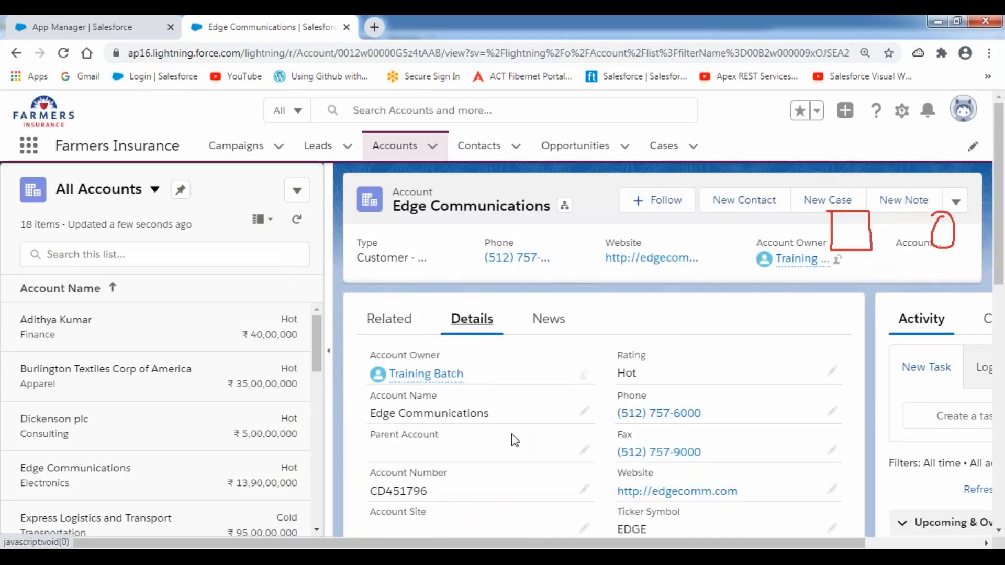
pyautogui.click(382, 320)
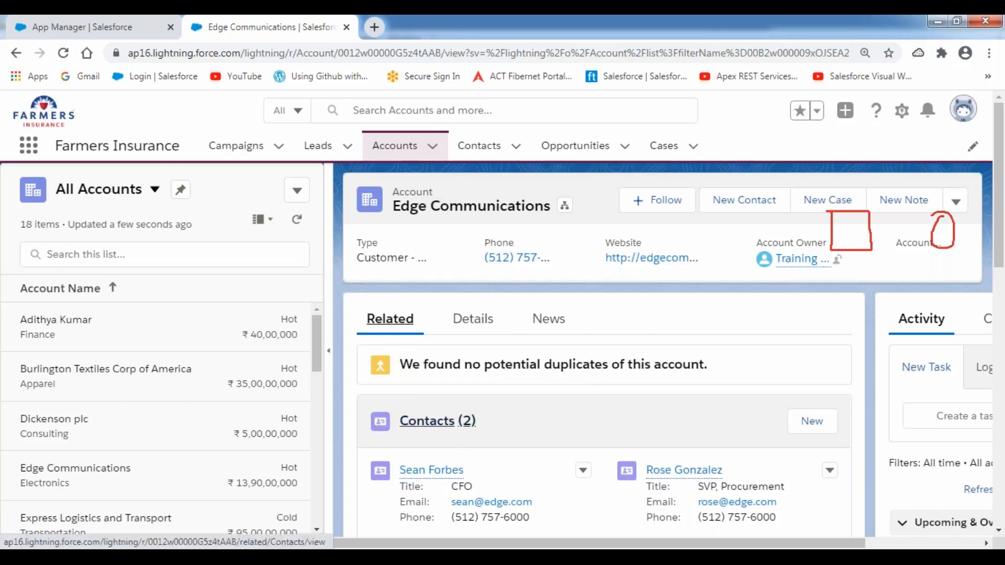
pyautogui.scroll(-10, 544, 451)
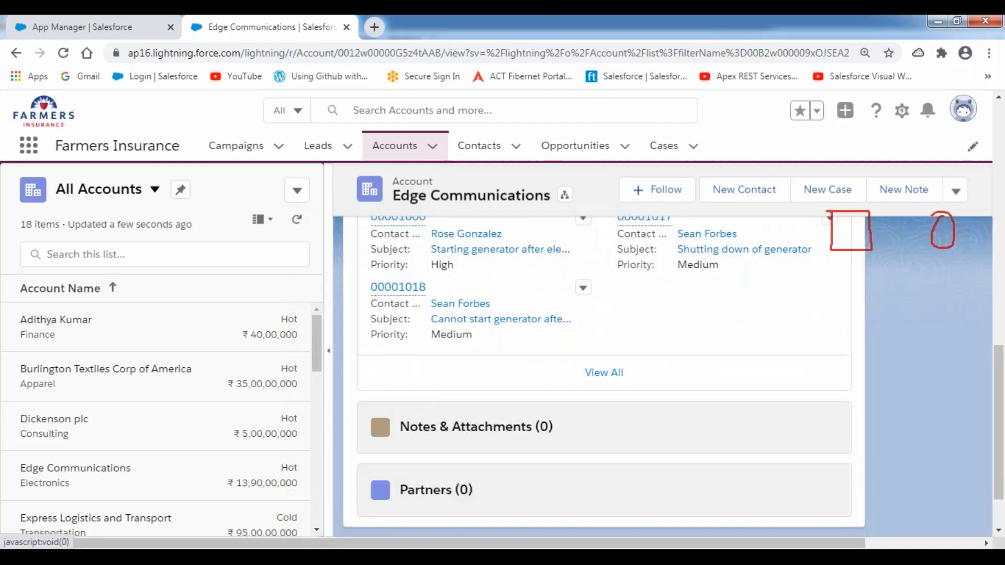
pyautogui.scroll(10, 604, 367)
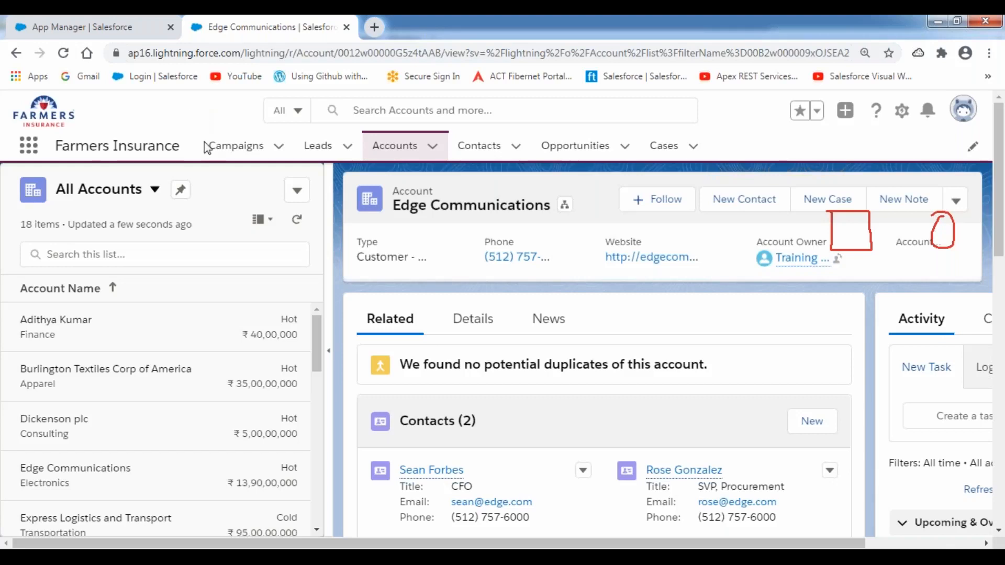
# Check the actions available for the list in Split View, then display All Accounts as a Table.
pyautogui.click(297, 194)
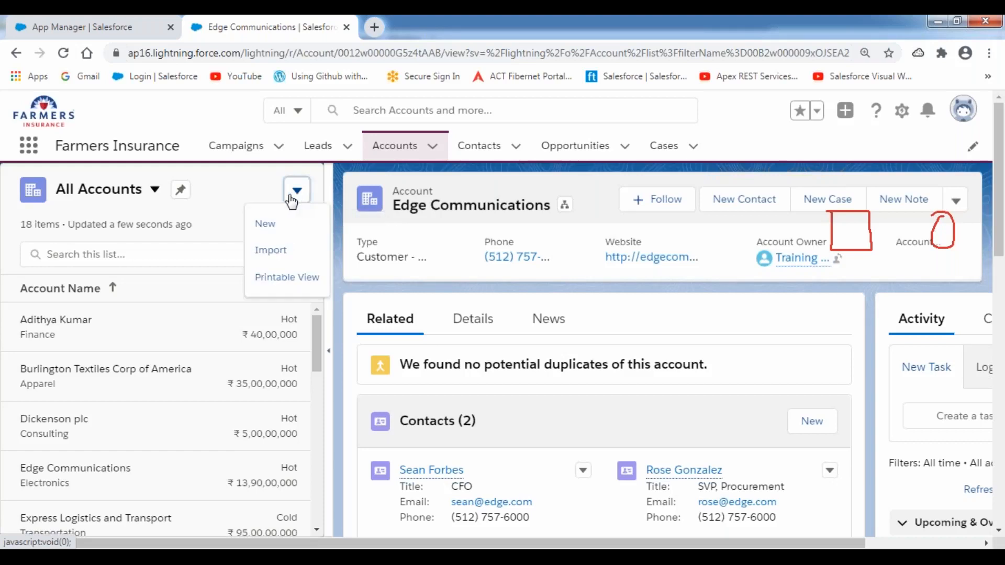
pyautogui.click(240, 196)
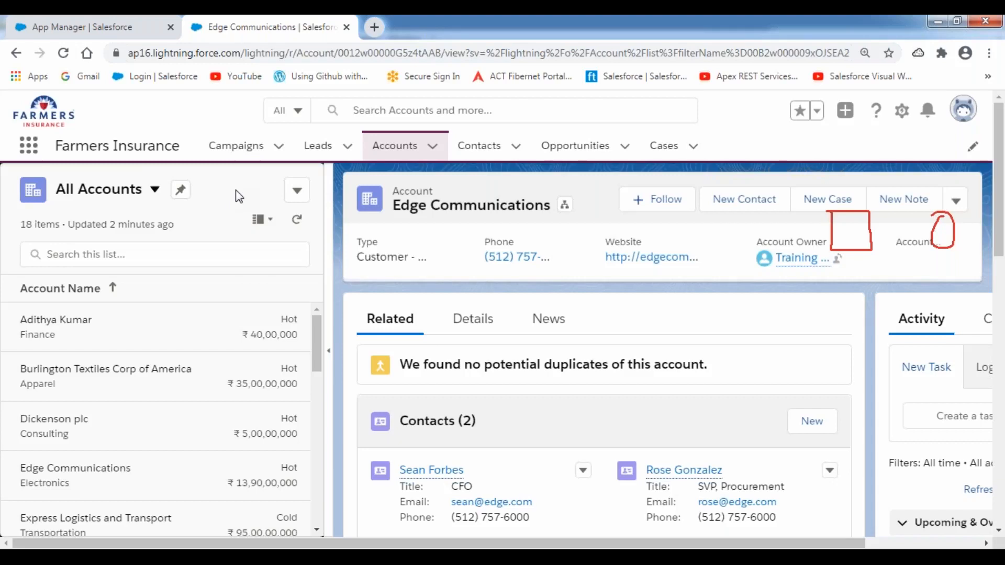
pyautogui.click(272, 221)
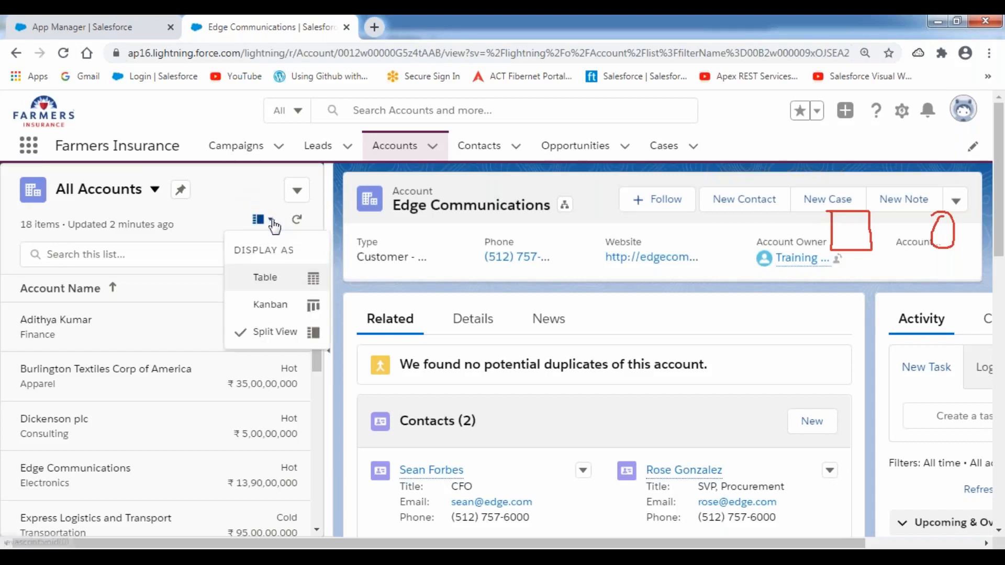
pyautogui.click(266, 278)
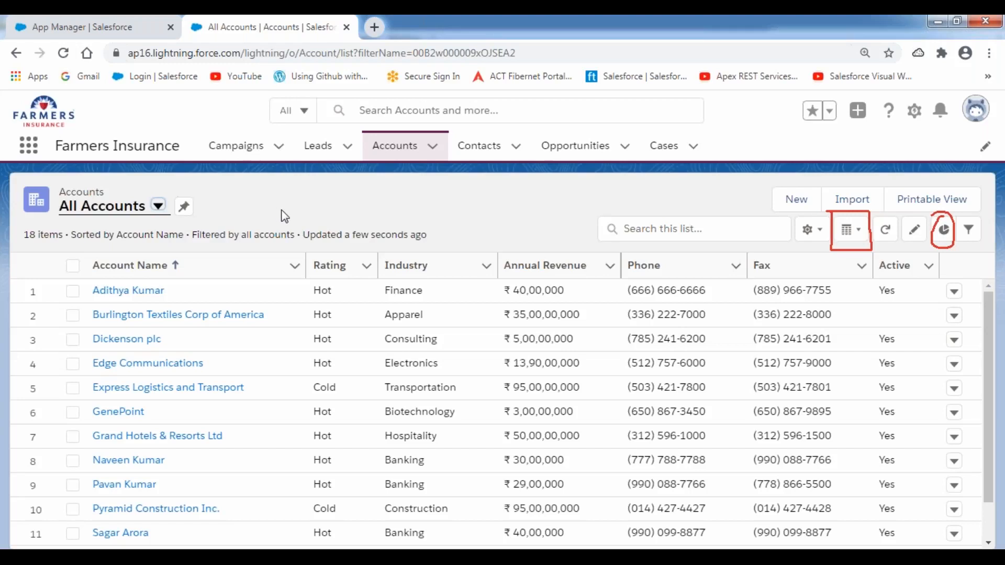
# Open Setup for the current app and go to App Manager by searching for "app".
pyautogui.click(199, 124)
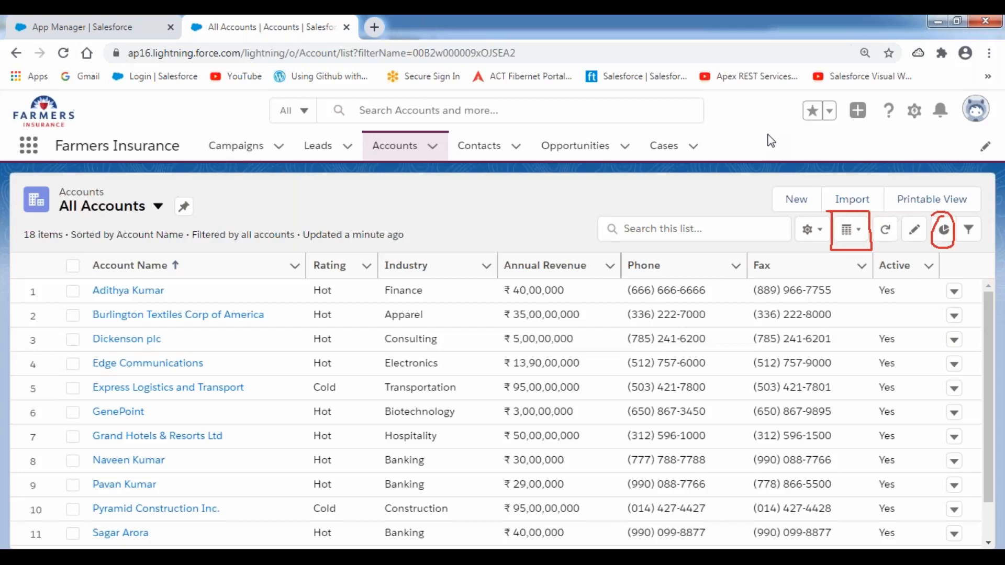
pyautogui.click(915, 114)
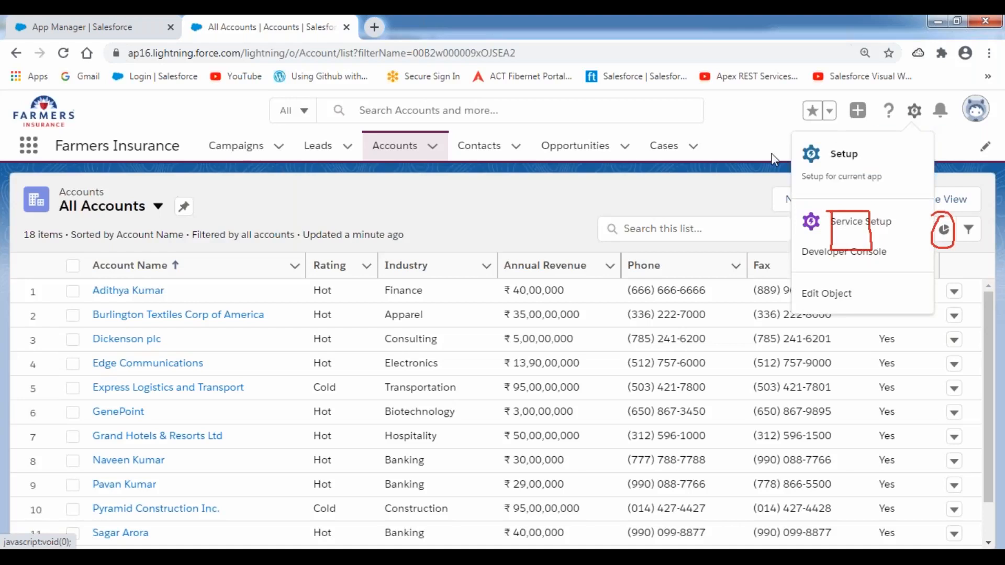
pyautogui.click(846, 158)
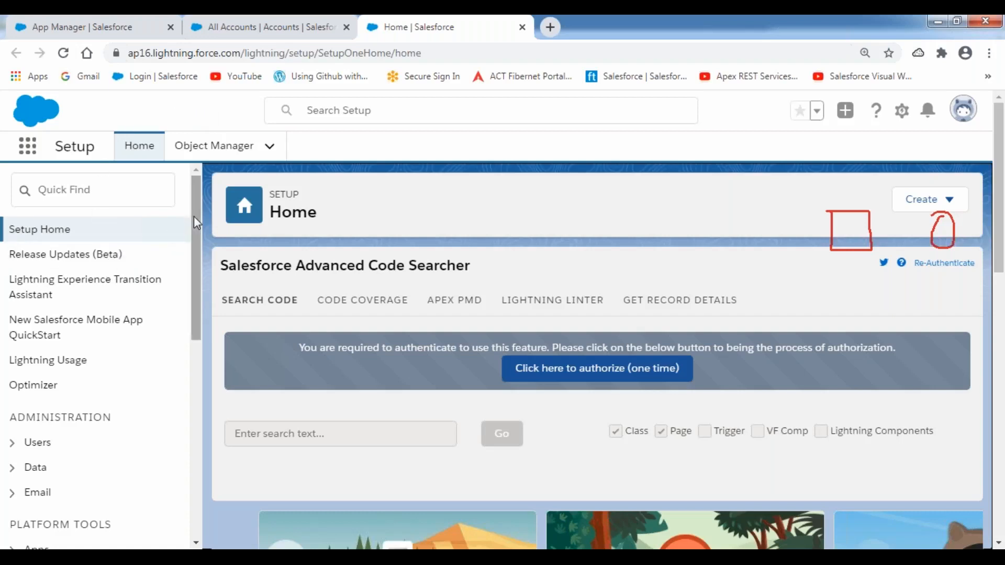
pyautogui.scroll(-1, 194, 222)
pyautogui.click(71, 184)
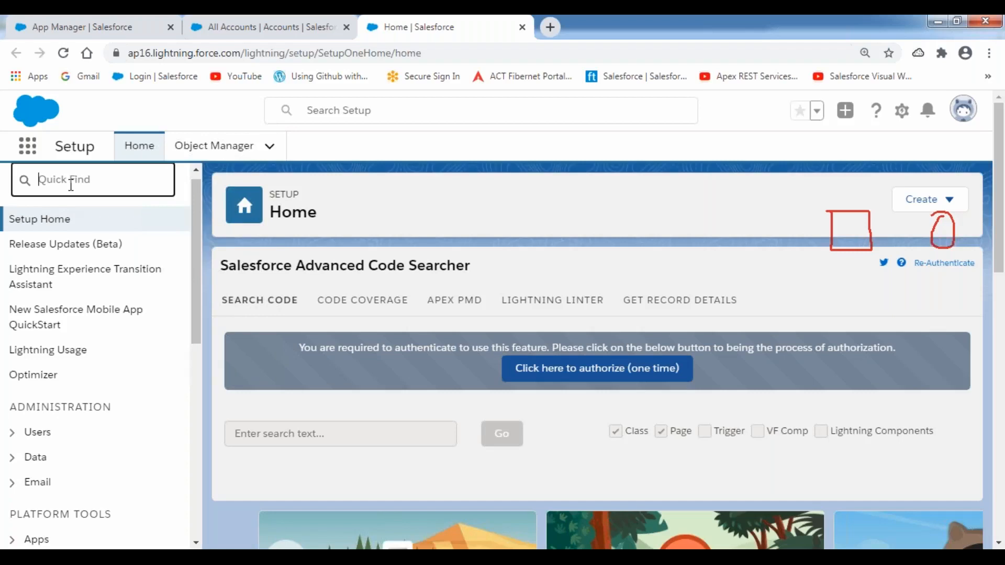
pyautogui.write('app')
pyautogui.click(72, 359)
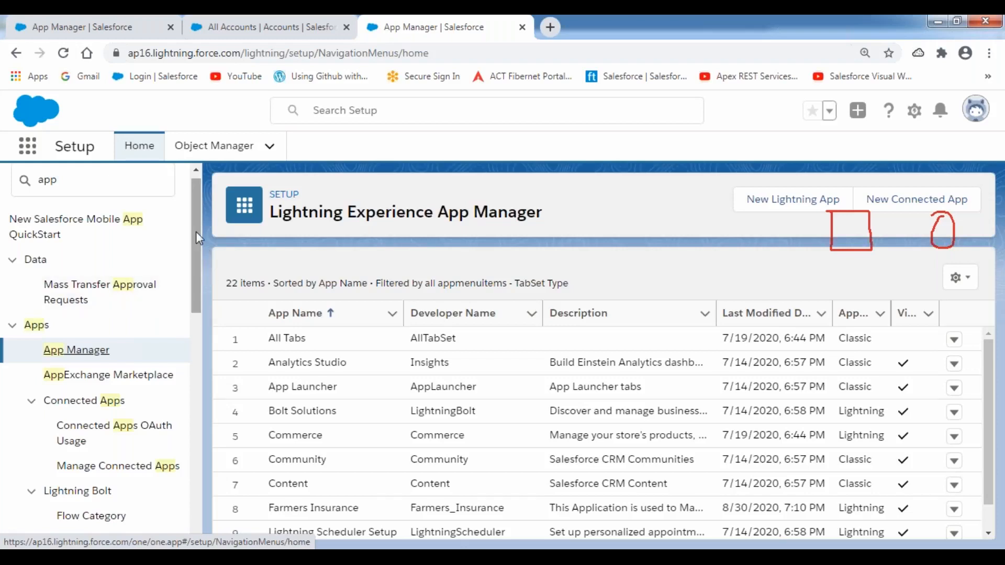
# Search Setup for "data" and look through the entries listed under Data.
pyautogui.moveTo(196, 233); pyautogui.dragTo(197, 210)
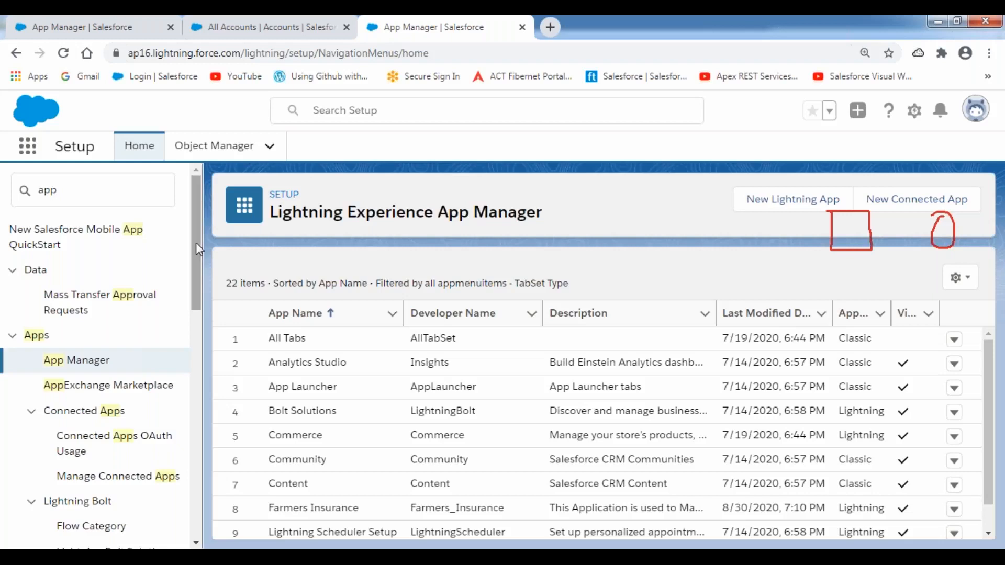
pyautogui.click(80, 190)
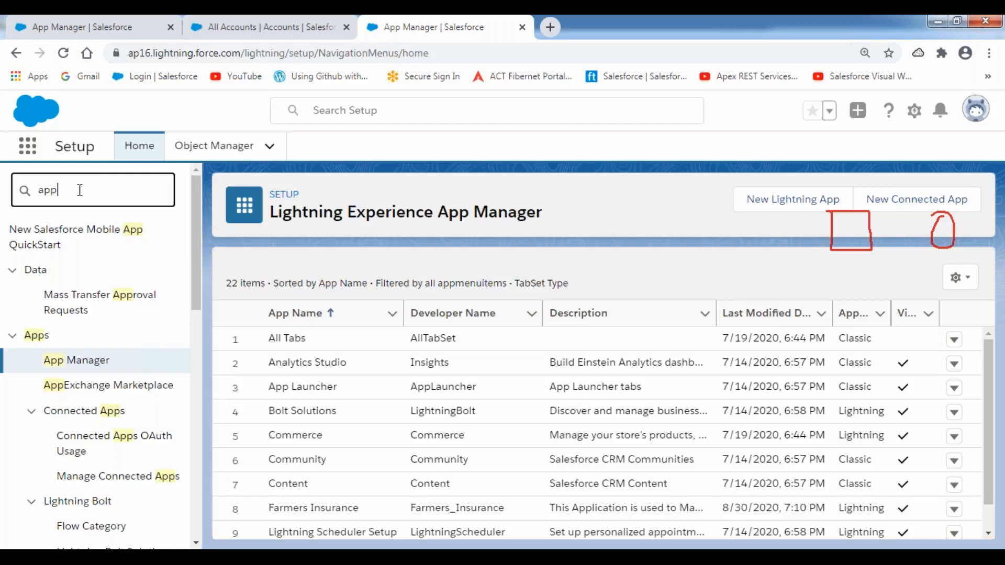
pyautogui.press('BackSpace')
pyautogui.press('BackSpace')
pyautogui.press('BackSpace')
pyautogui.write('da')
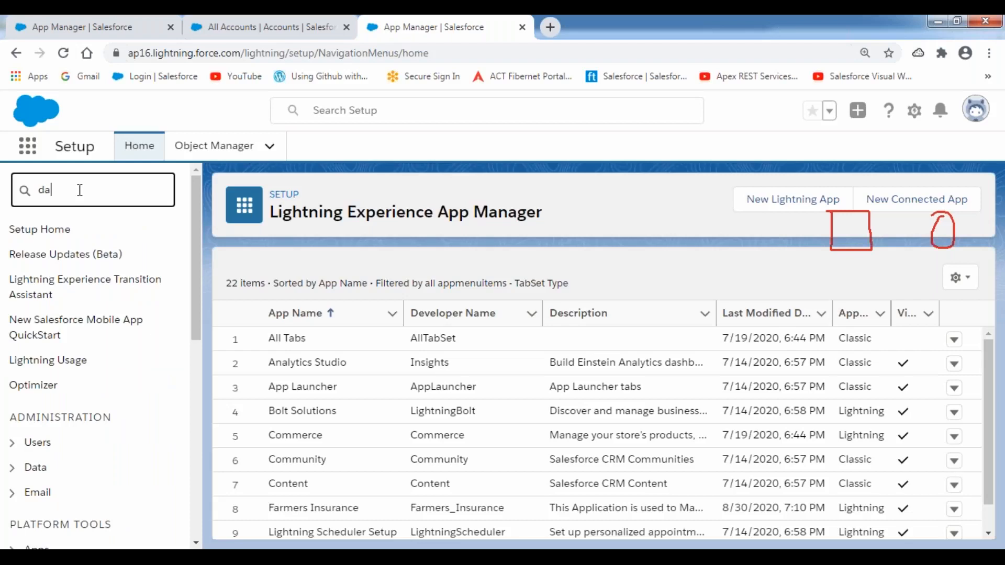
pyautogui.write('ta')
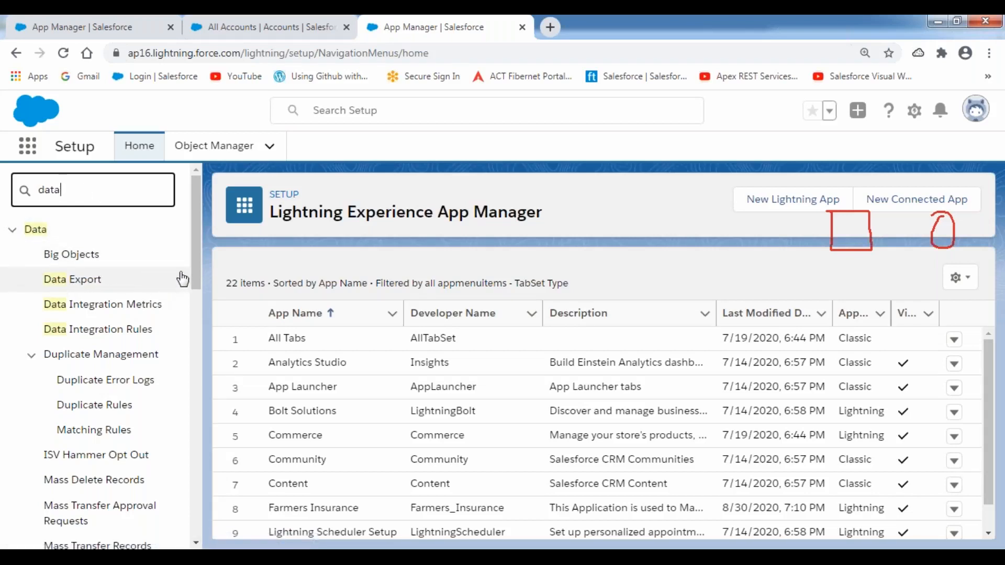
pyautogui.moveTo(196, 237); pyautogui.dragTo(200, 281)
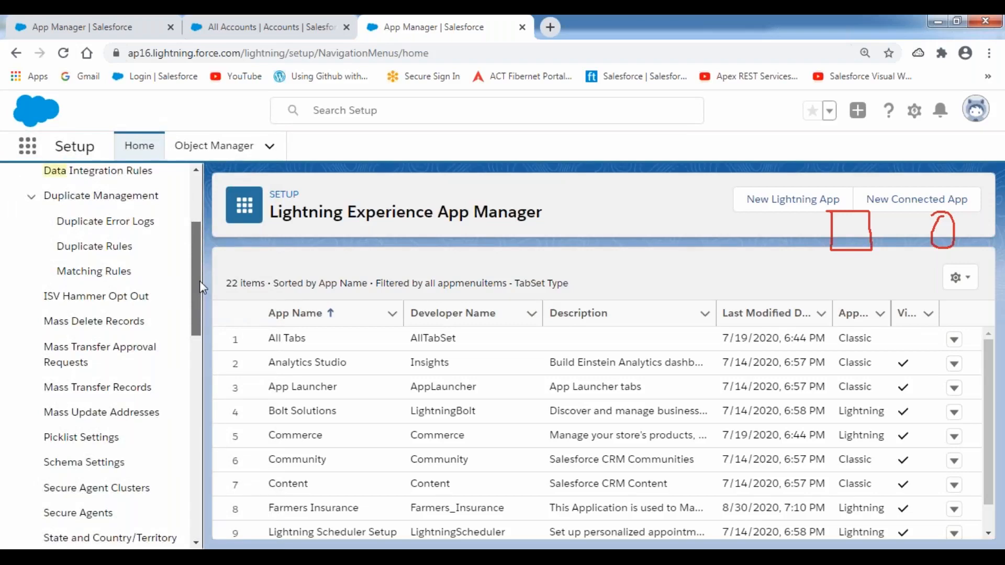
pyautogui.moveTo(199, 281); pyautogui.dragTo(193, 246)
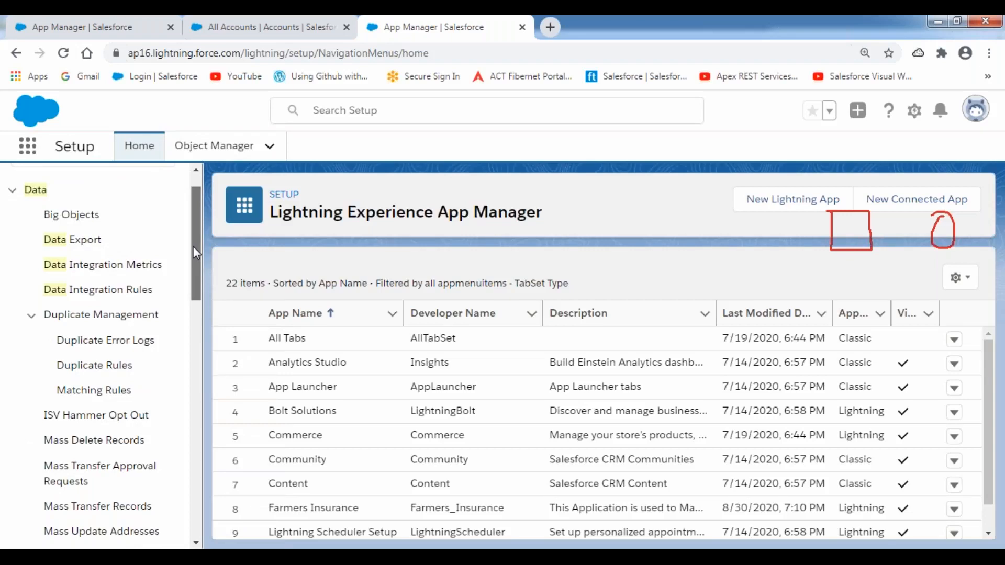
pyautogui.moveTo(193, 246); pyautogui.dragTo(190, 235)
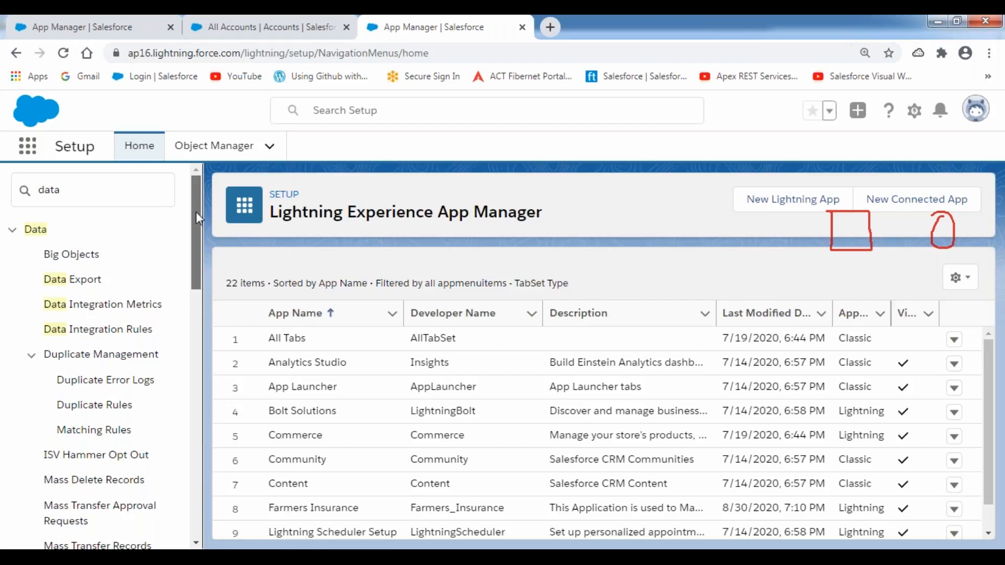
pyautogui.moveTo(196, 212); pyautogui.dragTo(199, 204)
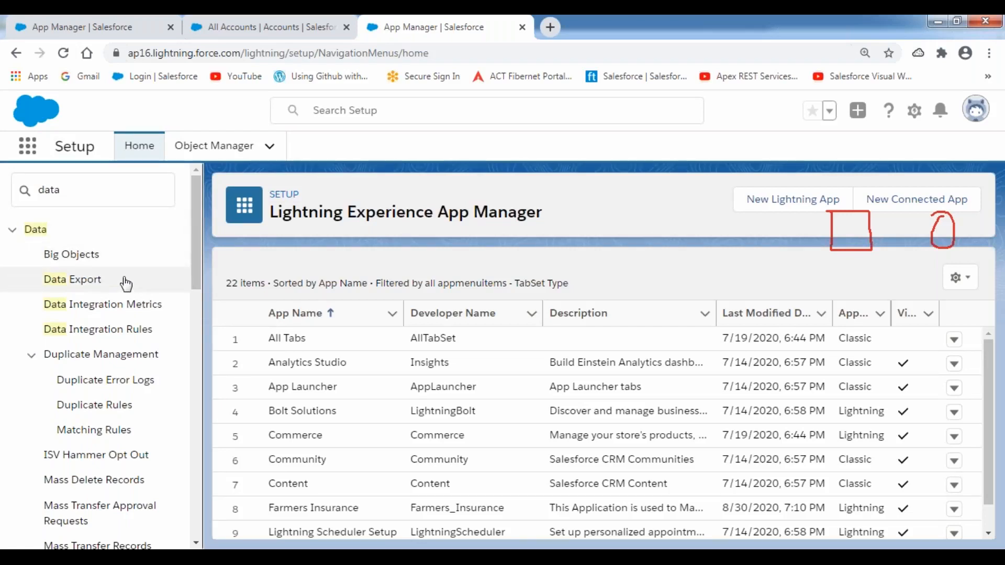
pyautogui.click(82, 231)
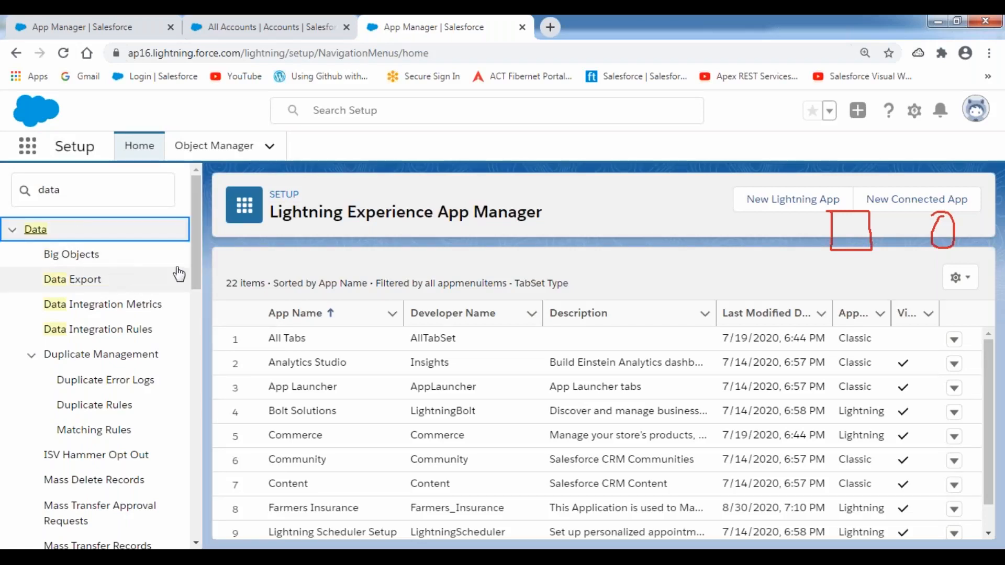
pyautogui.click(195, 216)
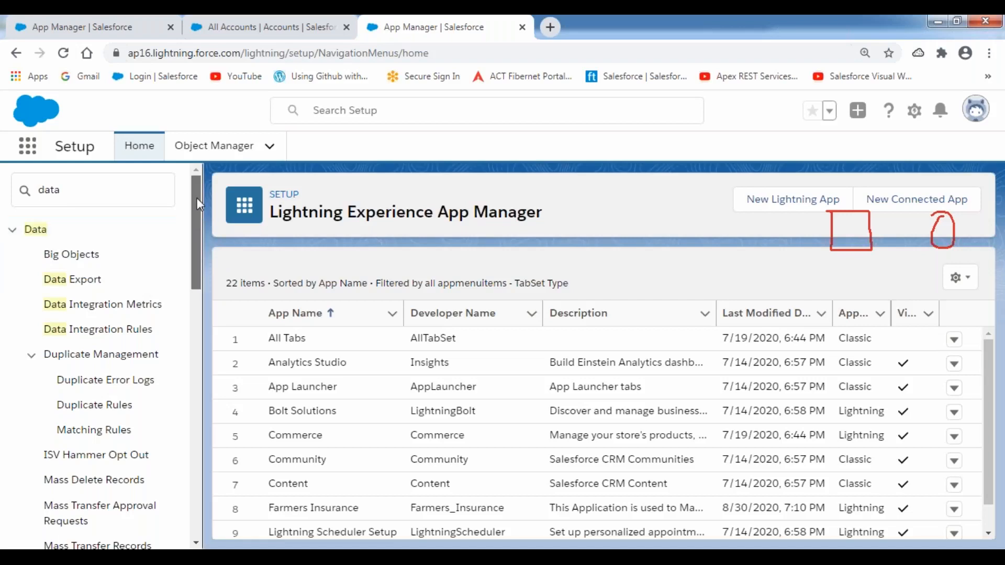
# Replace the Setup search term with "app" and reopen App Manager.
pyautogui.click(77, 189)
pyautogui.press('BackSpace')
pyautogui.press('BackSpace')
pyautogui.press('BackSpace')
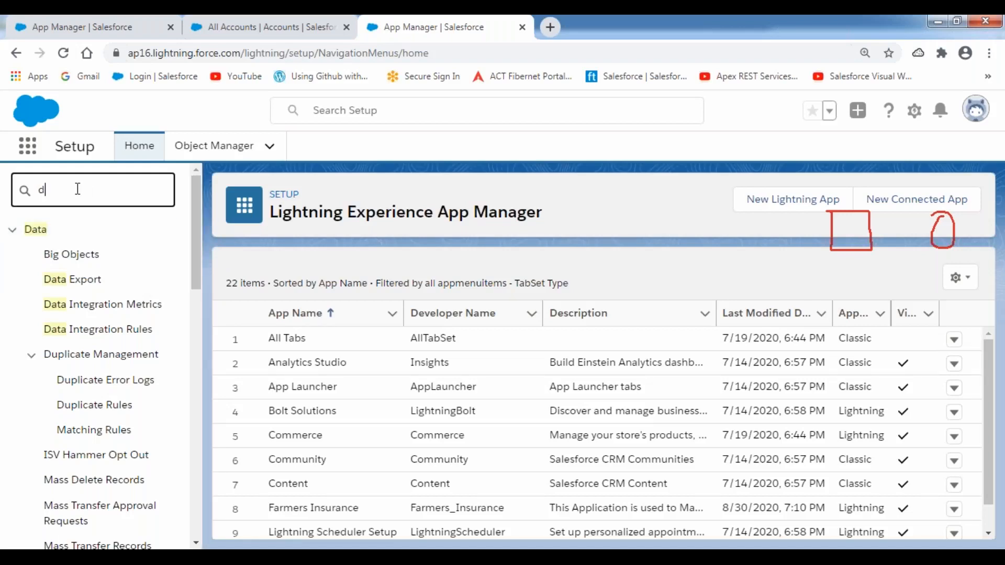
pyautogui.press('BackSpace')
pyautogui.write('app')
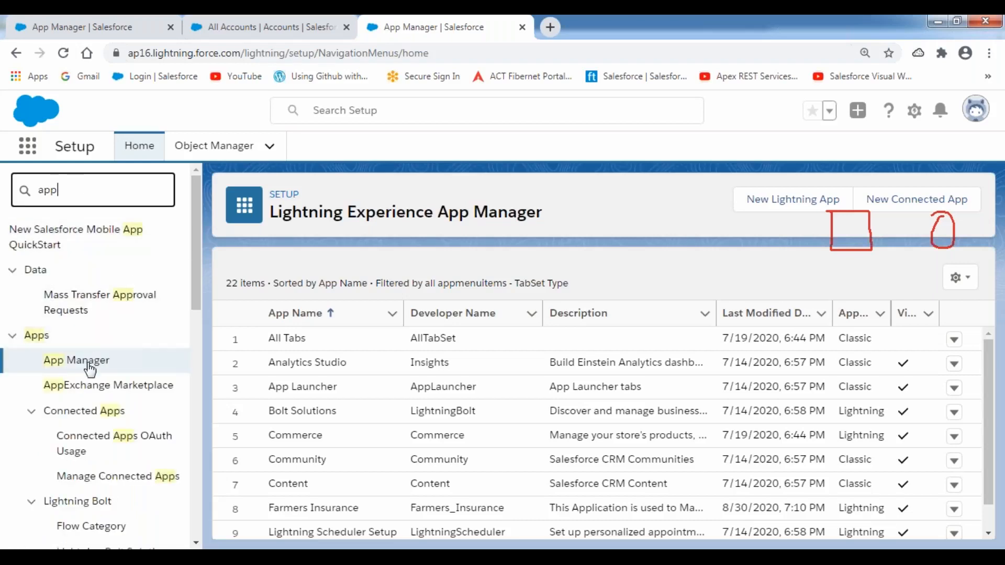
pyautogui.click(90, 369)
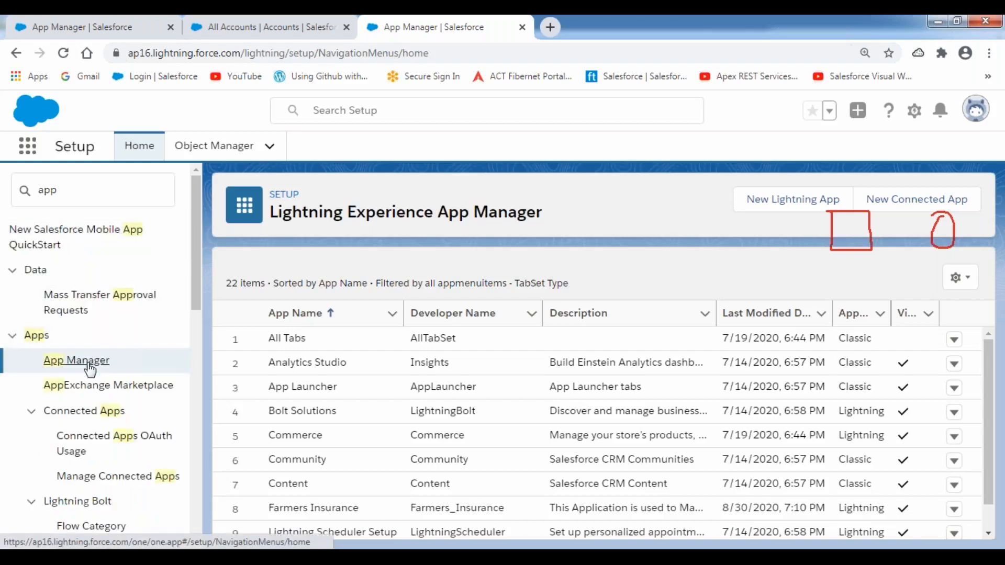
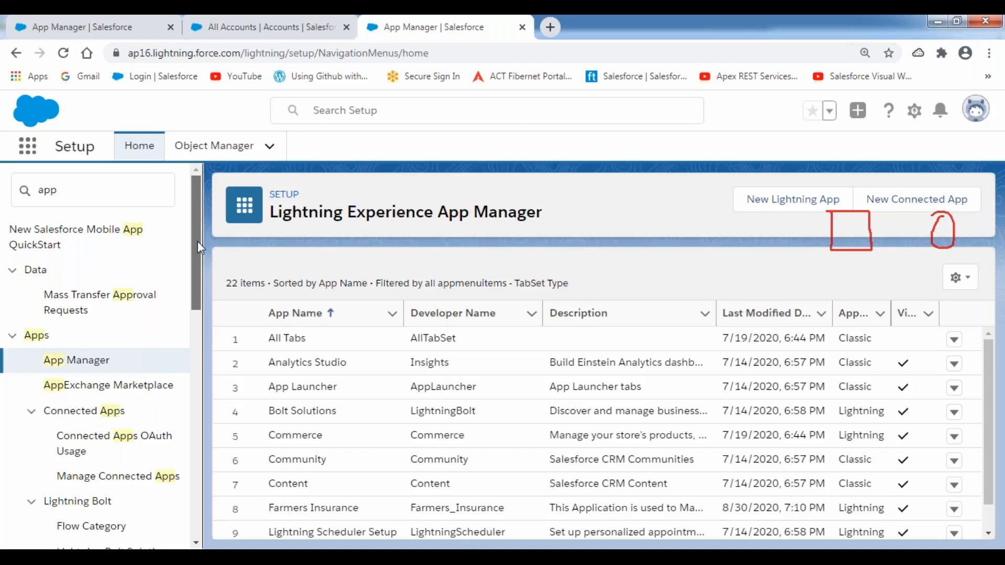
# Look through the App Manager list to the Talent Acquisition app and check its app type and Lightning visibility.
pyautogui.scroll(-1, 197, 241)
pyautogui.scroll(1, 197, 254)
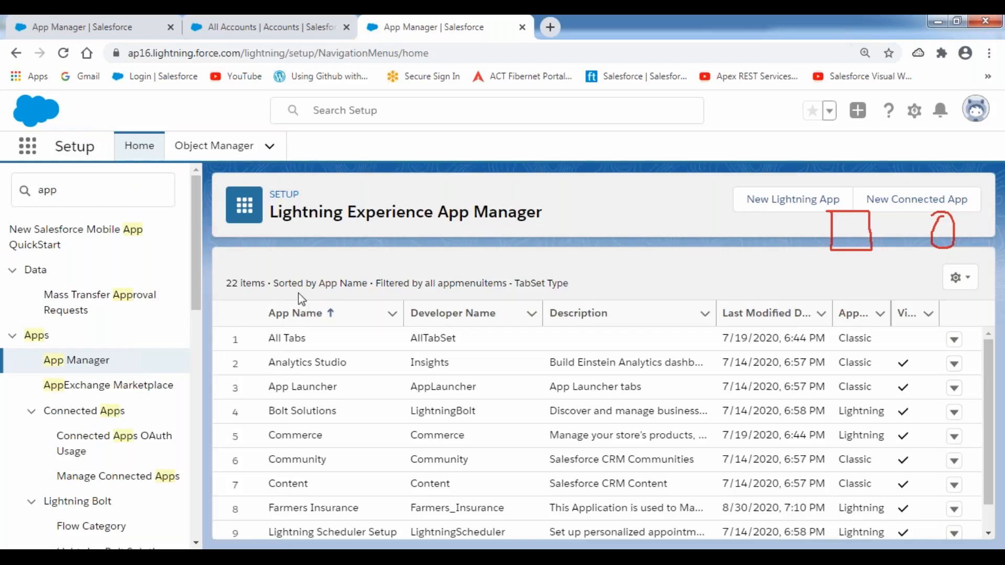
pyautogui.scroll(-1, 592, 366)
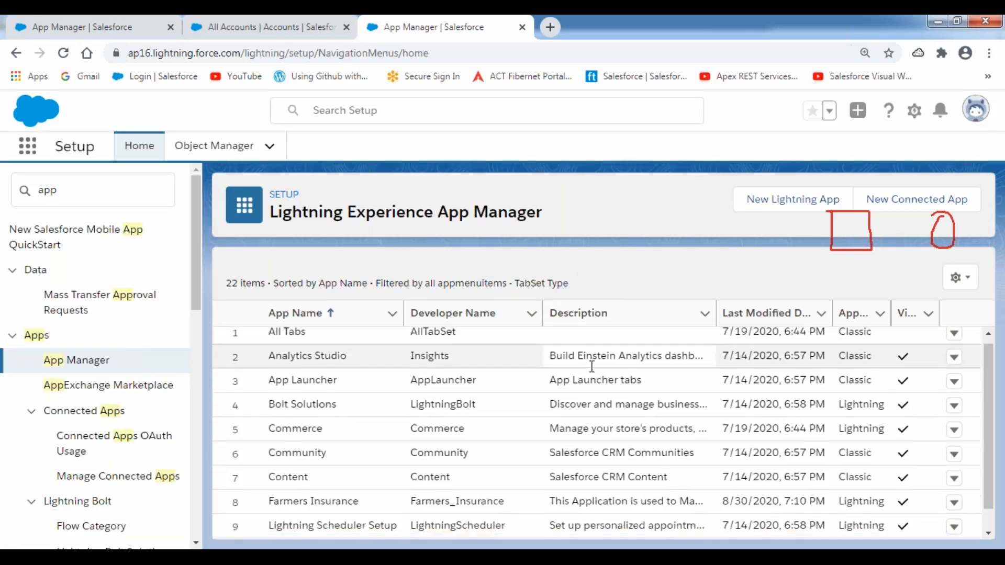
pyautogui.scroll(-6, 592, 367)
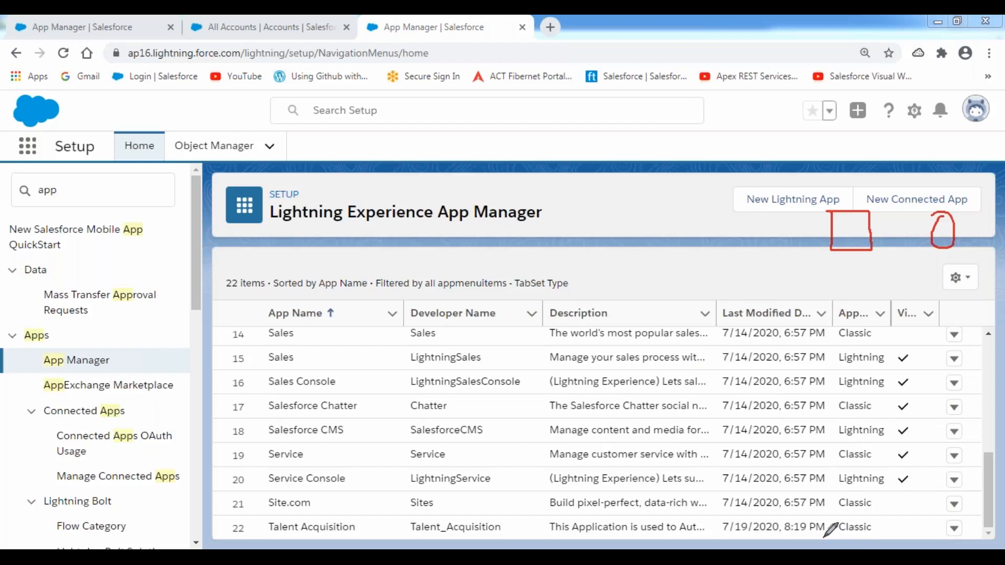
pyautogui.moveTo(824, 537)
pyautogui.mouseDown()
pyautogui.moveTo(958, 531)
pyautogui.moveTo(951, 512)
pyautogui.moveTo(815, 522)
pyautogui.moveTo(821, 537)
pyautogui.mouseUp()
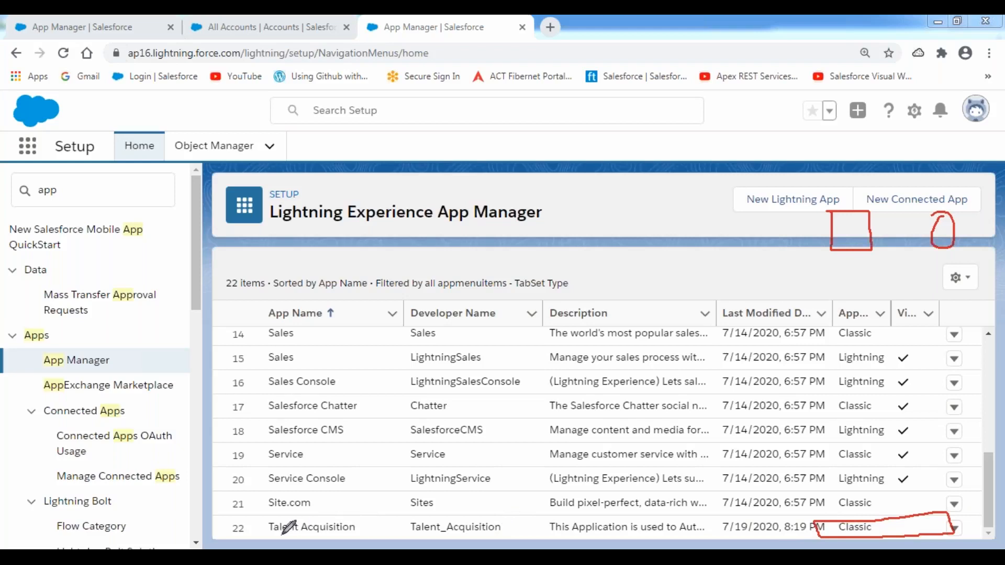
pyautogui.moveTo(270, 537); pyautogui.dragTo(516, 535)
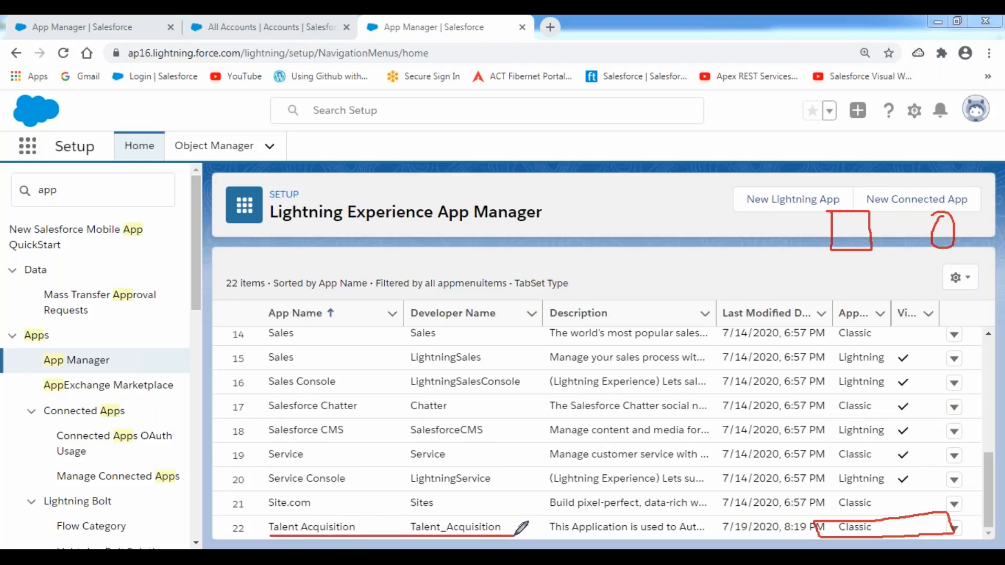
pyautogui.press('Escape')
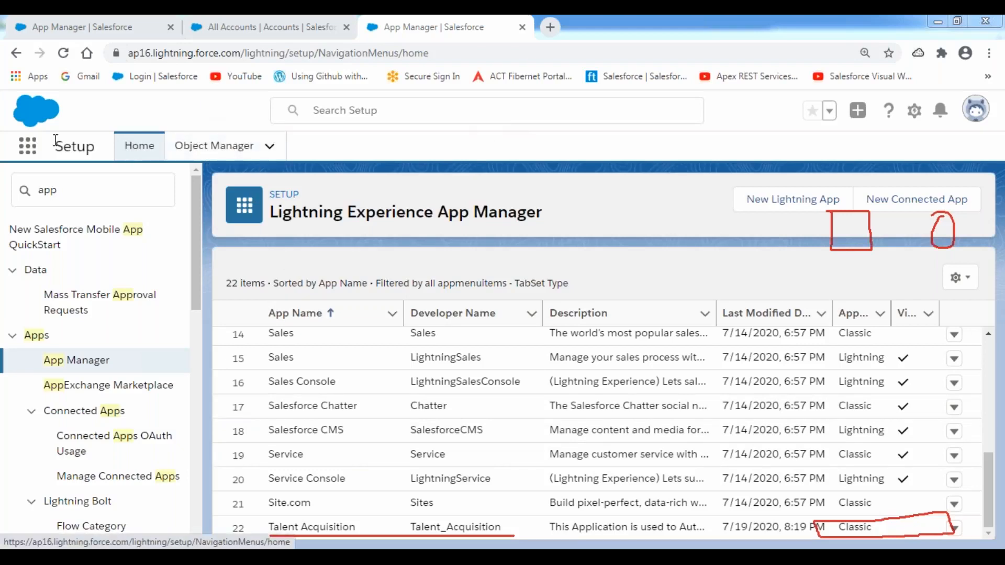
# Check all apps in the App Launcher for Talent Acquisition, then close the launcher.
pyautogui.click(28, 151)
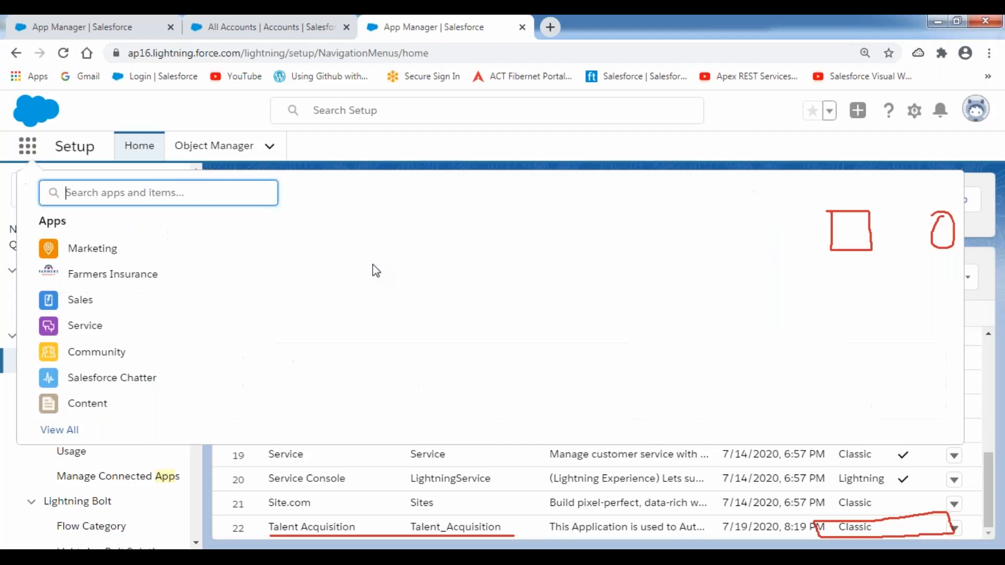
pyautogui.click(69, 434)
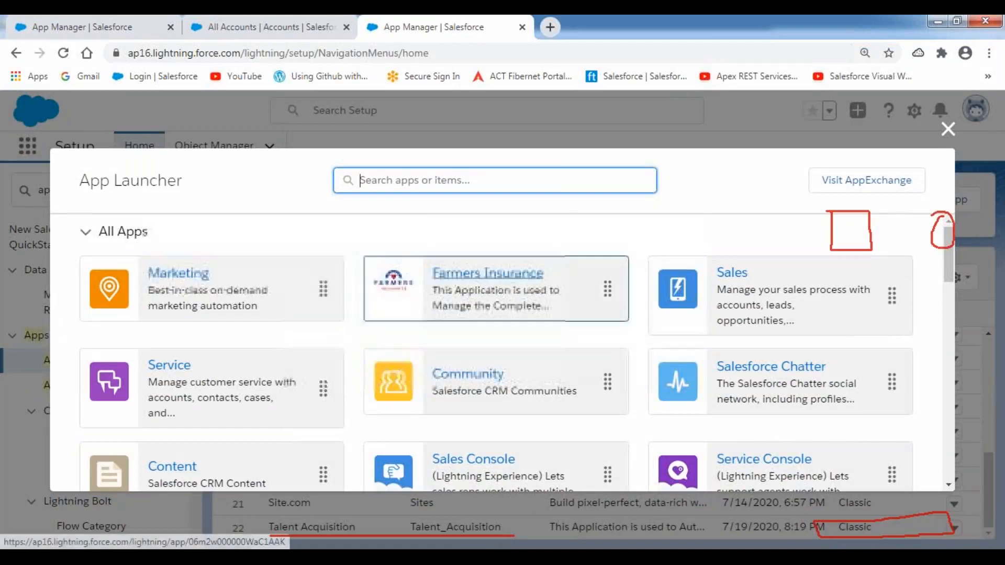
pyautogui.scroll(-3, 547, 355)
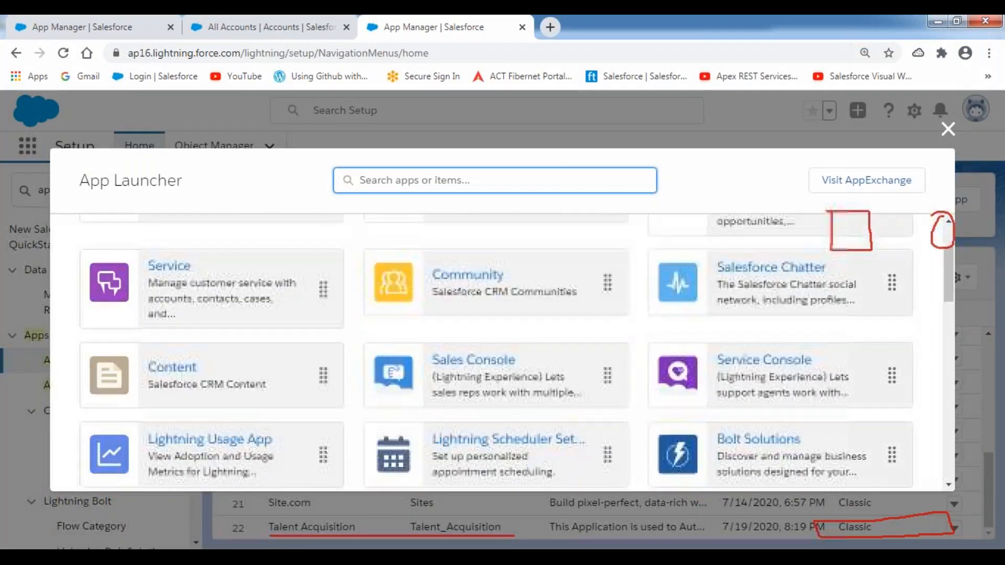
pyautogui.scroll(-2, 542, 360)
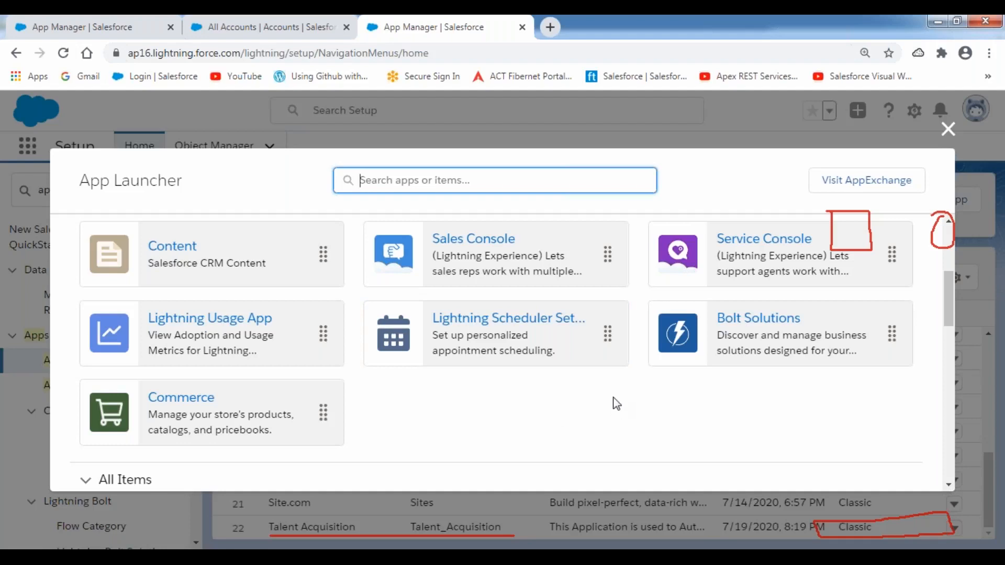
pyautogui.click(949, 137)
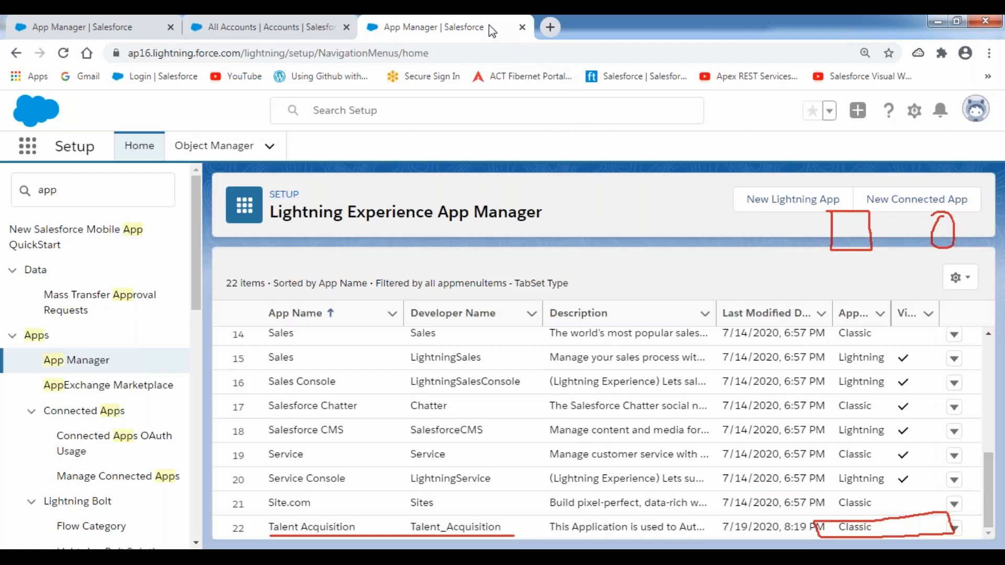
pyautogui.click(462, 125)
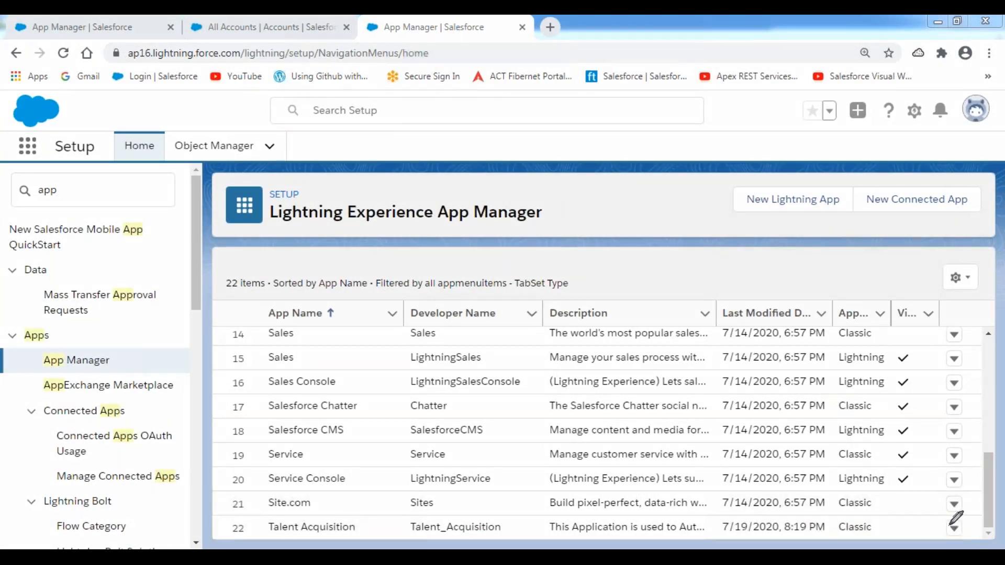
# Start the Lightning upgrade of the Classic app Talent Acquisition from App Manager.
pyautogui.moveTo(945, 519)
pyautogui.mouseDown()
pyautogui.moveTo(947, 542)
pyautogui.moveTo(972, 534)
pyautogui.moveTo(970, 521)
pyautogui.moveTo(946, 519)
pyautogui.mouseUp()
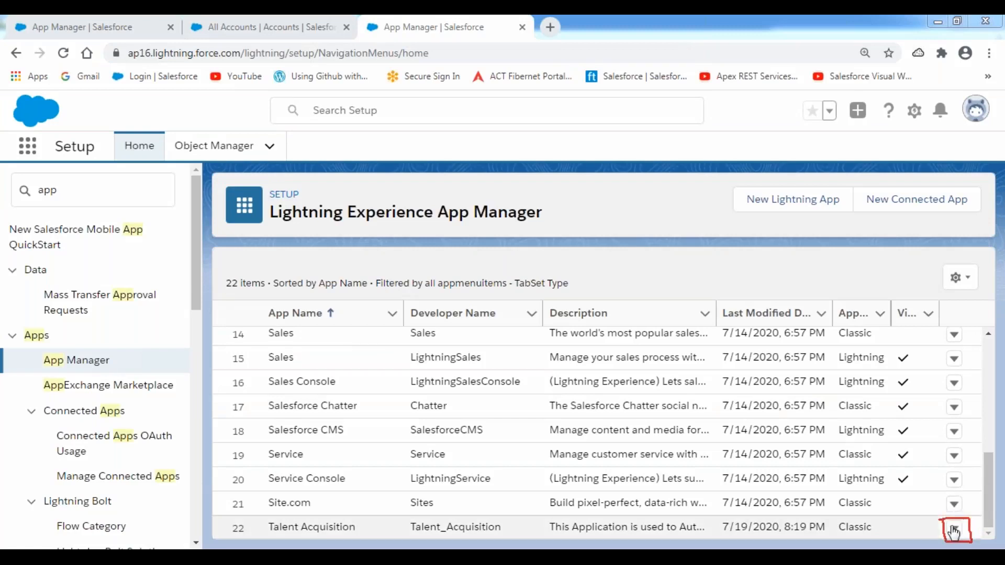
pyautogui.click(958, 533)
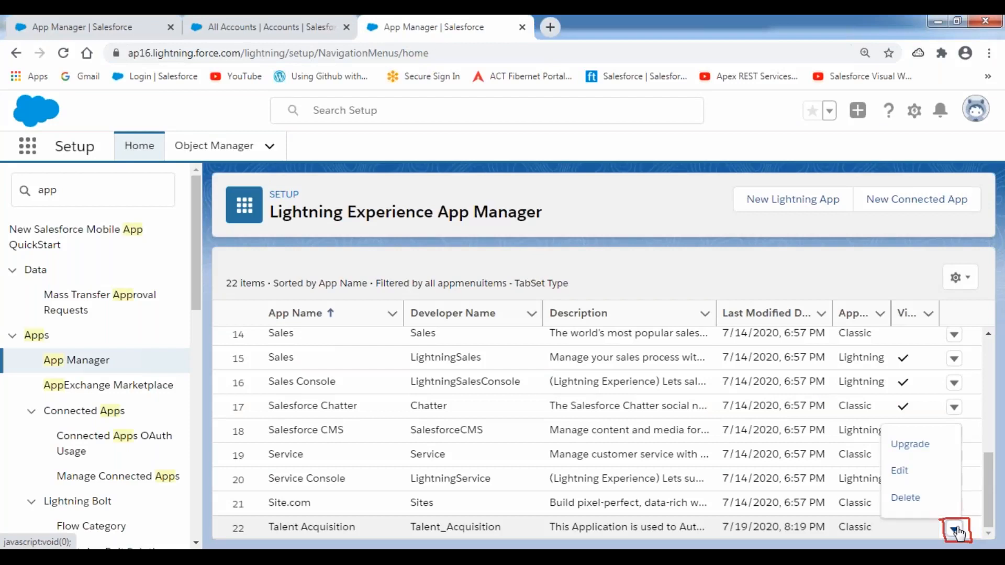
pyautogui.click(907, 449)
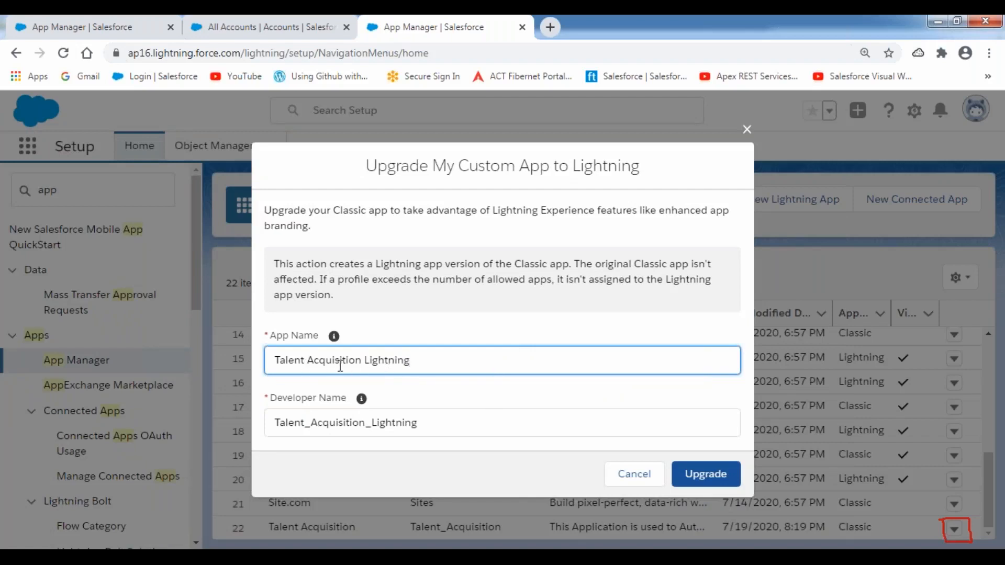
# Rename the Lightning version of the app as Talent Management and run the upgrade.
pyautogui.moveTo(365, 361); pyautogui.dragTo(444, 360)
pyautogui.press('BackSpace')
pyautogui.press('BackSpace')
pyautogui.press('BackSpace')
pyautogui.press('BackSpace')
pyautogui.press('BackSpace')
pyautogui.press('BackSpace')
pyautogui.press('BackSpace')
pyautogui.press('BackSpace')
pyautogui.press('BackSpace')
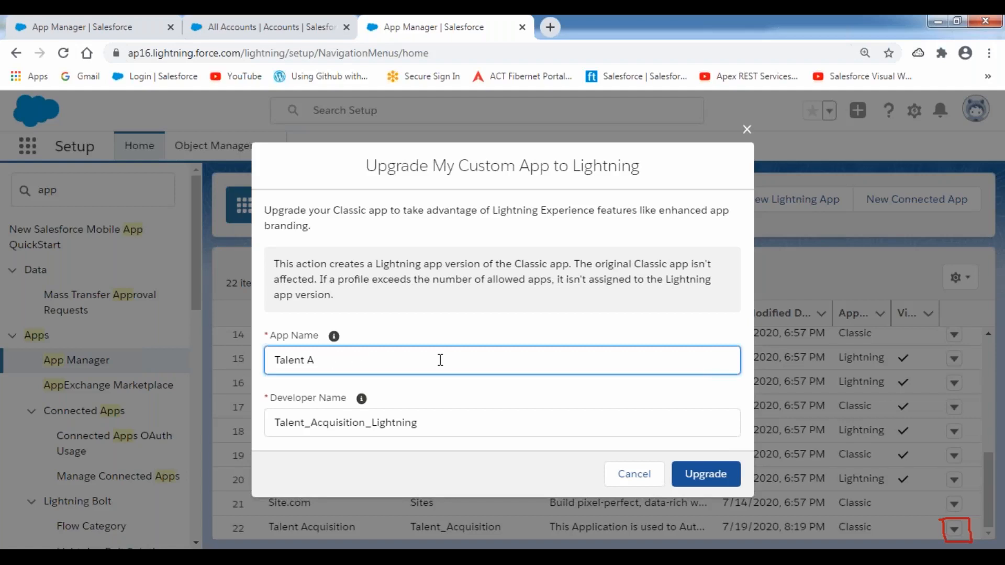
pyautogui.write('Management')
pyautogui.click(534, 294)
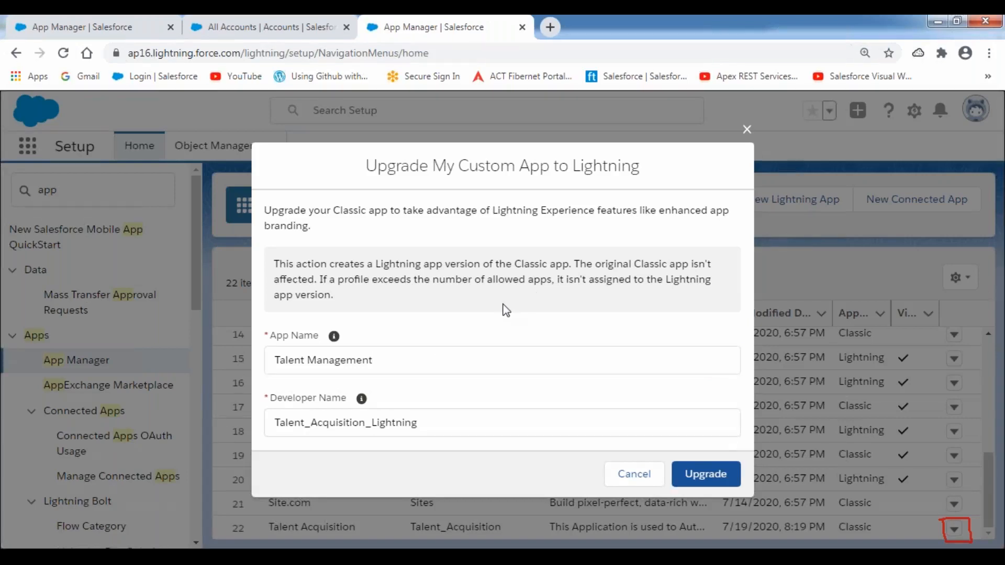
pyautogui.click(713, 479)
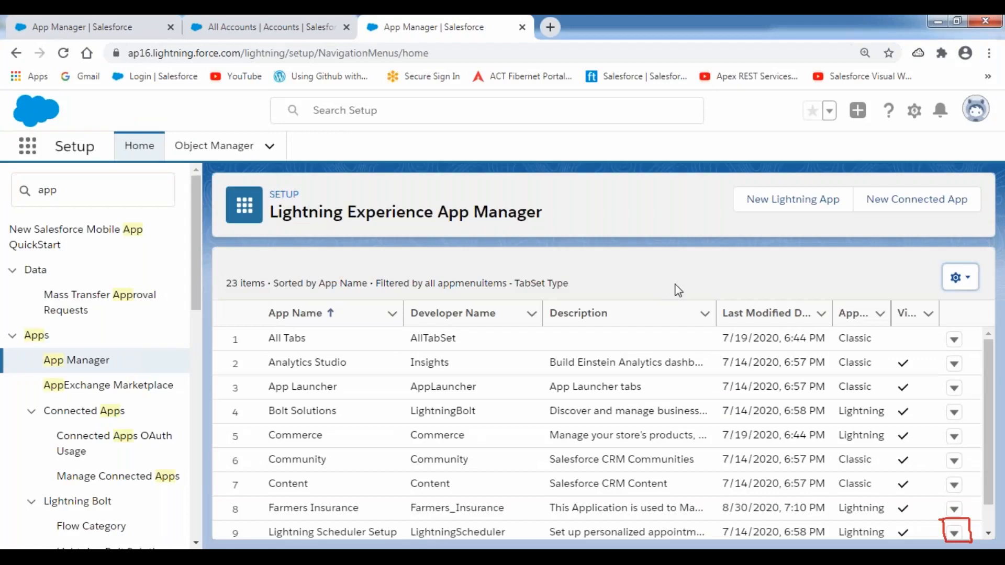
# Check for Talent Management at the end of the App Manager list and among all apps in the App Launcher.
pyautogui.moveTo(993, 395); pyautogui.dragTo(1001, 526)
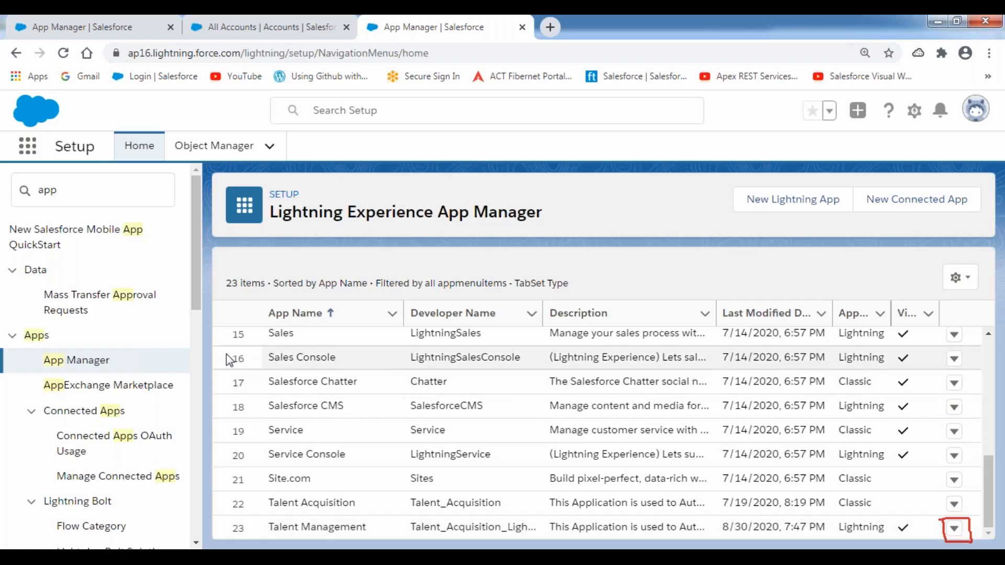
pyautogui.click(27, 150)
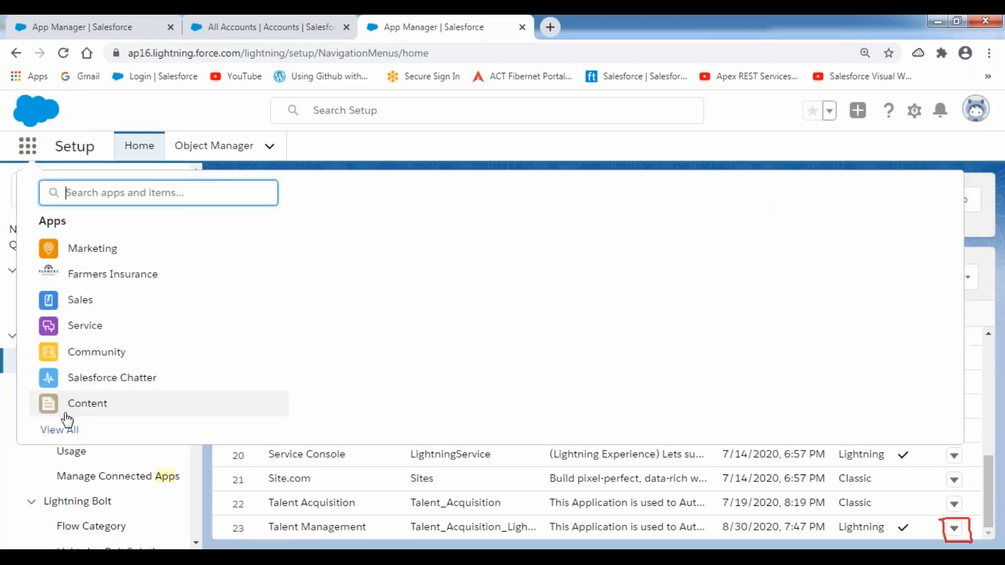
pyautogui.click(52, 430)
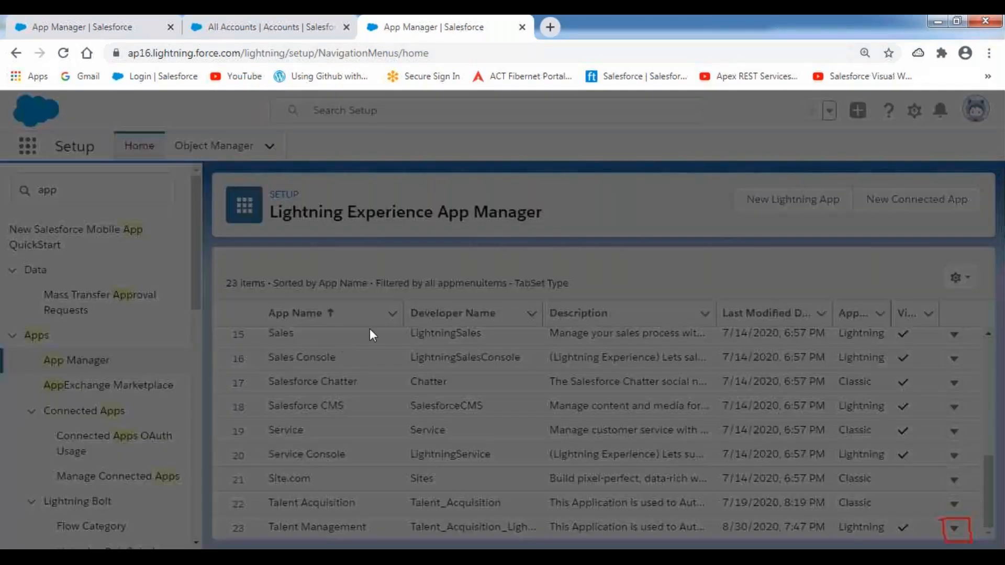
pyautogui.scroll(-5, 554, 359)
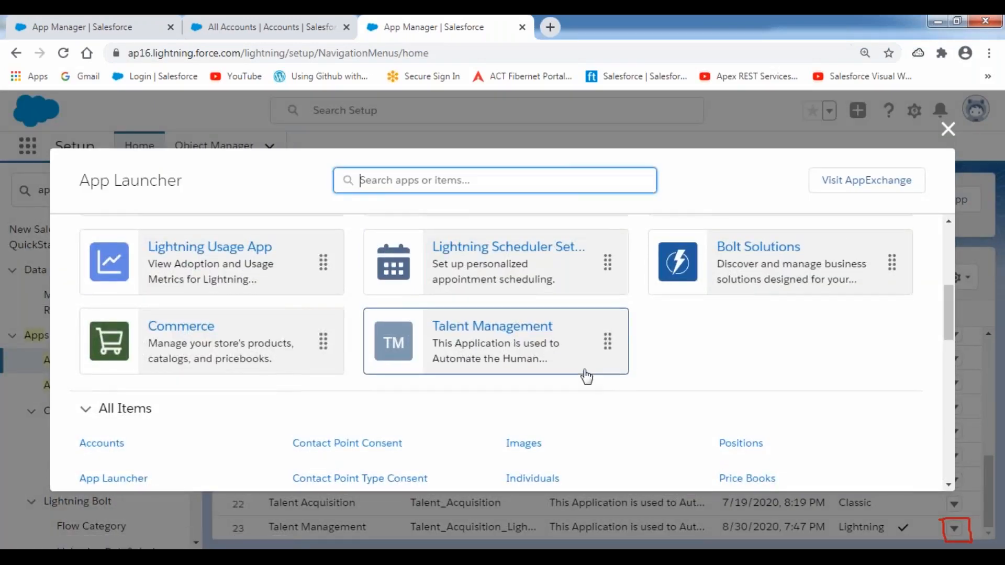
# Reorder the App Launcher tiles so that Talent Management comes directly after Sales and before Service.
pyautogui.scroll(3, 586, 377)
pyautogui.moveTo(396, 479); pyautogui.dragTo(396, 288)
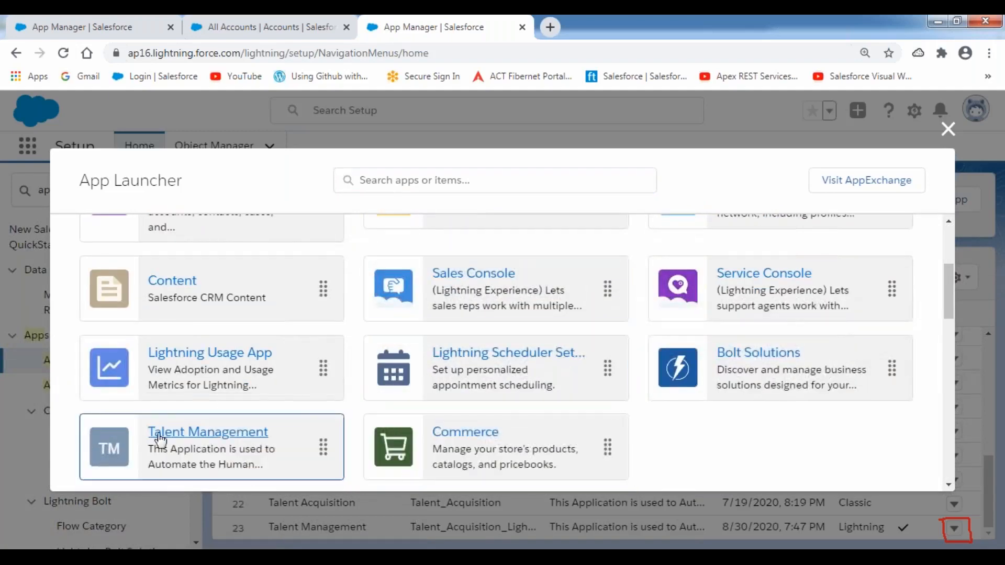
pyautogui.moveTo(157, 439); pyautogui.dragTo(209, 361)
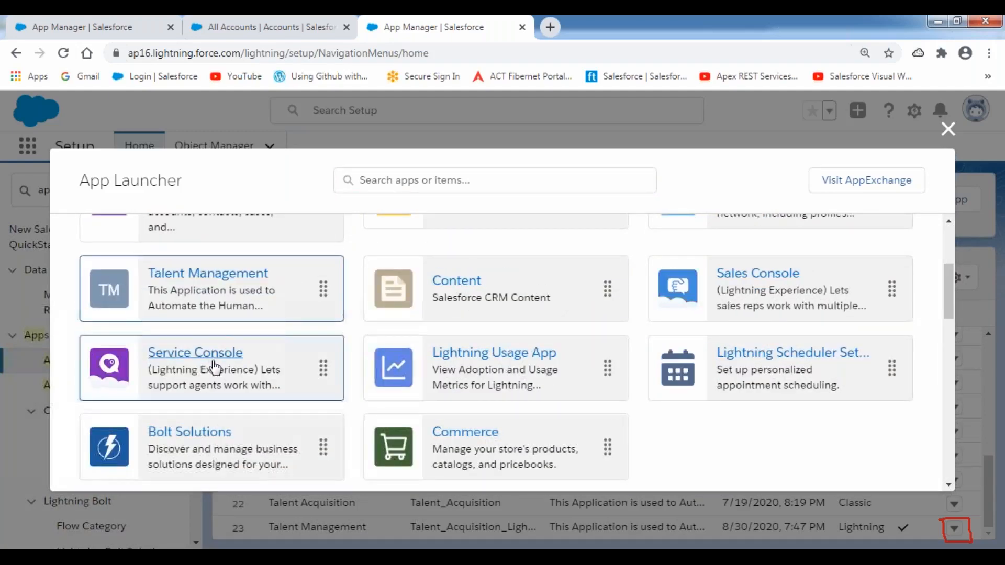
pyautogui.scroll(4, 213, 366)
pyautogui.moveTo(109, 473); pyautogui.dragTo(187, 382)
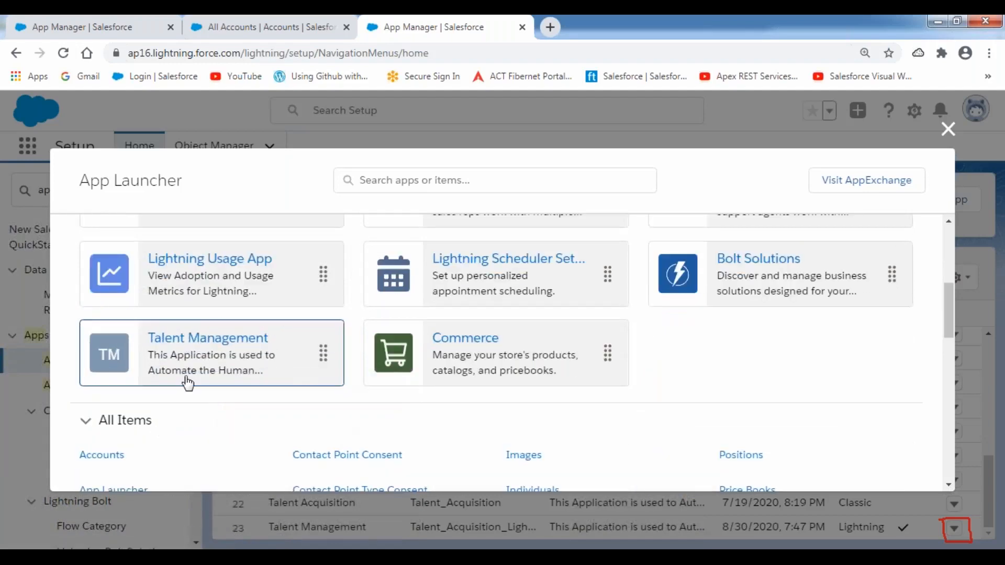
pyautogui.scroll(3, 131, 362)
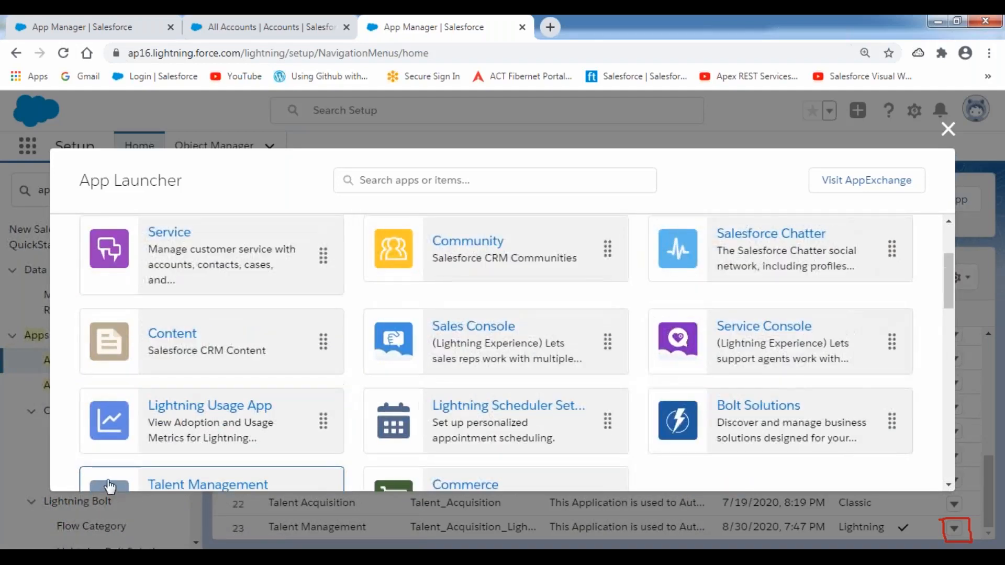
pyautogui.moveTo(111, 482); pyautogui.dragTo(240, 298)
pyautogui.scroll(2, 218, 338)
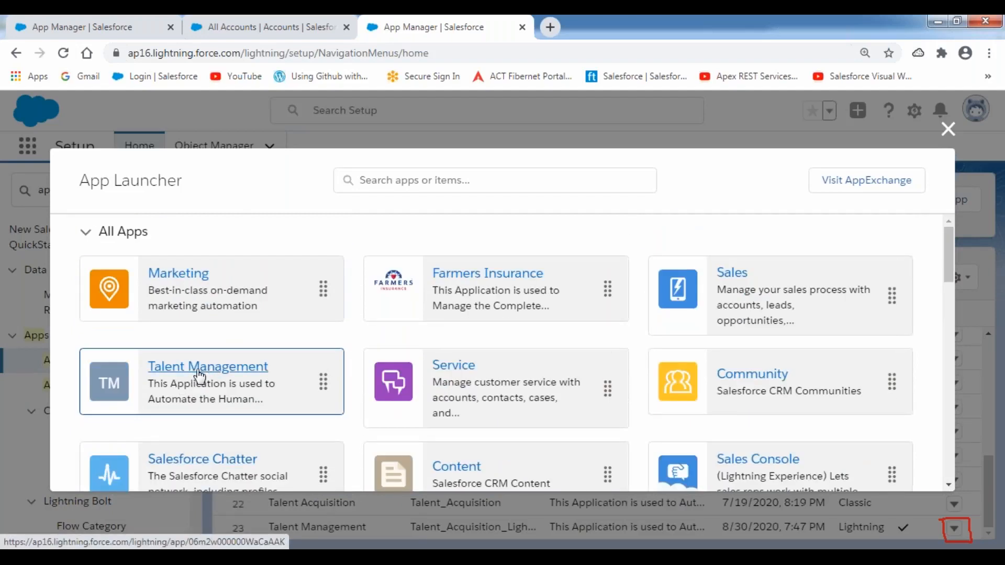
# Open the Talent Management app, reload it and review the additional navigation items beyond Customers.
pyautogui.click(242, 377)
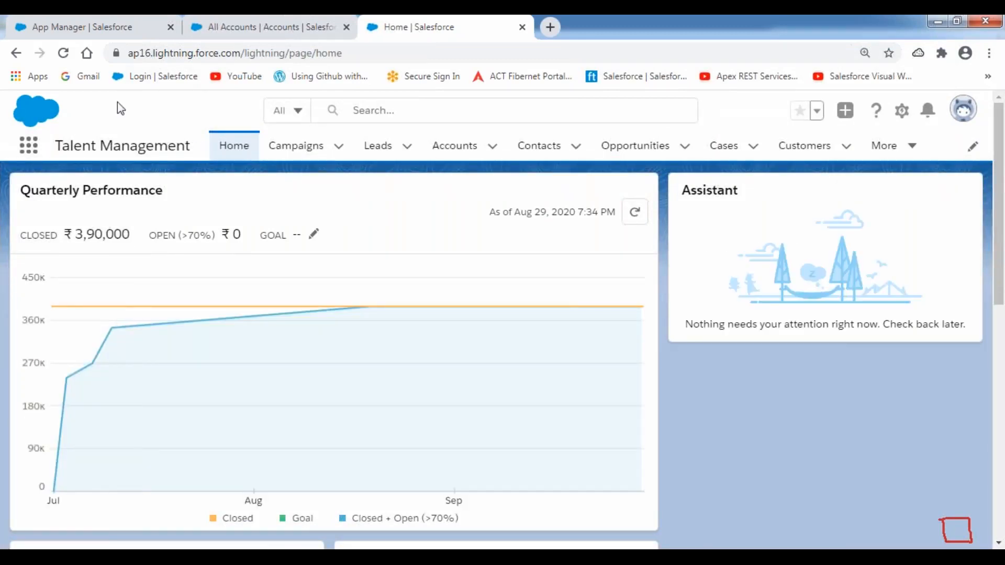
pyautogui.click(63, 53)
pyautogui.click(913, 150)
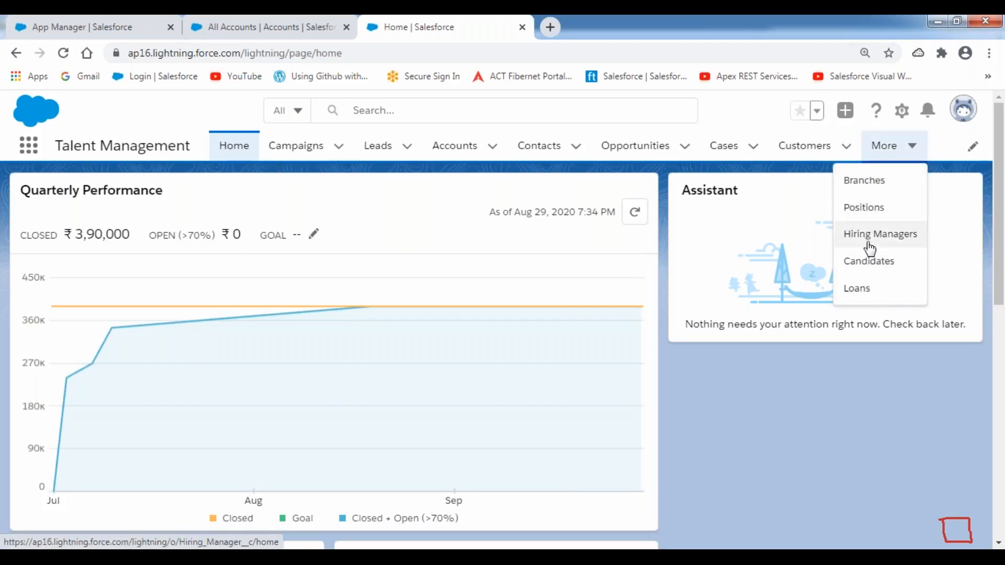
pyautogui.click(173, 115)
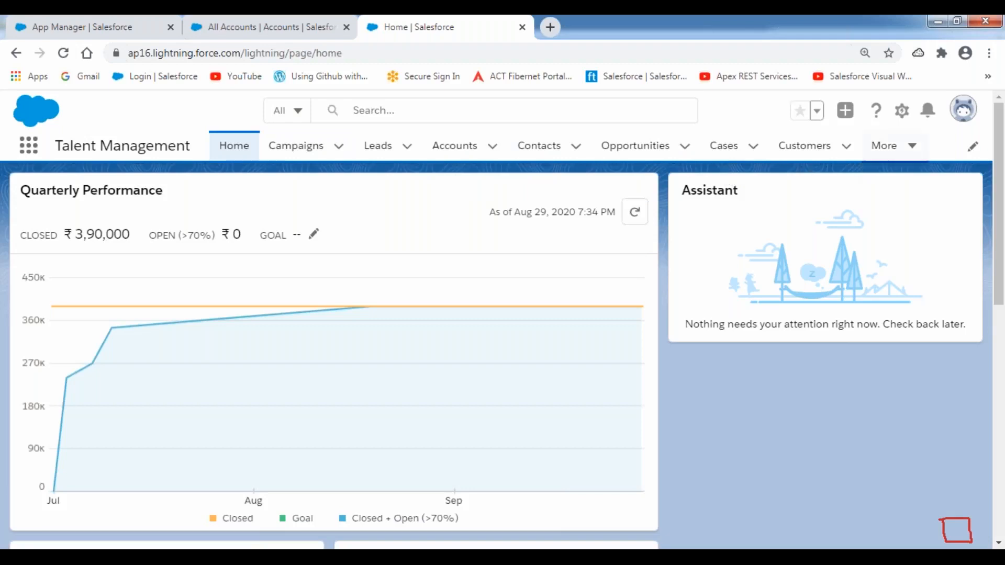
# Open Setup from the Talent Management app, search for "app" and open App Manager.
pyautogui.click(904, 114)
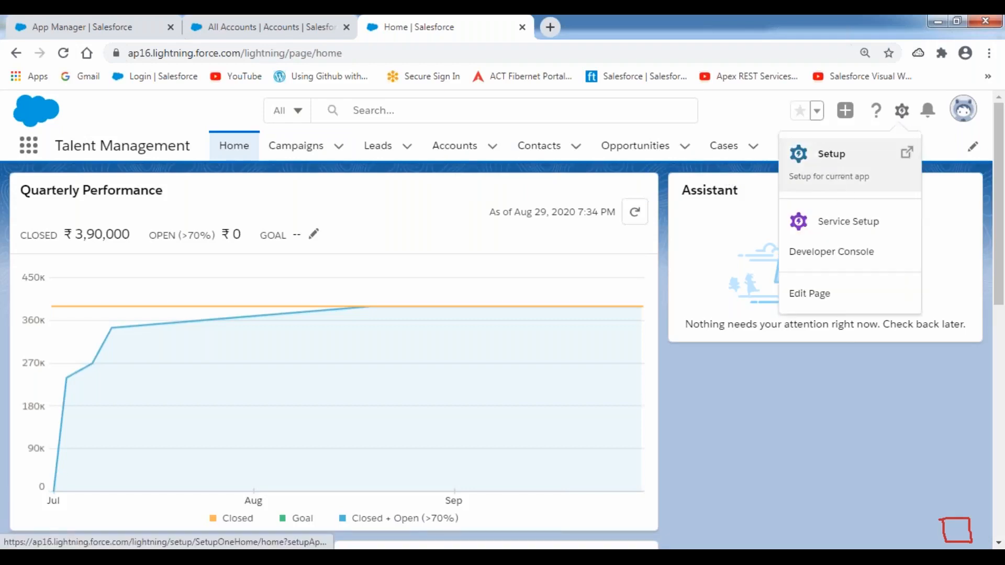
pyautogui.click(840, 156)
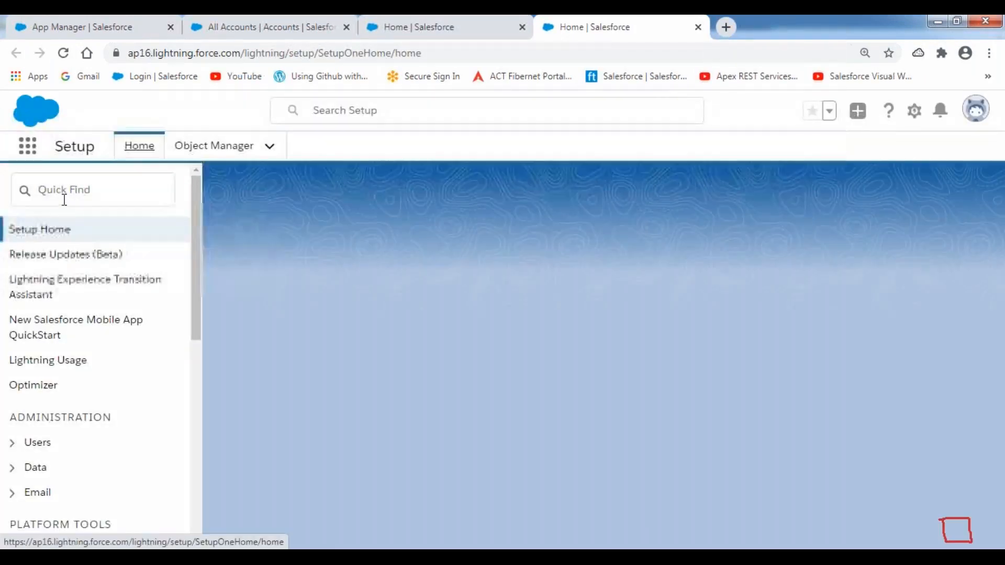
pyautogui.write('app')
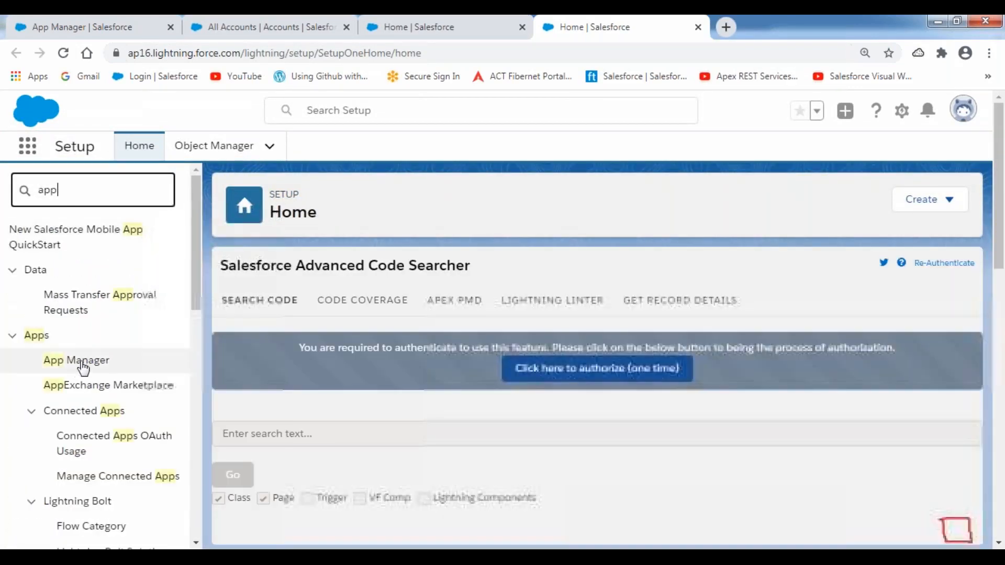
pyautogui.click(82, 364)
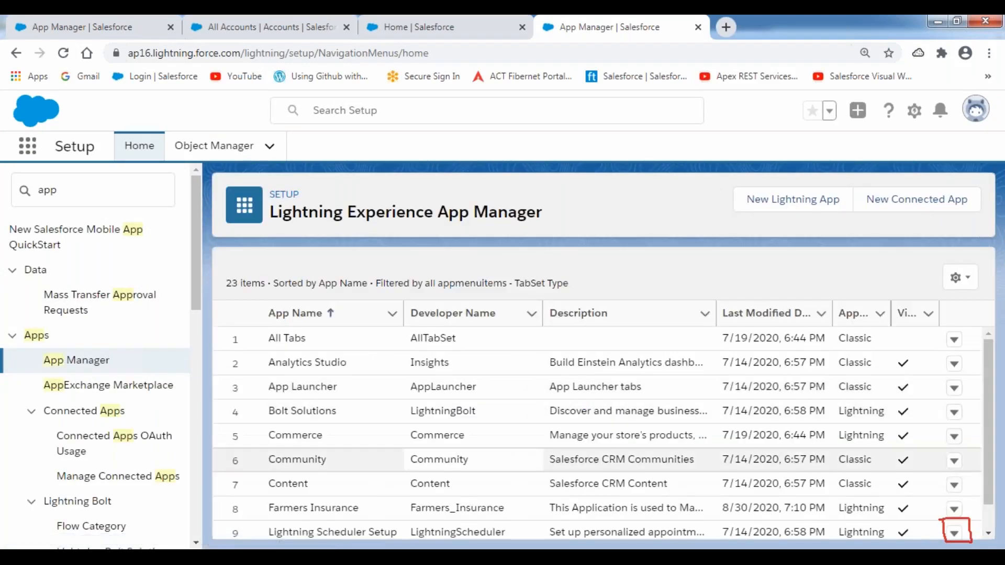
# Open the Lightning app Talent Management for editing from the App Manager list.
pyautogui.scroll(-1, 462, 454)
pyautogui.scroll(-6, 462, 454)
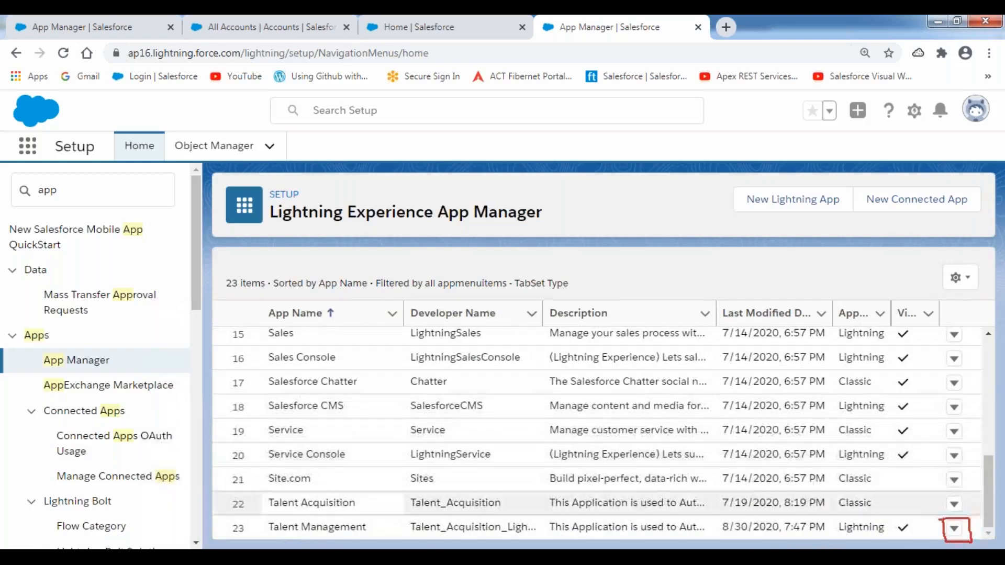
pyautogui.click(336, 522)
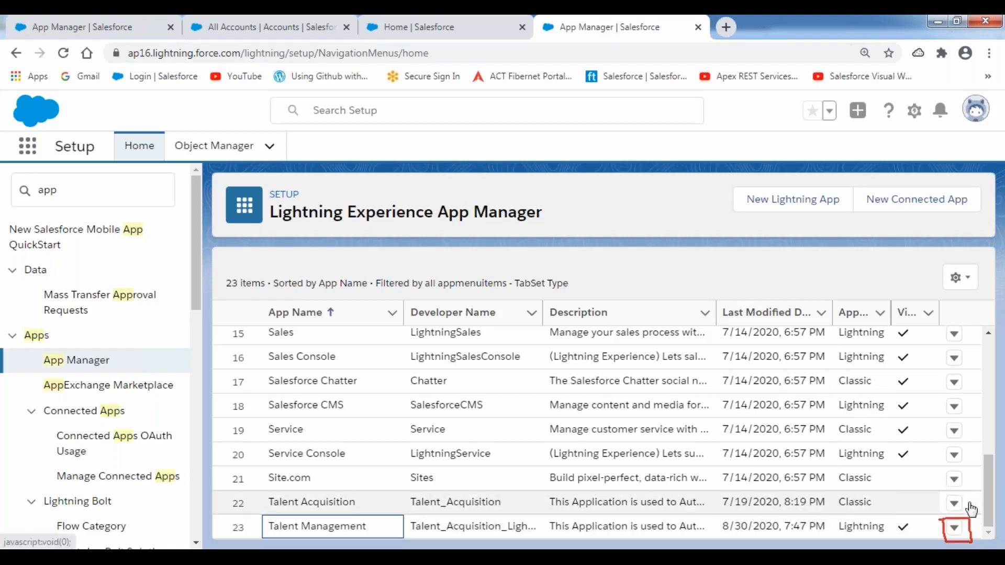
pyautogui.click(962, 533)
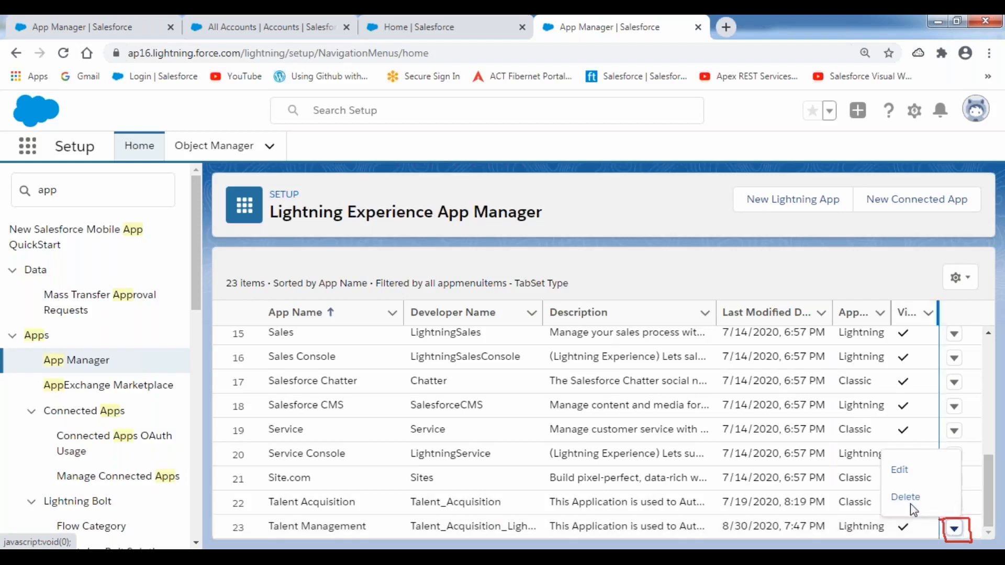
pyautogui.click(902, 471)
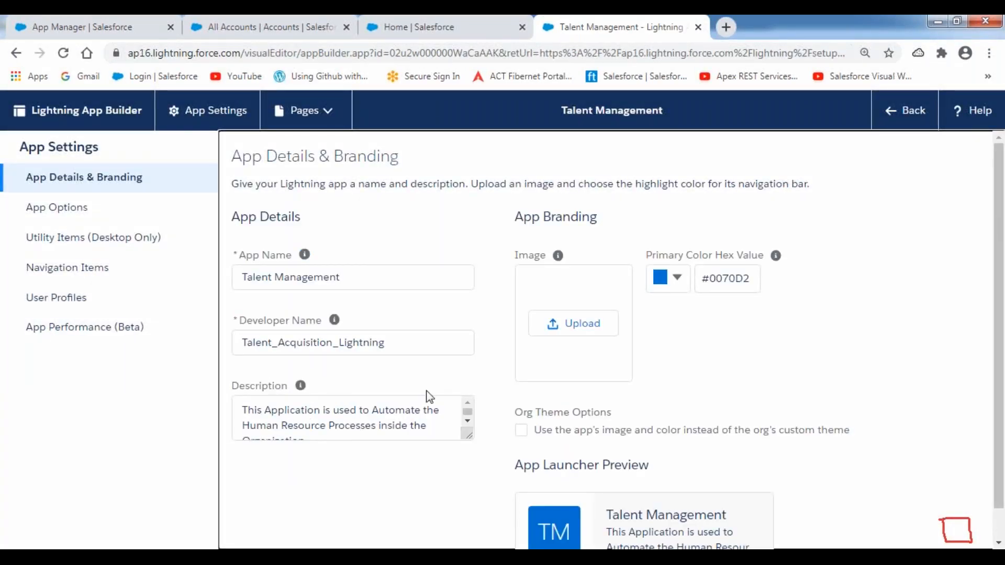
# Set the app's primary branding color to the muted mauve #815A65 (RGB 129, 90, 101).
pyautogui.scroll(-1, 676, 273)
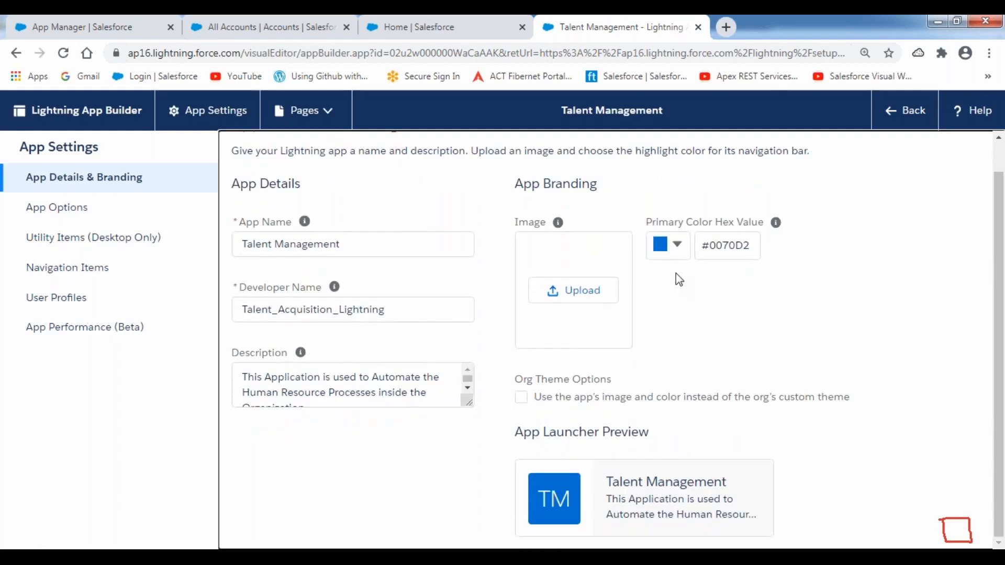
pyautogui.click(680, 246)
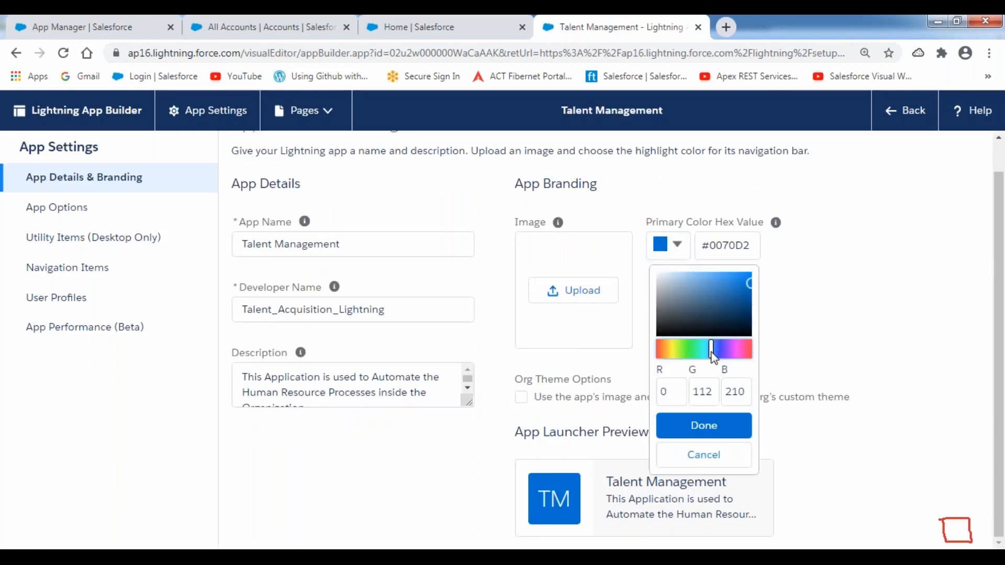
pyautogui.moveTo(713, 356); pyautogui.dragTo(744, 354)
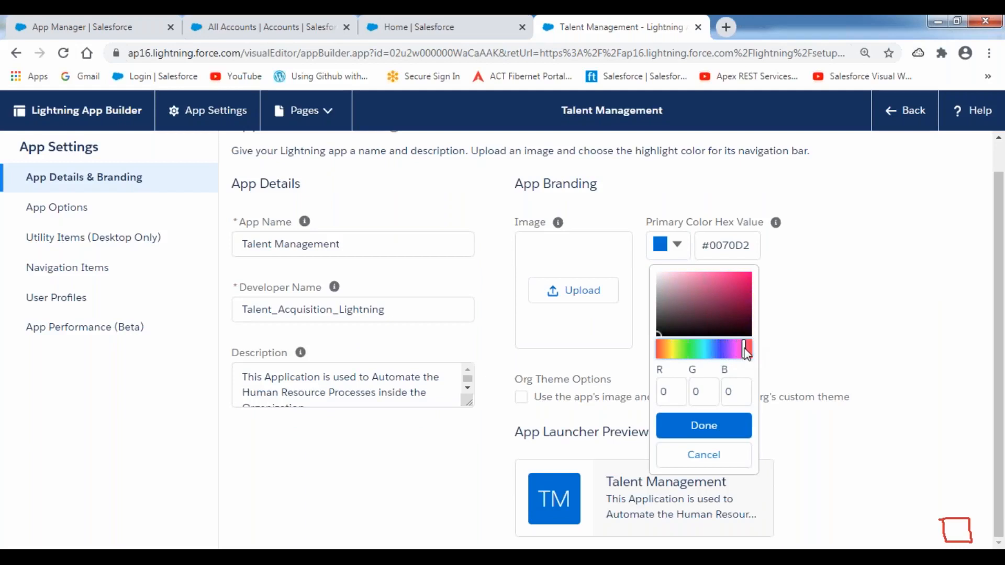
pyautogui.click(686, 307)
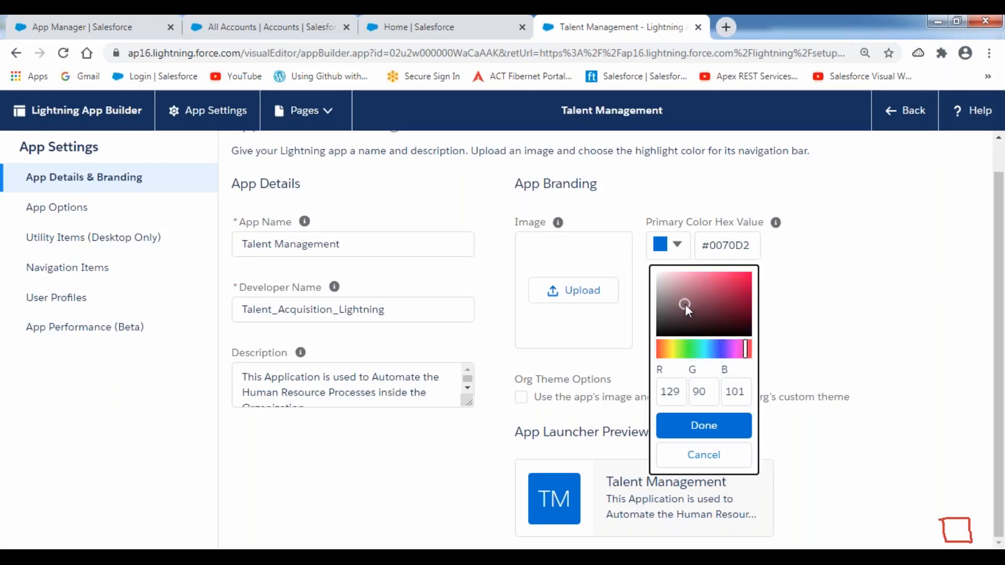
pyautogui.click(683, 419)
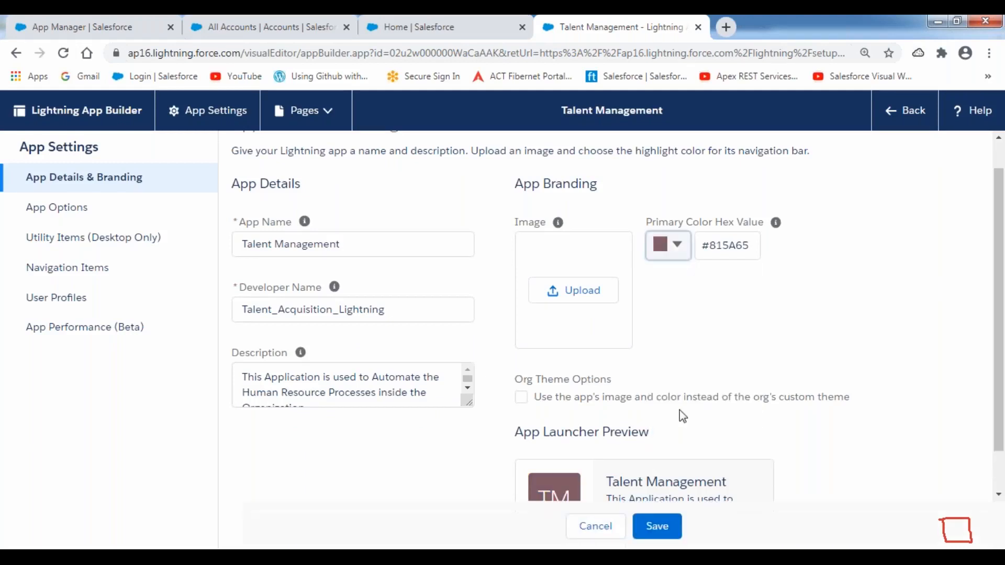
# Upload the Talent Management Logo file as the app's branding image and save the app details.
pyautogui.click(570, 292)
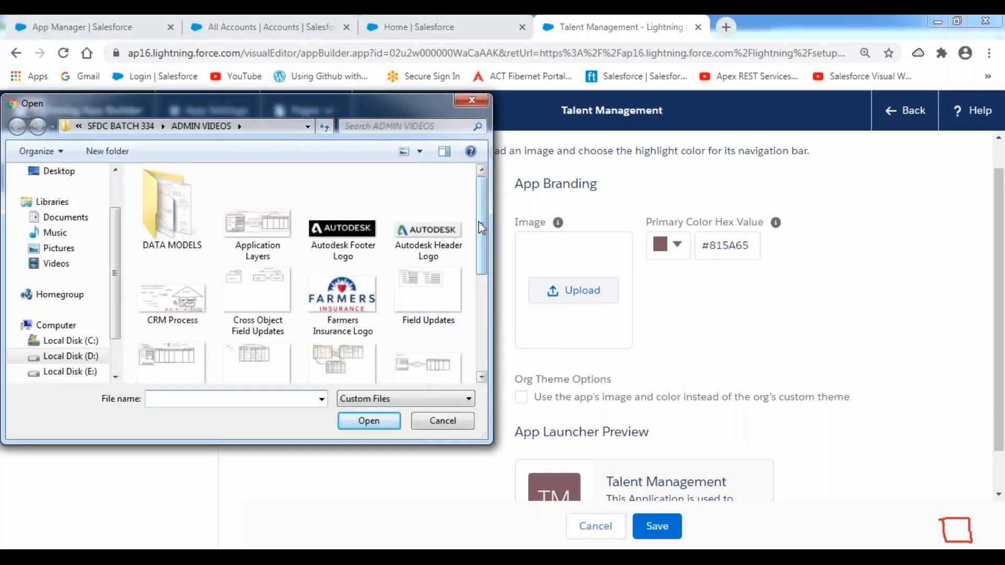
pyautogui.moveTo(484, 228); pyautogui.dragTo(481, 317)
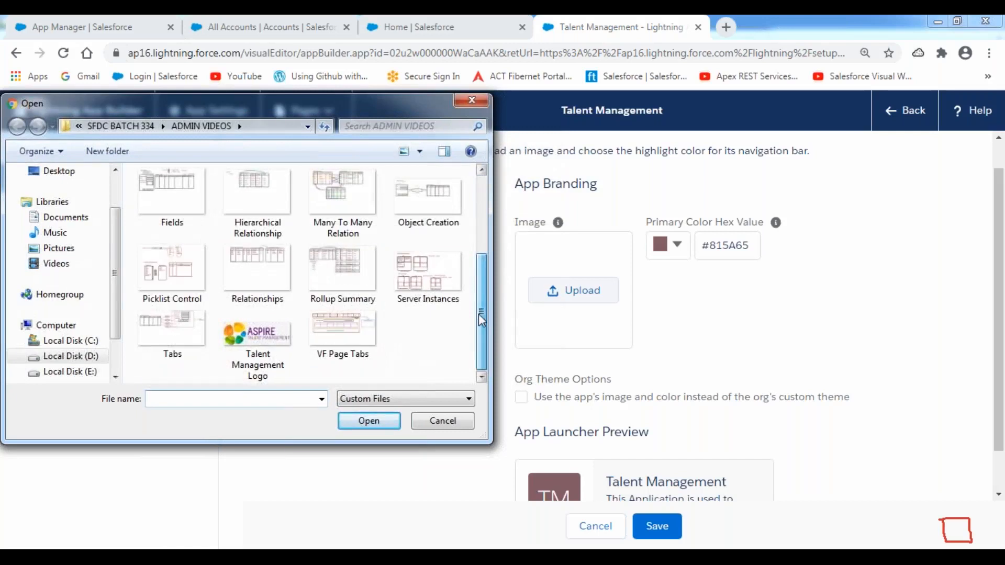
pyautogui.click(254, 335)
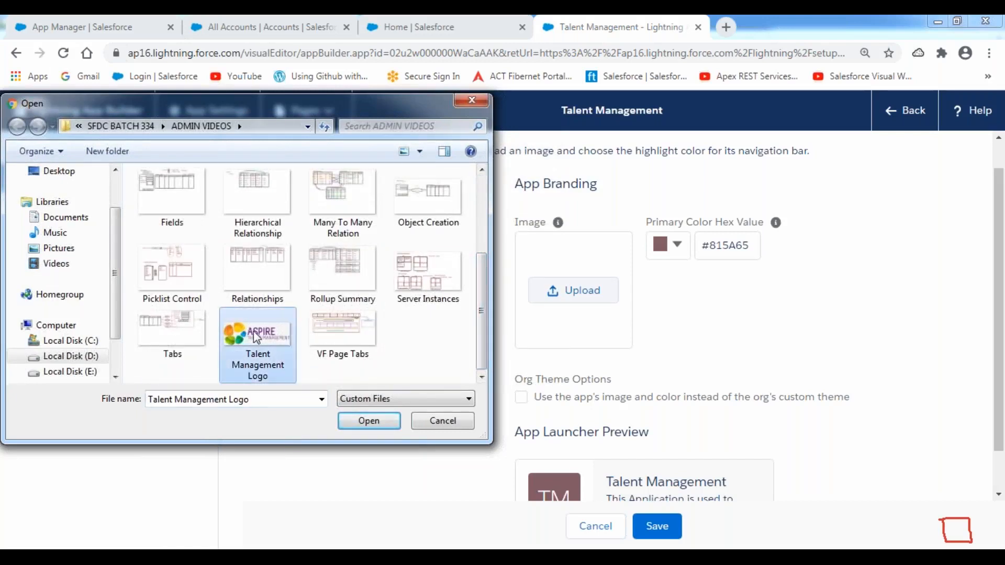
pyautogui.click(369, 422)
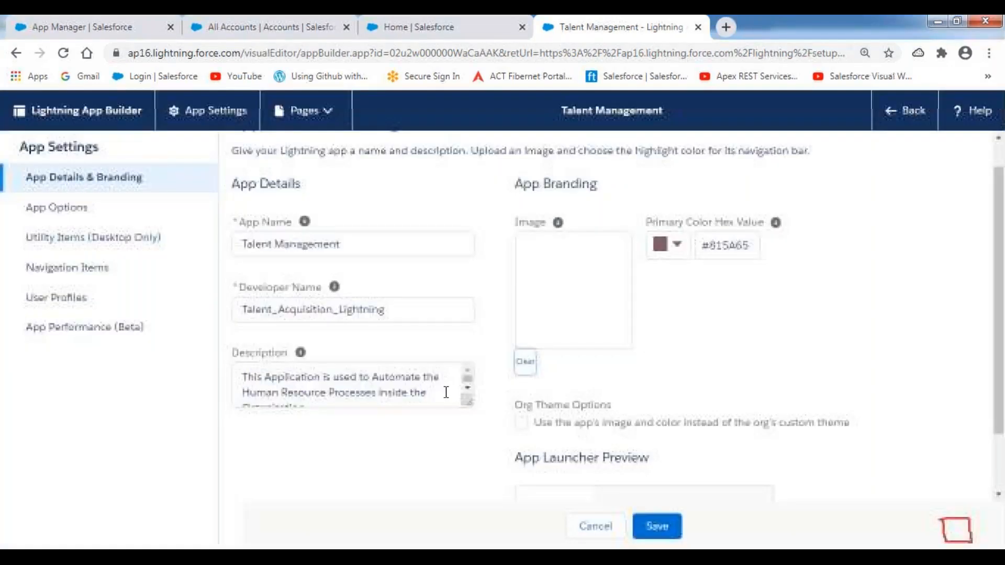
pyautogui.click(666, 530)
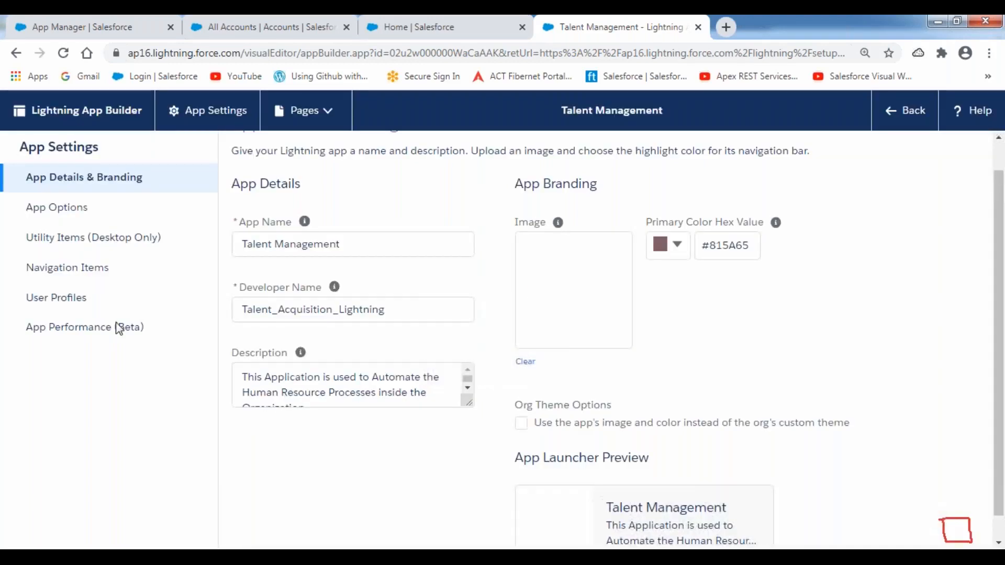
# Remove Customers, Branches, Loans and Cases from the selected navigation items of the Talent Management app.
pyautogui.click(55, 274)
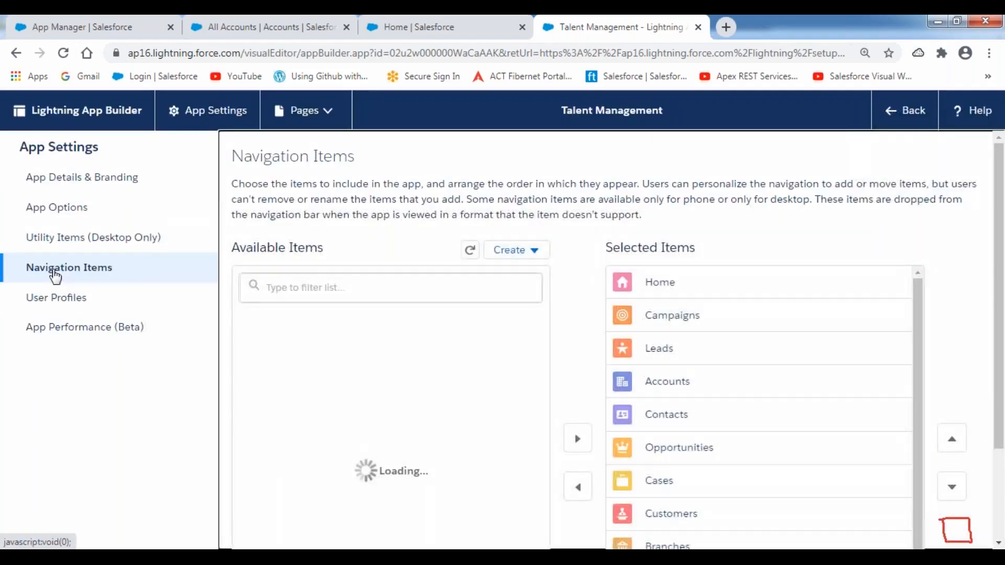
pyautogui.moveTo(922, 366); pyautogui.dragTo(912, 481)
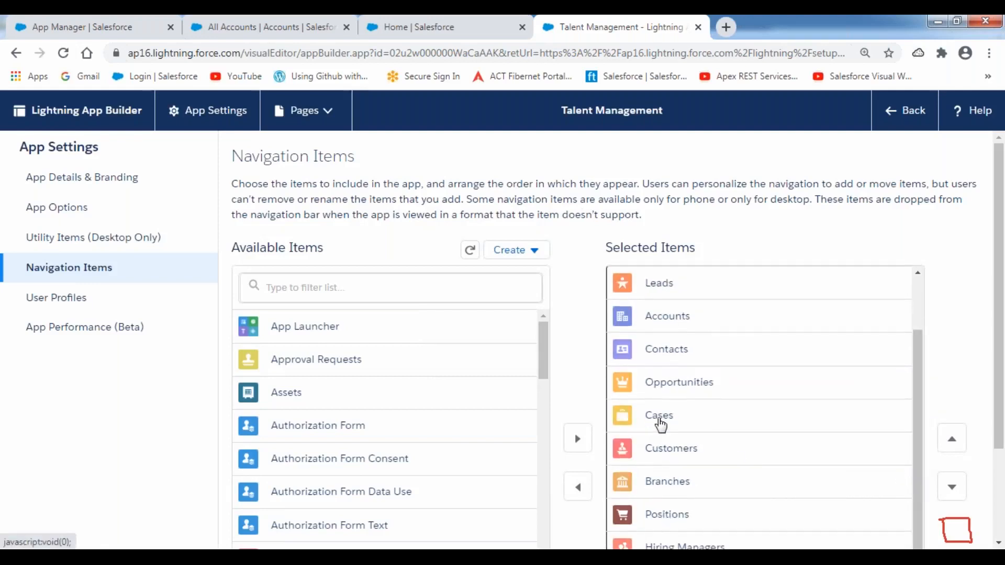
pyautogui.click(662, 461)
pyautogui.scroll(-2, 576, 419)
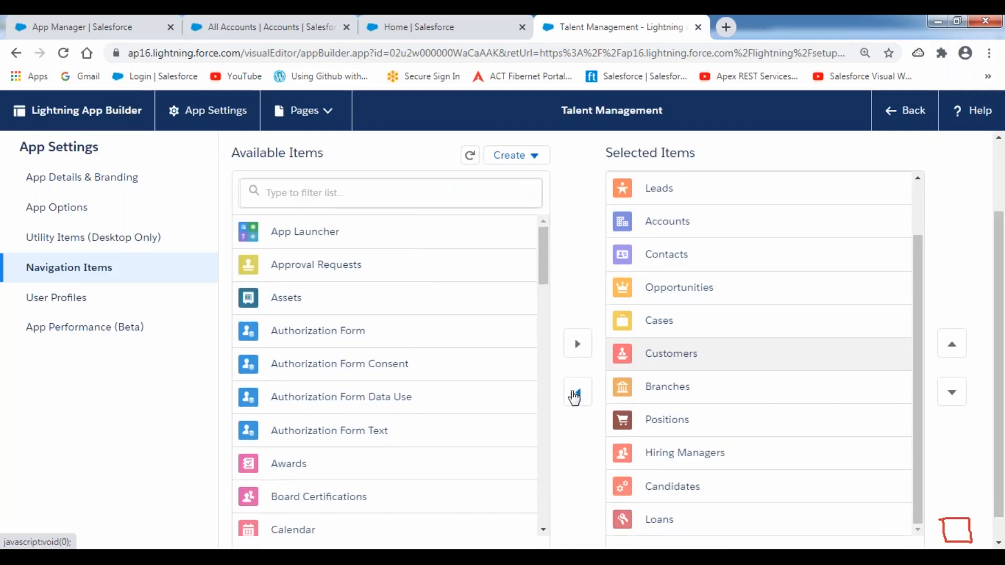
pyautogui.click(579, 397)
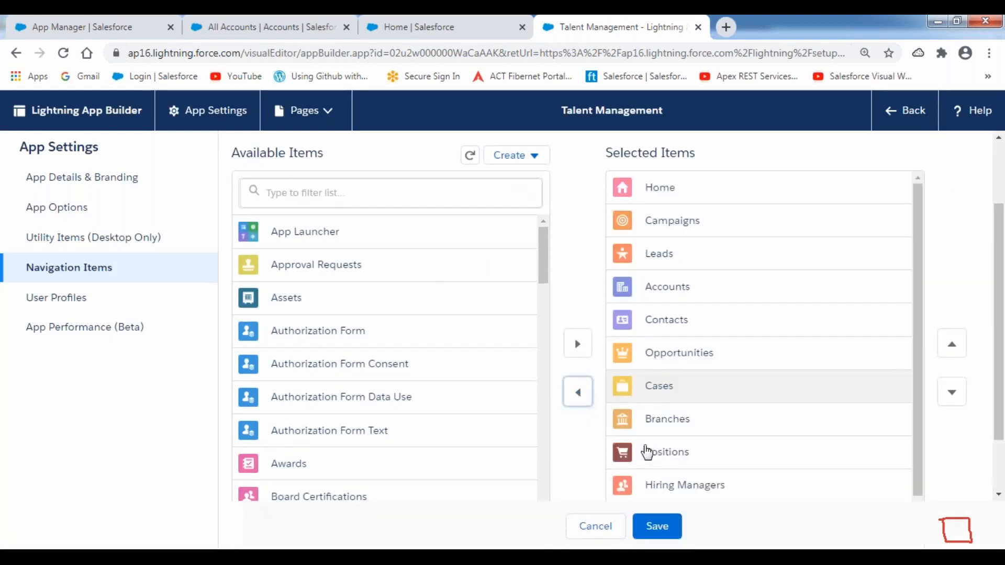
pyautogui.scroll(-1, 612, 417)
pyautogui.click(580, 354)
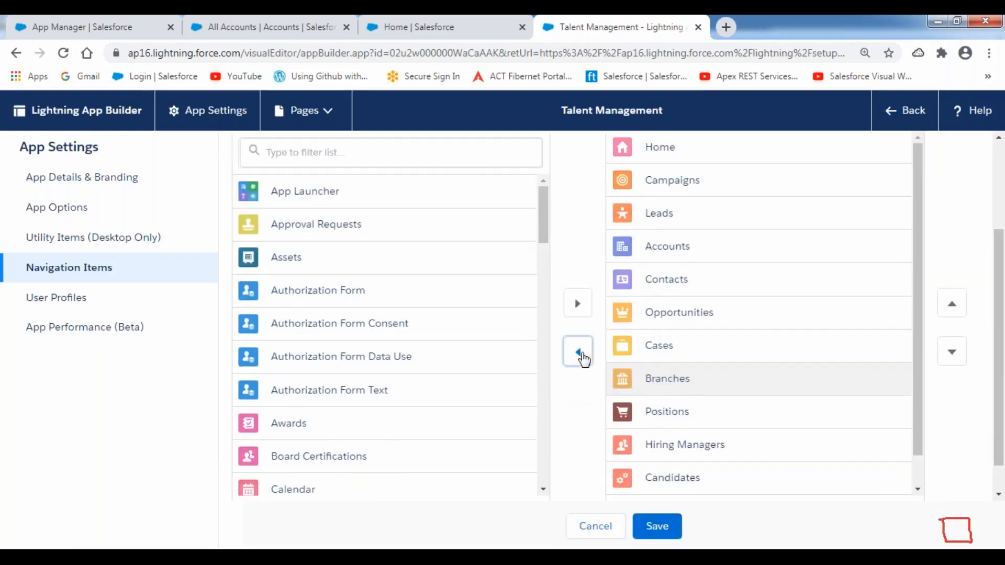
pyautogui.click(681, 479)
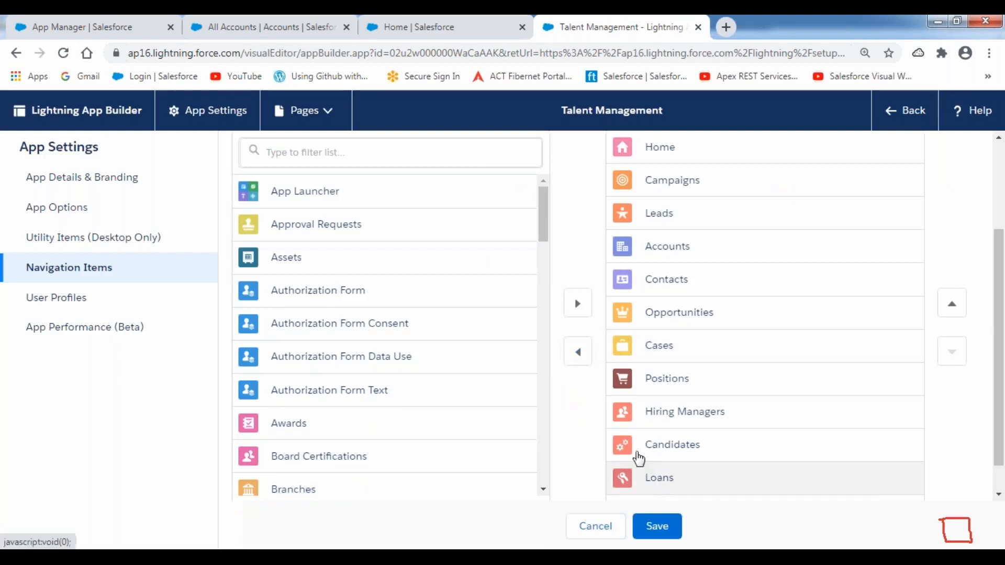
pyautogui.click(579, 354)
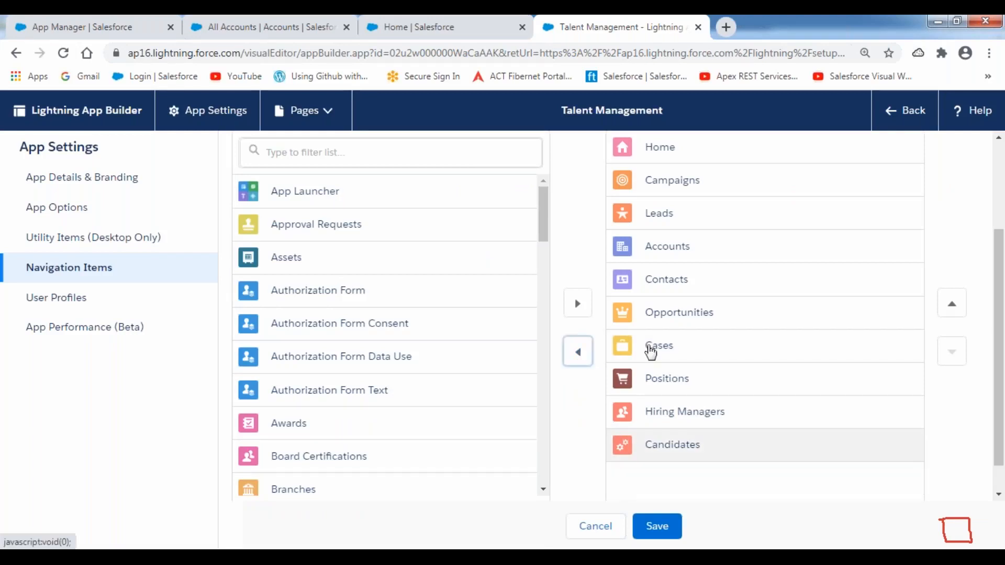
pyautogui.click(686, 362)
pyautogui.click(578, 363)
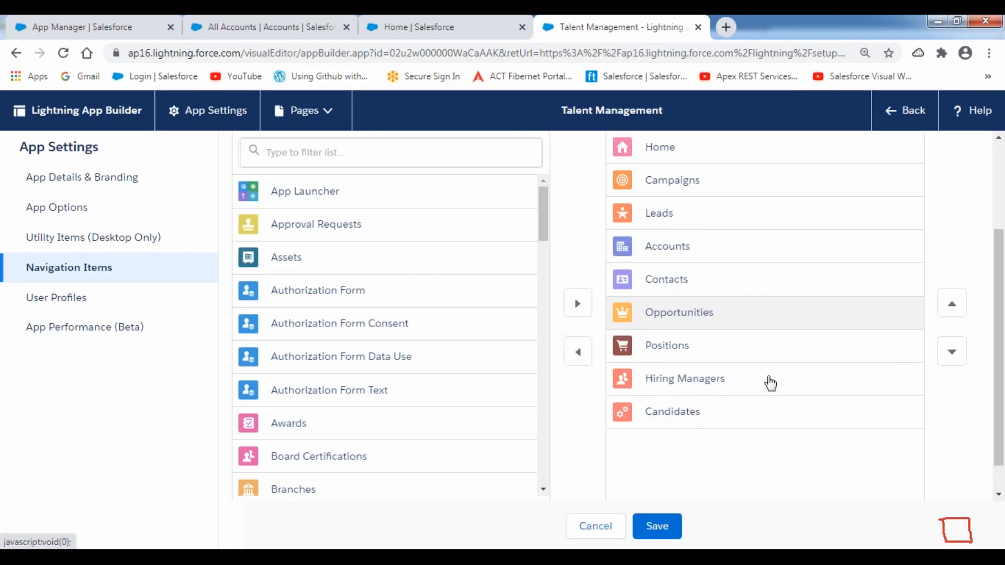
# Move Hiring Managers above Positions in the selected navigation items and save the changes.
pyautogui.click(767, 378)
pyautogui.click(950, 310)
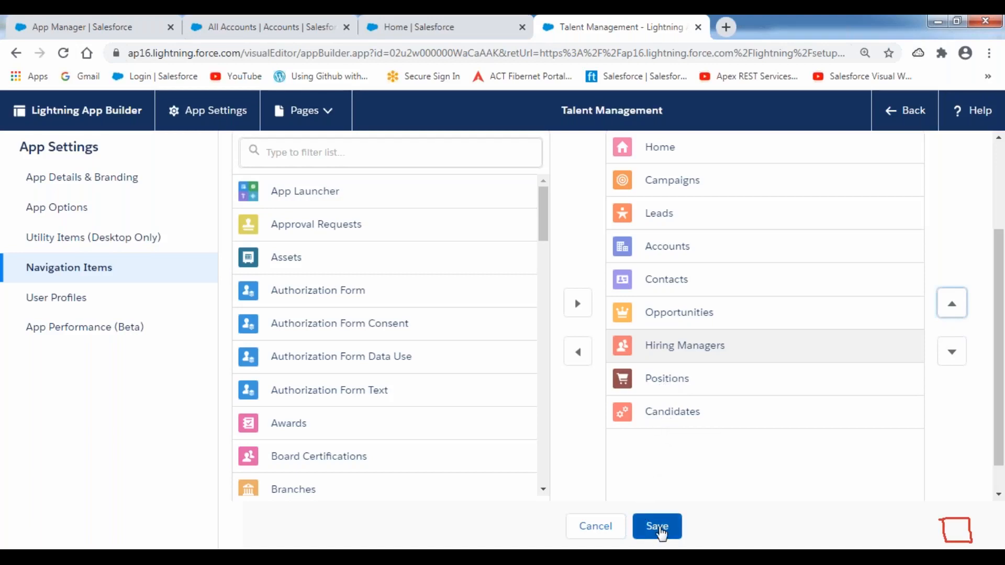
pyautogui.click(658, 527)
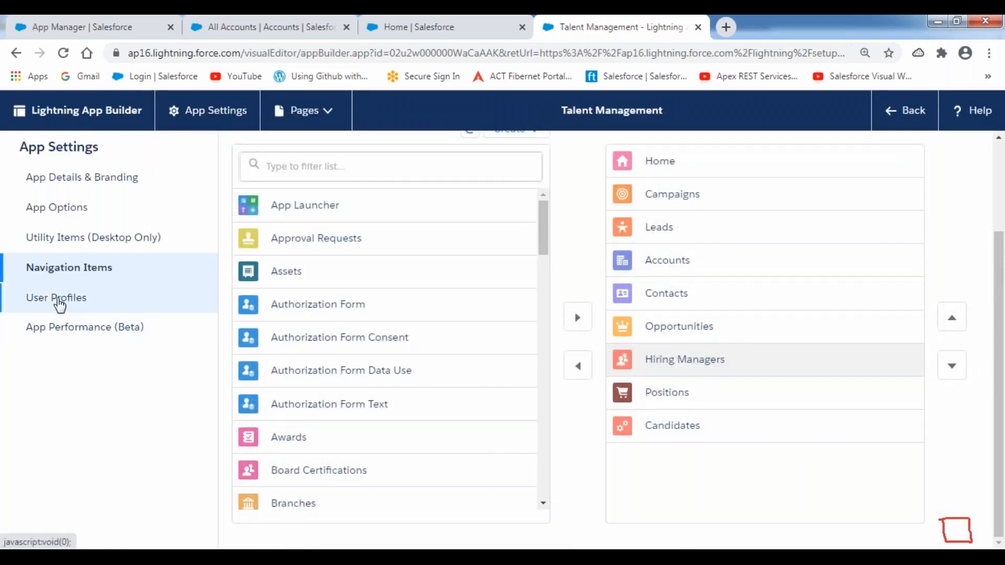
# Review the user profiles that can access the app, and return to the App Manager list.
pyautogui.click(59, 304)
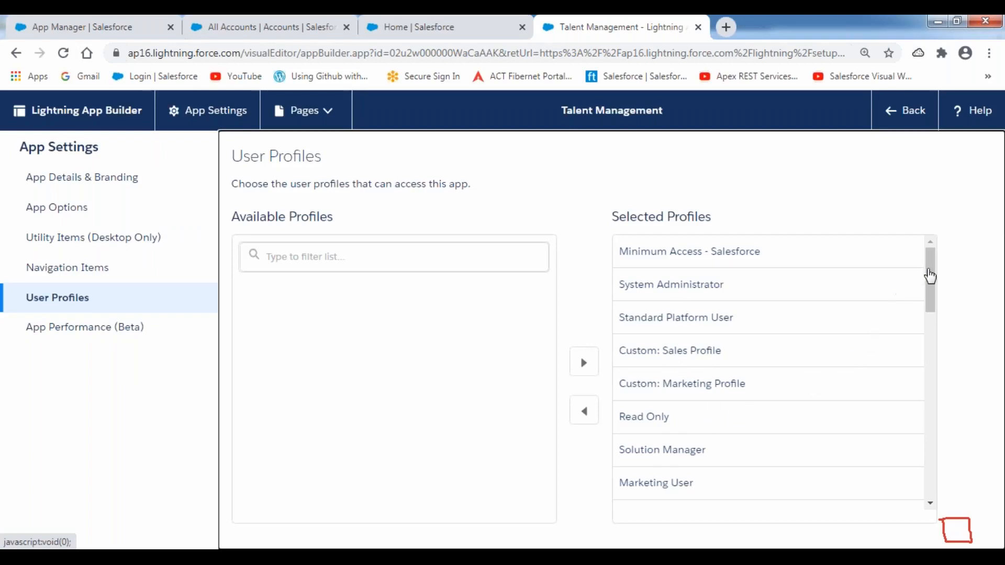
pyautogui.moveTo(930, 276); pyautogui.dragTo(929, 248)
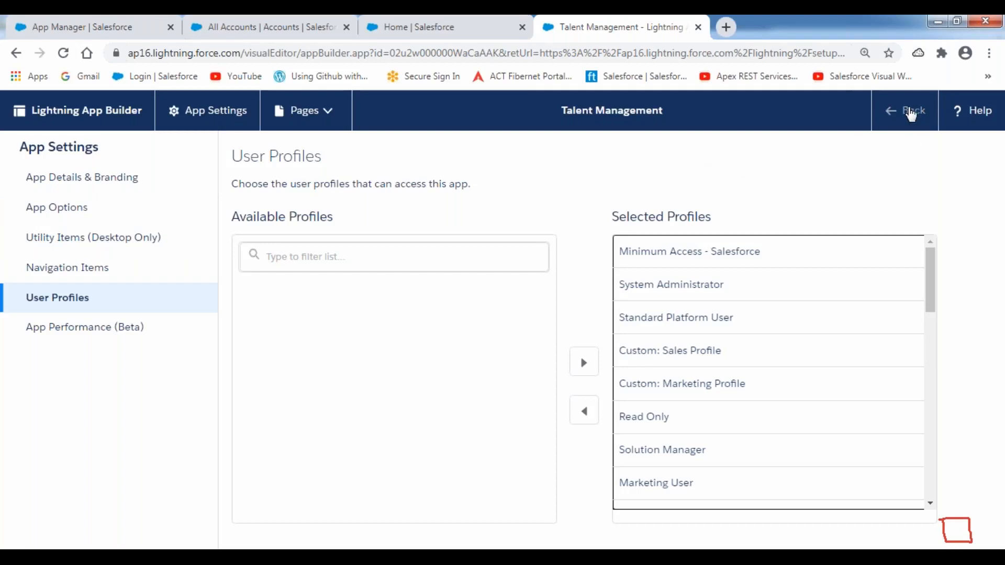
pyautogui.click(910, 111)
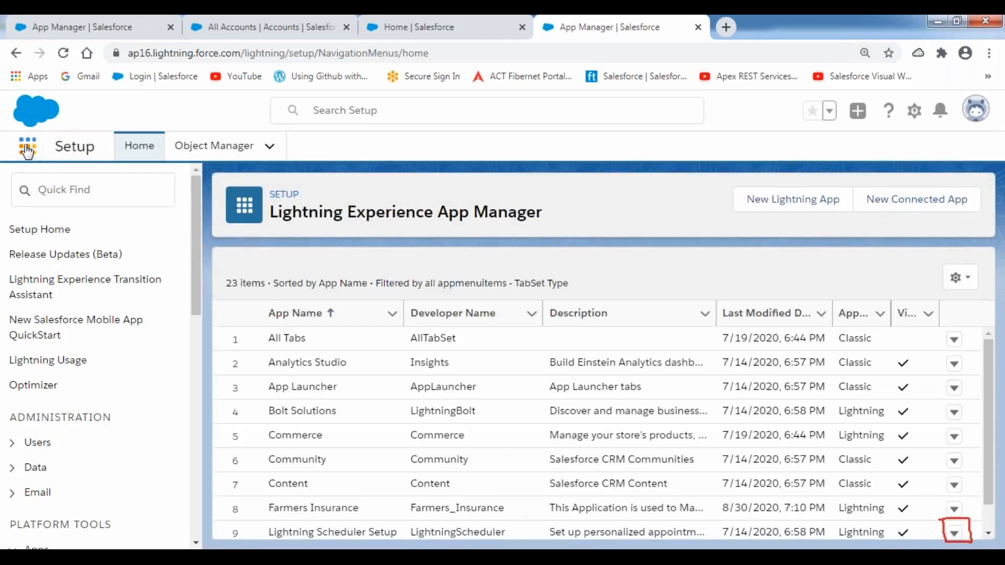
# Launch the Talent Management app and reload its home page several times to check the updated branding and navigation.
pyautogui.click(27, 149)
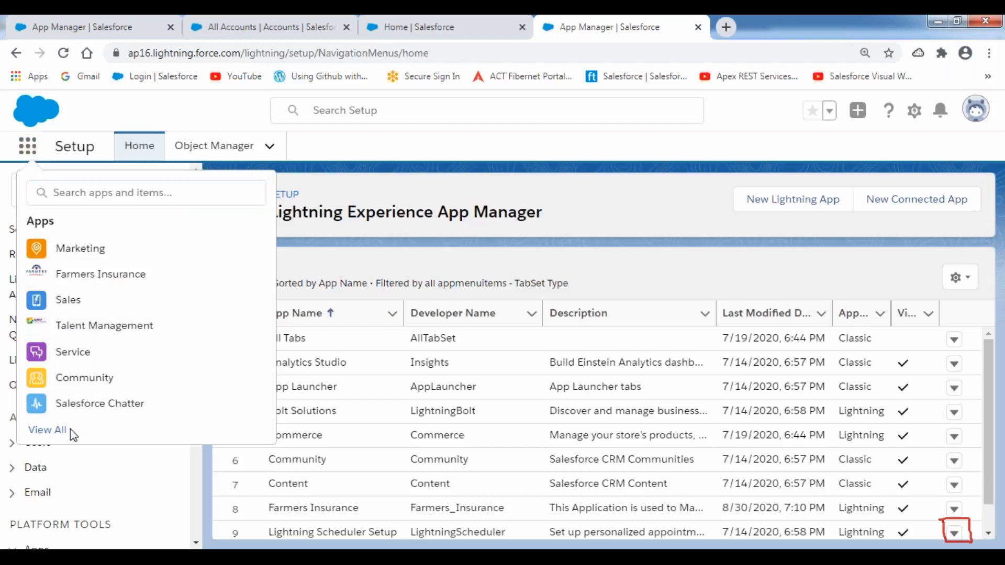
pyautogui.click(62, 325)
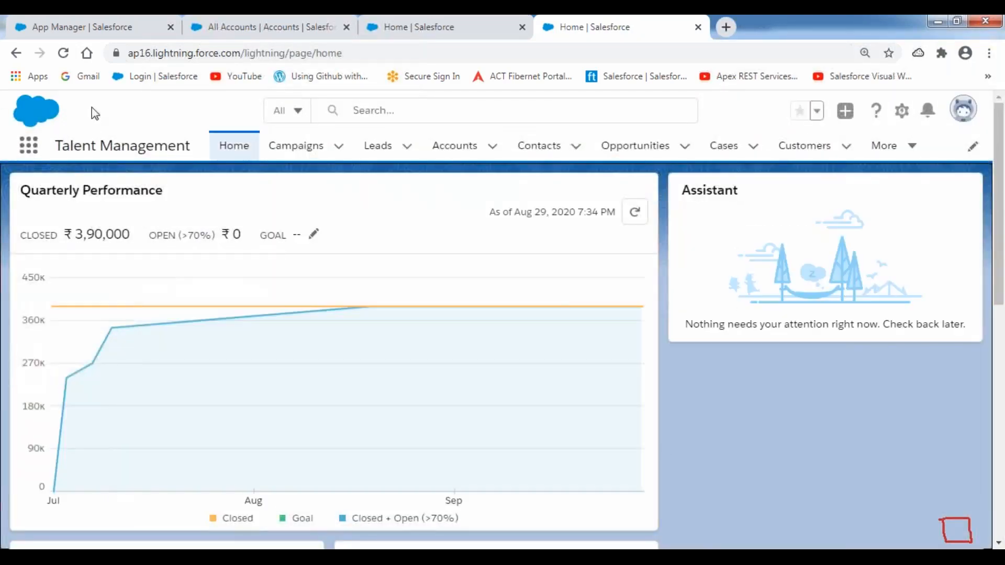
pyautogui.click(63, 54)
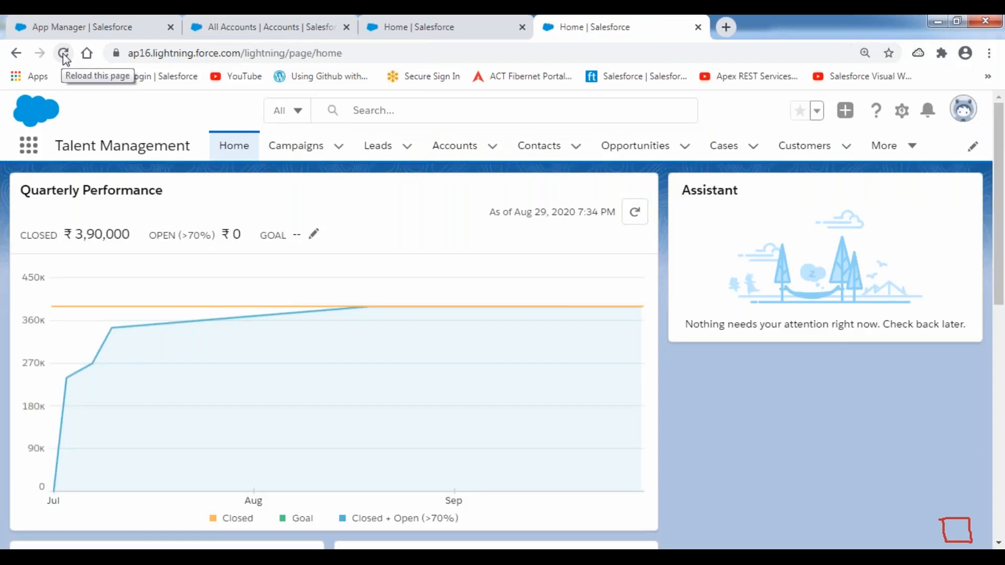
pyautogui.click(63, 54)
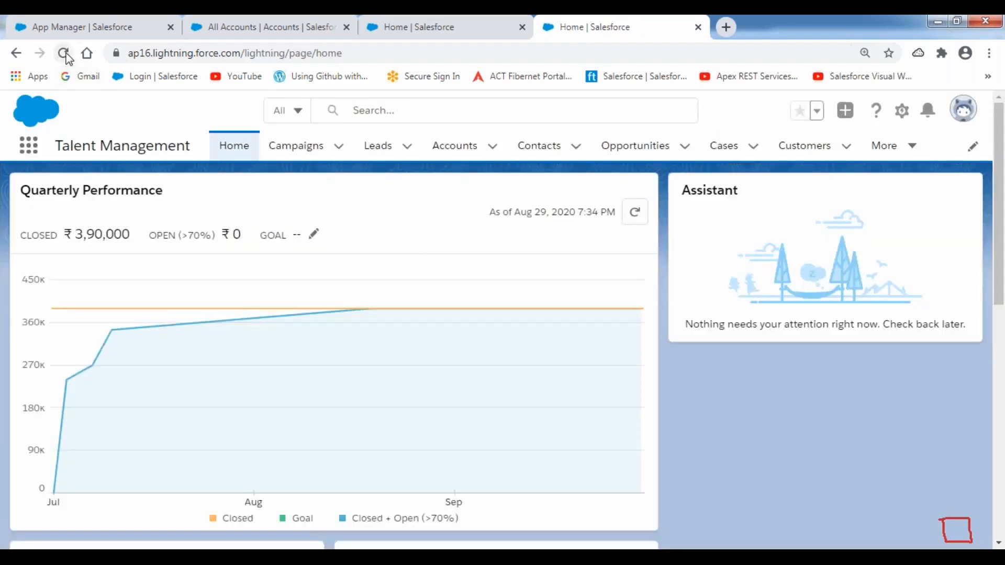
pyautogui.click(66, 54)
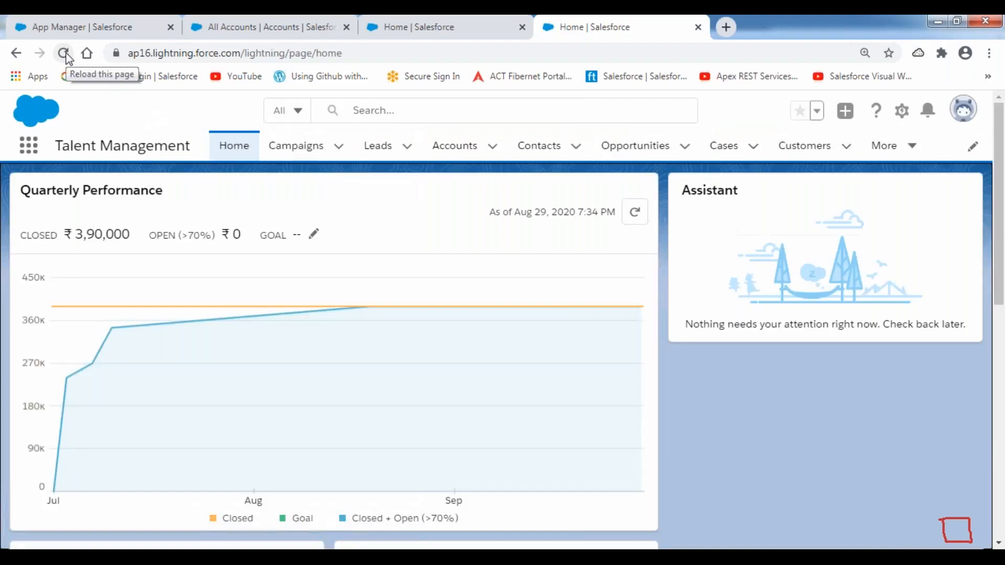
pyautogui.click(63, 53)
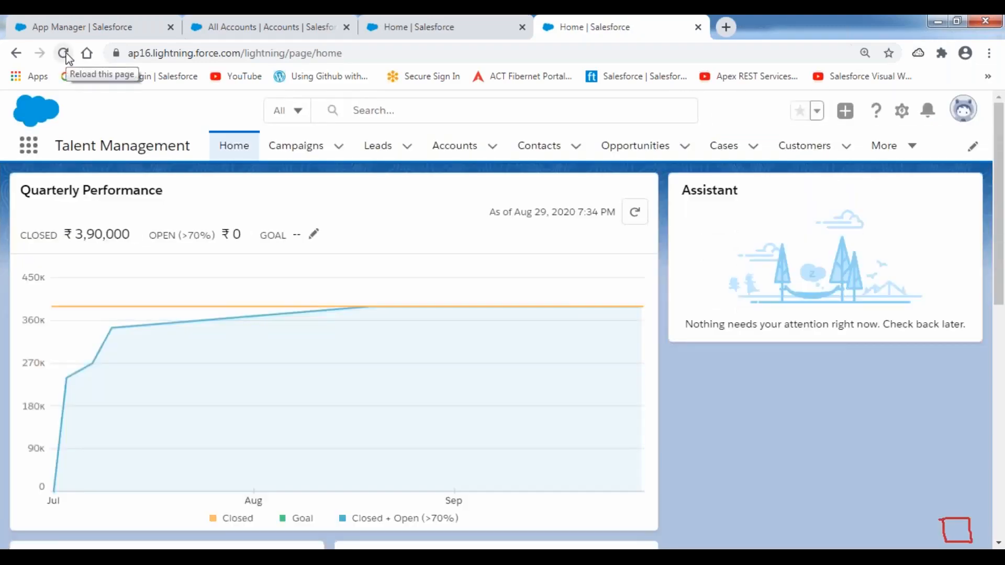
pyautogui.click(64, 53)
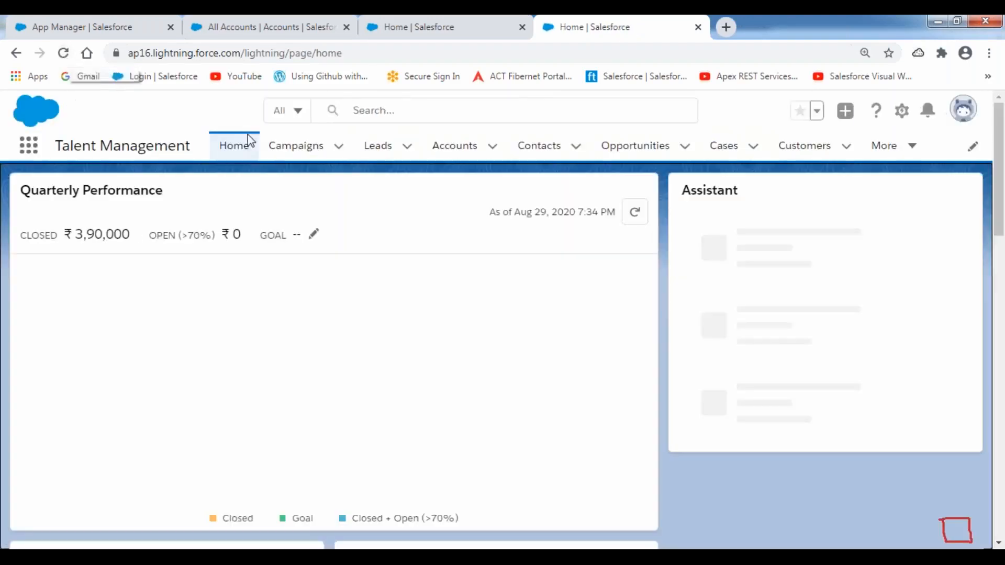
# Switch from Farmers Insurance to Talent Management in the All Accounts browser tab and reload the page to check the changes.
pyautogui.click(234, 38)
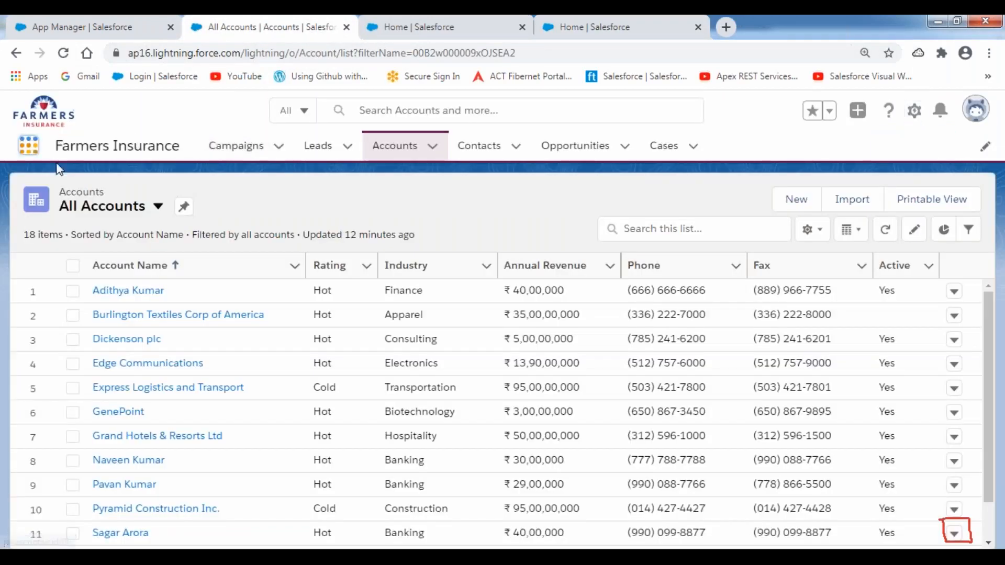
pyautogui.click(29, 145)
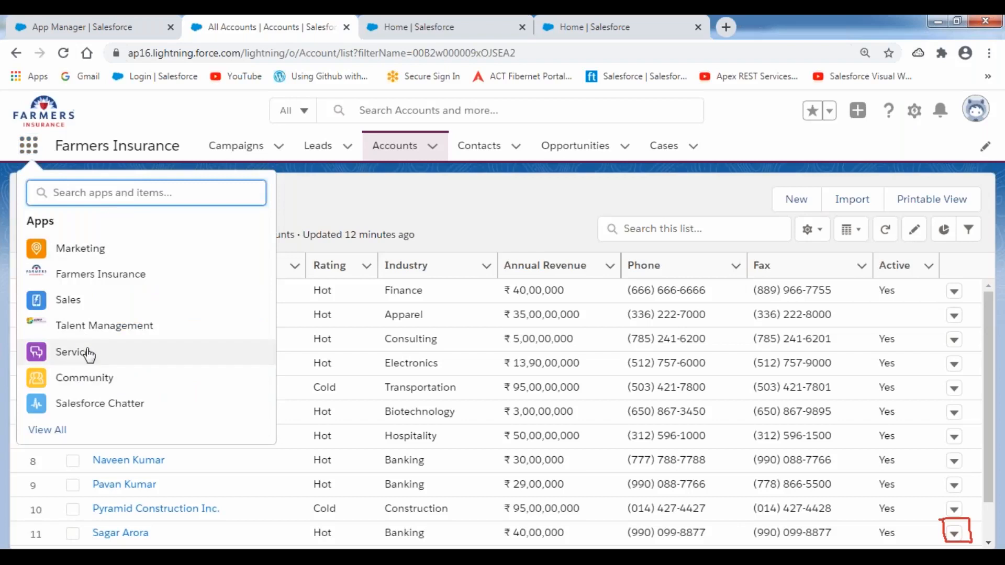
pyautogui.click(99, 325)
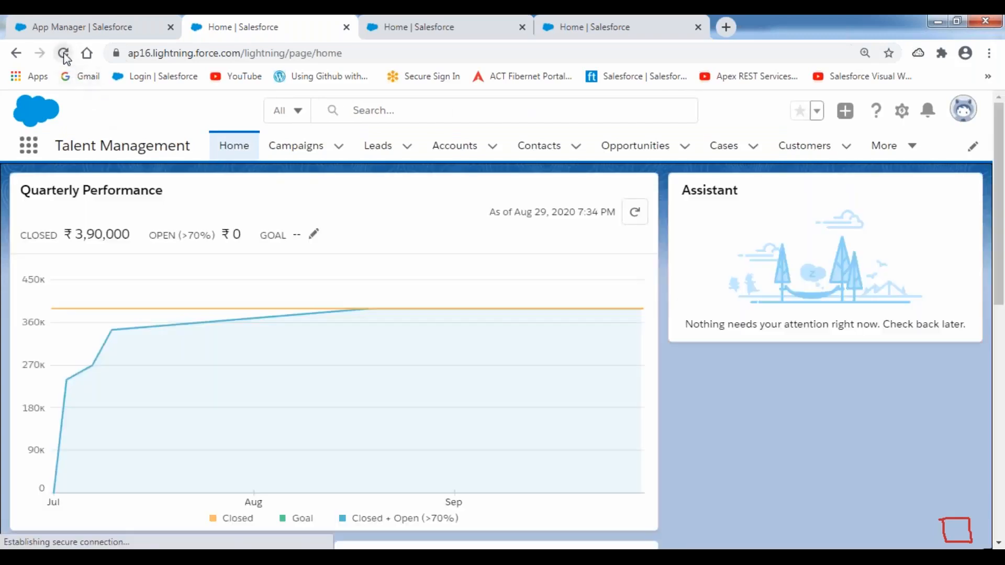
pyautogui.click(63, 53)
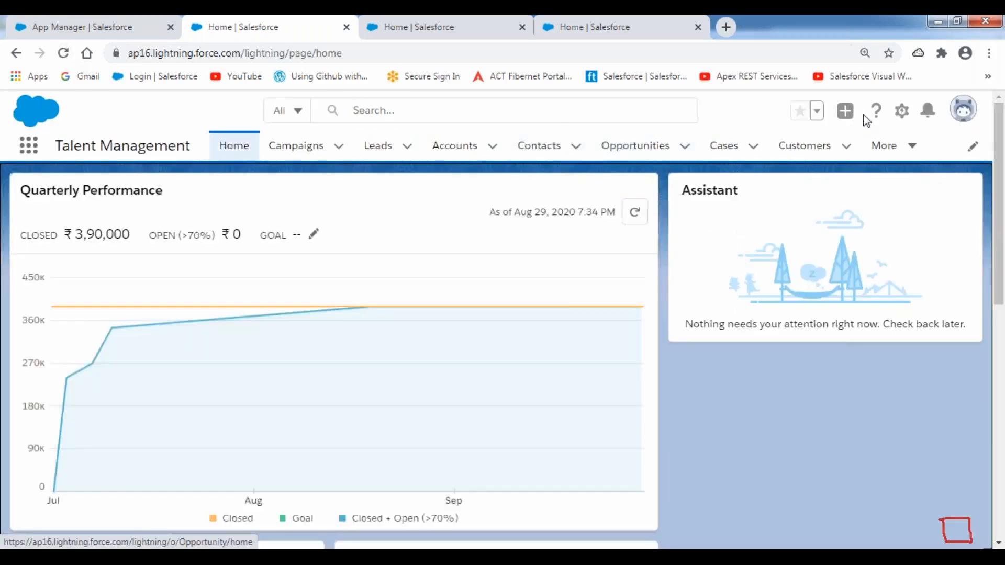
# Open Setup from the reloaded Talent Management app, search for "app" and open App Manager.
pyautogui.click(902, 110)
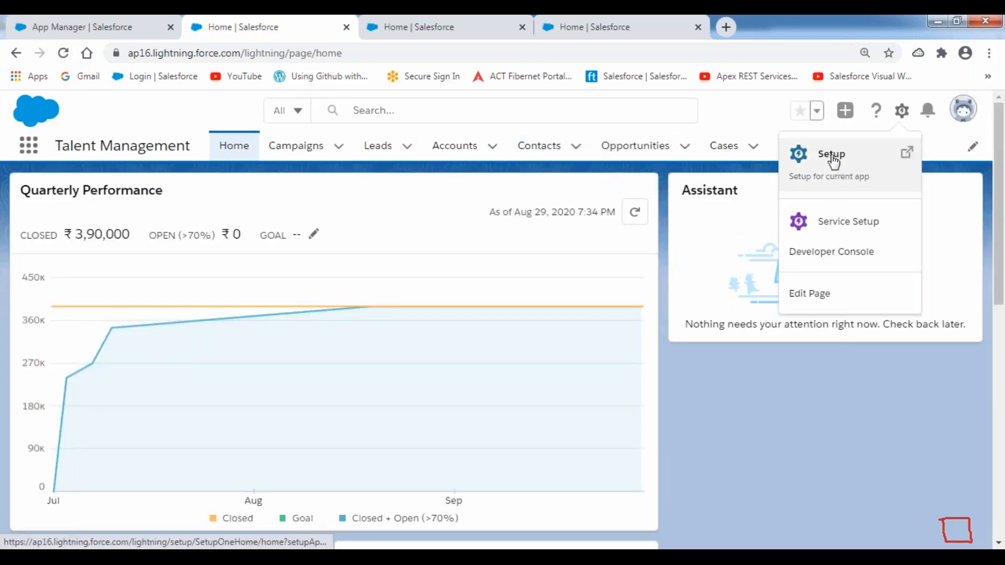
pyautogui.click(817, 159)
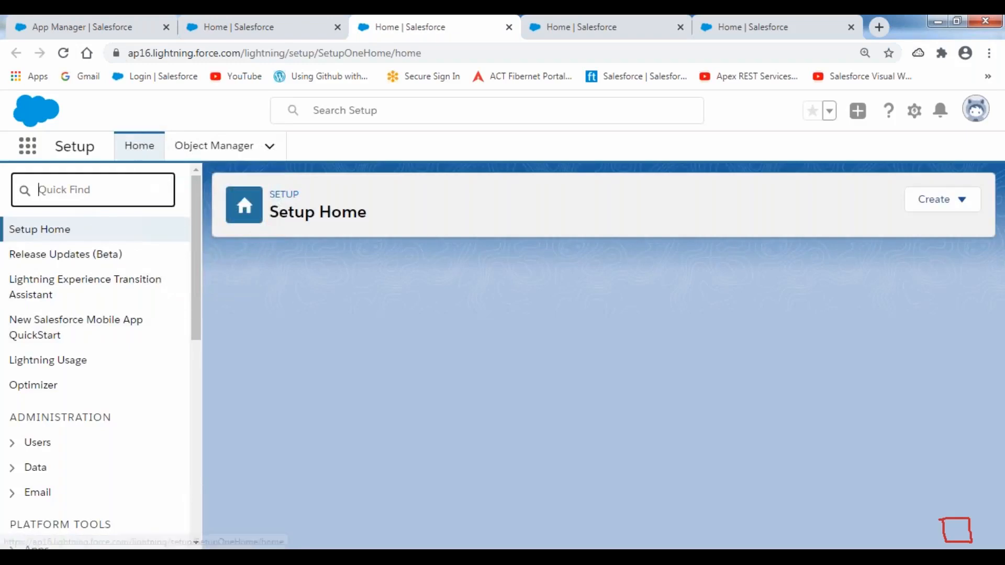
pyautogui.write('app')
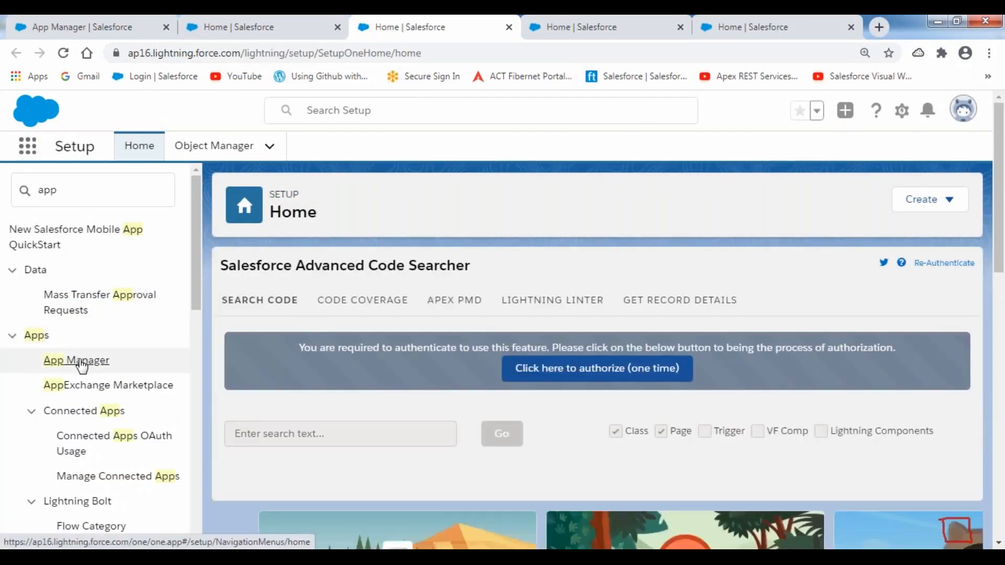
pyautogui.click(81, 361)
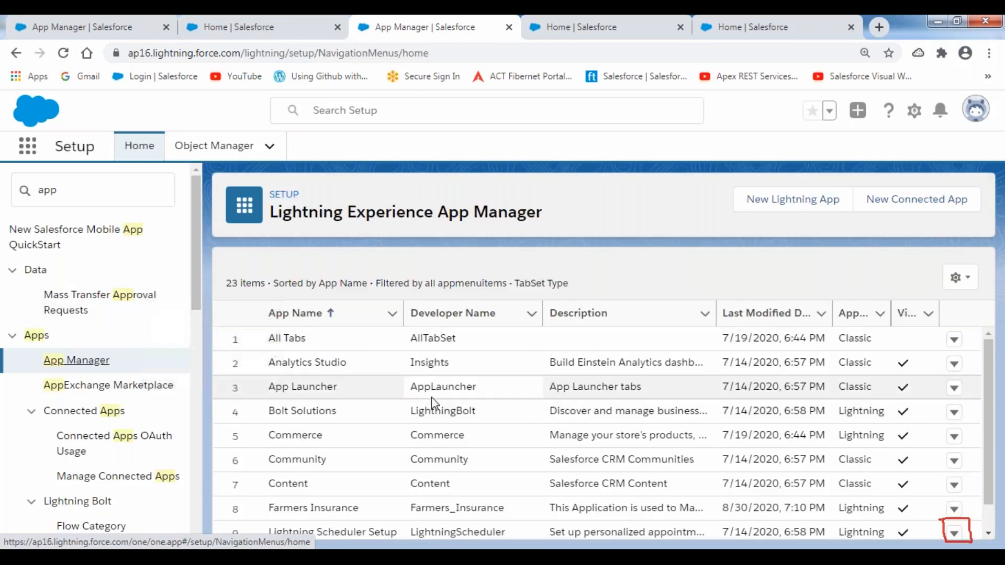
# Open the Lightning app Talent Management for editing again from the end of the app list.
pyautogui.scroll(-6, 431, 397)
pyautogui.scroll(-1, 398, 446)
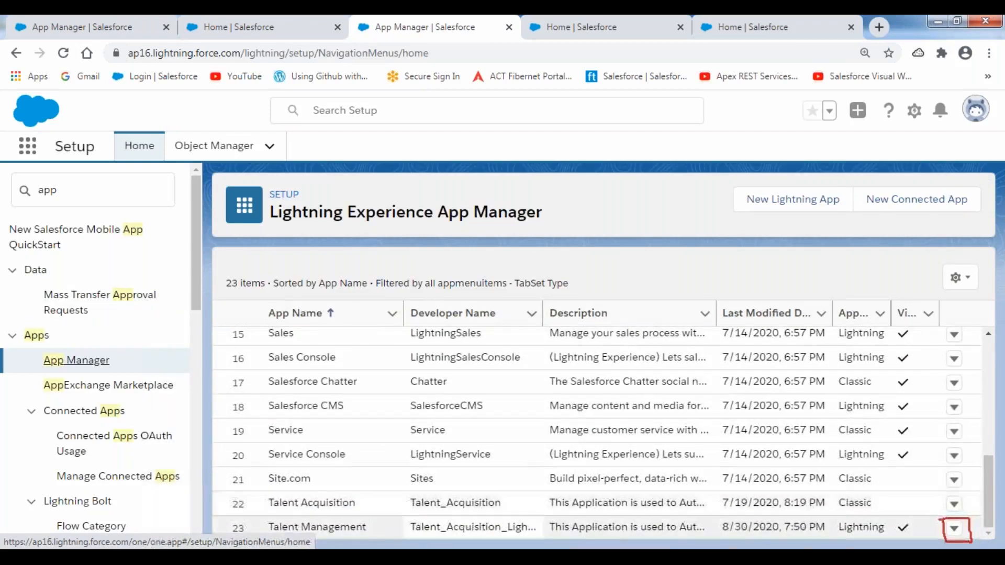
pyautogui.click(954, 528)
pyautogui.click(893, 474)
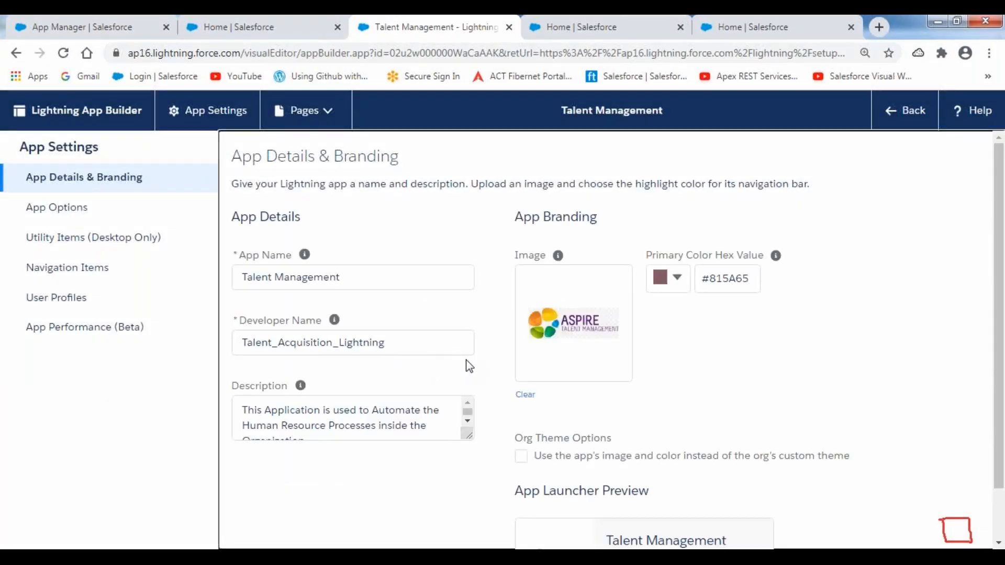
# Check the app's saved branding details and selected navigation items, and return to App Details & Branding.
pyautogui.scroll(-1, 751, 449)
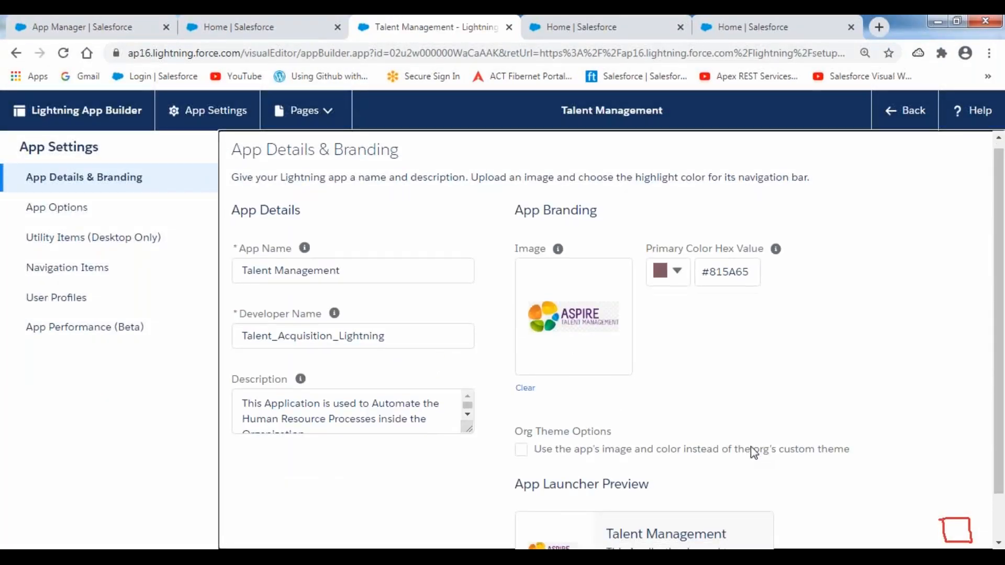
pyautogui.scroll(1, 751, 449)
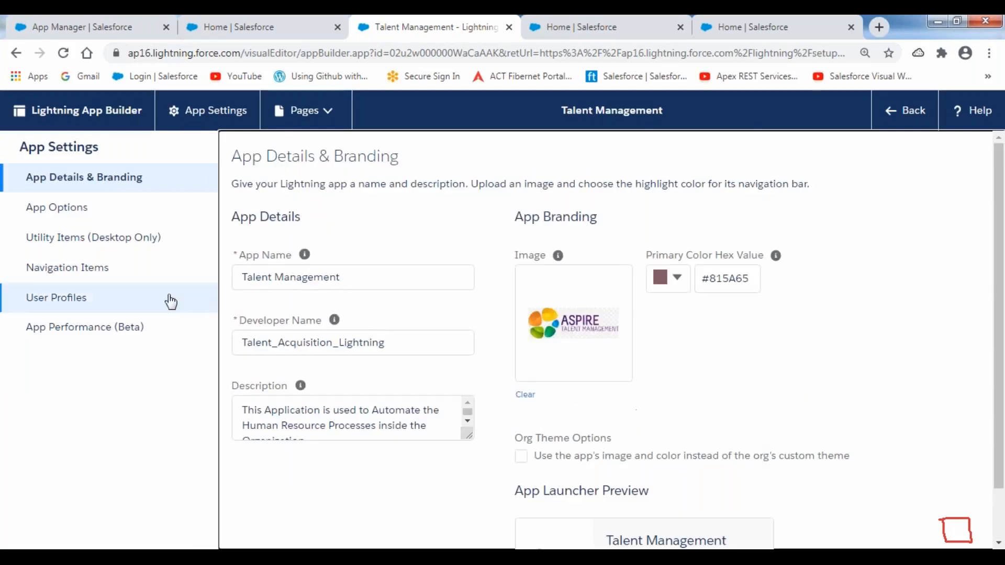
pyautogui.click(84, 272)
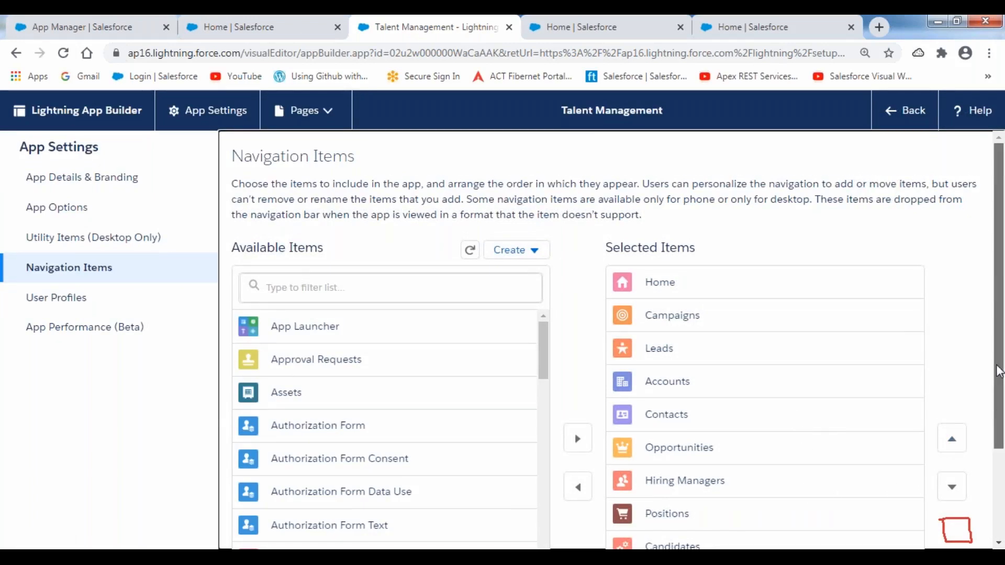
pyautogui.moveTo(999, 371); pyautogui.dragTo(1000, 470)
pyautogui.scroll(3, 1001, 470)
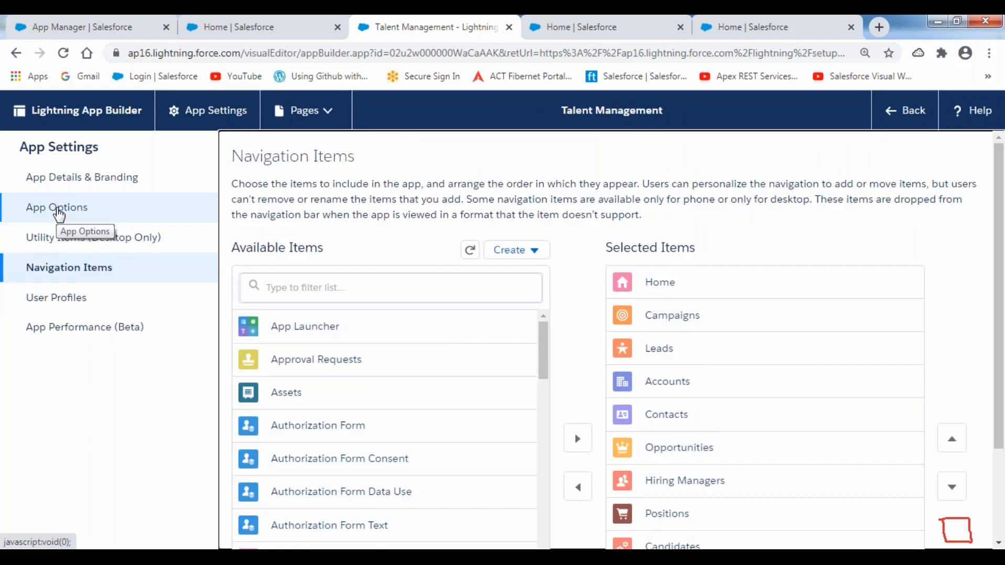
pyautogui.click(62, 178)
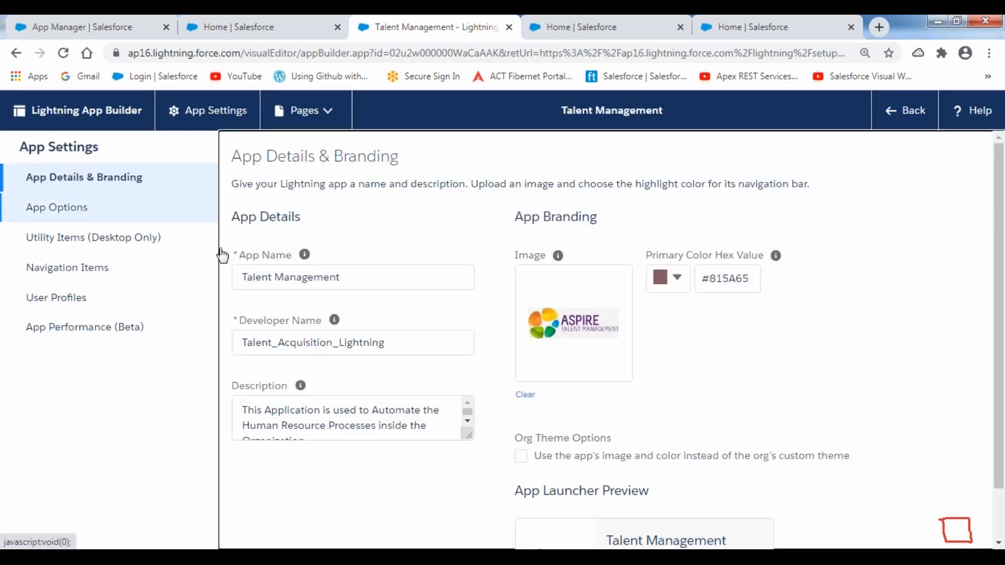
# Close the Talent Management app builder tab and all Home tabs, keeping only the App Manager tab open.
pyautogui.scroll(-1, 786, 426)
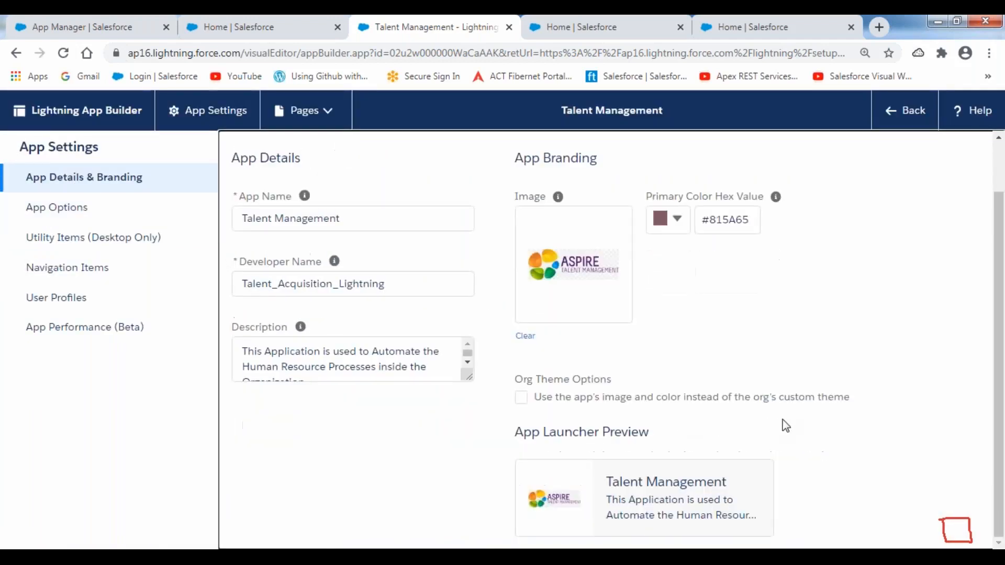
pyautogui.scroll(1, 786, 426)
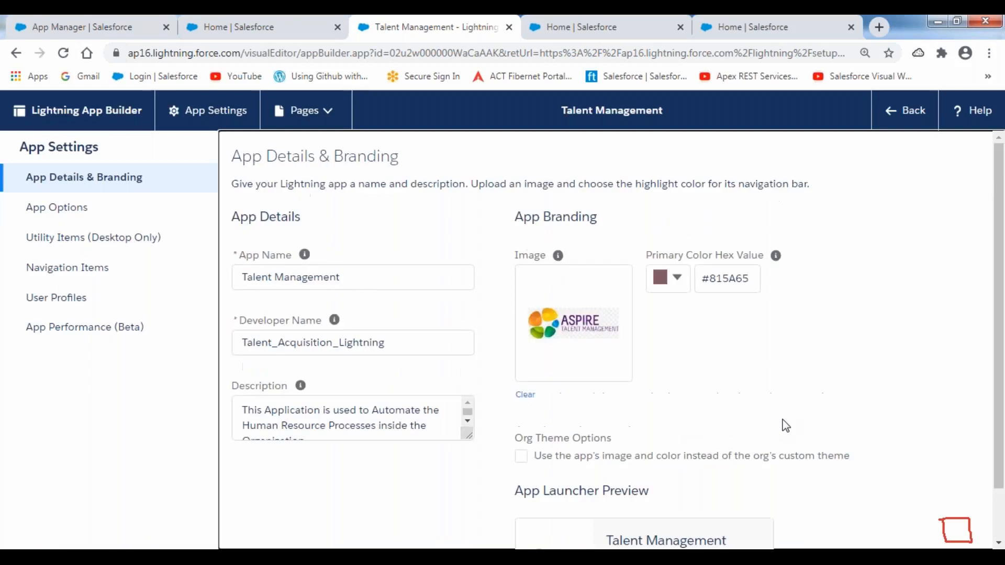
pyautogui.rightClick(419, 36)
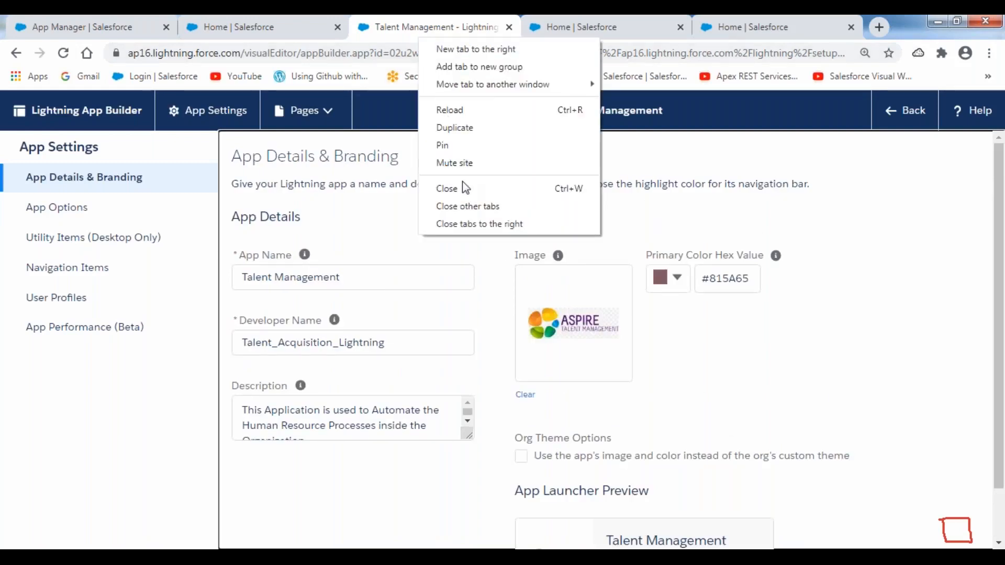
pyautogui.click(460, 188)
pyautogui.click(409, 37)
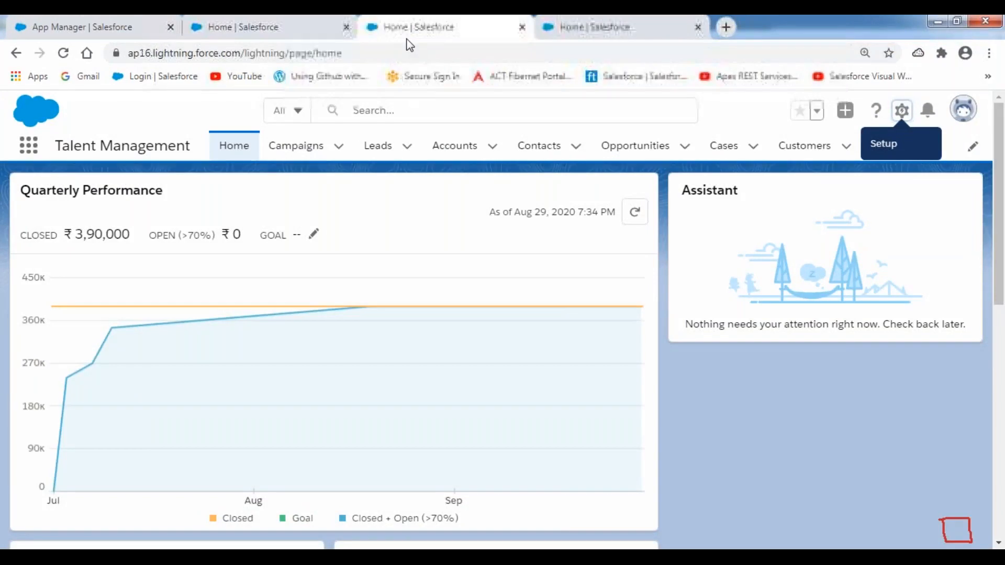
pyautogui.rightClick(418, 37)
pyautogui.click(469, 190)
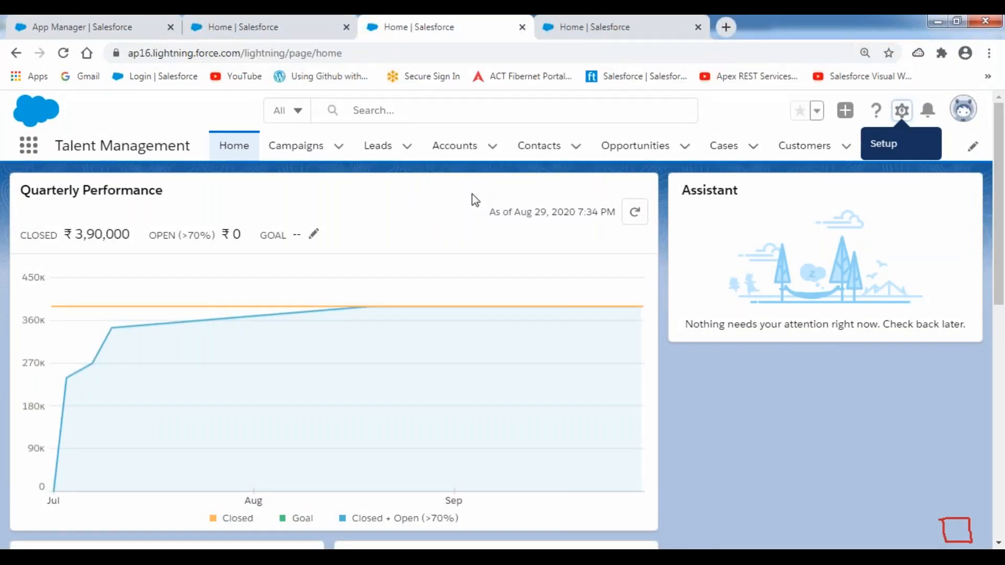
pyautogui.rightClick(424, 39)
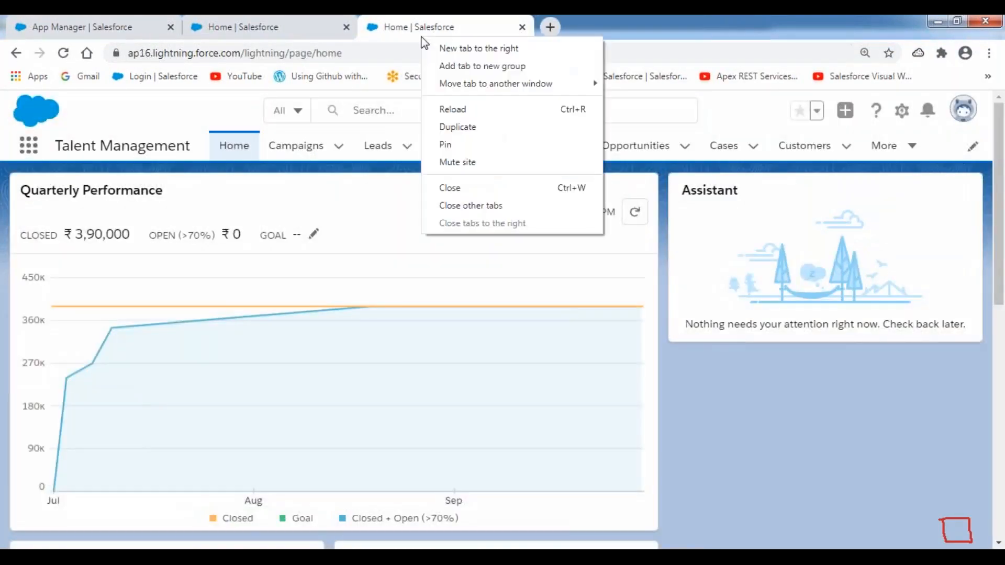
pyautogui.click(461, 189)
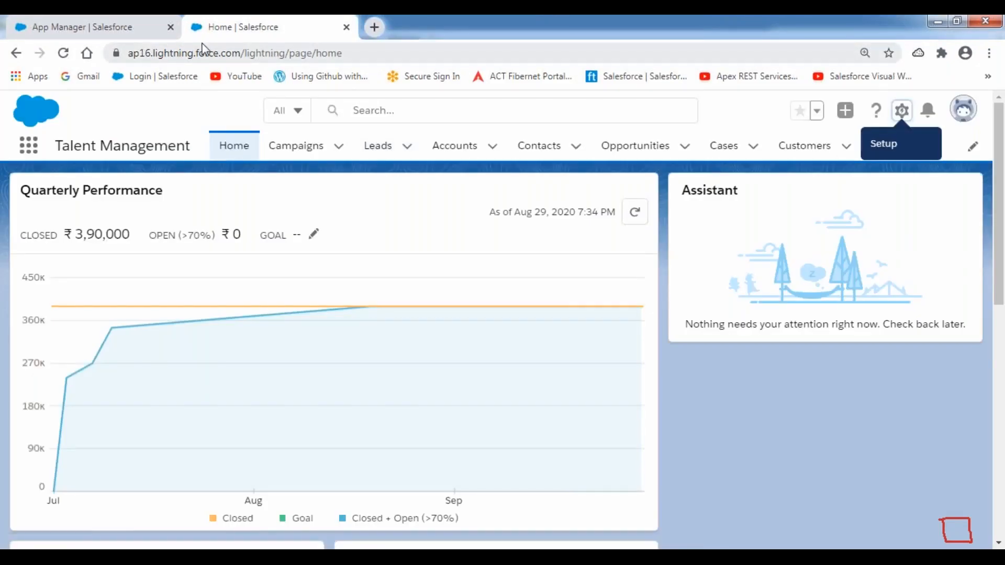
pyautogui.rightClick(229, 42)
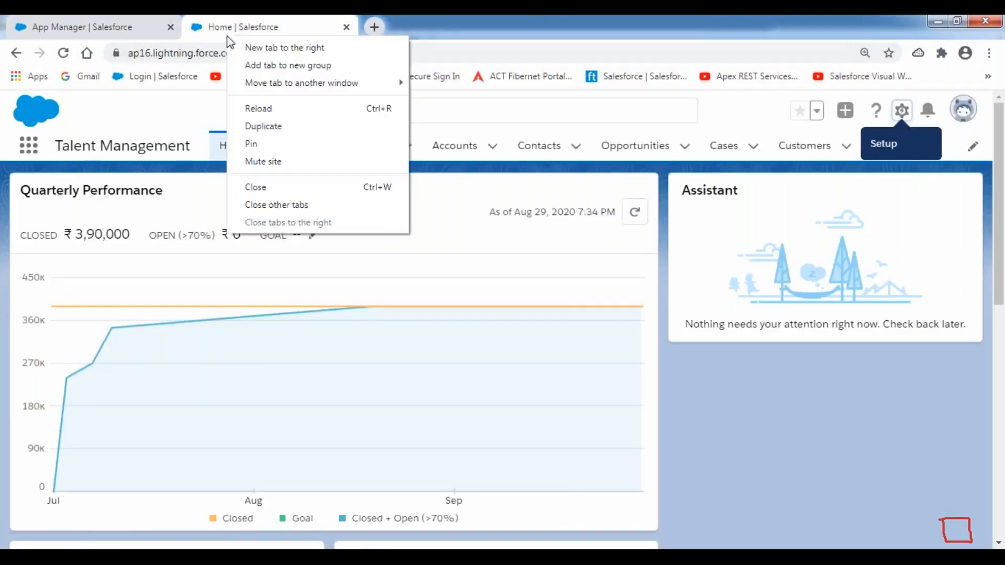
pyautogui.click(276, 189)
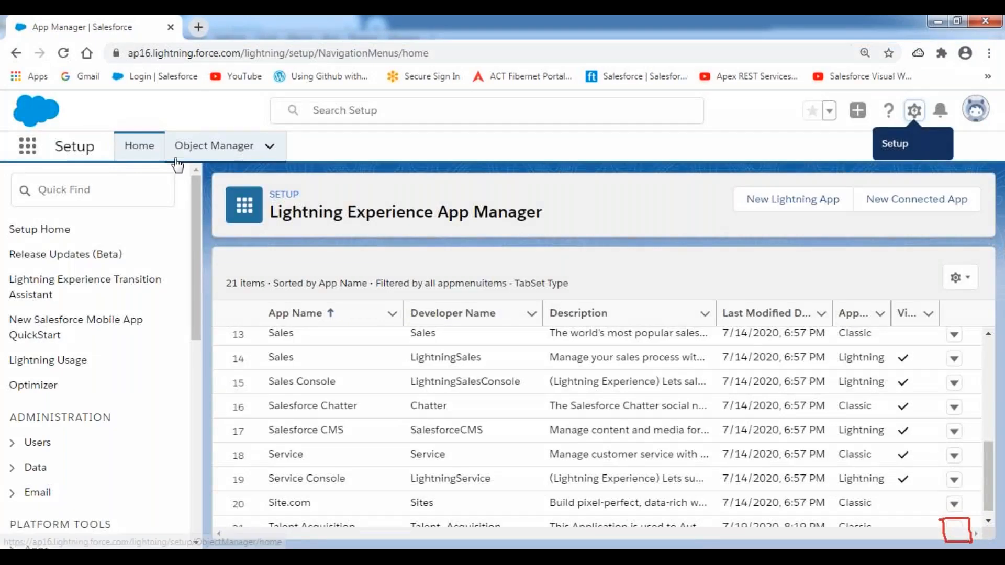
# Reload the App Manager page from its current address.
pyautogui.click(28, 146)
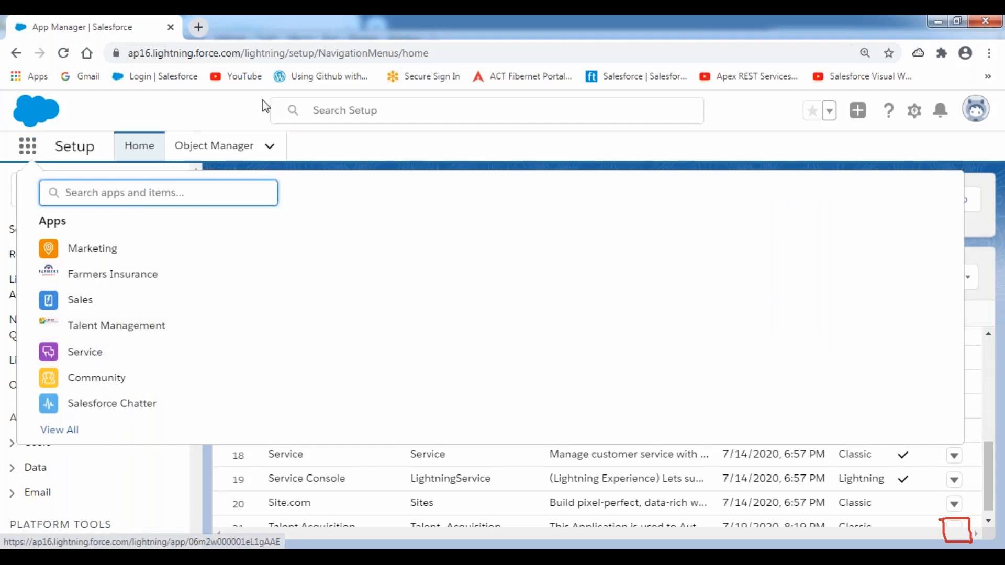
pyautogui.click(432, 55)
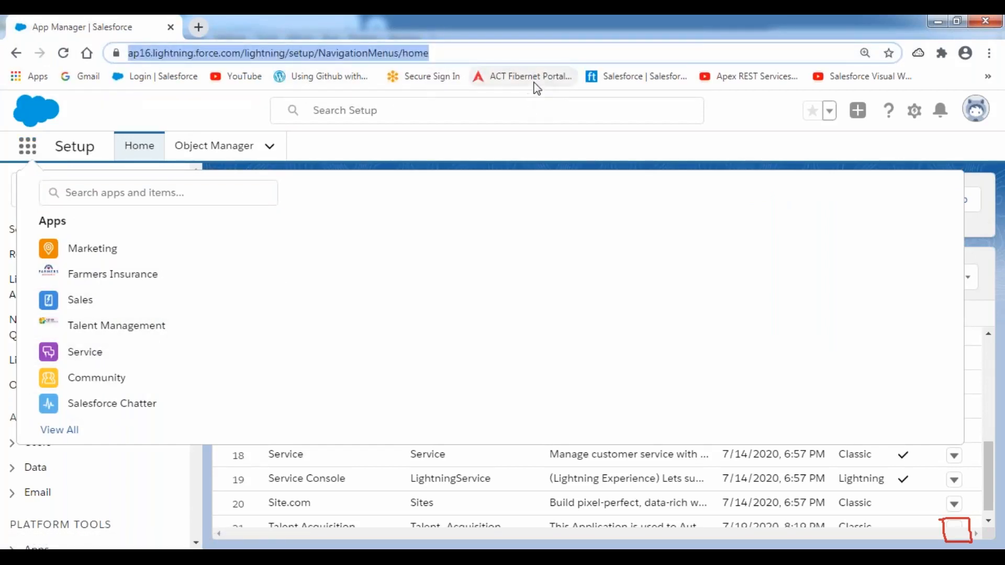
pyautogui.press('End')
pyautogui.press('Return')
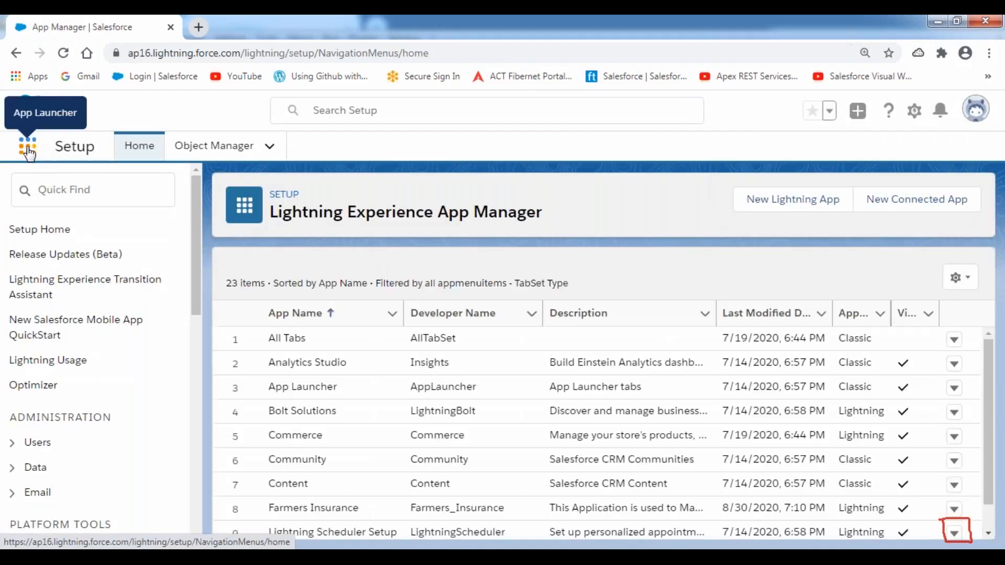
# Open Talent Management from the full list of apps in the App Launcher and reload its home page to check the branding.
pyautogui.click(28, 148)
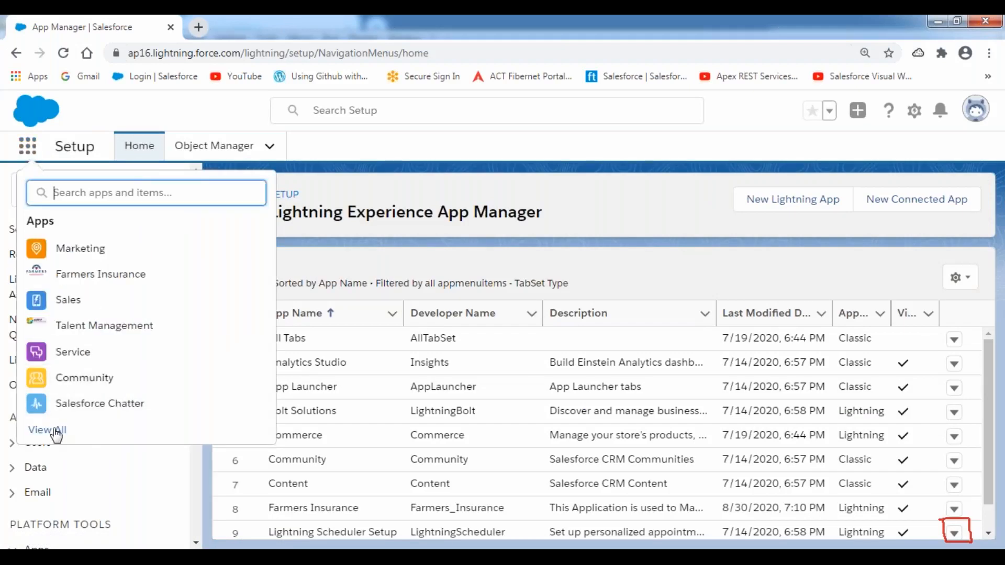
pyautogui.click(53, 430)
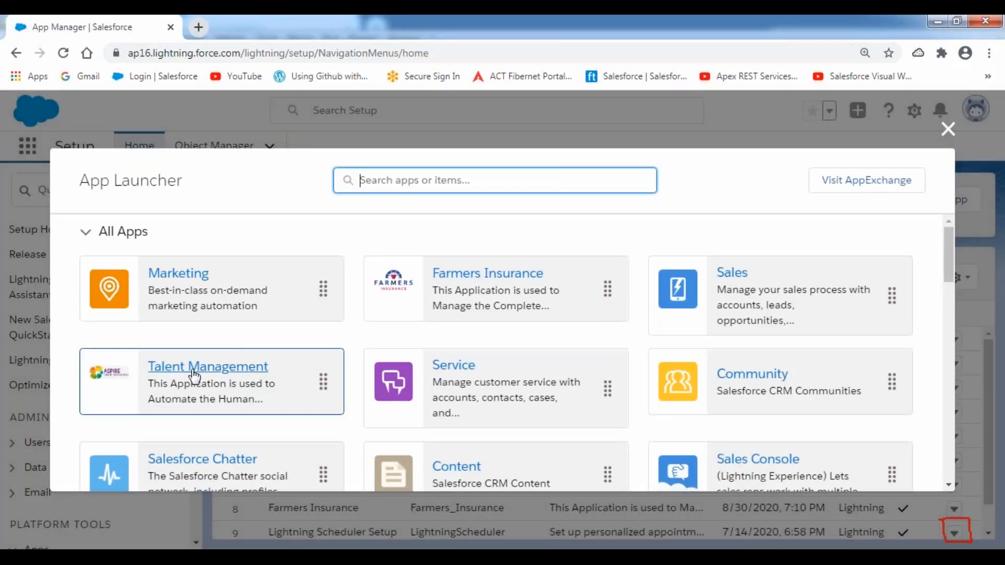
pyautogui.click(193, 372)
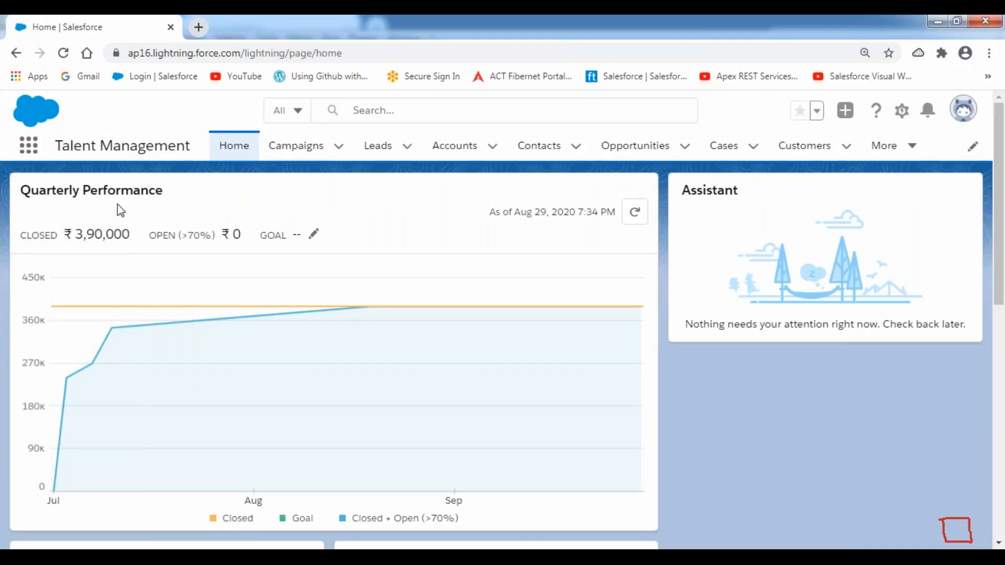
pyautogui.click(64, 53)
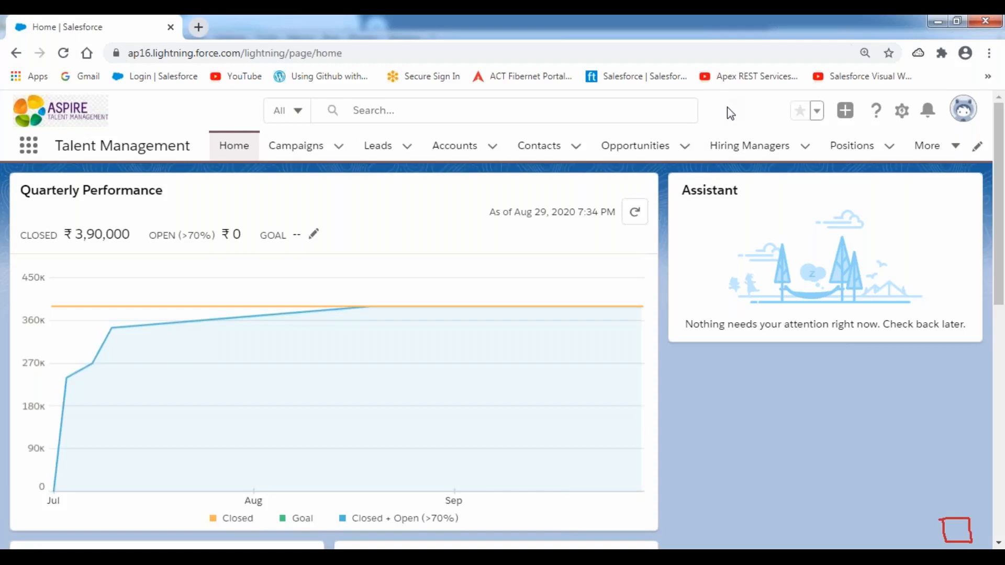
# Open Setup from the Talent Management app, search for "work" and open Workflow Rules.
pyautogui.click(902, 112)
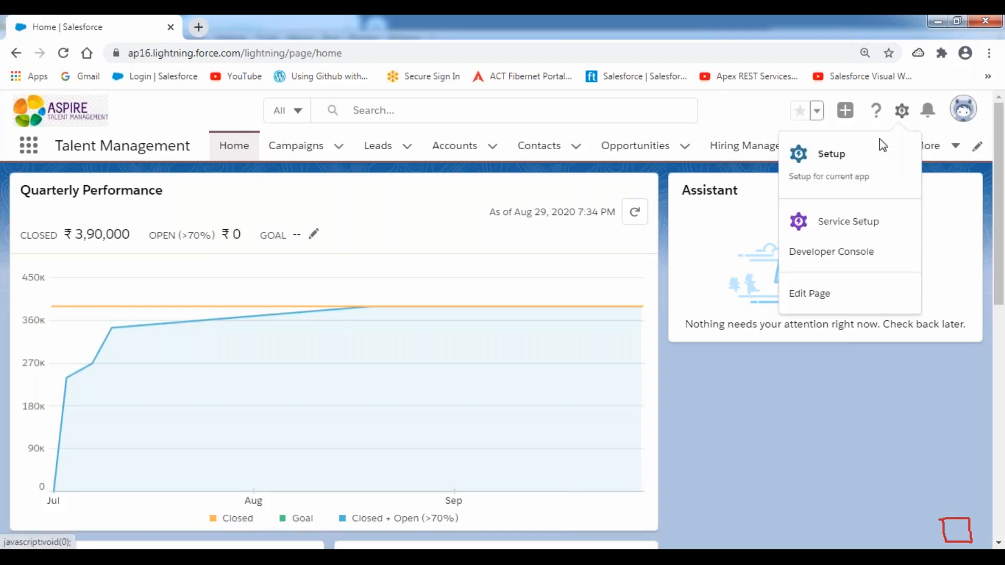
pyautogui.click(831, 164)
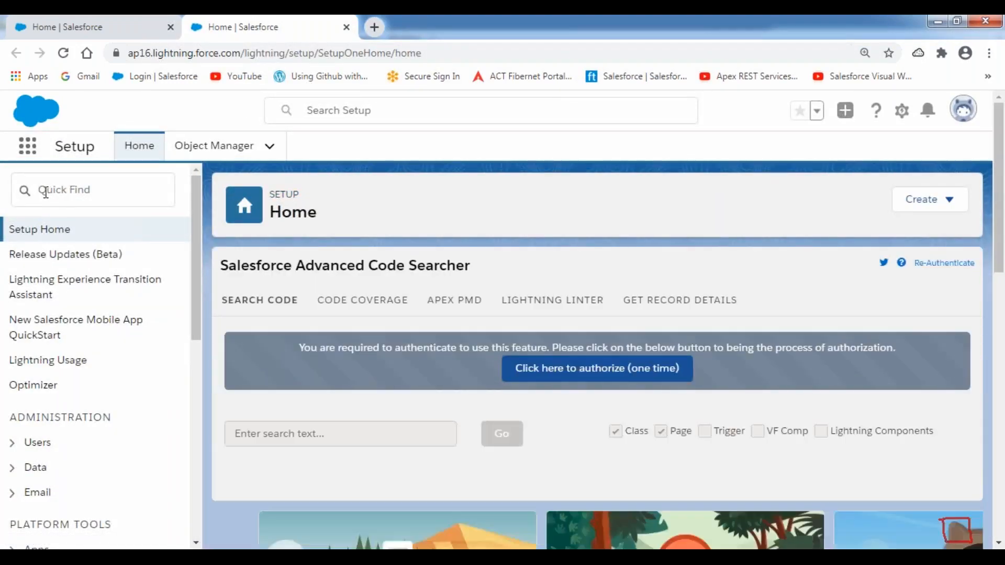
pyautogui.click(62, 191)
pyautogui.write('work')
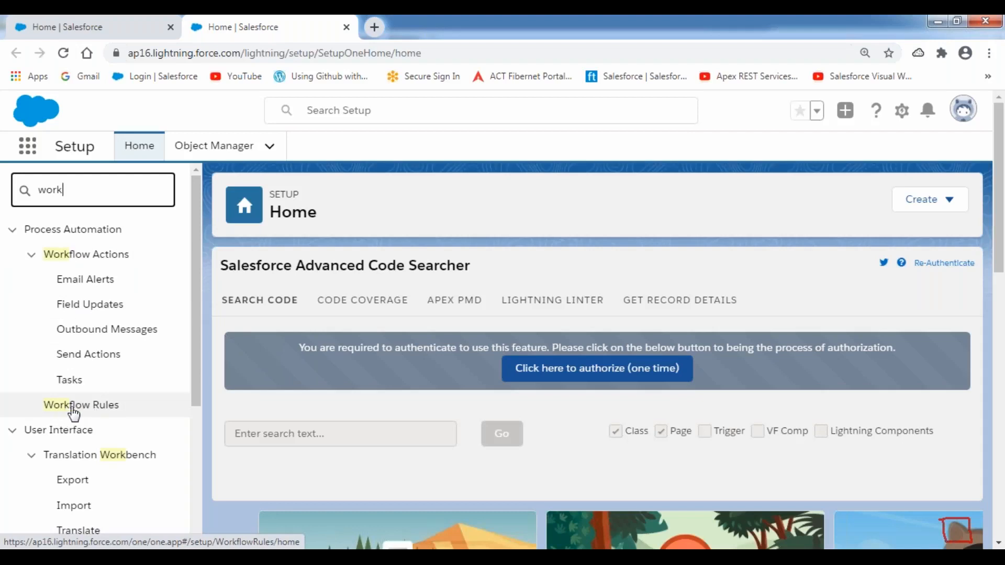
pyautogui.click(88, 413)
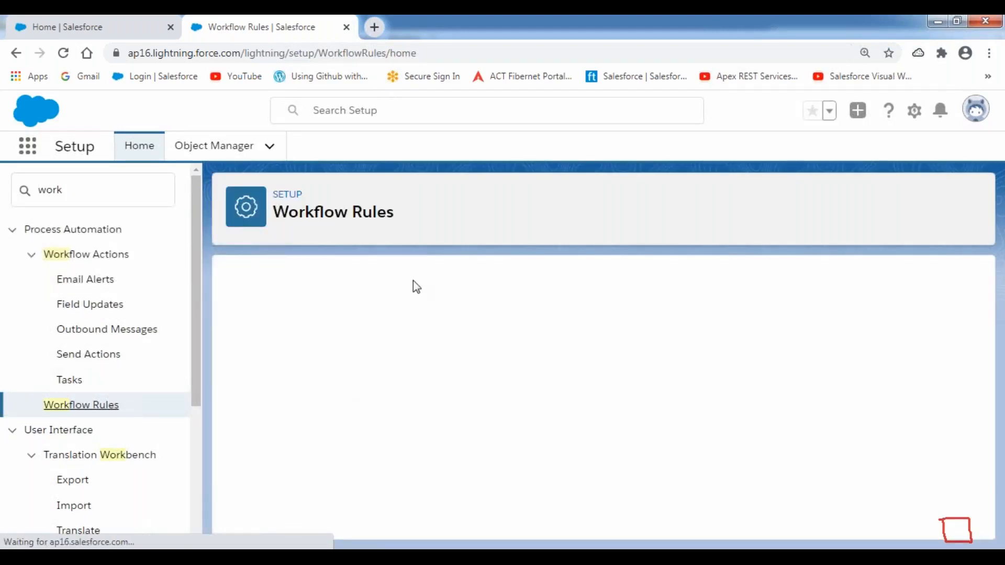
# Continue past the workflow introduction to the list of all workflow rules and look through the existing rules.
pyautogui.scroll(-5, 496, 422)
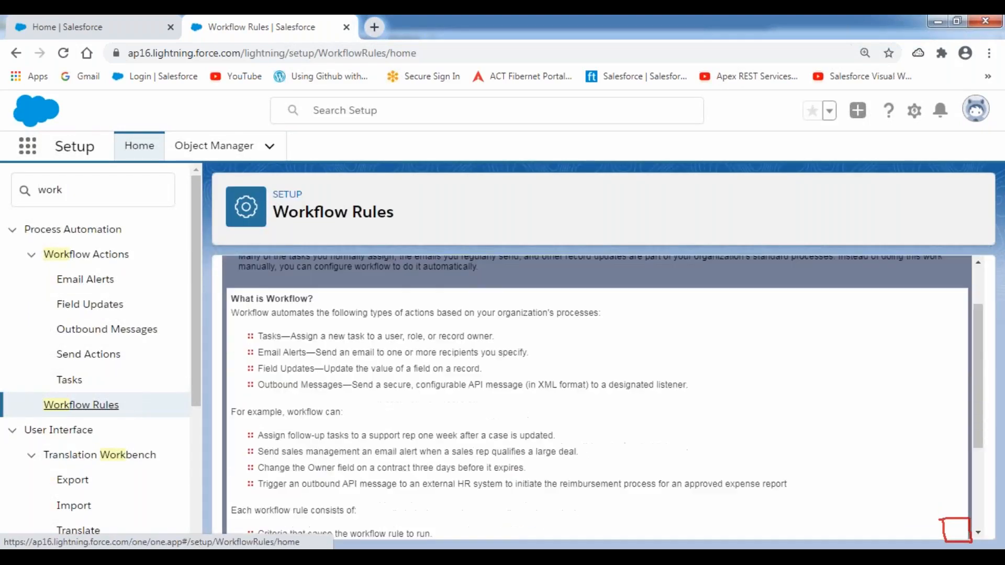
pyautogui.click(267, 503)
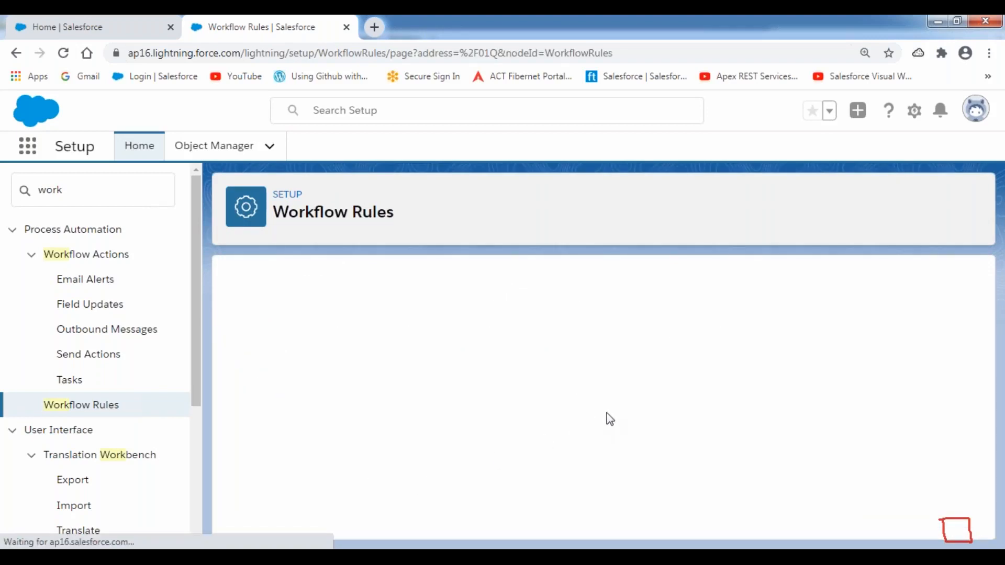
pyautogui.scroll(-5, 611, 419)
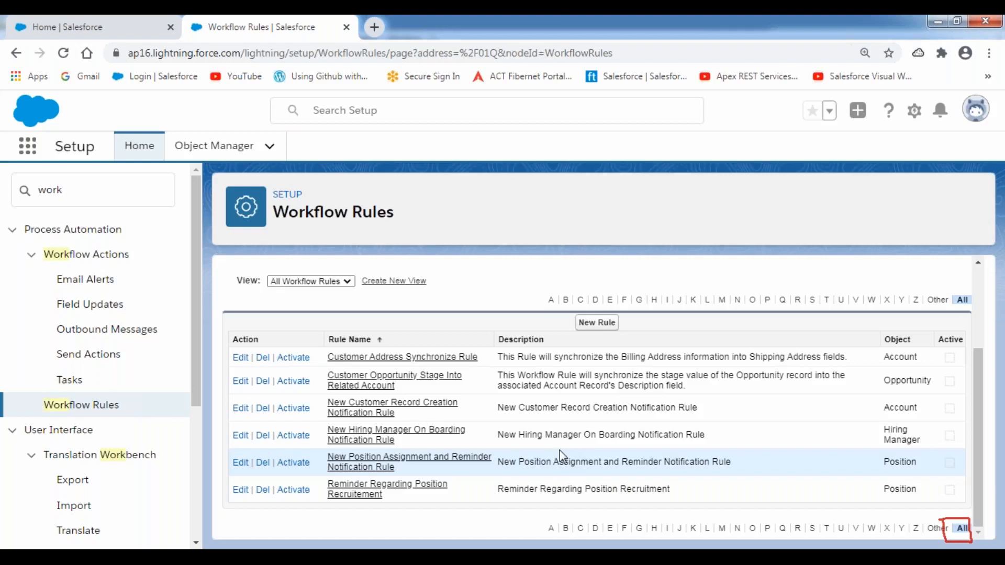
# Start a new workflow rule for the Account object and proceed to the rule configuration step.
pyautogui.click(605, 330)
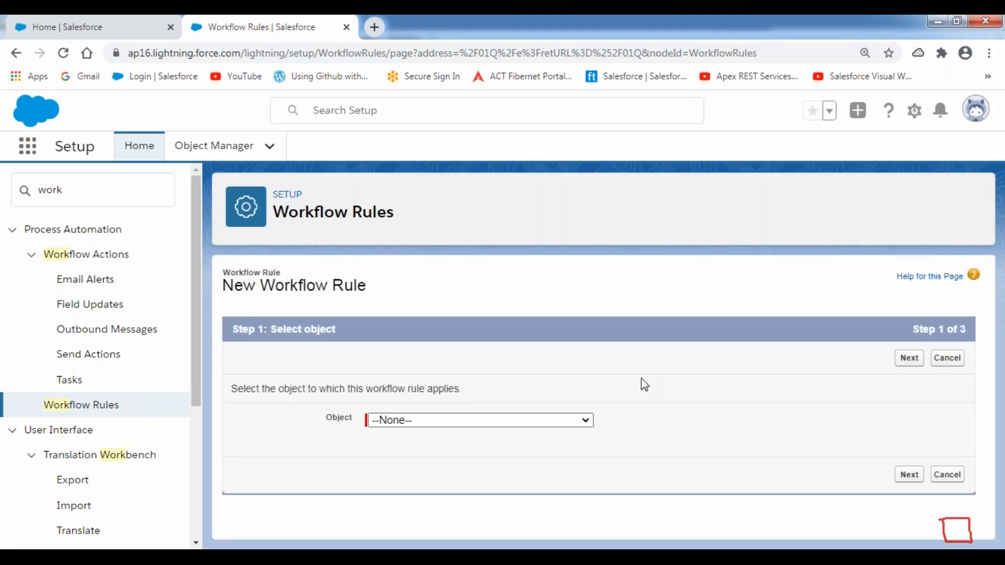
pyautogui.click(582, 420)
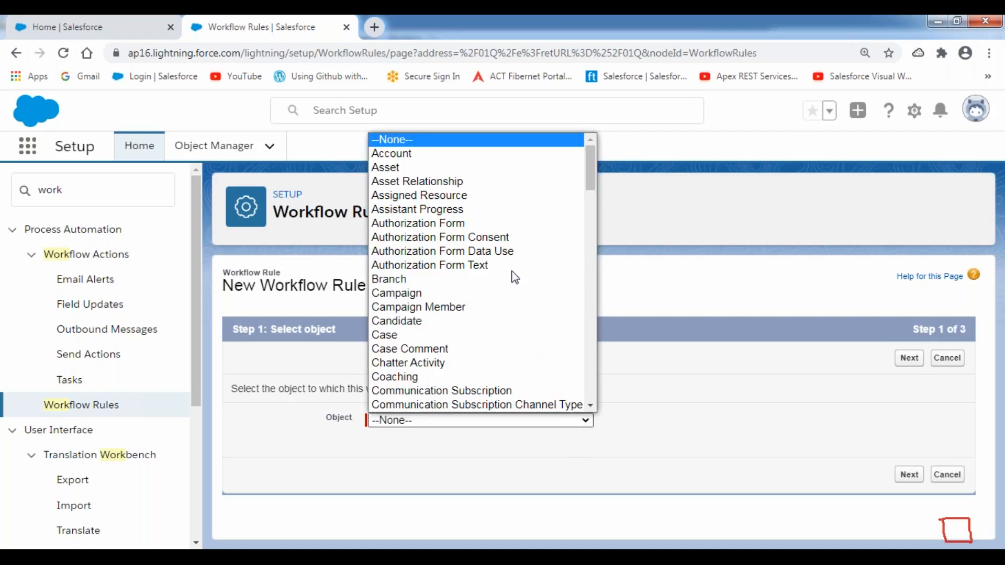
pyautogui.click(461, 154)
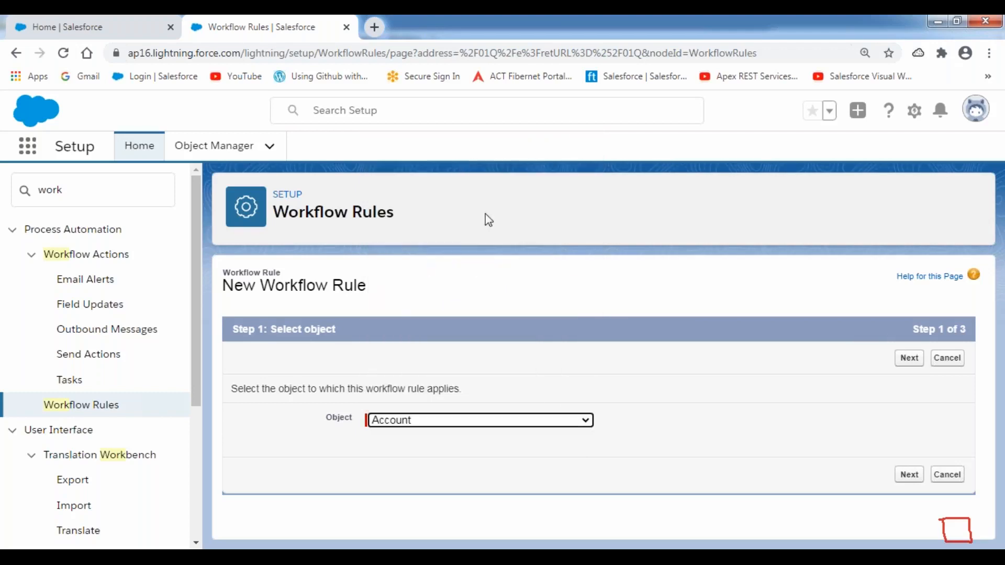
pyautogui.click(909, 359)
# Examine the new rule's name, evaluation criteria and rule criteria fields on the configuration page.
pyautogui.scroll(-3, 645, 435)
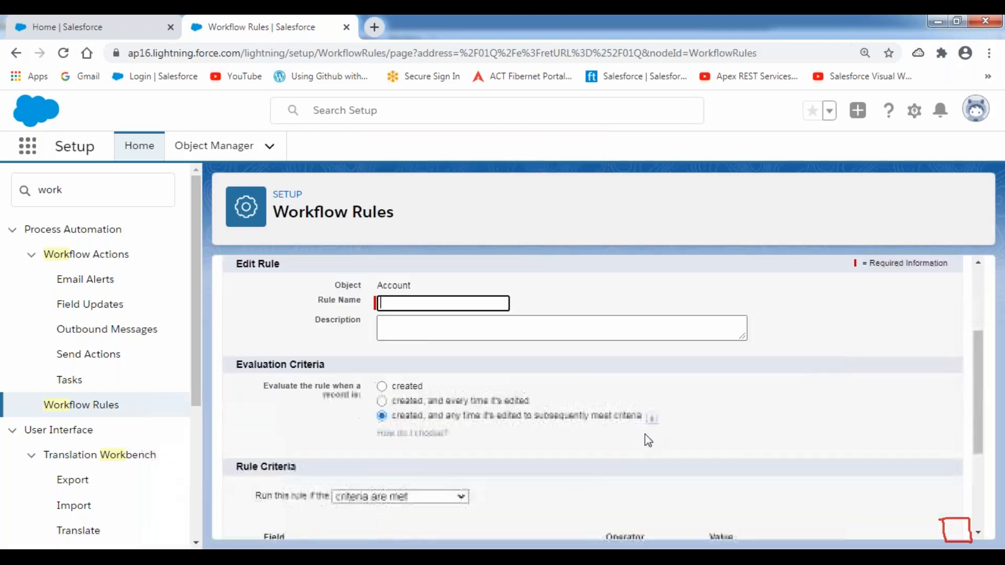
pyautogui.scroll(-3, 645, 435)
pyautogui.scroll(5, 645, 434)
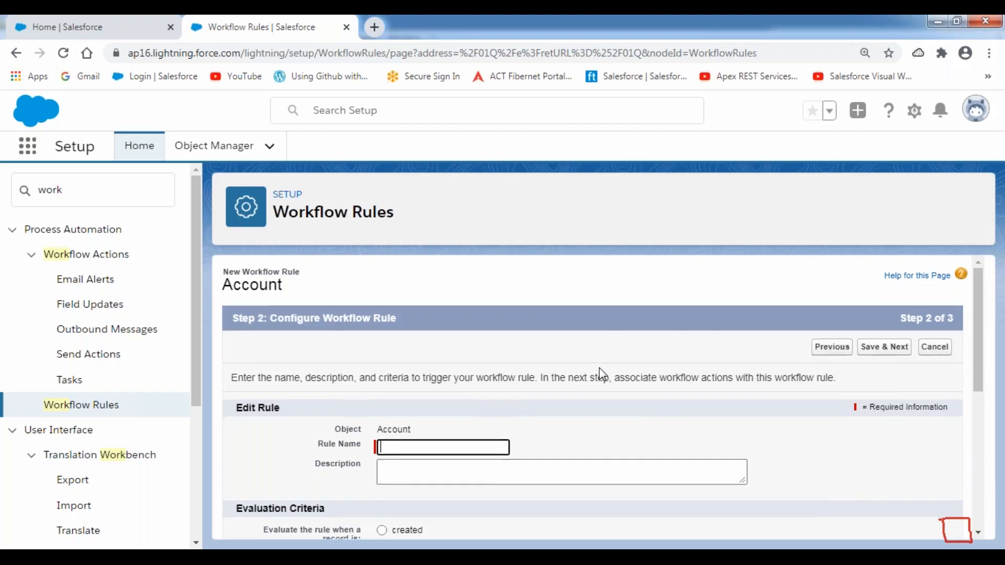
pyautogui.scroll(-5, 602, 374)
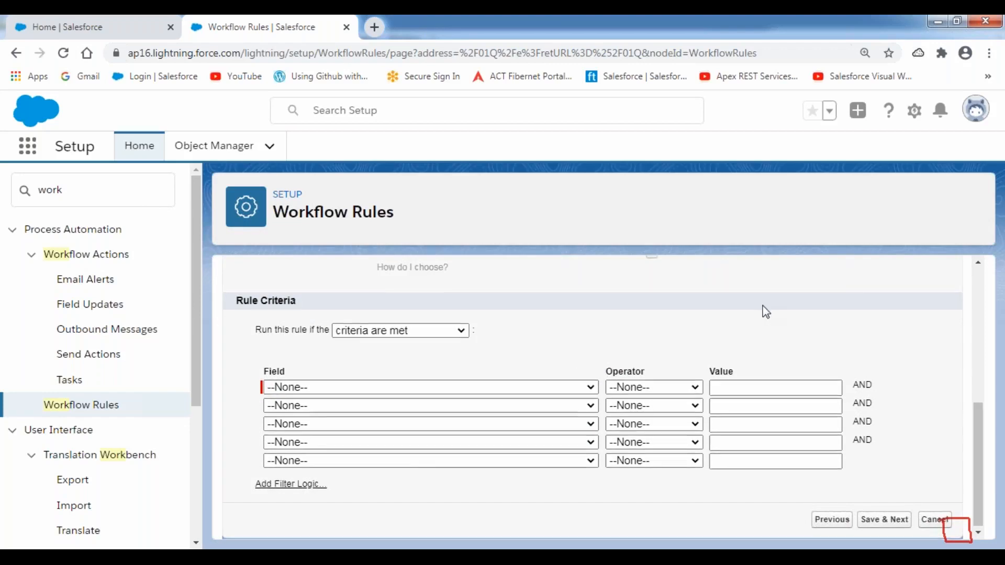
pyautogui.scroll(5, 763, 309)
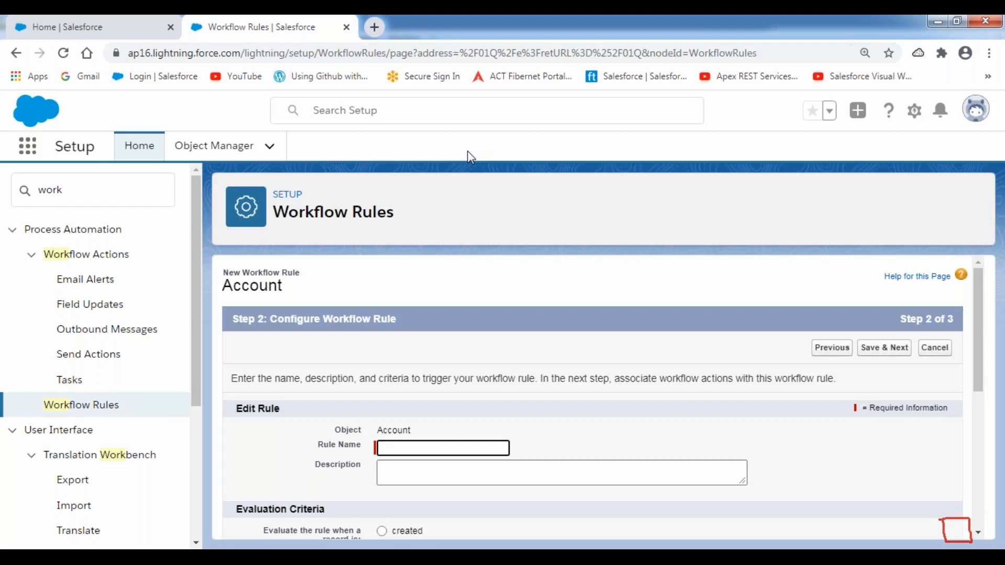
pyautogui.click(190, 114)
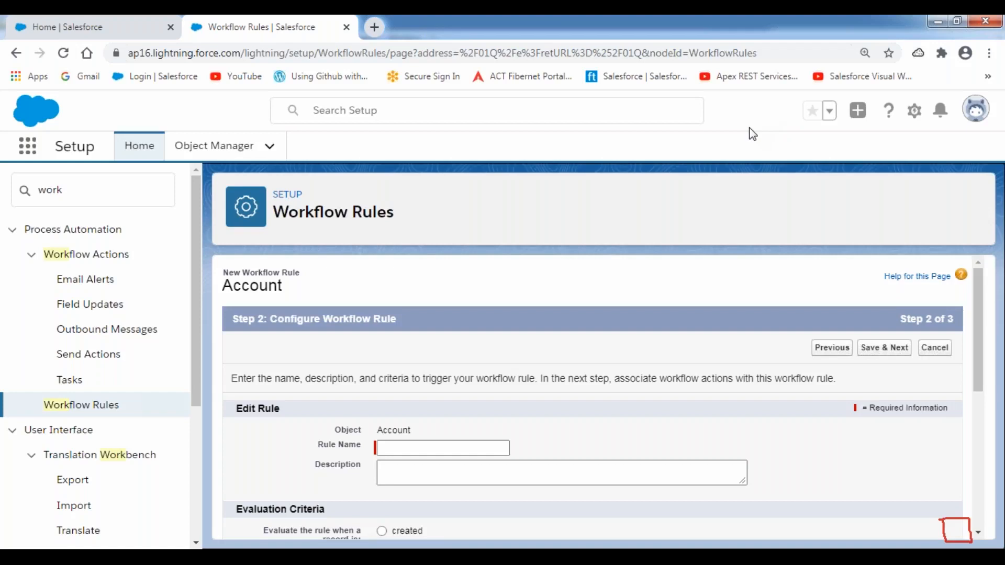
# Switch to the Notepad++ notes, find the Lightning Benefits list and highlight the first benefit about browsers and mobile app.
pyautogui.click(411, 557)
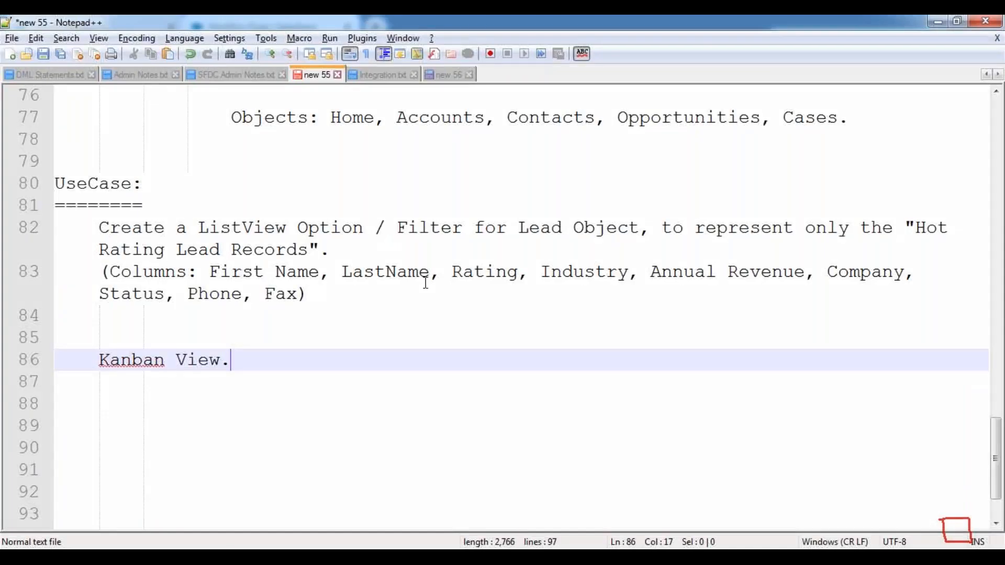
pyautogui.scroll(20, 426, 282)
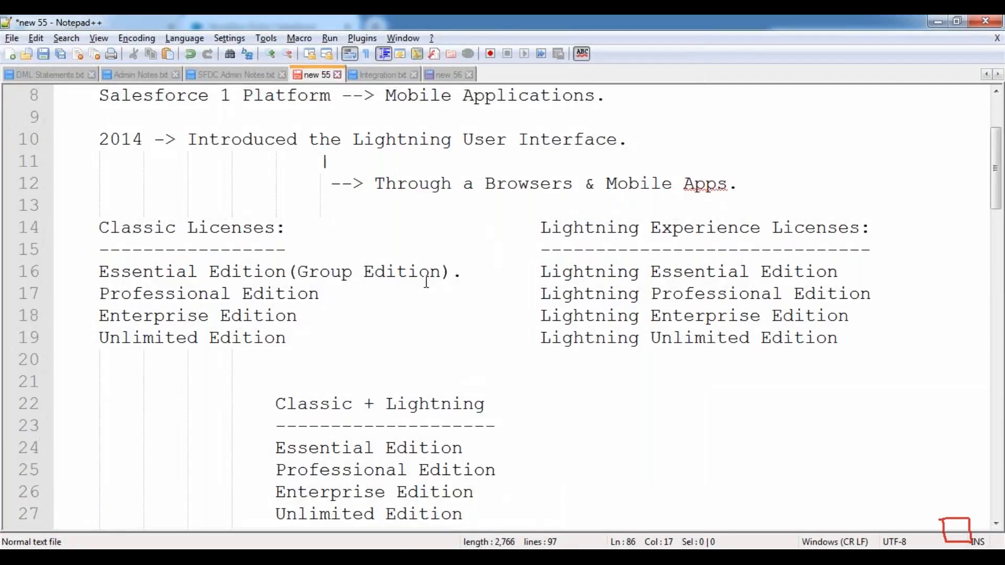
pyautogui.scroll(-7, 427, 283)
pyautogui.scroll(1, 460, 259)
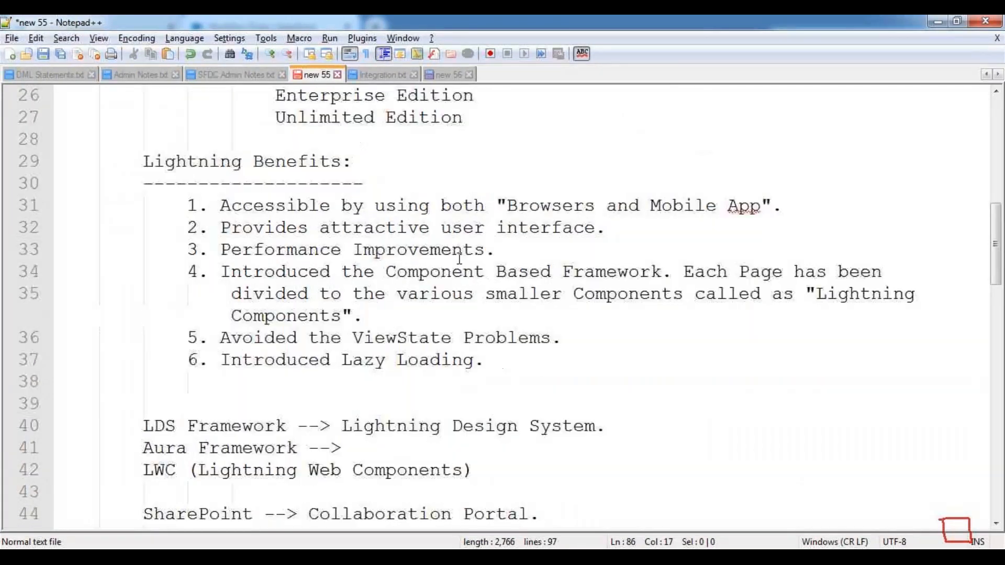
pyautogui.moveTo(219, 209); pyautogui.dragTo(783, 209)
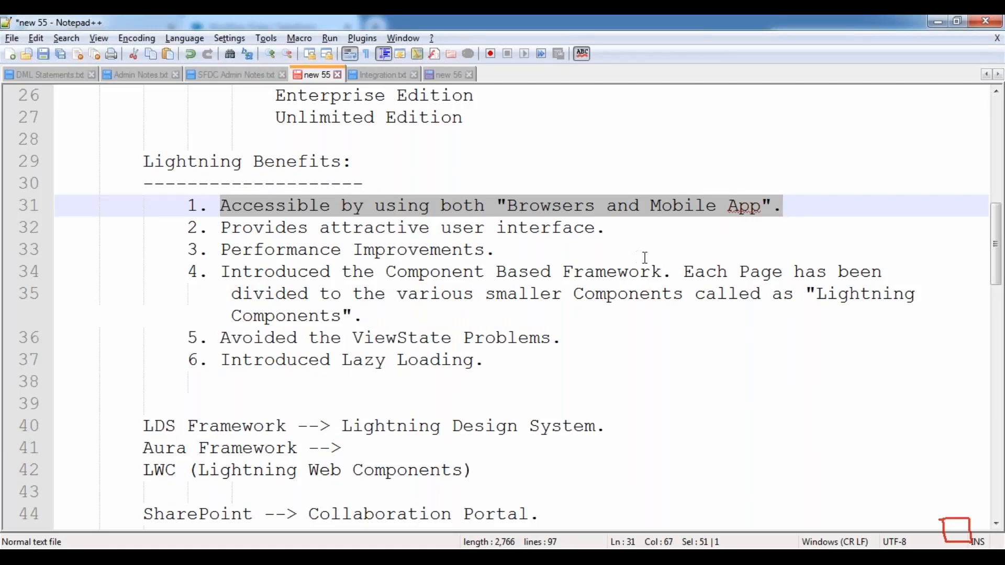
# Highlight the second to sixth Lightning benefits one after another, from the attractive user interface through Lazy Loading.
pyautogui.moveTo(220, 228); pyautogui.dragTo(613, 228)
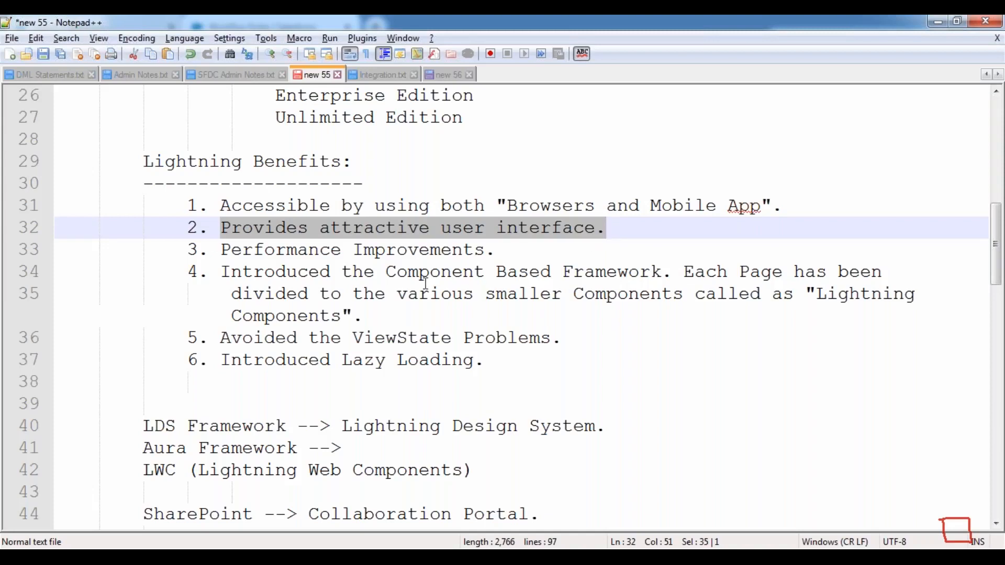
pyautogui.moveTo(221, 250); pyautogui.dragTo(508, 248)
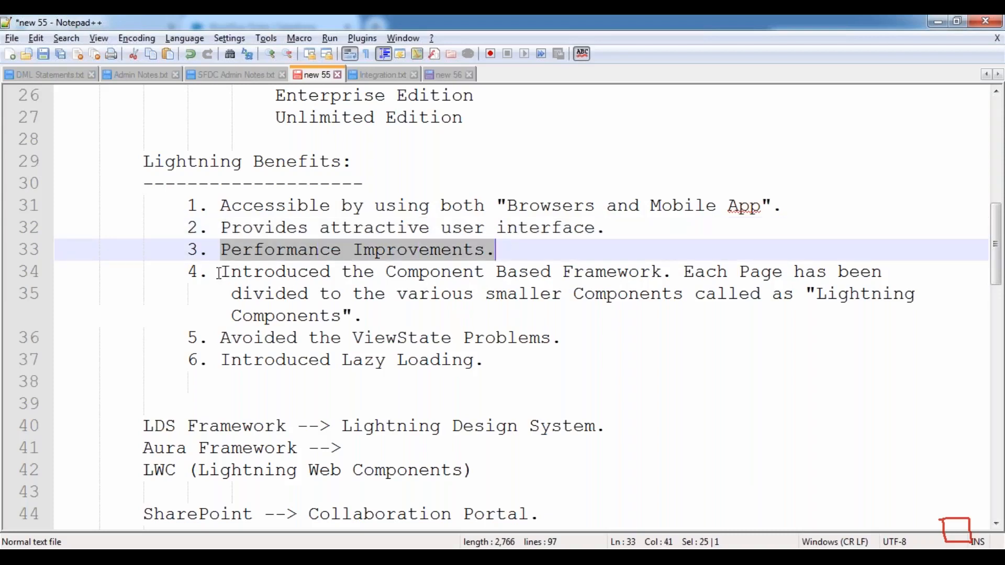
pyautogui.moveTo(221, 272); pyautogui.dragTo(364, 316)
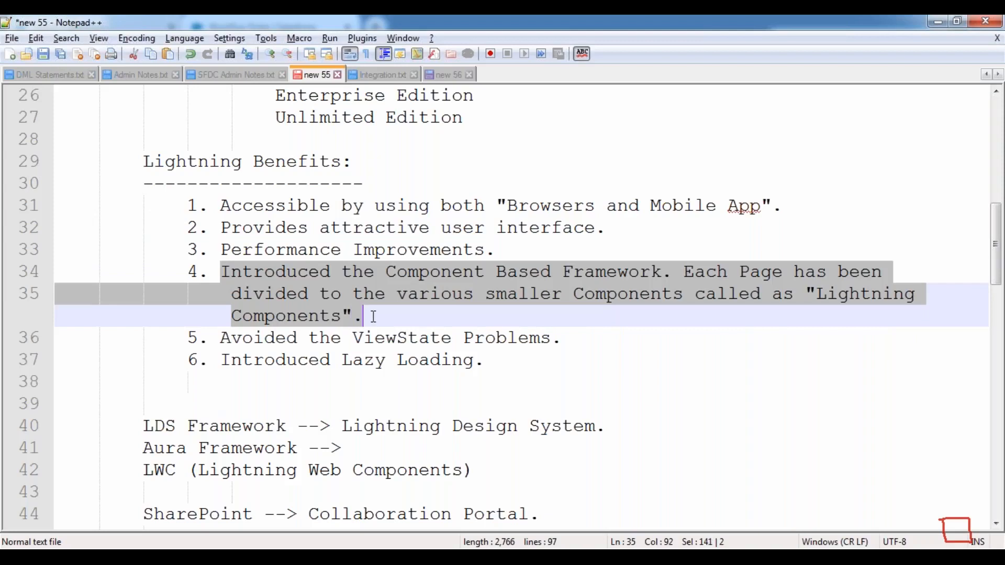
pyautogui.moveTo(219, 338); pyautogui.dragTo(562, 339)
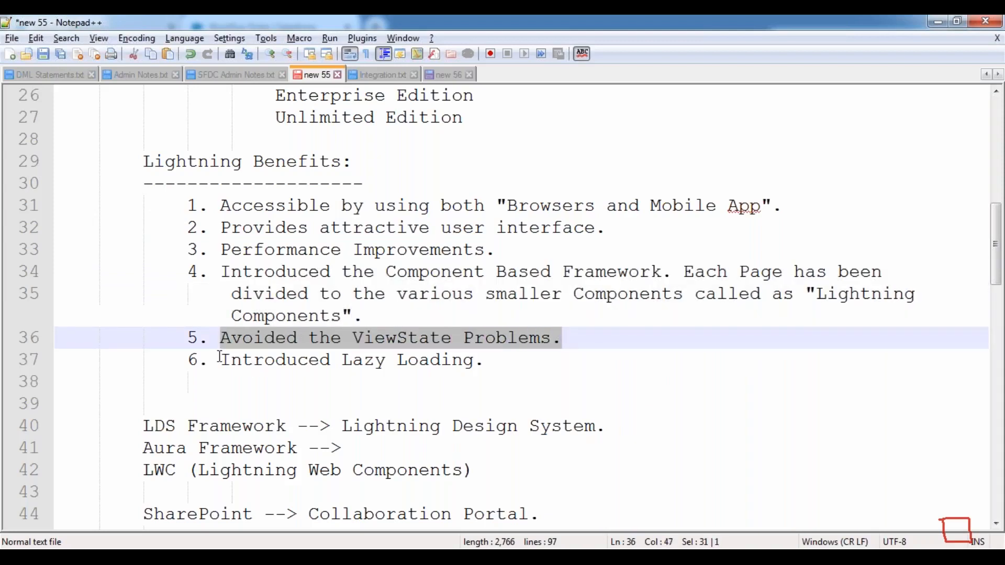
pyautogui.moveTo(220, 360); pyautogui.dragTo(487, 361)
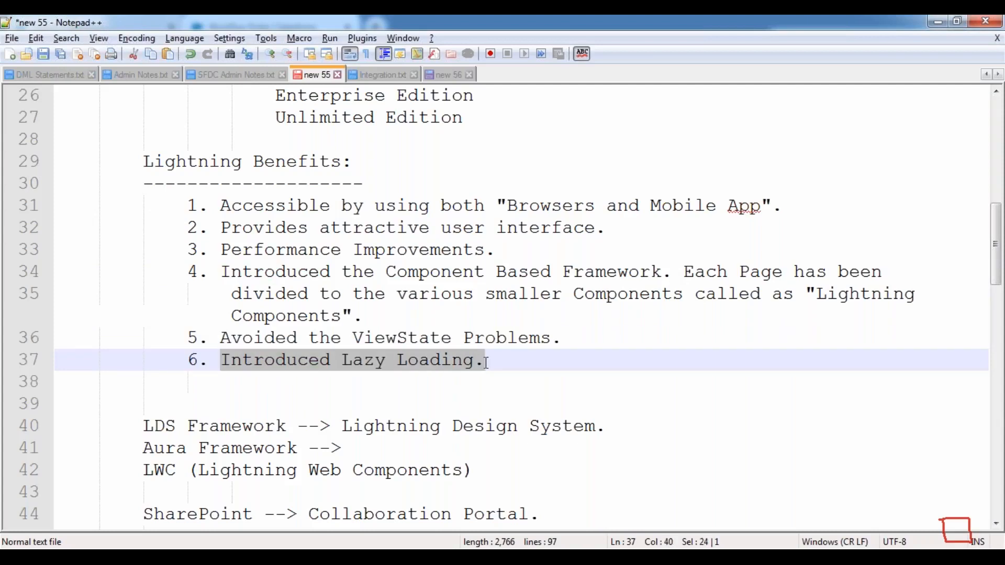
# Highlight the whole numbered list of six Lightning benefits at once, and clear the selection again.
pyautogui.click(265, 250)
pyautogui.moveTo(187, 205); pyautogui.dragTo(489, 361)
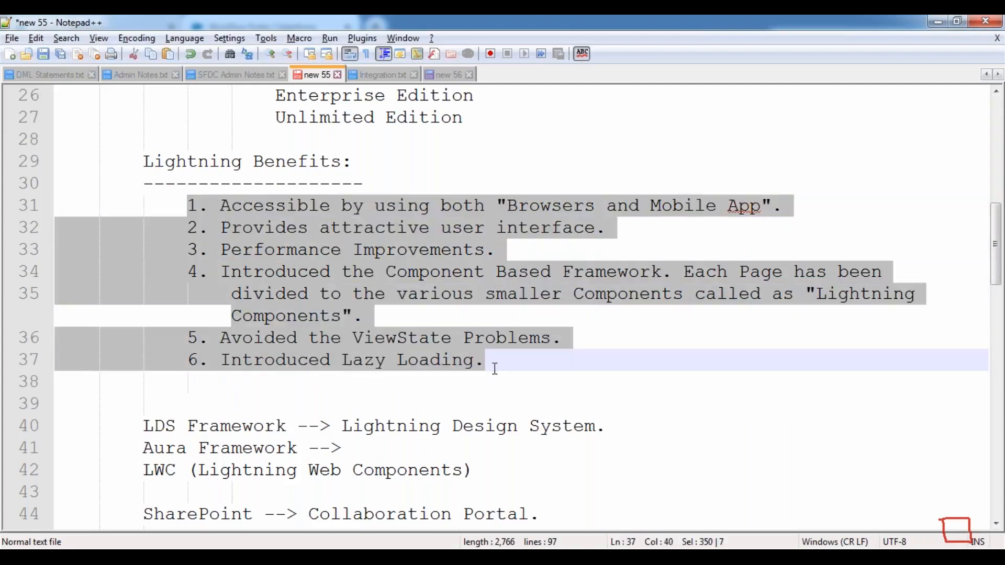
pyautogui.click(297, 250)
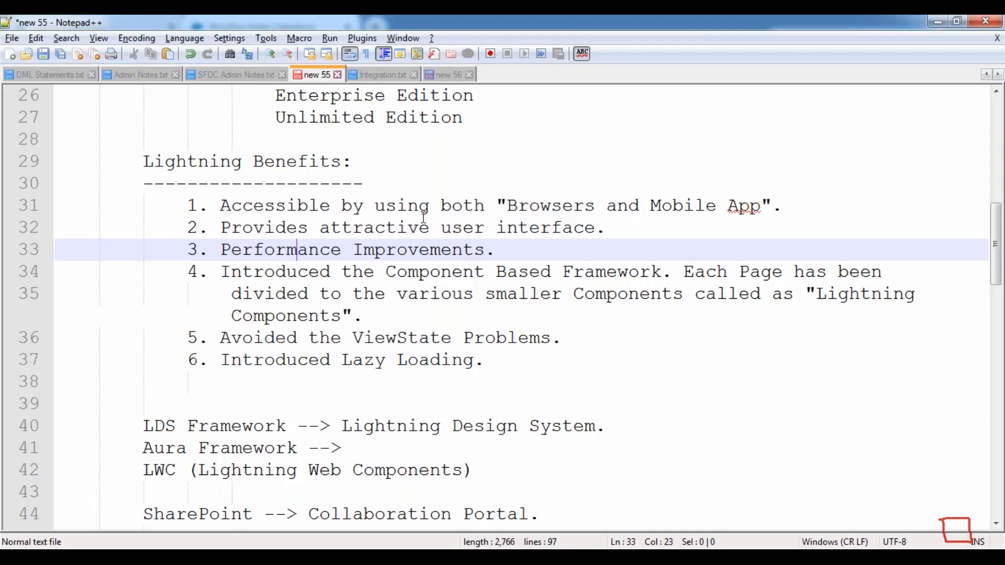
# Look over the notes around the Lightning Benefits list and switch to the Salesforce Workflow Rules page in Chrome.
pyautogui.scroll(2, 367, 253)
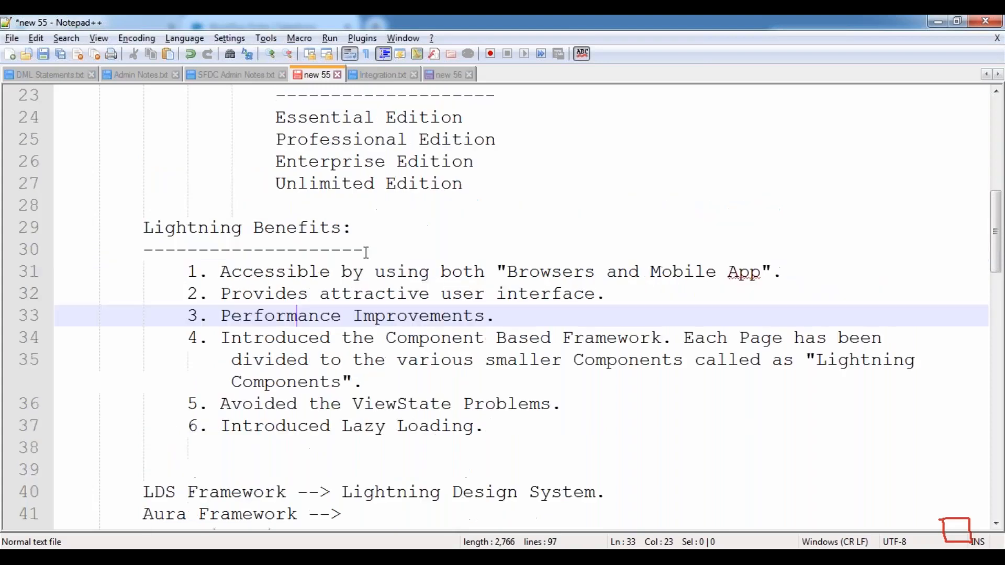
pyautogui.scroll(-3, 366, 254)
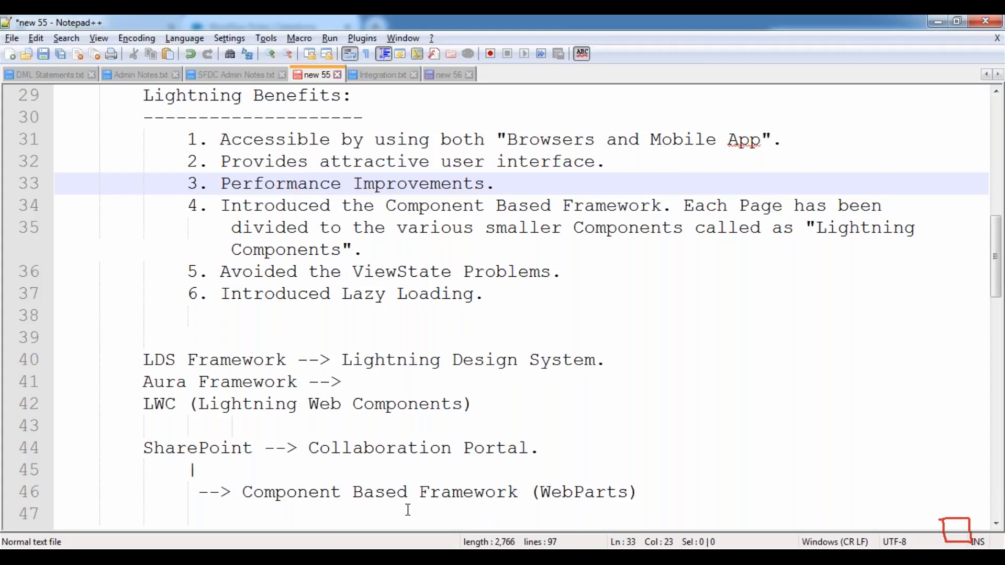
pyautogui.moveTo(201, 549)
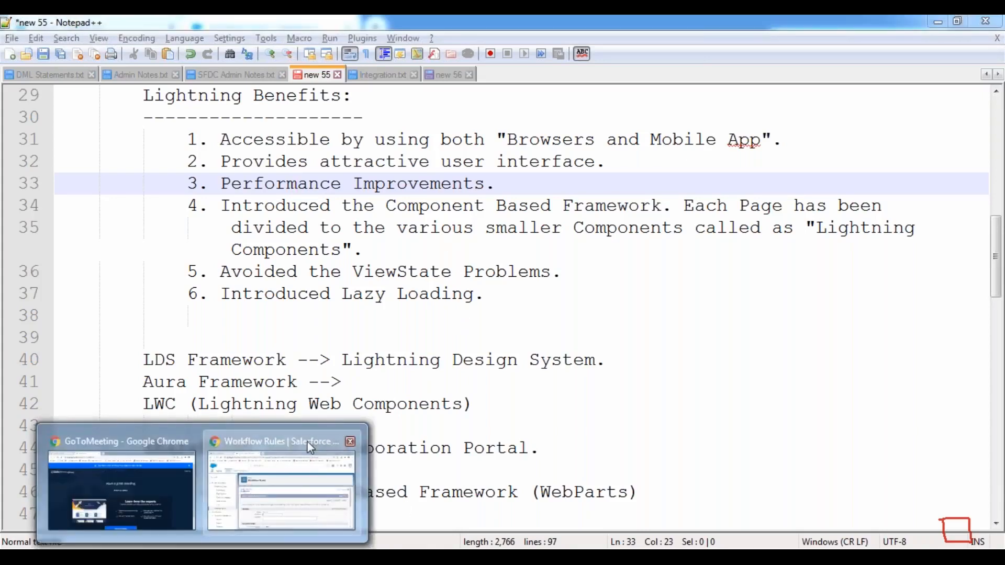
pyautogui.click(300, 461)
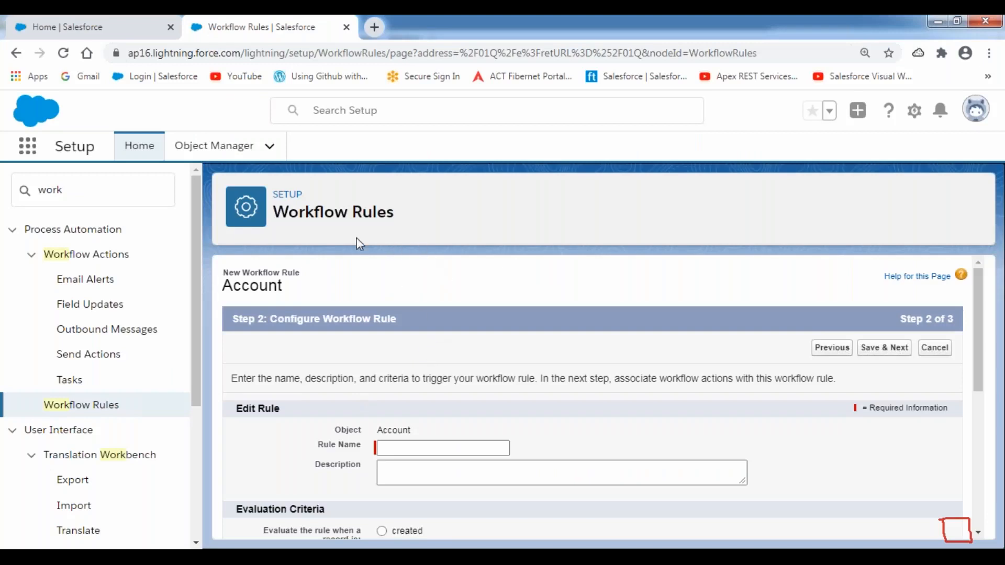